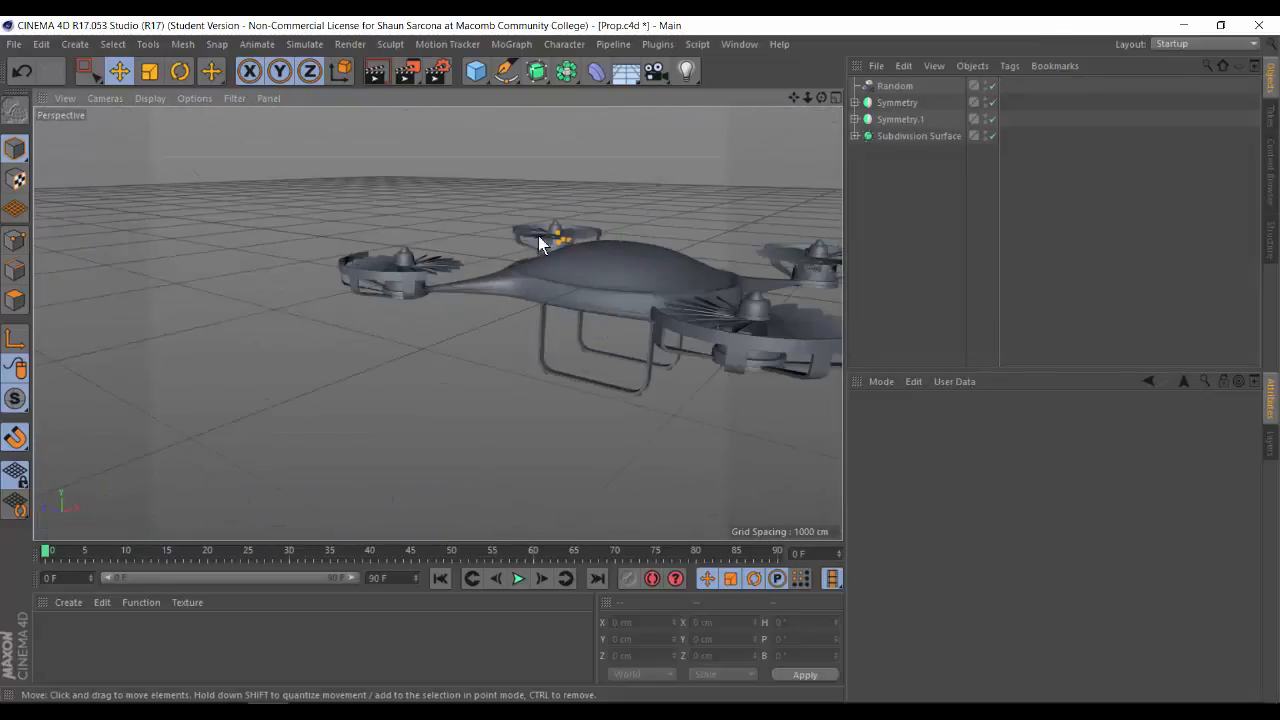
Step: Examine the Bevel deformer under the first Symmetry object and inspect the drone model from several sides
click(854, 102)
click(952, 135)
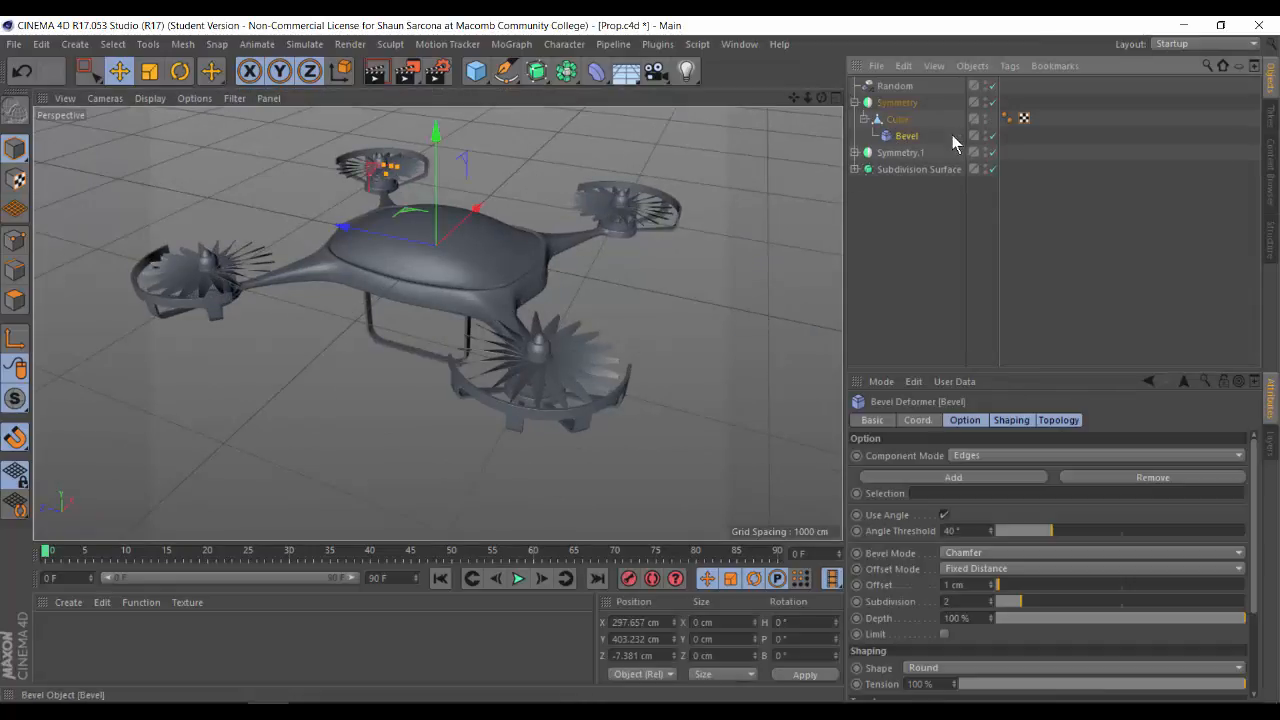
click(855, 102)
click(468, 191)
alt+drag(468, 191, 386, 226)
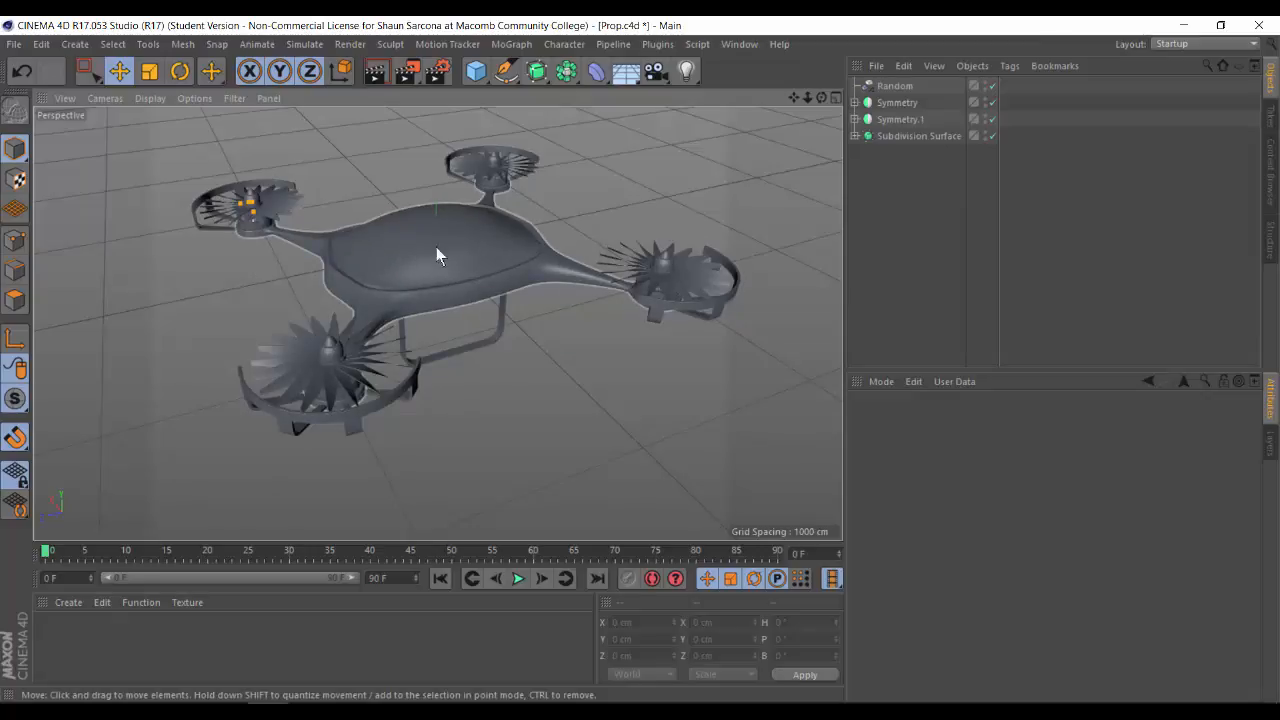
alt+drag(348, 280, 470, 300)
Step: Switch to Firefox and preview several sheets in the "decal sheet" image results
drag(0, 125, 660, 52)
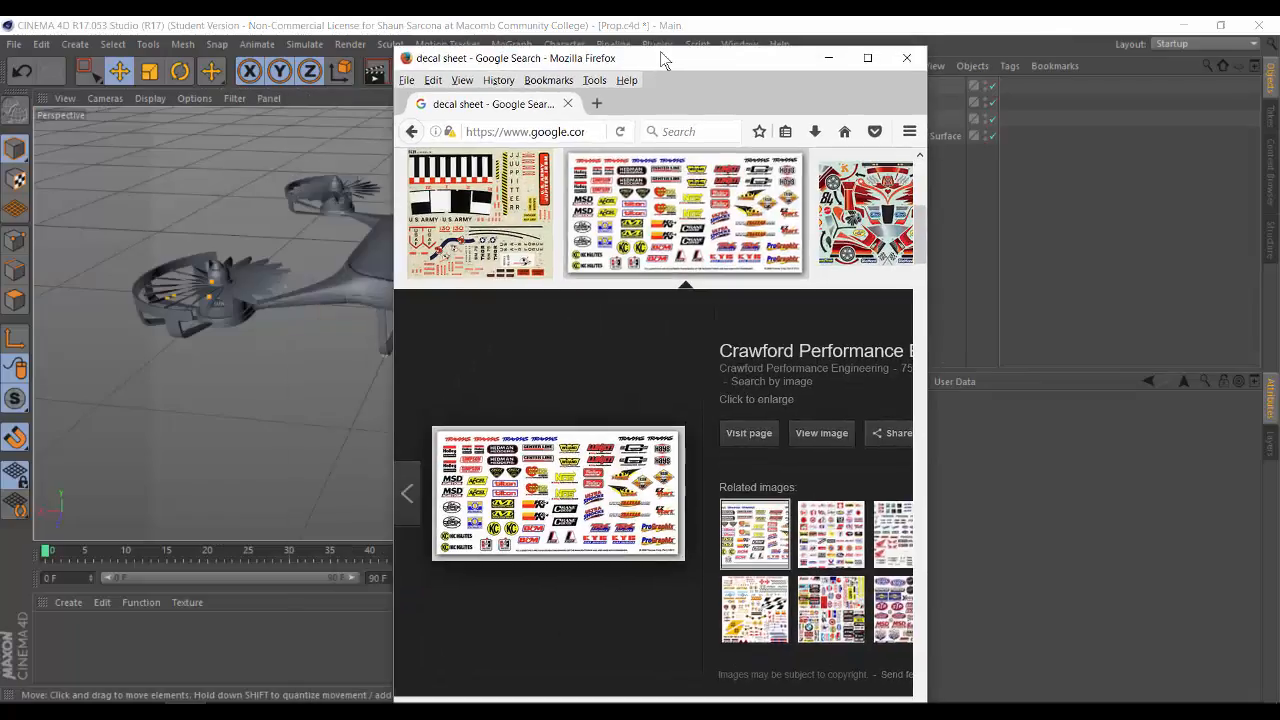
double_click(660, 52)
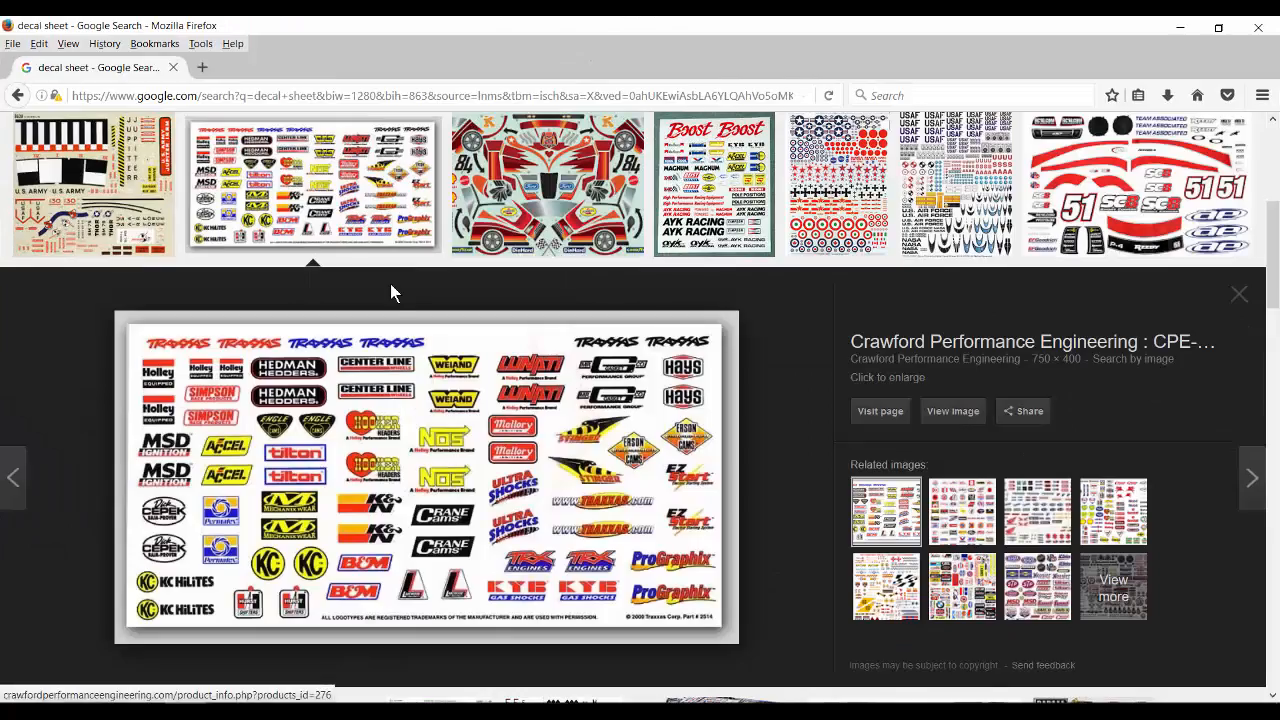
click(620, 200)
click(700, 200)
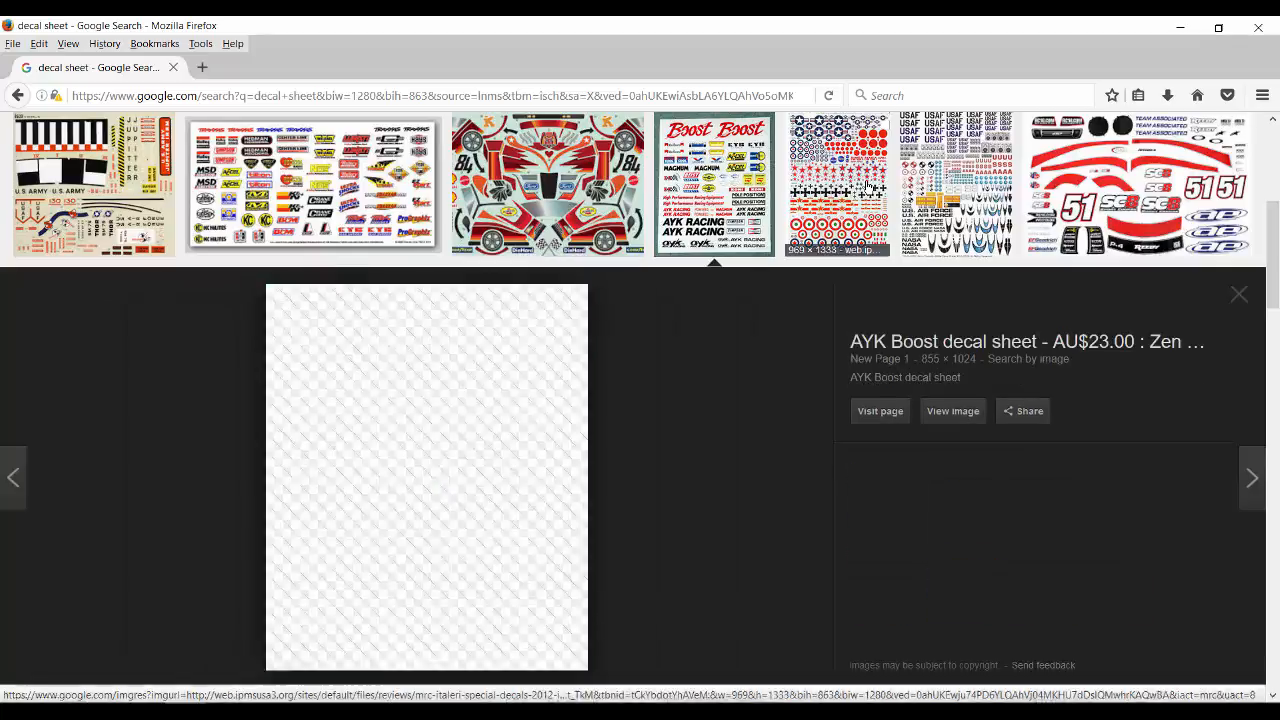
click(842, 205)
click(1075, 210)
Step: Find the Hawker Hunter 1/32 scale decal sheet further down the results and open its full-size image
scroll(905, 270, down, 6)
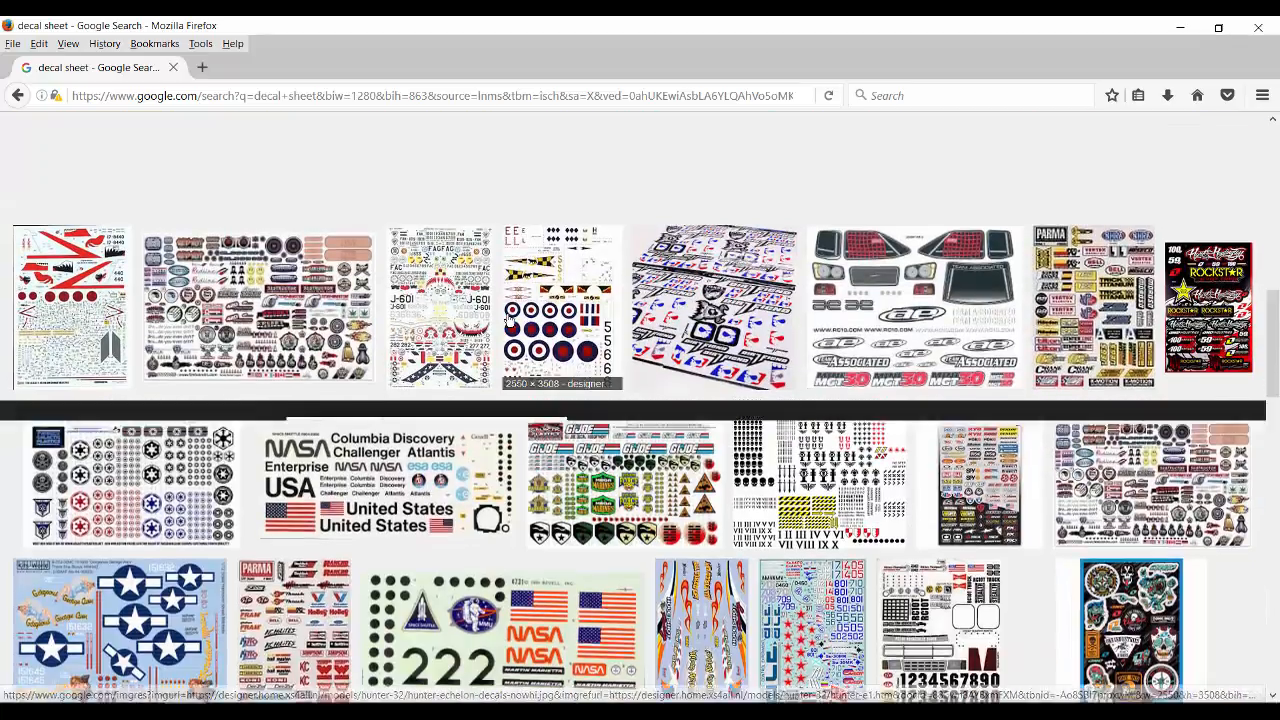
click(557, 305)
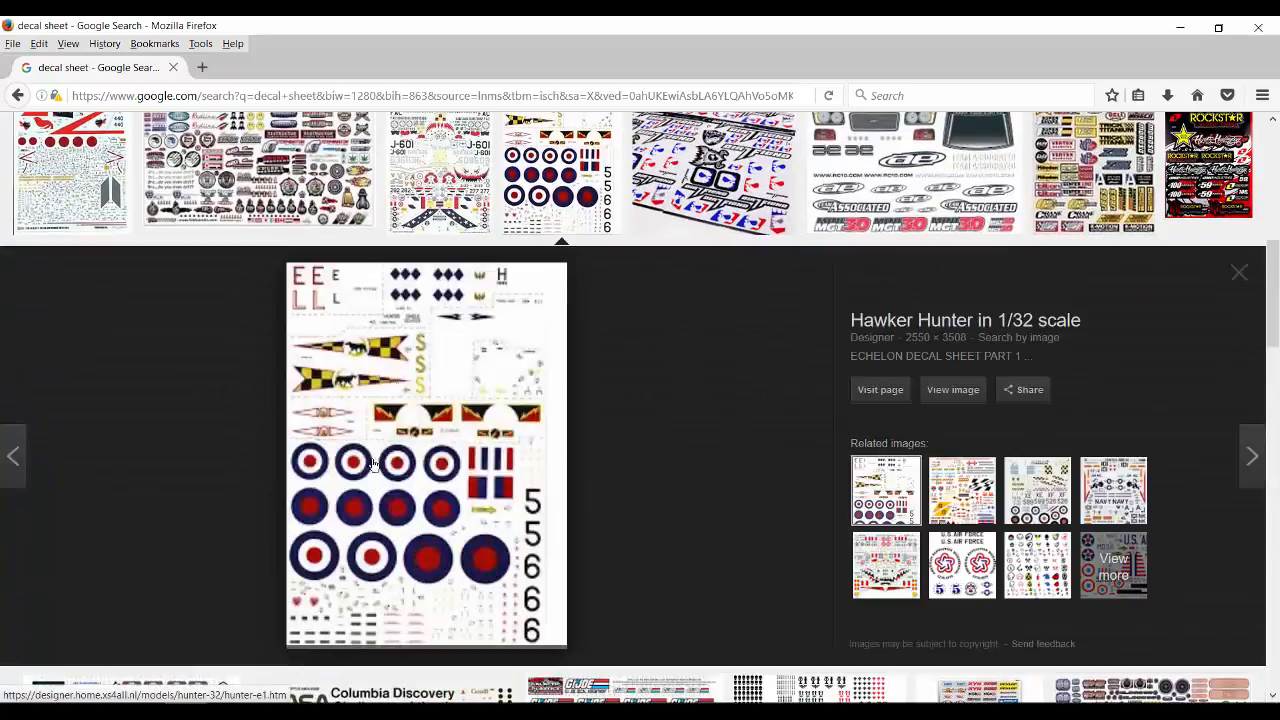
click(970, 390)
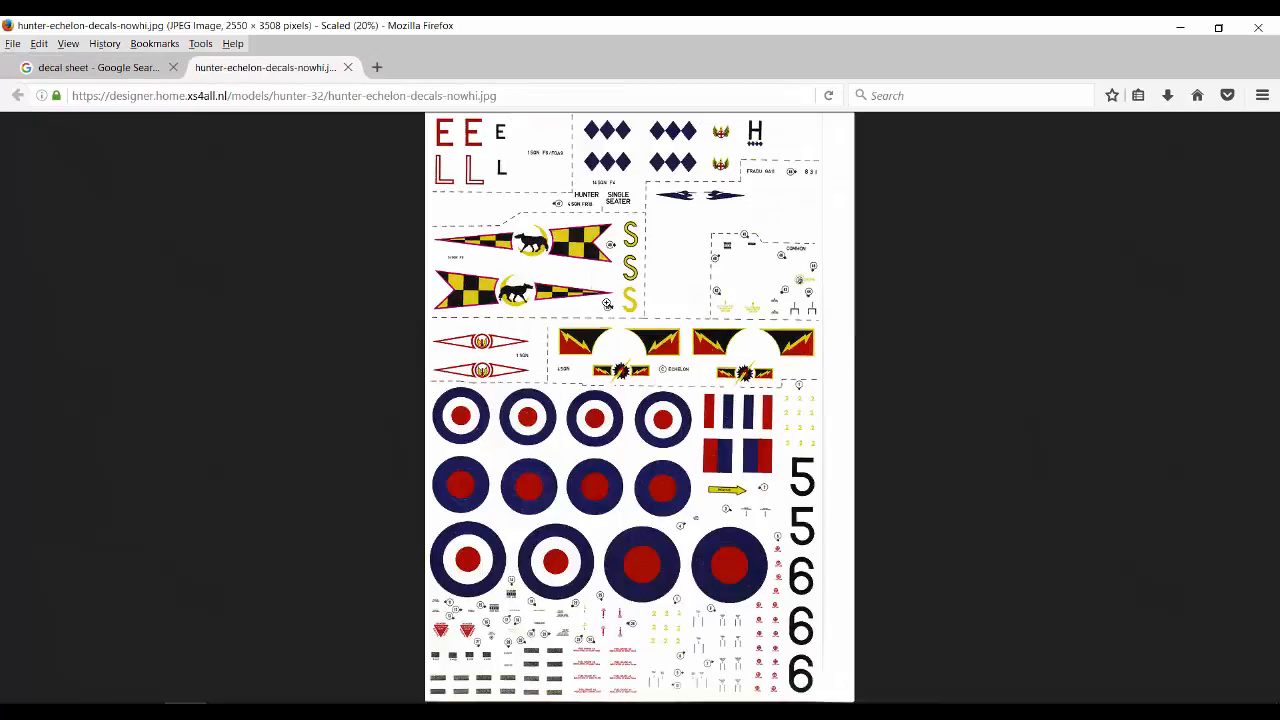
Step: Examine the full-size Hawker Hunter decal sheet's roundels, labels and markings, and return to the image results
click(607, 303)
scroll(253, 377, down, 5)
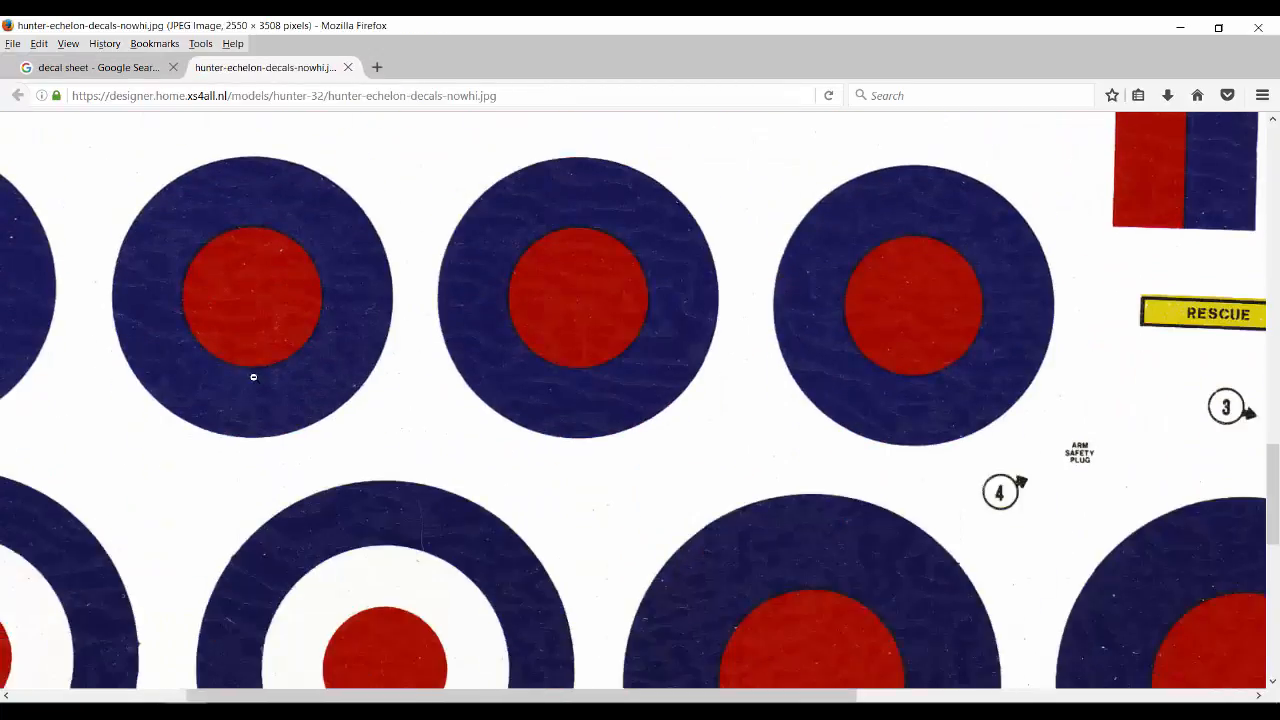
scroll(255, 380, down, 6)
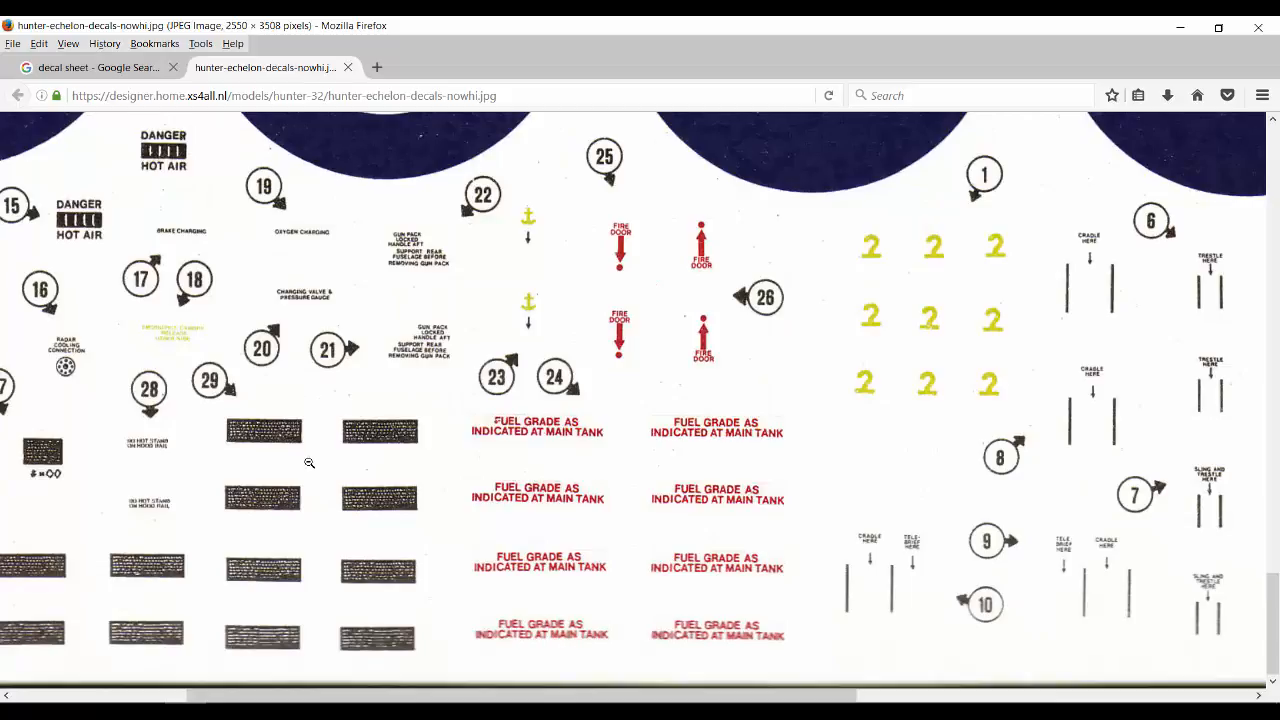
scroll(309, 463, up, 15)
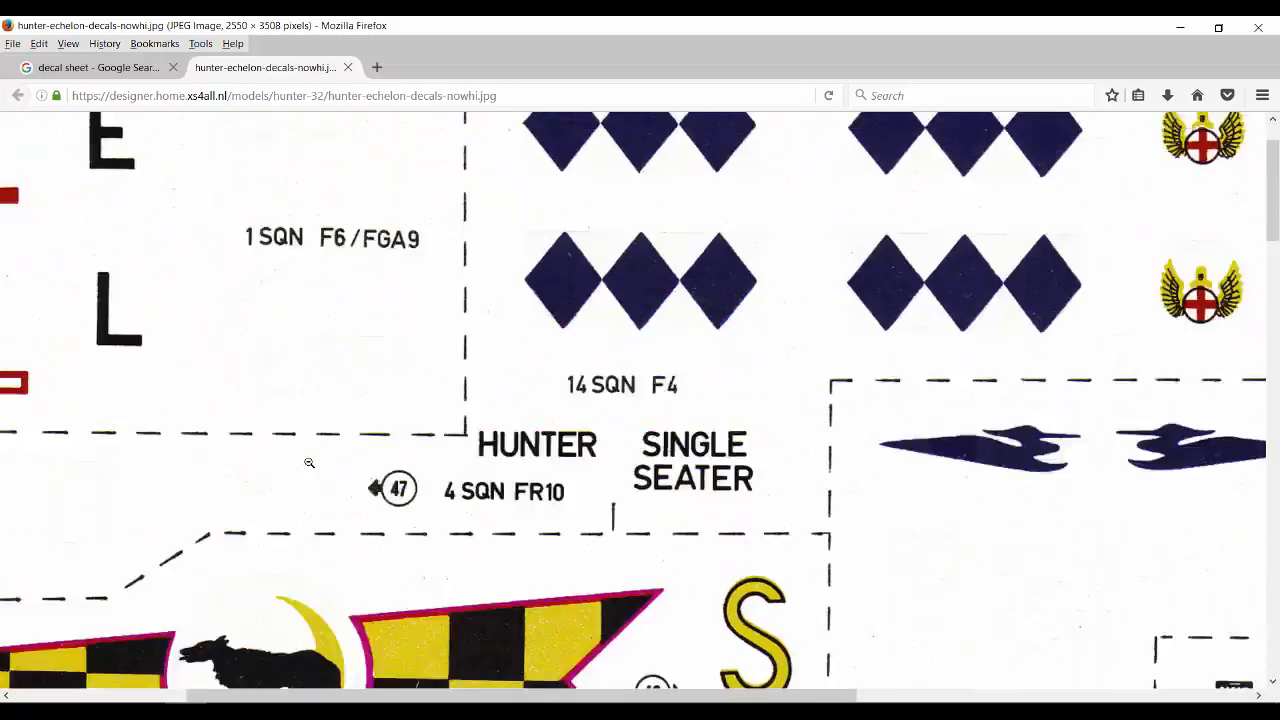
scroll(309, 463, up, 1)
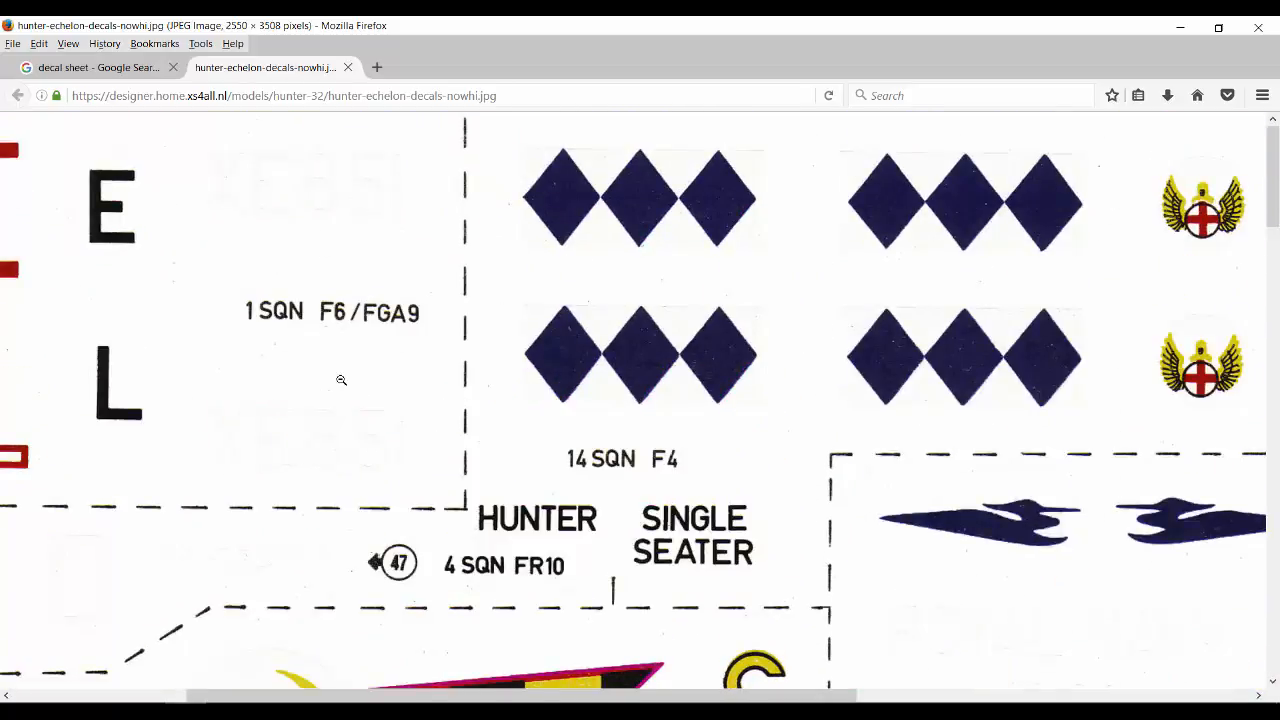
key(ctrl+w)
scroll(656, 389, down, 4)
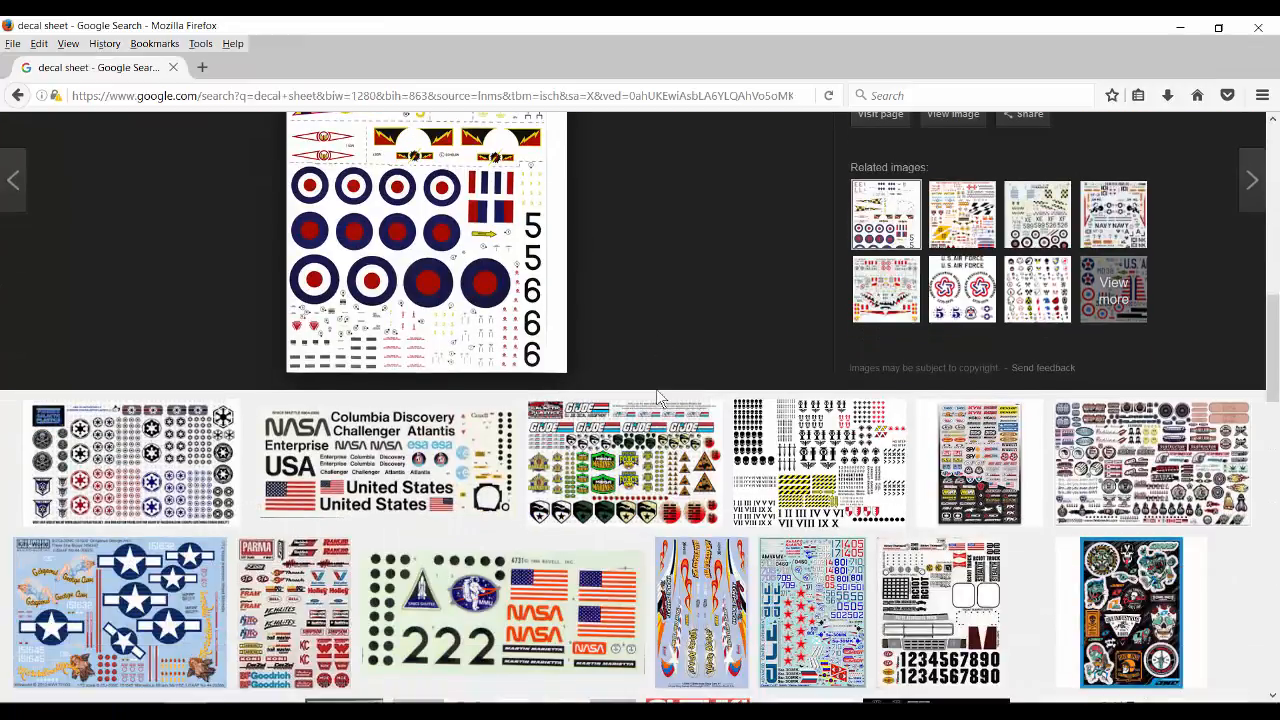
Step: Switch to Photoshop and create a new document 4096 pixels wide and 4096 pixels high
click(268, 703)
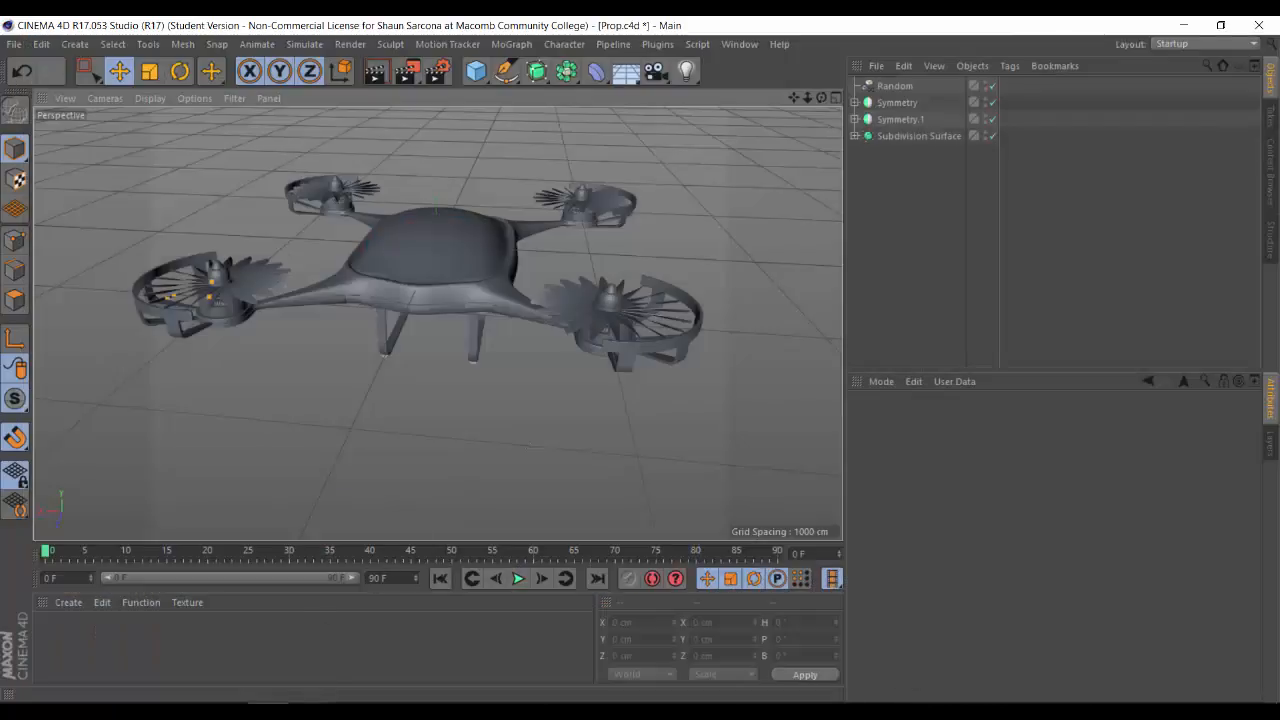
click(309, 703)
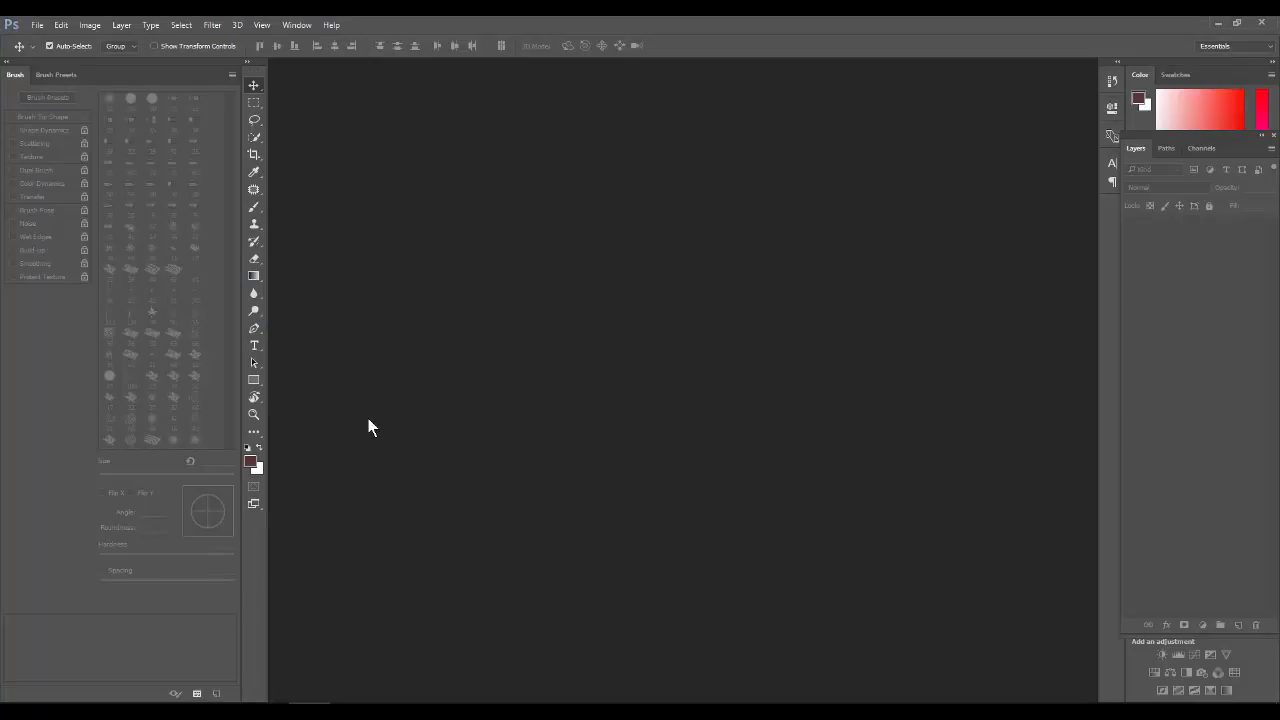
key(ctrl+n)
double_click(607, 242)
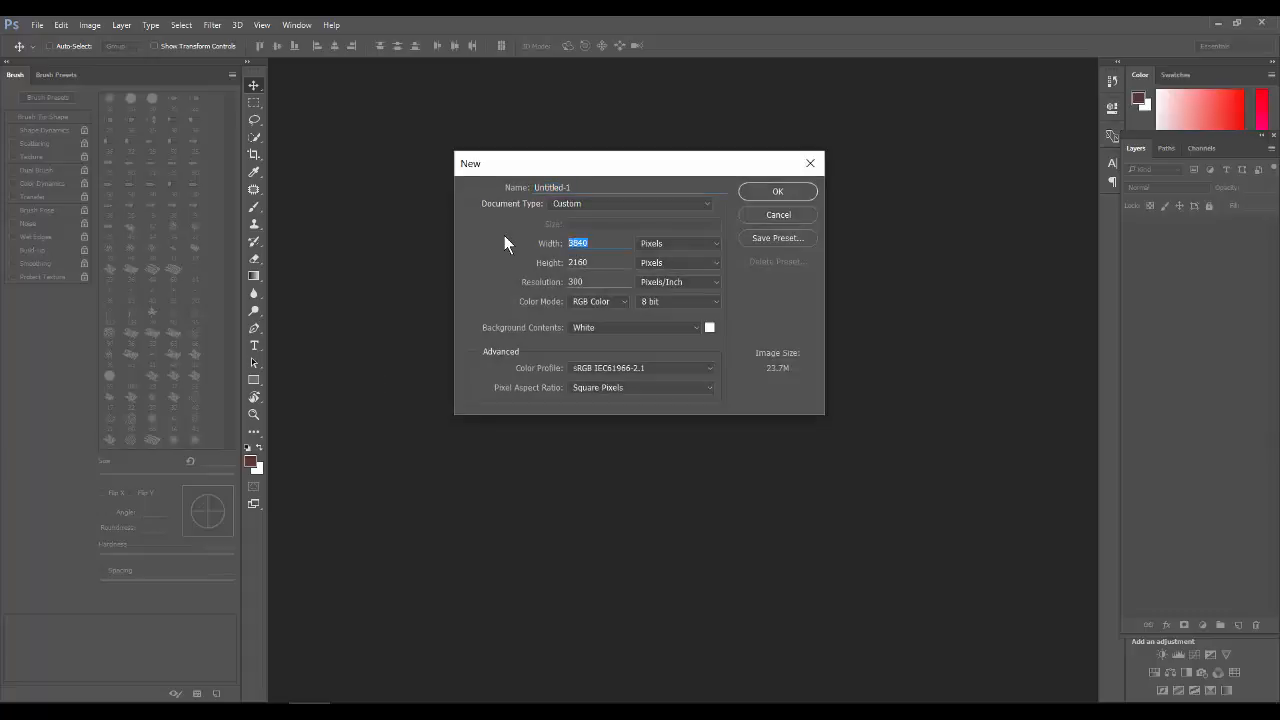
text(4096)
key(Tab)
text(4096)
click(777, 191)
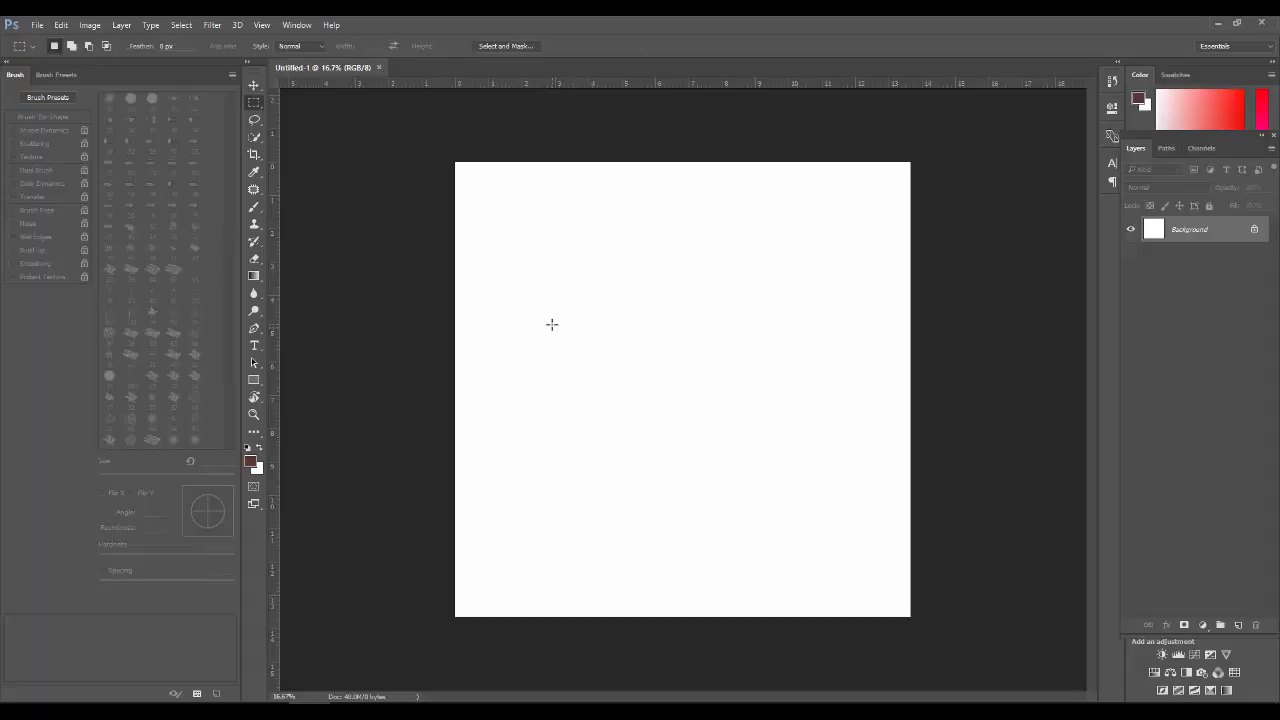
Step: Draw a text box in the upper part of the canvas and enter the surname in capitals
key(t)
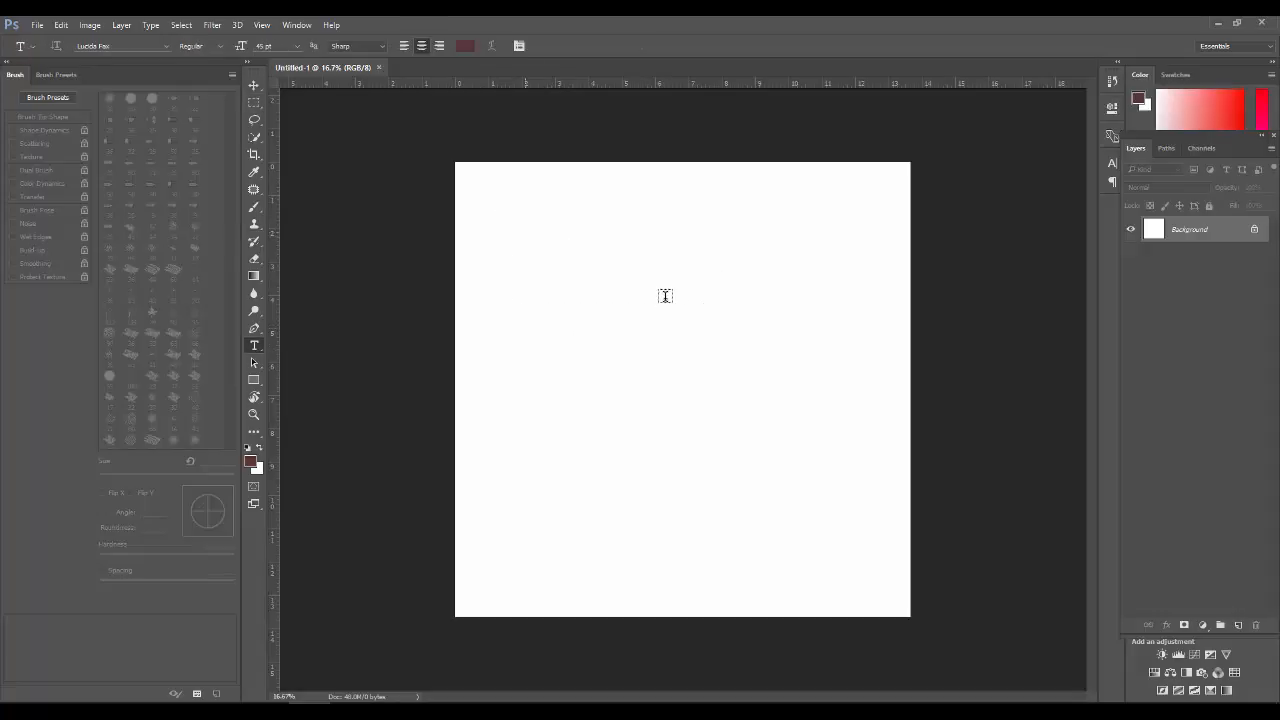
drag(503, 219, 662, 304)
text(SW)
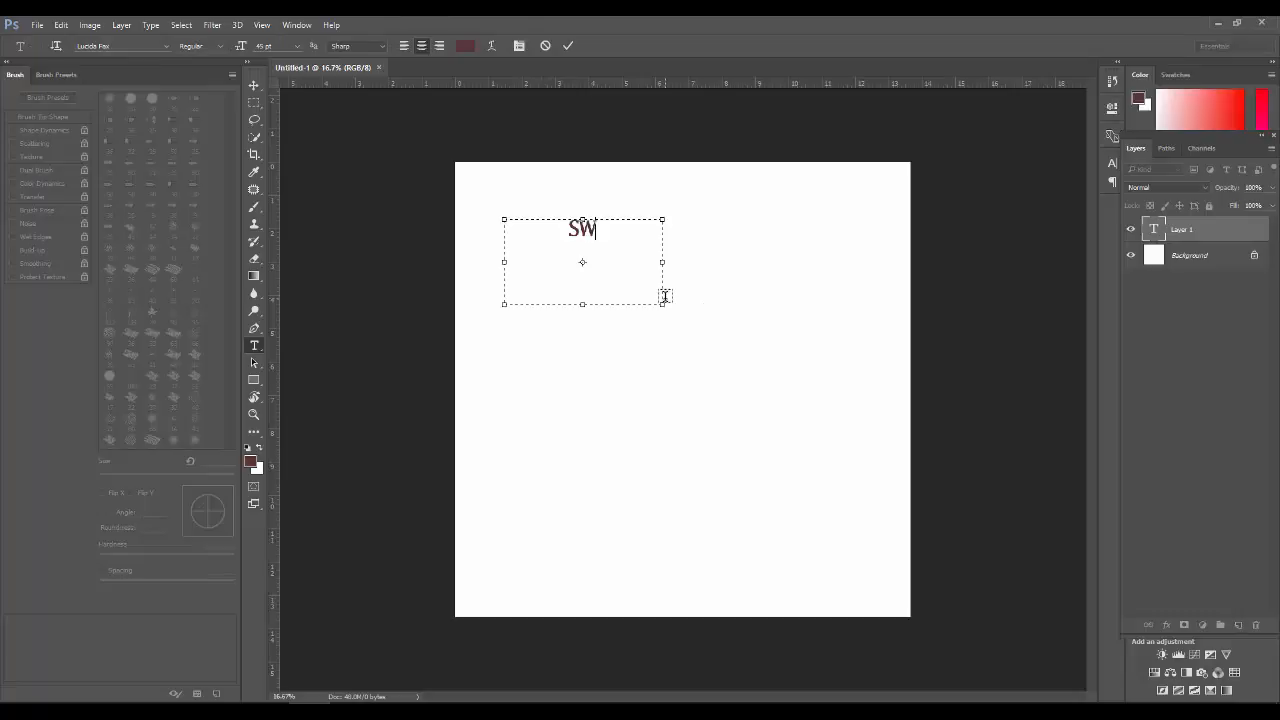
text(S)
key(BackSpace)
key(BackSpace)
text(ARCONA)
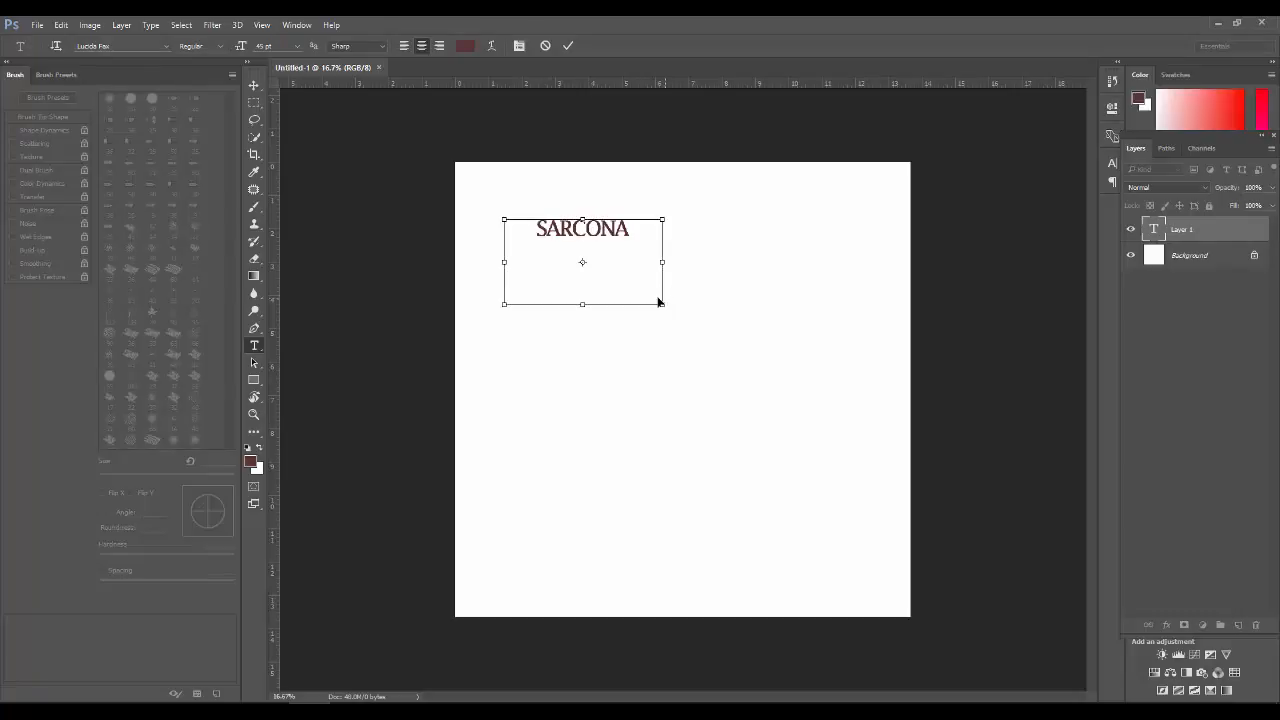
Step: Set the surname text to the Bauhaus 93 font at 72 pt
key(ctrl+a)
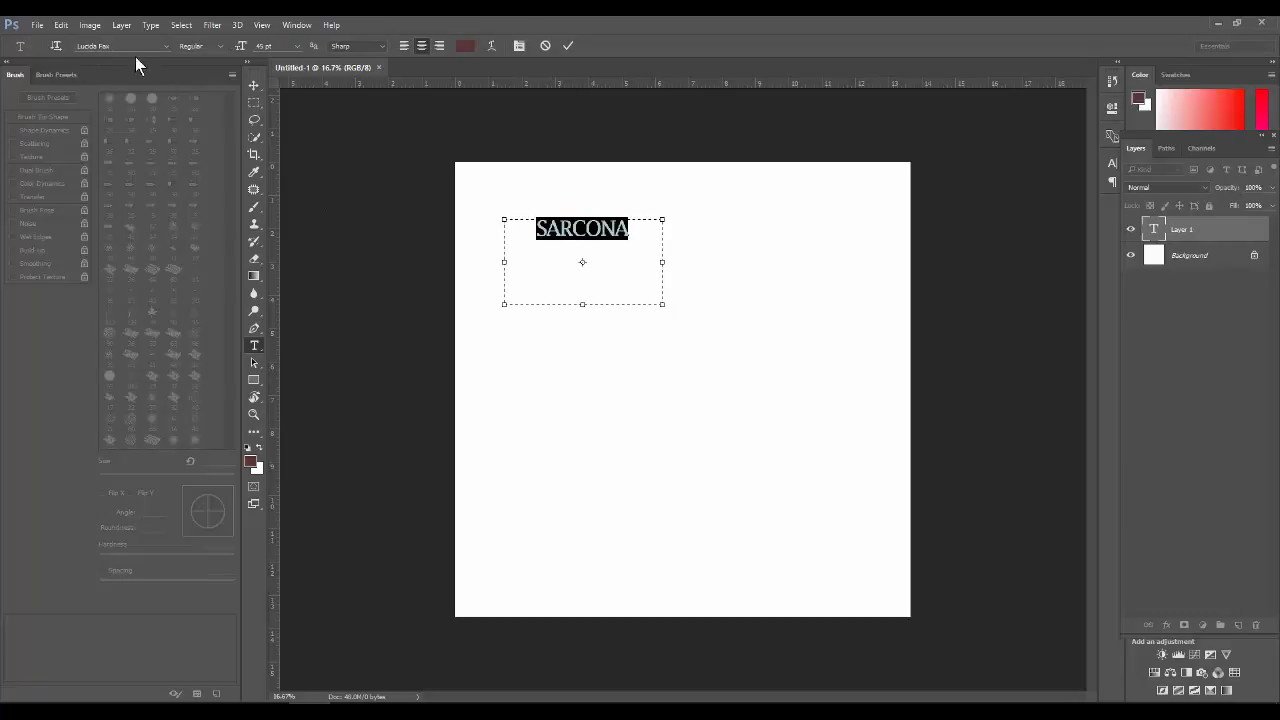
scroll(133, 46, down, 5)
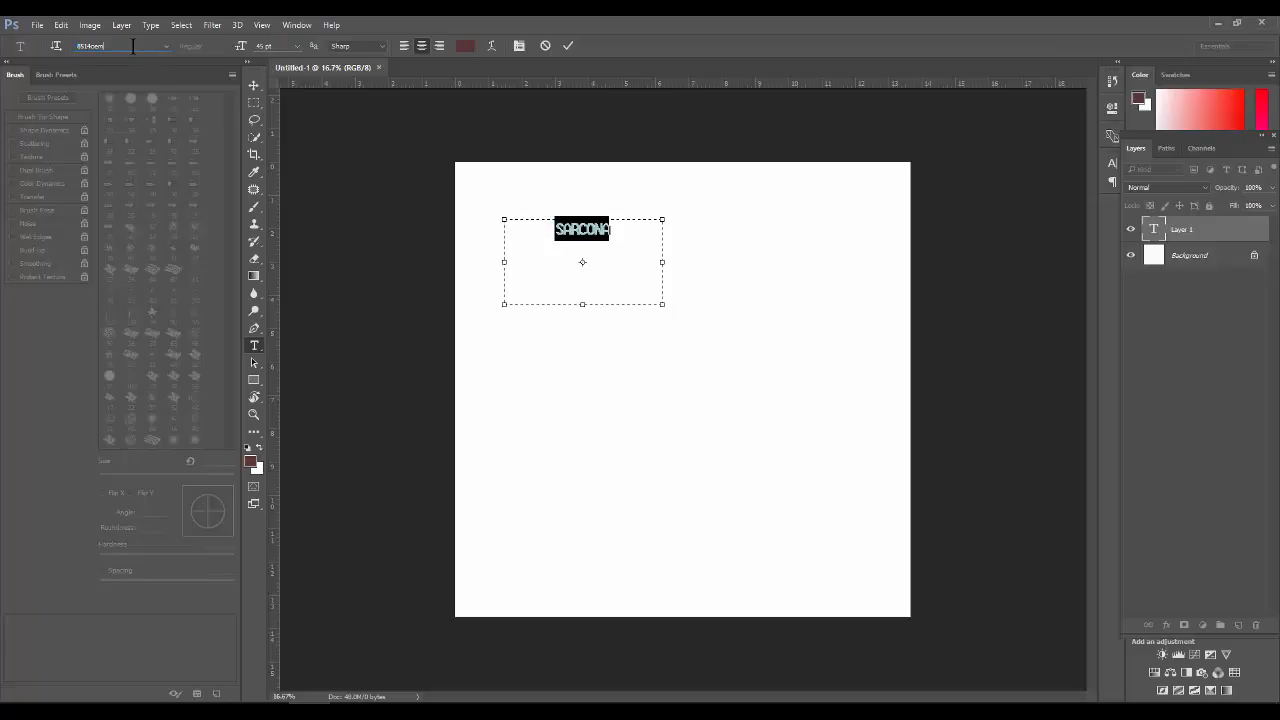
scroll(133, 46, down, 3)
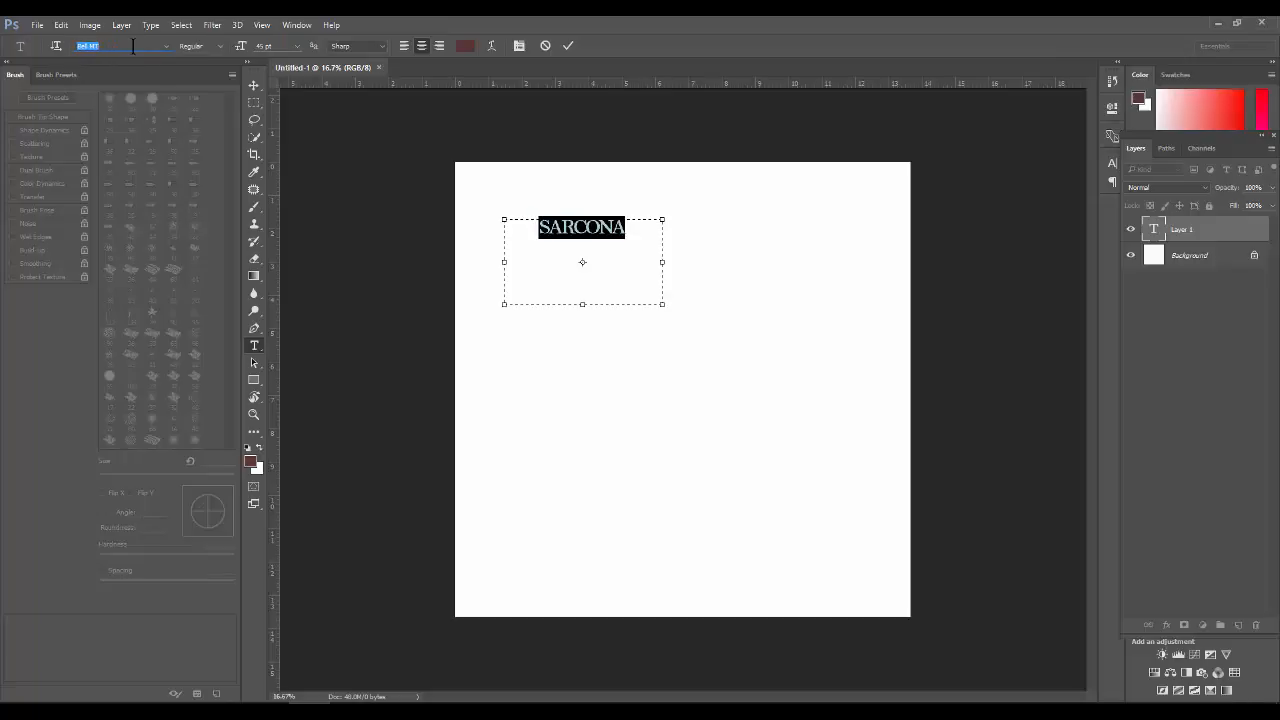
scroll(133, 46, up, 1)
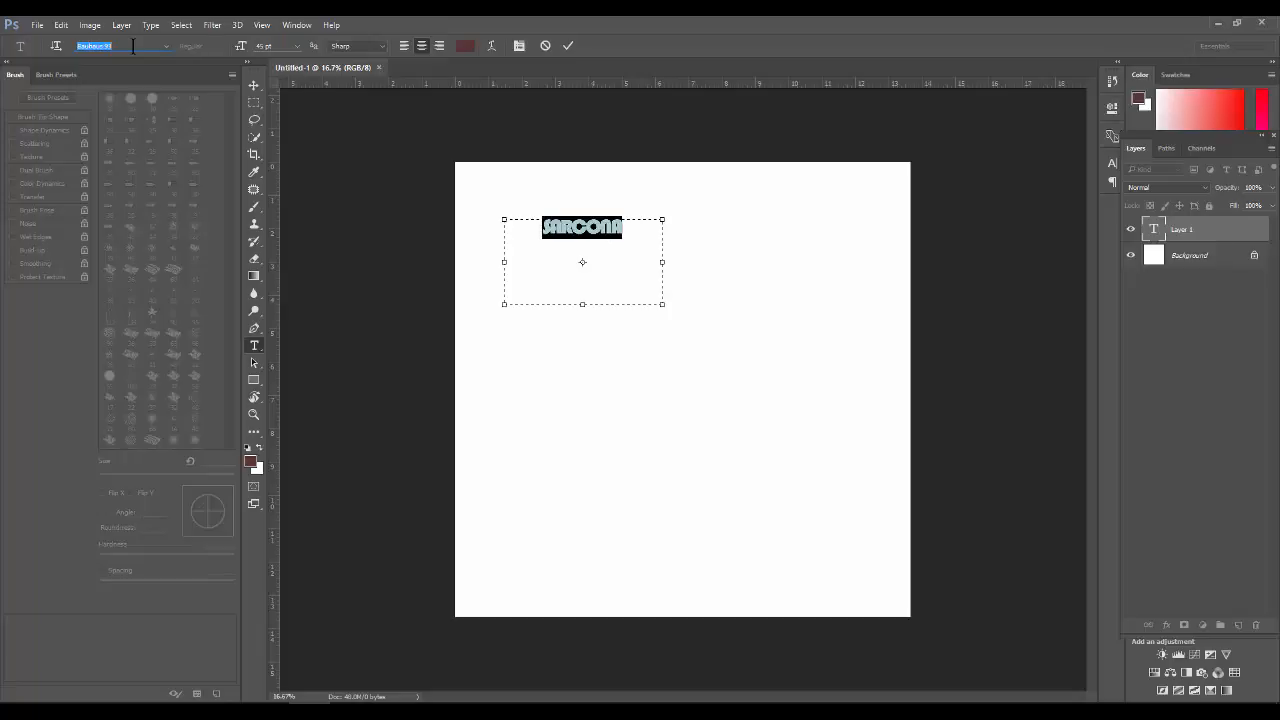
click(296, 45)
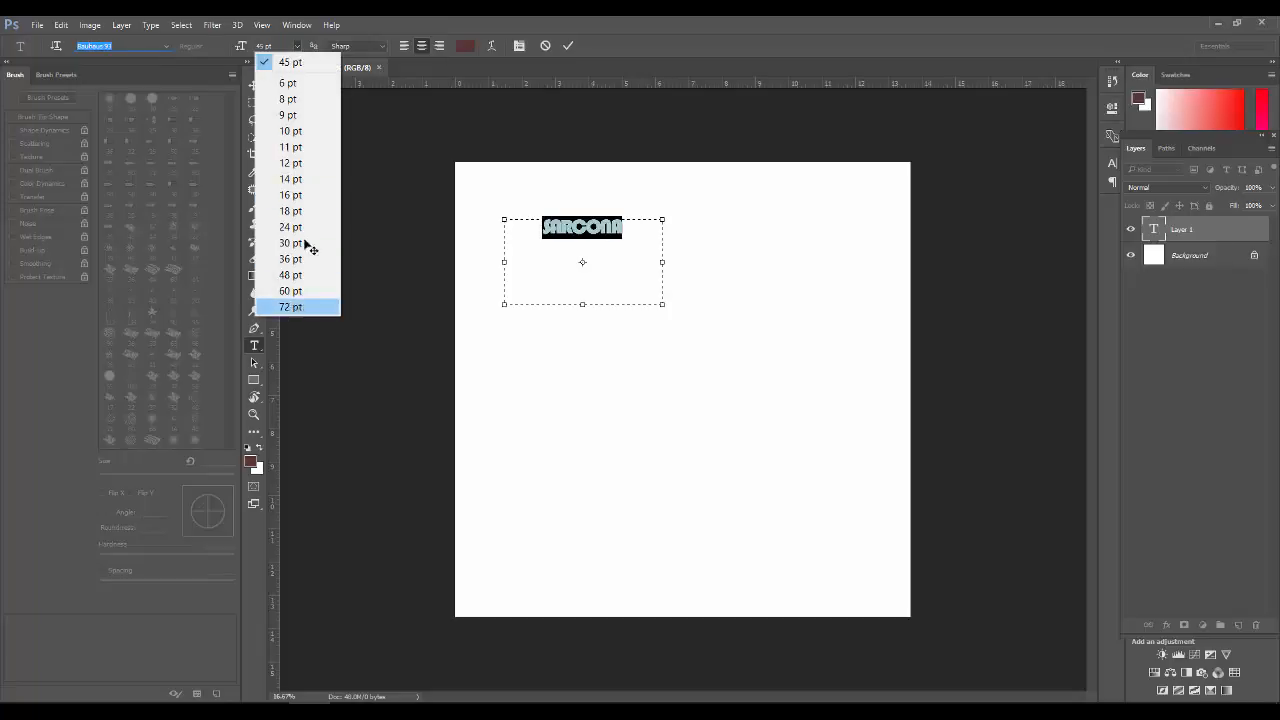
click(298, 305)
click(255, 86)
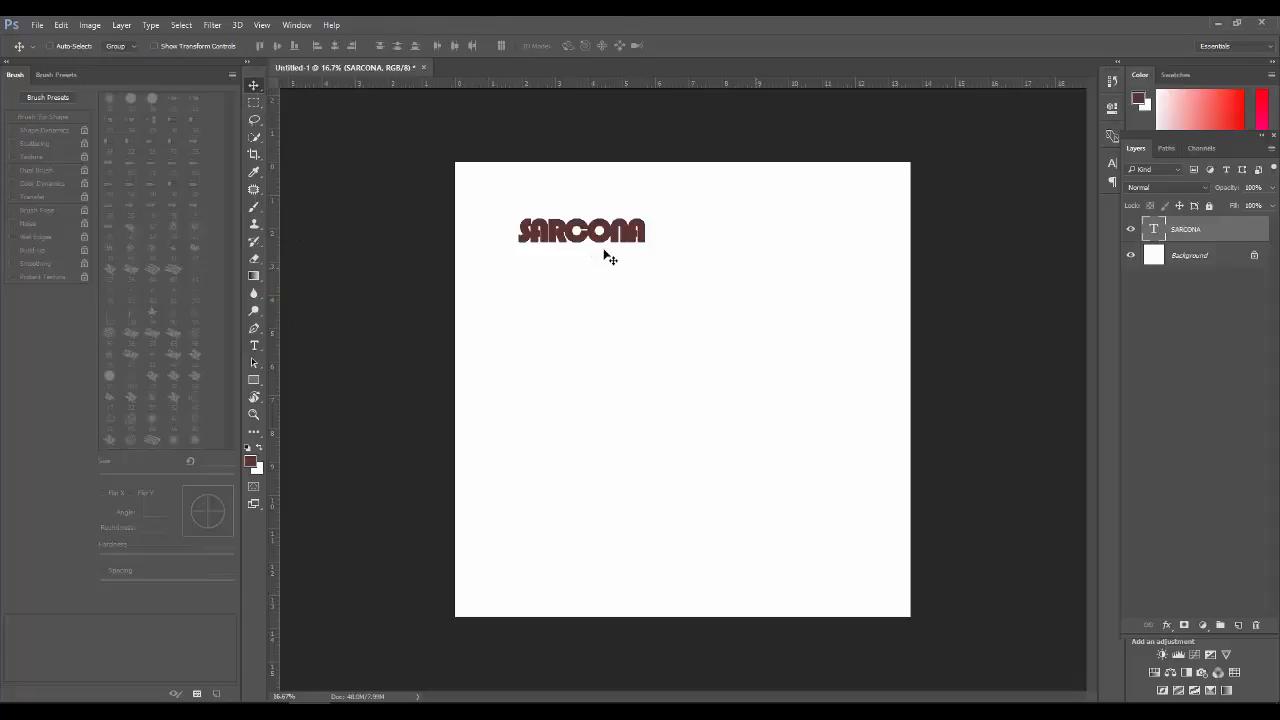
key(ctrl+t)
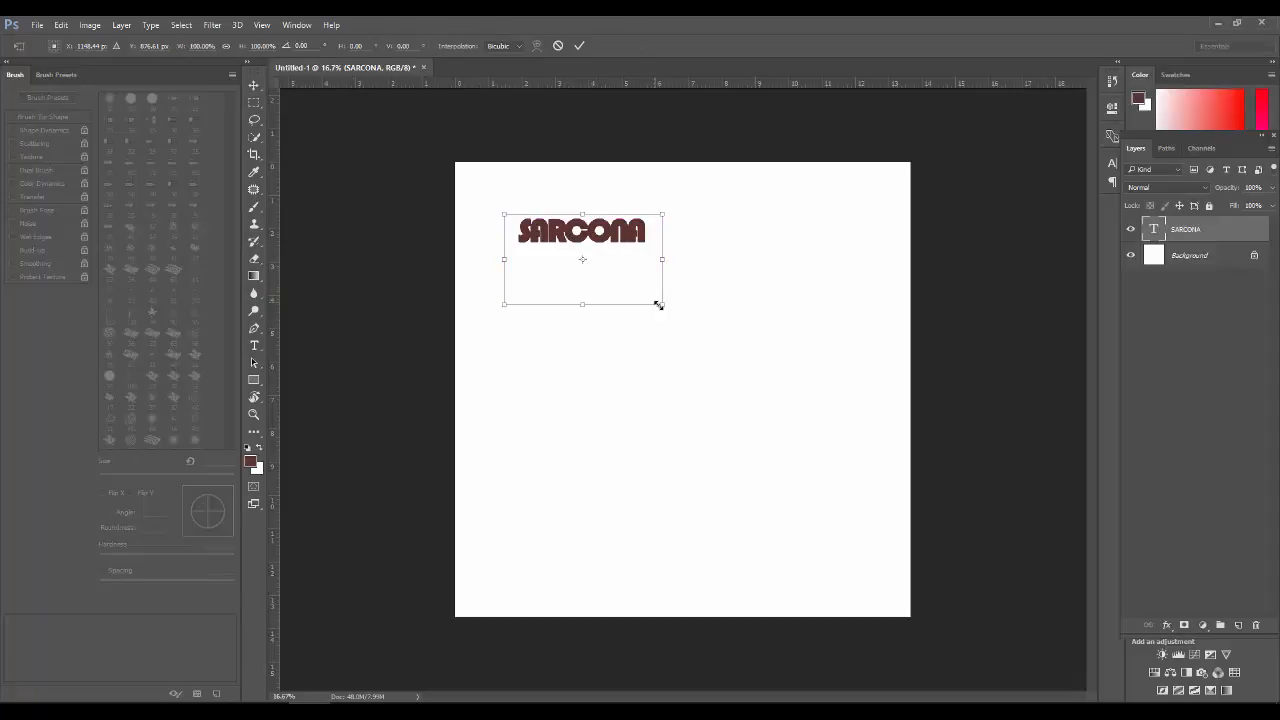
drag(678, 318, 759, 374)
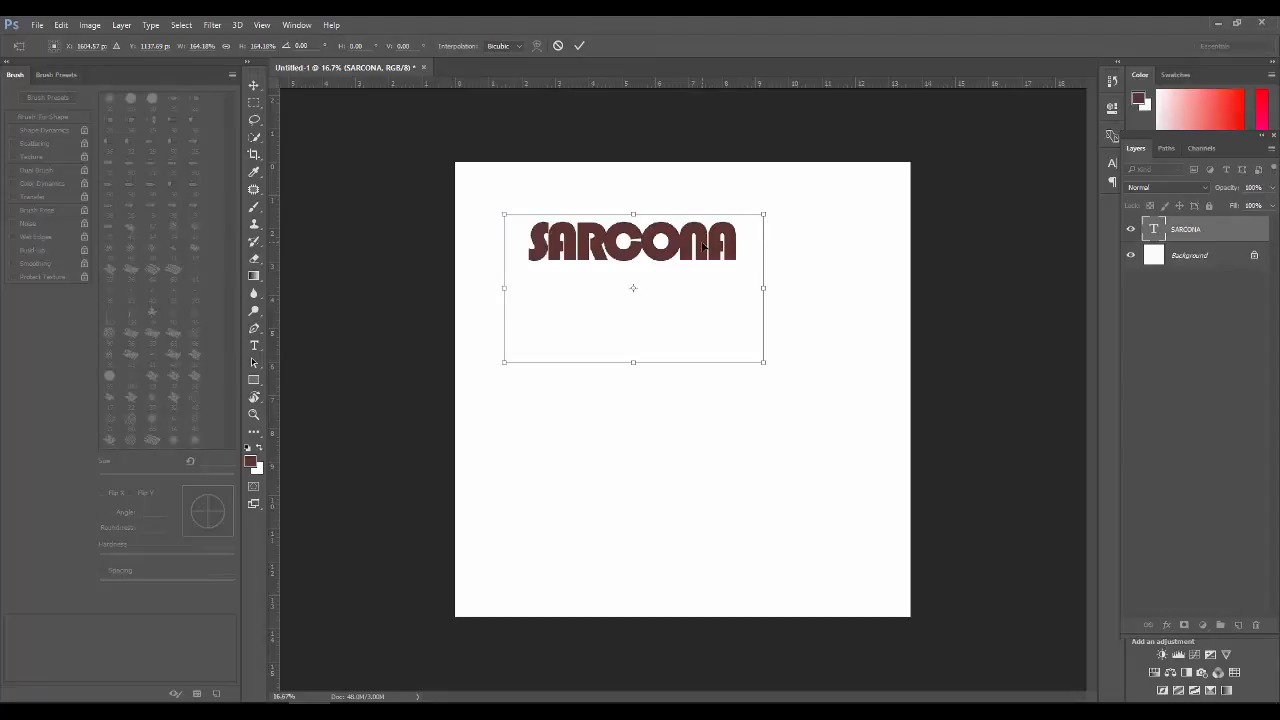
key(Escape)
Step: Shorten the surname's text box so its lower edge sits just beneath the lettering
key(t)
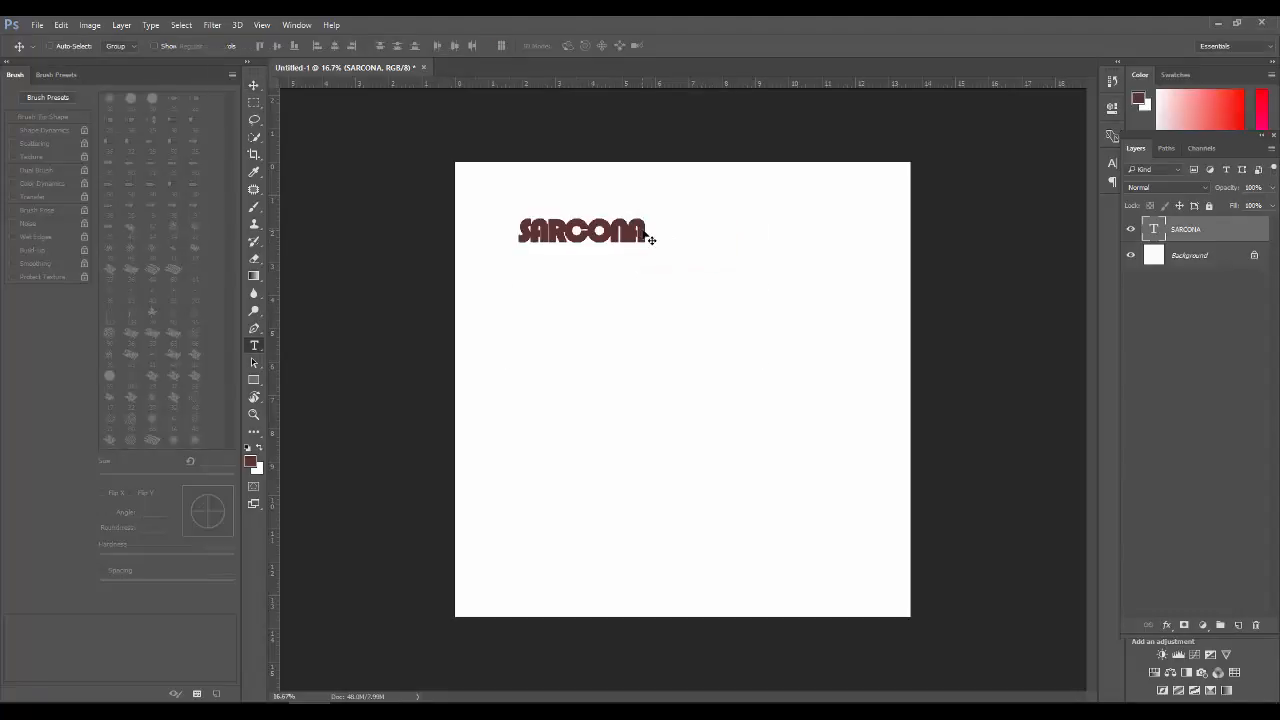
click(648, 231)
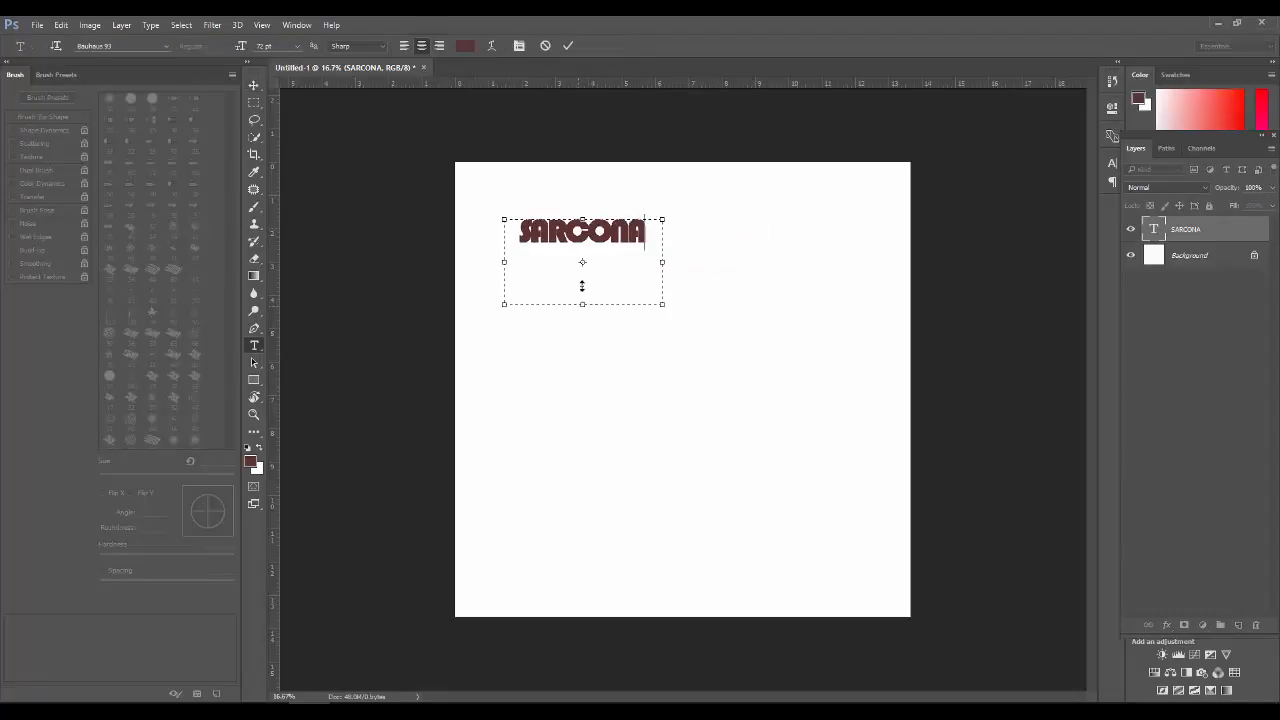
drag(582, 286, 585, 248)
key(ctrl+Return)
Step: Scale the surname text to about 206%, center it near the canvas's upper edge and skew it into a forward slant
key(ctrl+t)
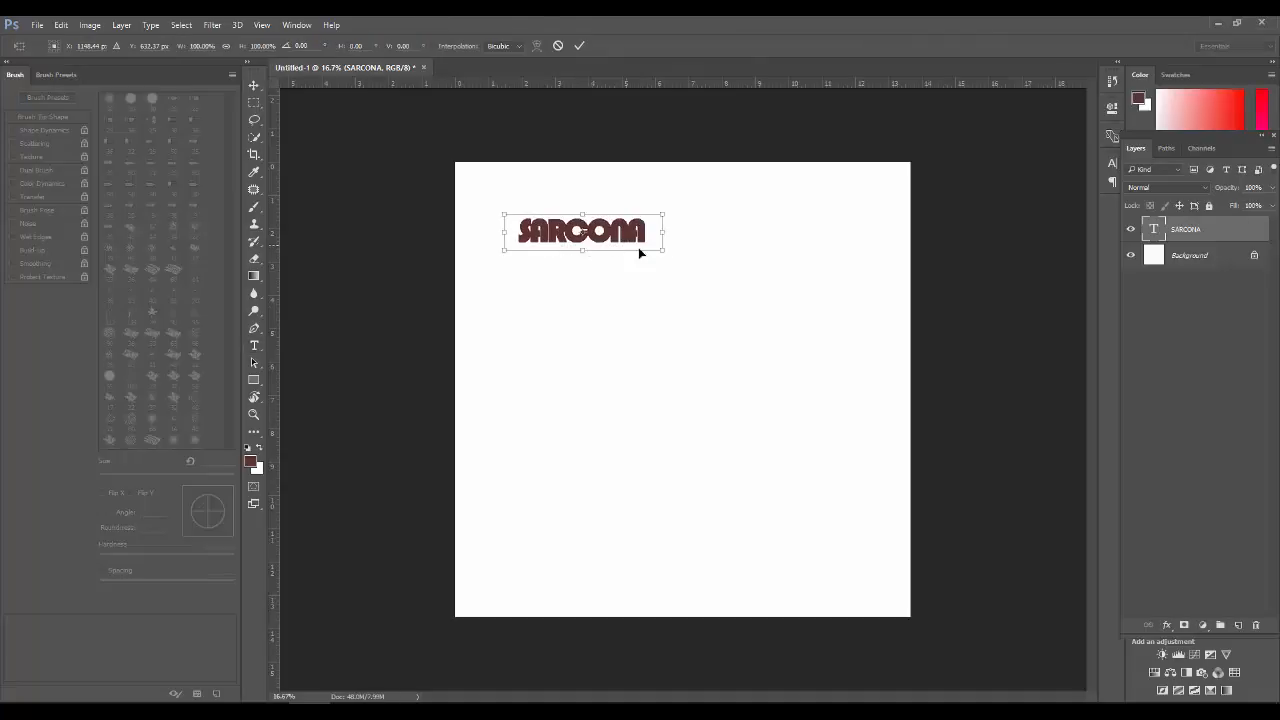
drag(660, 247, 829, 288)
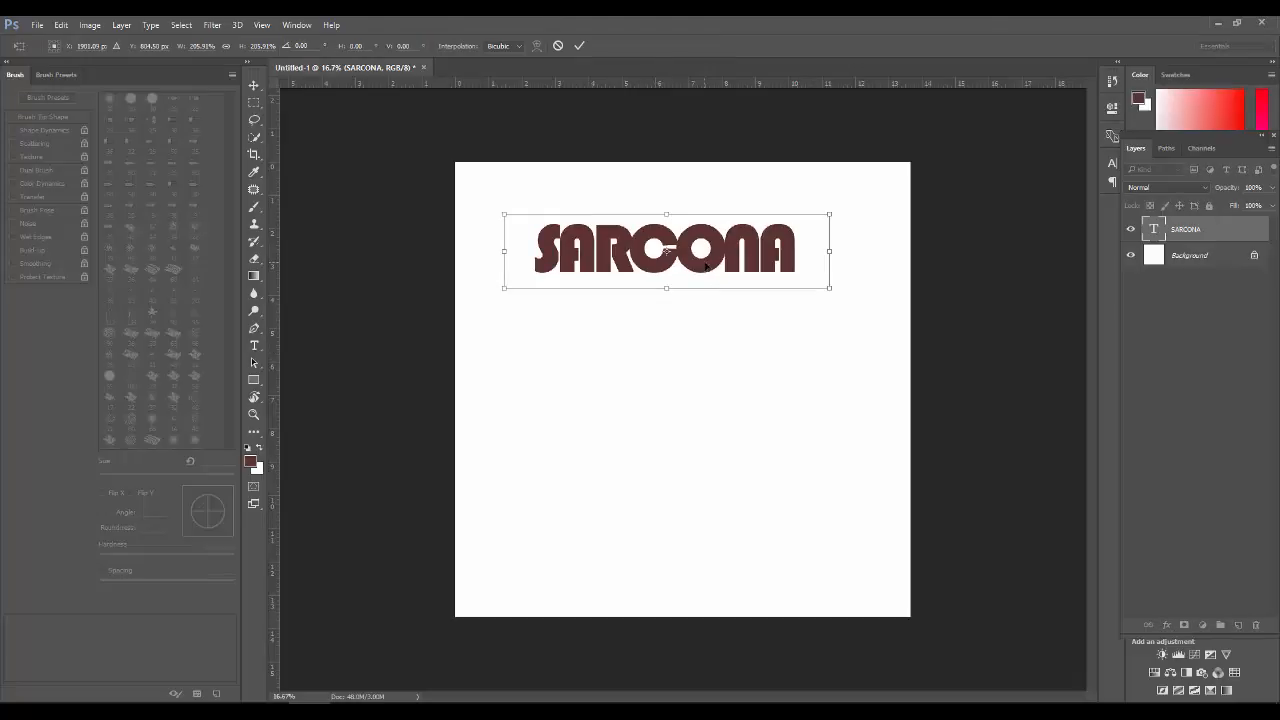
drag(707, 263, 675, 246)
ctrl+drag(634, 197, 675, 201)
key(Return)
Step: Add a new layer with a thin rectangular bar in the foreground color, running right from the last letter's base
key(t)
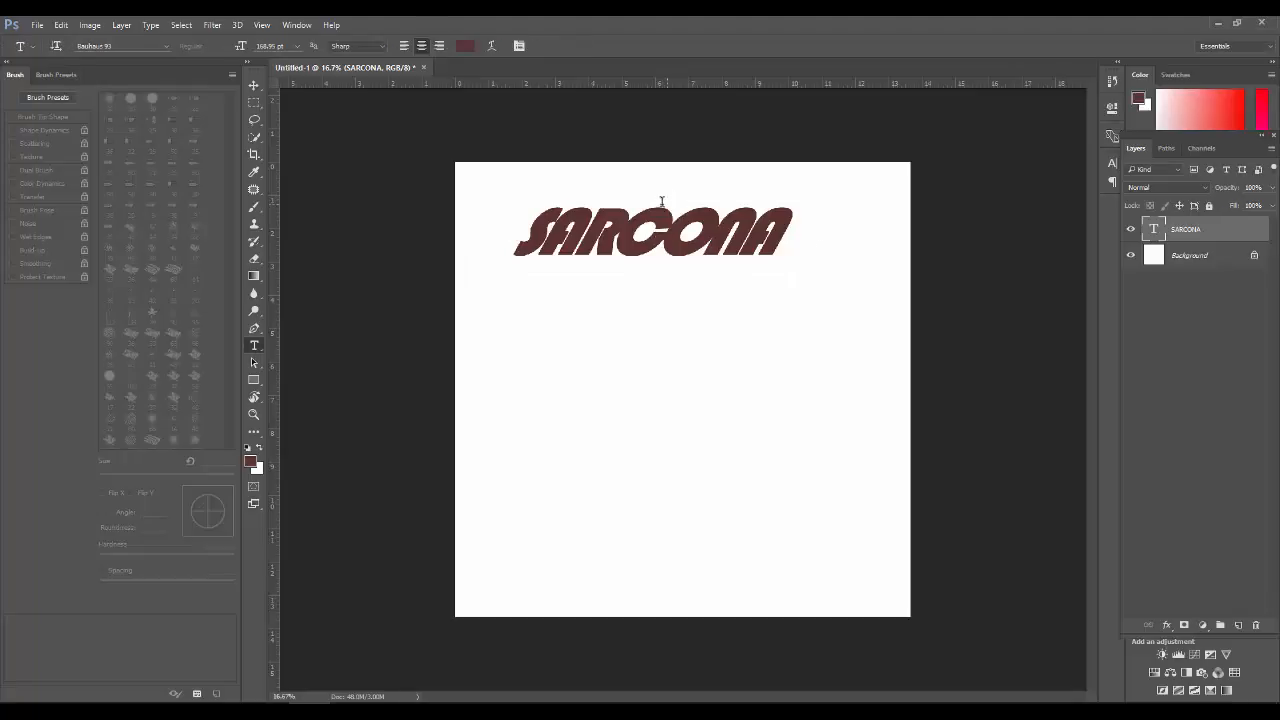
click(257, 107)
click(290, 103)
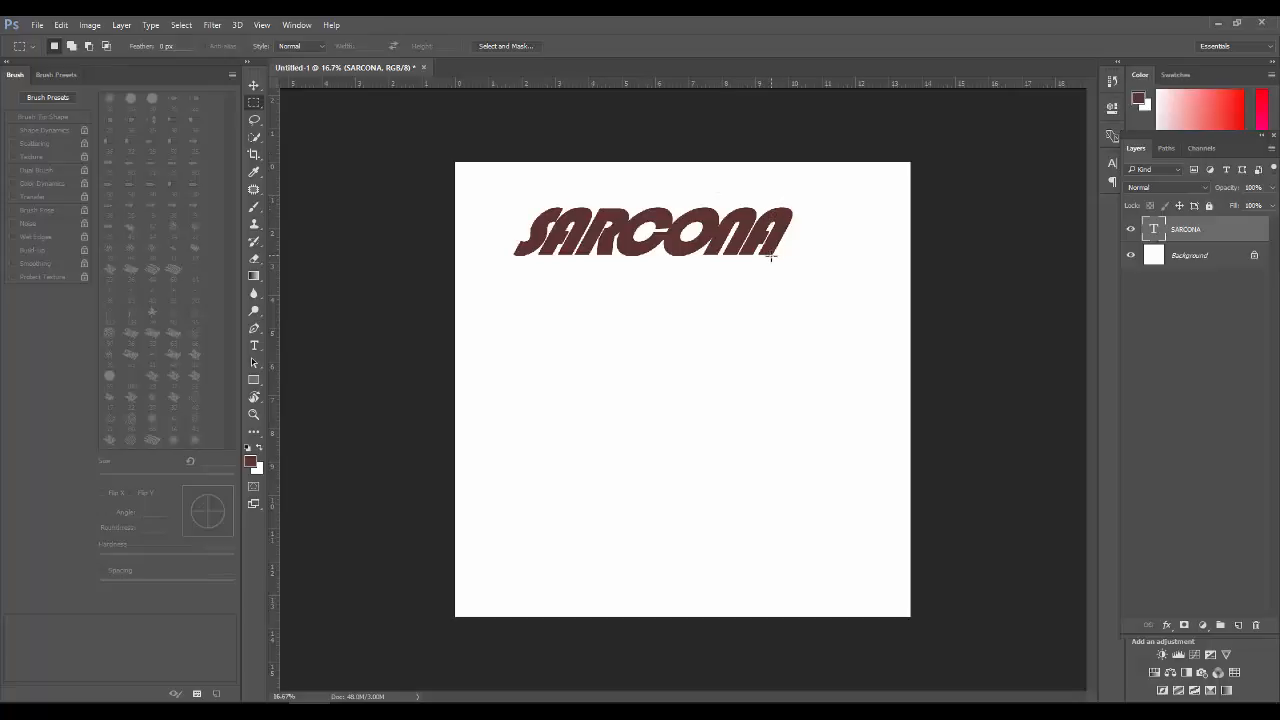
drag(773, 254, 893, 256)
key(ctrl+shift+n)
key(Return)
key(alt+BackSpace)
key(ctrl+d)
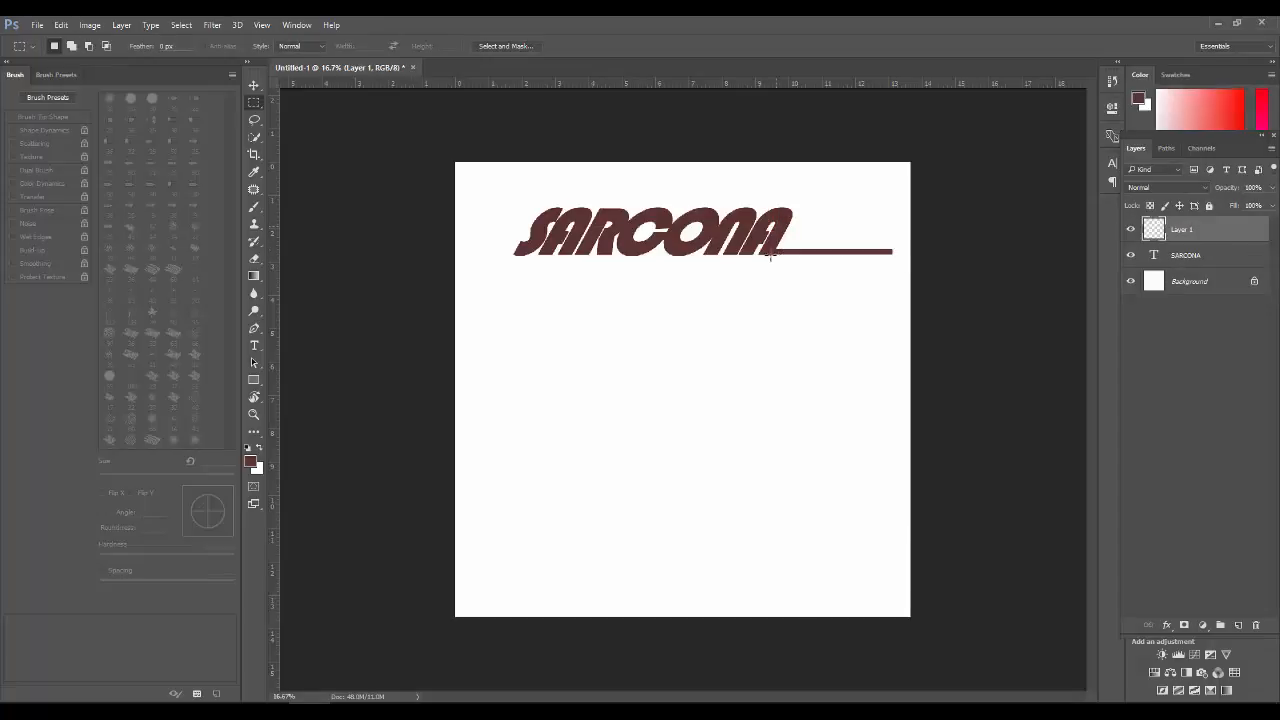
Step: Nudge the thin bar down so its lower edge lines up with the base of the surname's last letter
ctrl+drag(747, 248, 822, 269)
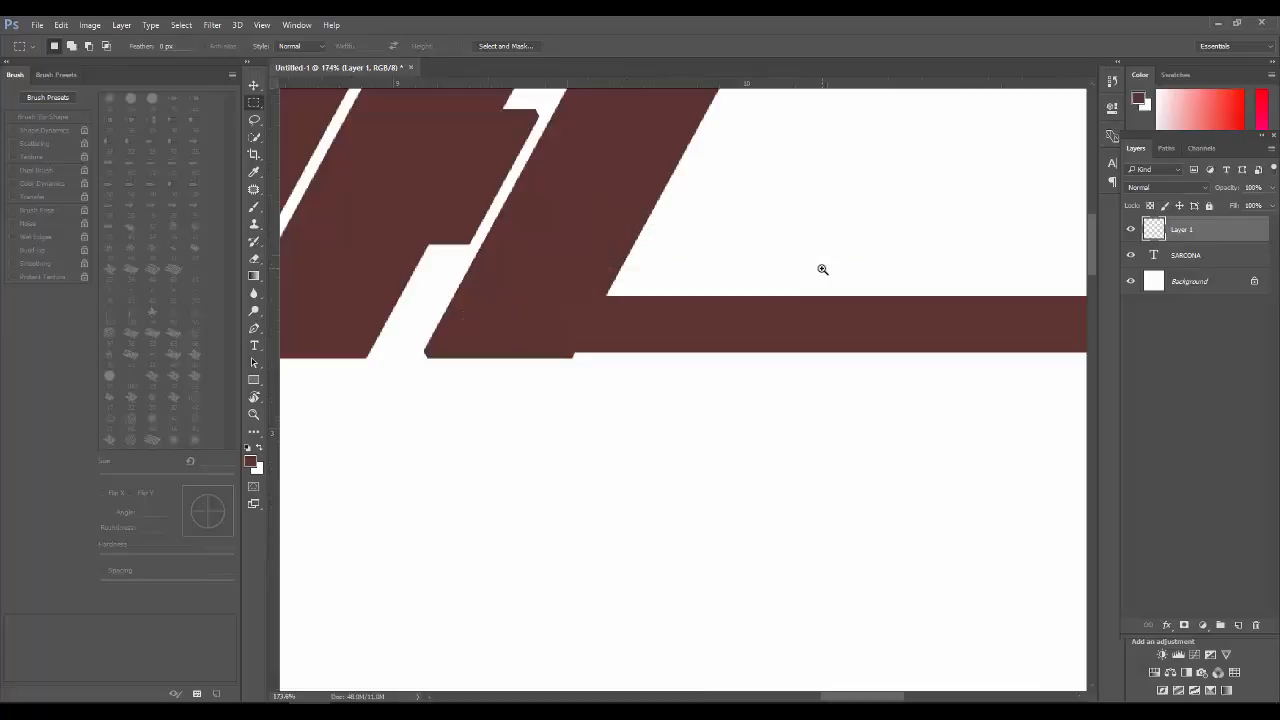
key(ctrl+Down)
key(ctrl+Down)
key(ctrl+Down)
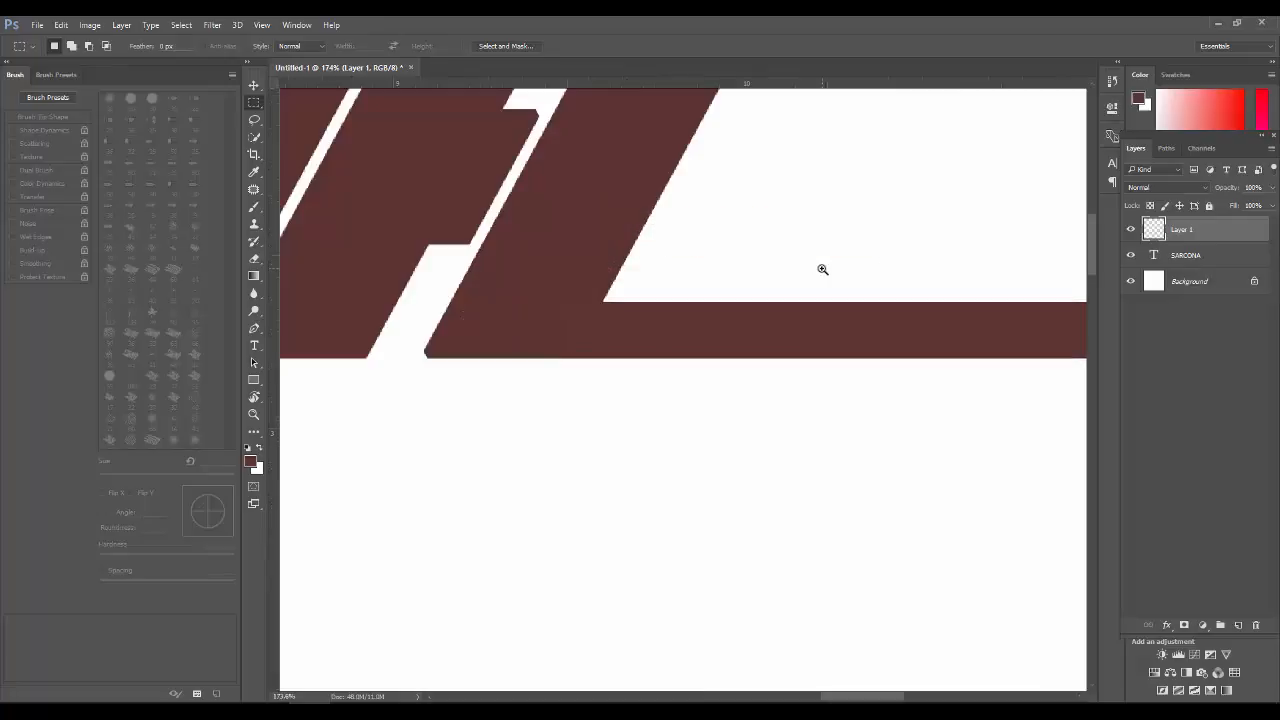
key(ctrl+0)
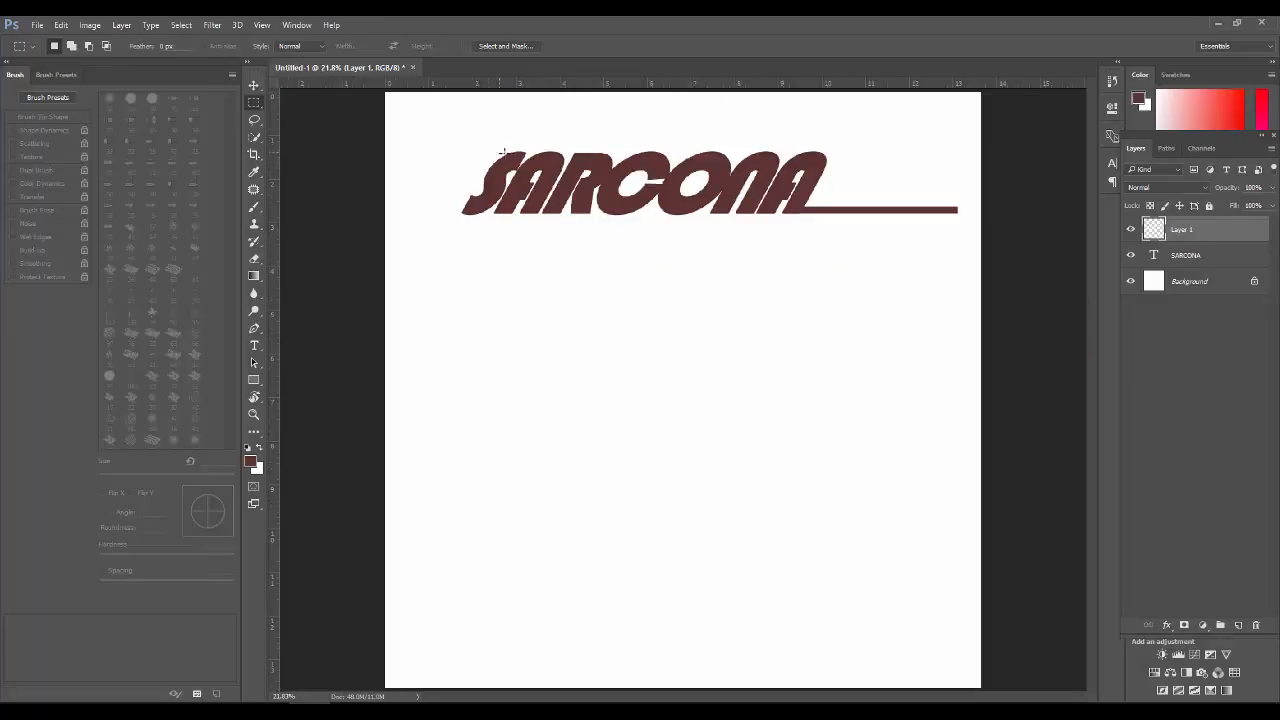
Step: Add a matching thin bar in the foreground color extending left from the base of the surname's first letter
drag(462, 211, 504, 230)
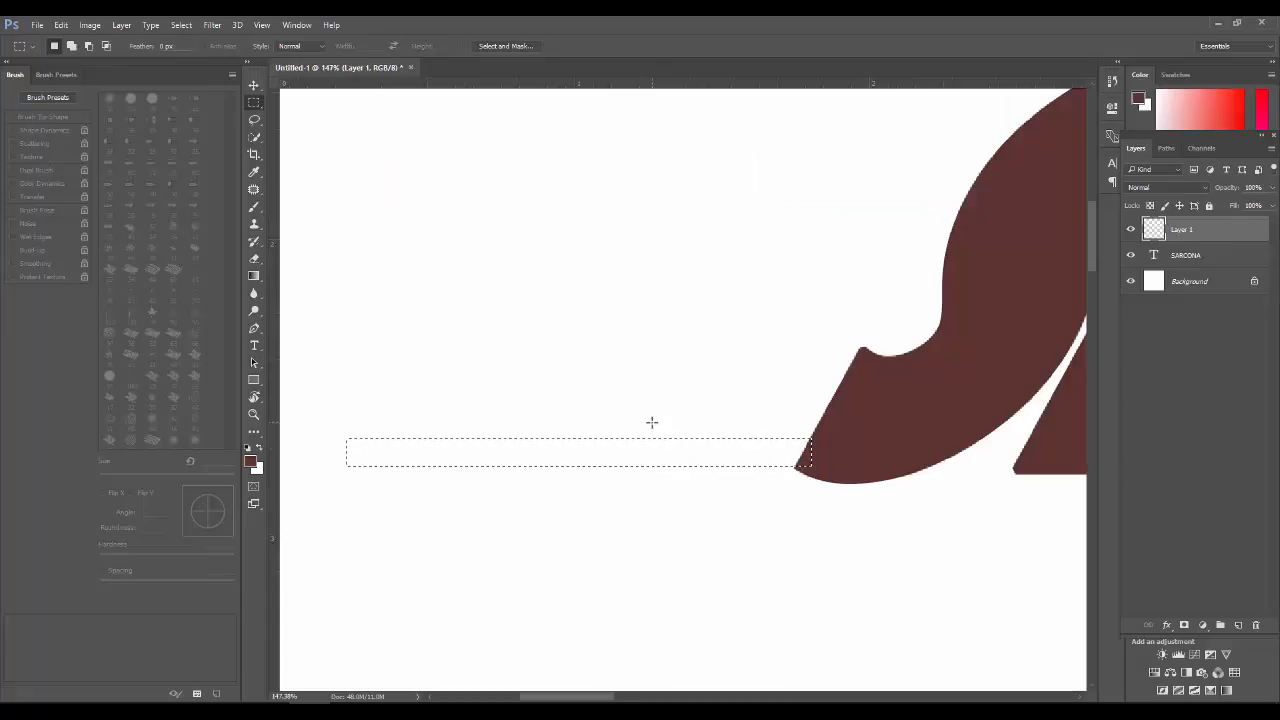
key(Down)
key(Down)
key(Down)
key(Down)
key(Down)
key(Down)
key(Down)
key(Down)
key(Down)
key(Down)
key(Down)
key(Right)
key(Right)
key(Right)
key(Right)
key(Right)
key(Right)
key(Right)
key(Right)
key(Right)
key(Right)
key(Right)
key(Right)
key(Right)
key(Right)
key(Right)
key(Right)
key(Right)
key(Right)
key(Right)
key(Right)
key(Down)
key(Down)
key(alt+BackSpace)
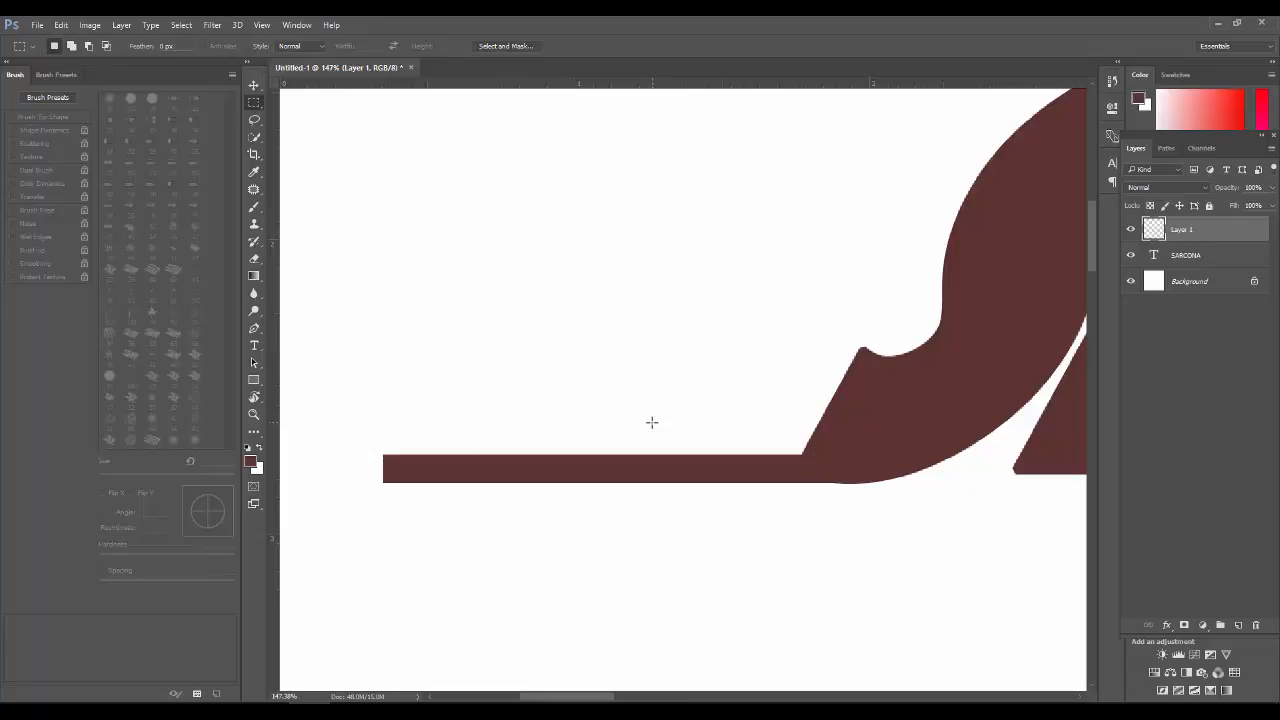
key(ctrl+0)
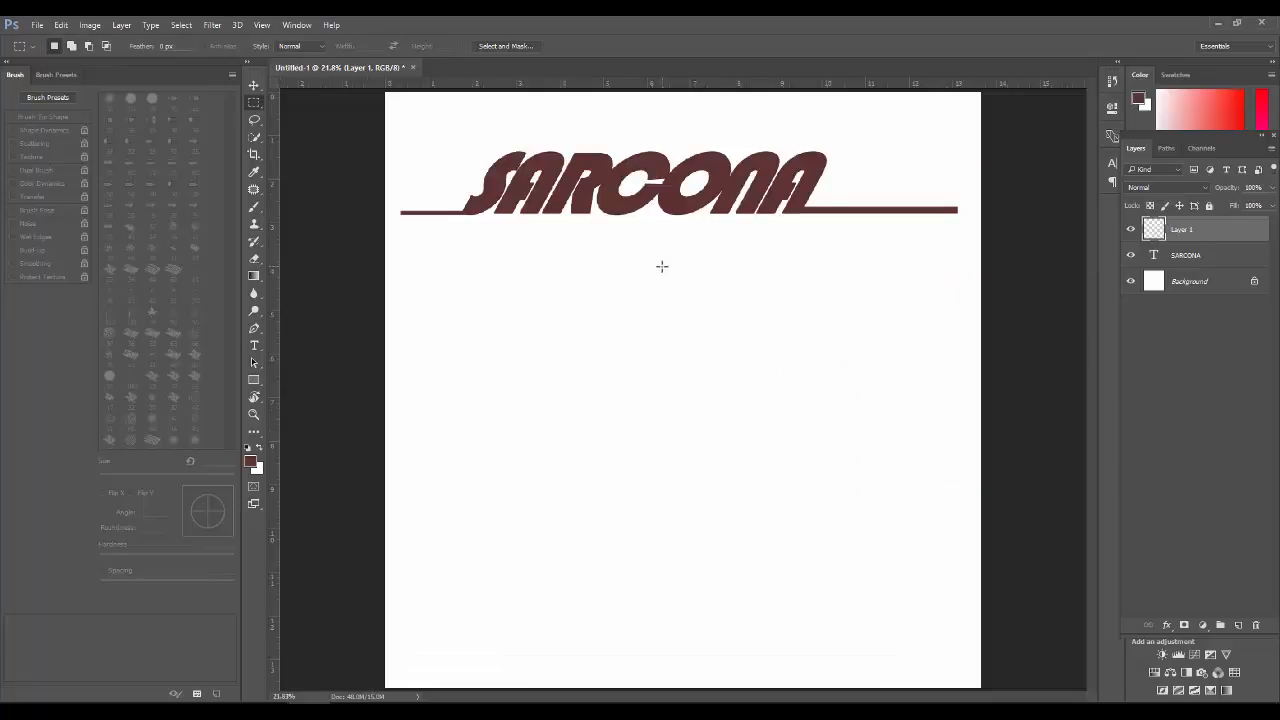
key(ctrl+minus)
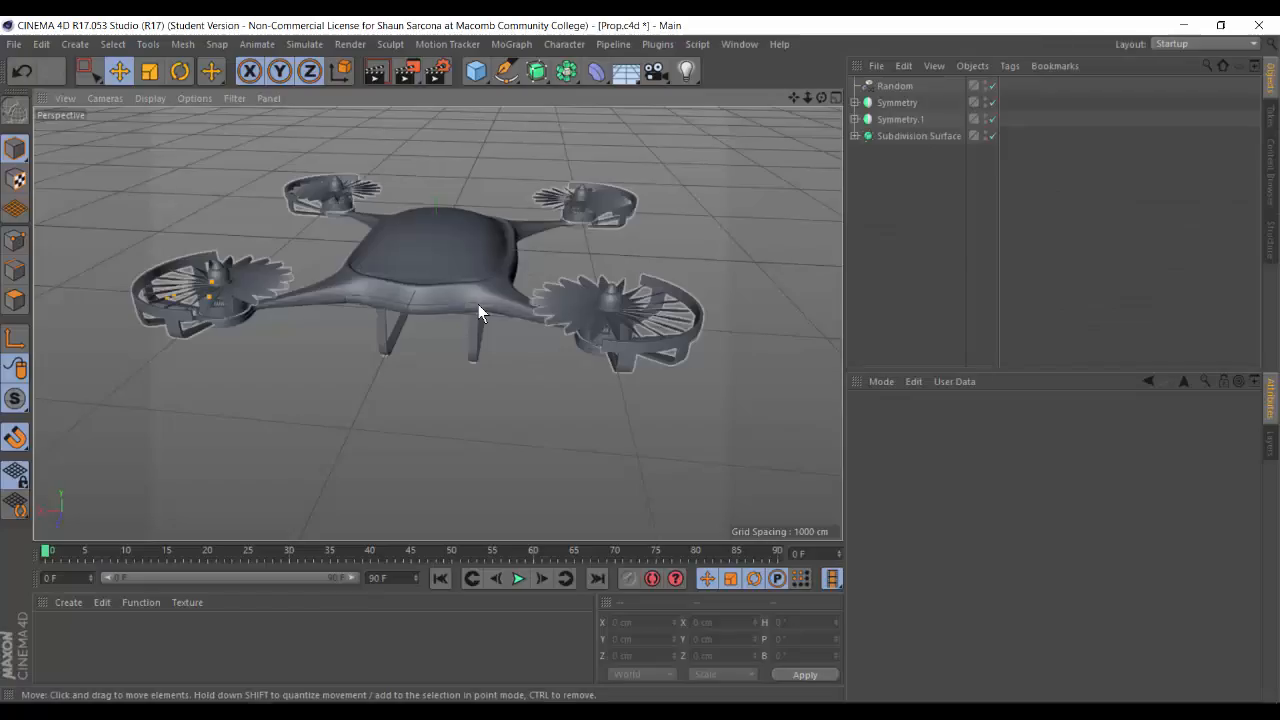
Step: In Cinema 4D, examine the recessed panel on the side of the drone's body
alt+drag(478, 304, 516, 328)
alt+right_drag(516, 328, 578, 321)
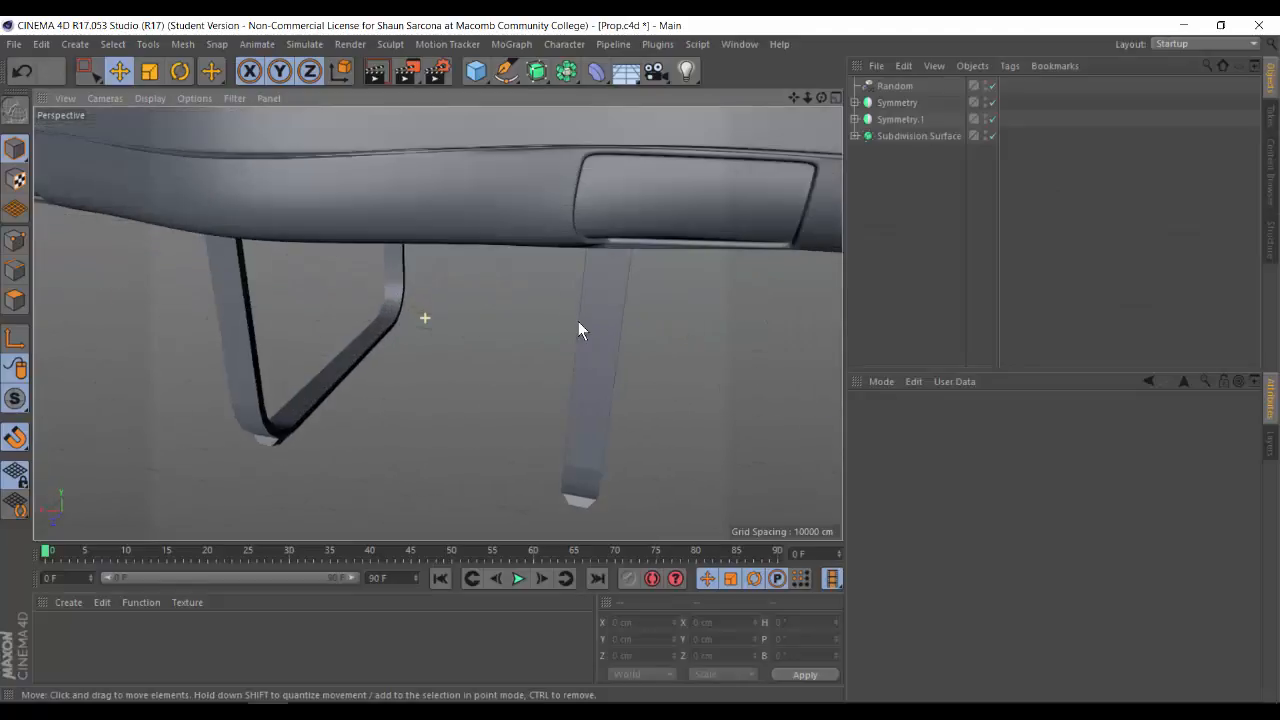
mouse_move(578, 321)
alt+mouse_down()
mouse_move(588, 171)
mouse_move(556, 280)
mouse_move(600, 330)
alt+mouse_up()
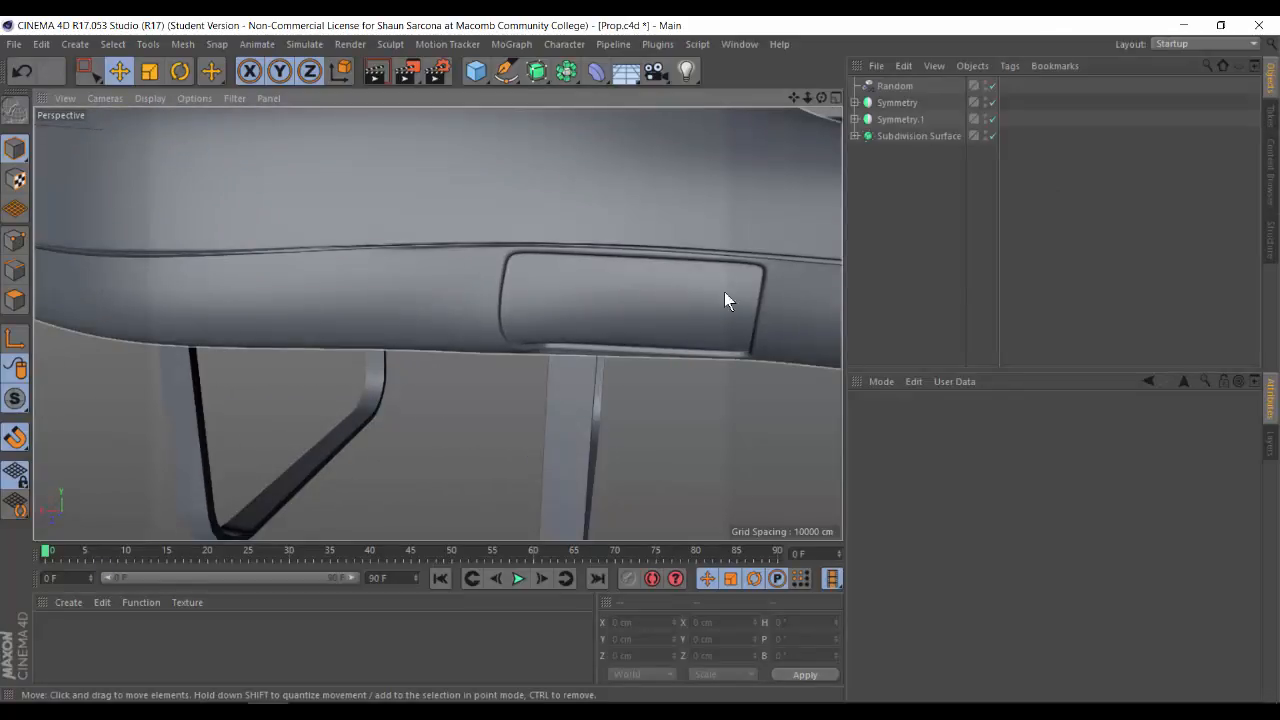
Step: Switch to Firefox and search Google Images for "light panel"
key(alt+Tab)
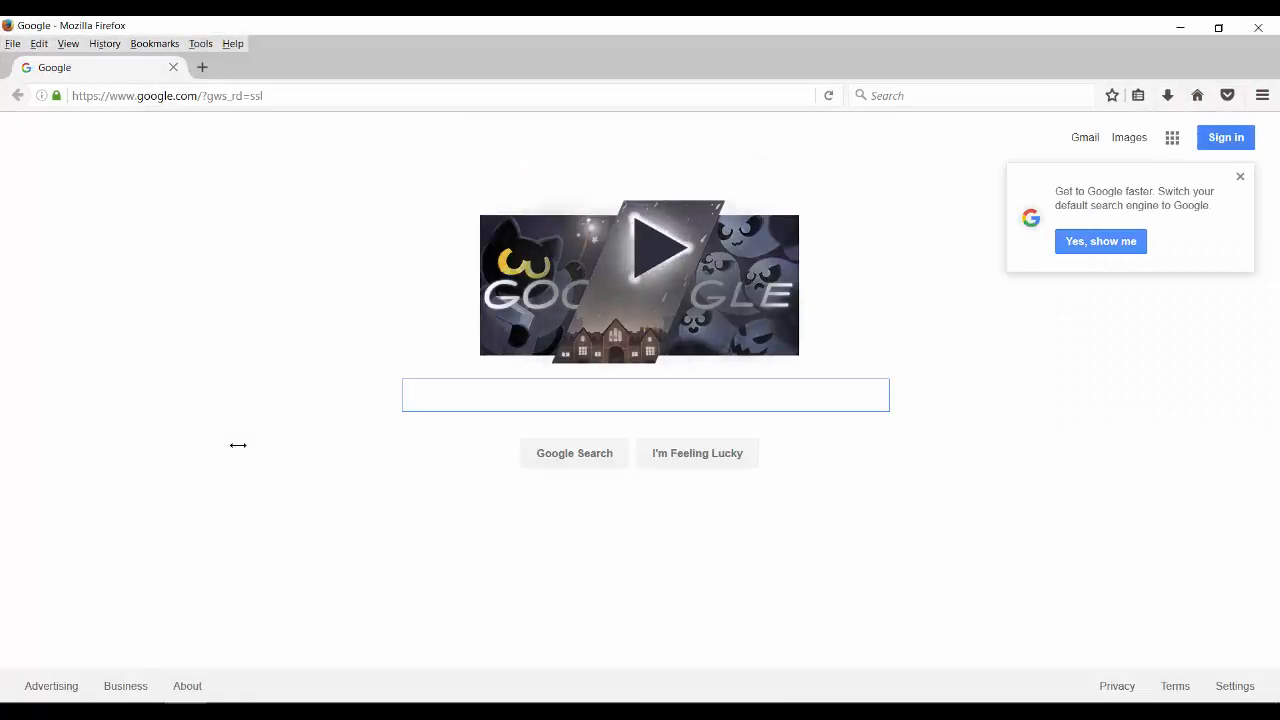
text(light panel)
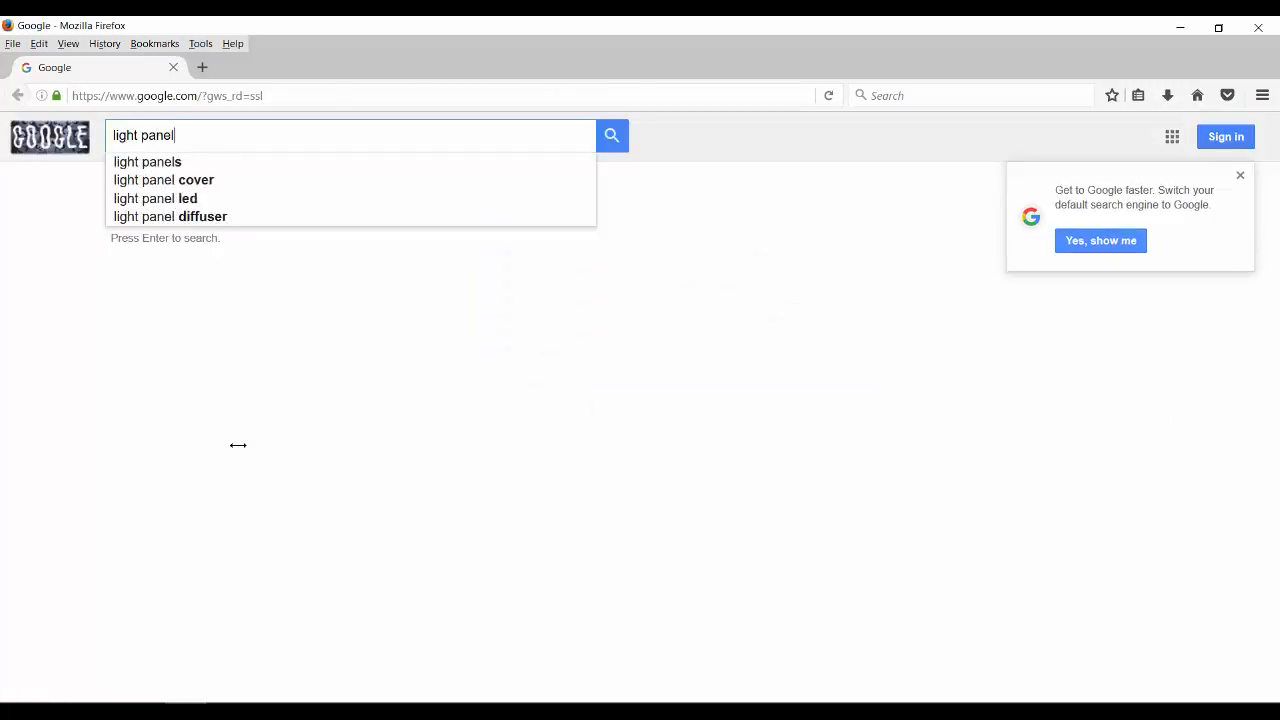
key(Return)
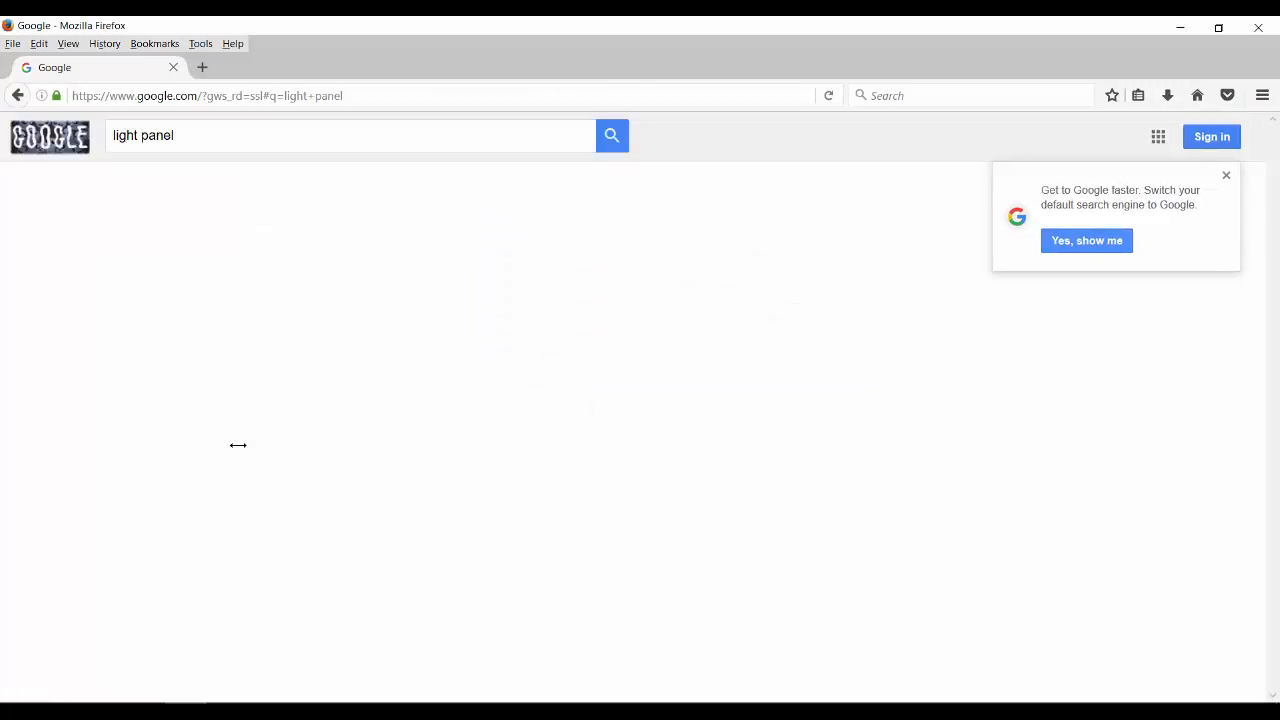
click(226, 188)
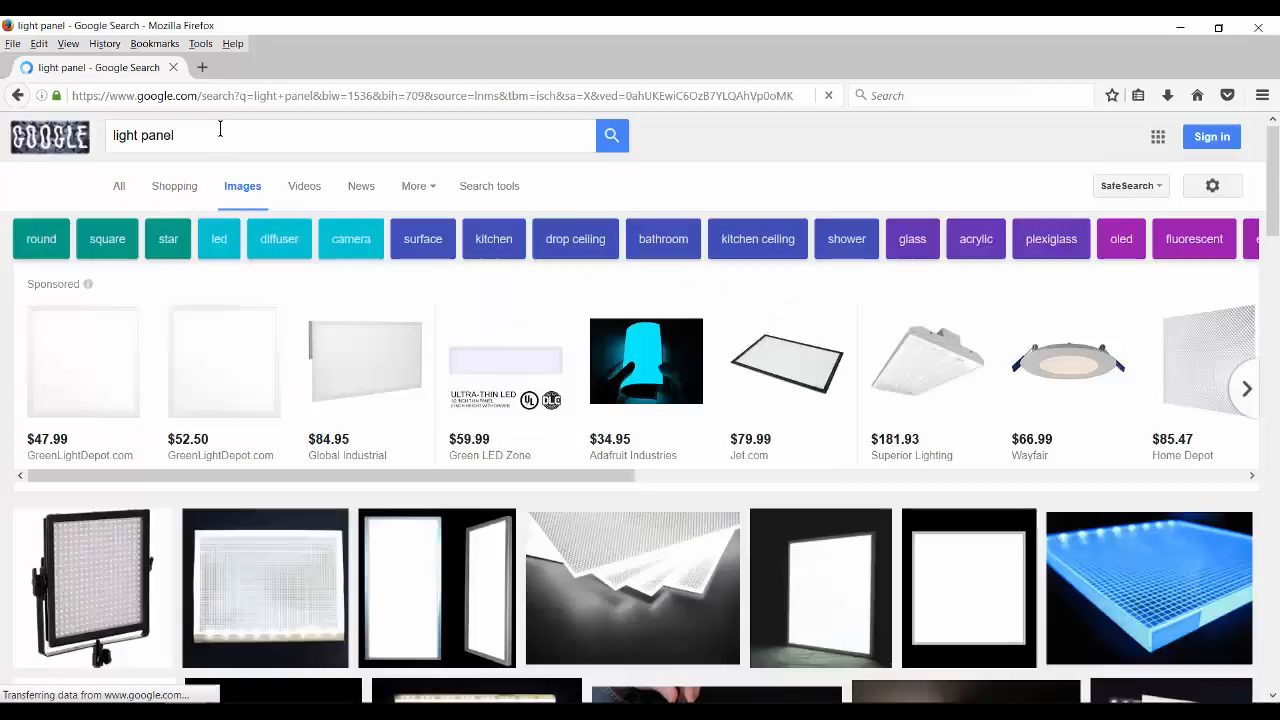
Step: Refine the image search to "colored light panel" and filter usage rights to "Labeled for noncommercial reuse with modification"
click(220, 135)
key(Home)
text(colored)
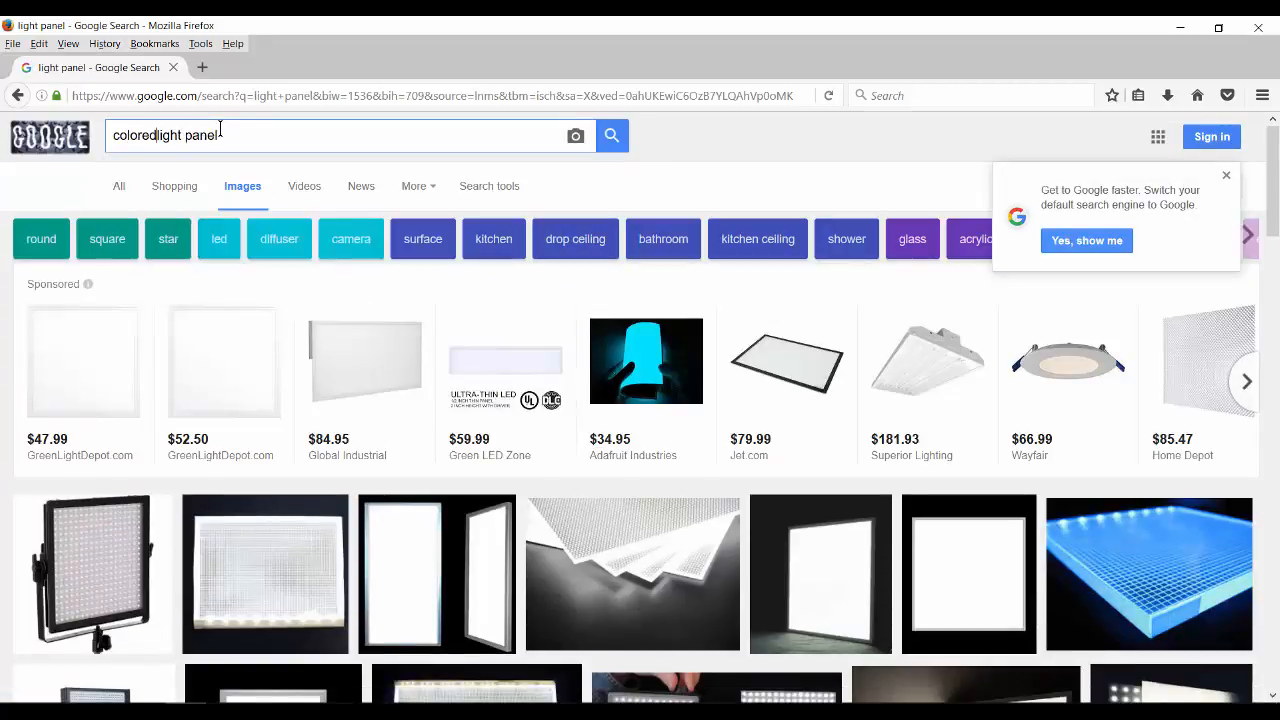
key(Return)
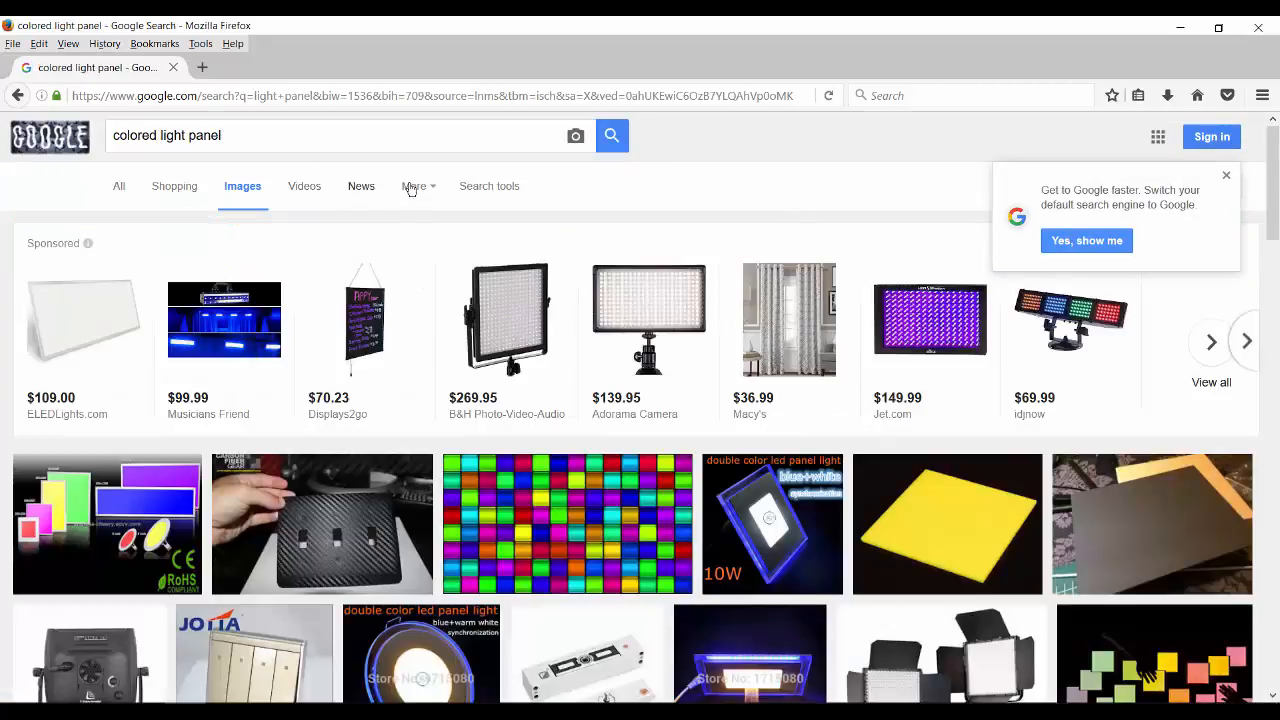
click(480, 188)
click(387, 232)
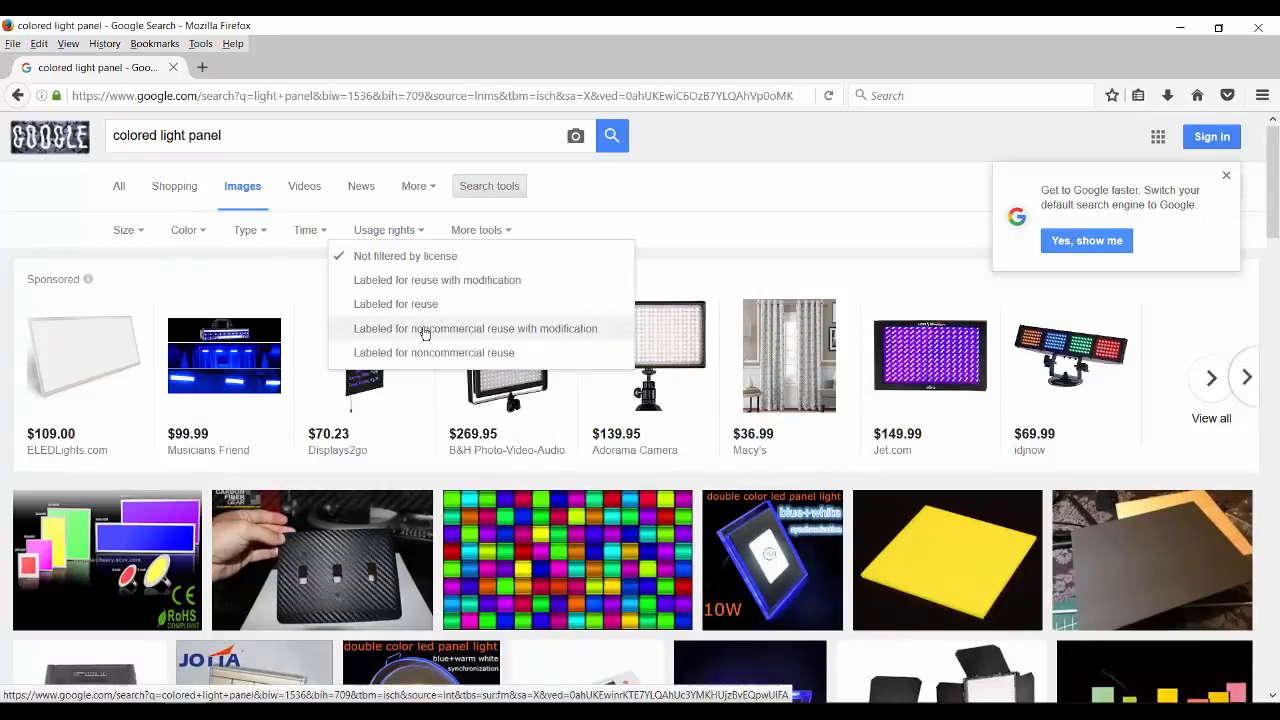
click(424, 328)
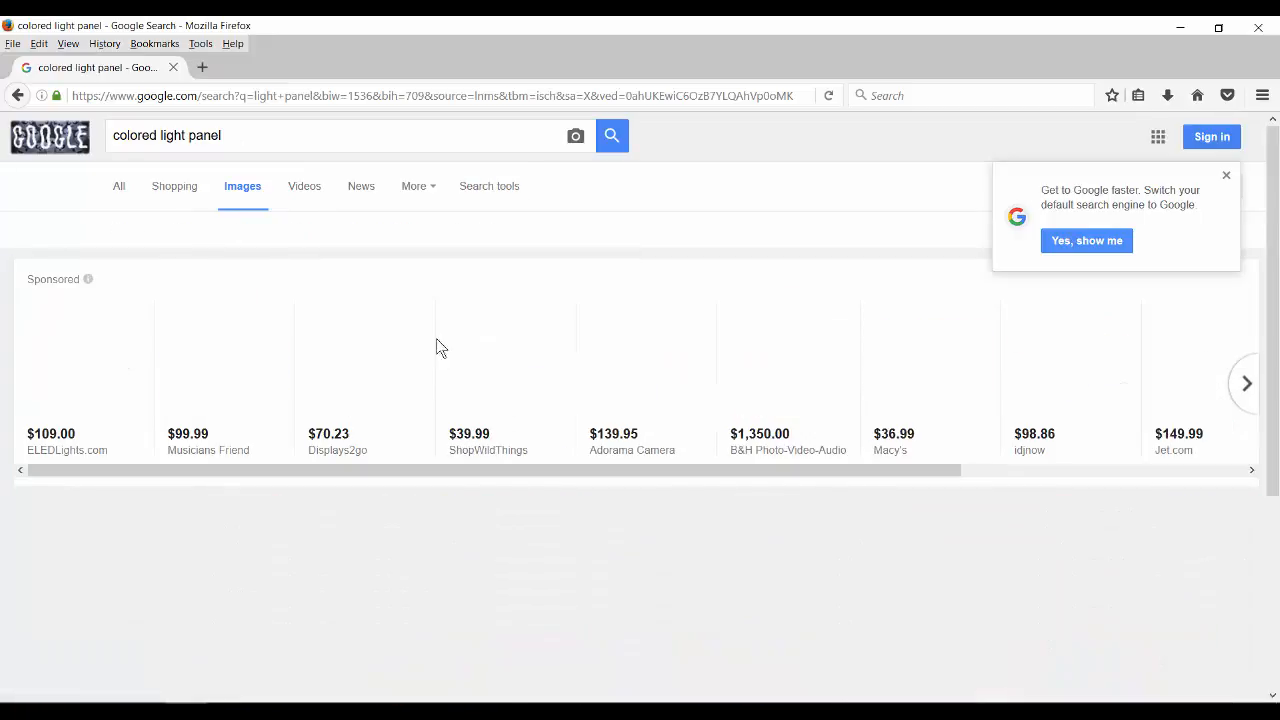
Step: Browse the filtered image results for a colored light panel suitable for the drone's decal sheet
scroll(403, 346, down, 3)
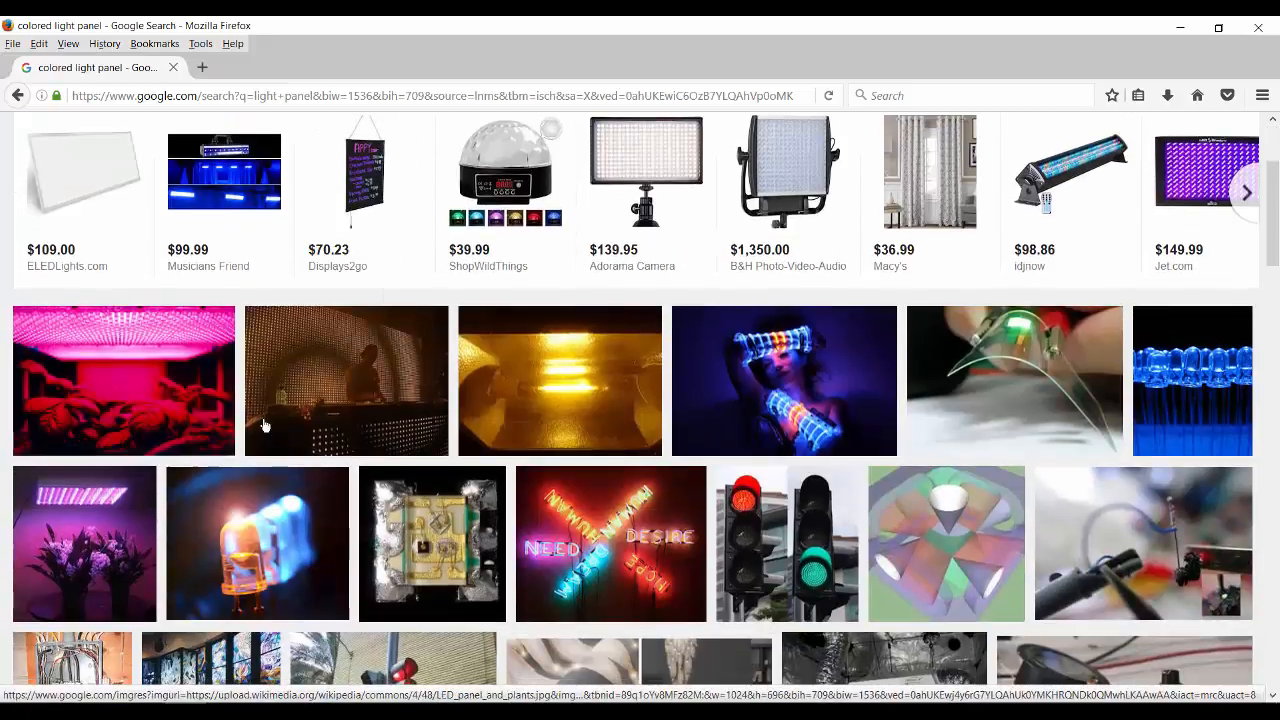
scroll(731, 375, down, 7)
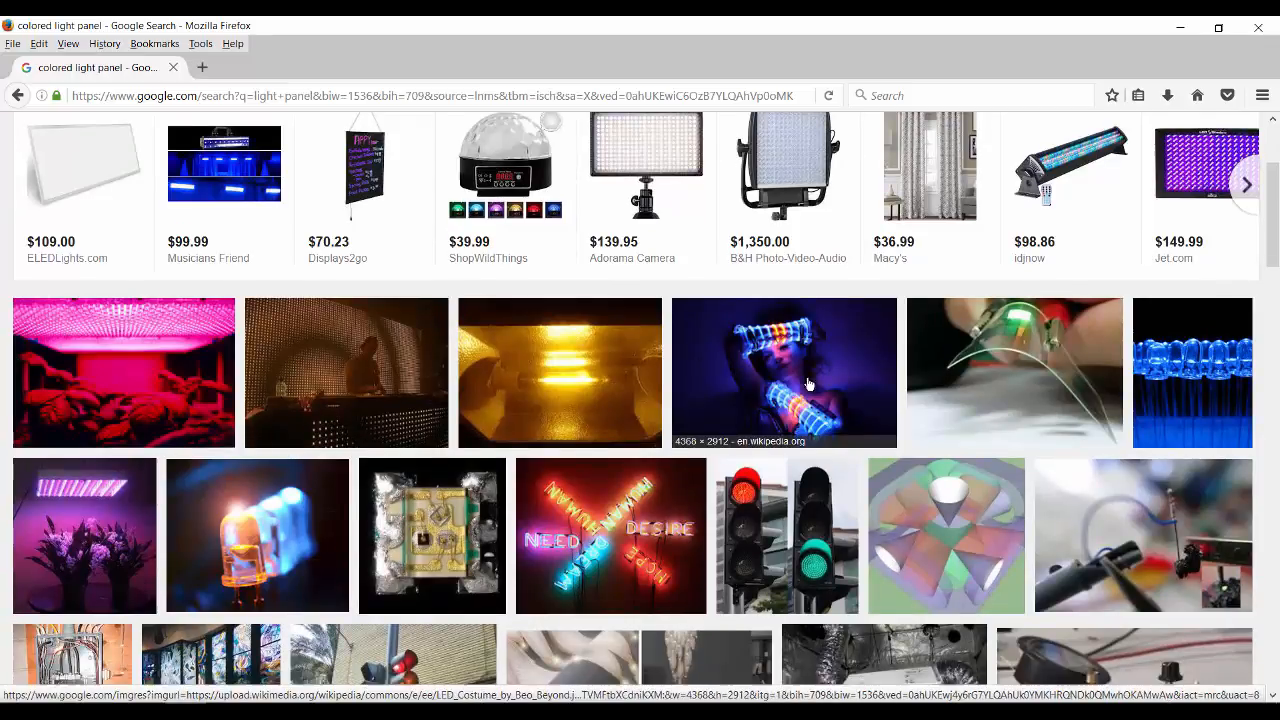
scroll(875, 360, down, 20)
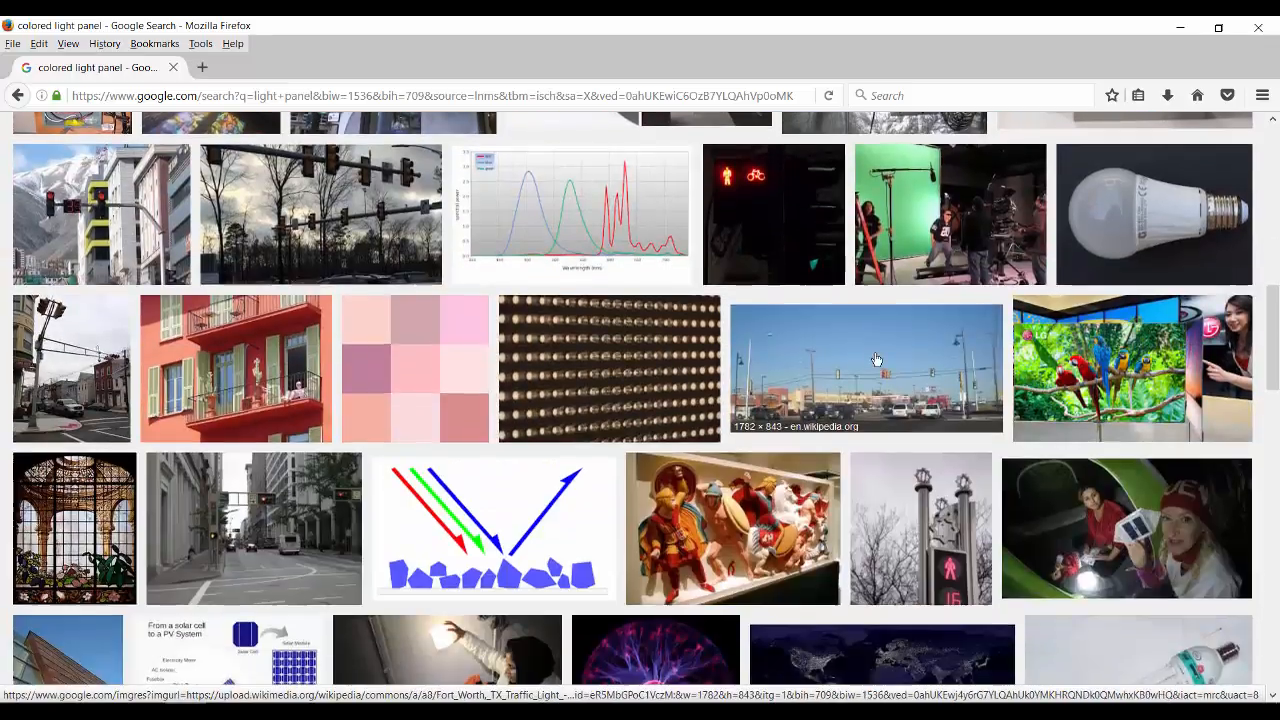
scroll(872, 362, down, 18)
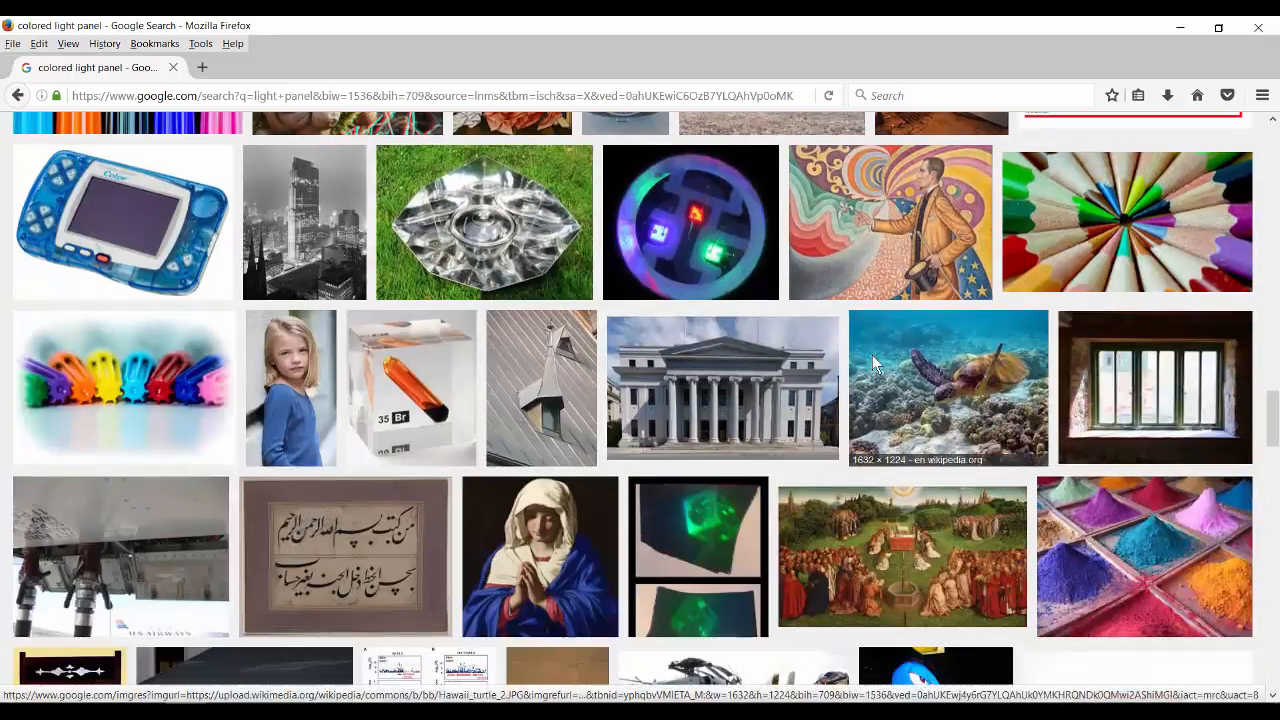
scroll(872, 362, down, 8)
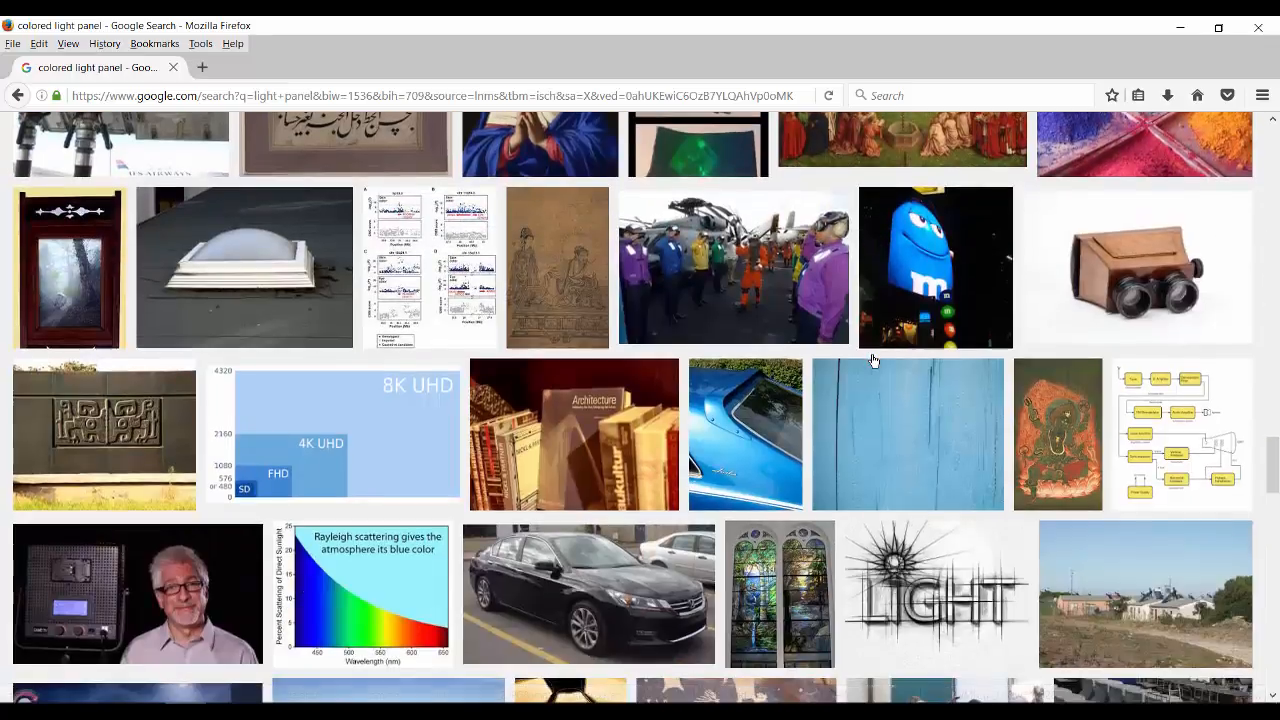
scroll(872, 360, down, 16)
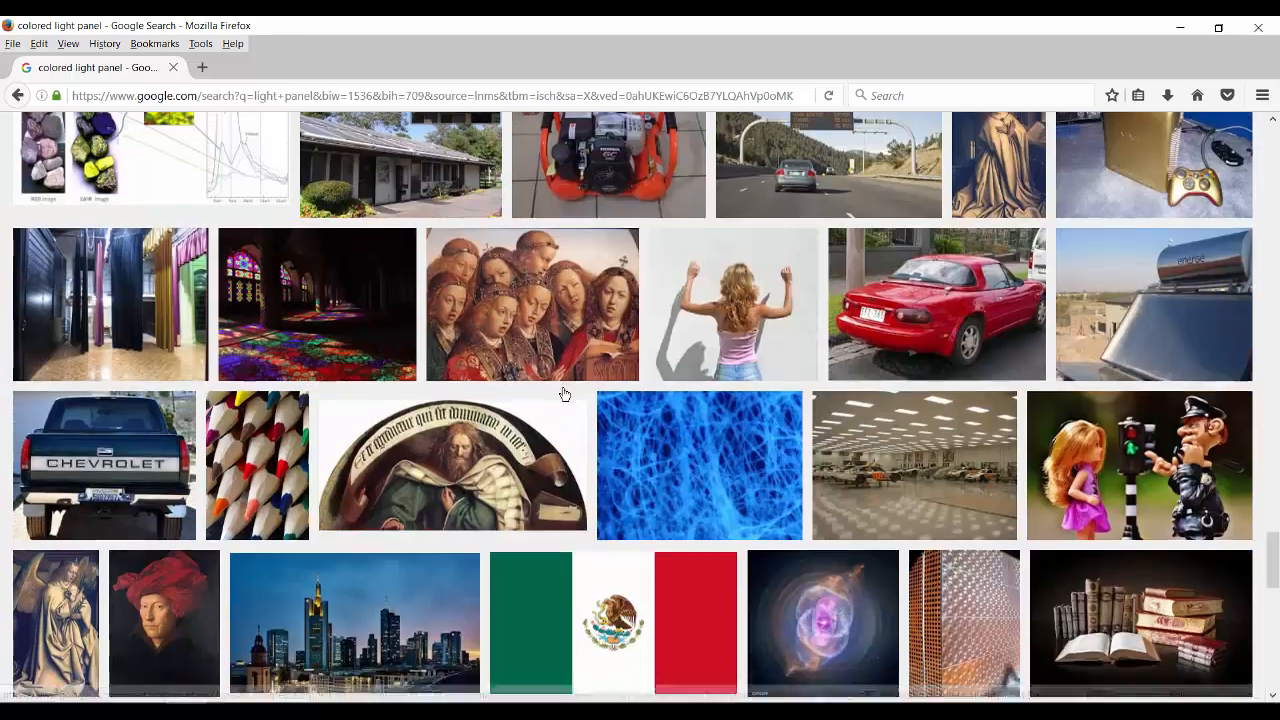
scroll(564, 394, down, 15)
scroll(562, 390, down, 10)
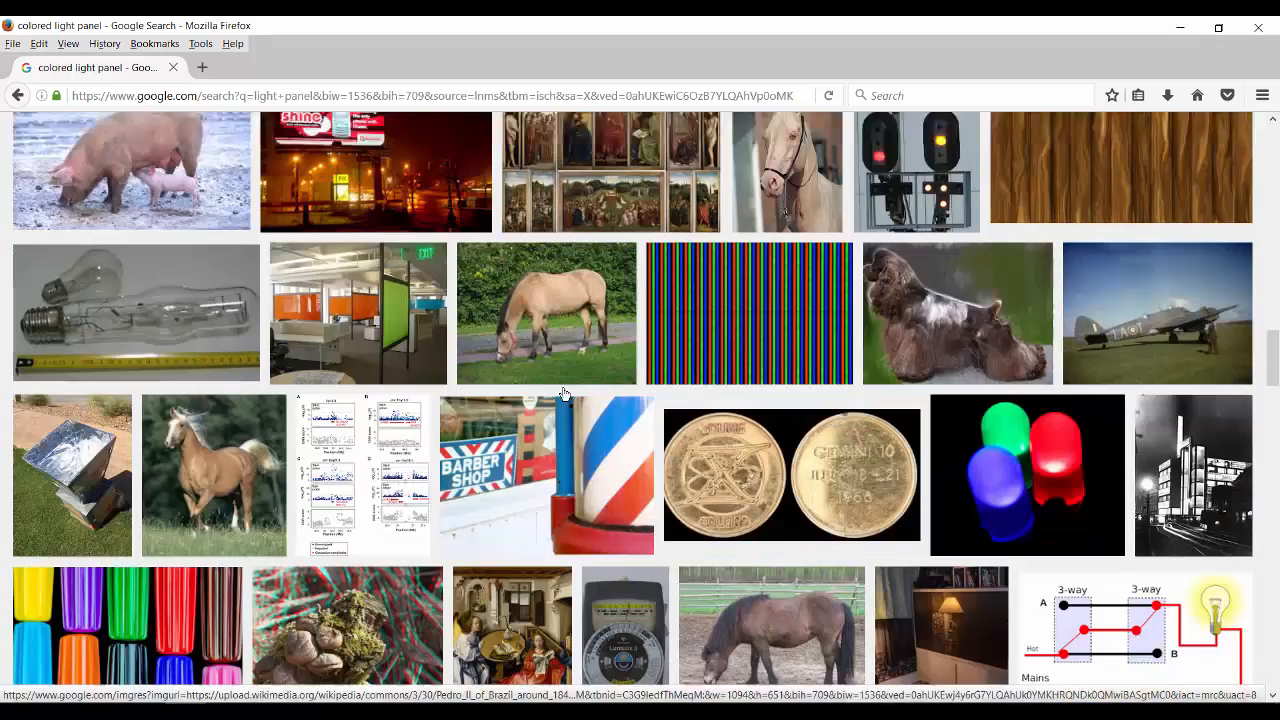
scroll(135, 537, down, 2)
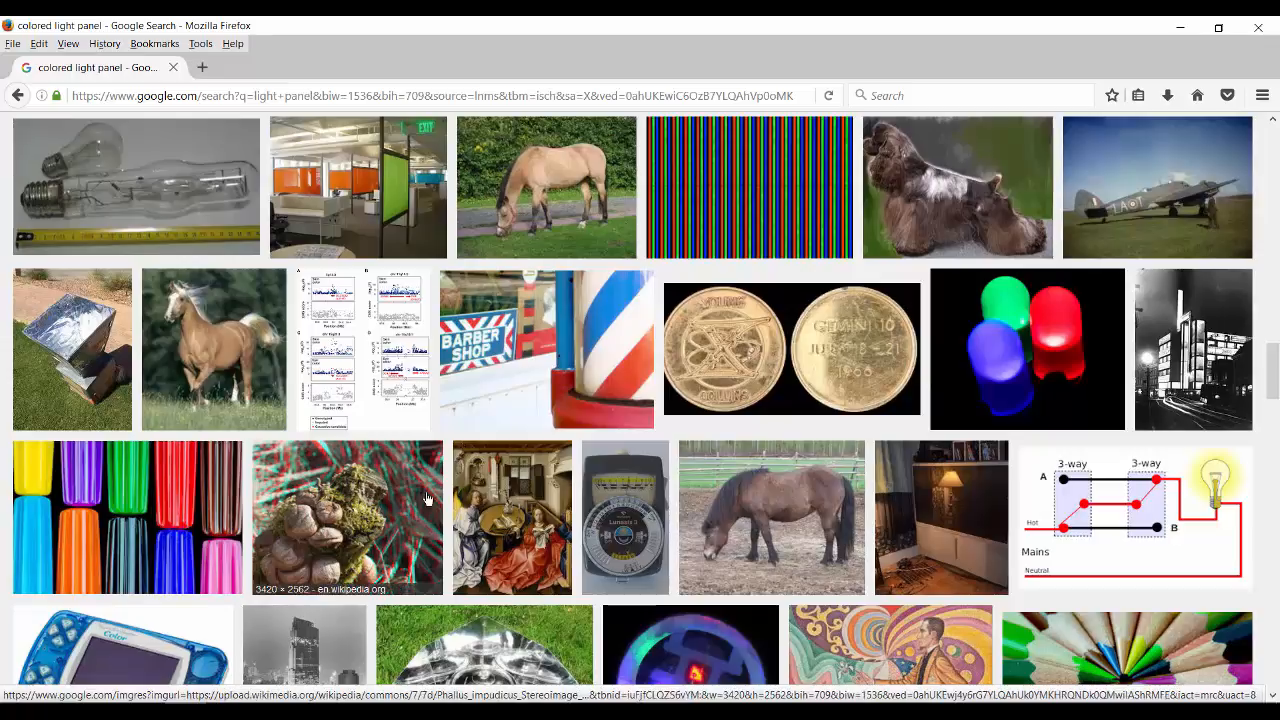
scroll(170, 525, down, 10)
scroll(233, 497, up, 4)
scroll(233, 497, up, 8)
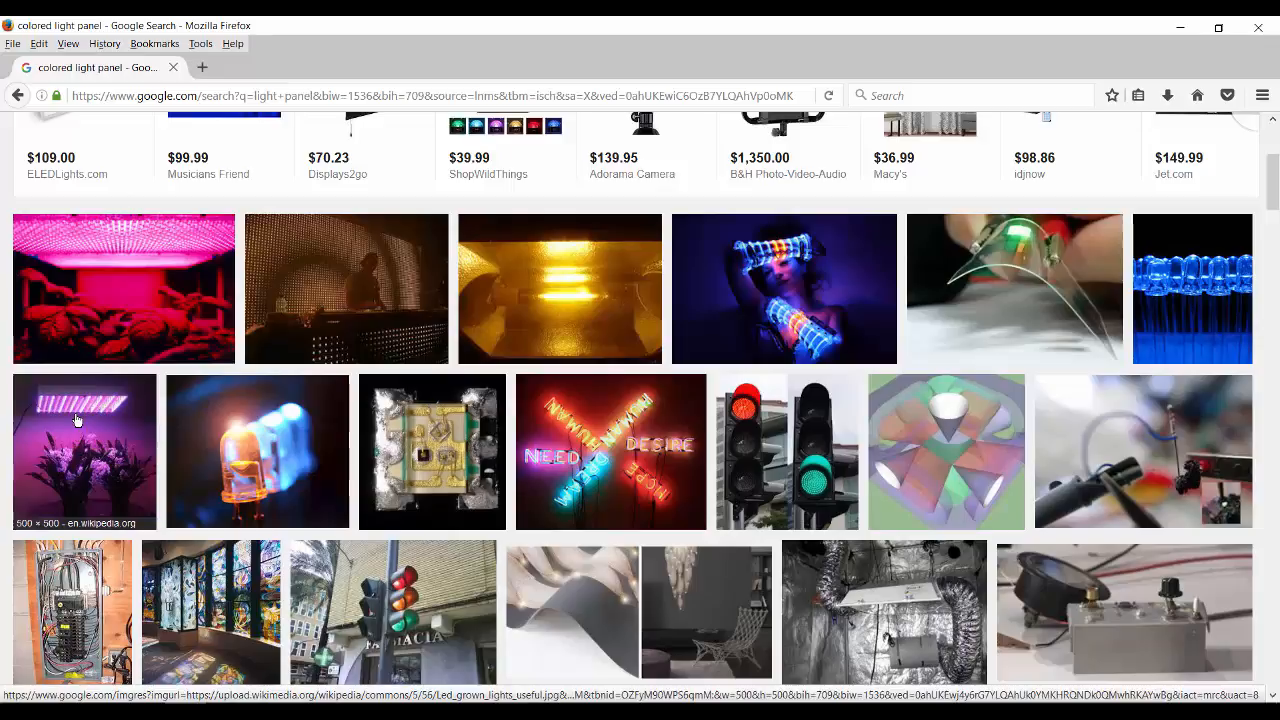
Step: Open the purple LED grow light picture from Wikipedia at full size and copy the image
click(77, 420)
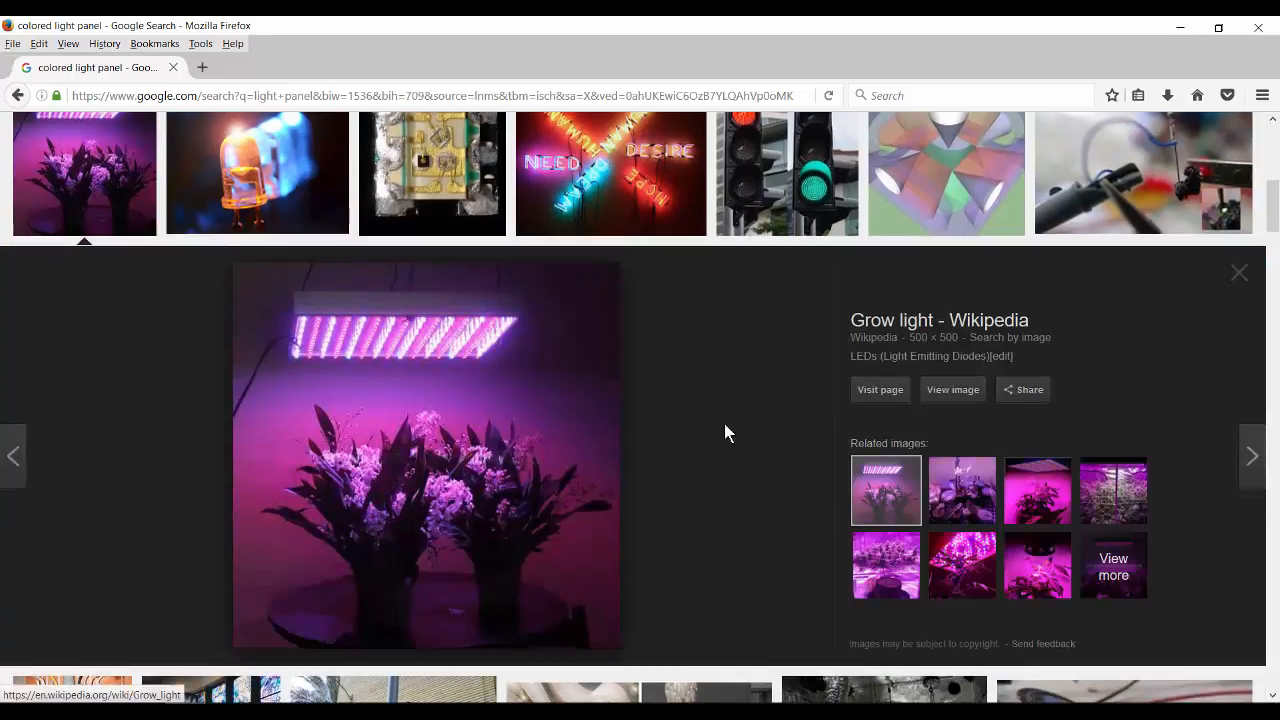
click(955, 391)
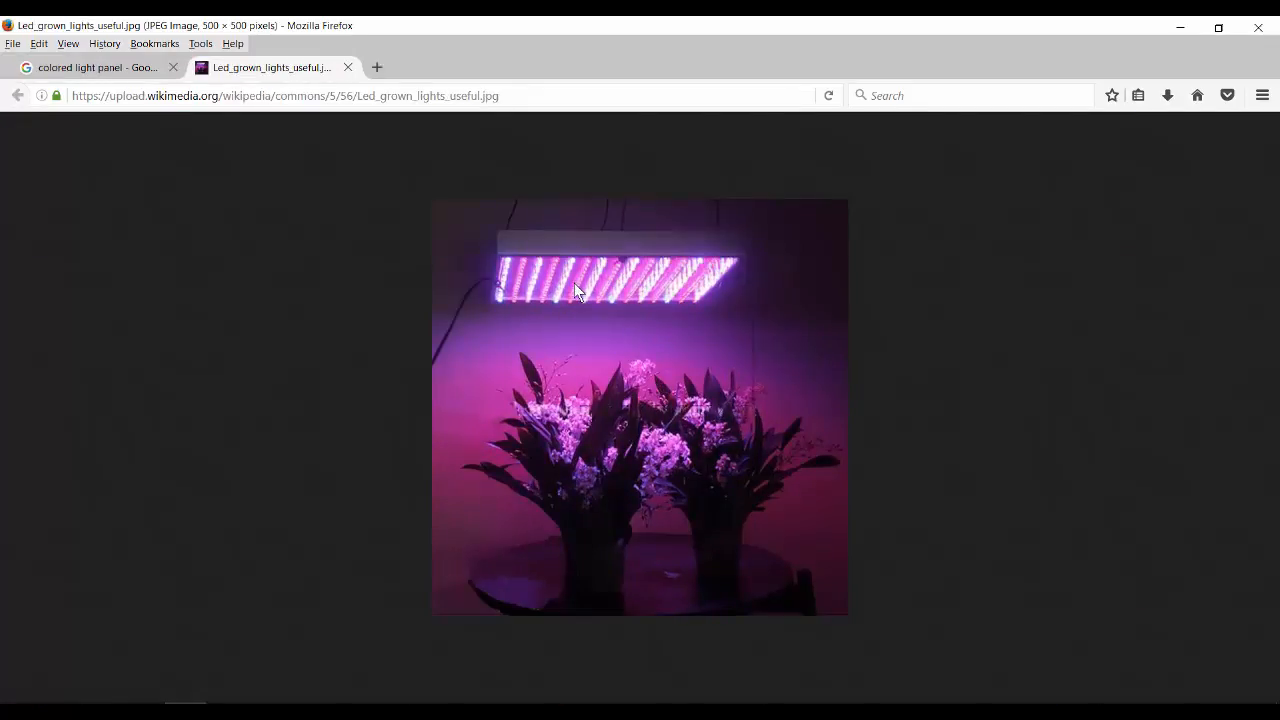
right_click(574, 283)
click(615, 291)
Step: Switch to Photoshop, paste the grow light image onto the decal canvas and enlarge it proportionally to about 237%
key(alt+Tab)
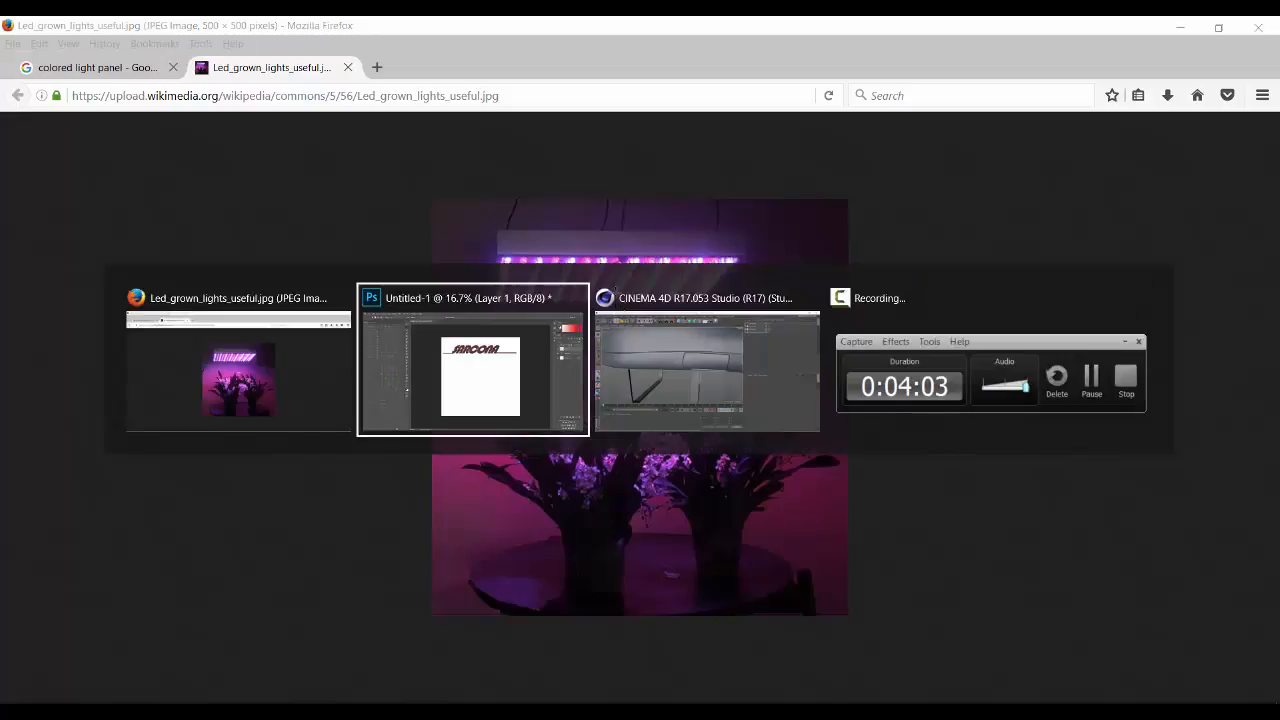
key(ctrl+v)
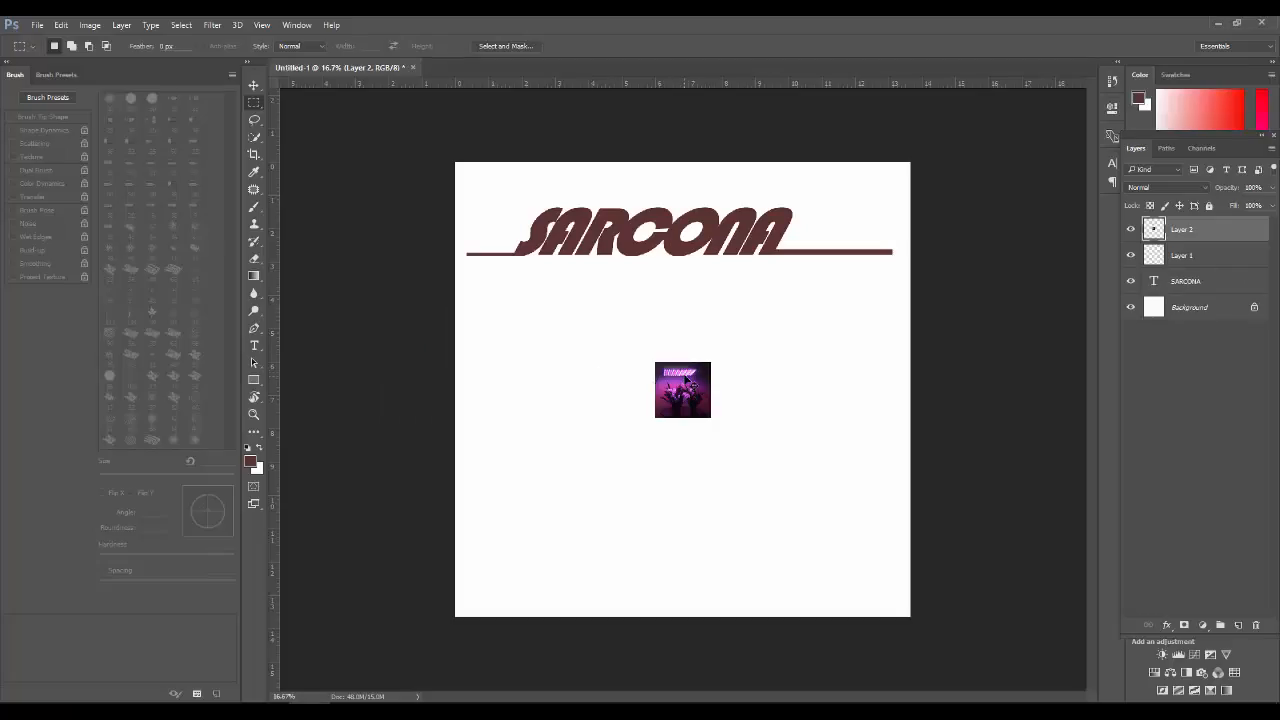
key(ctrl+t)
alt+shift+drag(711, 418, 757, 452)
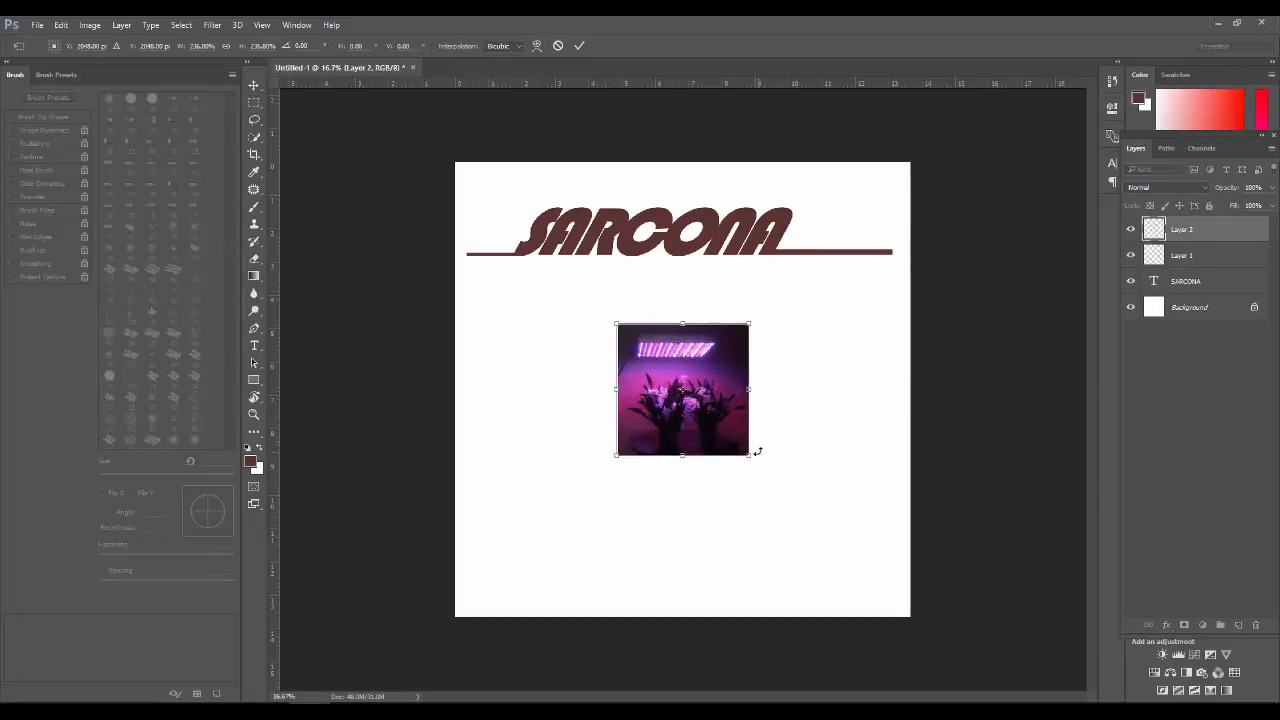
key(Return)
Step: Trim the pasted image to a rectangle around the LED light panel, deleting everything outside it, and clear the selection
key(m)
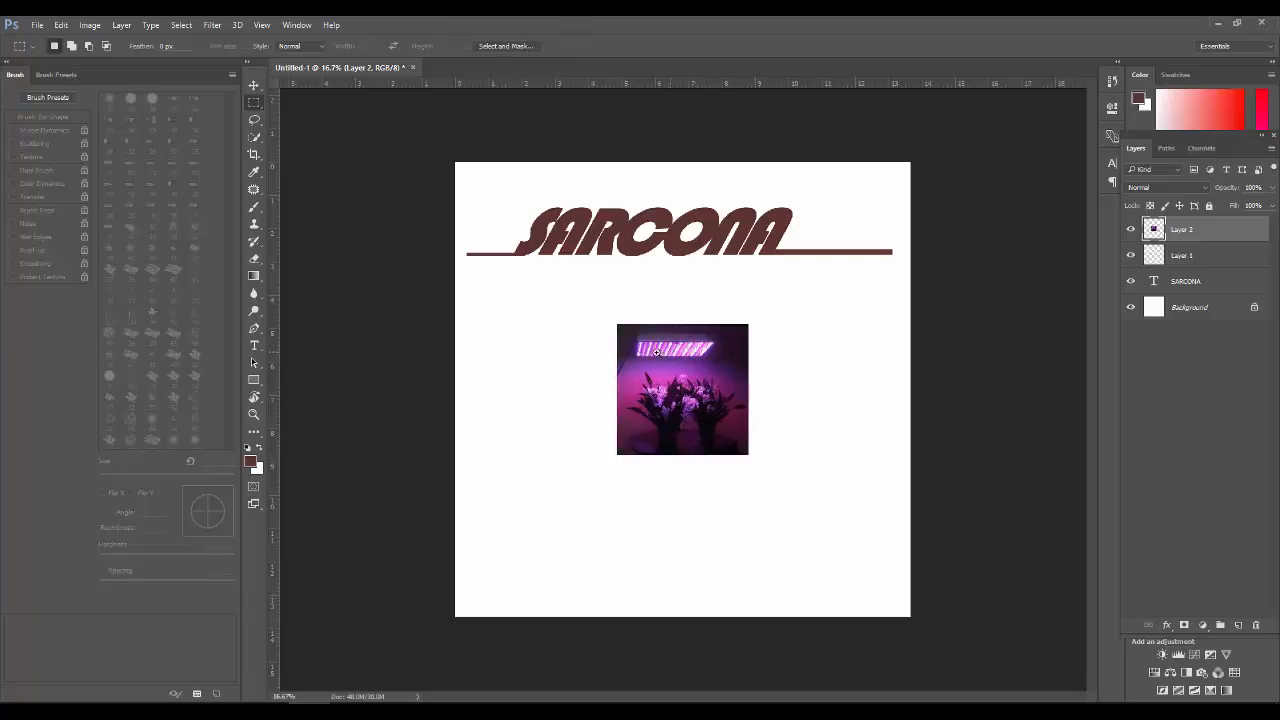
ctrl+drag(657, 353, 750, 383)
key(ctrl+minus)
key(ctrl+minus)
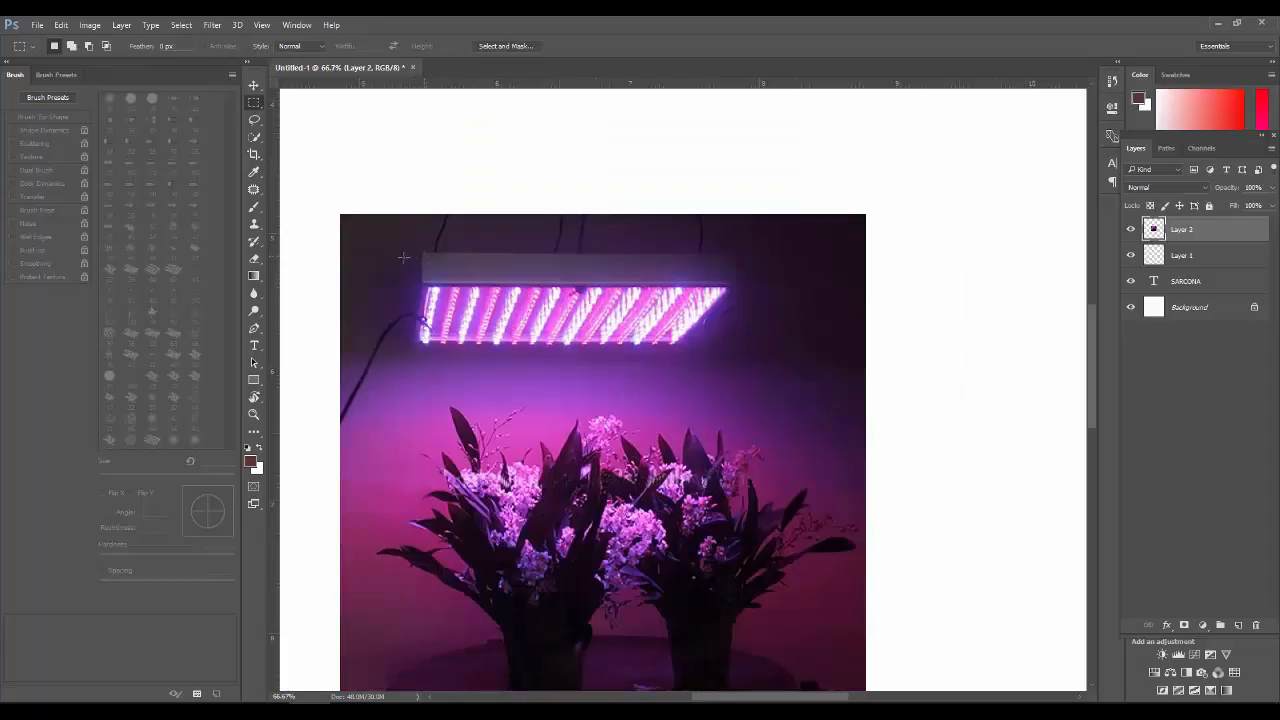
drag(403, 256, 749, 357)
key(Delete)
key(ctrl+z)
key(ctrl+shift+i)
key(Delete)
key(ctrl+d)
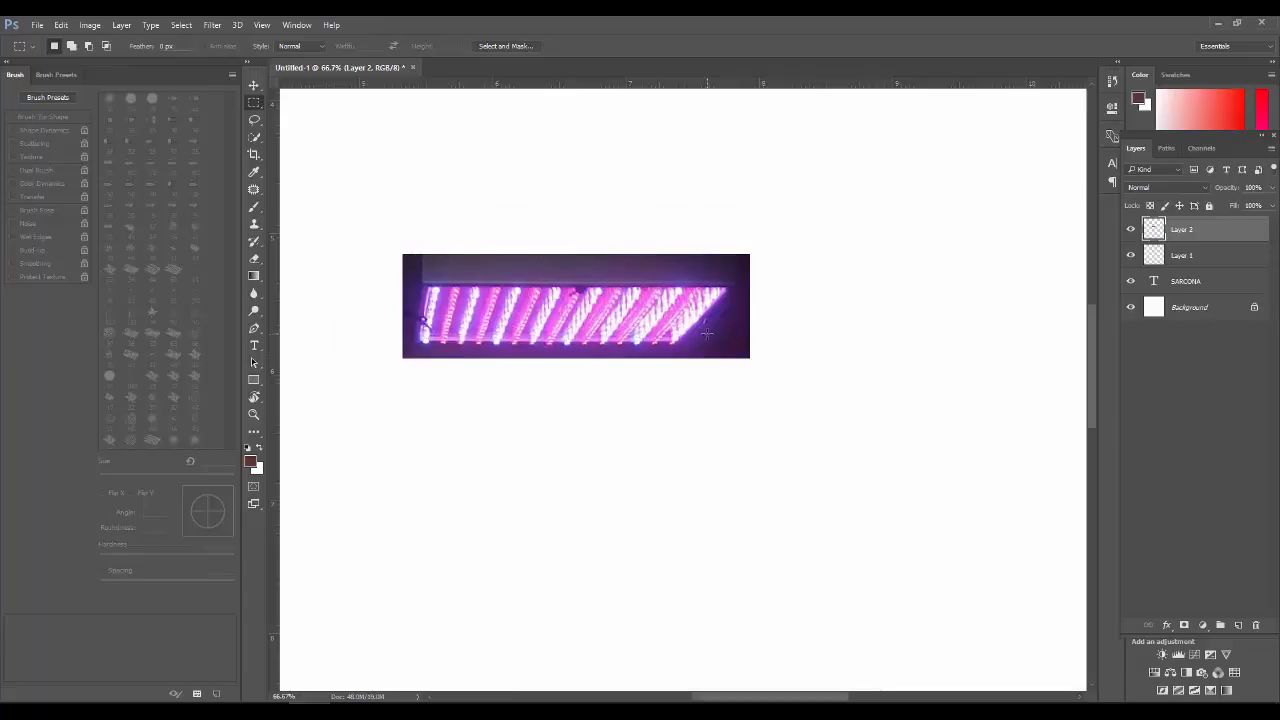
Step: Distort the light panel by pulling its lower corners outward and down until the LED strips stand upright in a rectangle, and apply the transform
key(ctrl+t)
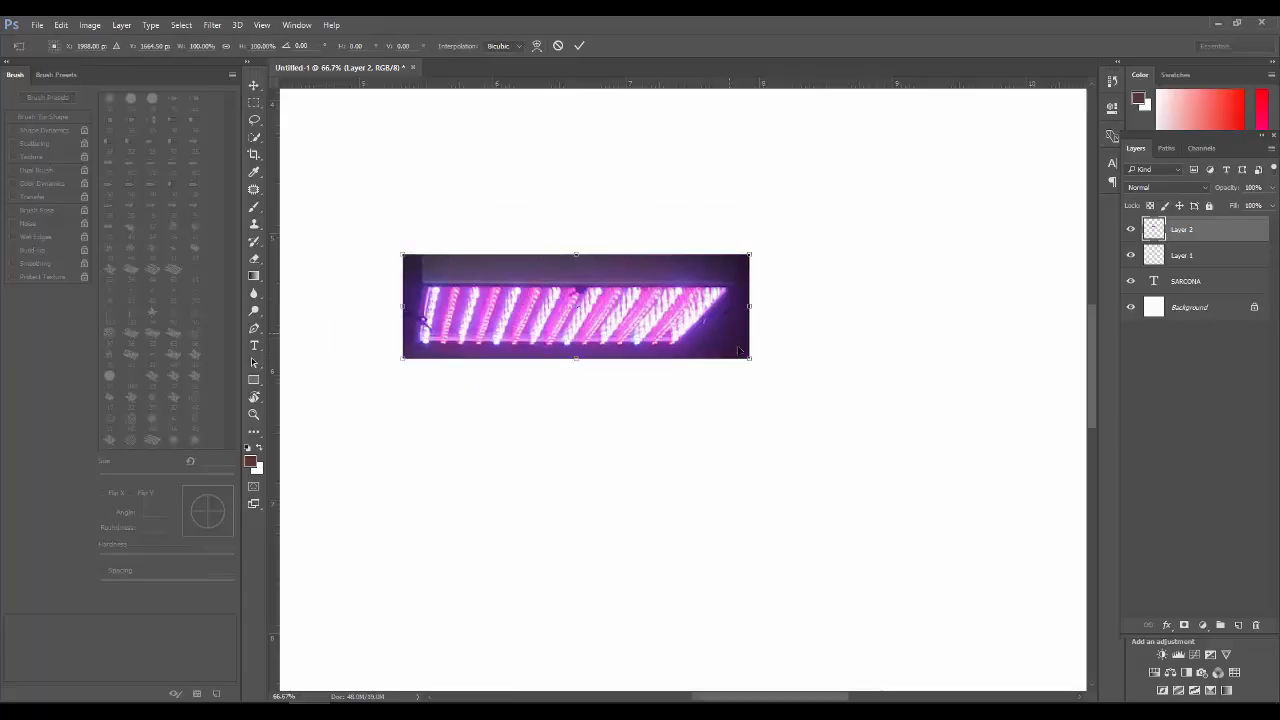
ctrl+drag(749, 358, 872, 401)
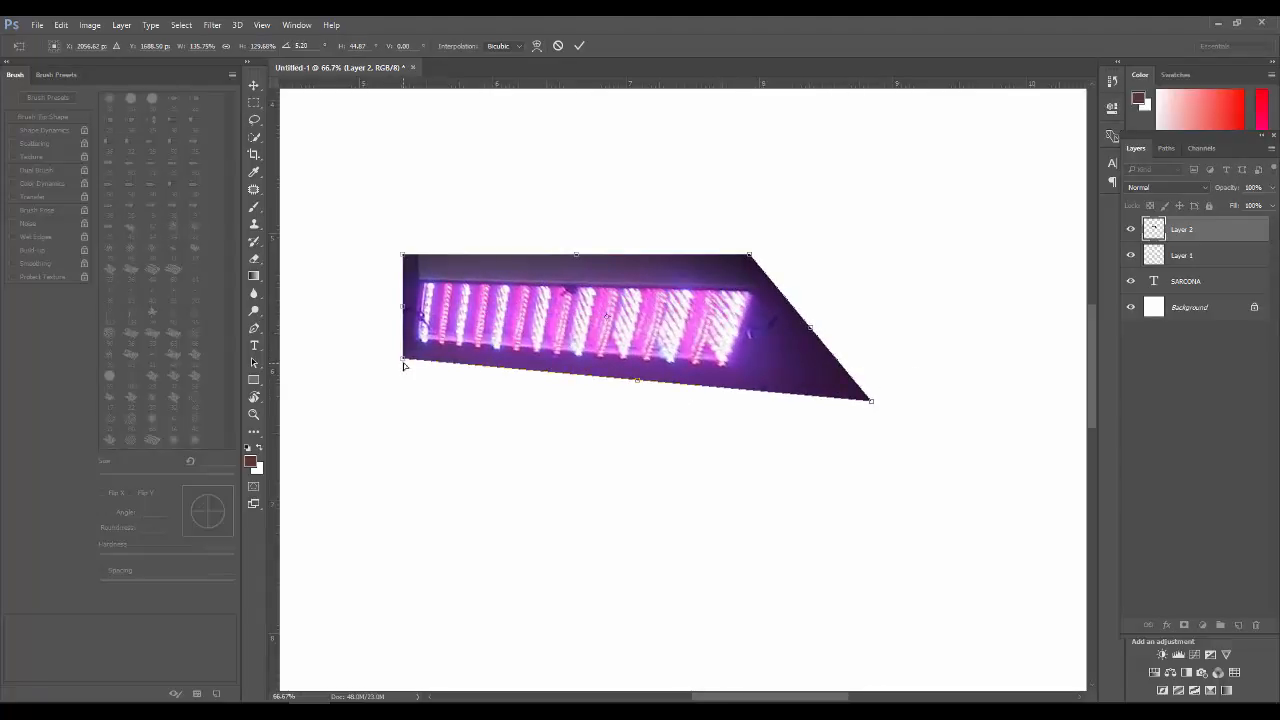
ctrl+drag(404, 366, 406, 407)
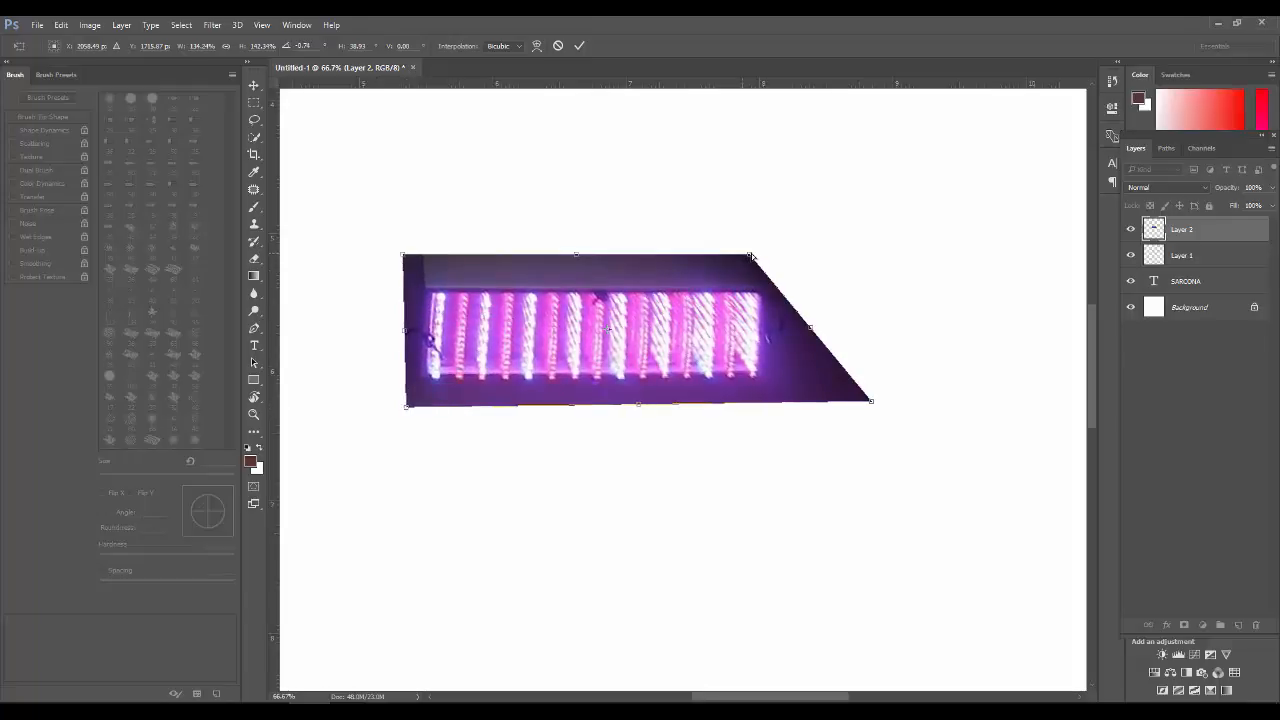
ctrl+drag(751, 256, 747, 254)
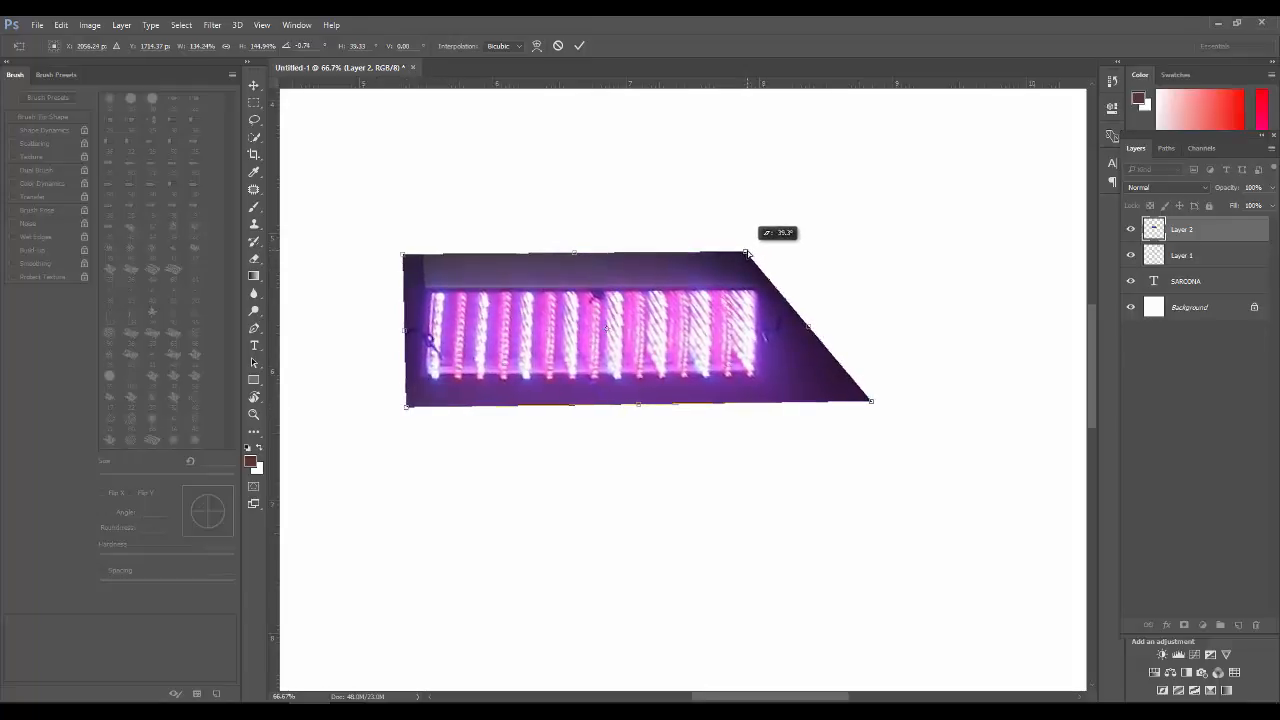
key(Return)
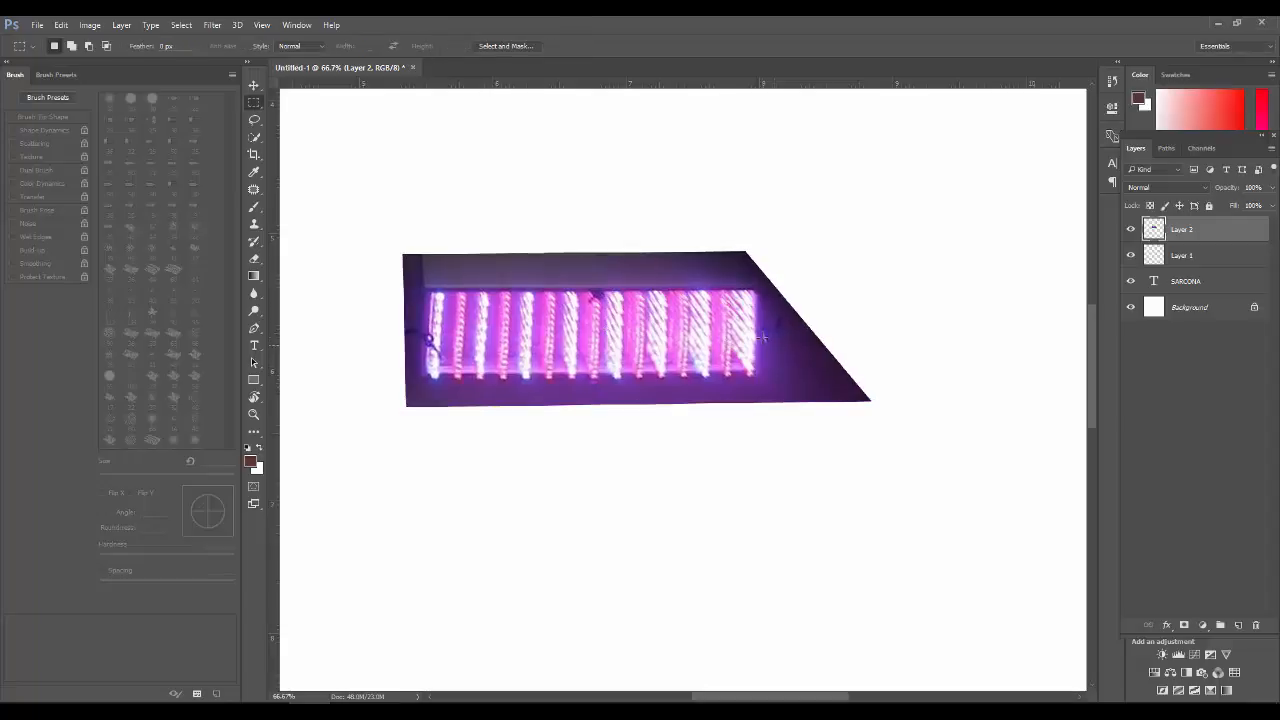
Step: Delete the dark margins on all four sides of the light panel with rectangular selections, leaving a rectangle around the LED strips
drag(764, 273, 962, 493)
key(Delete)
drag(770, 381, 280, 506)
key(Delete)
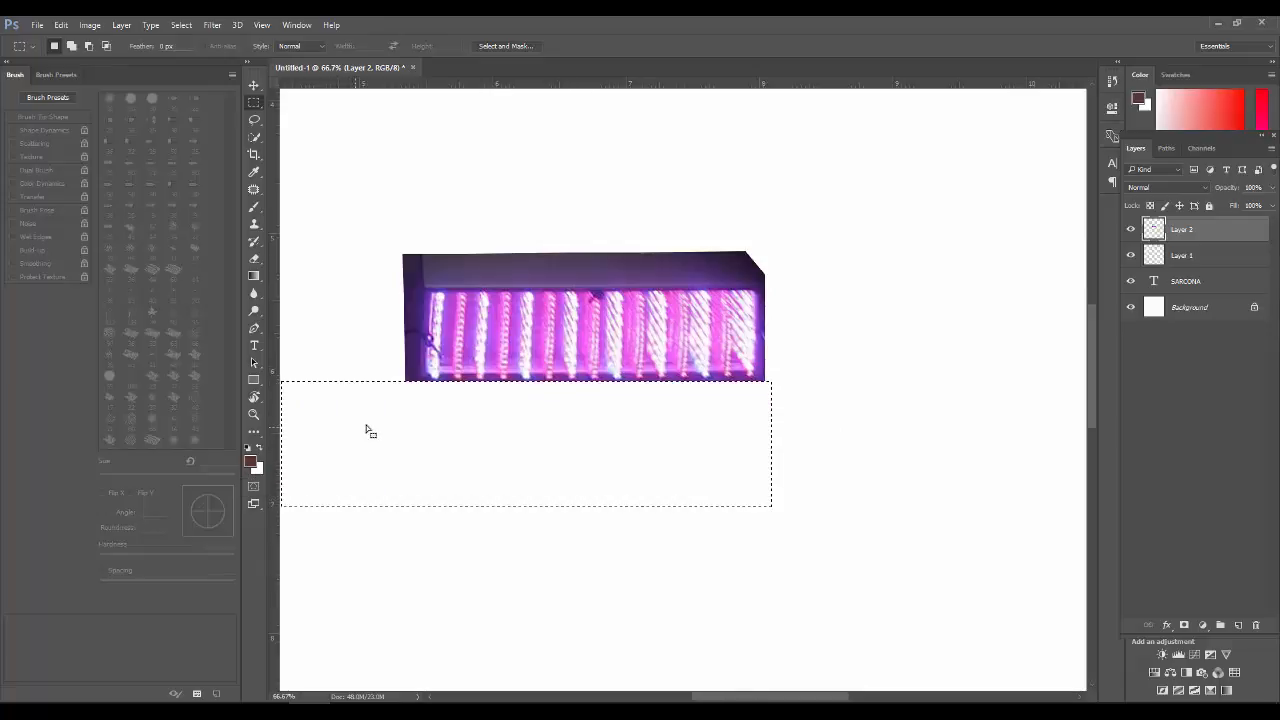
key(ctrl+d)
drag(409, 251, 354, 517)
key(Delete)
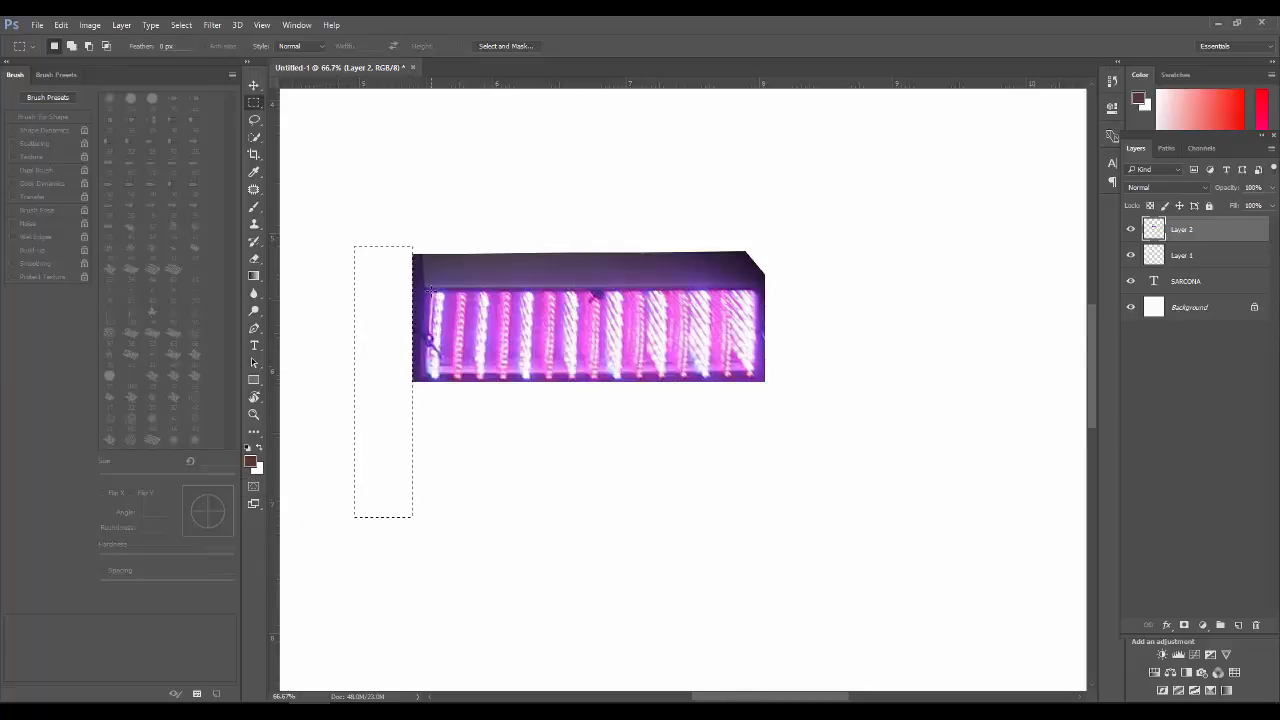
key(ctrl+d)
drag(403, 286, 868, 222)
key(Delete)
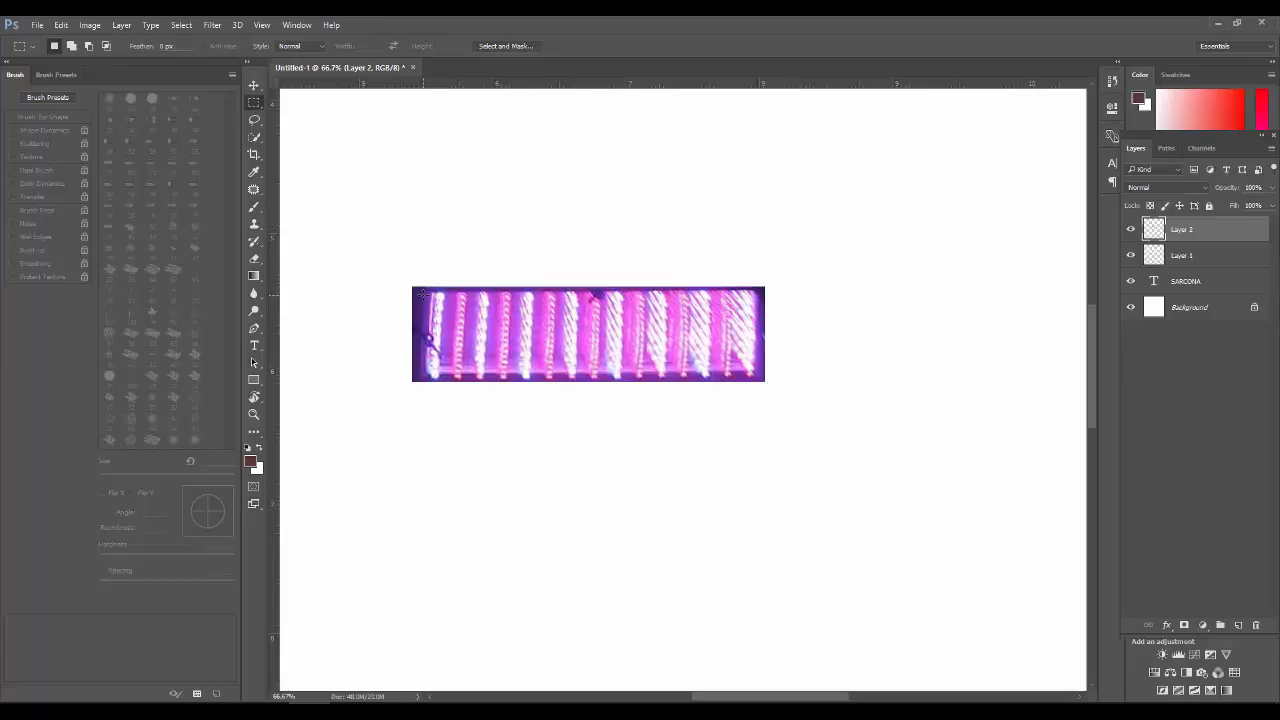
Step: Pull the light panel's upper-left corner slightly outward, apply the distortion and delete the uneven strip along its left edge
key(ctrl+t)
ctrl+drag(410, 290, 406, 286)
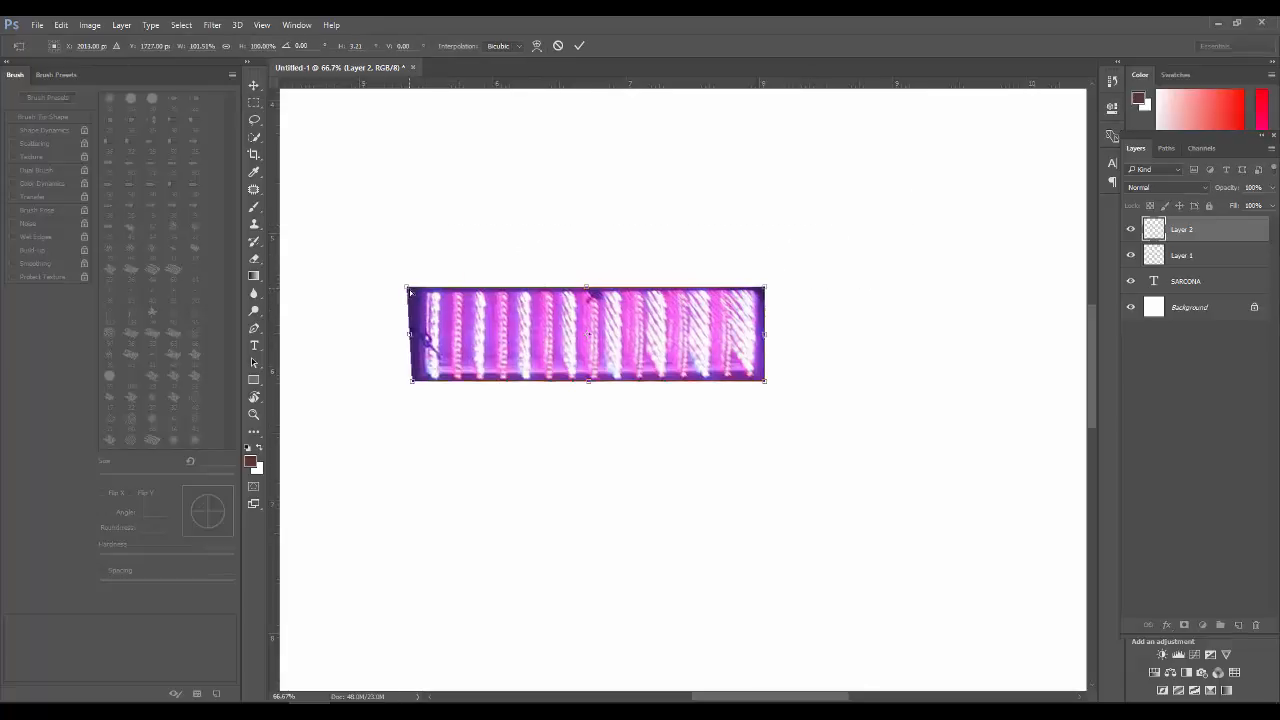
key(Return)
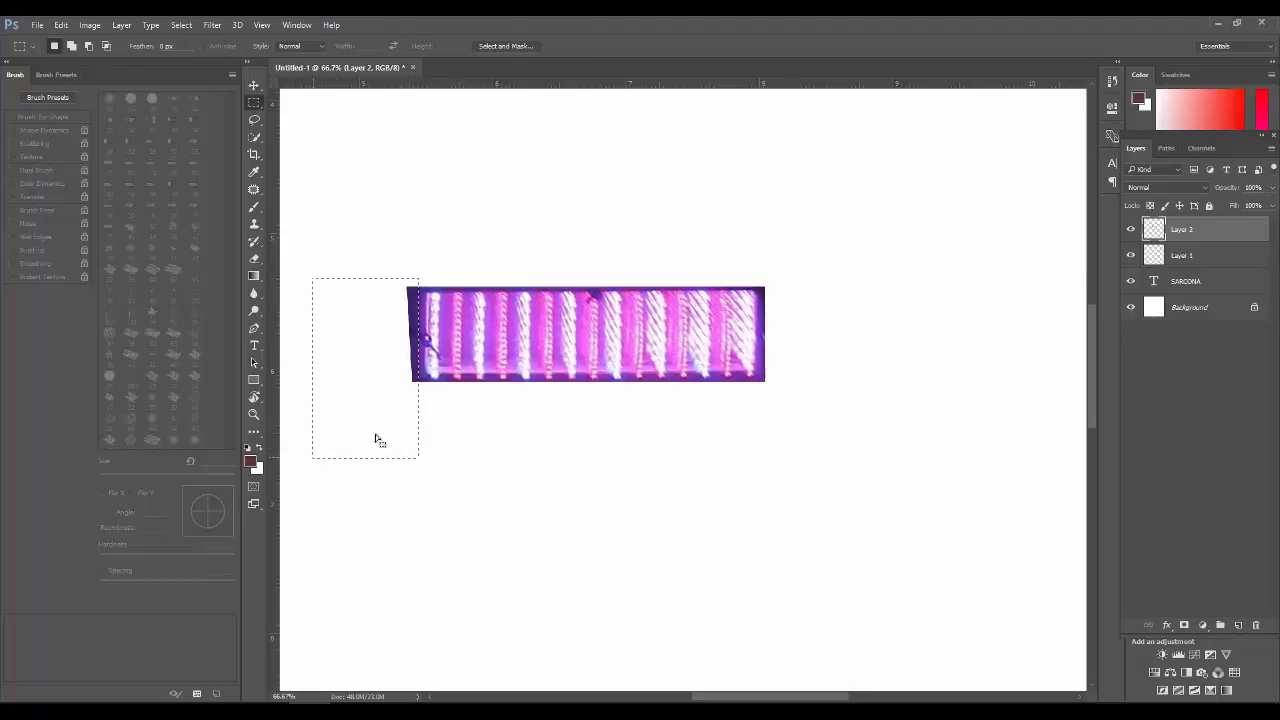
key(Delete)
Step: Retouch the dark hook and wire off the first LED strip at the panel's left end with the Clone Stamp
key(ctrl+minus)
ctrl+drag(459, 339, 512, 382)
key(ctrl+minus)
key(ctrl+minus)
key(ctrl+minus)
key(ctrl+minus)
key(ctrl+minus)
key(ctrl+minus)
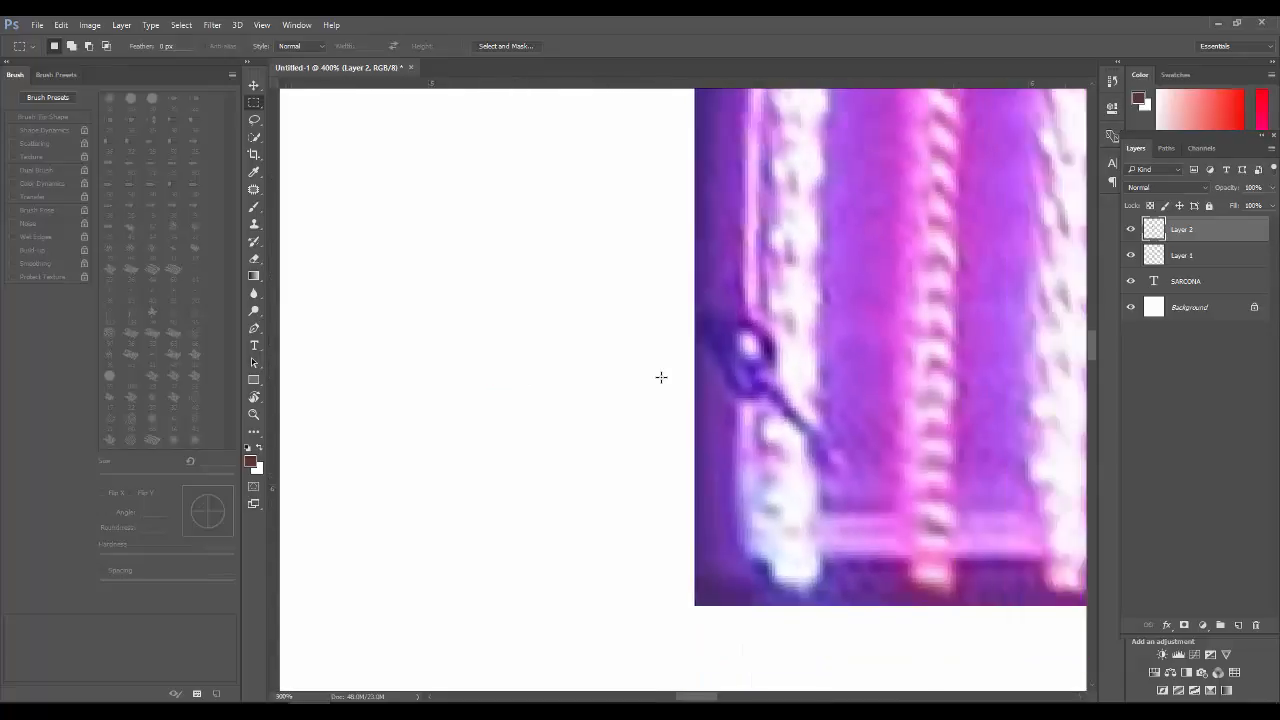
key(s)
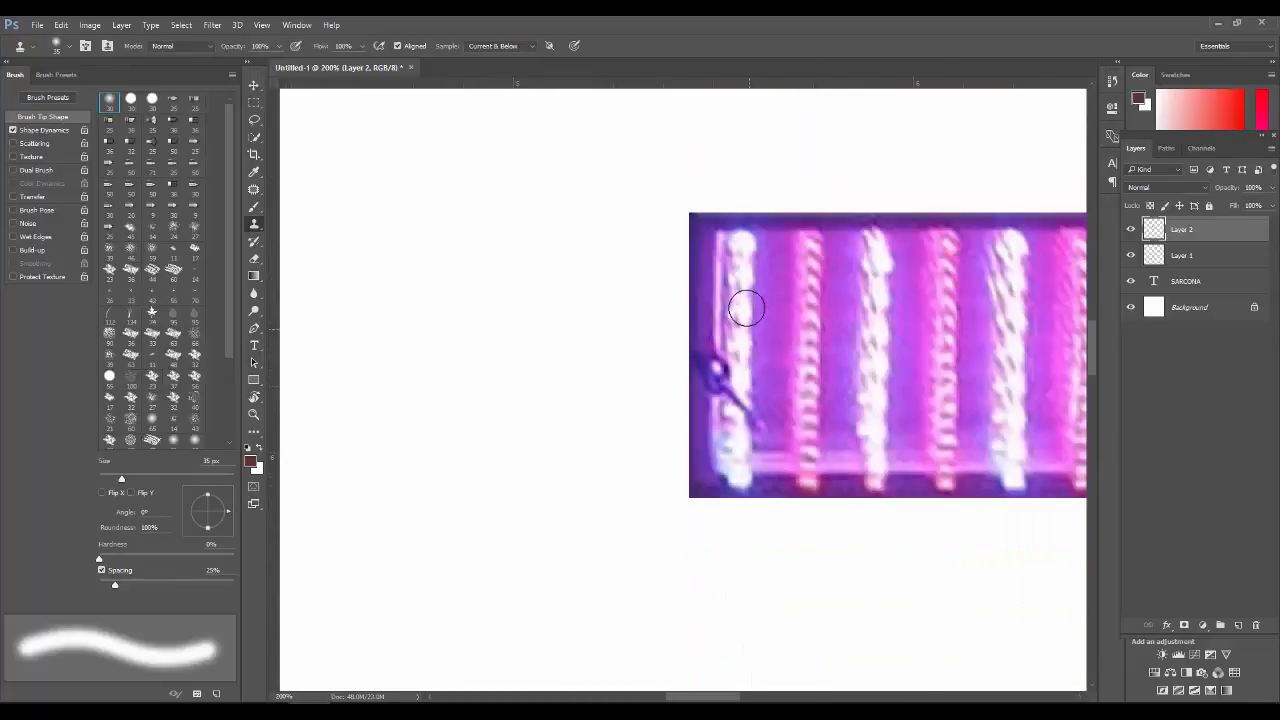
mouse_move(741, 379)
mouse_down()
mouse_move(720, 363)
mouse_move(713, 381)
mouse_up()
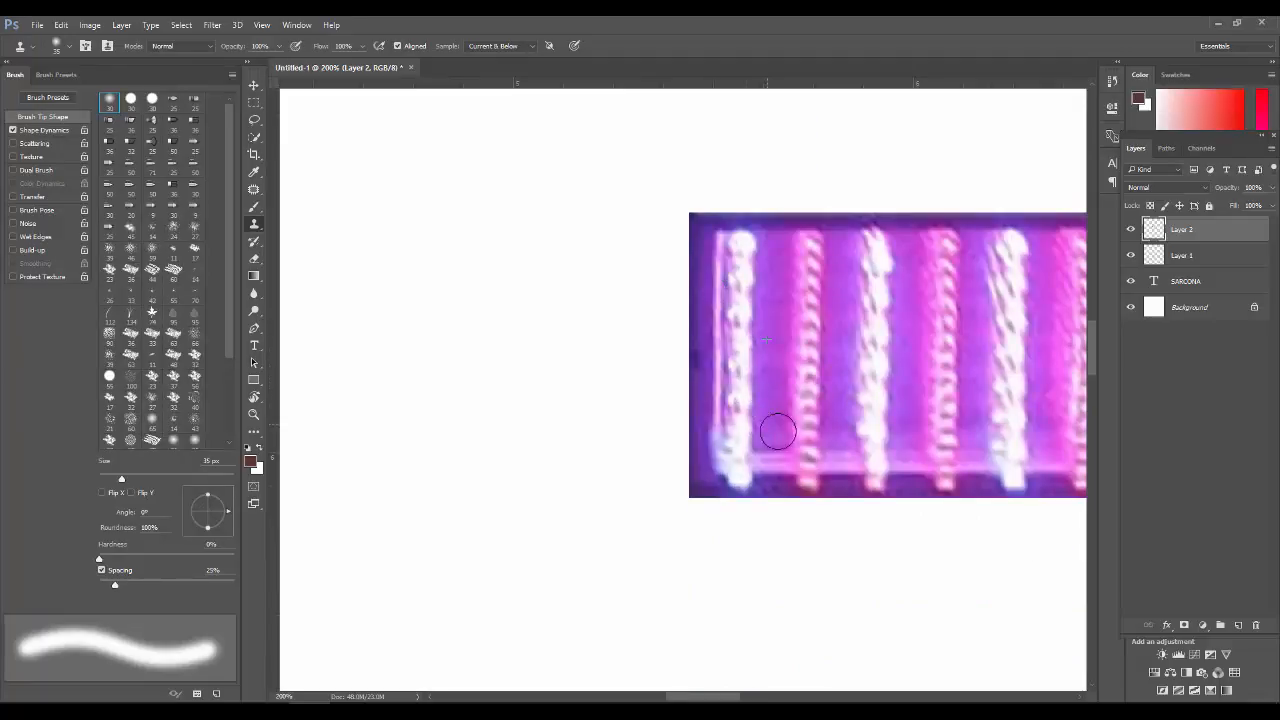
Step: Clone clean panel edge over the dark spot at the middle of the light panel's upper border
key(ctrl+minus)
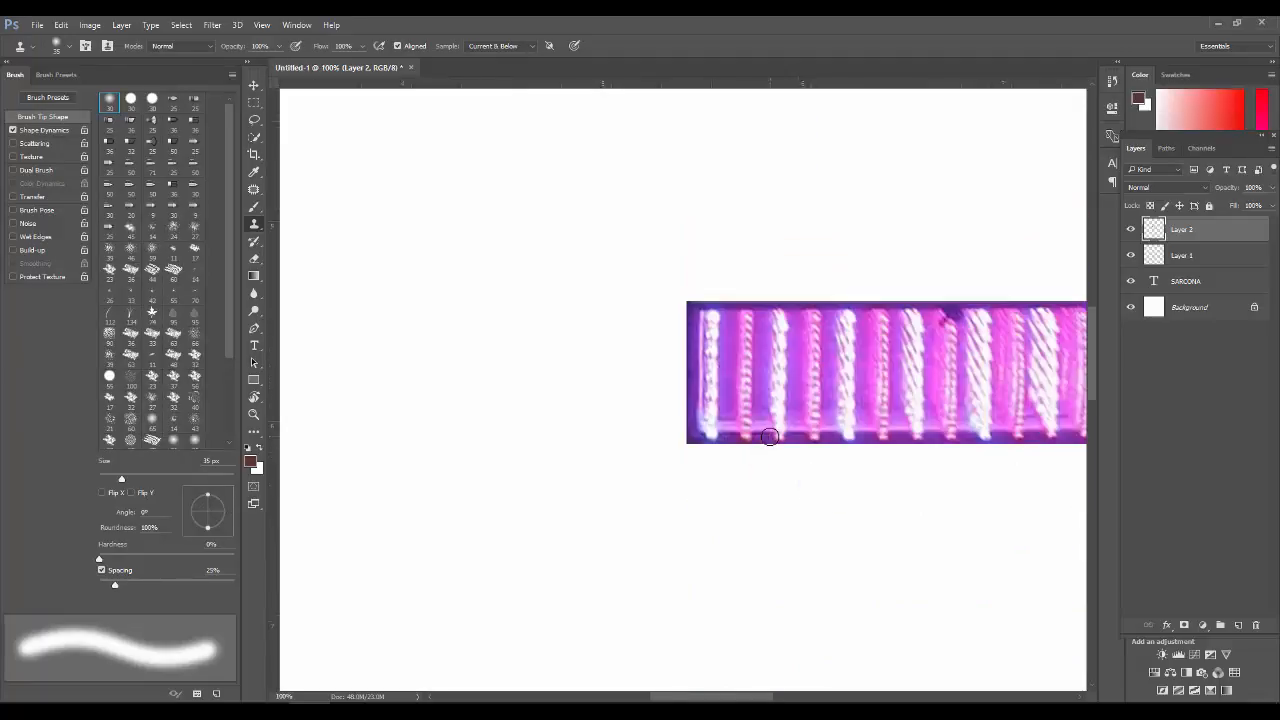
drag(948, 362, 755, 380)
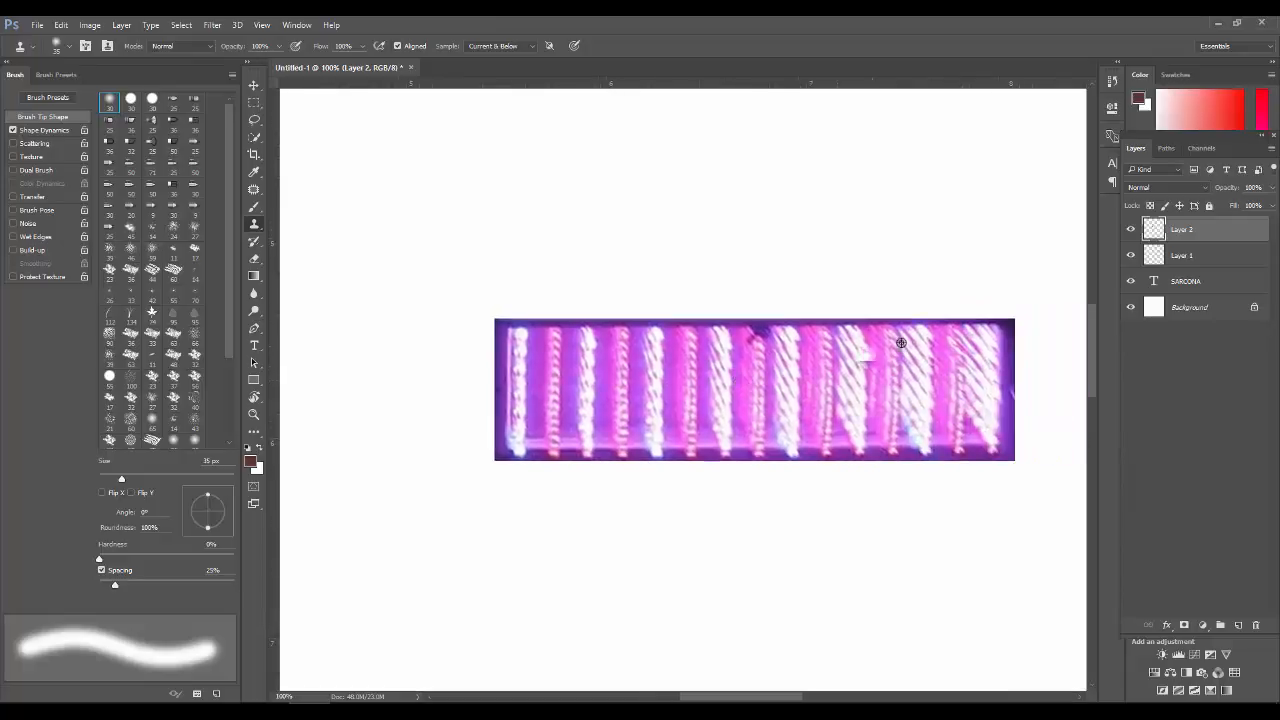
alt+click(888, 334)
click(764, 334)
mouse_move(764, 335)
mouse_down()
mouse_move(754, 328)
mouse_move(751, 350)
mouse_move(782, 433)
mouse_up()
key(ctrl+minus)
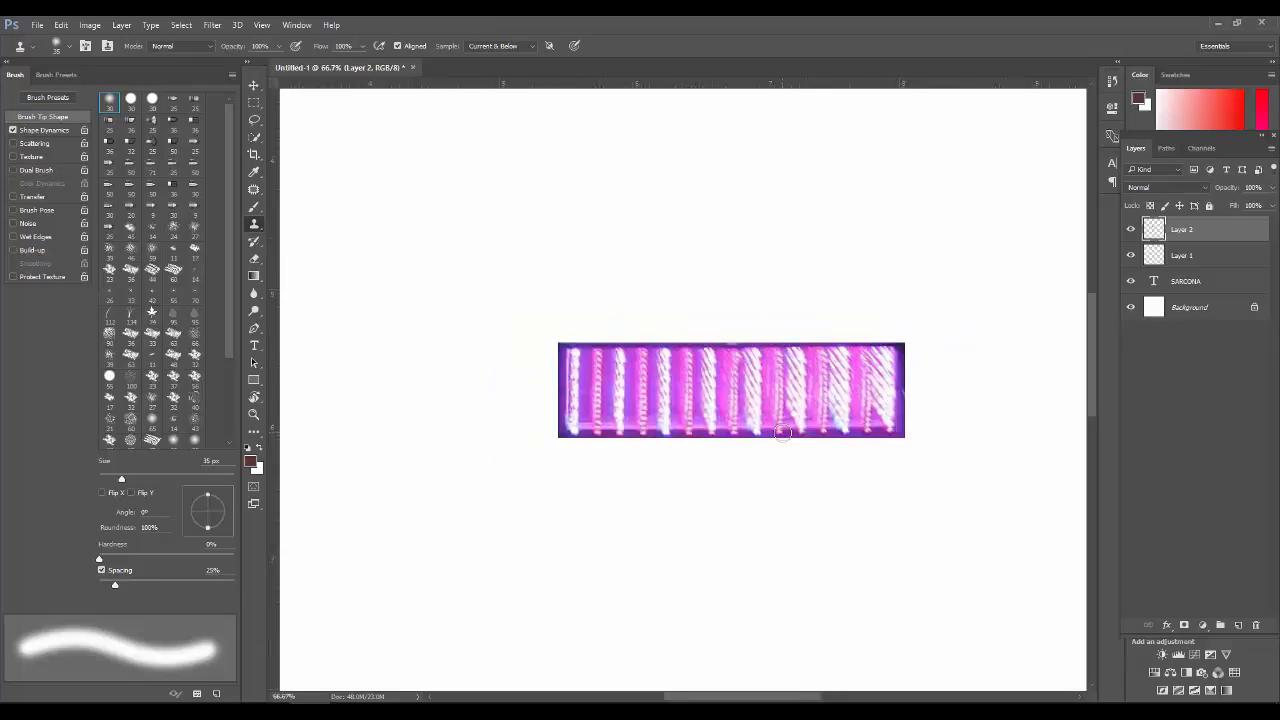
Step: Add a Hue/Saturation adjustment layer above the light panel and clip it to Layer 2
key(ctrl+minus)
key(ctrl+minus)
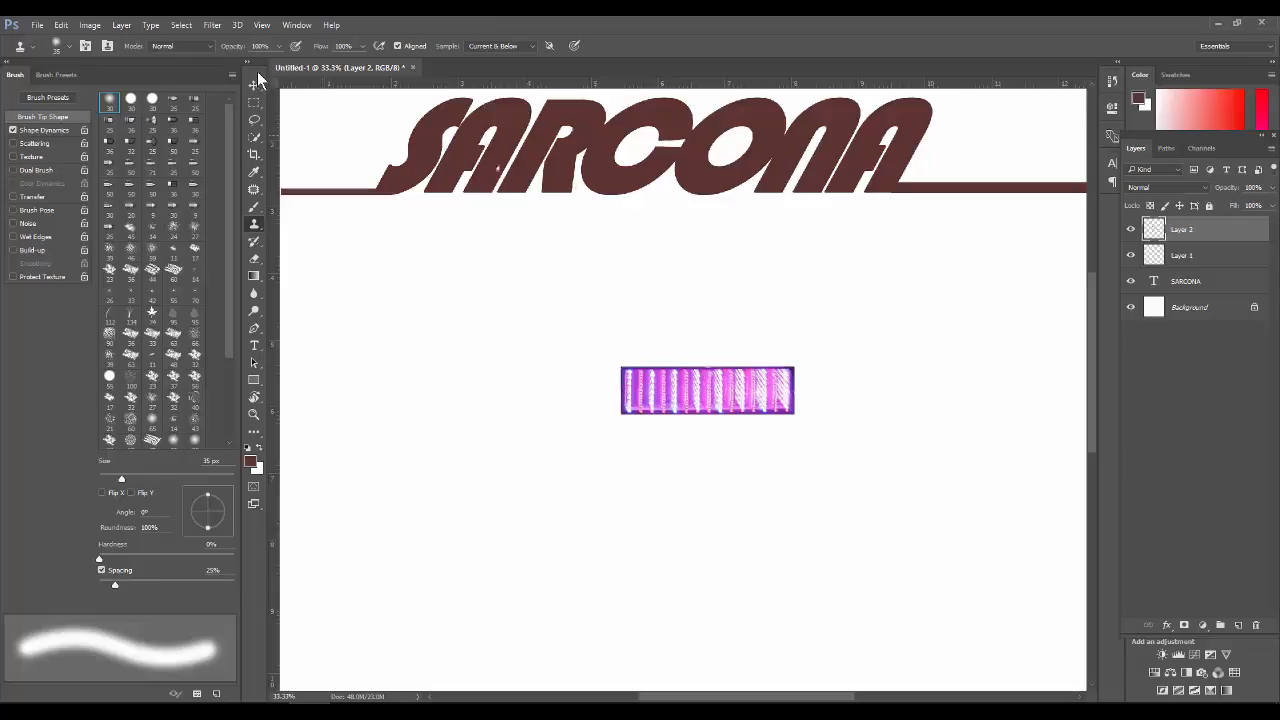
click(93, 25)
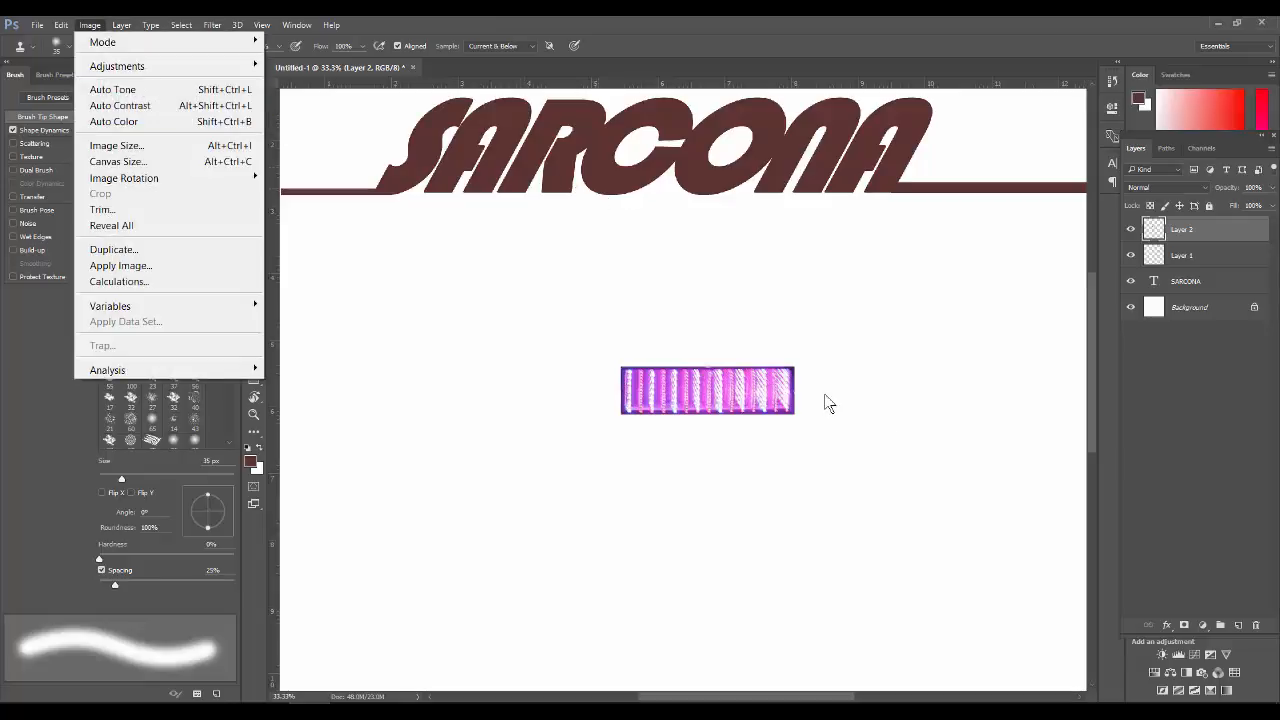
click(1203, 626)
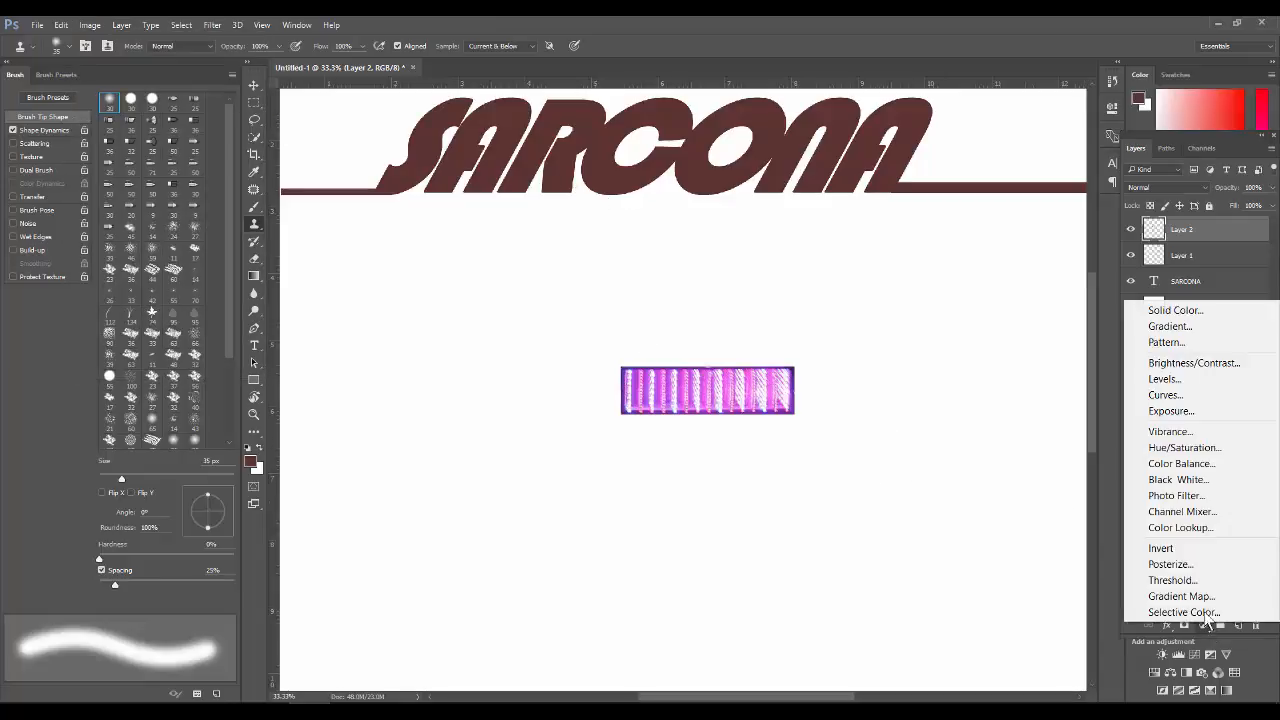
click(1195, 448)
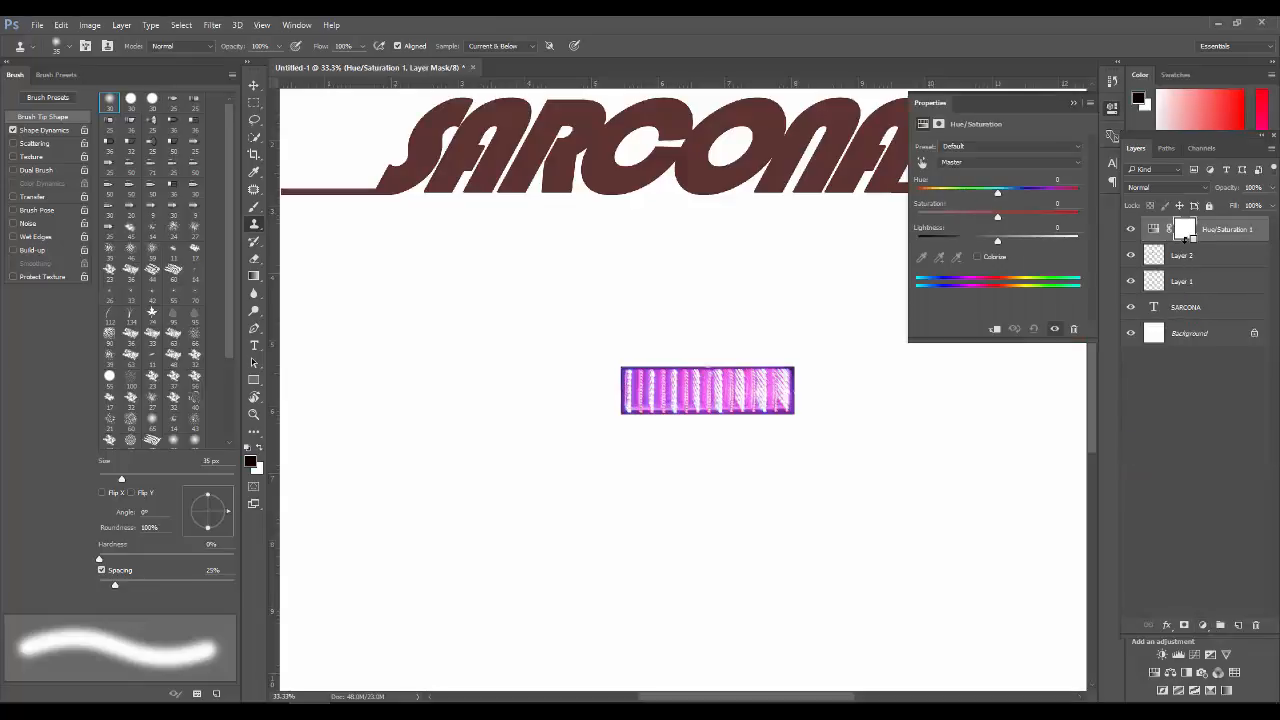
alt+click(1185, 240)
Step: Try recoloring the light panel by shifting its hue and raising the saturation to +82
drag(986, 188, 1052, 191)
click(1022, 190)
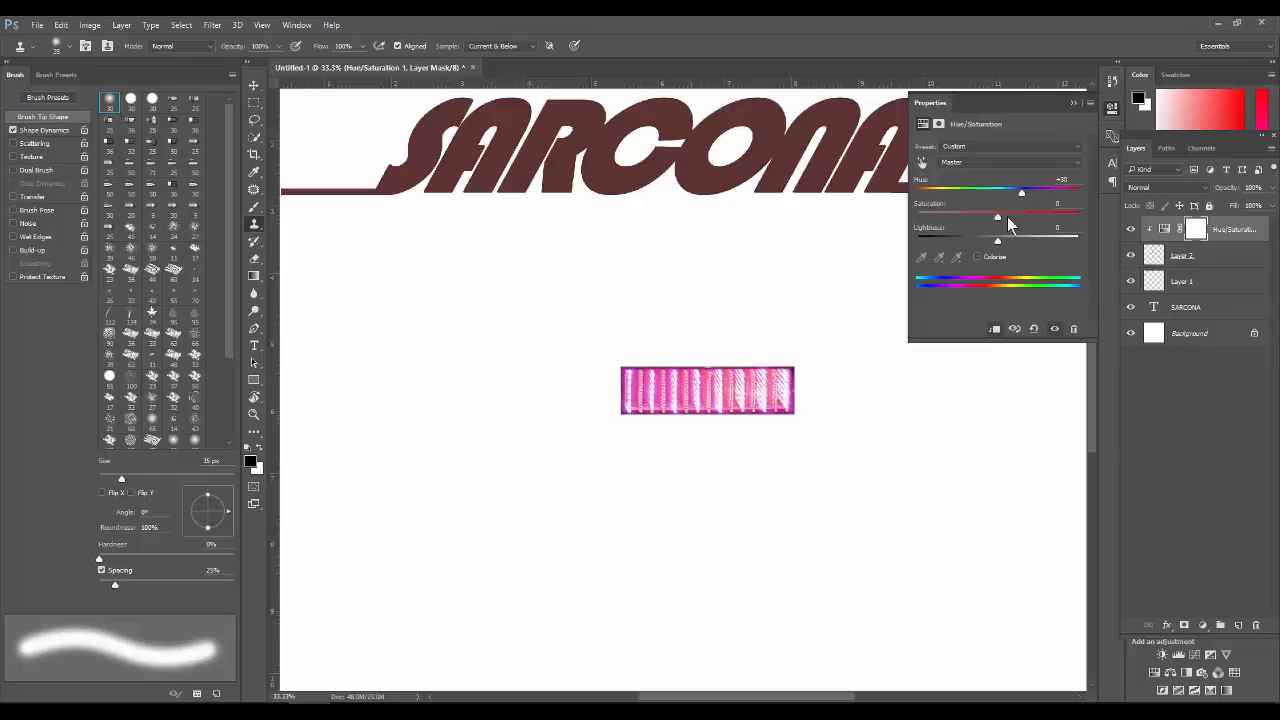
click(1061, 214)
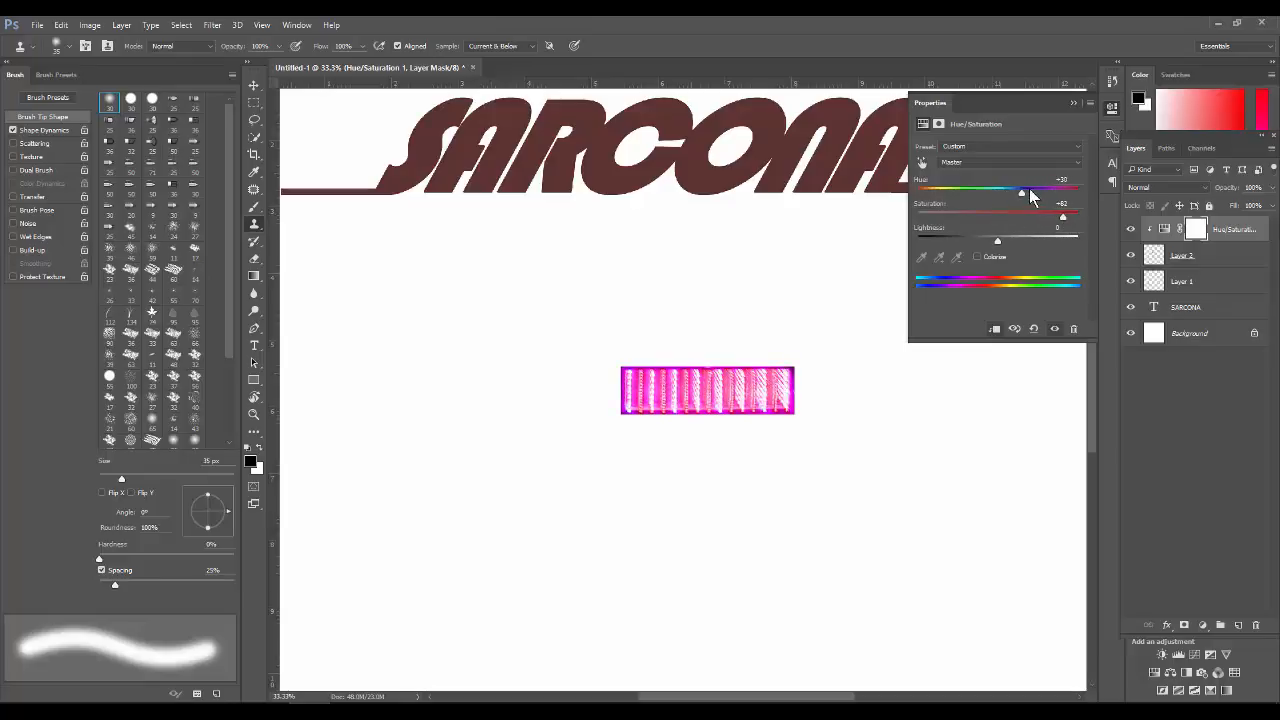
drag(1029, 188, 950, 191)
Step: Colorize the light panel red with hue 0, saturation 79 and lightness -7
click(987, 255)
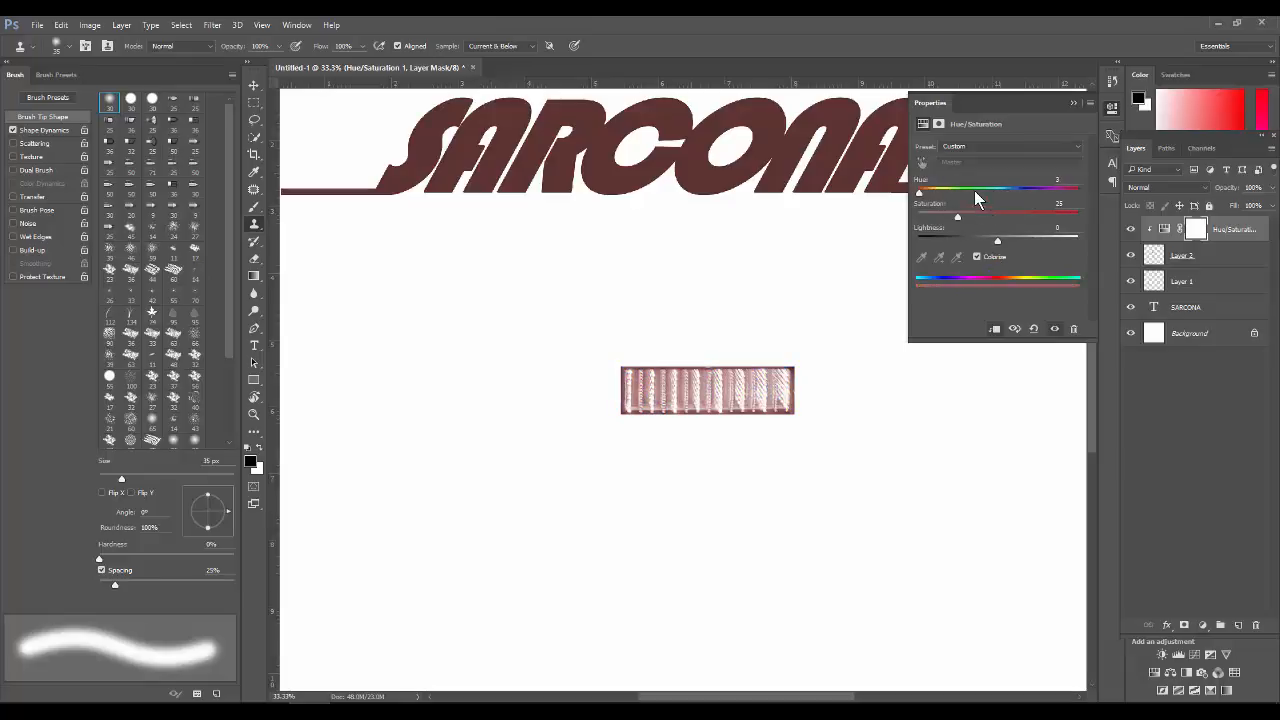
click(1044, 217)
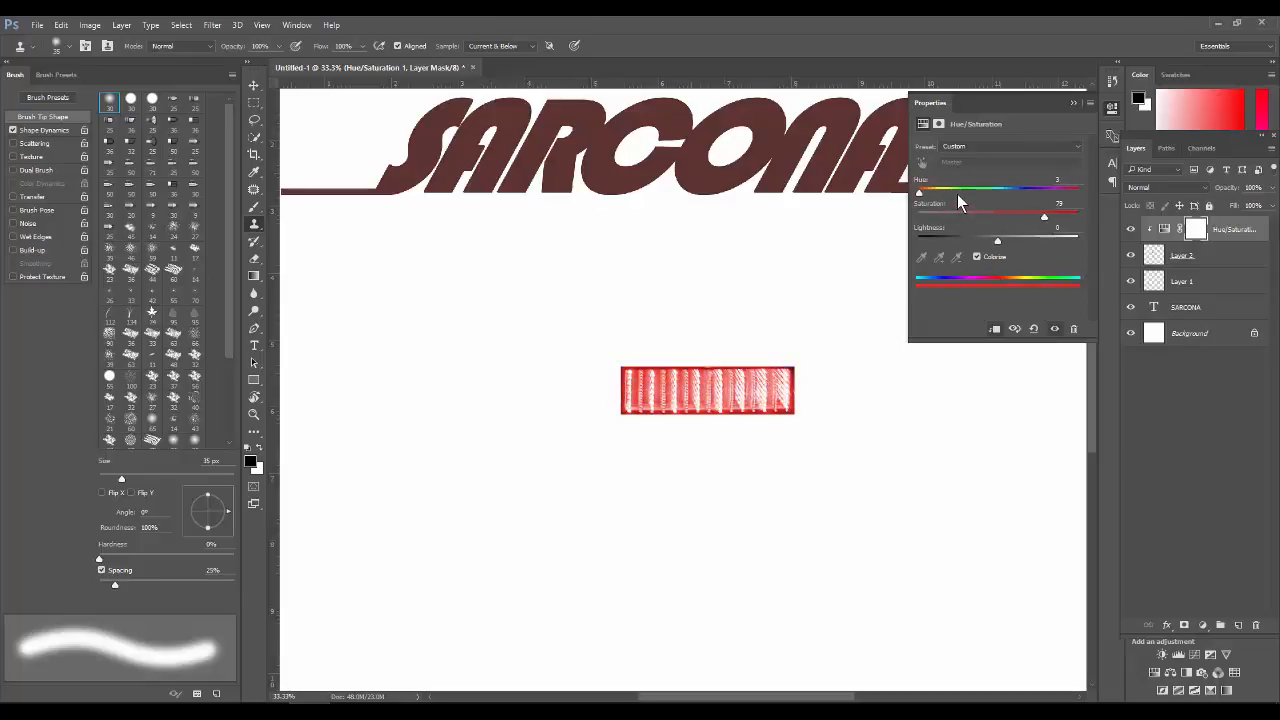
drag(913, 194, 908, 194)
mouse_move(997, 240)
mouse_down()
mouse_move(1012, 241)
mouse_move(992, 246)
mouse_up()
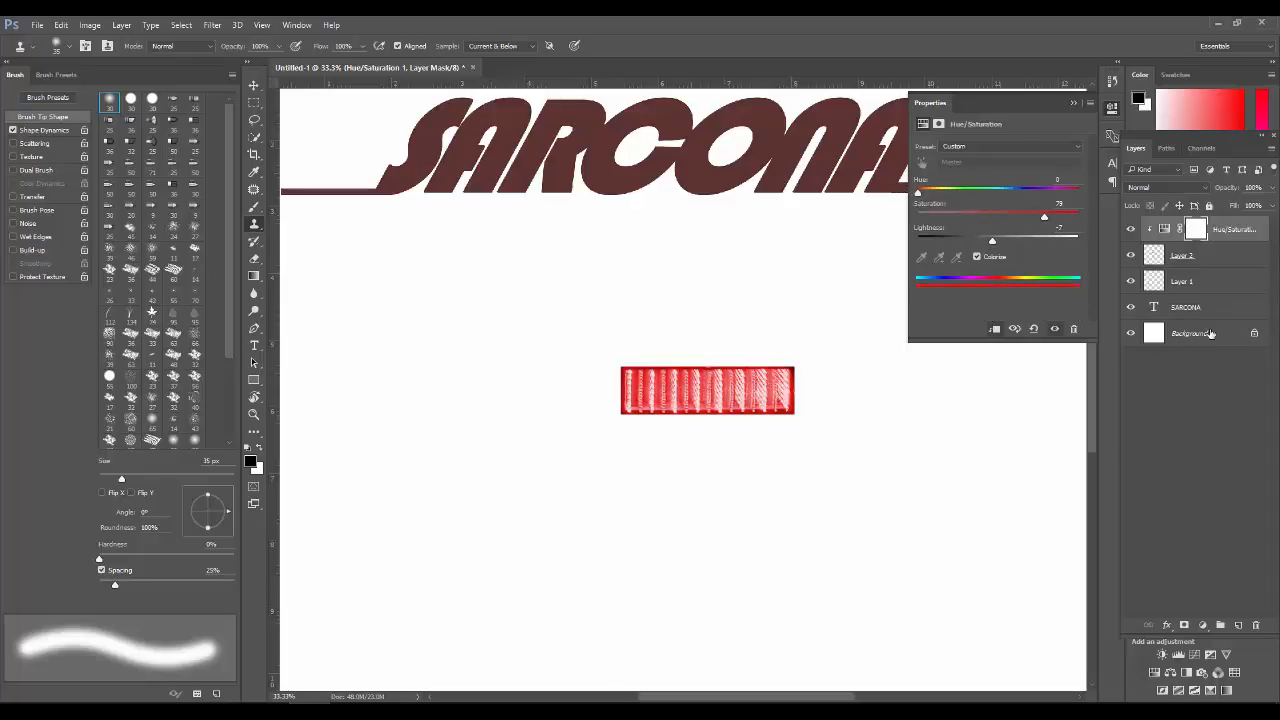
Step: Duplicate the red light panel together with its Hue/Saturation adjustment and place the copy to the left of the original
click(1217, 438)
click(1153, 257)
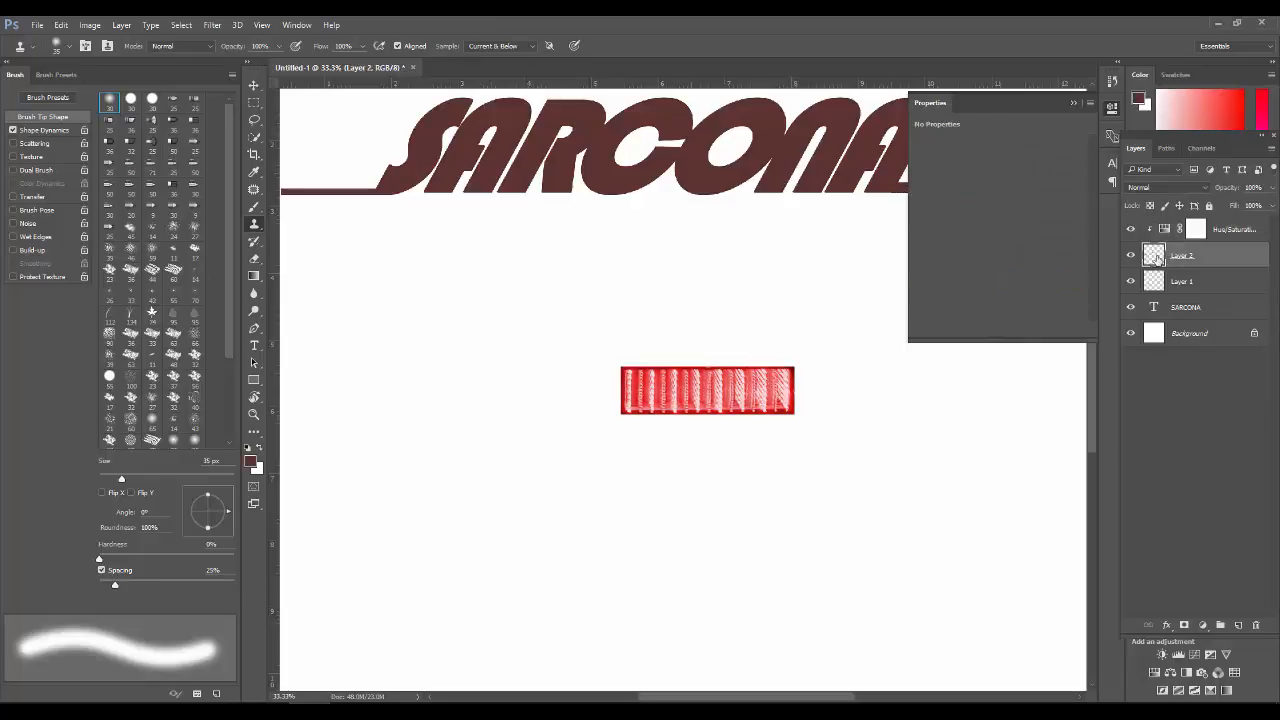
shift+click(1163, 236)
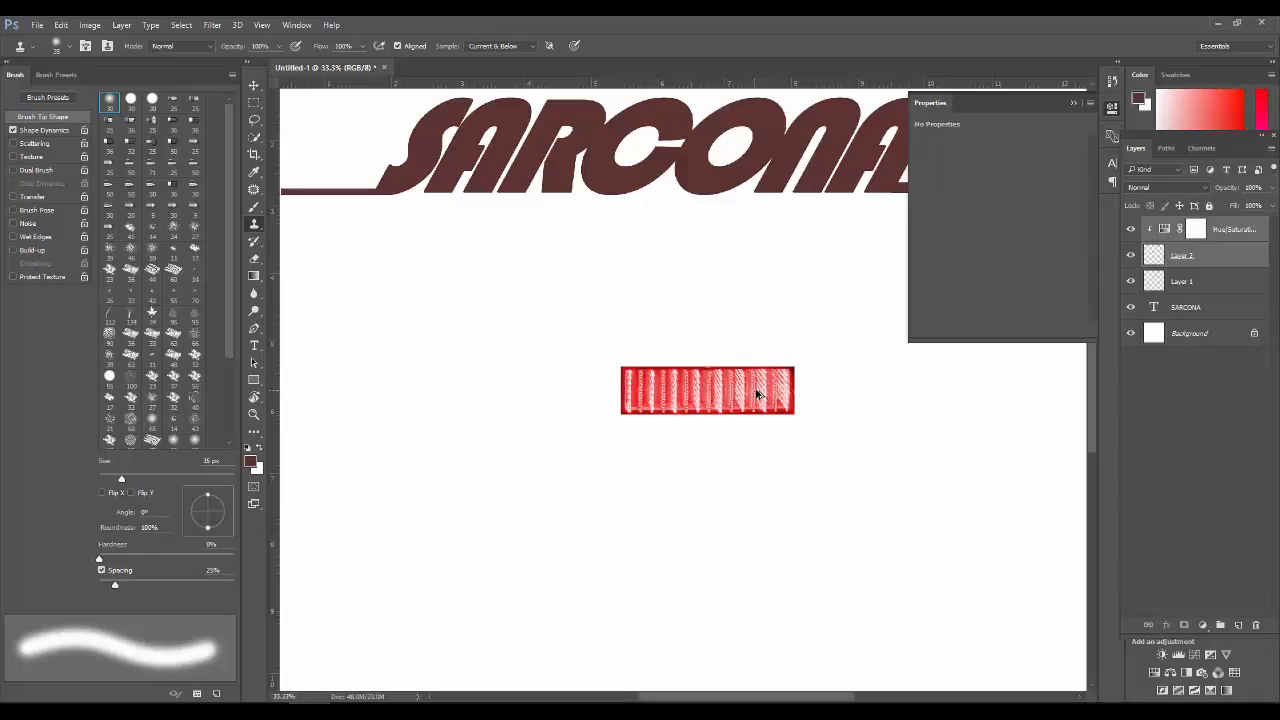
ctrl+alt+drag(756, 395, 501, 394)
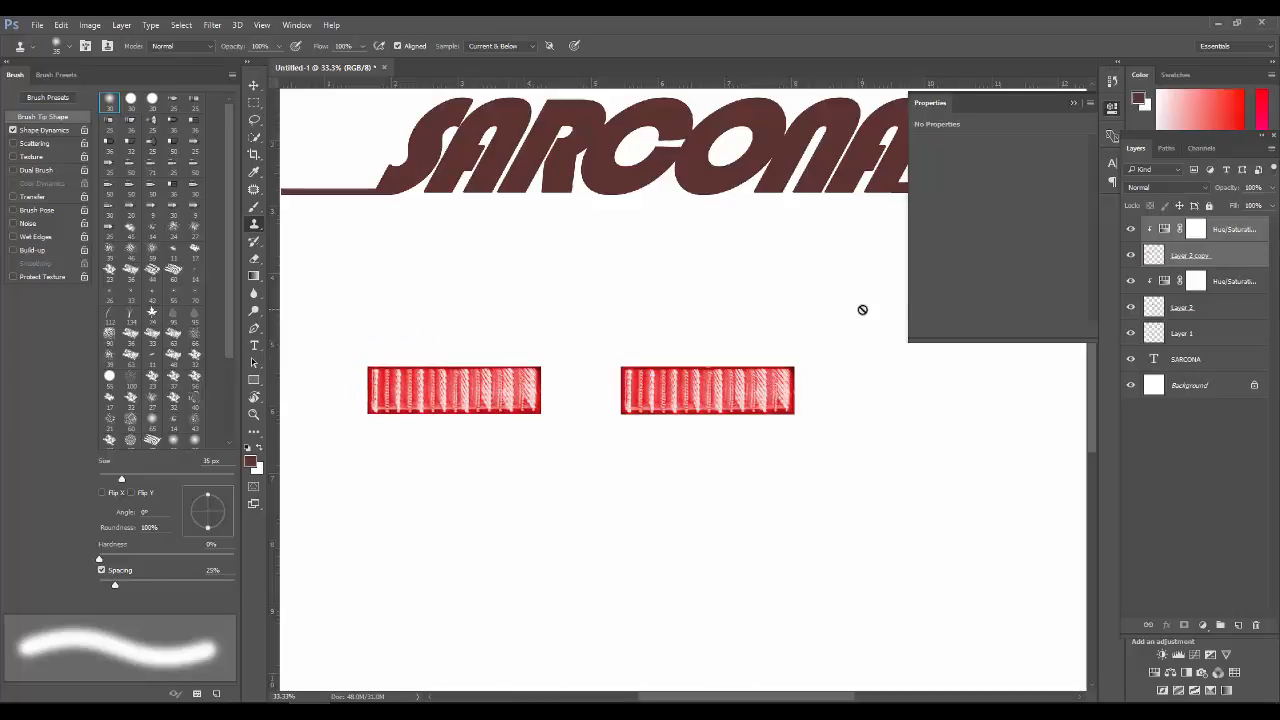
Step: Recolor the copied light panel green by setting its adjustment to hue 93 and saturation 54
click(1150, 446)
click(1164, 230)
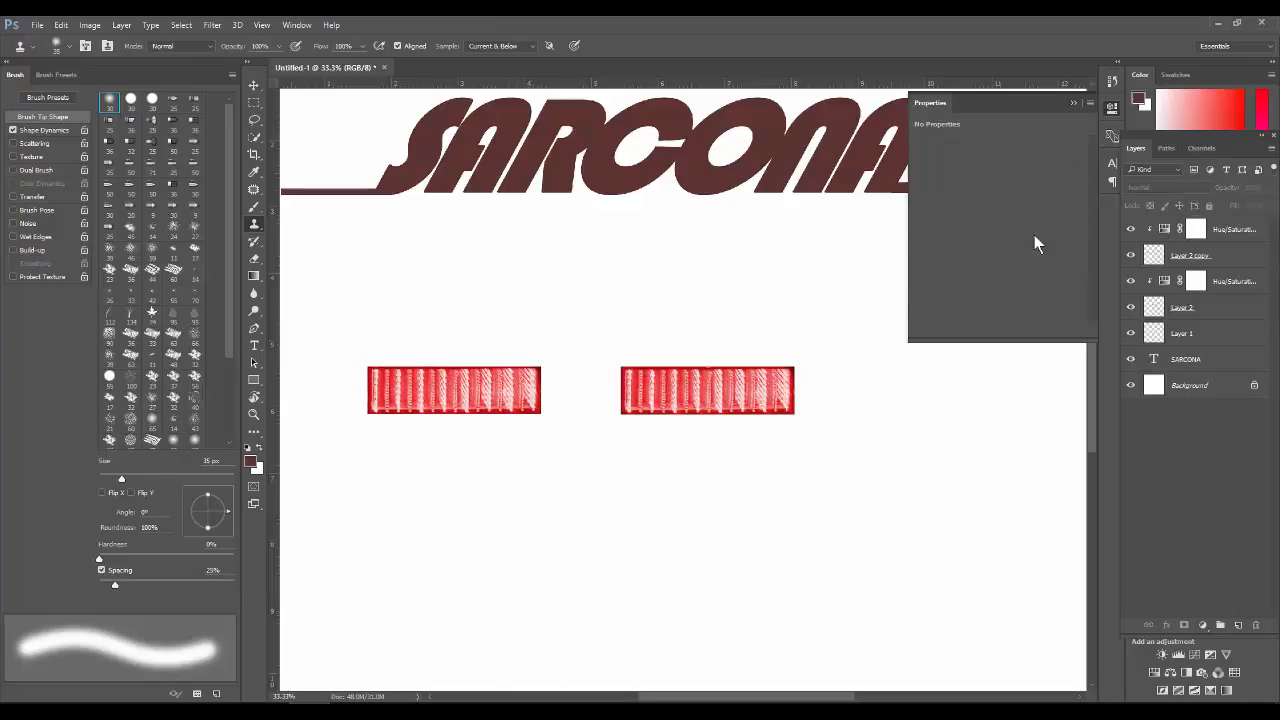
drag(922, 193, 1007, 218)
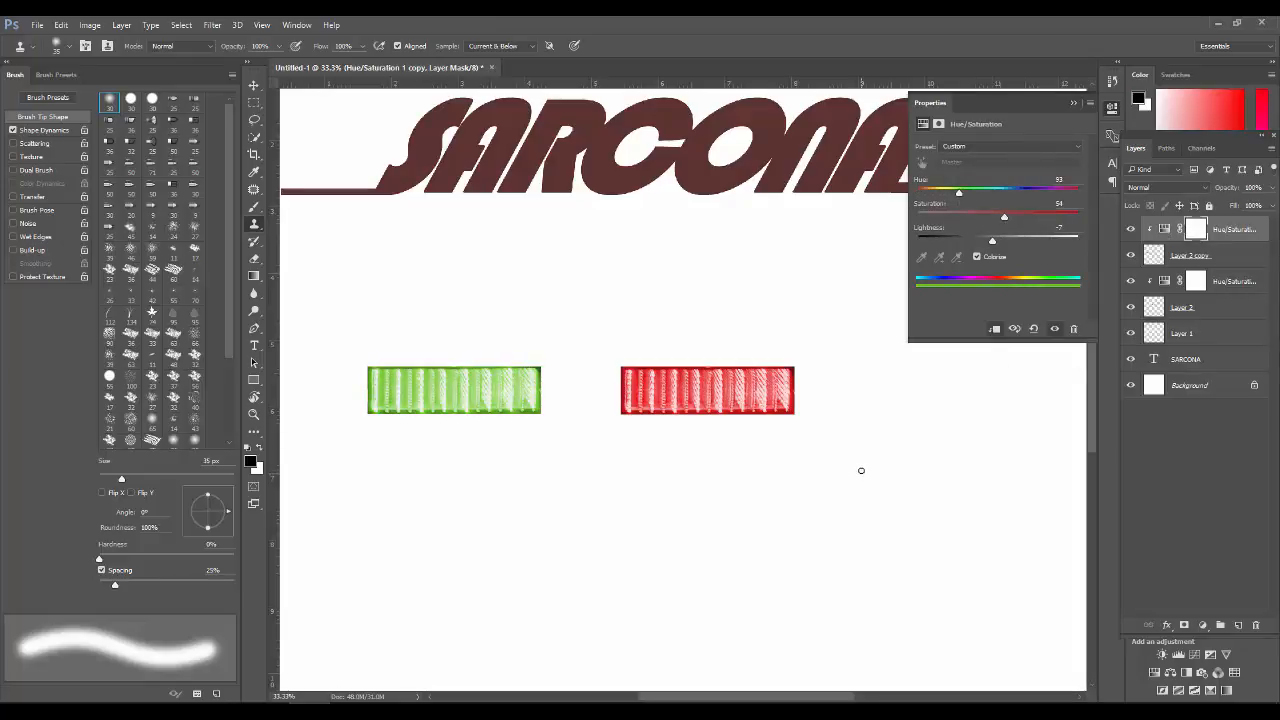
Step: Select both light panels with their adjustments and move them together up and left, closer beneath the logo
alt+scroll(862, 473, down, 2)
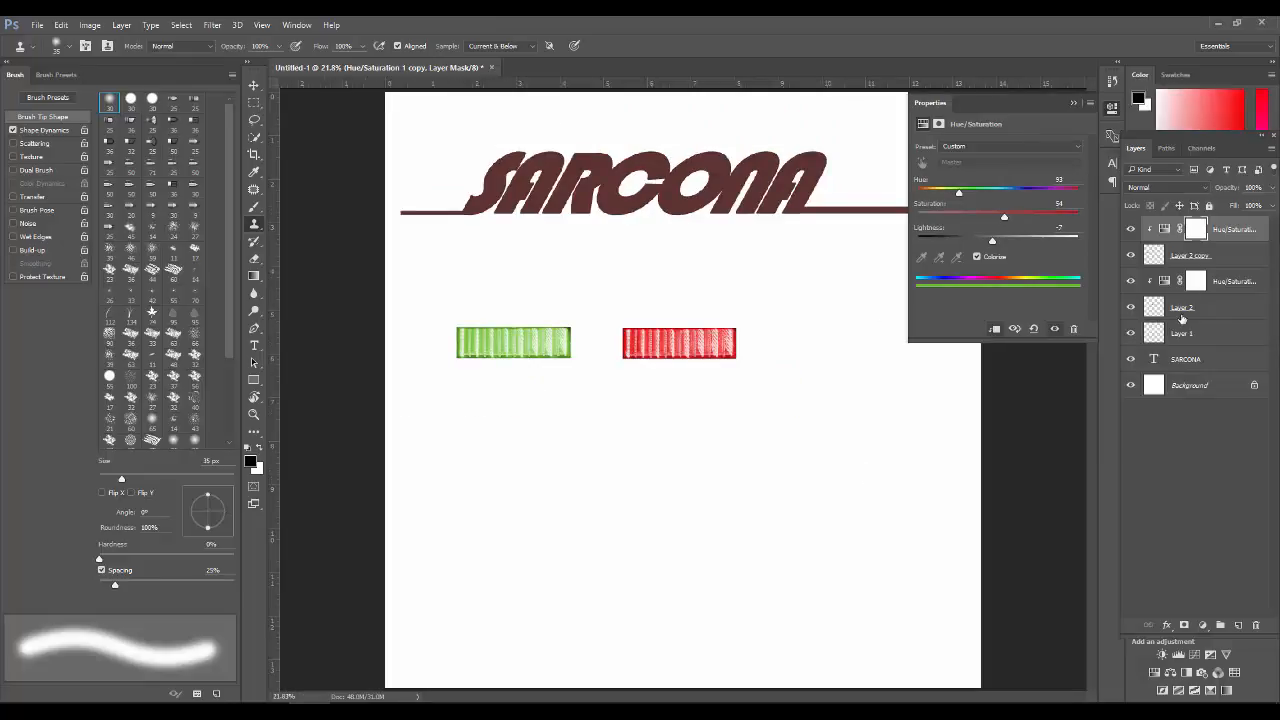
ctrl+click(1182, 310)
ctrl+drag(660, 348, 617, 323)
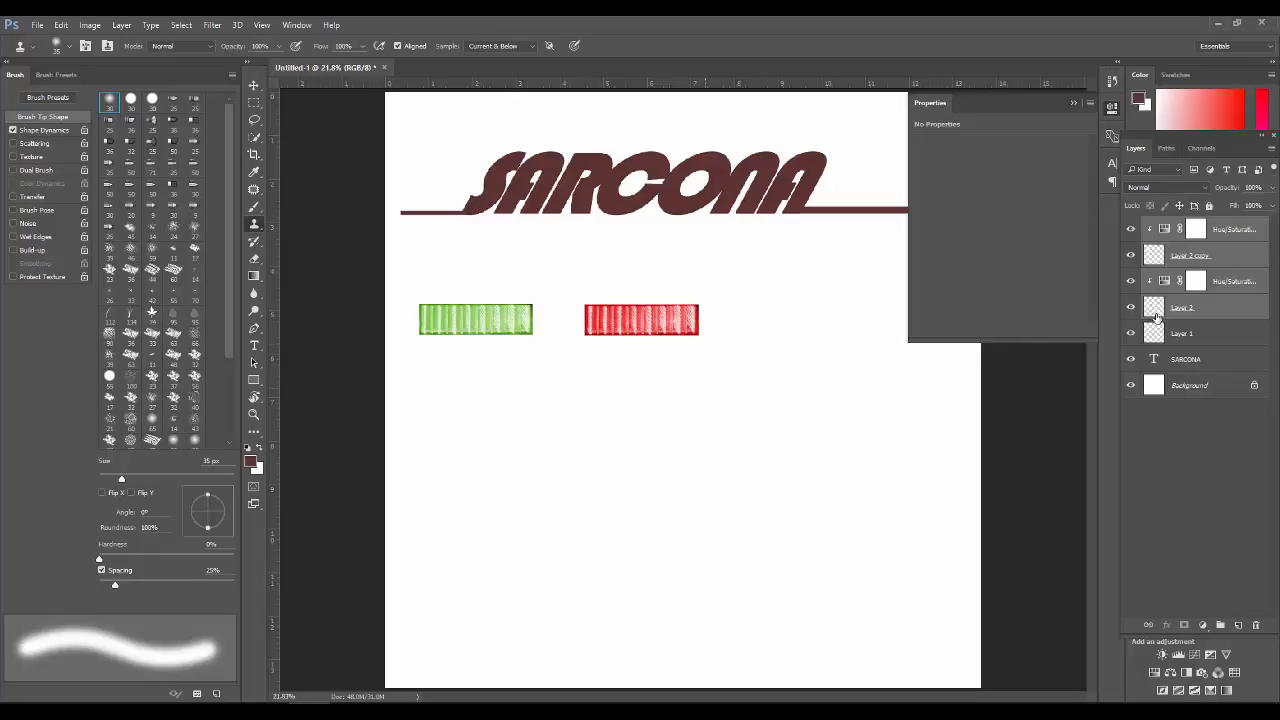
Step: Move only the red light panel and its adjustment horizontally to the right side of the canvas
click(1229, 340)
click(1216, 284)
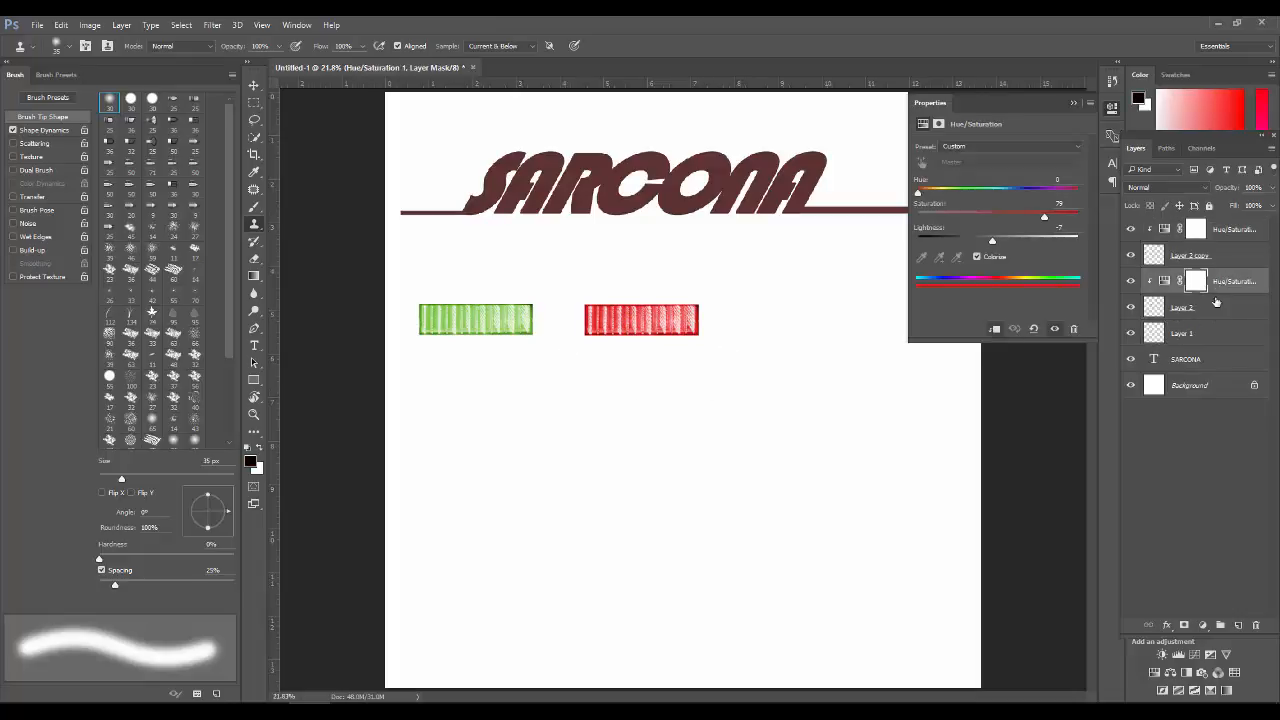
ctrl+drag(714, 323, 930, 323)
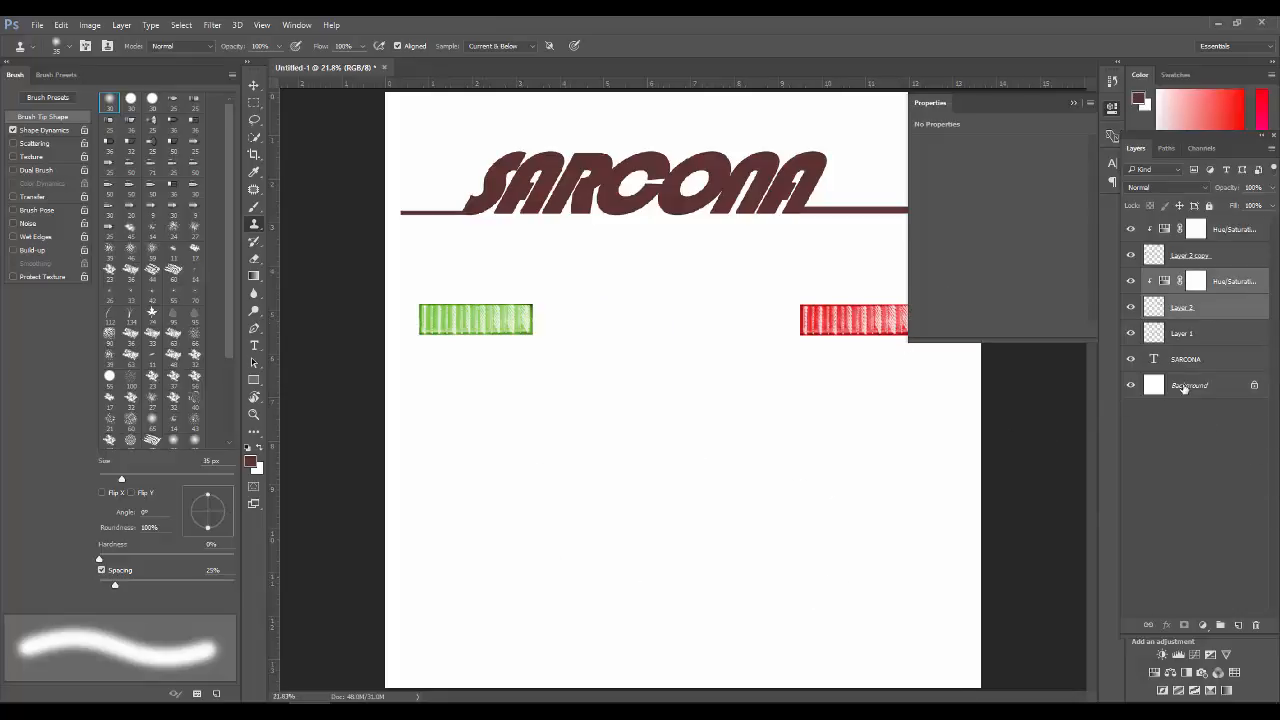
Step: Add a new layer directly above the background and fill it with pale peach at hue 32, saturation 9, brightness 100
click(1185, 387)
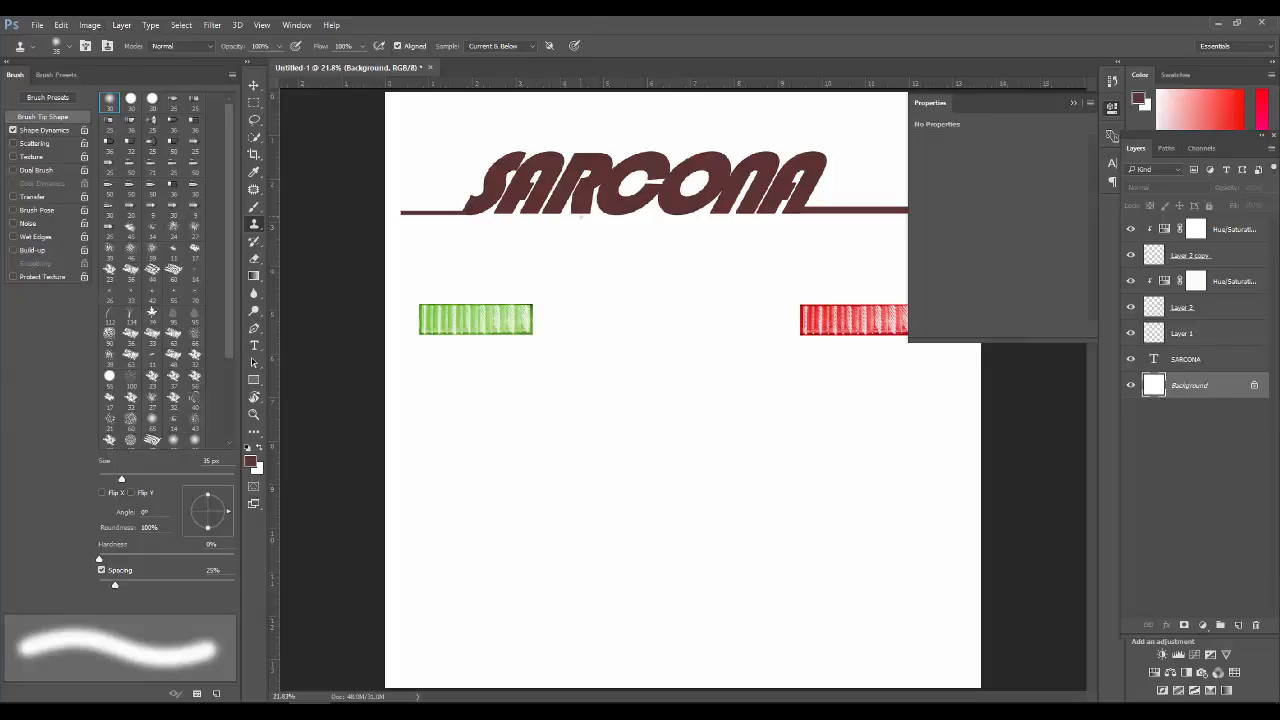
click(1237, 626)
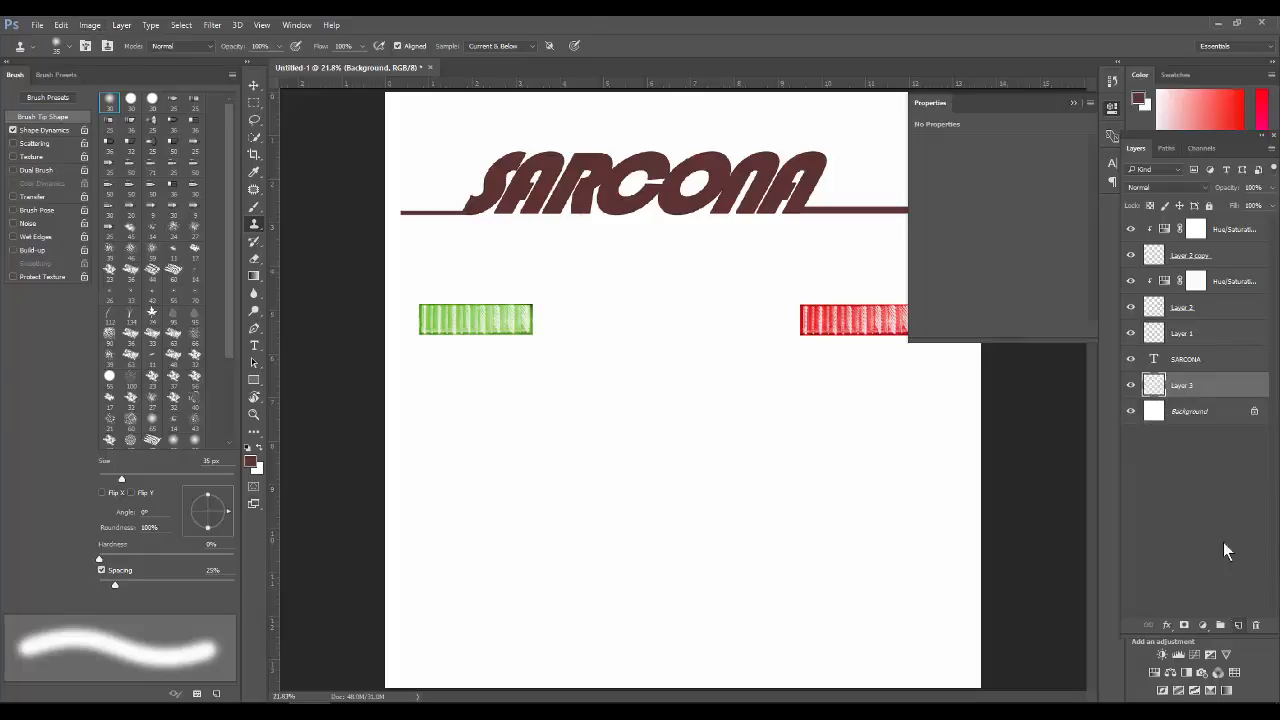
click(251, 462)
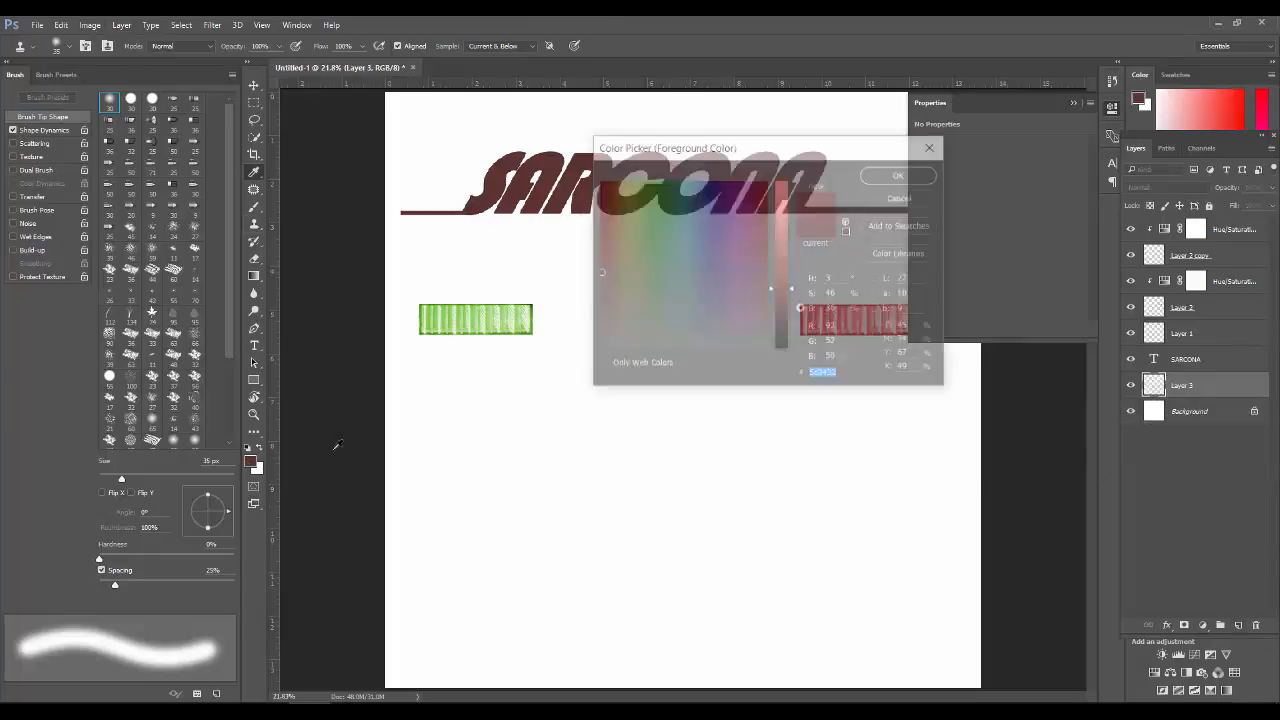
click(586, 369)
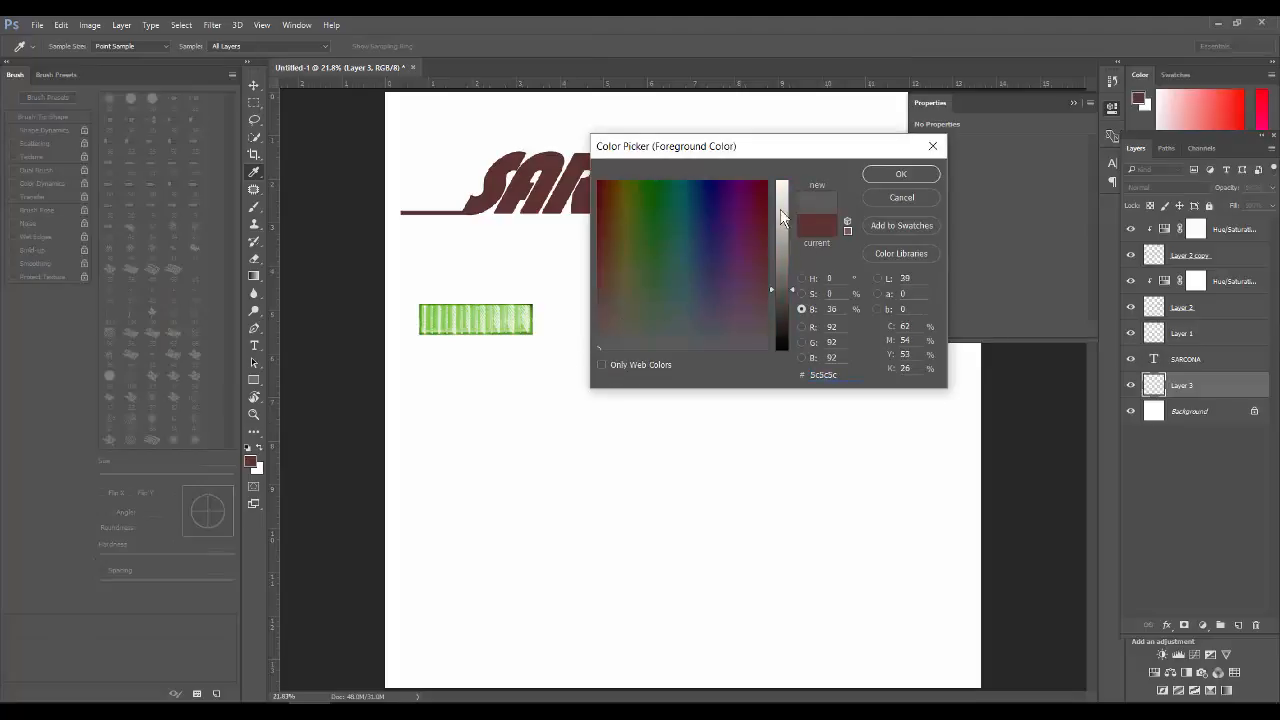
mouse_move(782, 217)
mouse_down()
mouse_move(782, 190)
mouse_move(782, 203)
mouse_up()
click(801, 294)
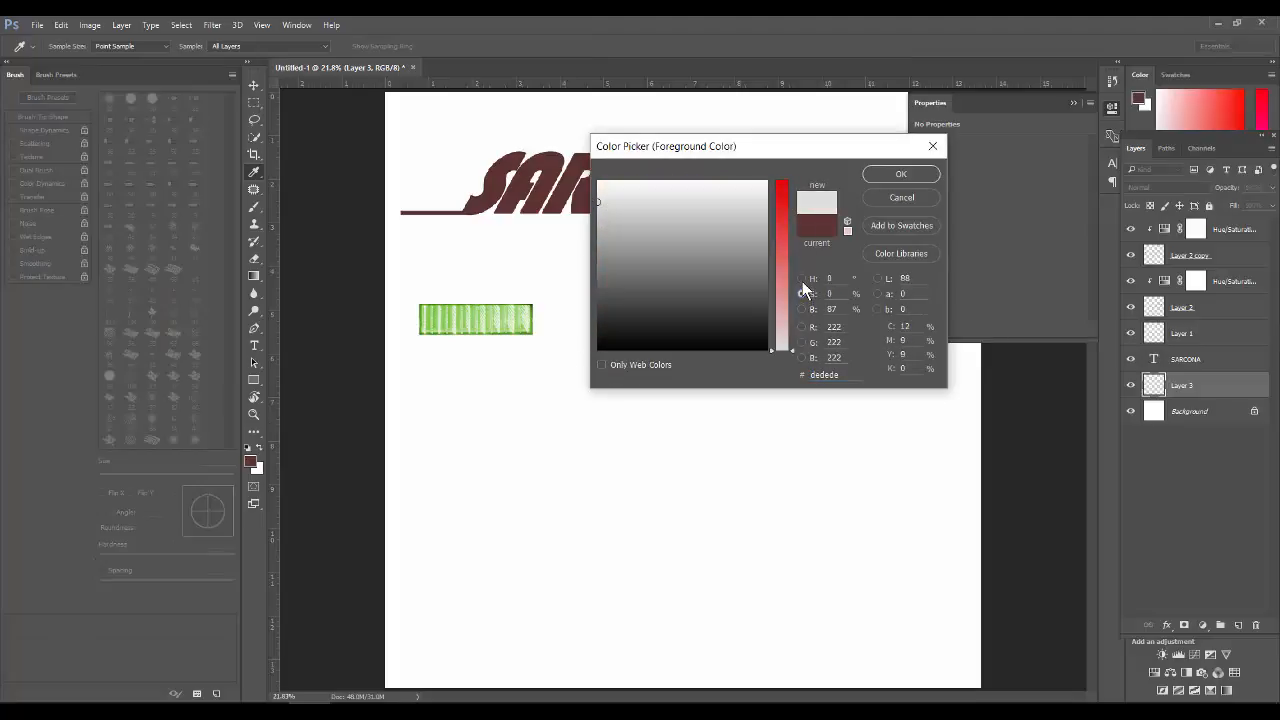
click(802, 280)
click(617, 286)
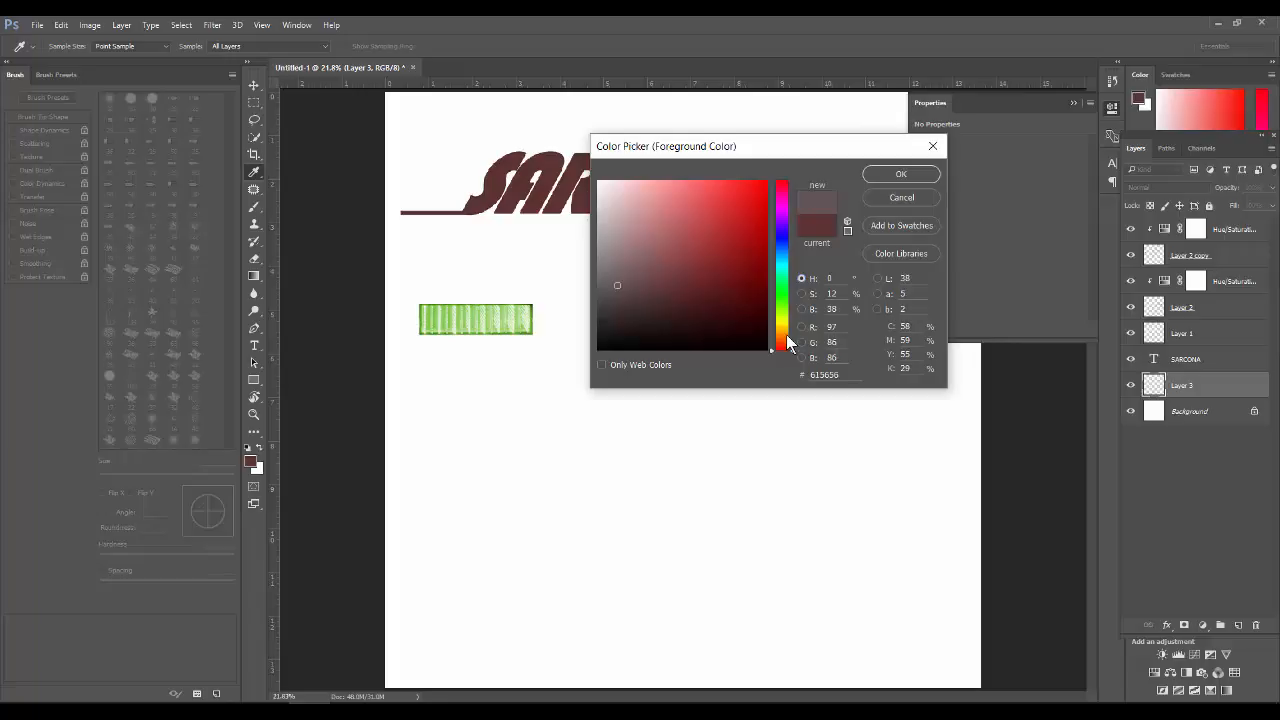
drag(782, 348, 782, 327)
click(634, 227)
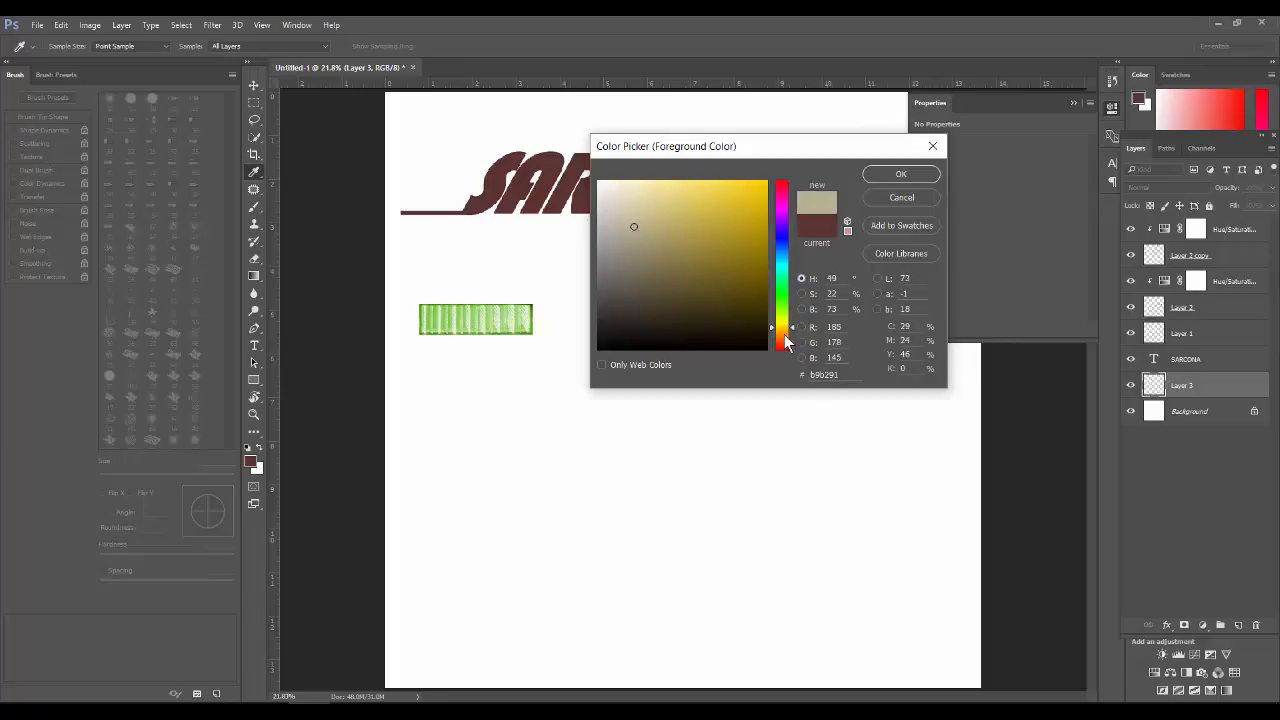
click(784, 335)
mouse_move(640, 202)
mouse_down()
mouse_move(632, 179)
mouse_move(613, 178)
mouse_up()
key(Return)
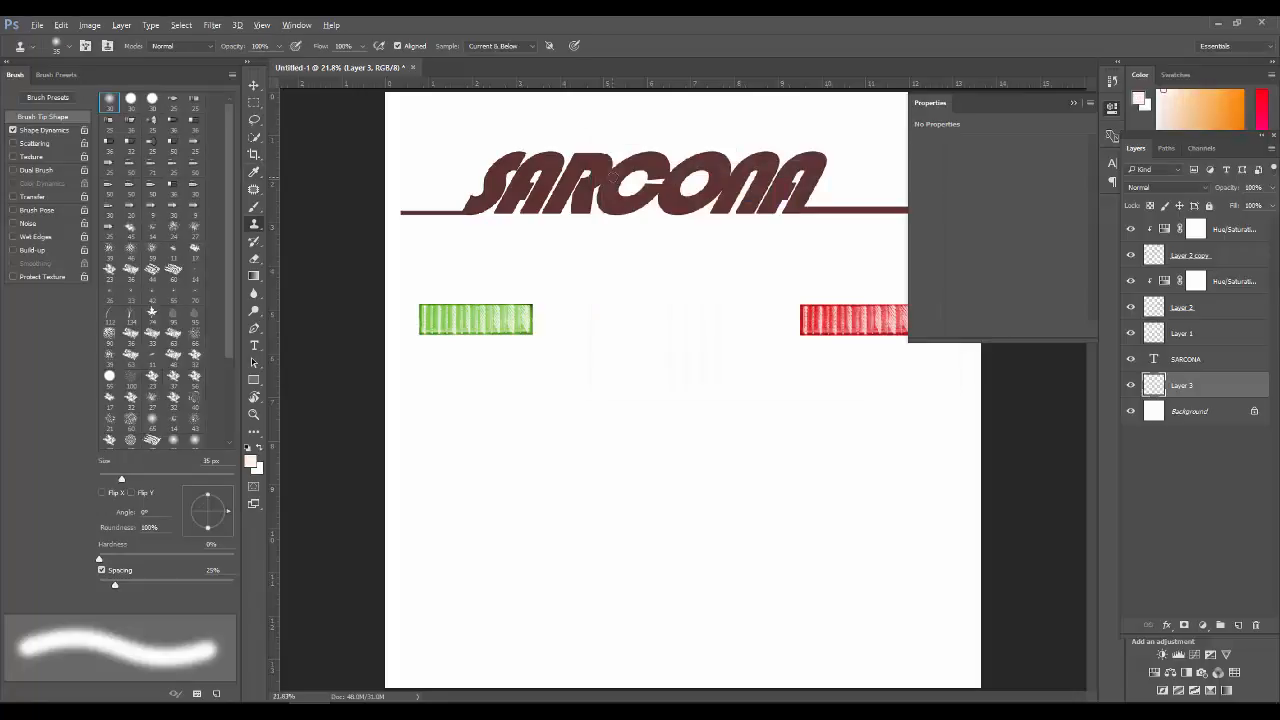
key(alt+BackSpace)
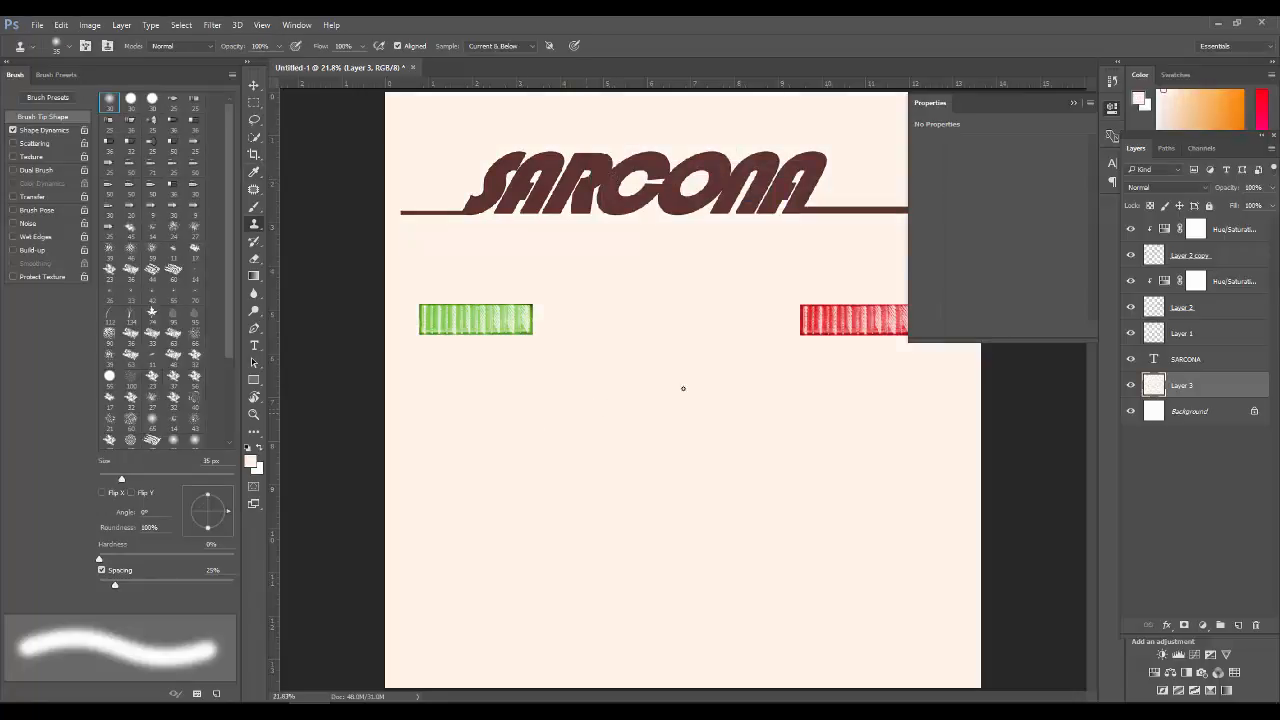
Step: Refill the new background layer with a yellower cream at hue 41, saturation 9, brightness 100
click(249, 461)
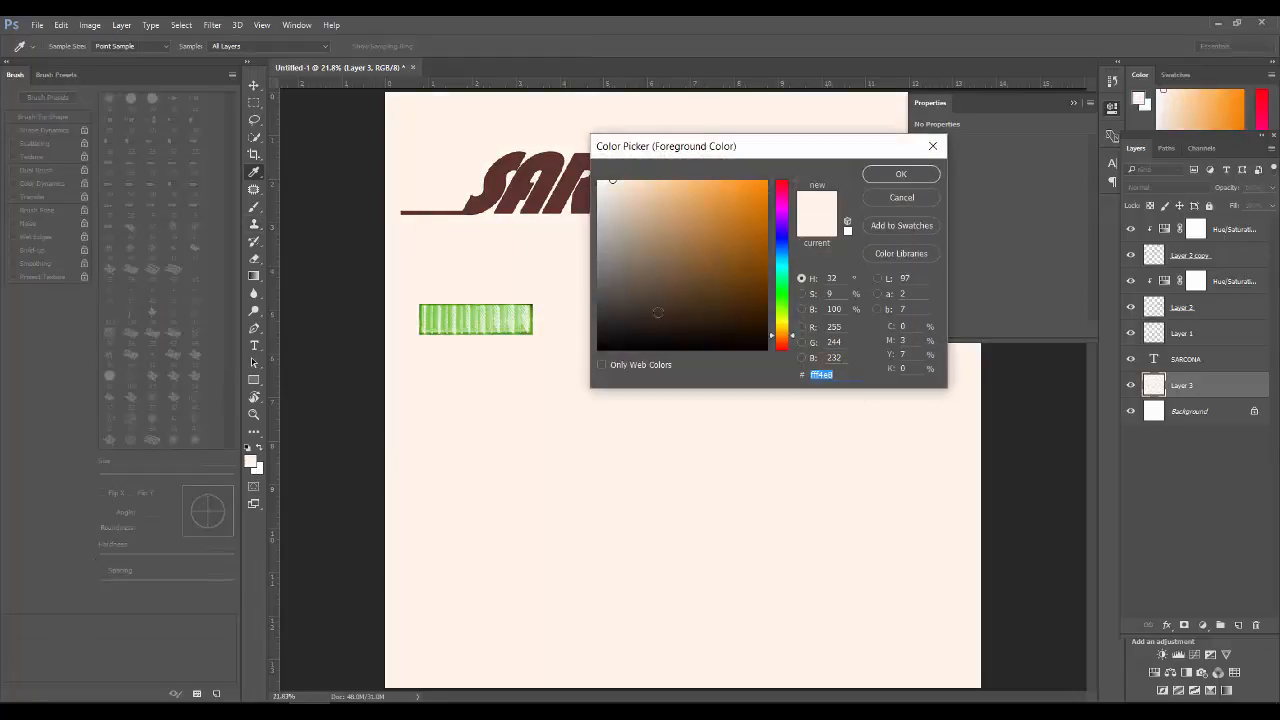
drag(778, 335, 779, 334)
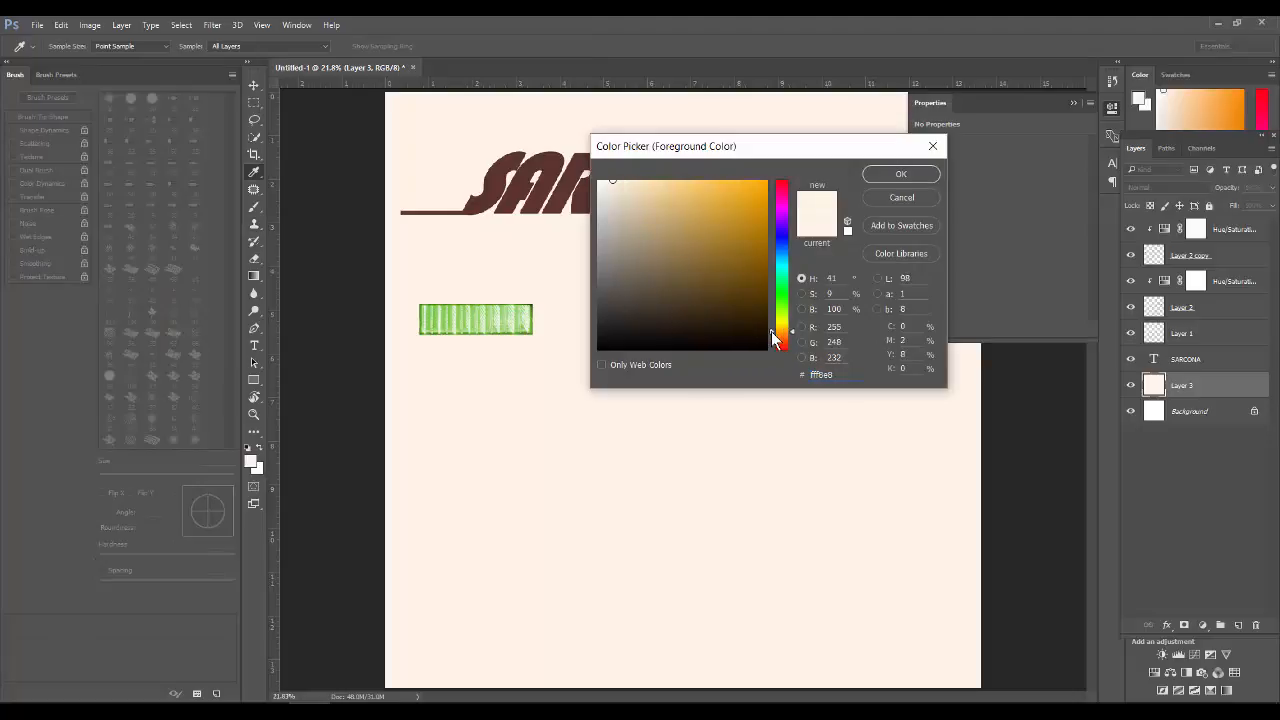
key(Return)
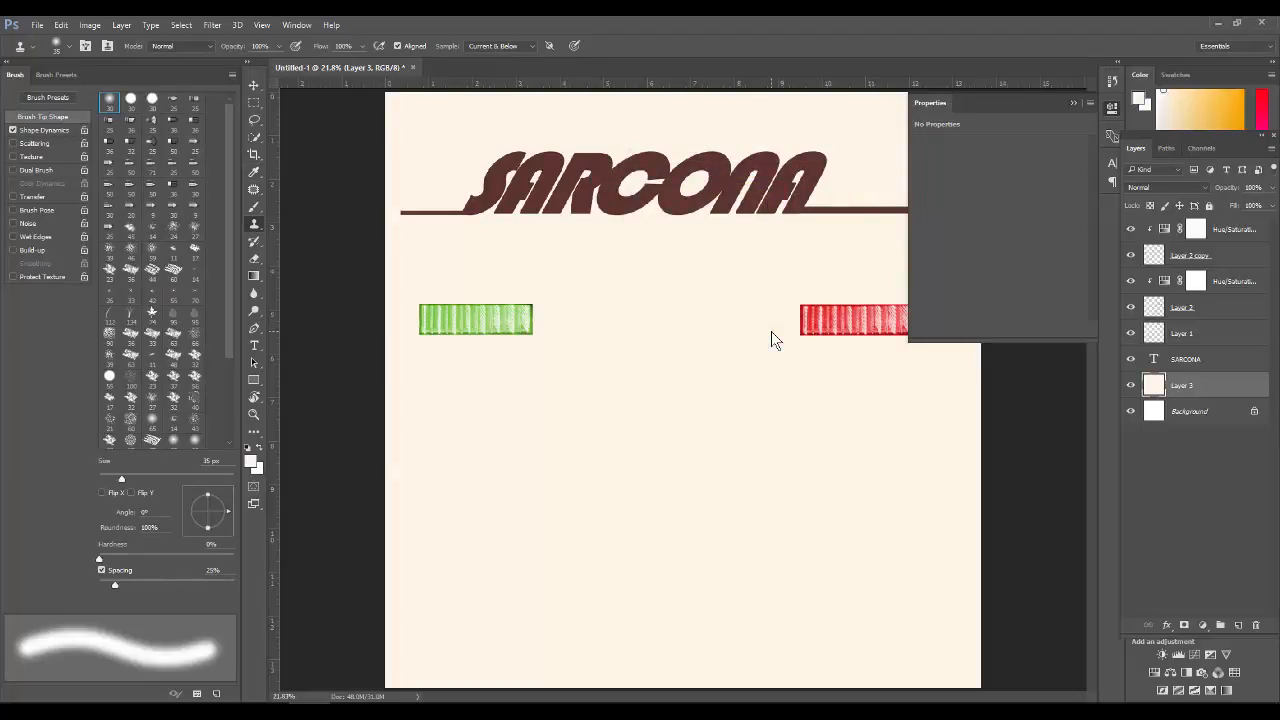
drag(600, 358, 727, 447)
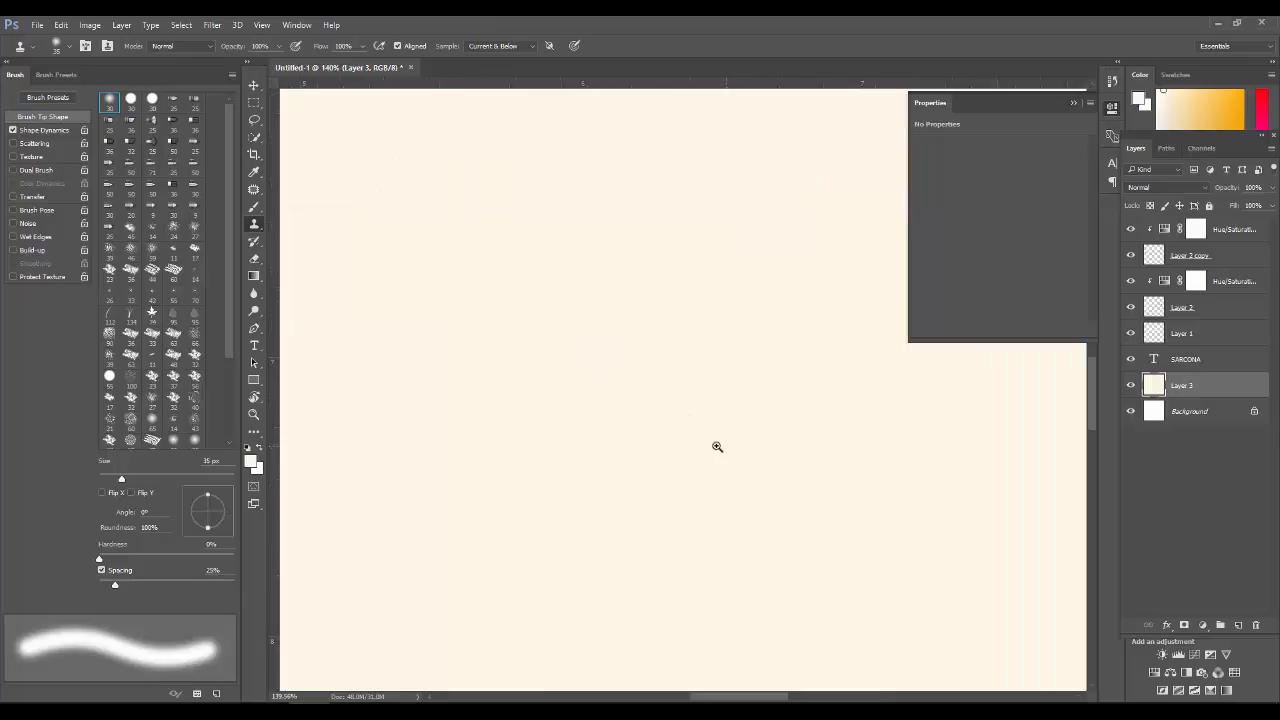
key(ctrl+0)
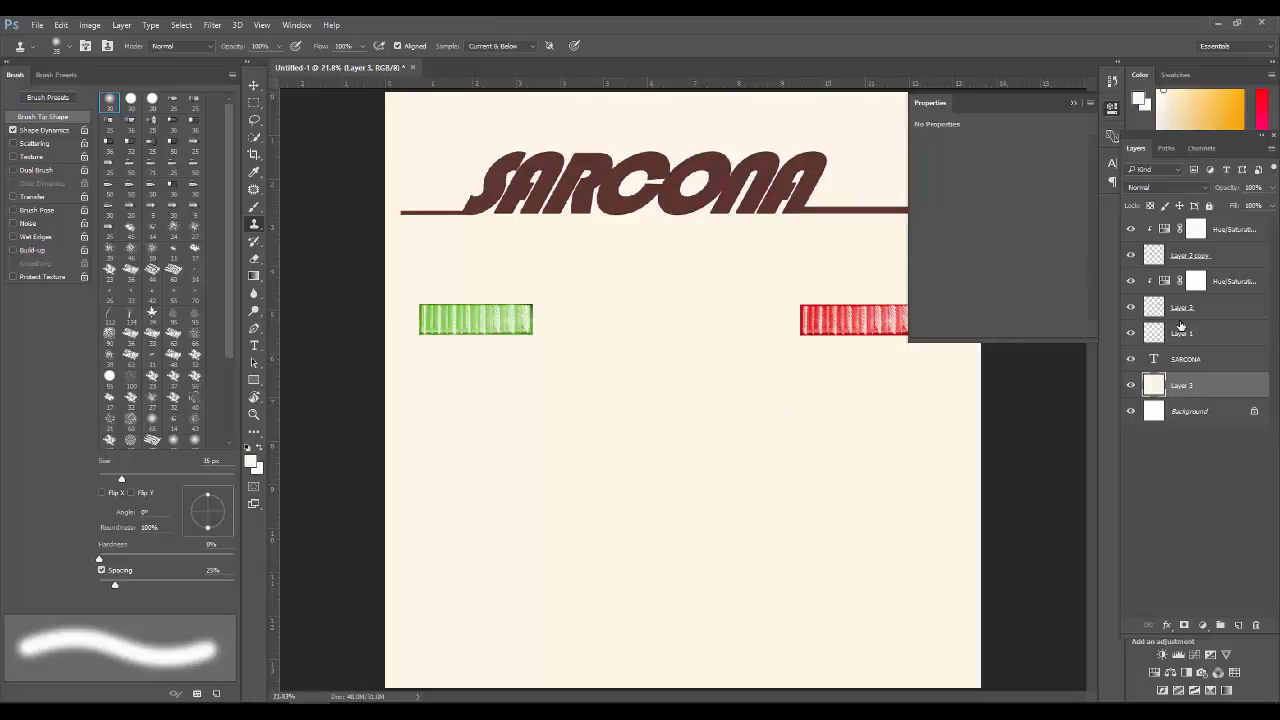
click(1160, 353)
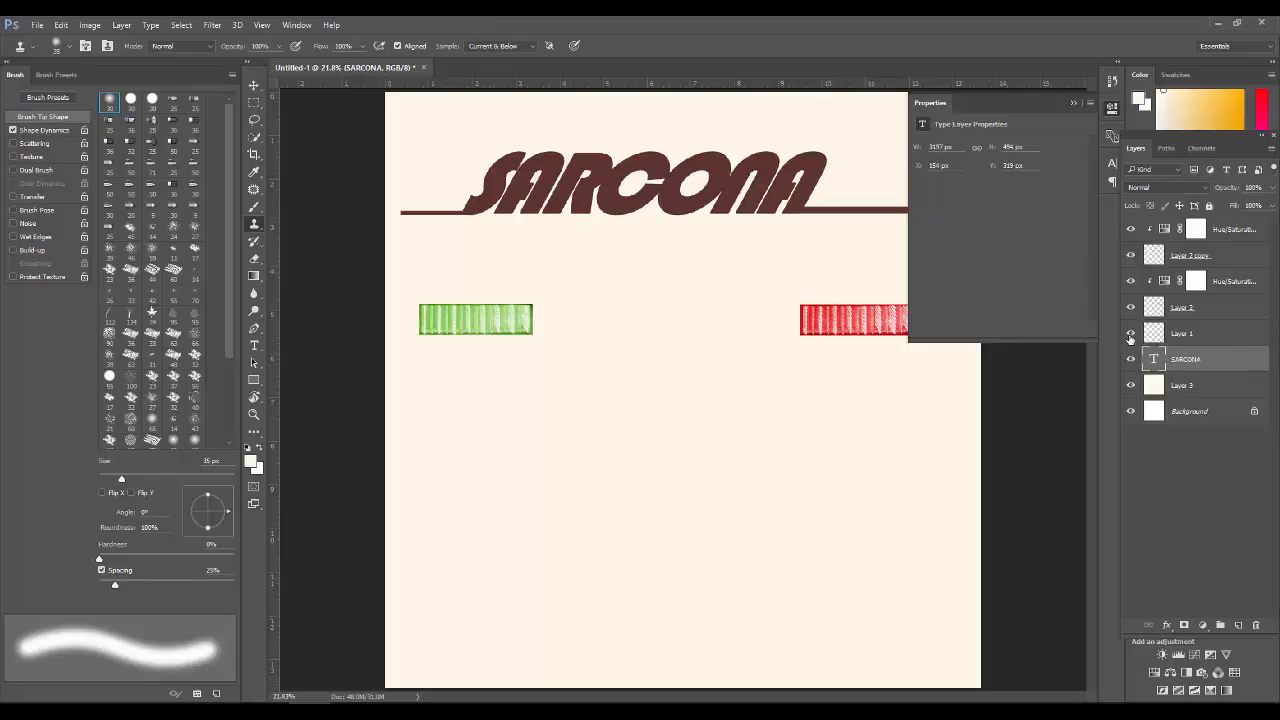
click(1131, 335)
click(1131, 335)
shift+click(1207, 335)
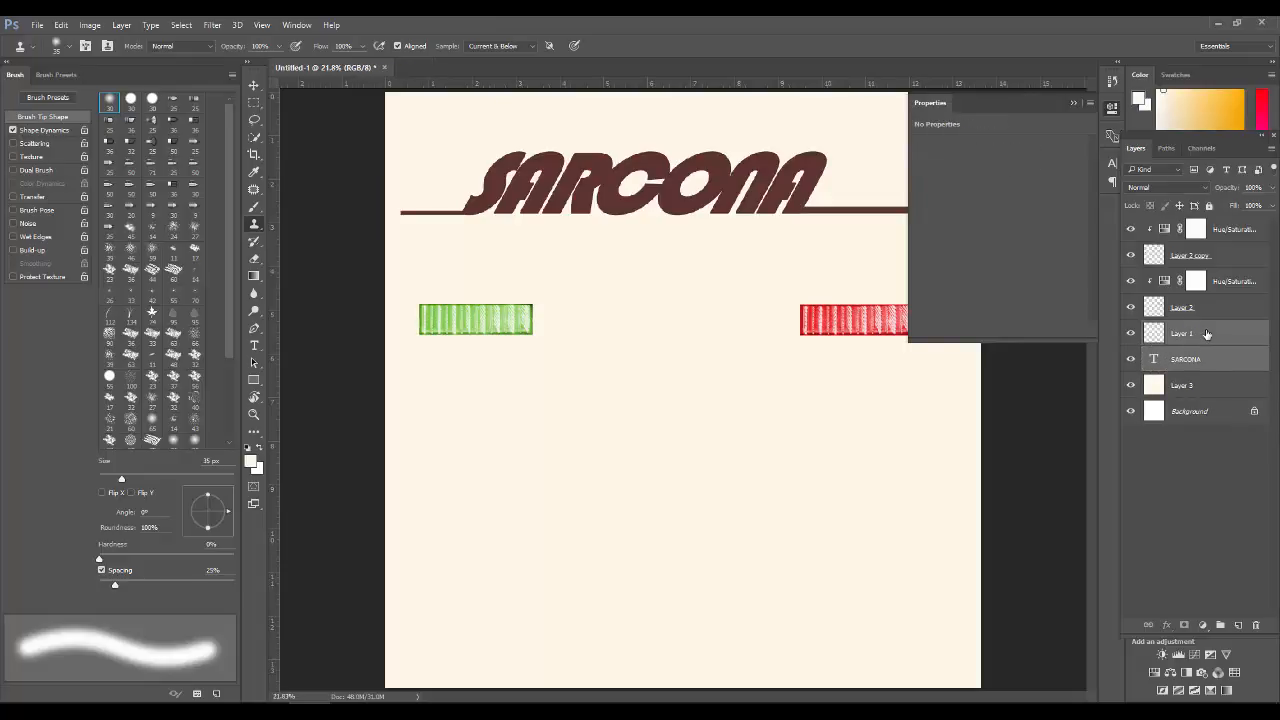
double_click(1207, 335)
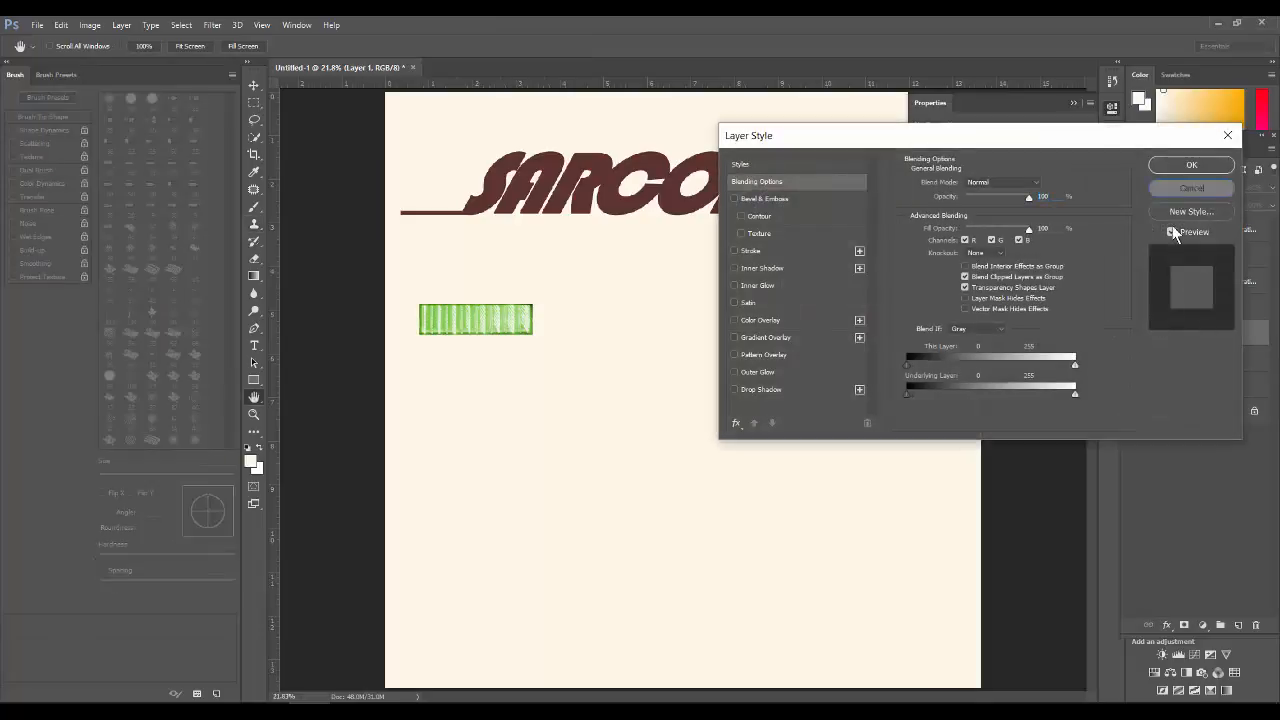
Step: Apply a Color Overlay to the logo text in orange, about hue 30, saturation 95, brightness 78
double_click(1225, 364)
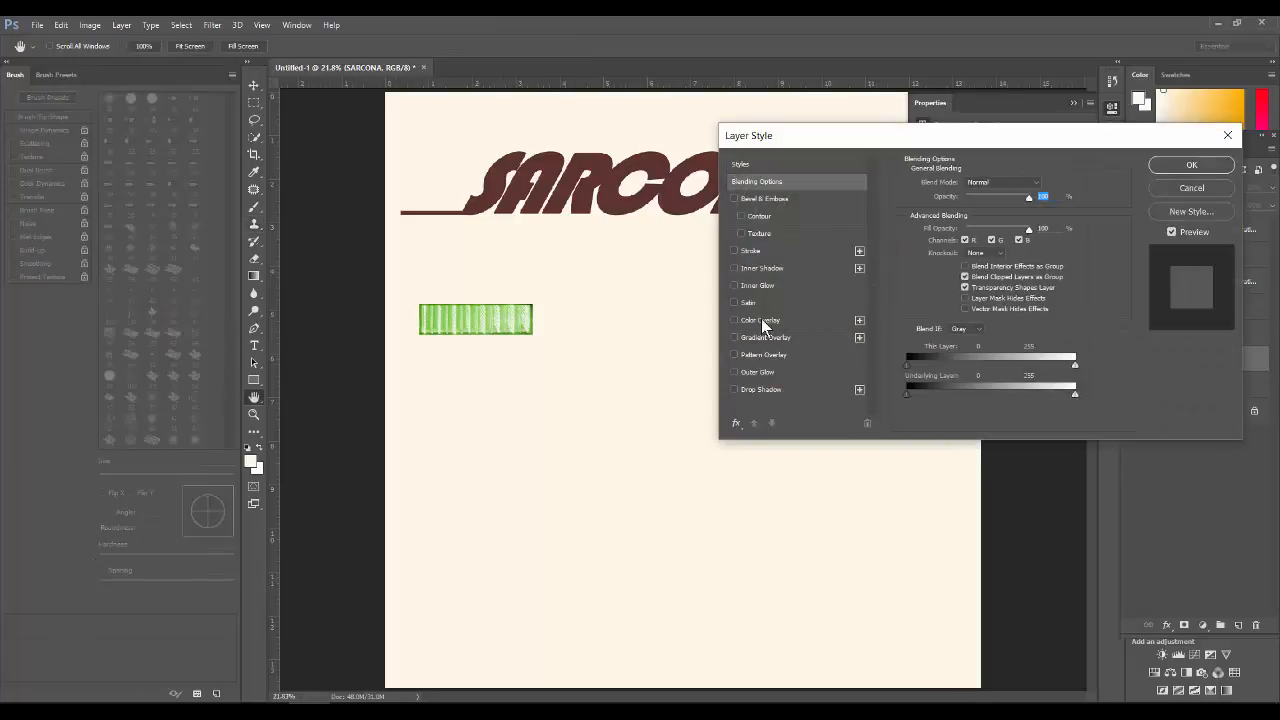
click(762, 320)
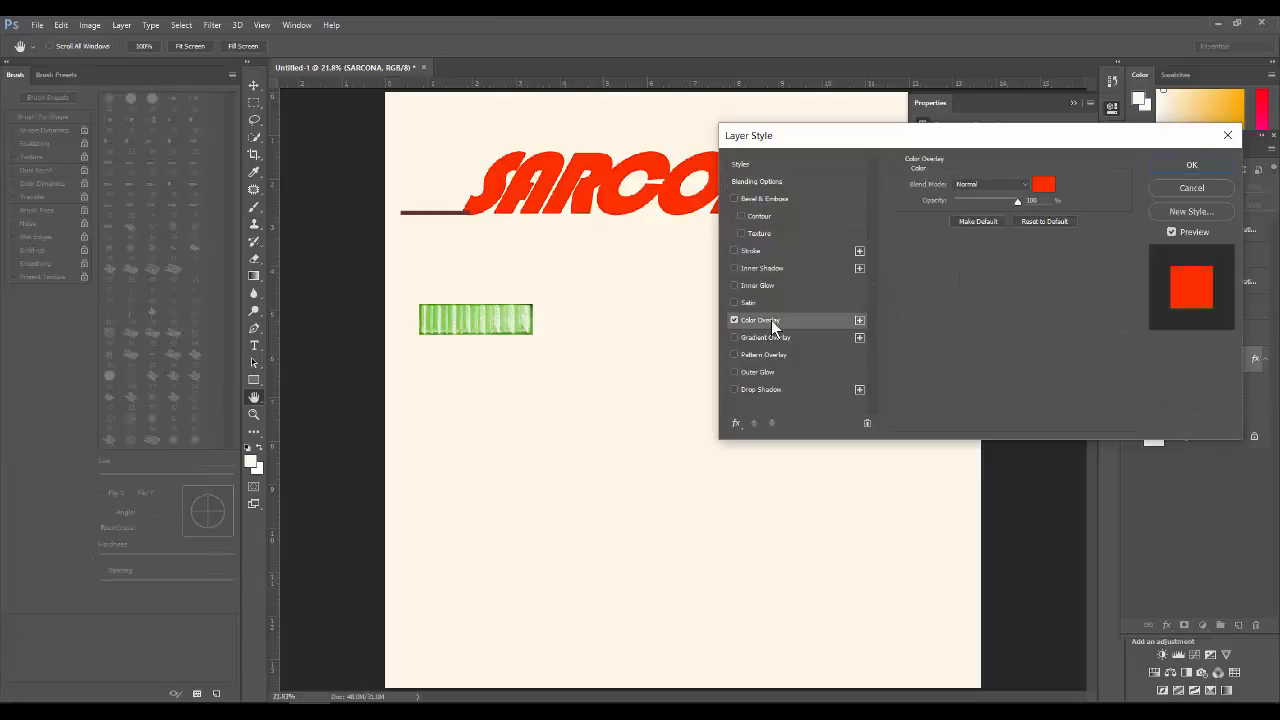
click(1043, 185)
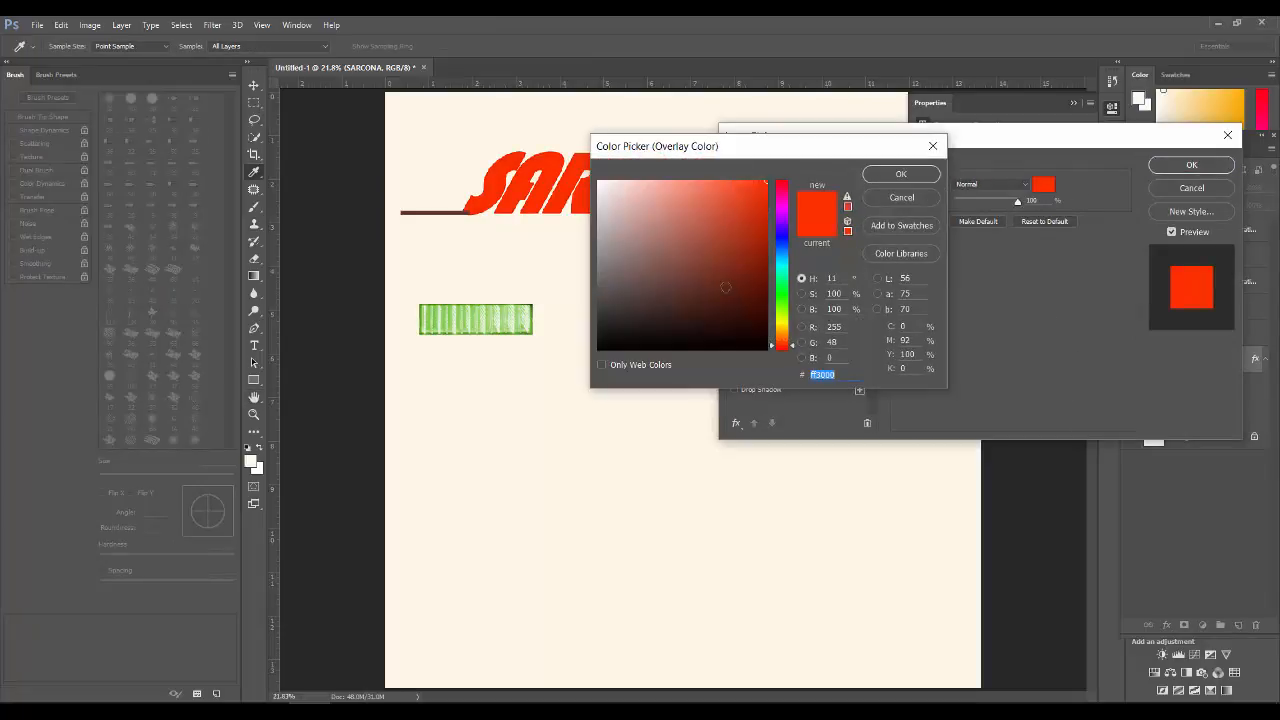
drag(778, 305, 782, 340)
mouse_move(718, 274)
mouse_down()
mouse_move(677, 289)
mouse_move(689, 206)
mouse_move(710, 184)
mouse_move(664, 186)
mouse_move(660, 274)
mouse_move(746, 304)
mouse_move(757, 268)
mouse_move(731, 251)
mouse_up()
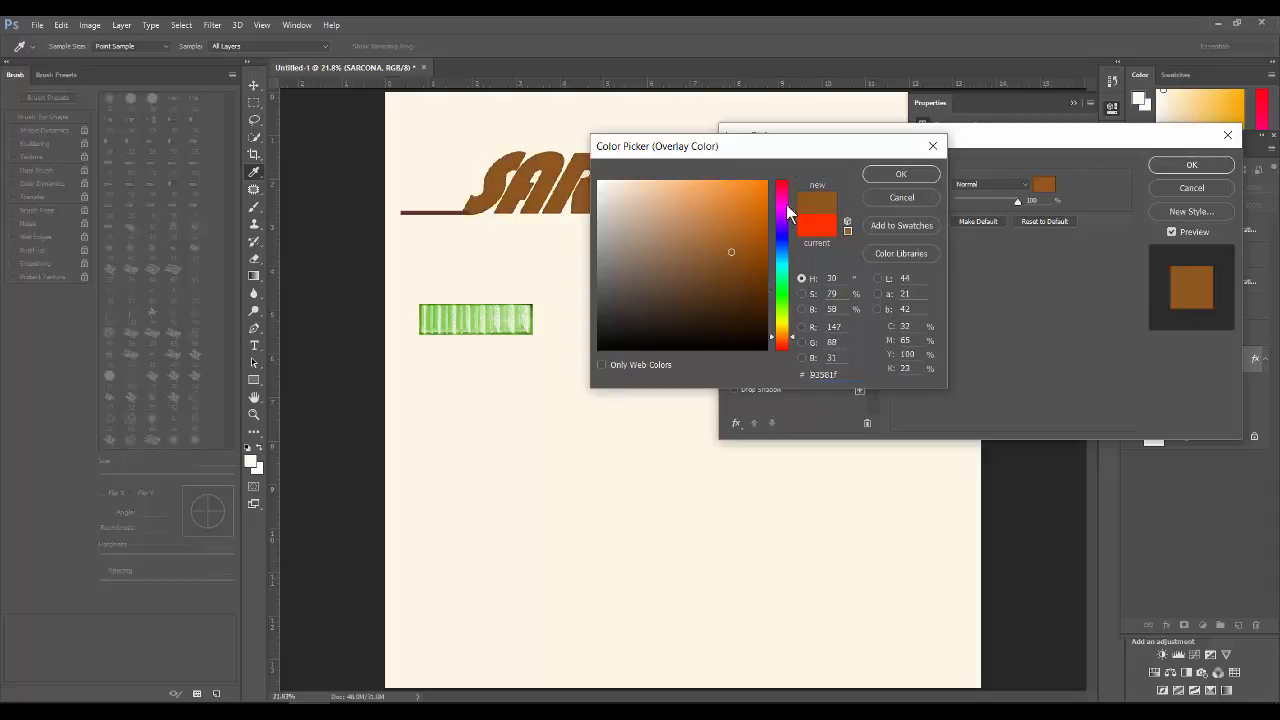
drag(814, 147, 947, 138)
click(898, 208)
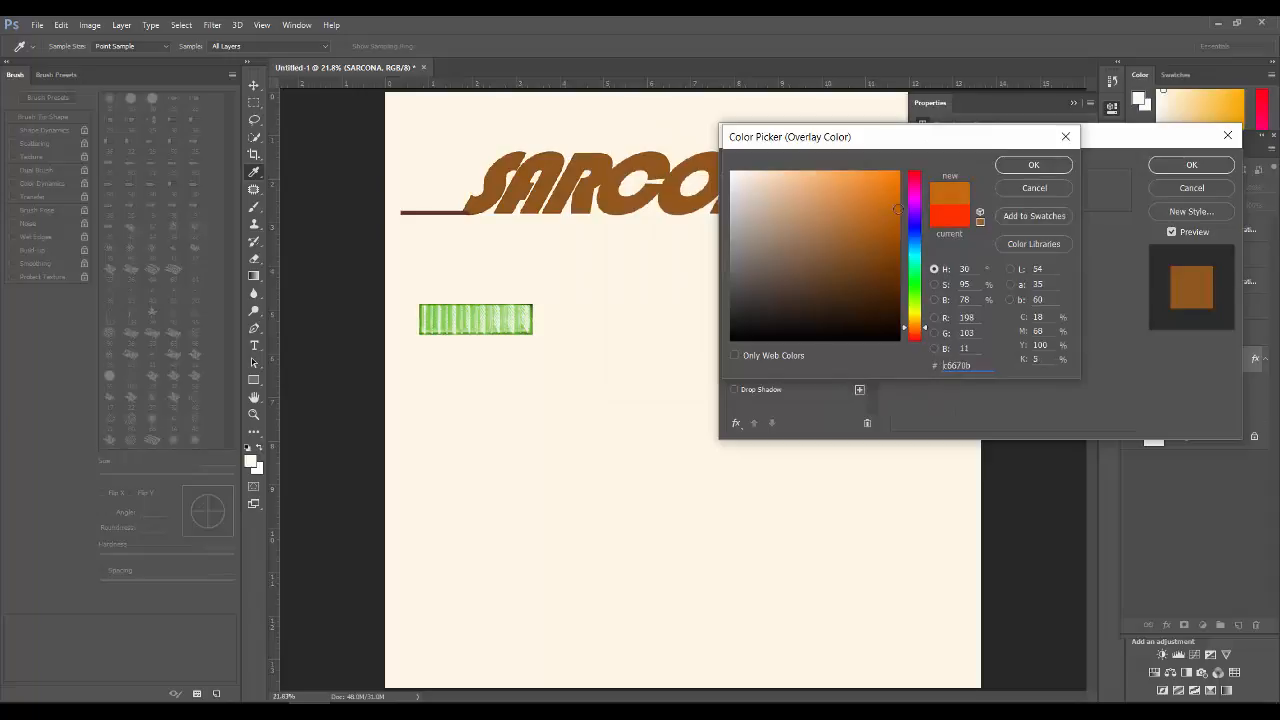
click(1036, 165)
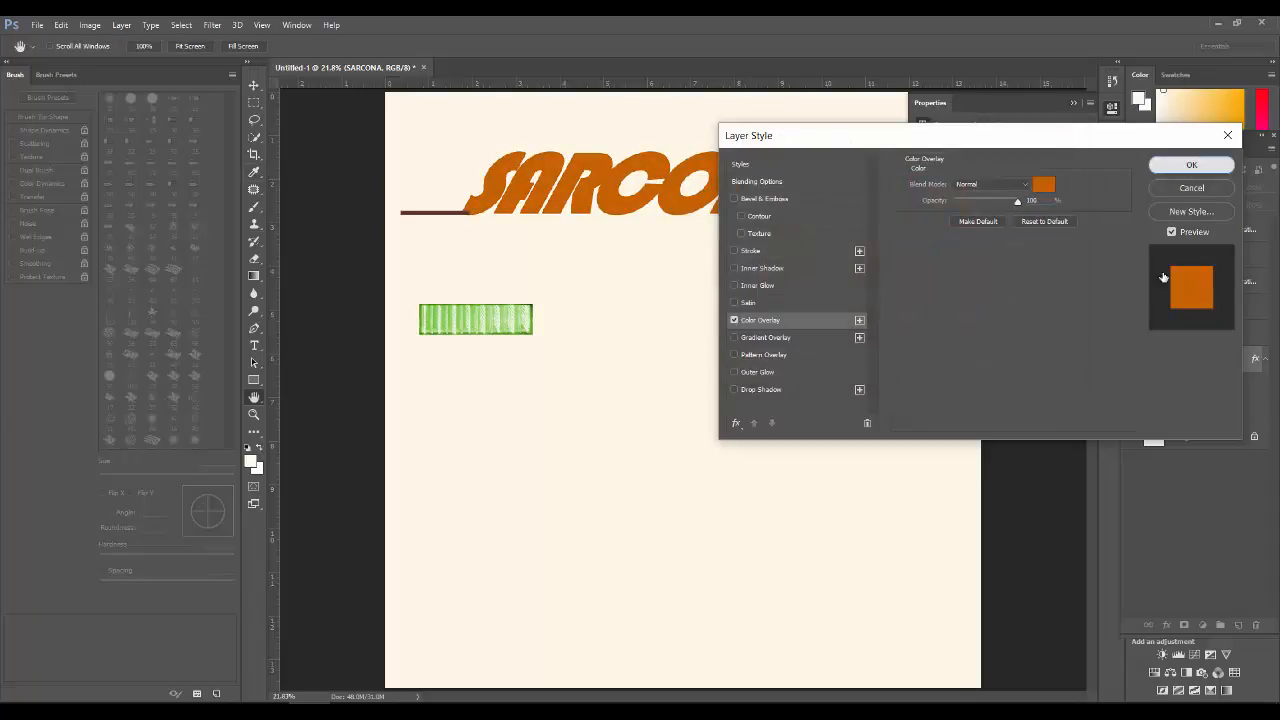
click(1191, 165)
Step: Add an inside Stroke to the logo text at a size of 43 px and 100% opacity
double_click(1191, 382)
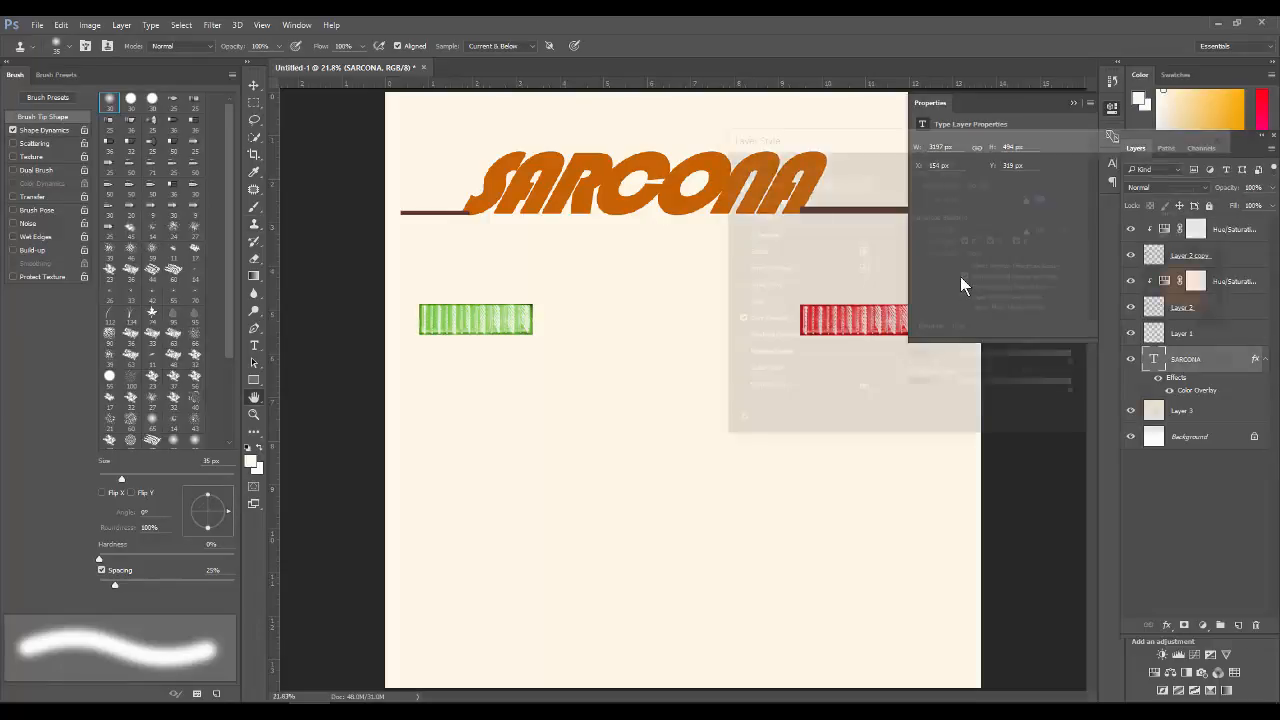
drag(824, 141, 862, 157)
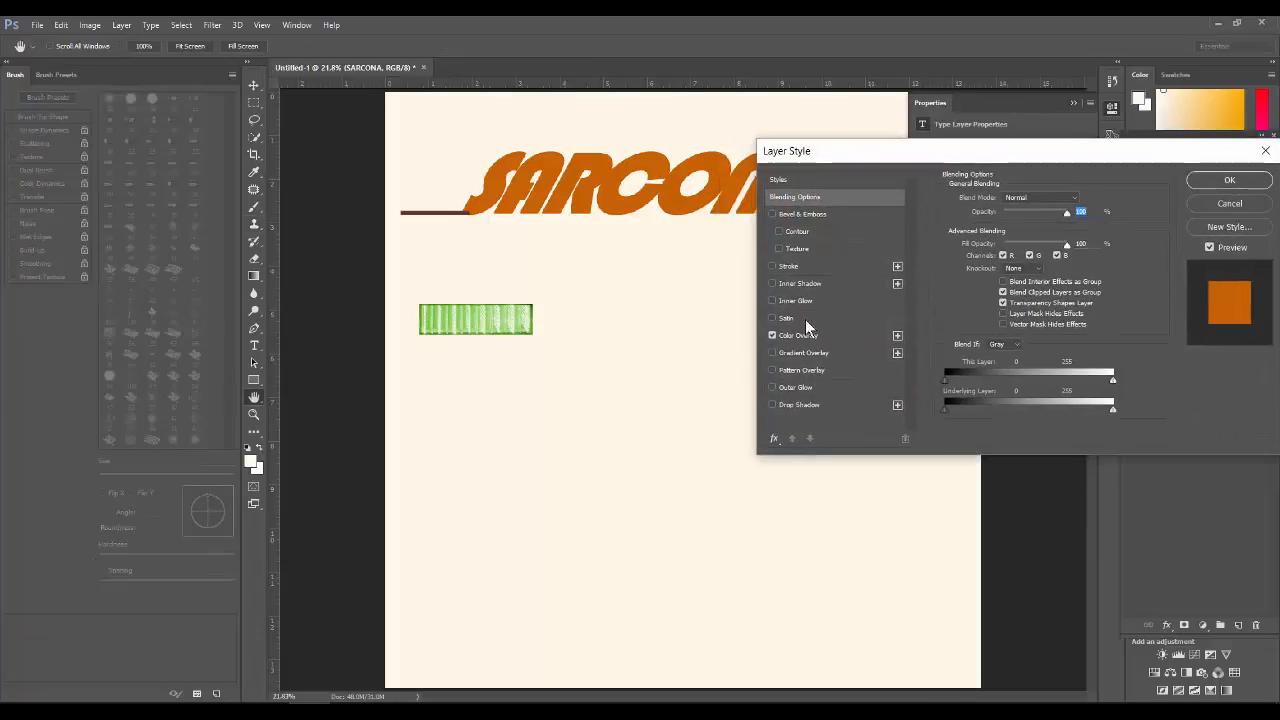
click(771, 266)
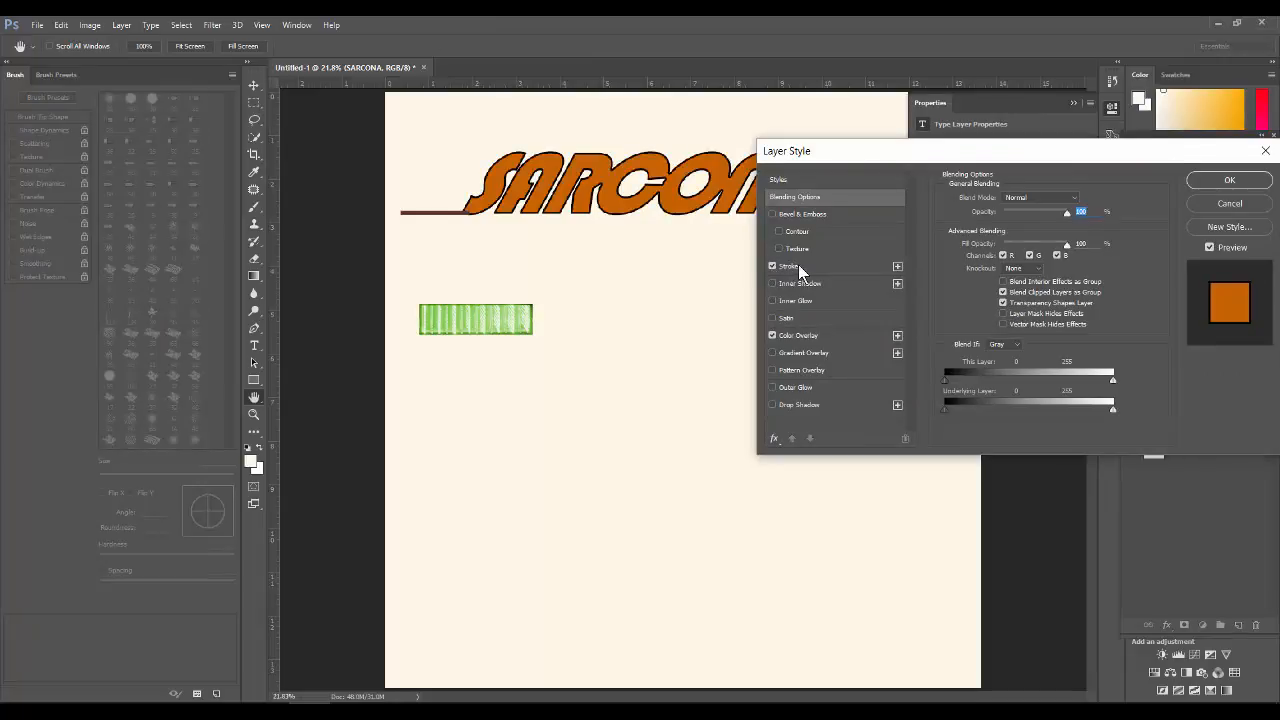
click(798, 265)
click(1018, 213)
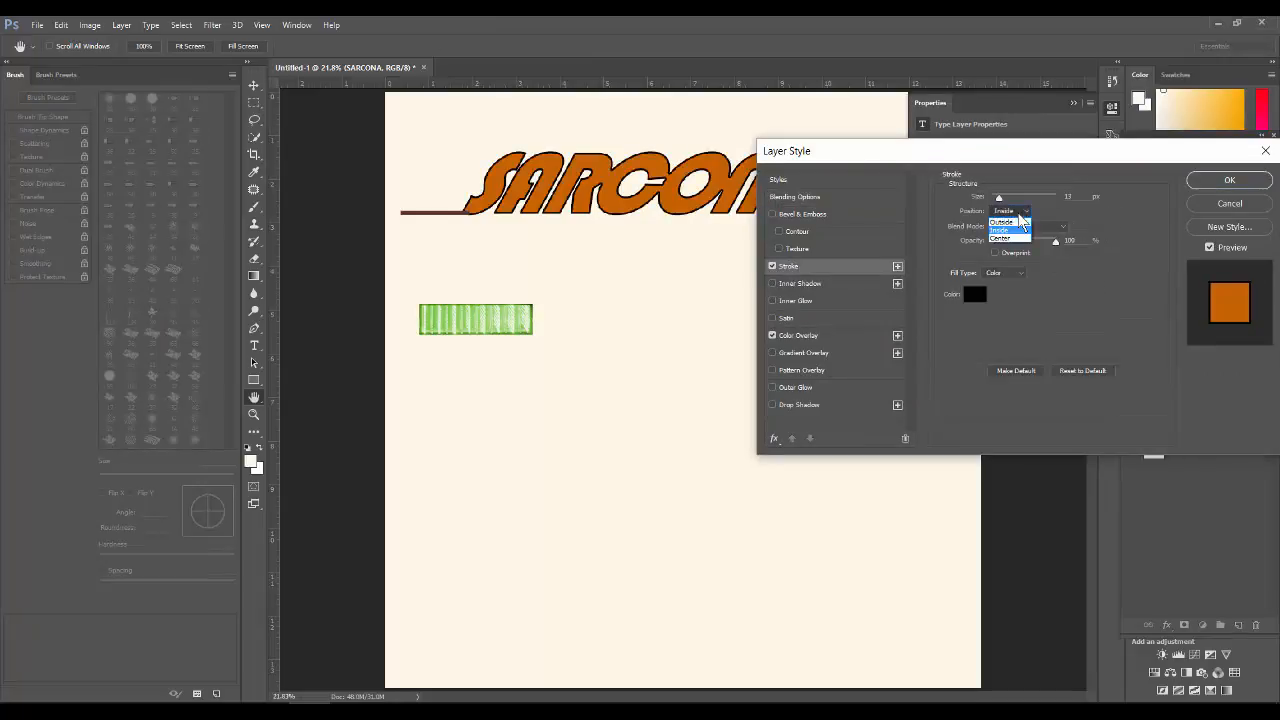
click(1018, 214)
drag(999, 197, 1007, 197)
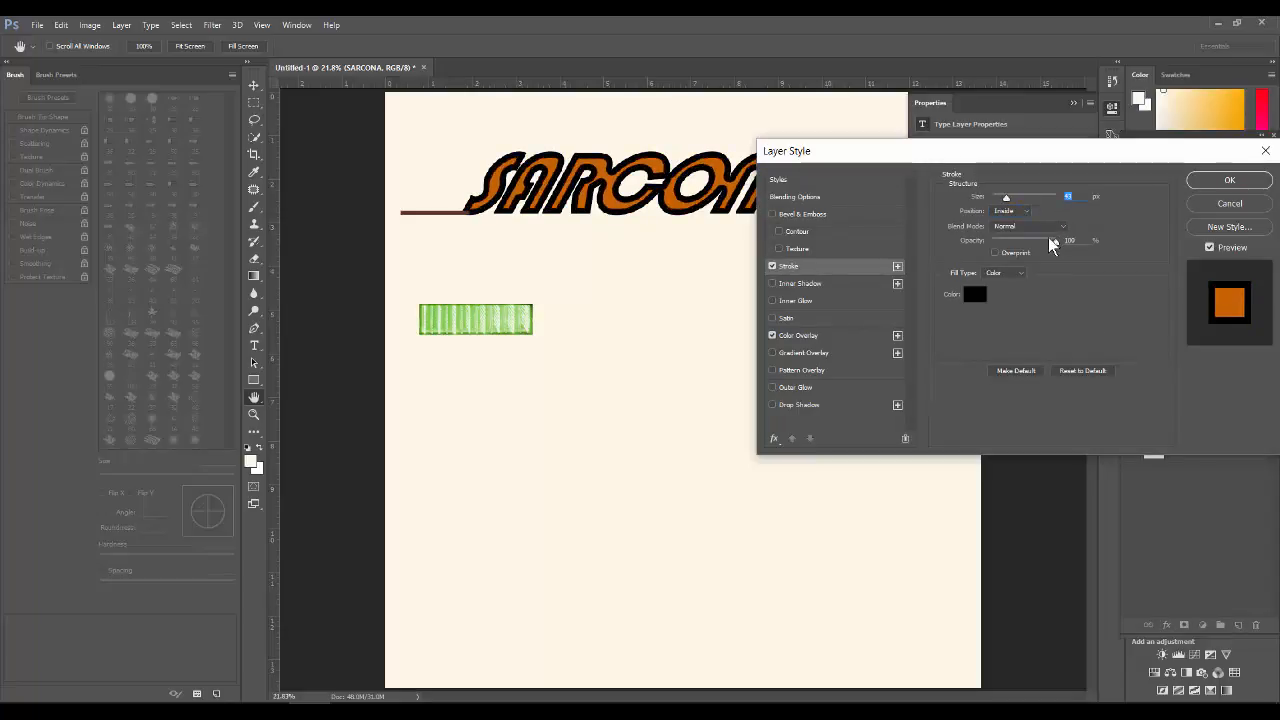
mouse_move(1050, 241)
mouse_down()
mouse_move(1030, 245)
mouse_move(1068, 245)
mouse_up()
Step: Set the logo text's stroke color to pure white and apply the layer style
click(970, 295)
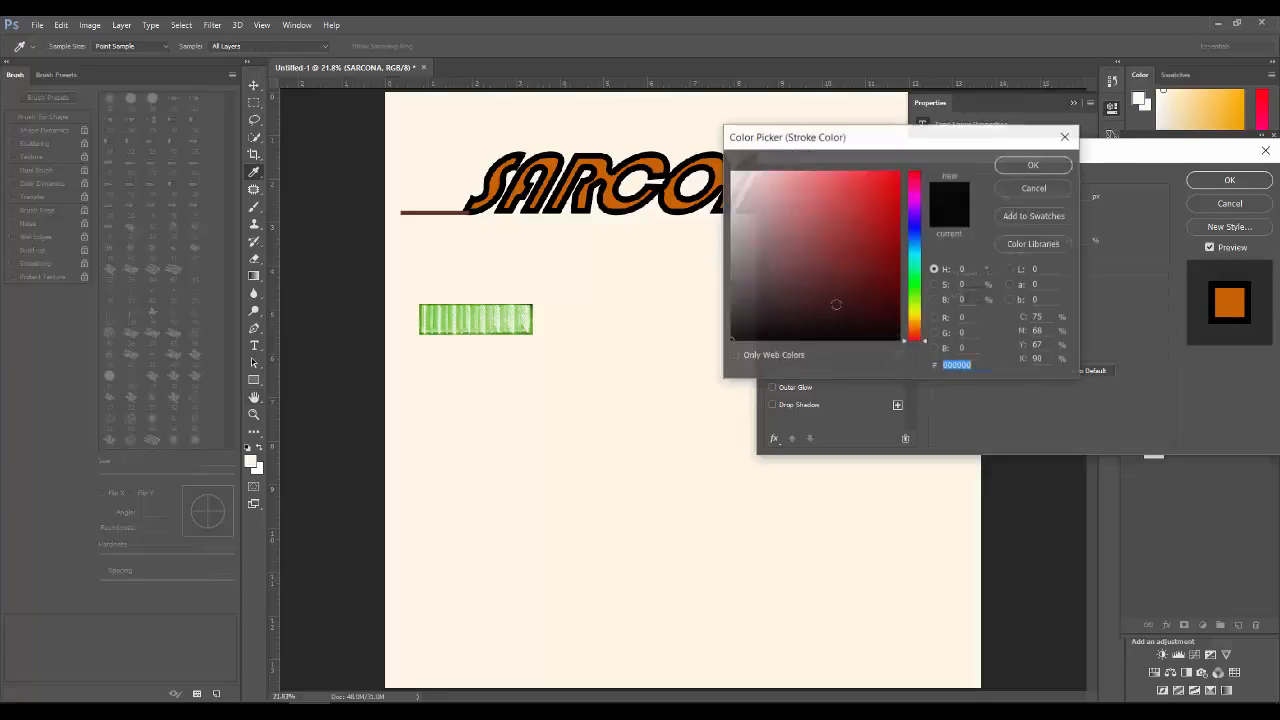
mouse_move(834, 306)
mouse_down()
mouse_move(686, 134)
mouse_move(730, 136)
mouse_up()
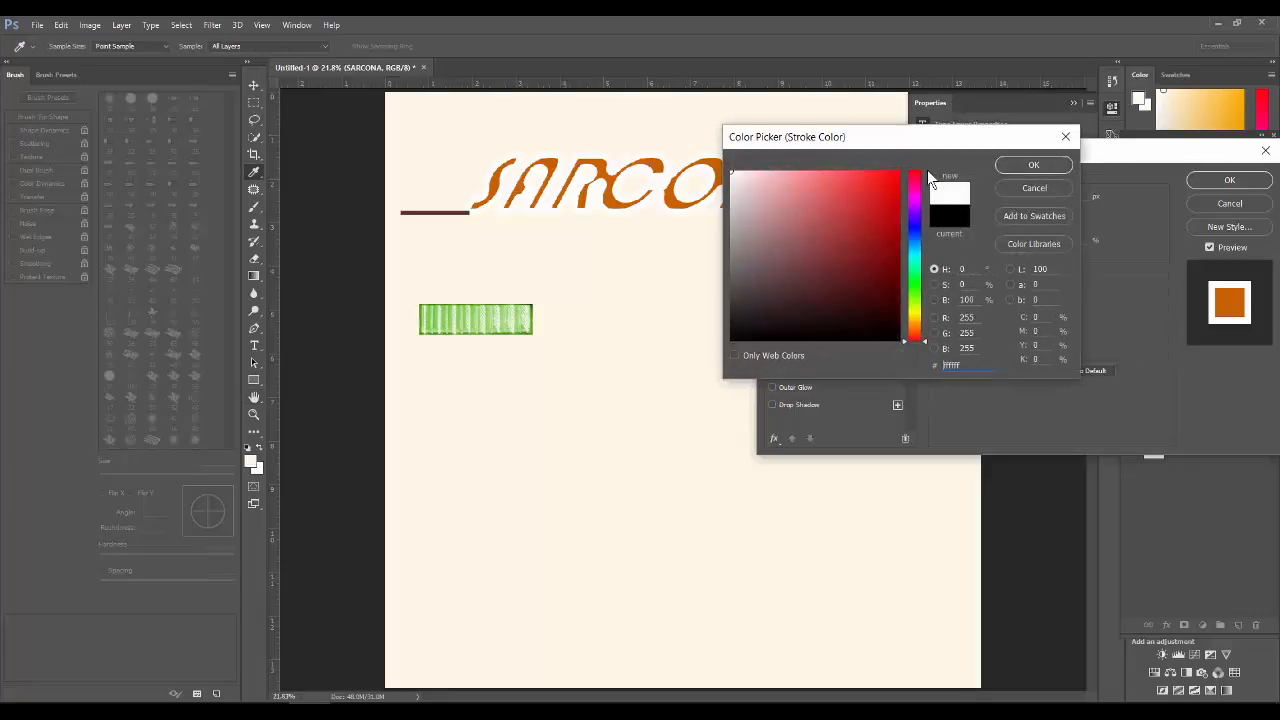
click(1006, 162)
click(1229, 179)
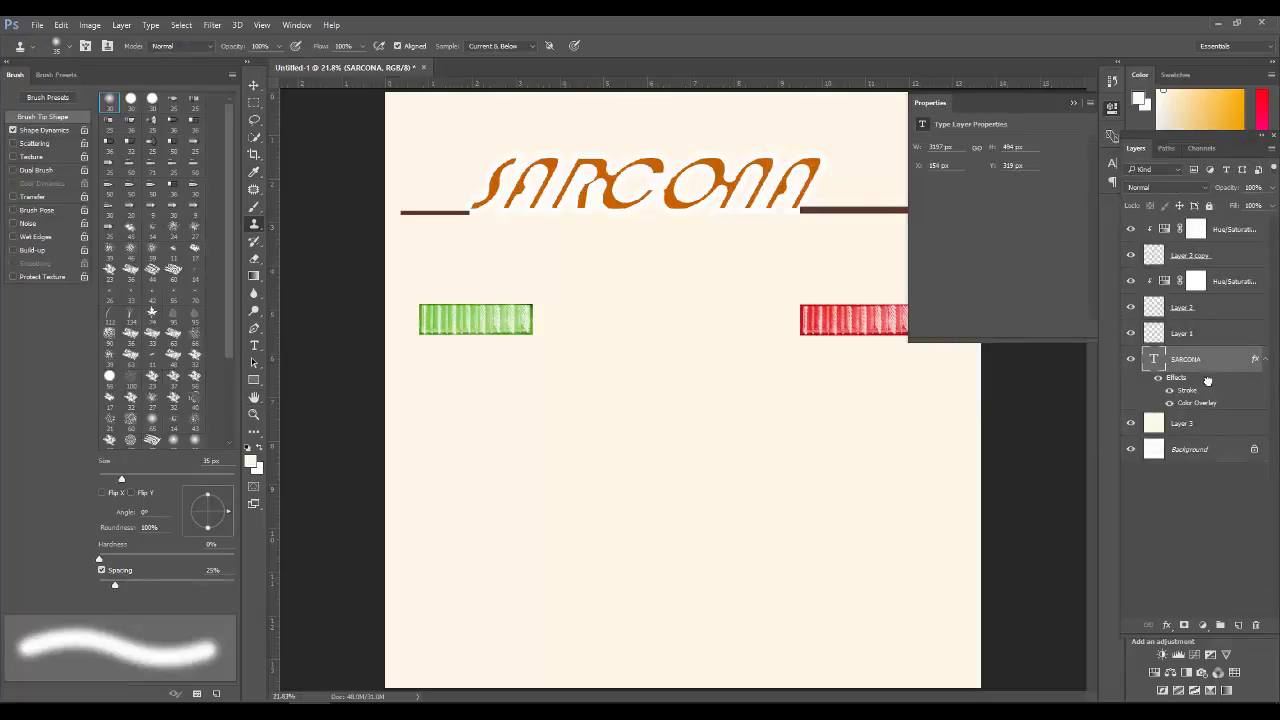
Step: Duplicate the logo text layer with its effects and set the copy's stroke color to black (000000)
drag(1207, 381, 1240, 624)
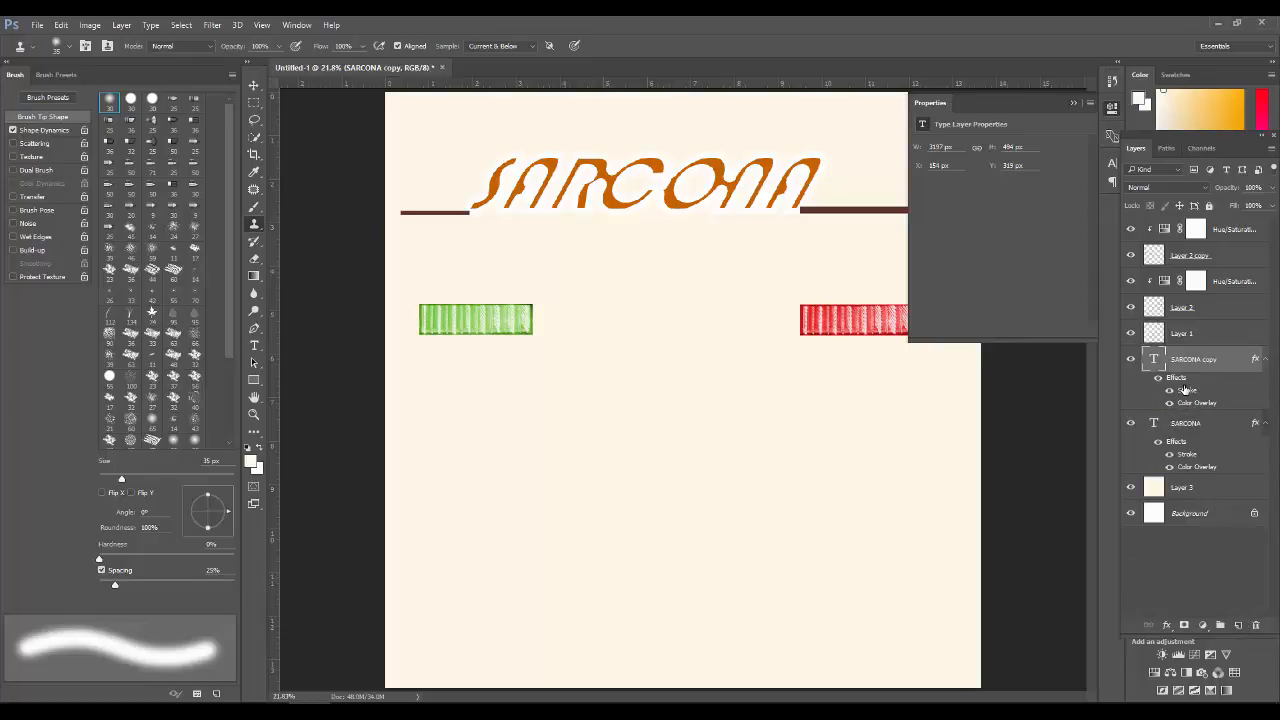
double_click(1185, 390)
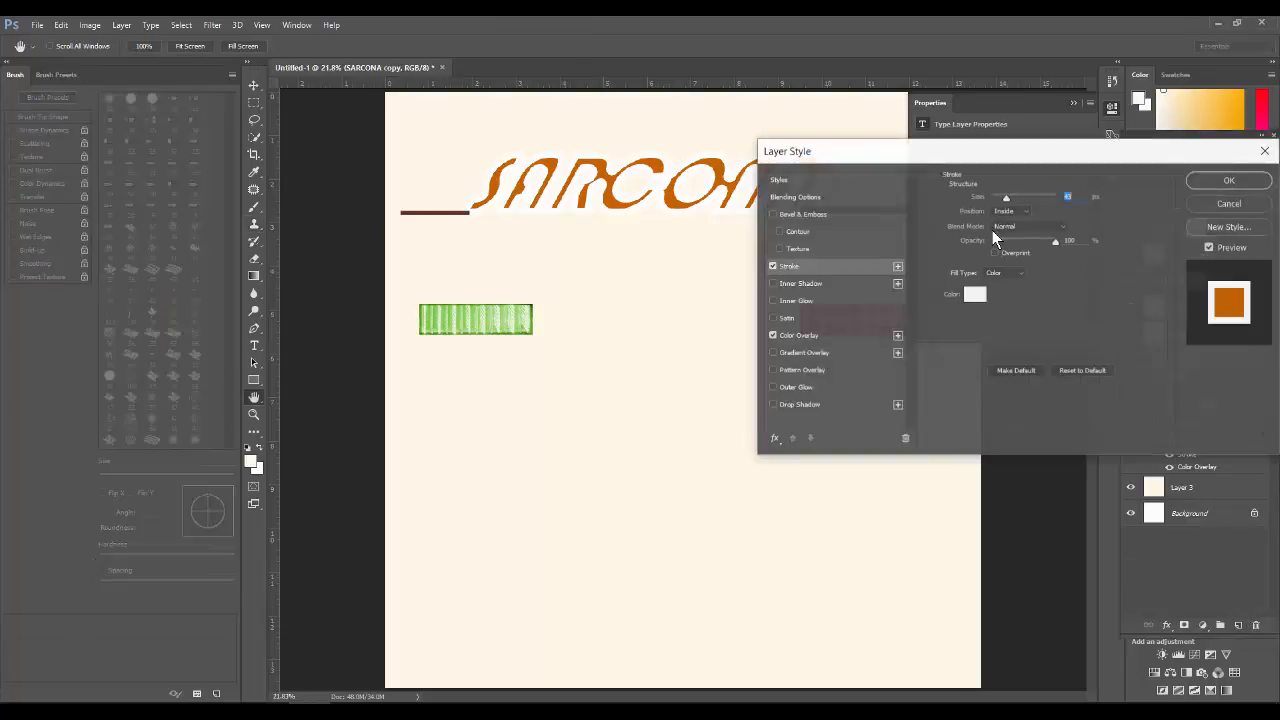
click(773, 265)
click(789, 266)
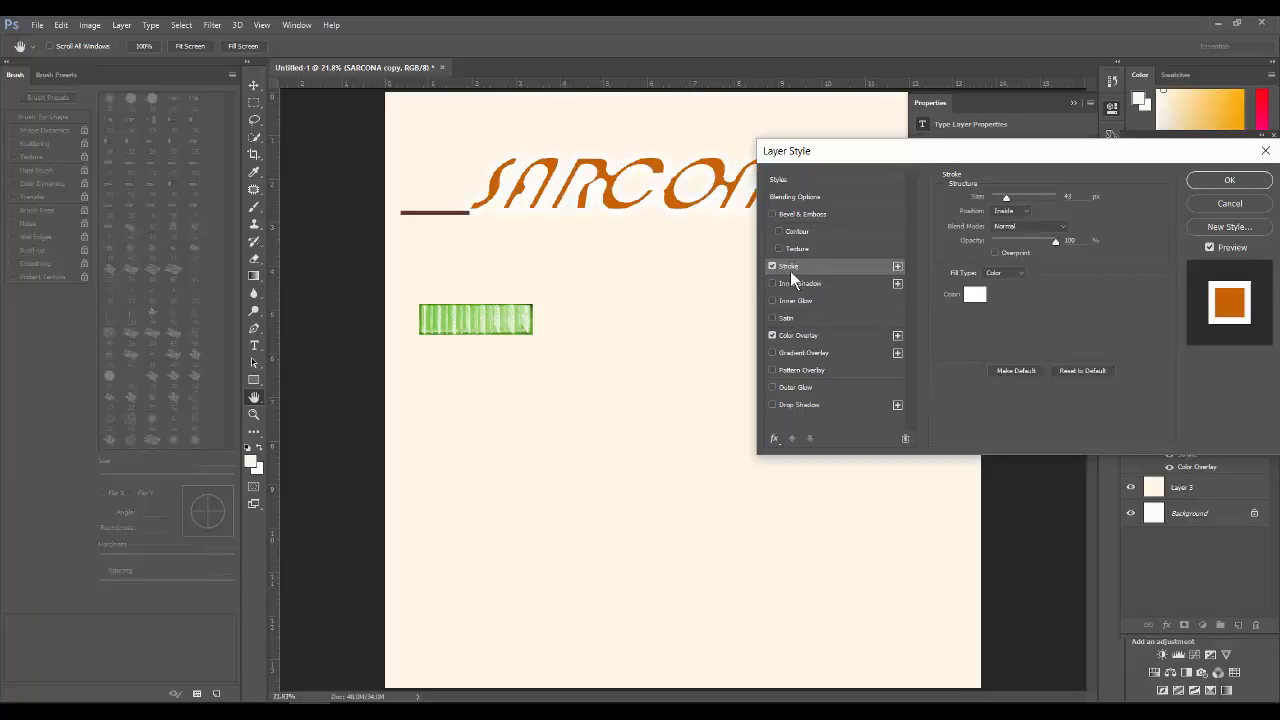
click(1011, 273)
click(1000, 284)
click(971, 294)
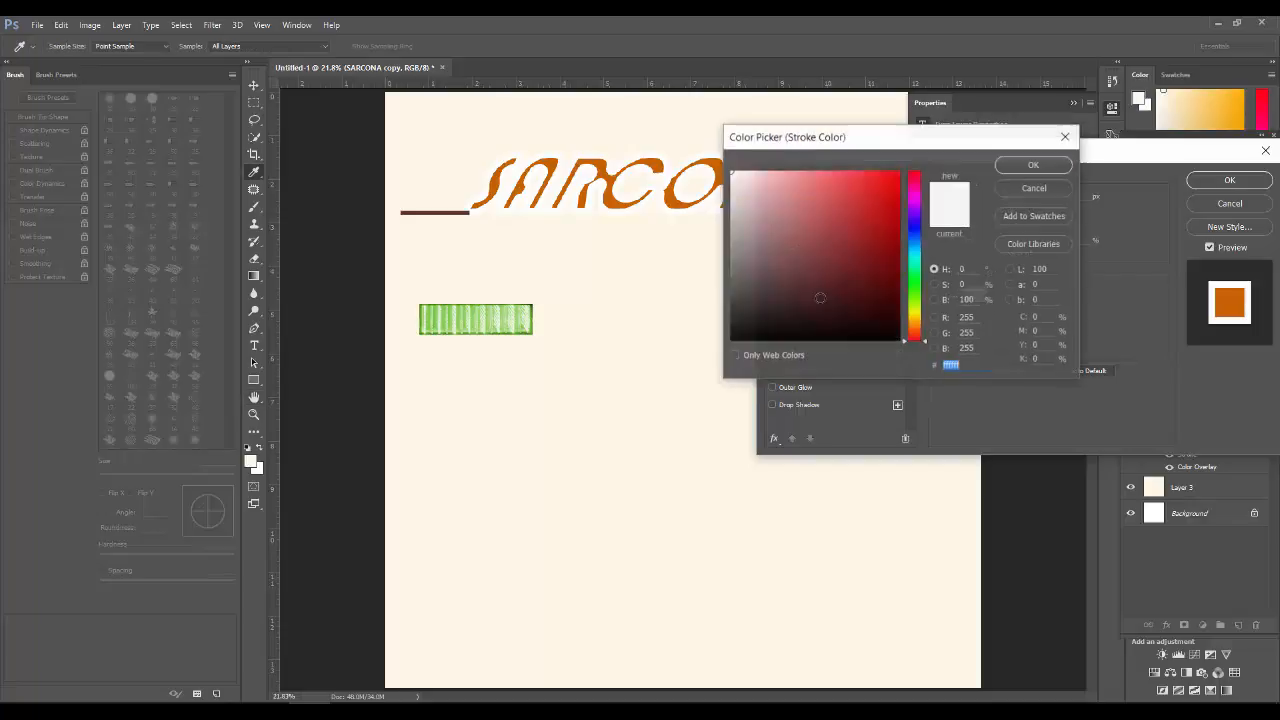
text(000000)
click(1030, 165)
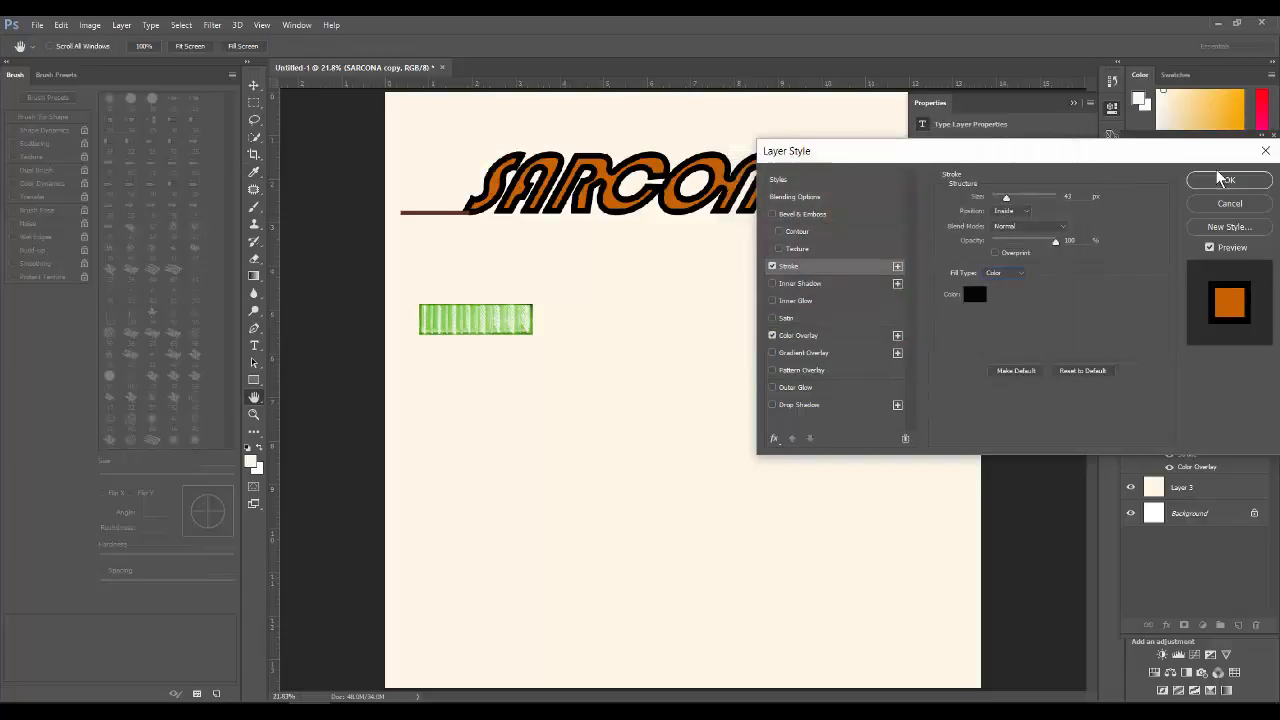
click(1226, 179)
Step: Set the copied logo text layer's Fill to 0% and hide its Color Overlay effect, leaving only the stroke
drag(1235, 208, 1008, 220)
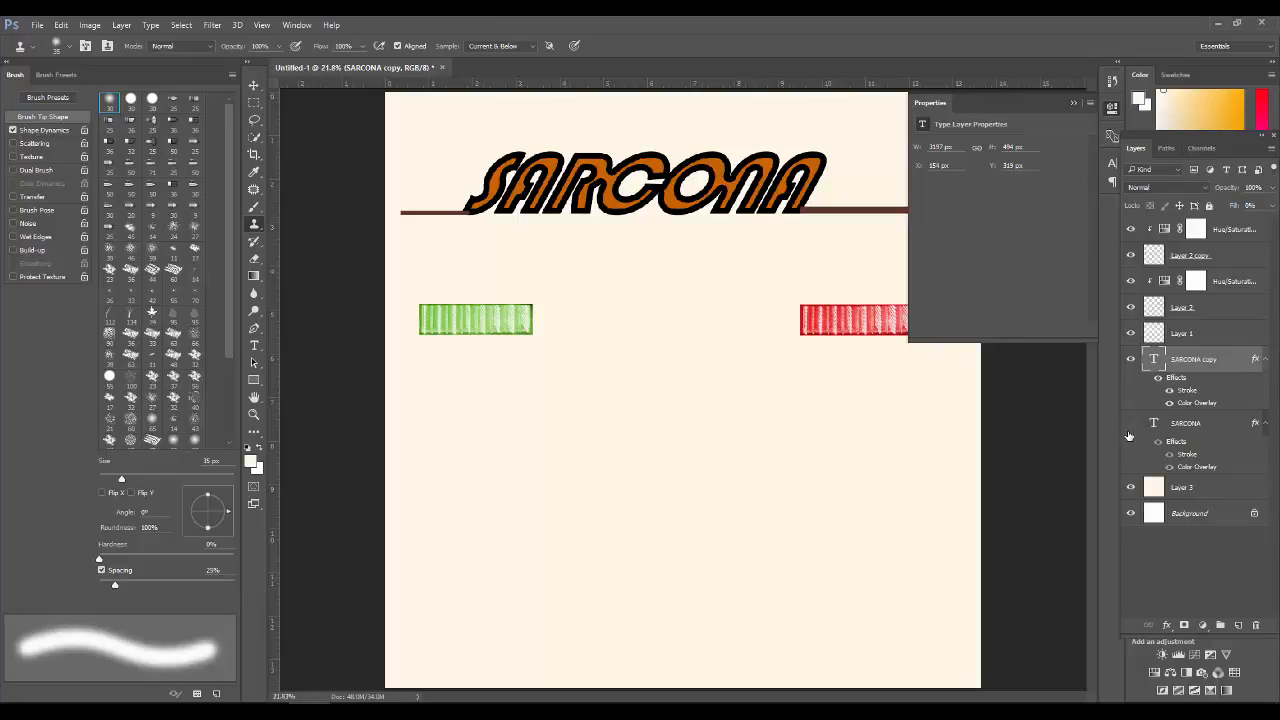
click(1131, 359)
click(1131, 359)
click(1170, 403)
drag(1228, 205, 970, 230)
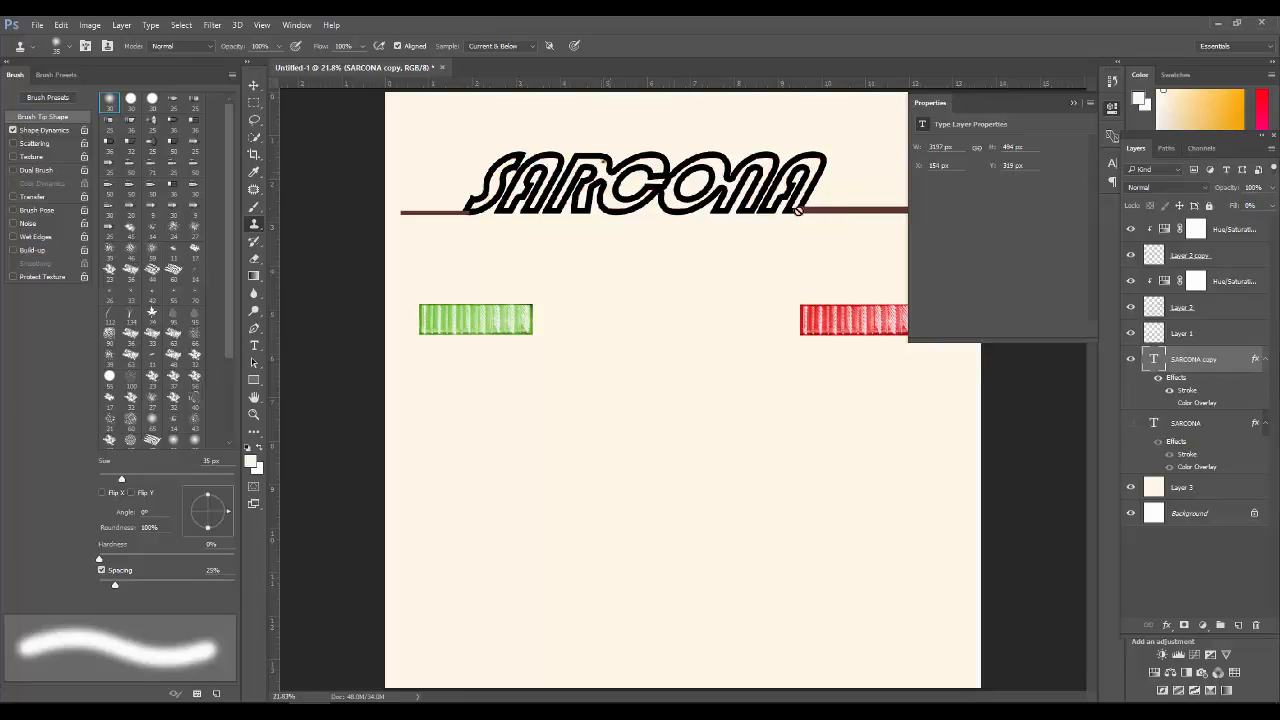
Step: Reduce the copied logo layer's black stroke to a thin outline and show the original logo text layer beneath it
ctrl+drag(571, 157, 600, 177)
key(ctrl+minus)
key(ctrl+minus)
key(ctrl+minus)
key(ctrl+minus)
key(ctrl+minus)
key(ctrl+minus)
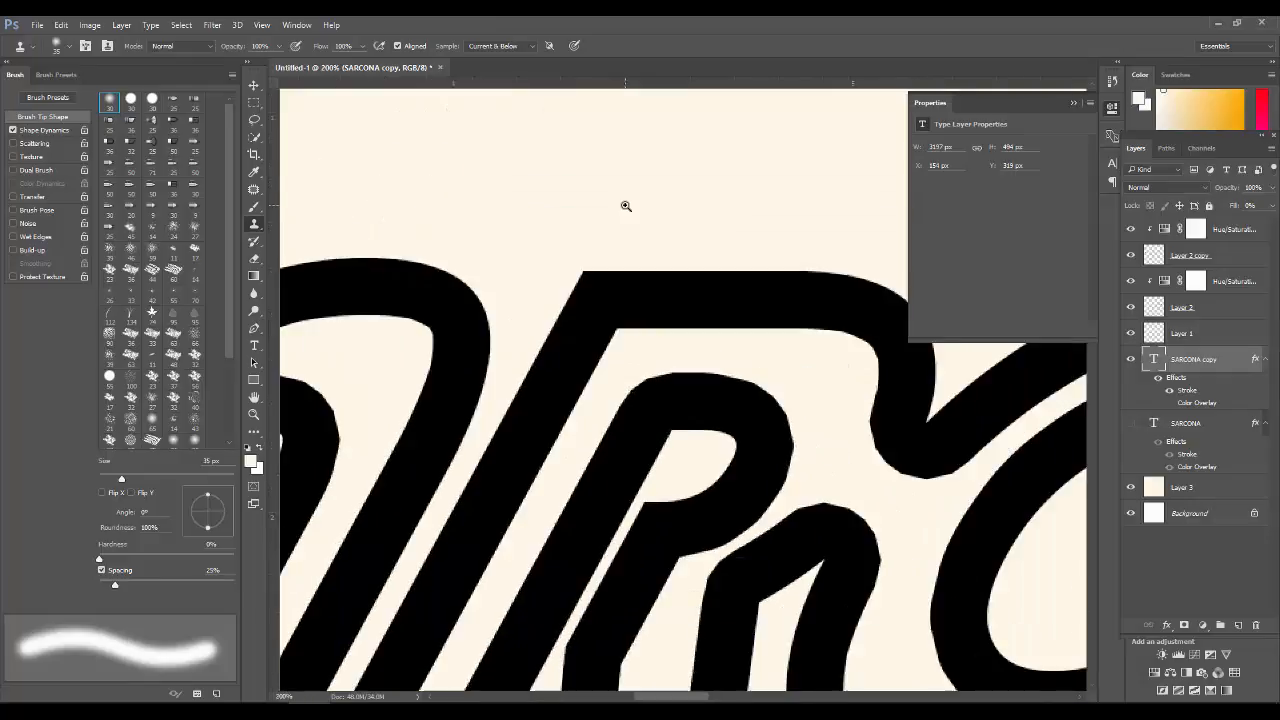
key(ctrl+minus)
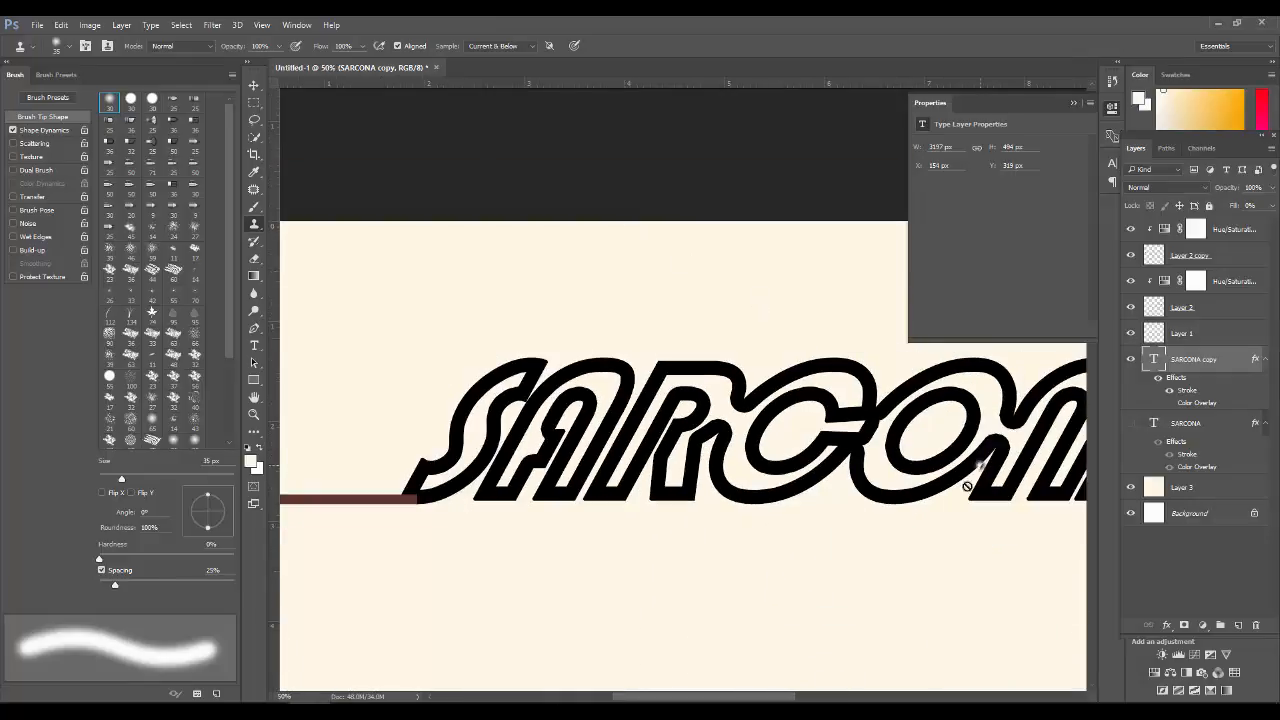
drag(877, 499, 842, 495)
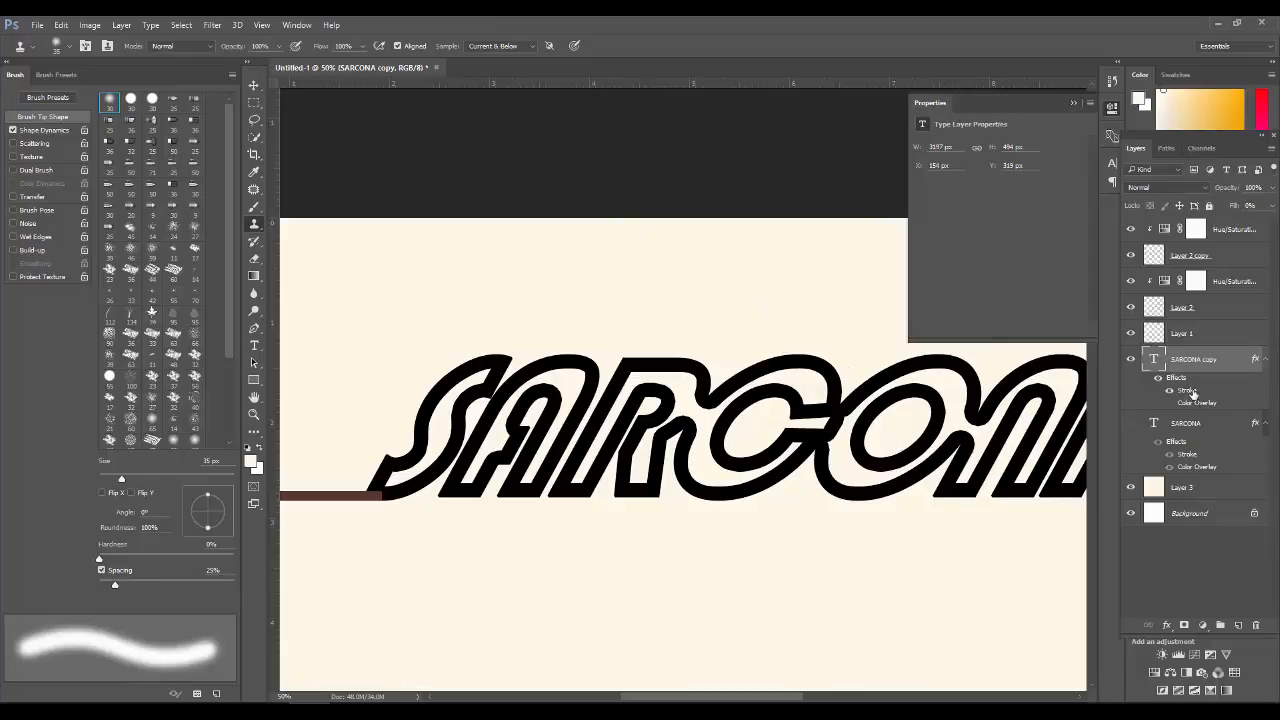
double_click(1192, 393)
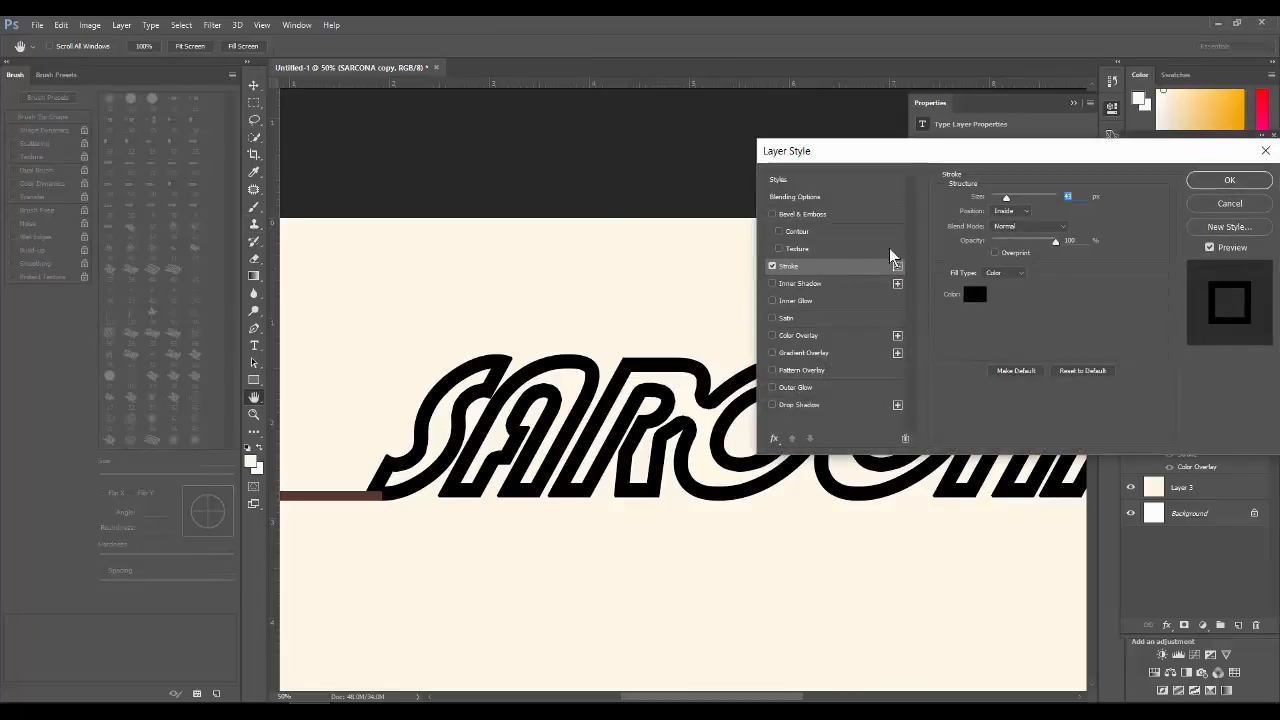
drag(1005, 199, 999, 198)
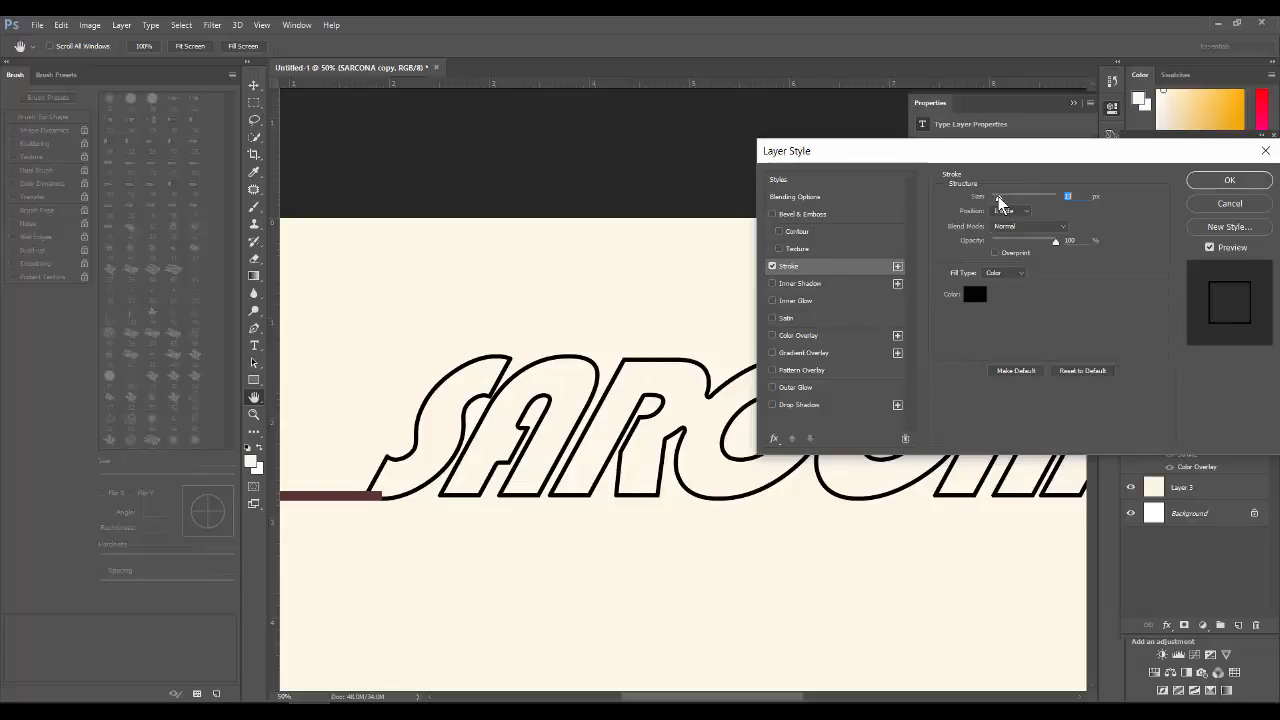
click(1204, 181)
click(1131, 425)
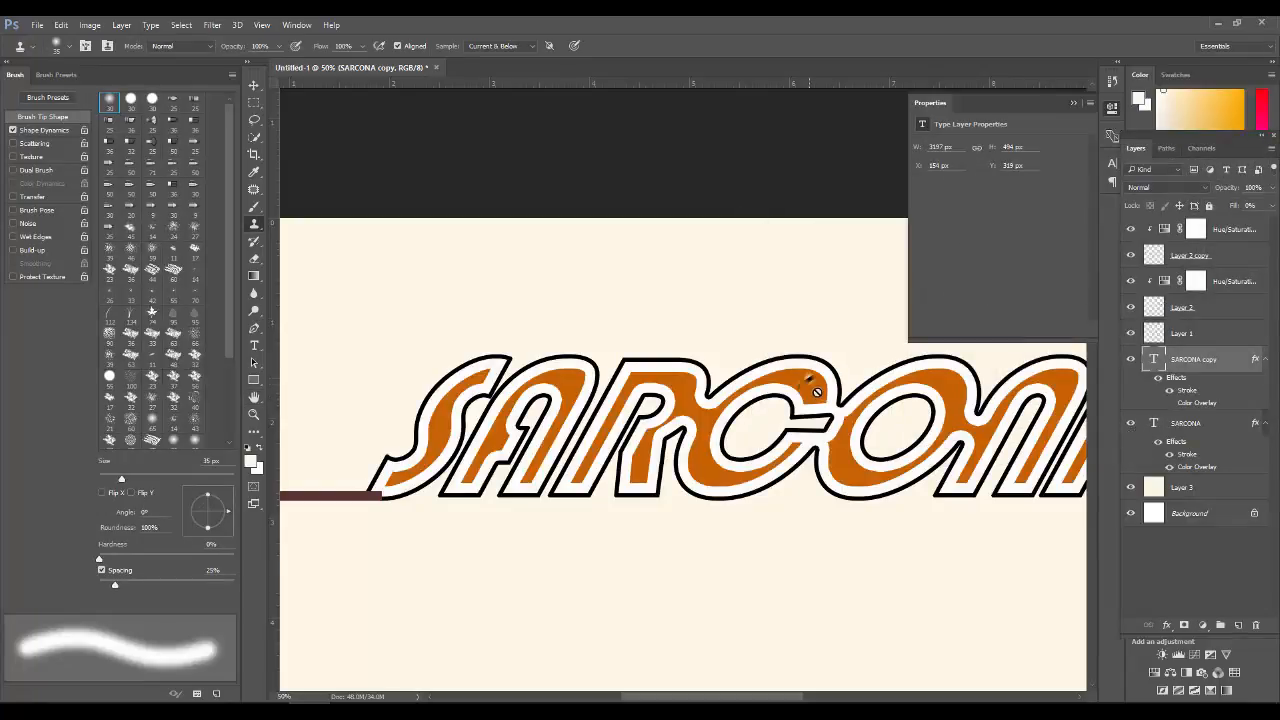
mouse_move(928, 452)
mouse_down()
mouse_move(684, 449)
mouse_move(948, 444)
mouse_up()
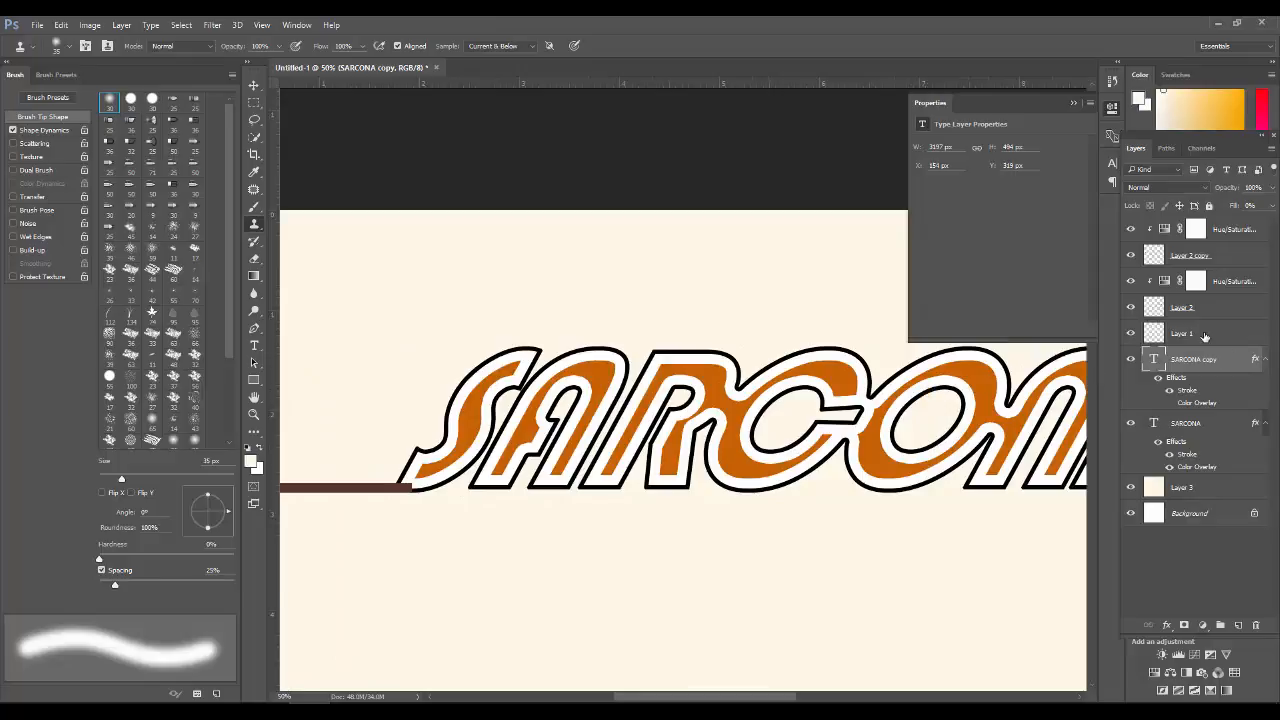
Step: Recolor the horizontal lines on Layer 1 with black as the default foreground color
click(1203, 336)
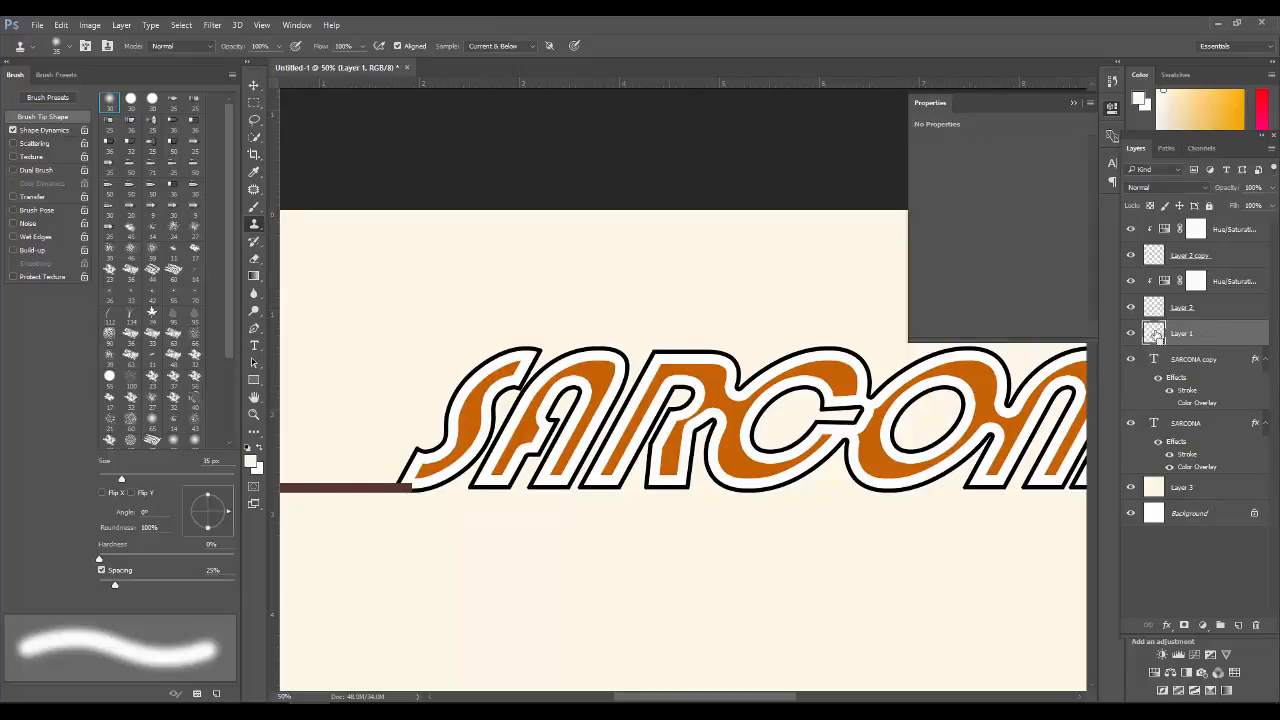
key(d)
ctrl+click(1155, 335)
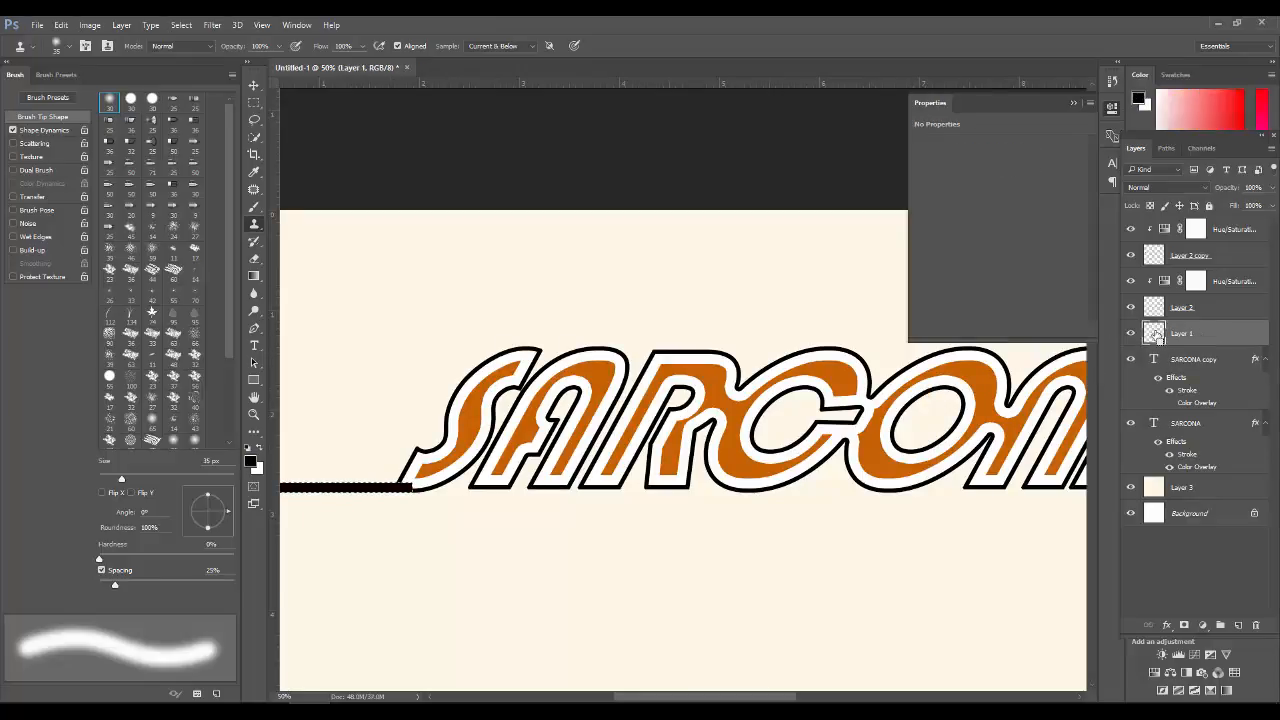
Step: Scale the line before the logo to about 47% height, align it with the lettering's bottom outline, and deselect it
drag(600, 566, 797, 568)
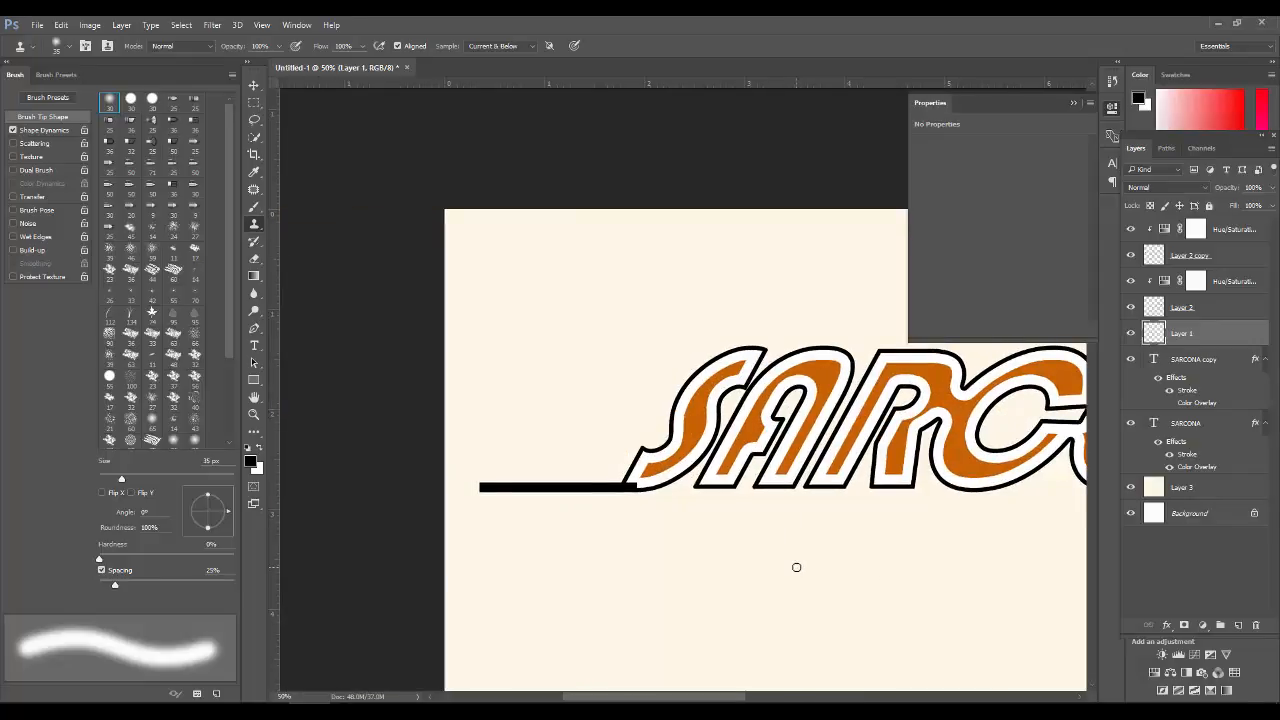
key(m)
drag(674, 450, 440, 529)
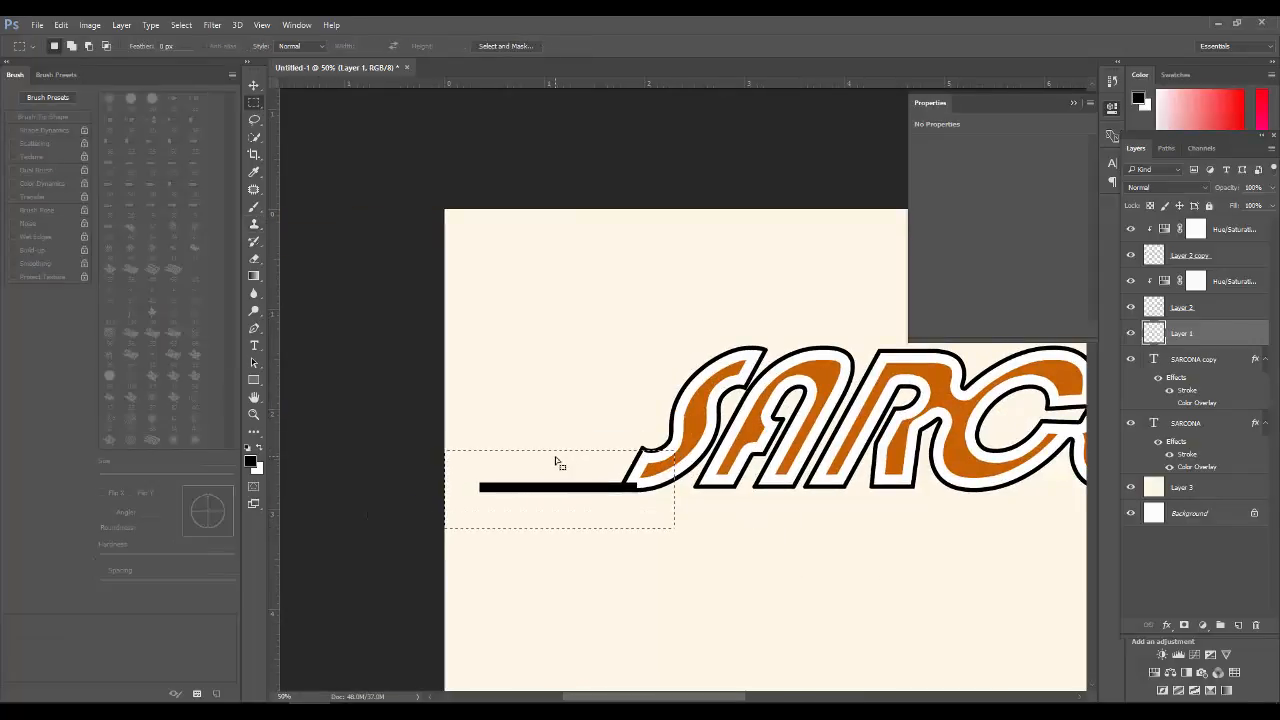
key(ctrl+t)
alt+drag(560, 450, 560, 471)
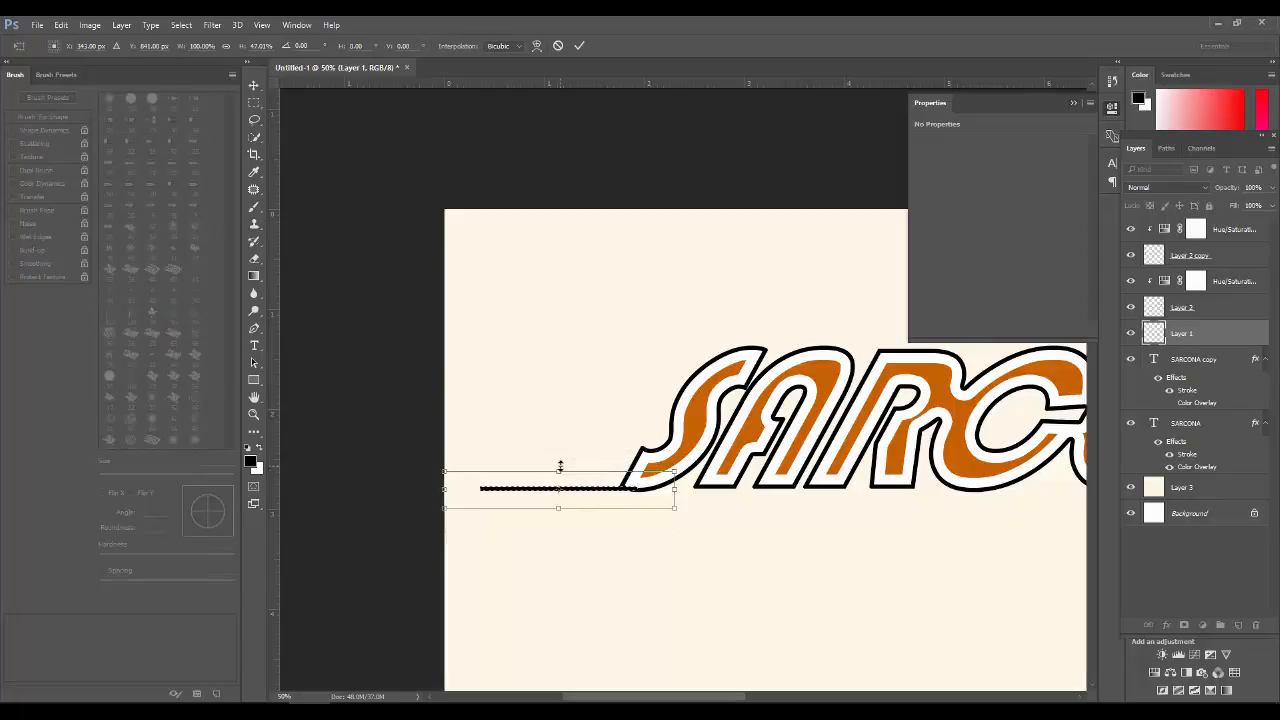
key(Left)
key(Down)
key(Down)
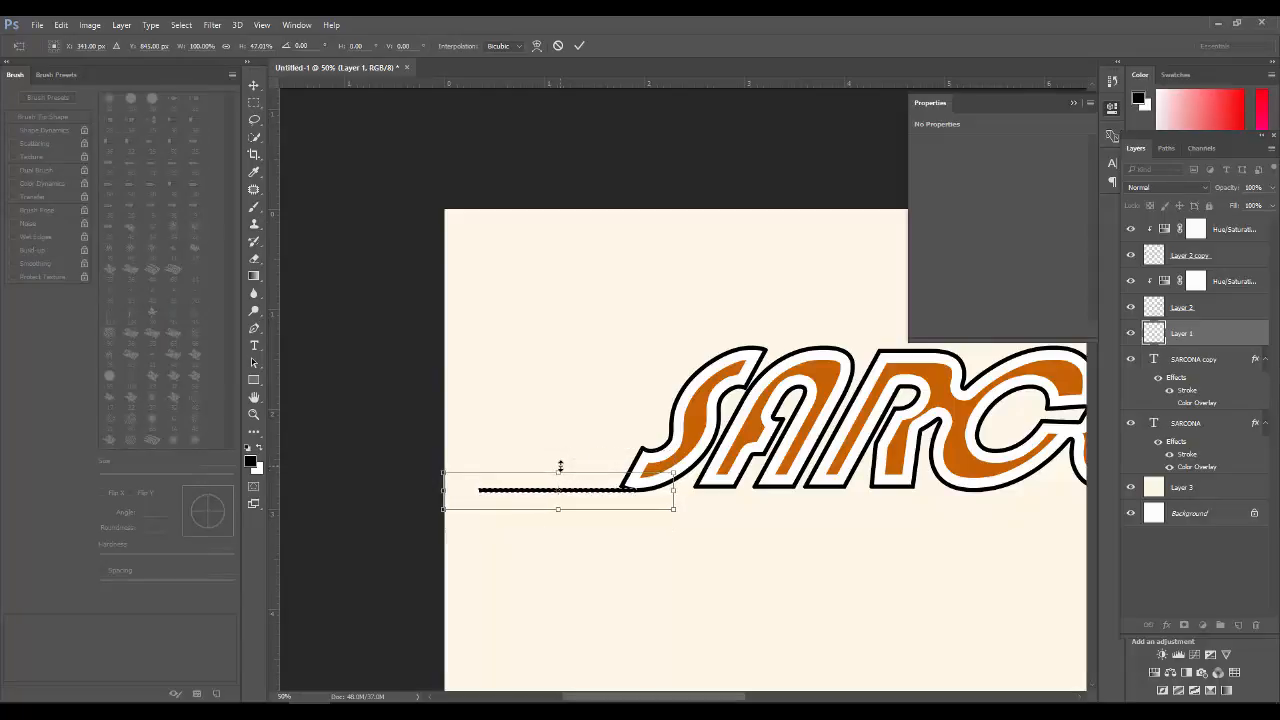
key(Return)
key(ctrl+d)
Step: Scale the line after the logo to about 34% height and lower it to meet the last letter's bottom outline
drag(919, 529, 697, 529)
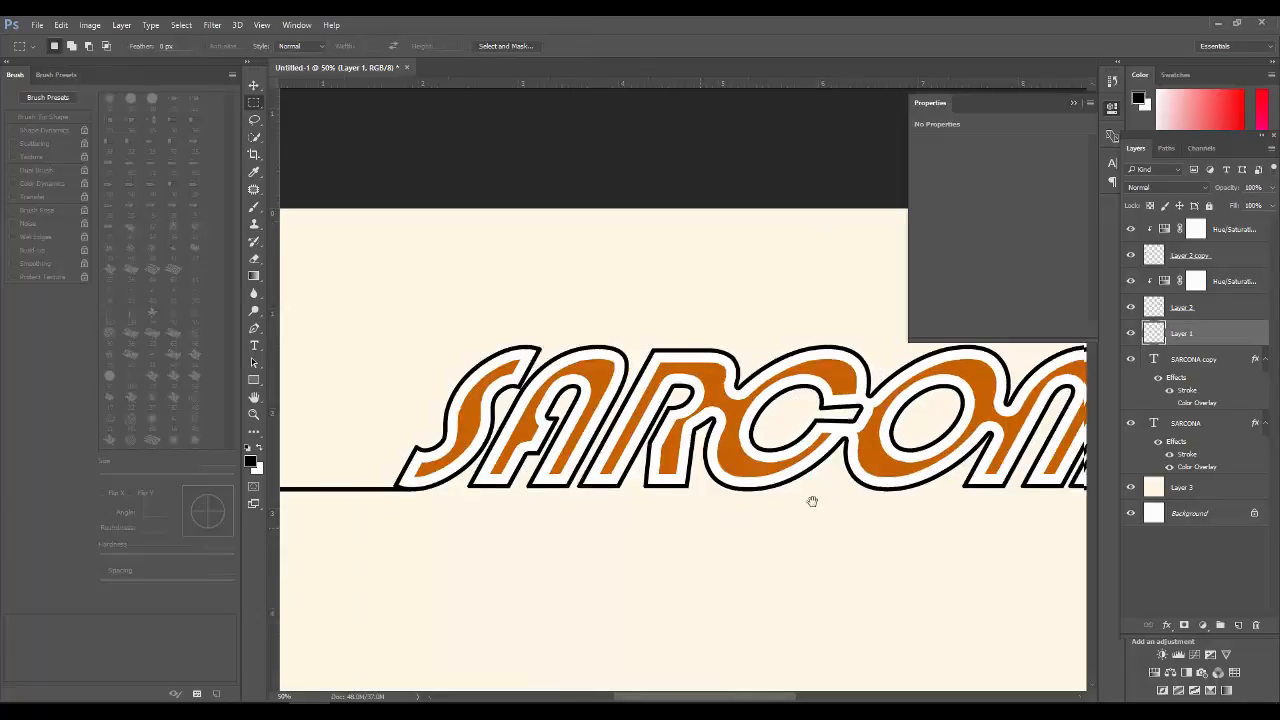
drag(1042, 486, 580, 486)
drag(711, 466, 966, 530)
key(ctrl+t)
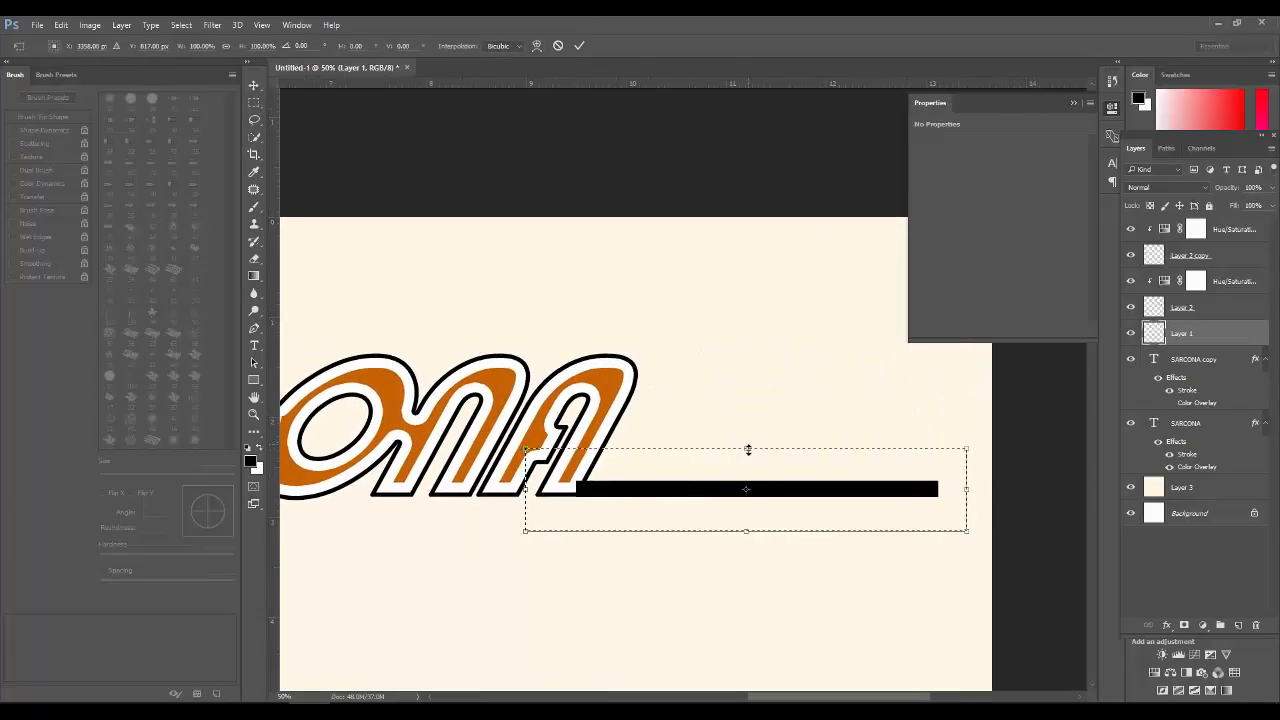
alt+drag(748, 450, 748, 471)
key(Down)
key(Down)
key(Down)
key(Down)
key(Down)
key(Down)
key(Down)
key(Down)
key(Down)
key(Down)
key(Down)
key(Down)
key(Down)
key(Down)
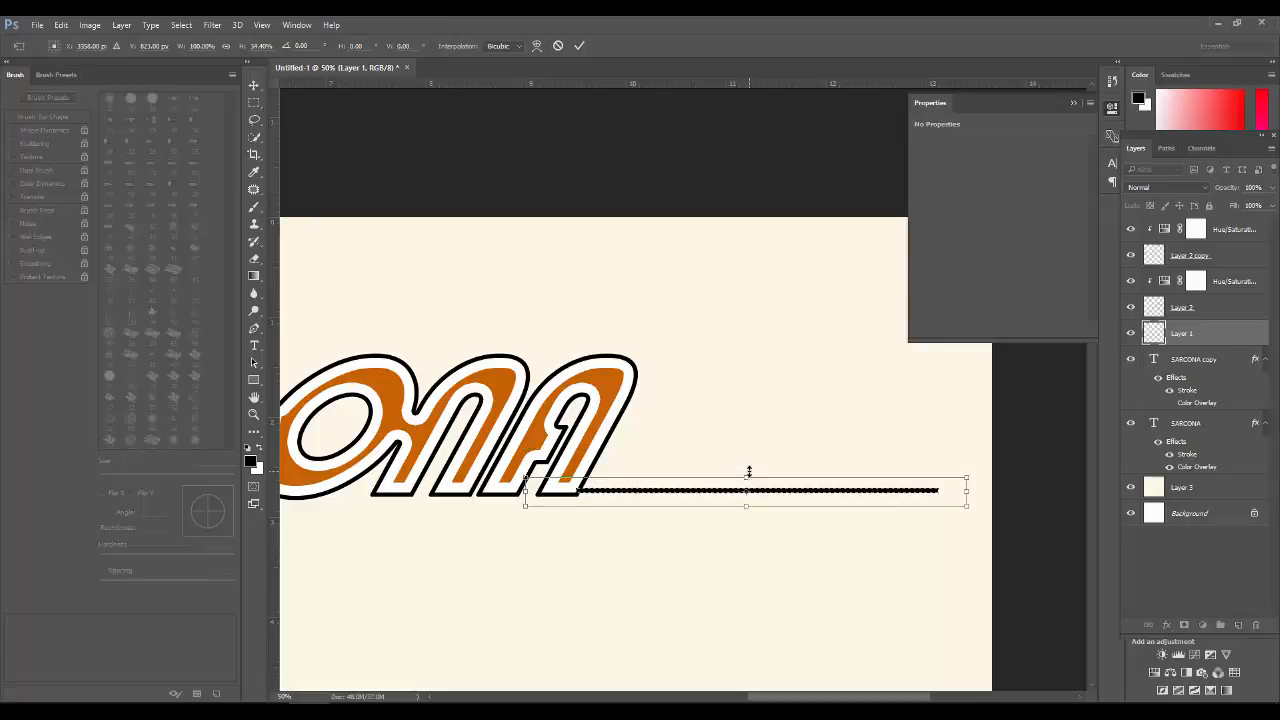
key(Return)
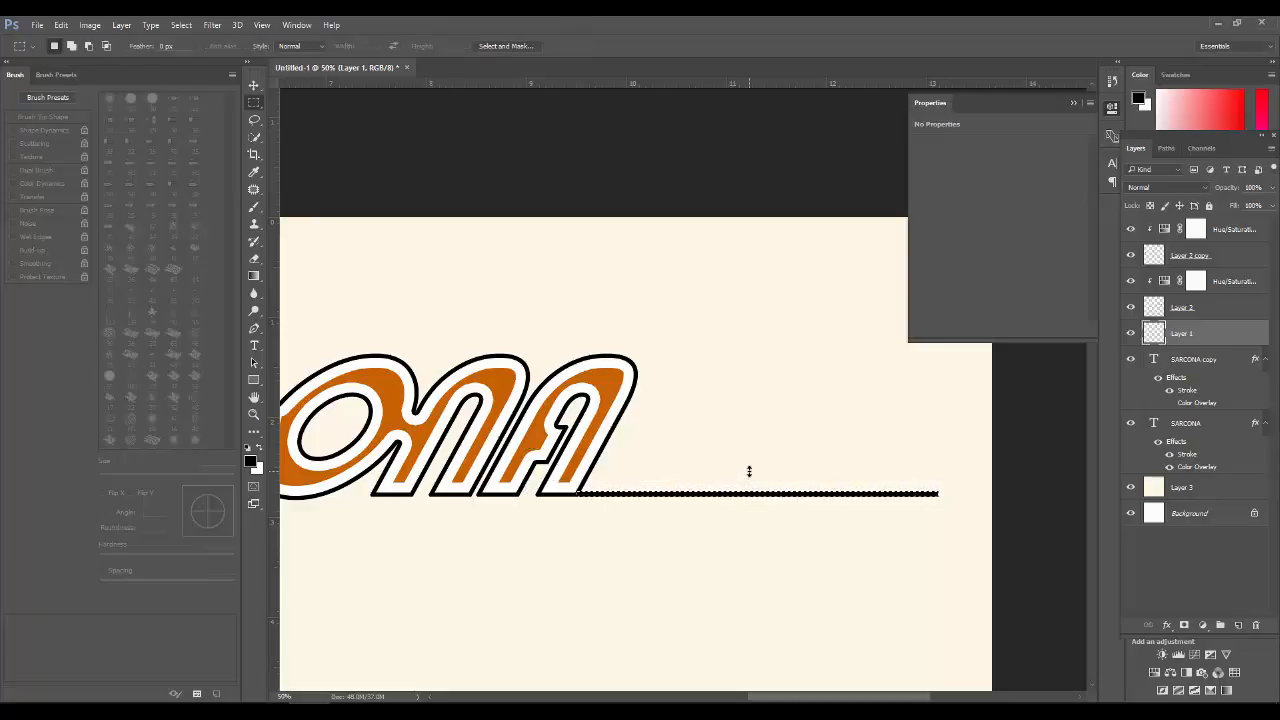
Step: Try other fonts on both logo text layers together, including Berlin Sans FB Demi, Blackadder ITC and Blackoak Std
key(ctrl+0)
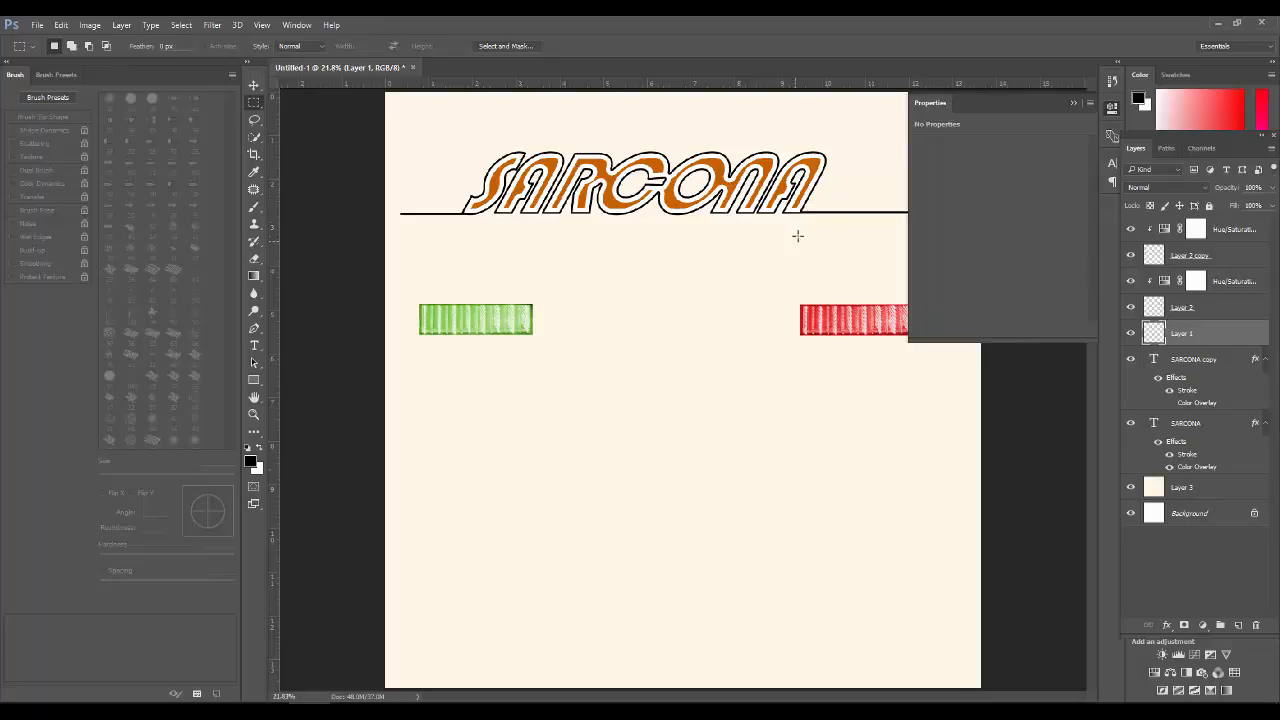
alt+scroll(669, 182, up, 2)
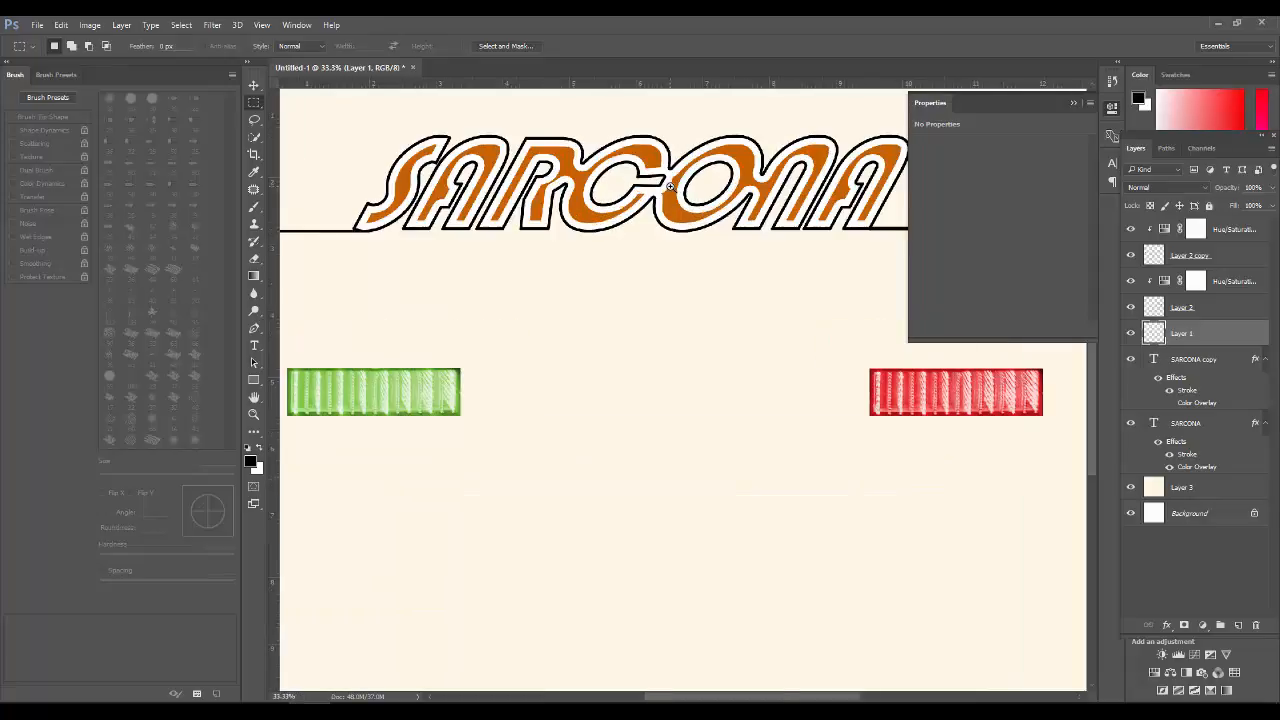
drag(676, 207, 741, 387)
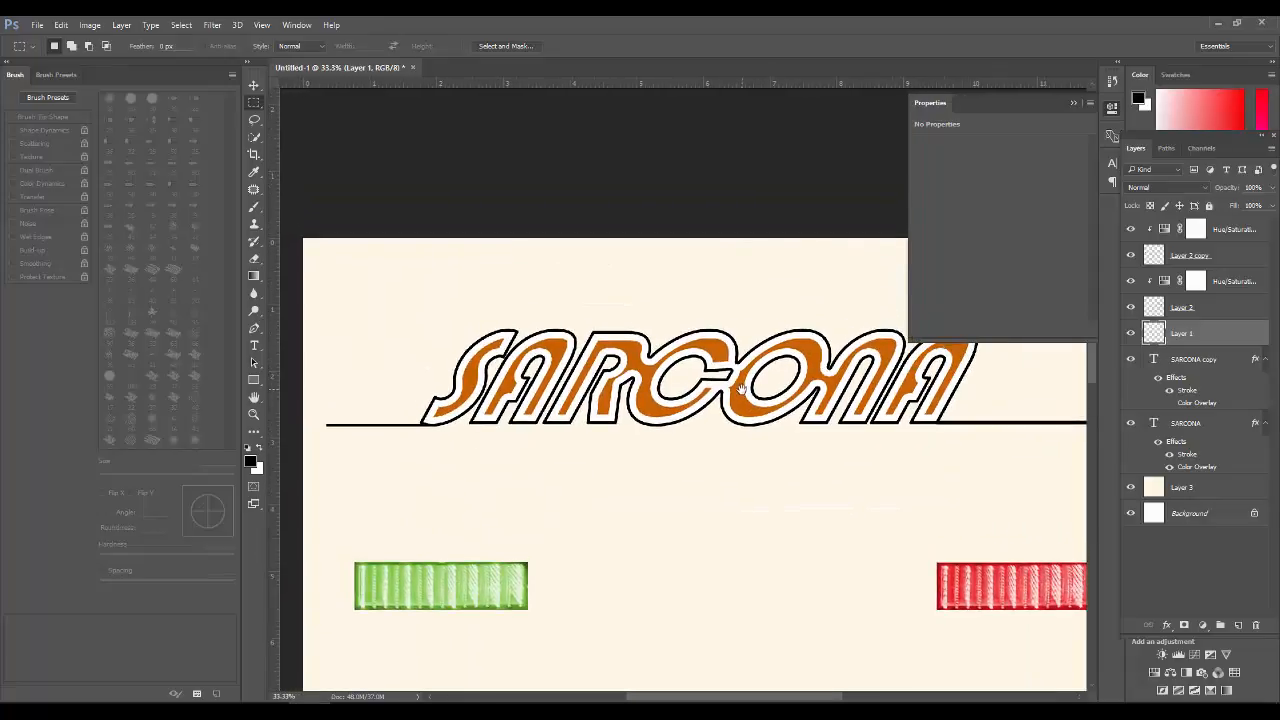
click(1186, 366)
shift+click(1200, 428)
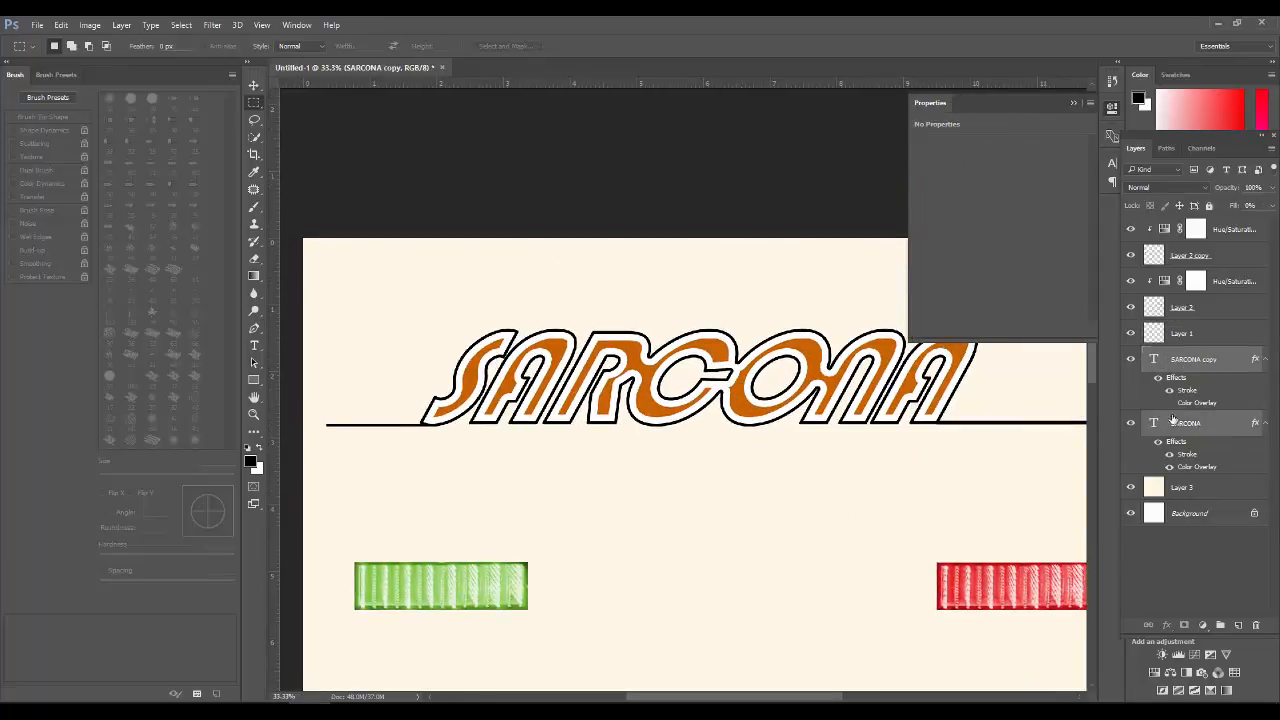
key(t)
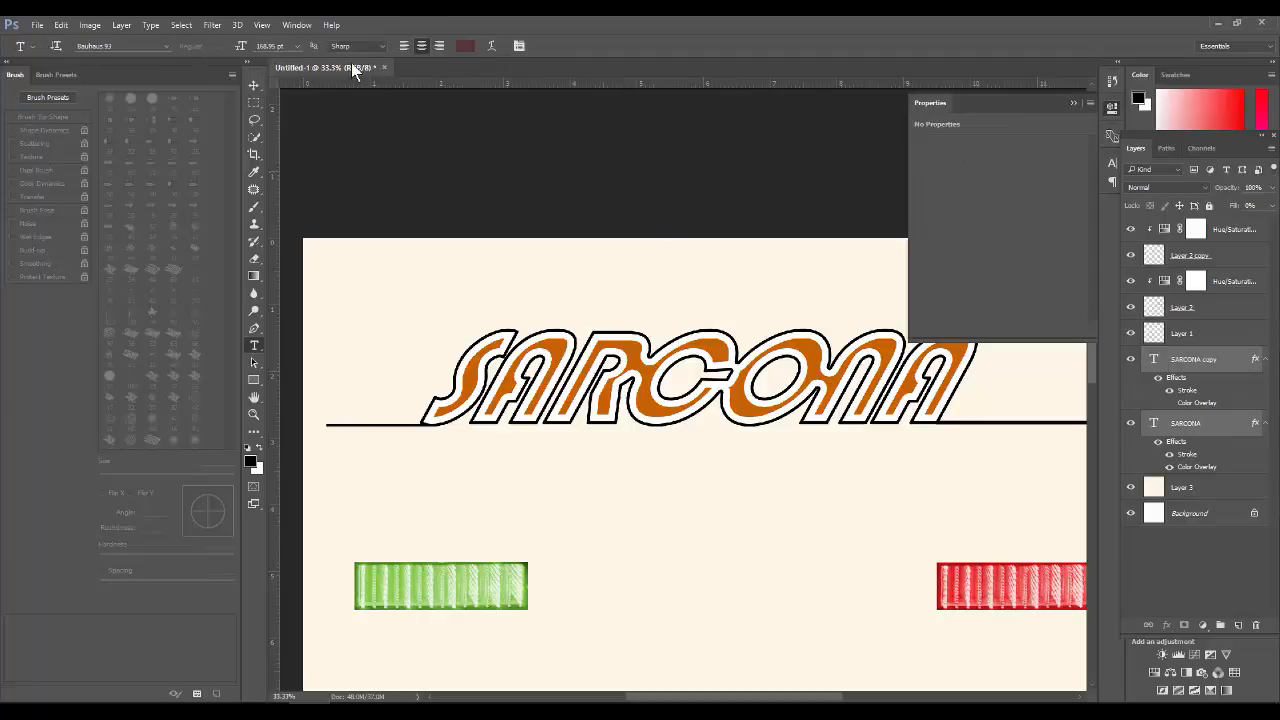
click(147, 46)
key(Down)
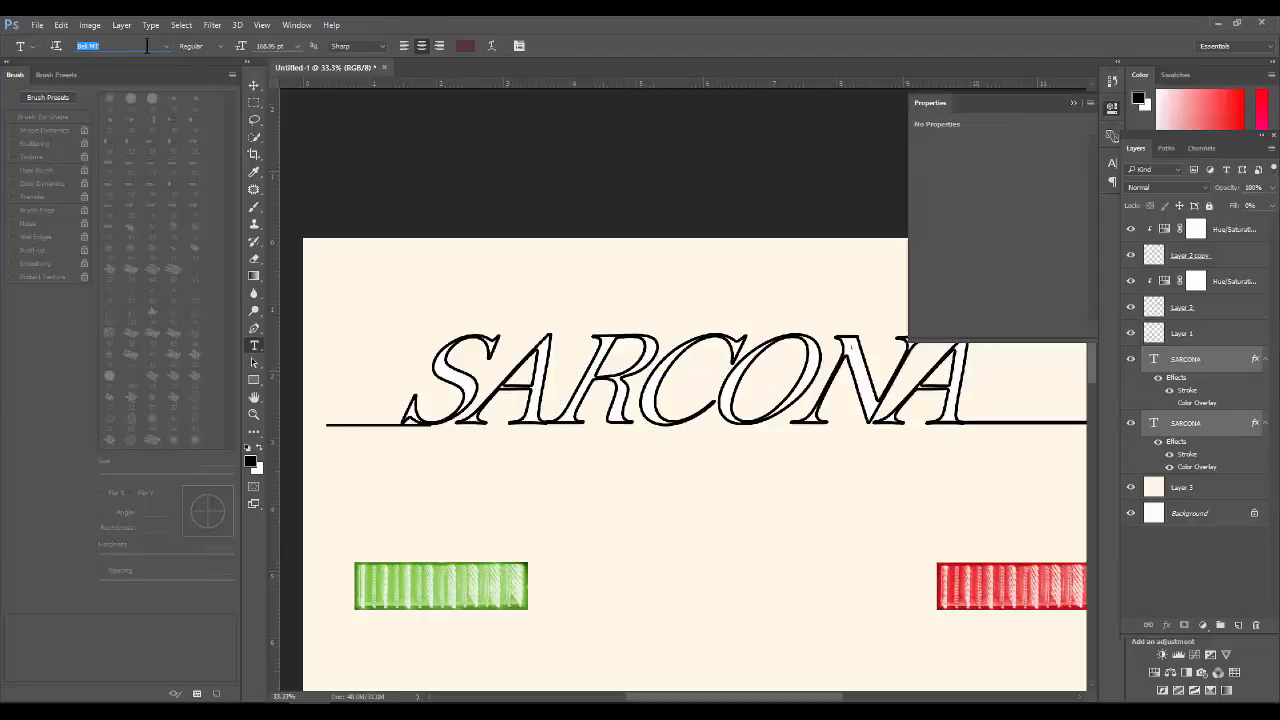
key(Down)
key(Down)
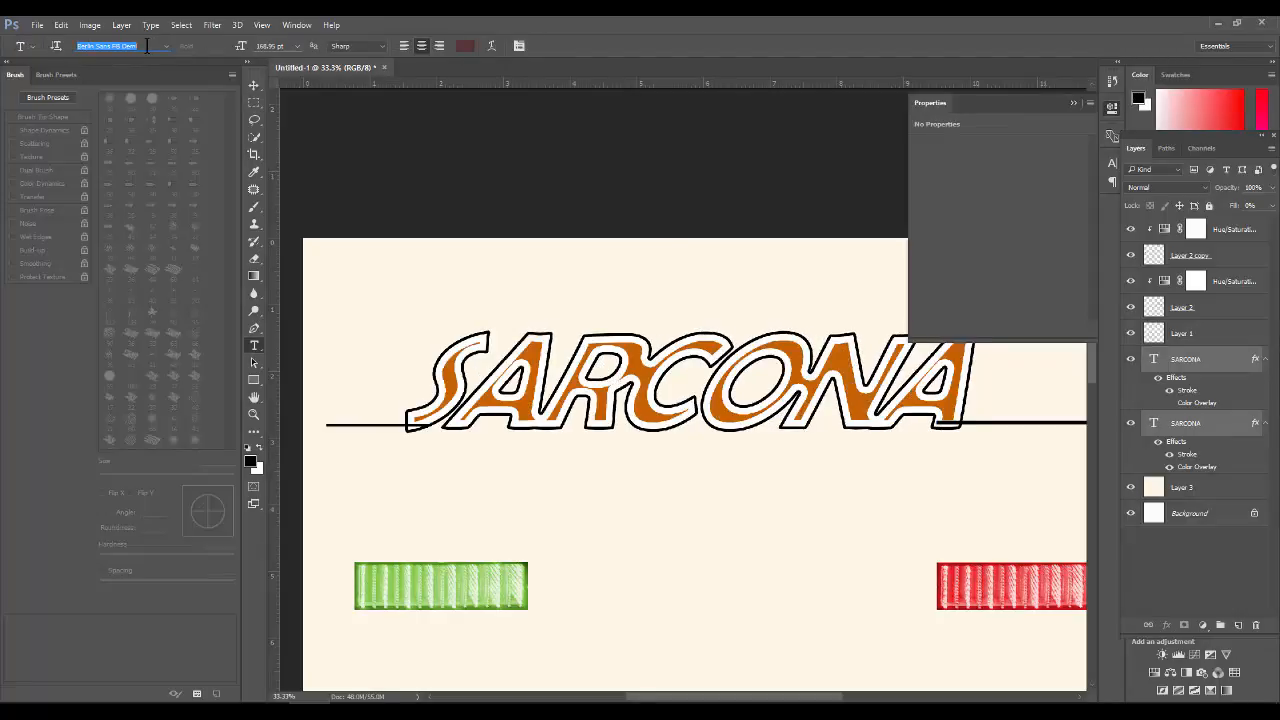
key(Down)
key(Down)
key(Down)
key(Down)
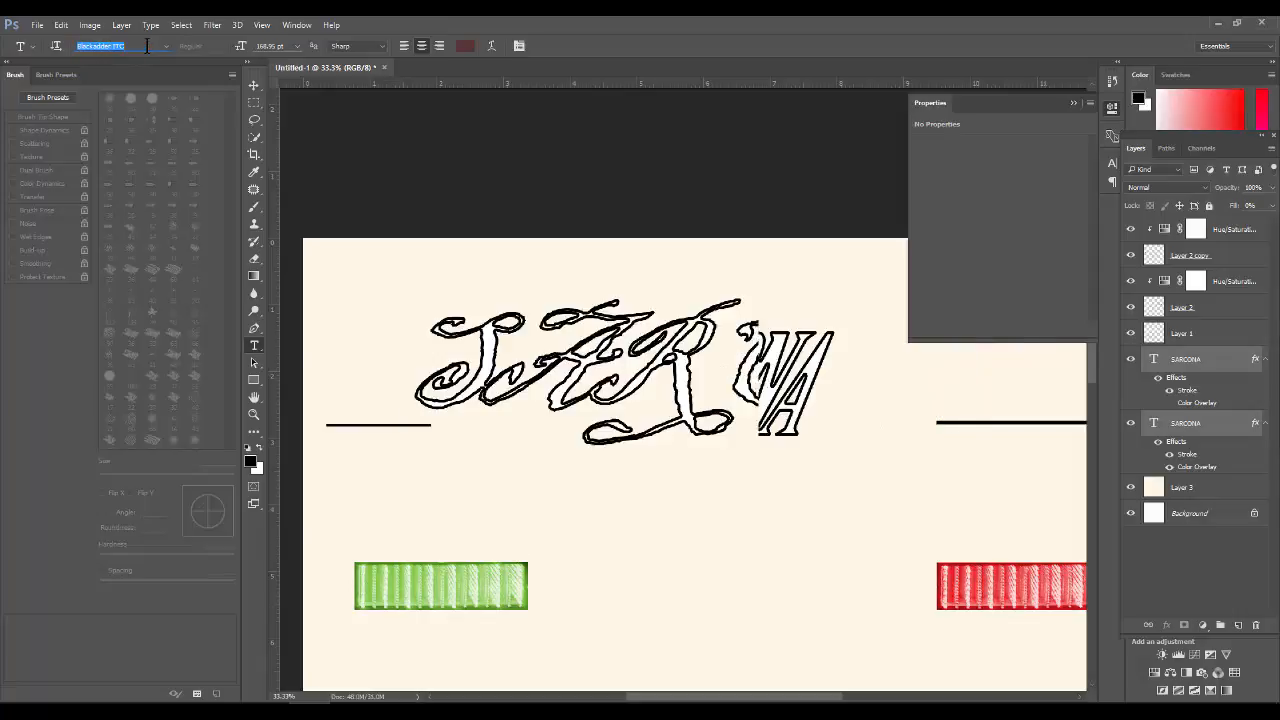
key(Down)
key(Up)
key(Up)
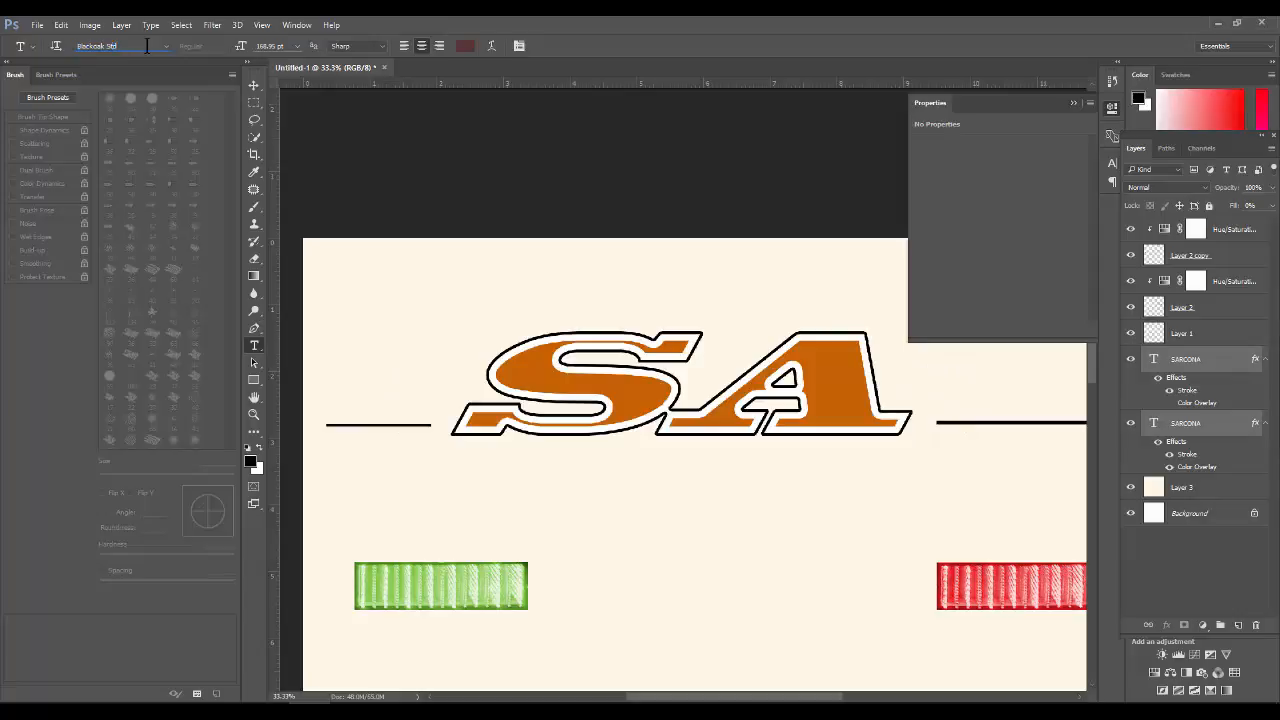
Step: Return both logo text layers to the Bauhaus 93 font
key(Up)
key(Up)
key(Up)
key(Up)
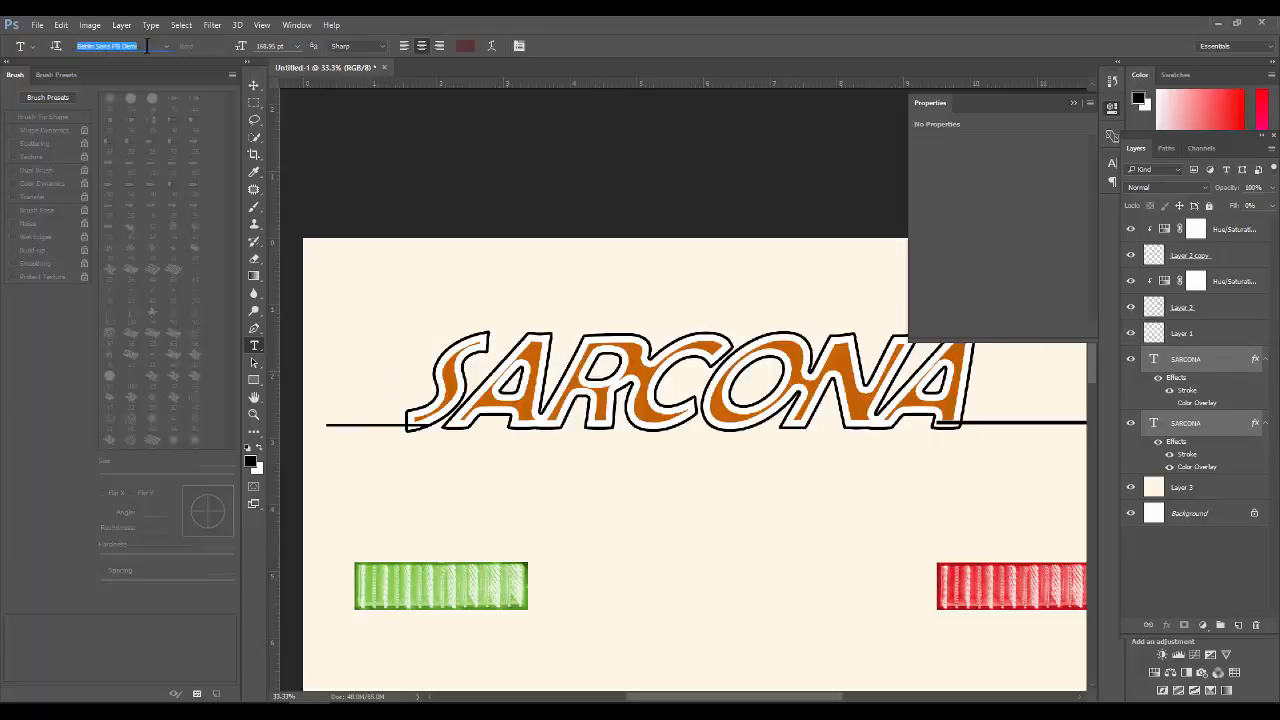
key(Up)
key(Down)
key(Up)
key(Up)
key(Up)
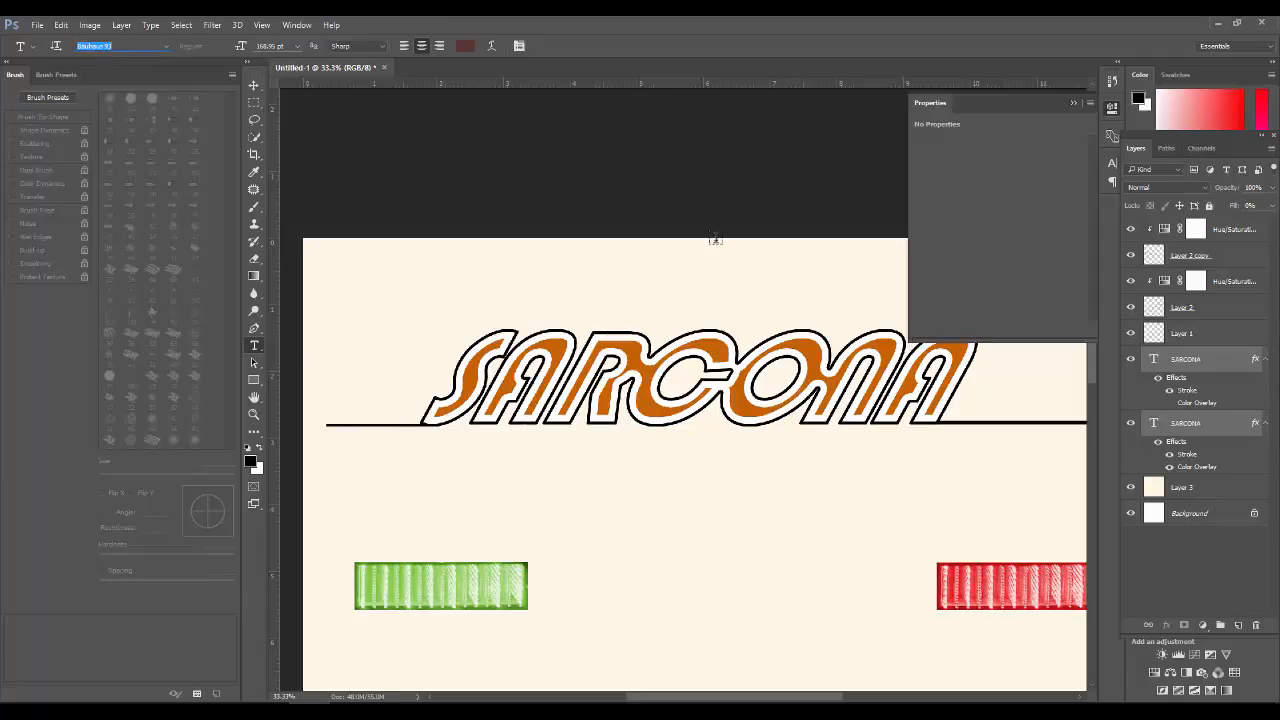
click(1188, 605)
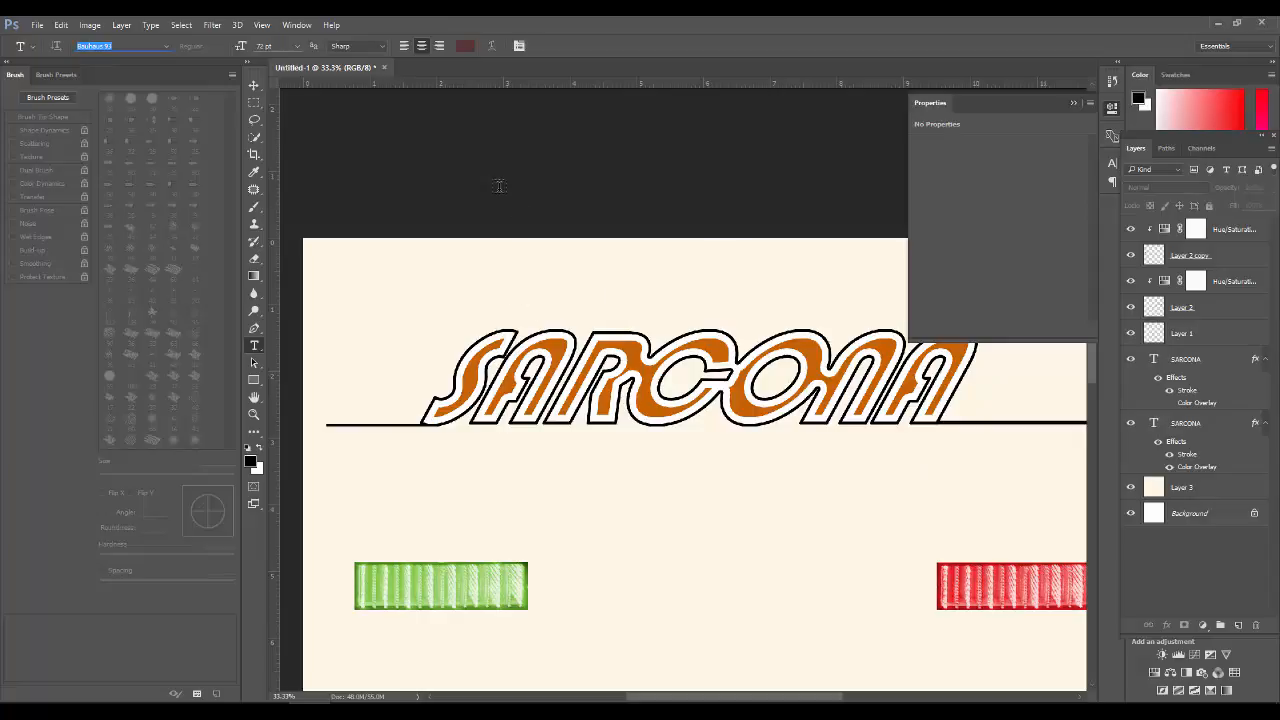
text(v)
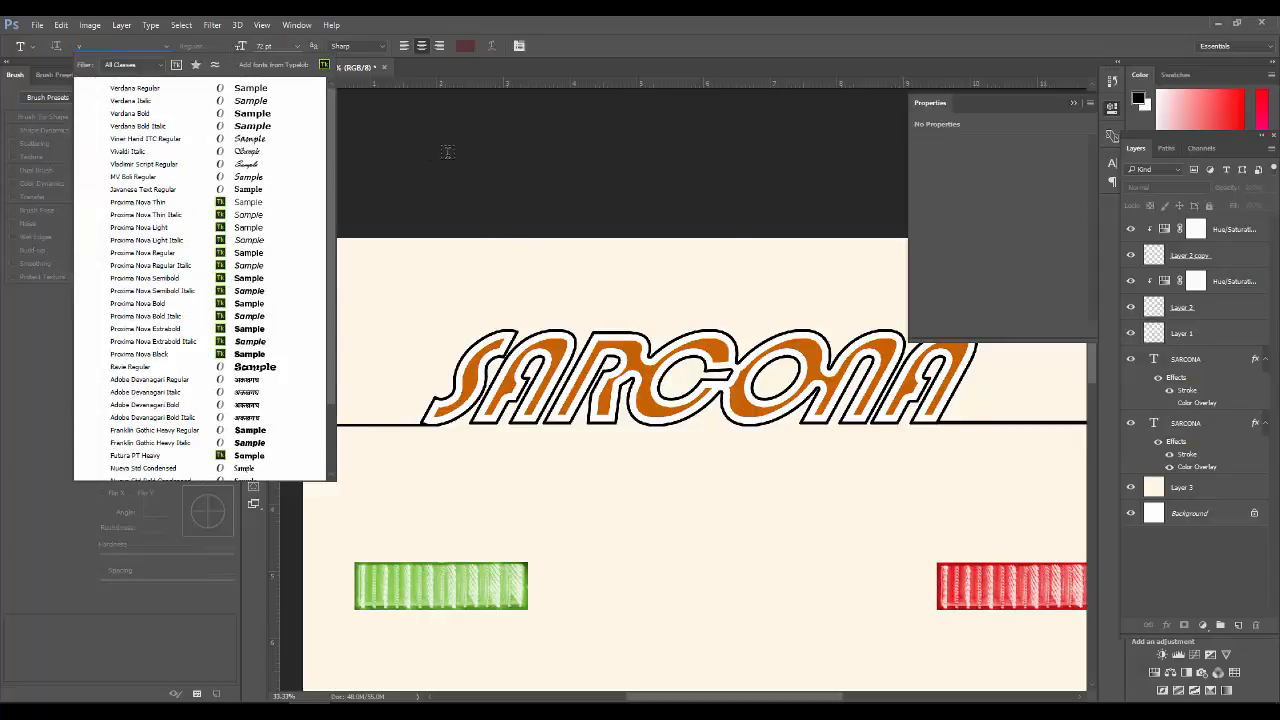
key(ctrl+z)
click(253, 83)
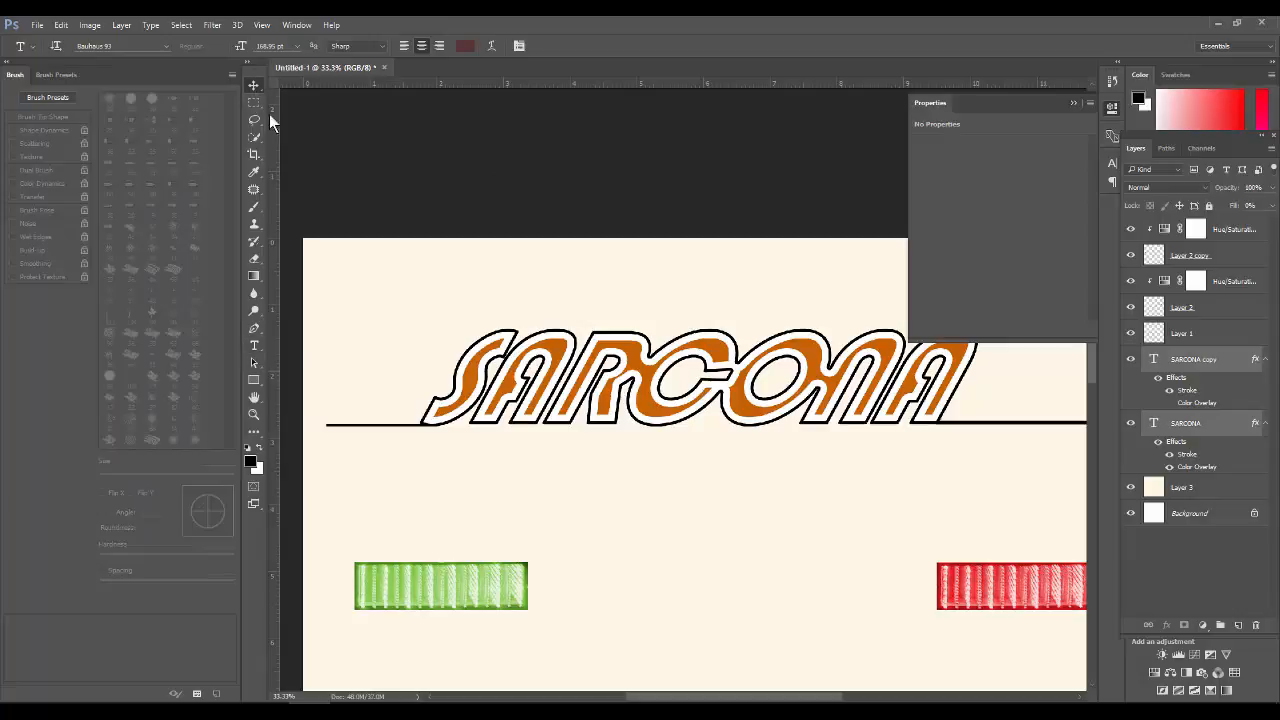
Step: Draw a circle about 747 px in diameter in the empty area below the green light panel and fill it orange
key(ctrl+0)
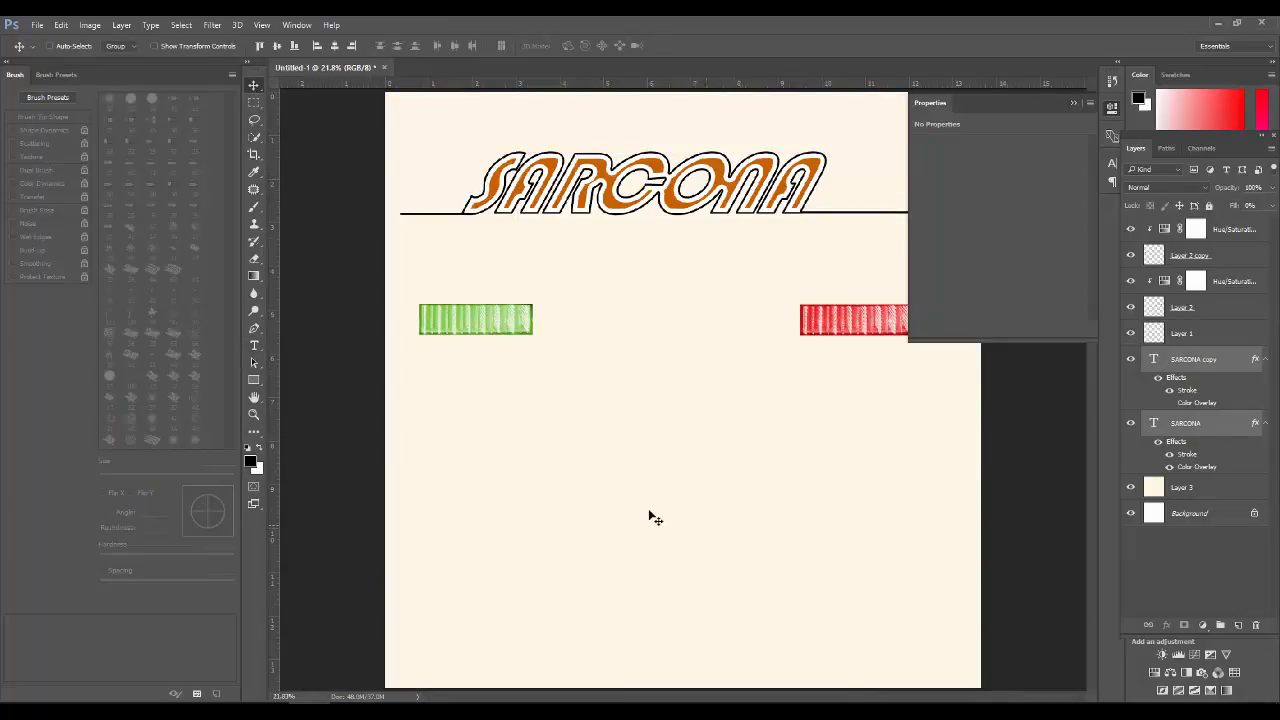
click(253, 102)
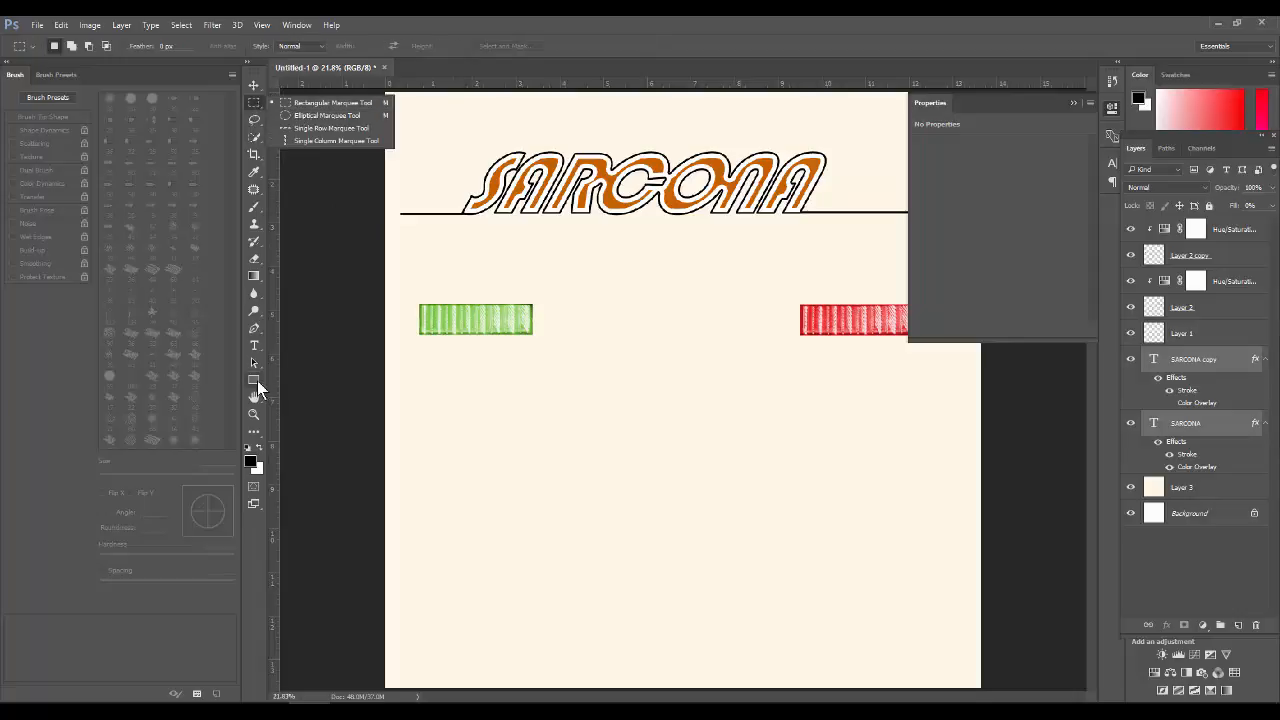
click(256, 384)
click(324, 402)
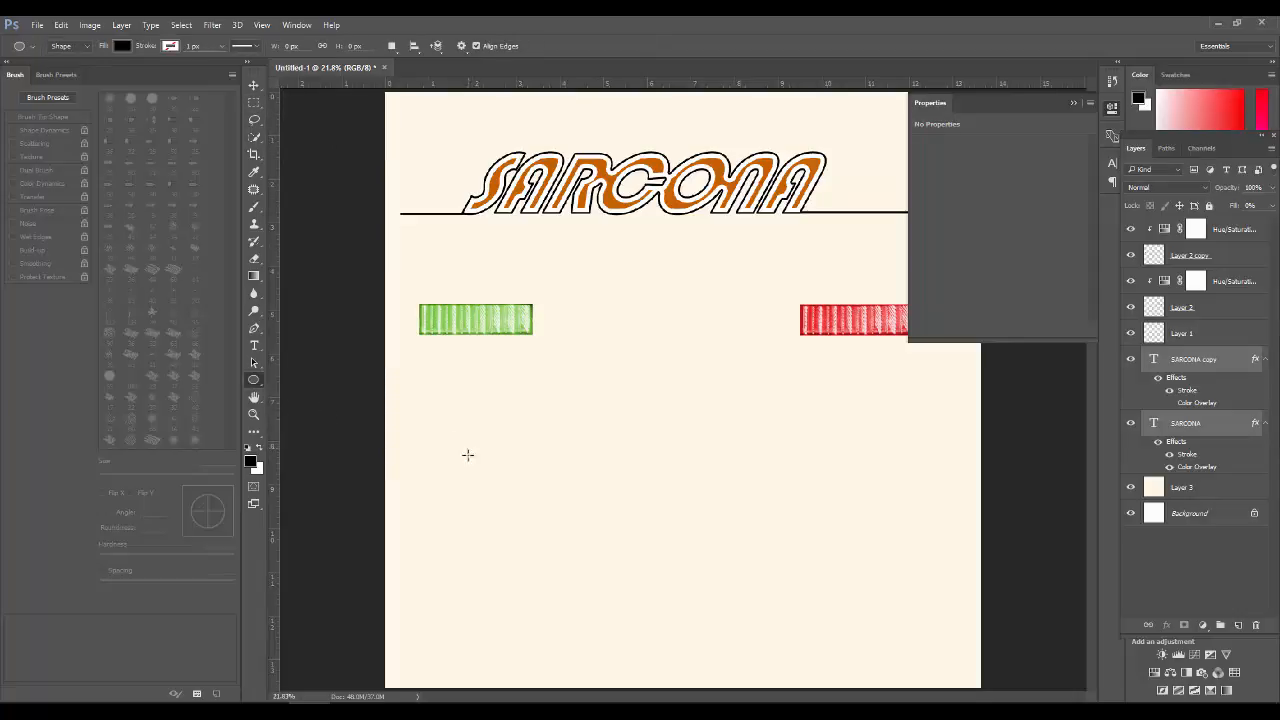
drag(467, 455, 577, 557)
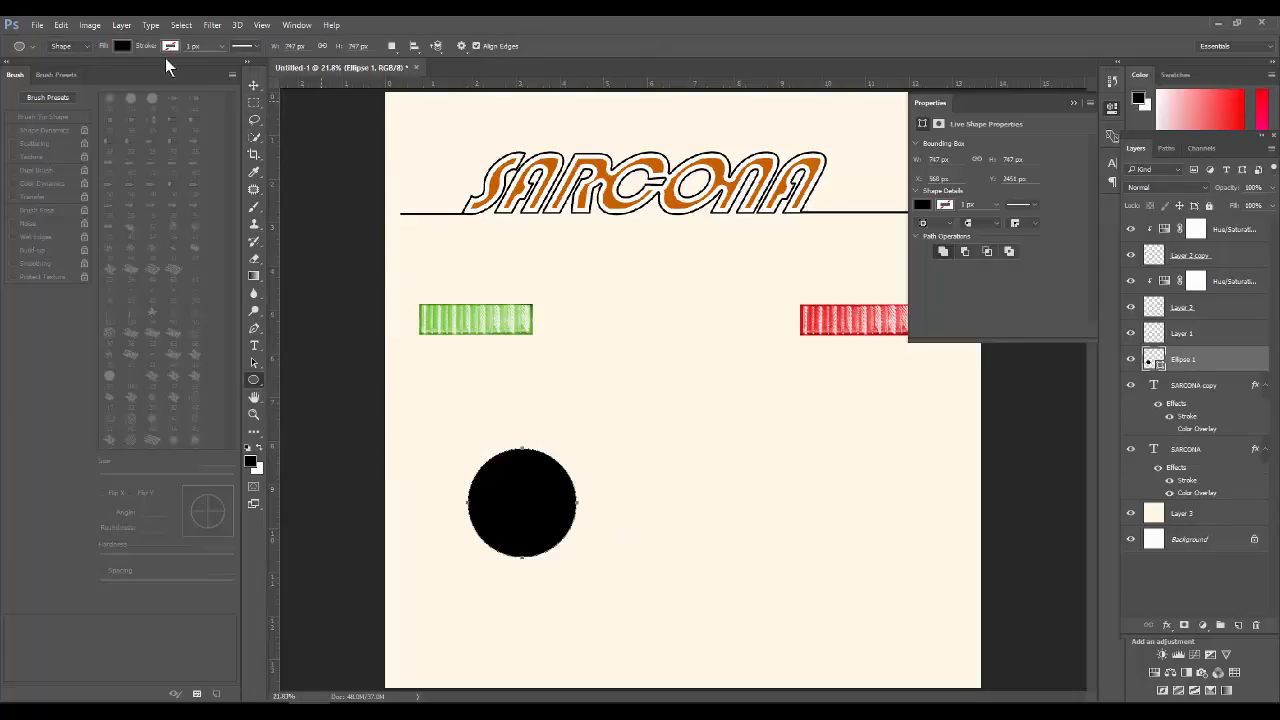
click(122, 45)
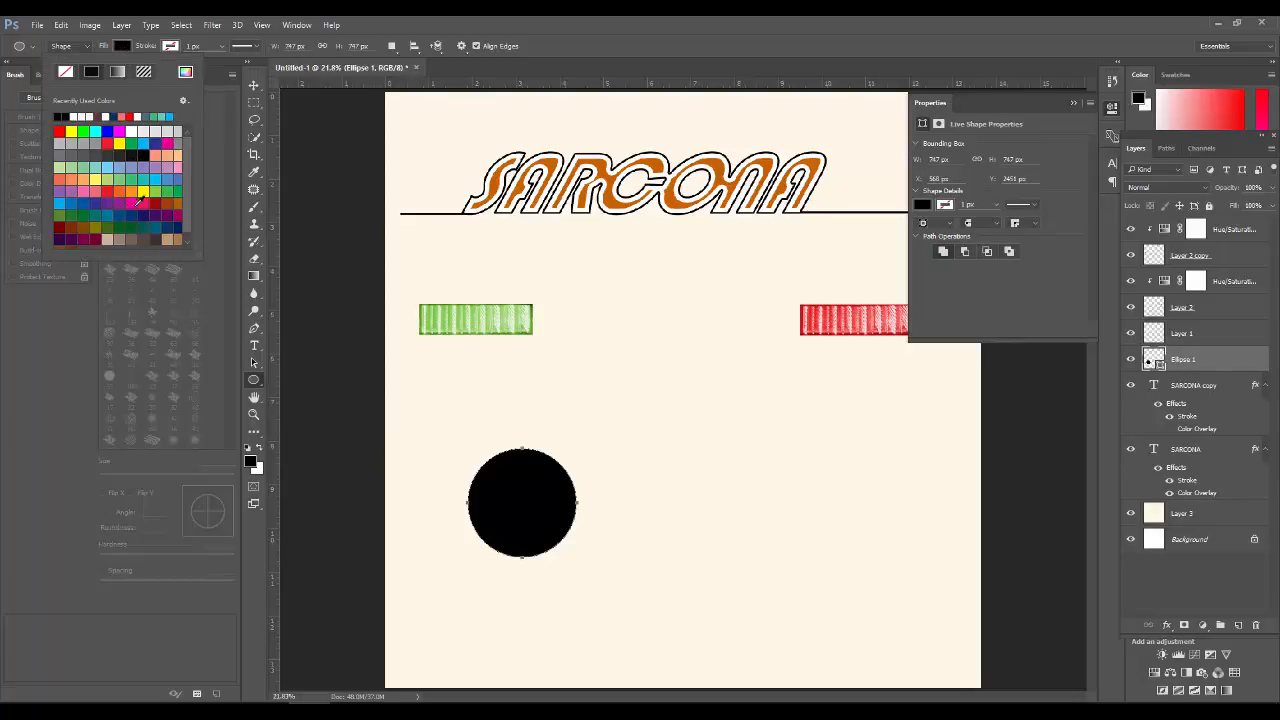
click(132, 189)
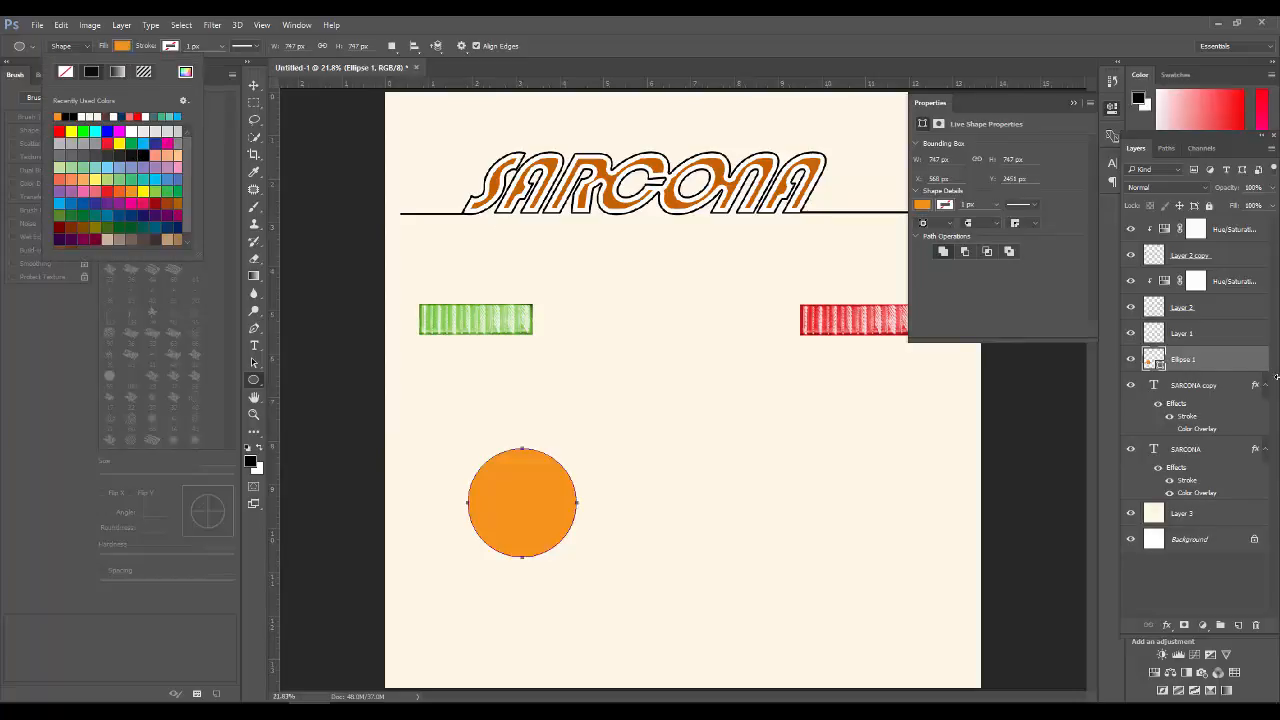
Step: Move the orange circle slightly up and scale it down about its centre to about 477 px
click(1203, 370)
key(v)
drag(530, 508, 544, 483)
key(ctrl+t)
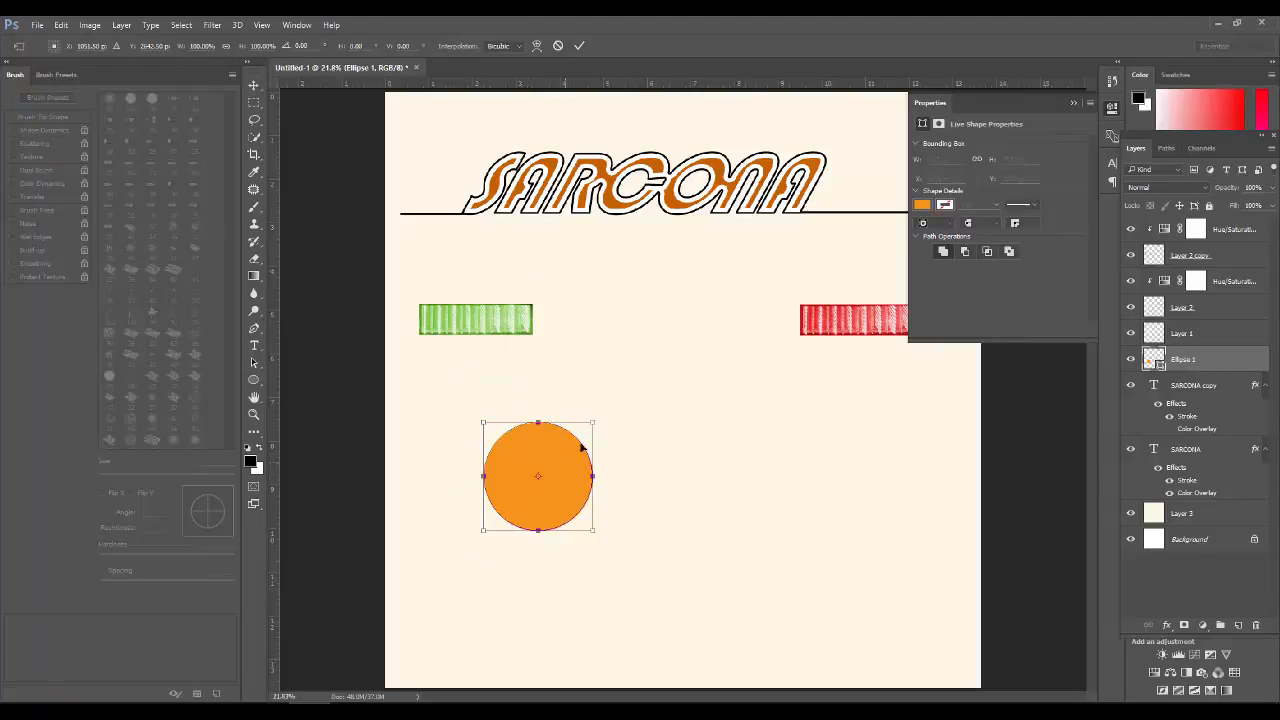
alt+shift+drag(593, 420, 570, 442)
key(Return)
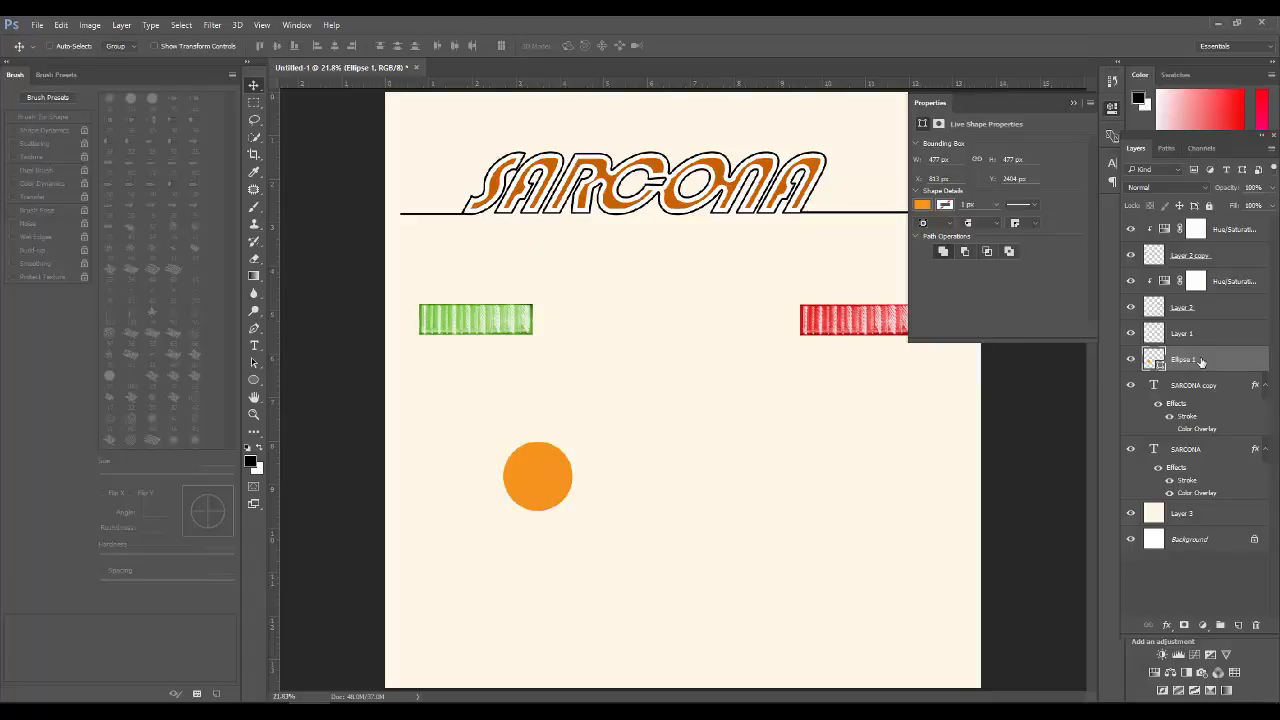
Step: Duplicate the orange circle and scale the copy about its centre to about 367 px
drag(1201, 362, 1238, 625)
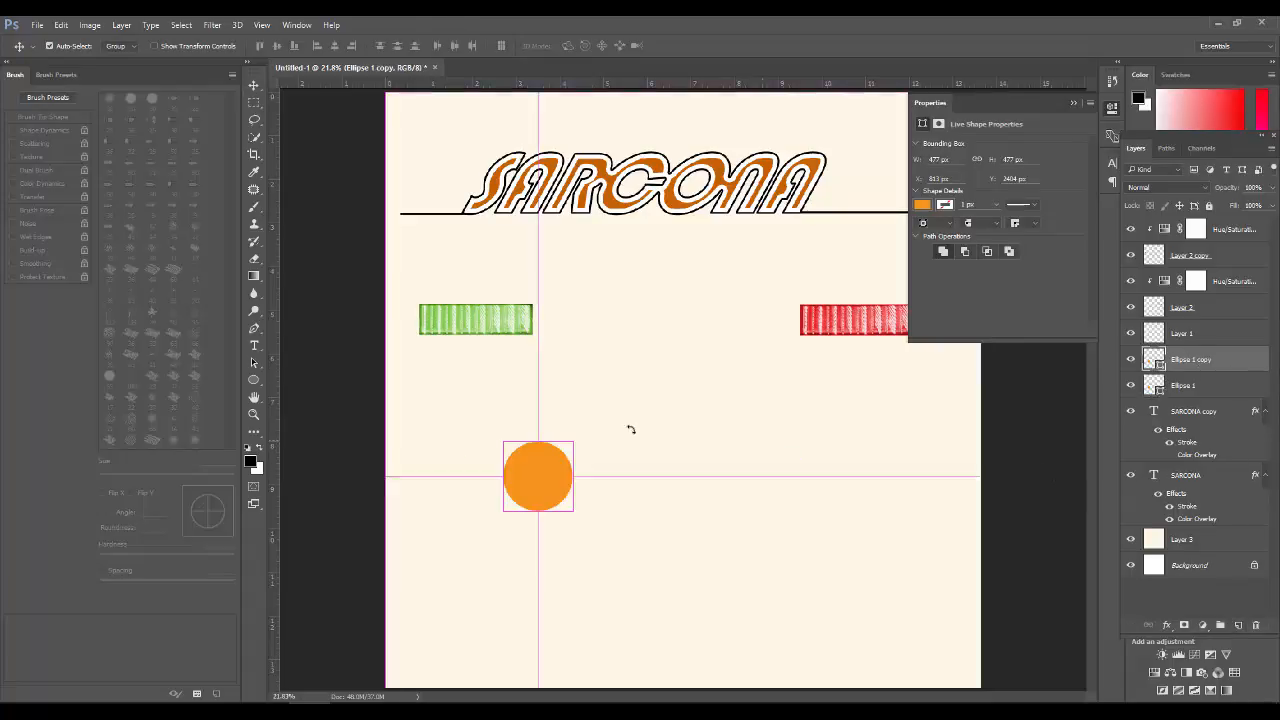
key(ctrl+t)
alt+shift+drag(577, 444, 569, 452)
key(Return)
Step: Fill the smaller circle with teal after trying a light green swatch
click(922, 206)
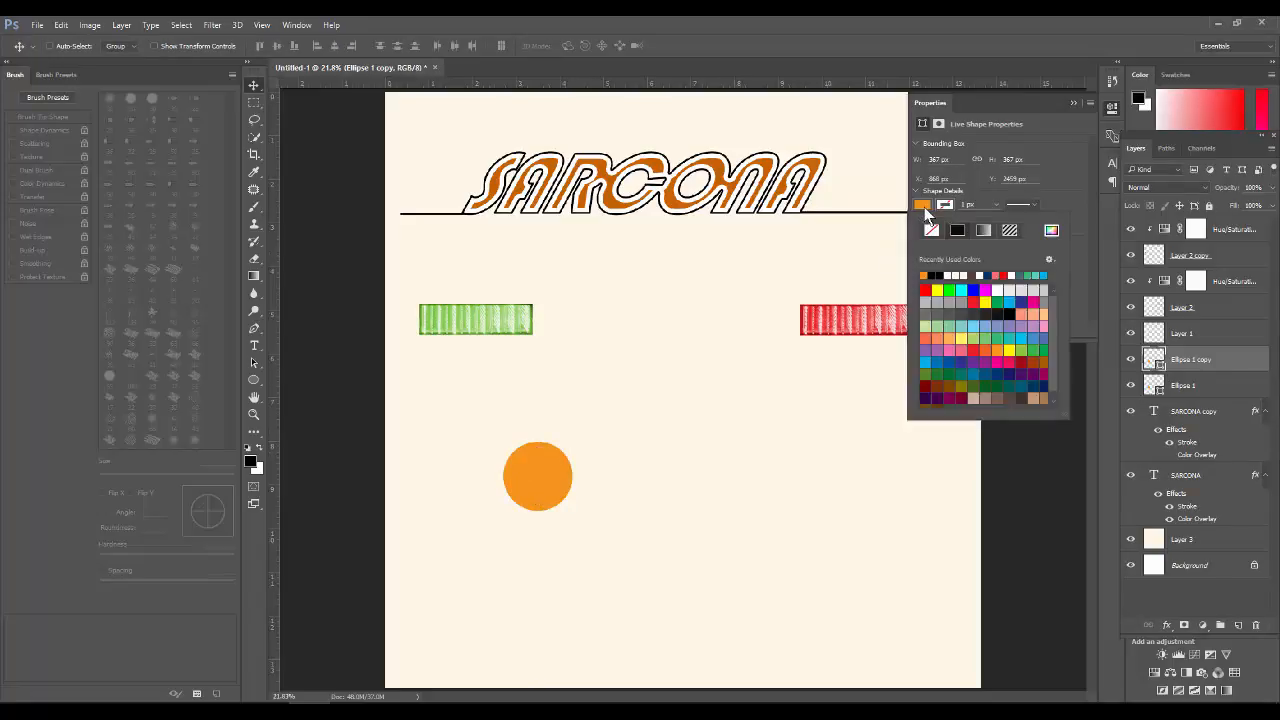
click(956, 330)
click(953, 329)
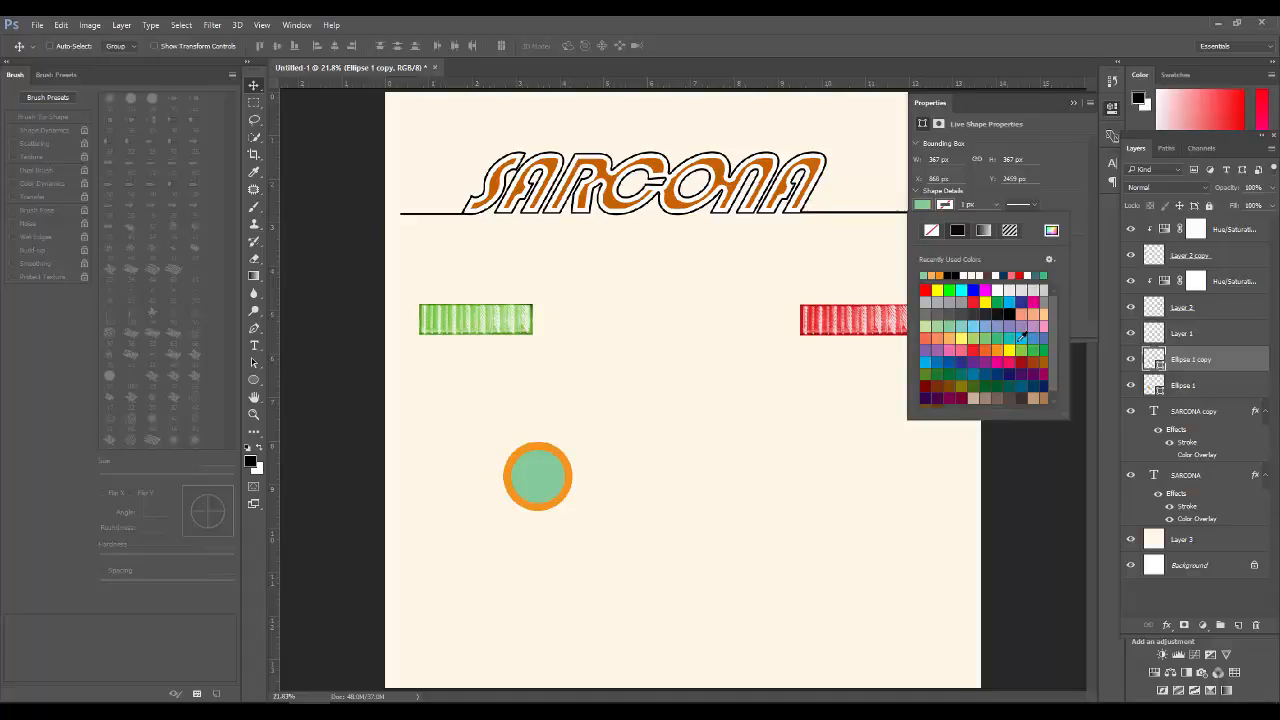
click(1014, 338)
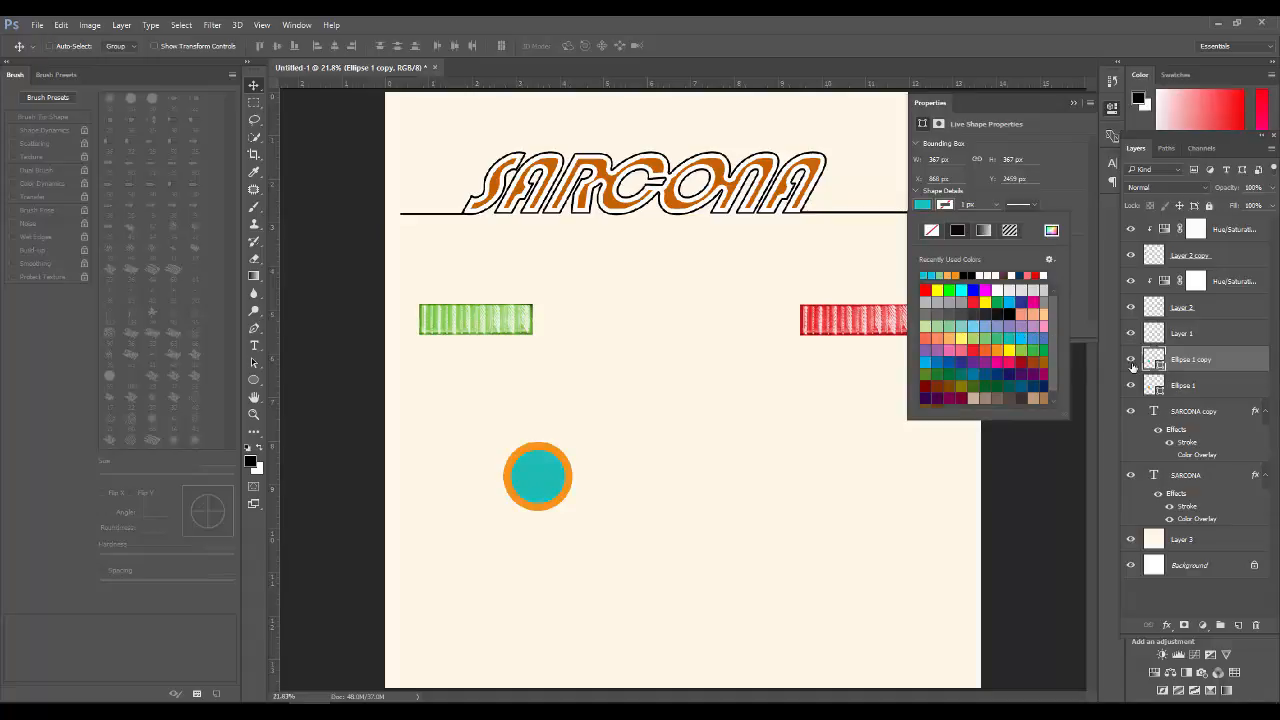
Step: Duplicate the teal circle and scale the new copy about its centre to about 331 px
drag(1156, 367, 1238, 625)
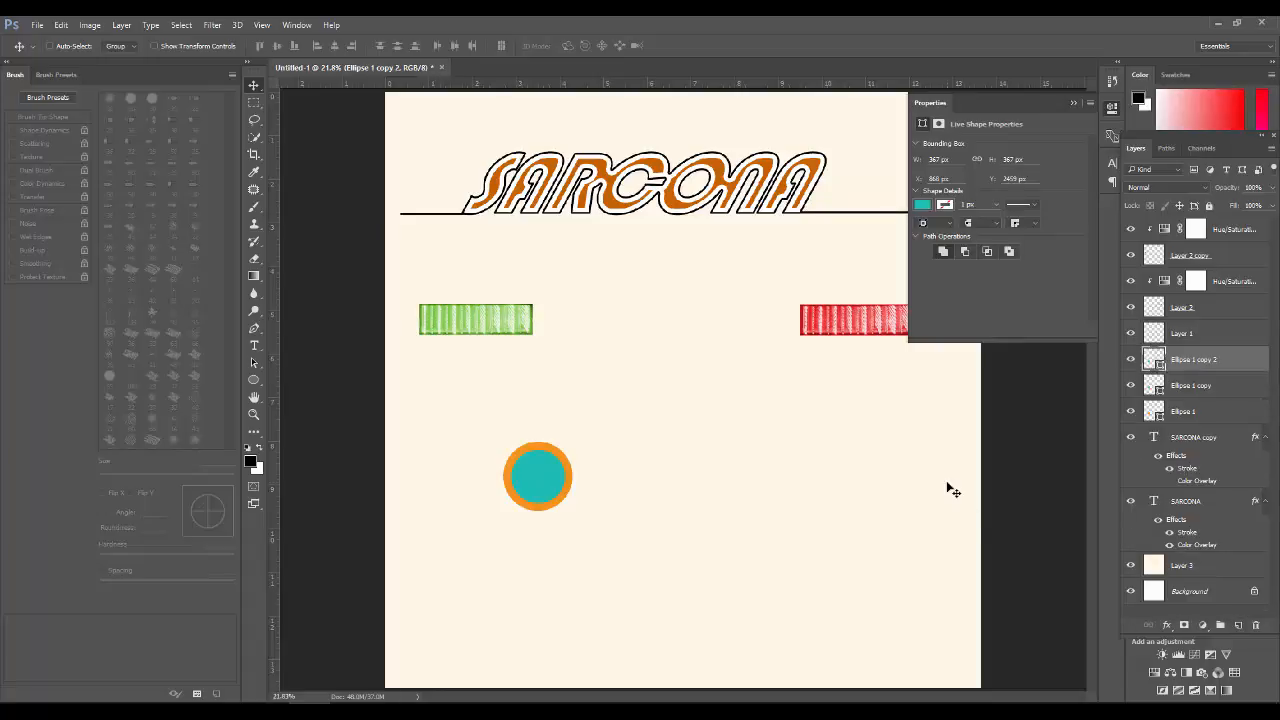
key(ctrl+t)
drag(566, 447, 579, 494)
right_click(580, 499)
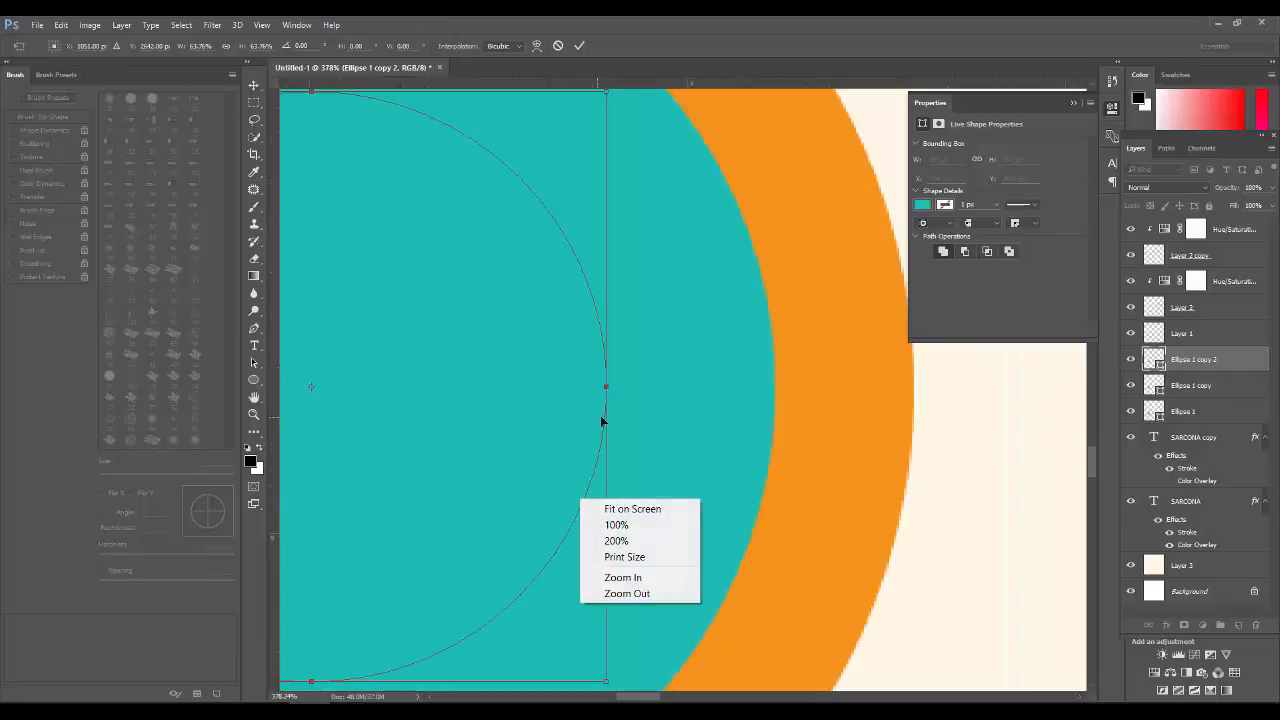
key(ctrl+1)
drag(663, 311, 707, 289)
key(Return)
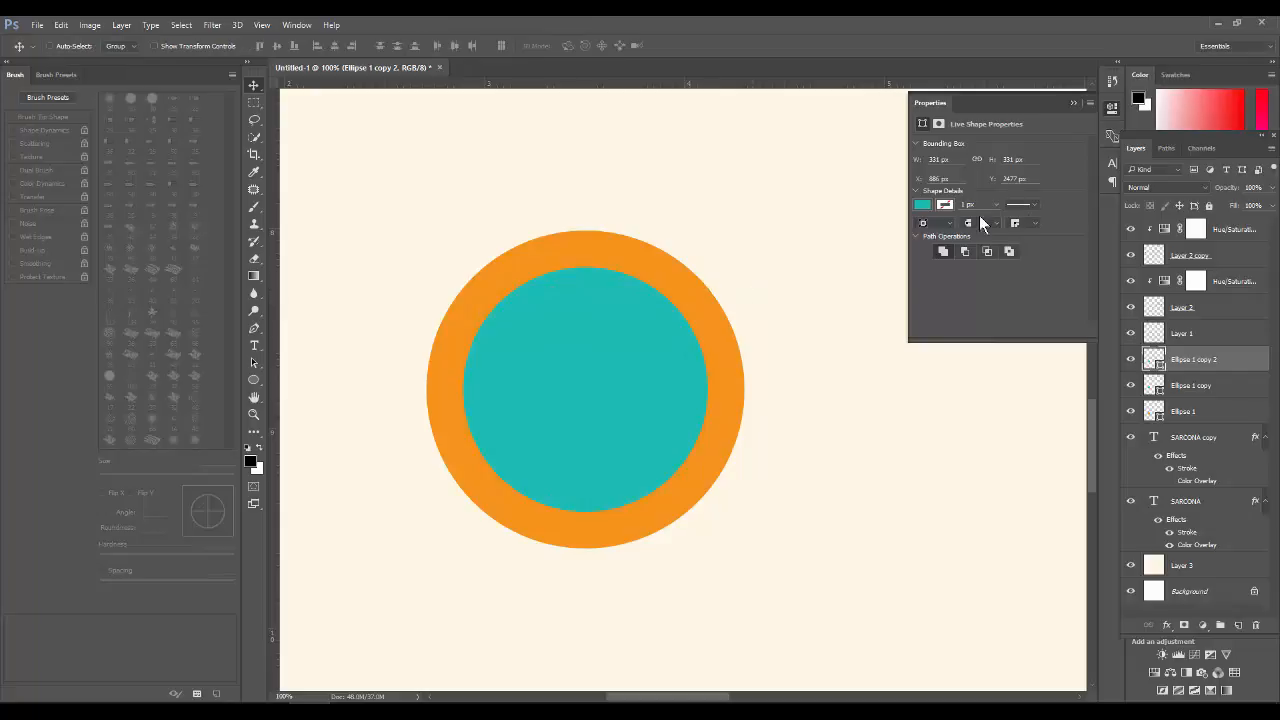
Step: Try red and darker grey fills on the innermost circle, settling on a medium-dark grey
click(923, 206)
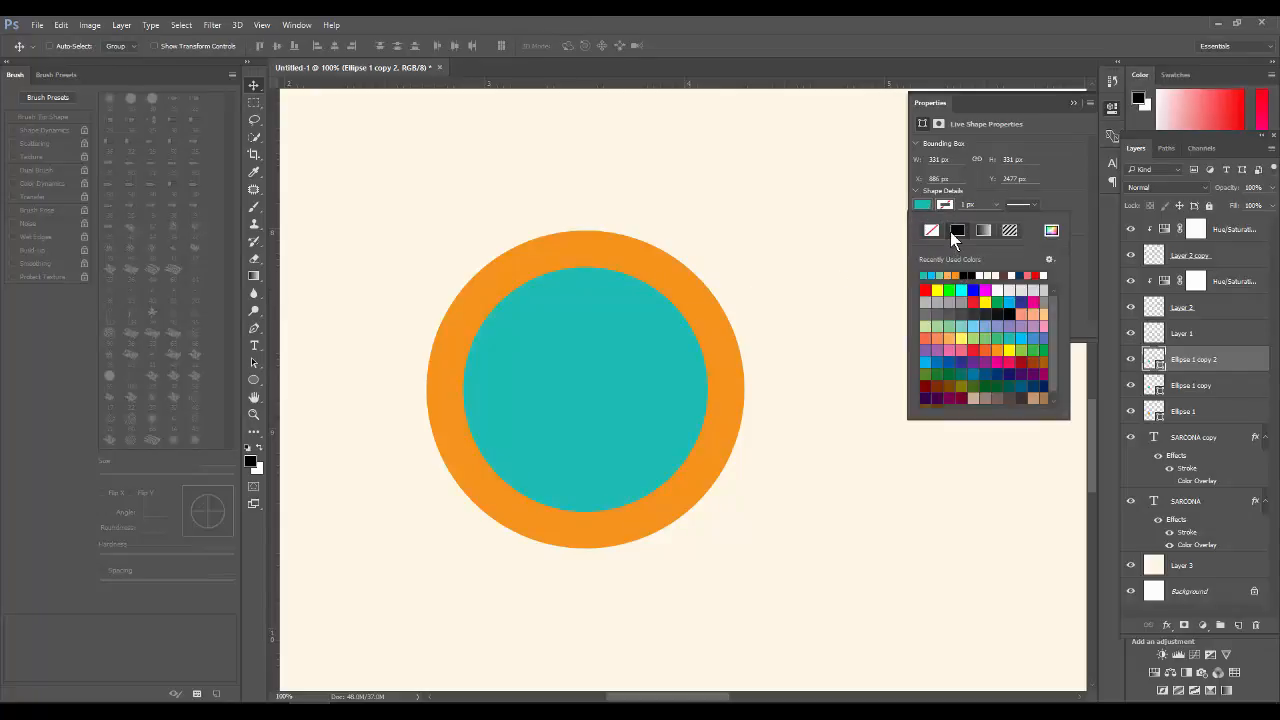
click(921, 206)
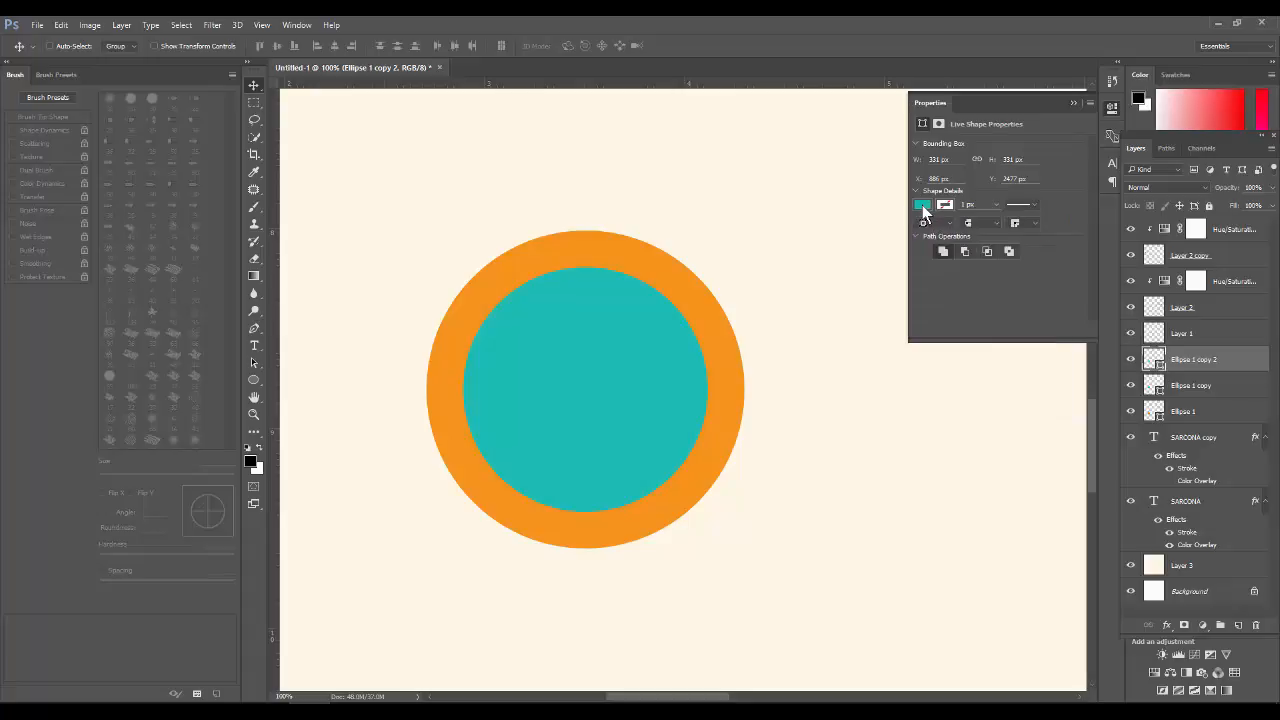
click(921, 206)
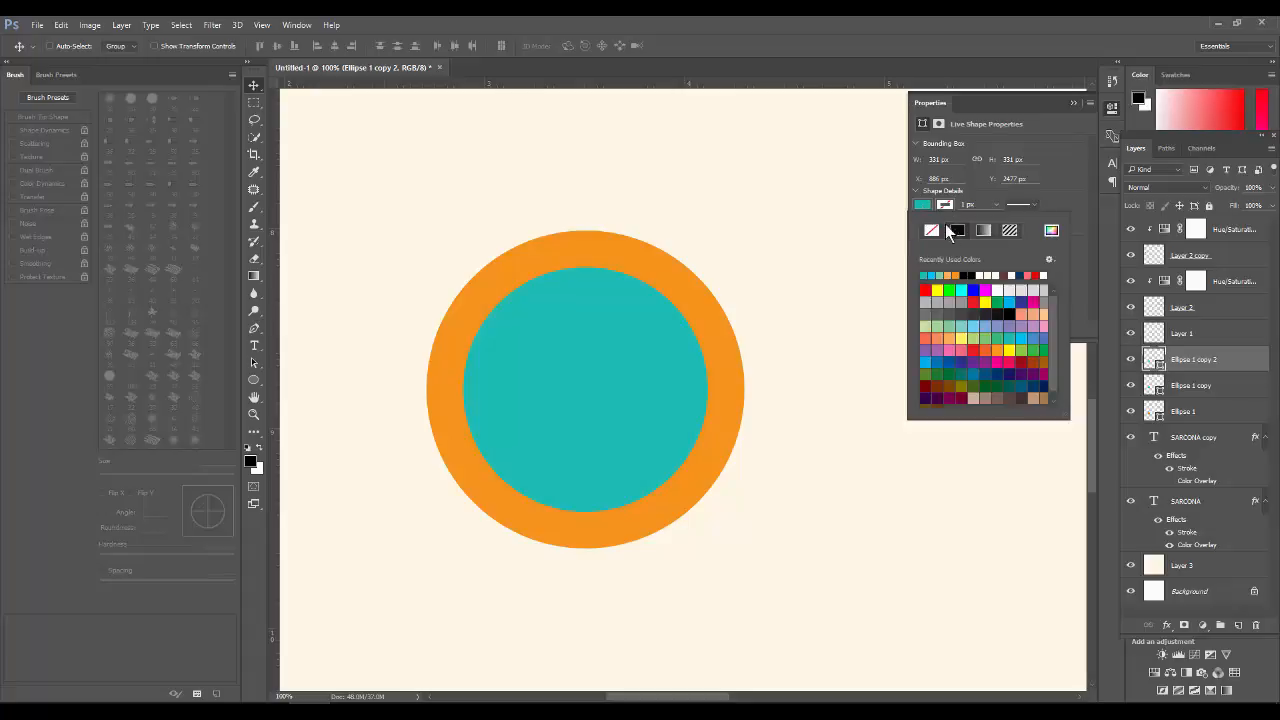
click(975, 314)
click(962, 303)
click(975, 303)
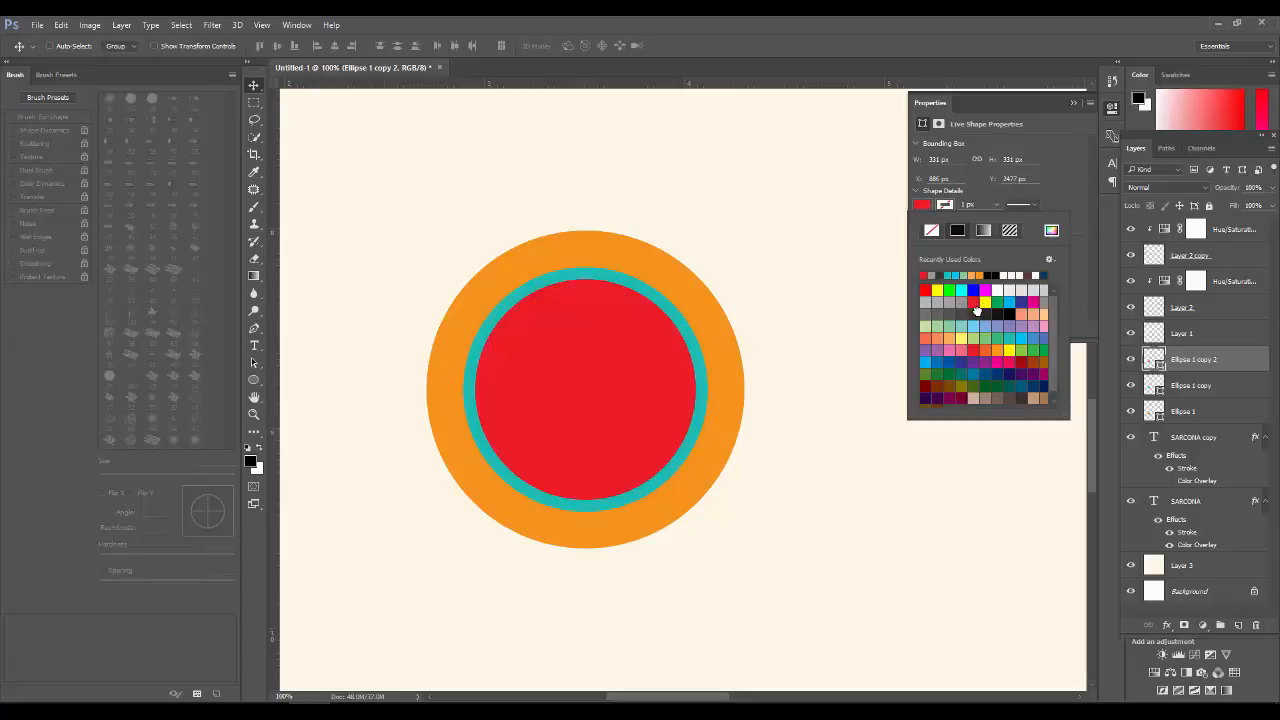
click(975, 313)
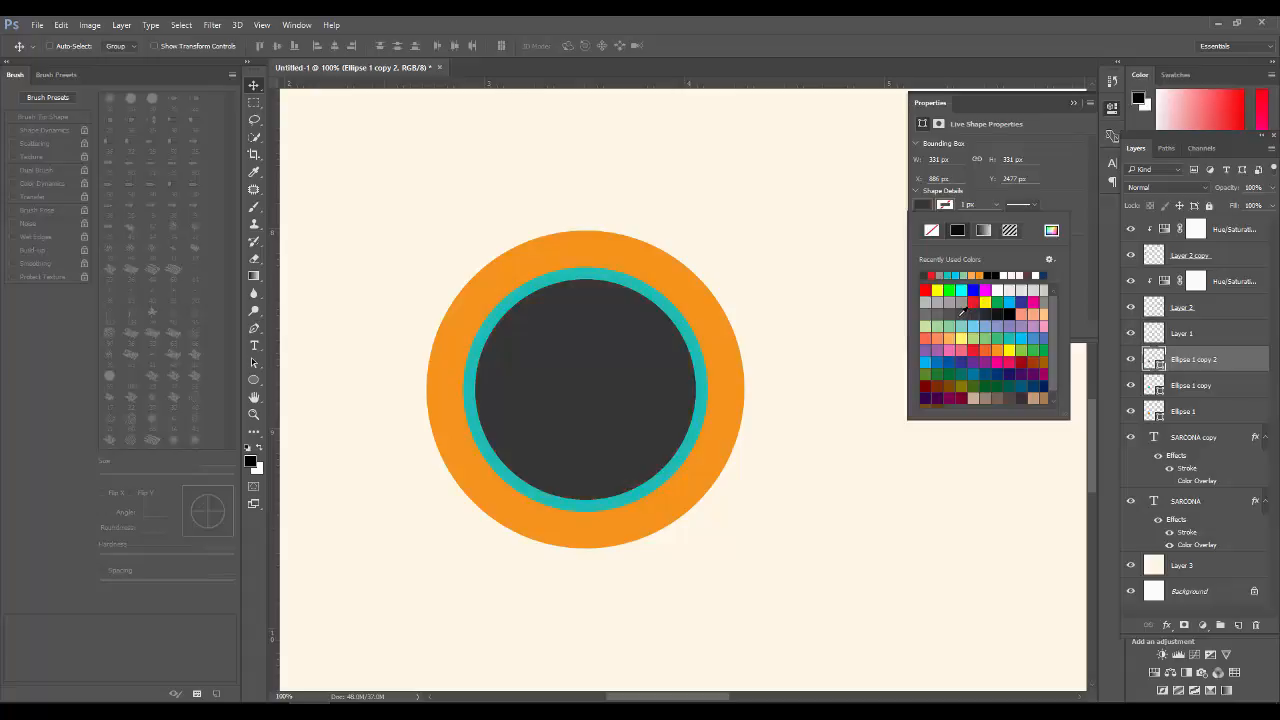
click(957, 315)
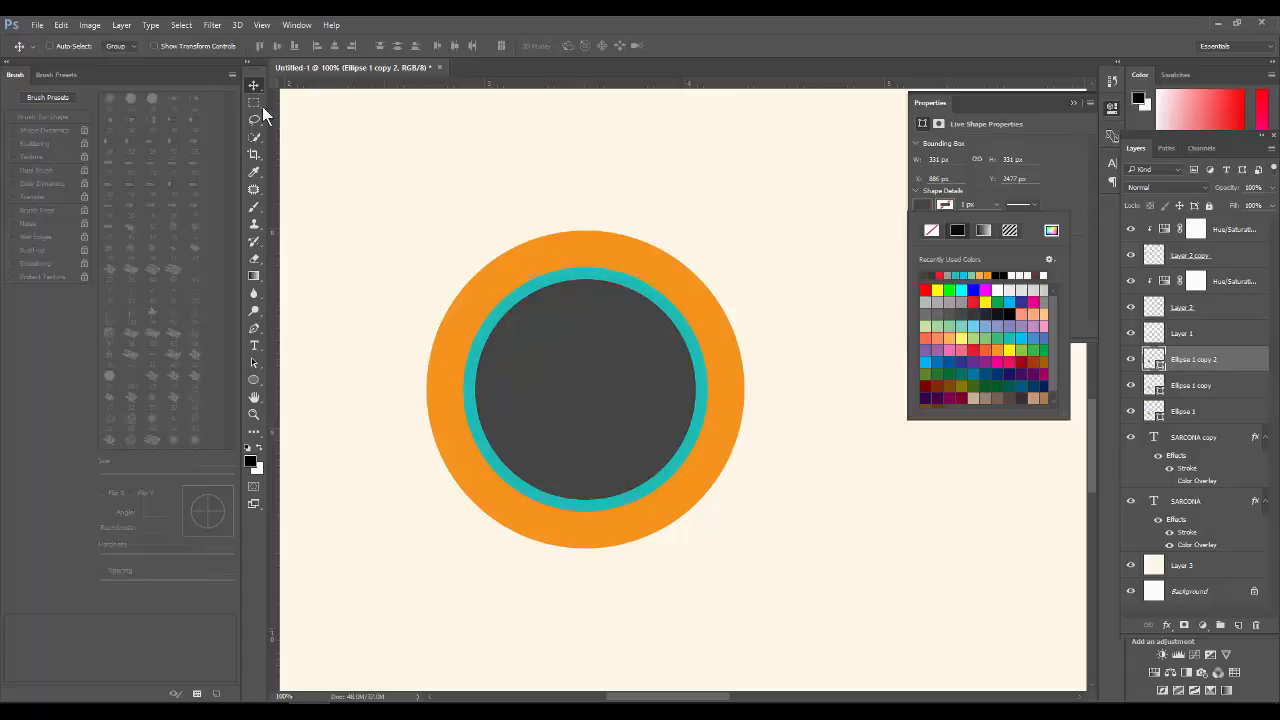
click(373, 178)
Step: Select all three circle layers and move them together toward the sheet's left edge, below the green light panel
key(ctrl+0)
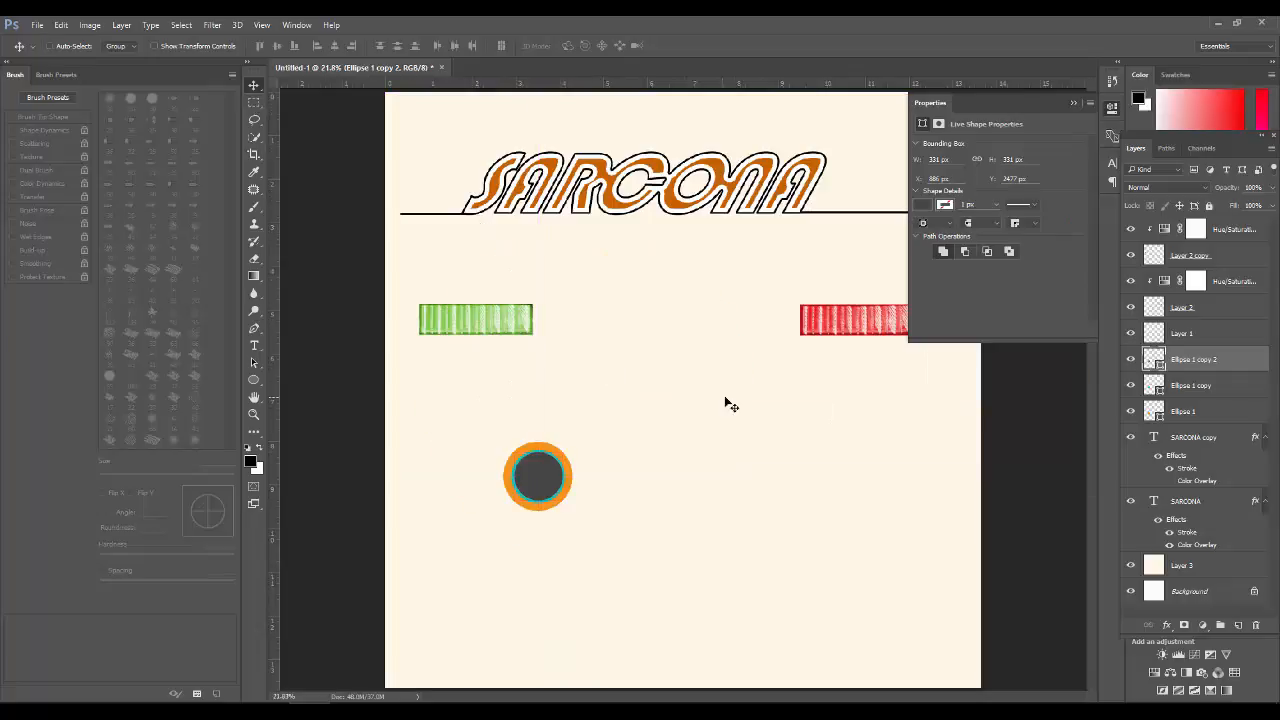
shift+click(1176, 412)
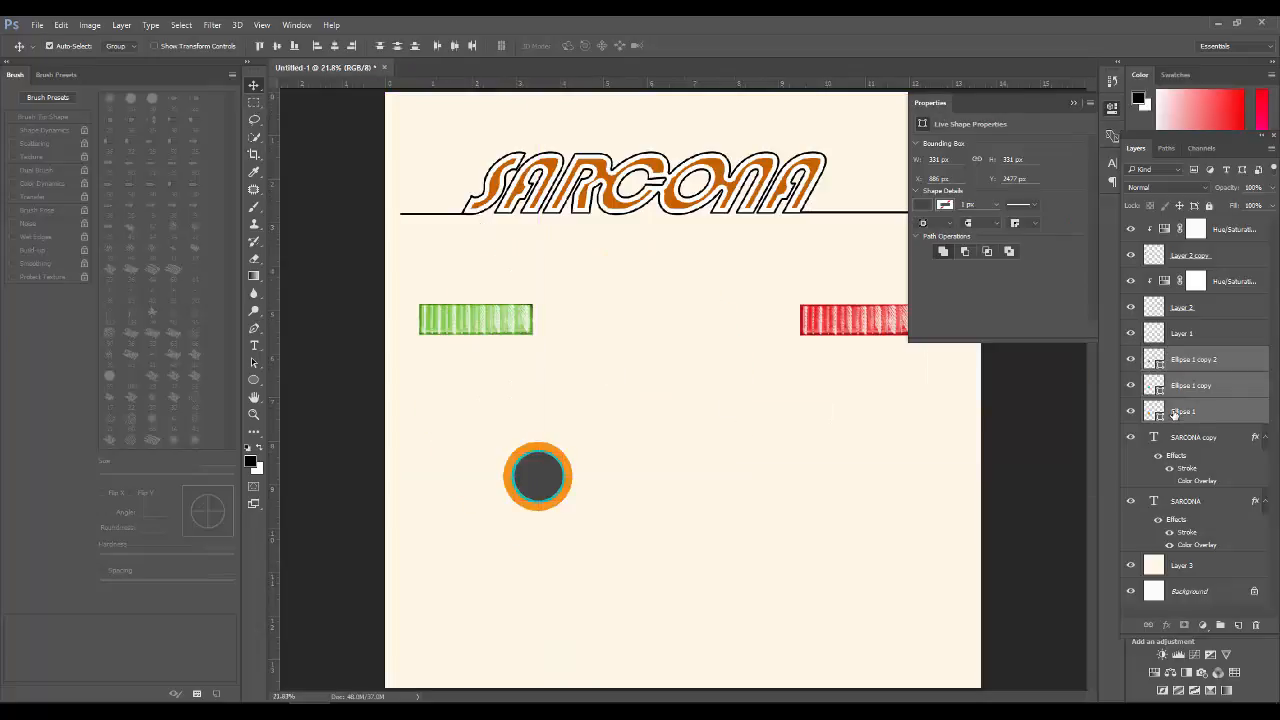
drag(545, 478, 475, 458)
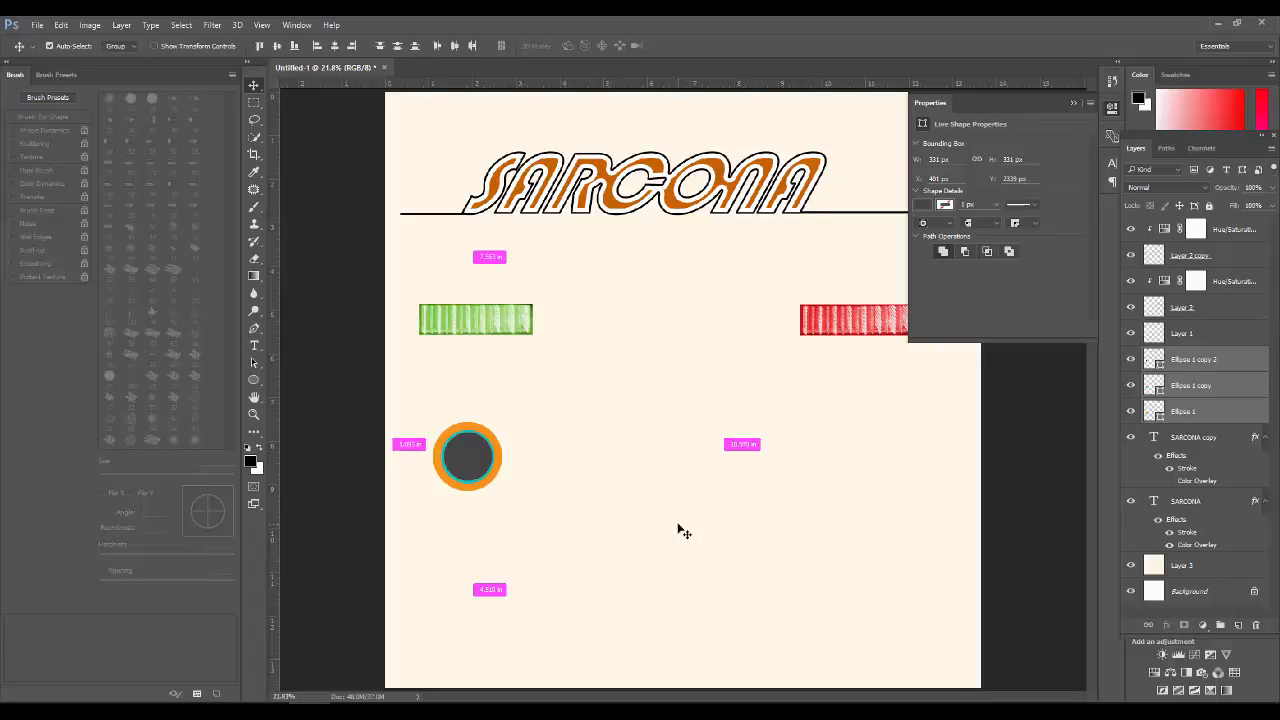
Step: Start saving the document and browse to the drone project folder inside PDrive\2510\work on the Desktop
key(ctrl+s)
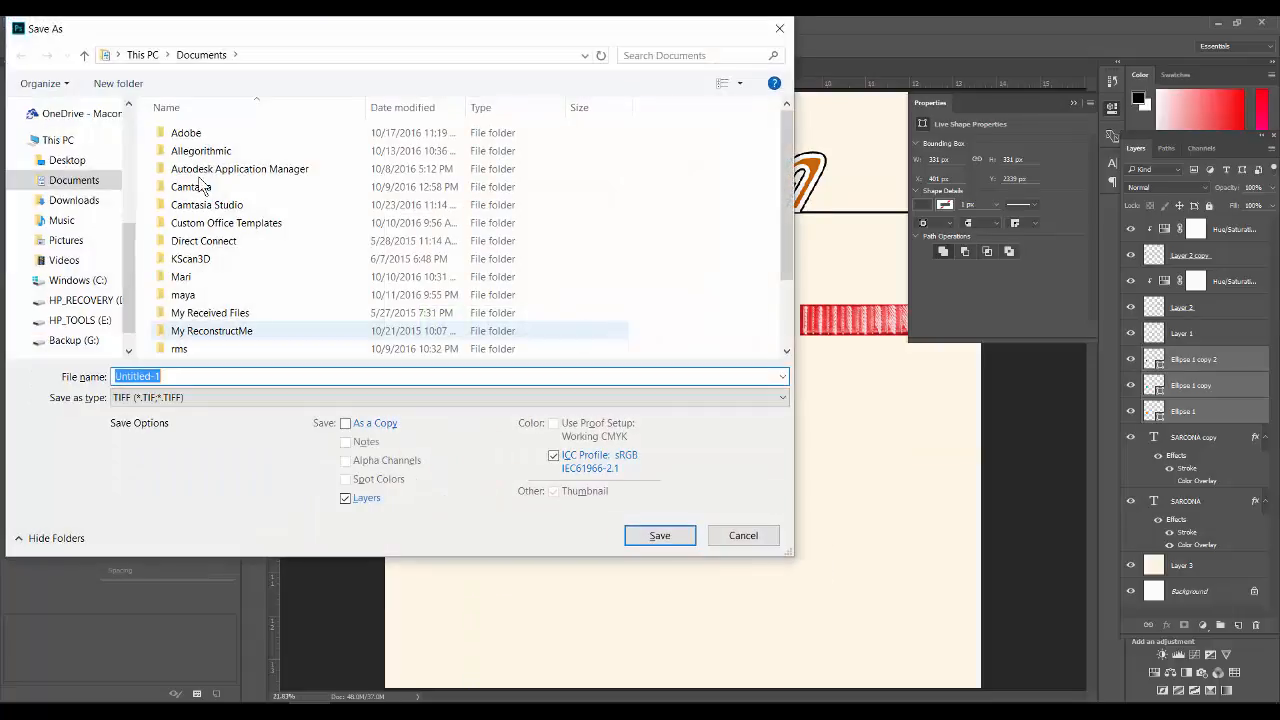
click(60, 160)
double_click(217, 158)
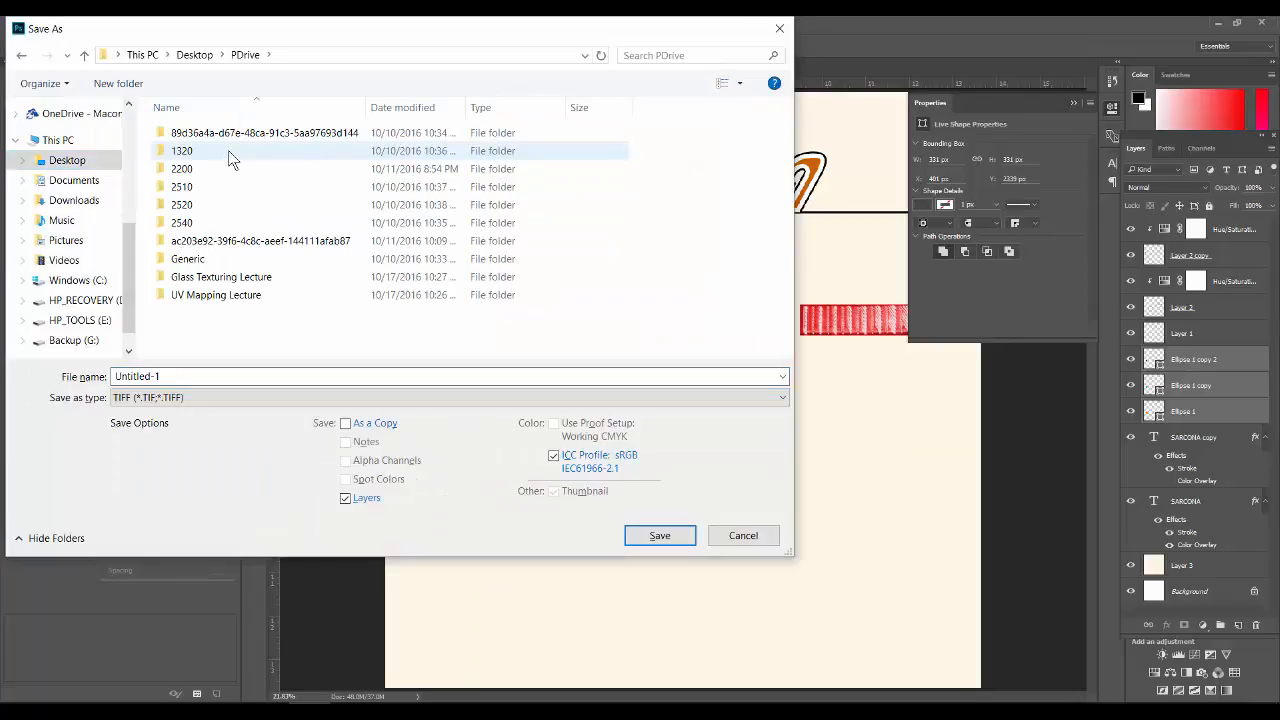
double_click(185, 187)
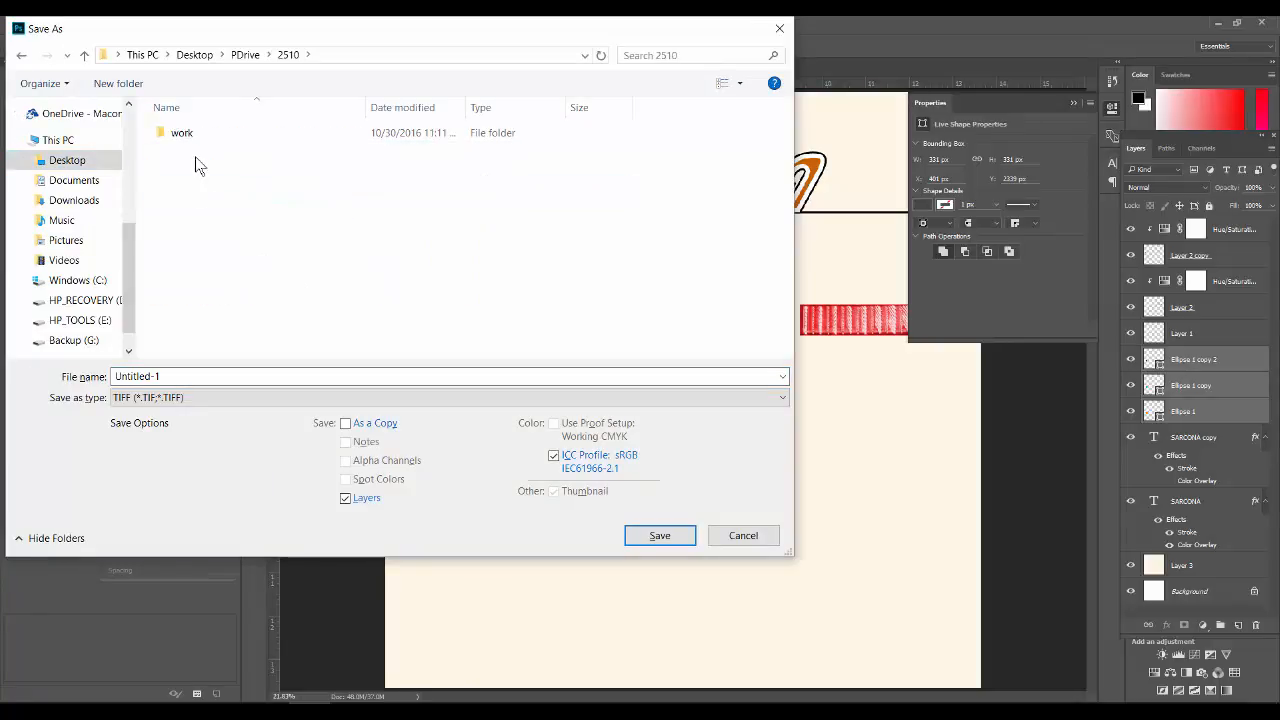
double_click(194, 142)
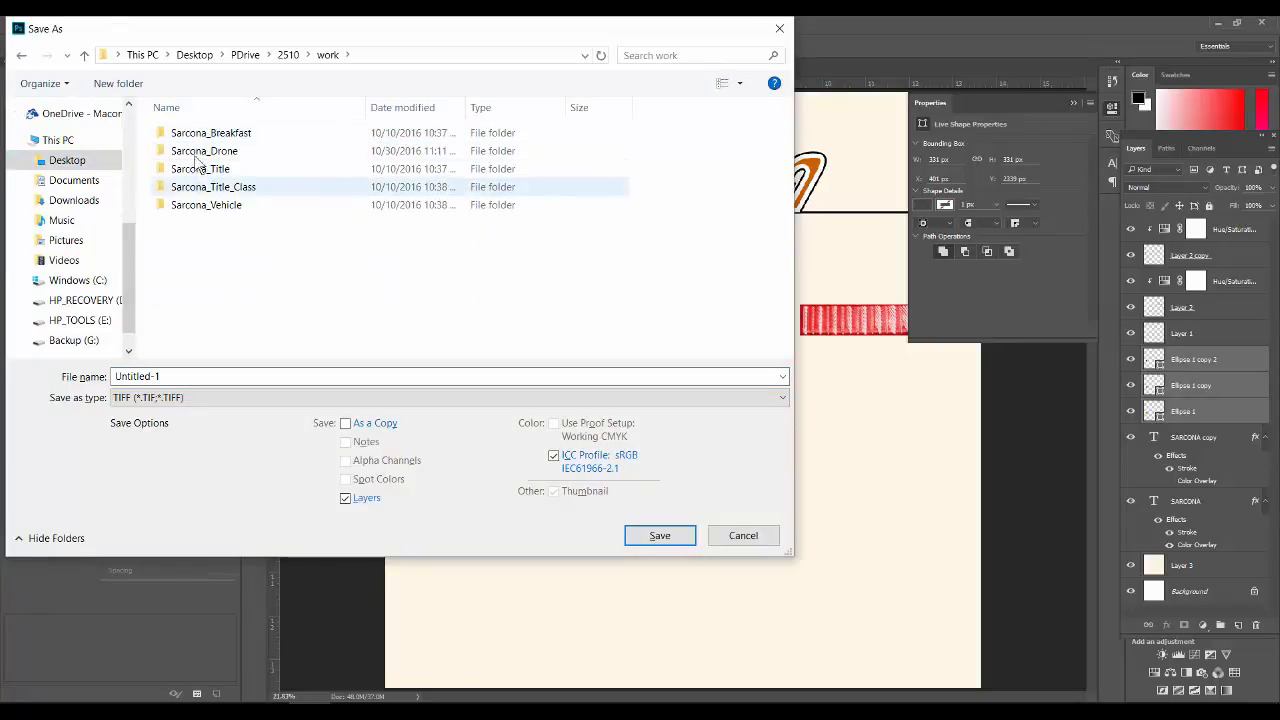
Step: Create a folder named tex inside the drone project folder and open it as the save location
click(118, 83)
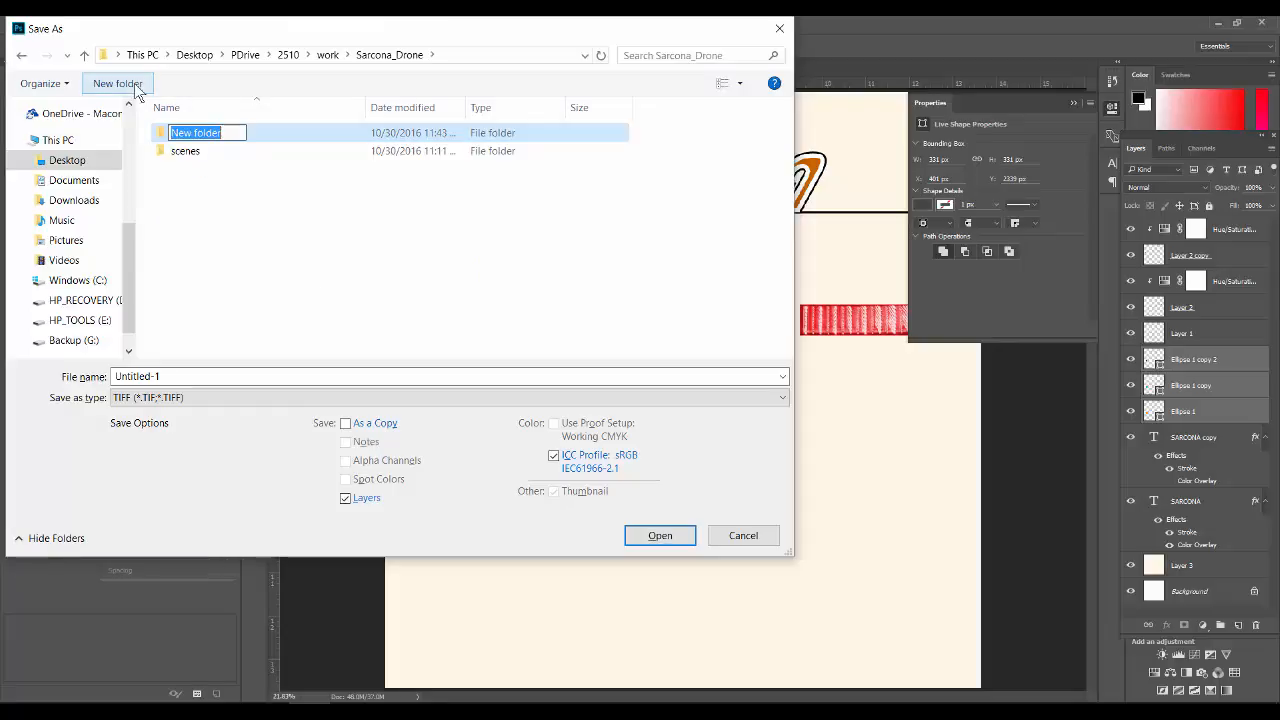
text(tex)
key(Return)
key(Return)
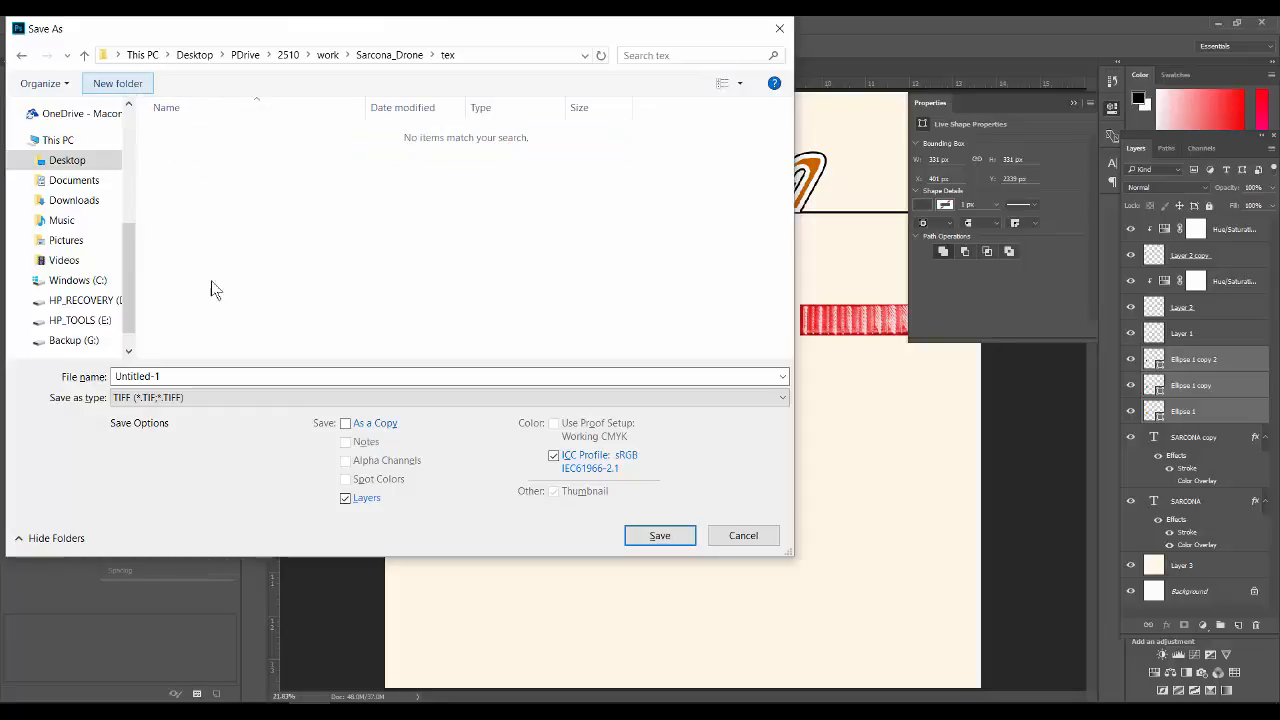
Step: Save the document as DecalSheet in Photoshop (PSD) format inside the tex folder, keeping Maximize Compatibility on
click(190, 375)
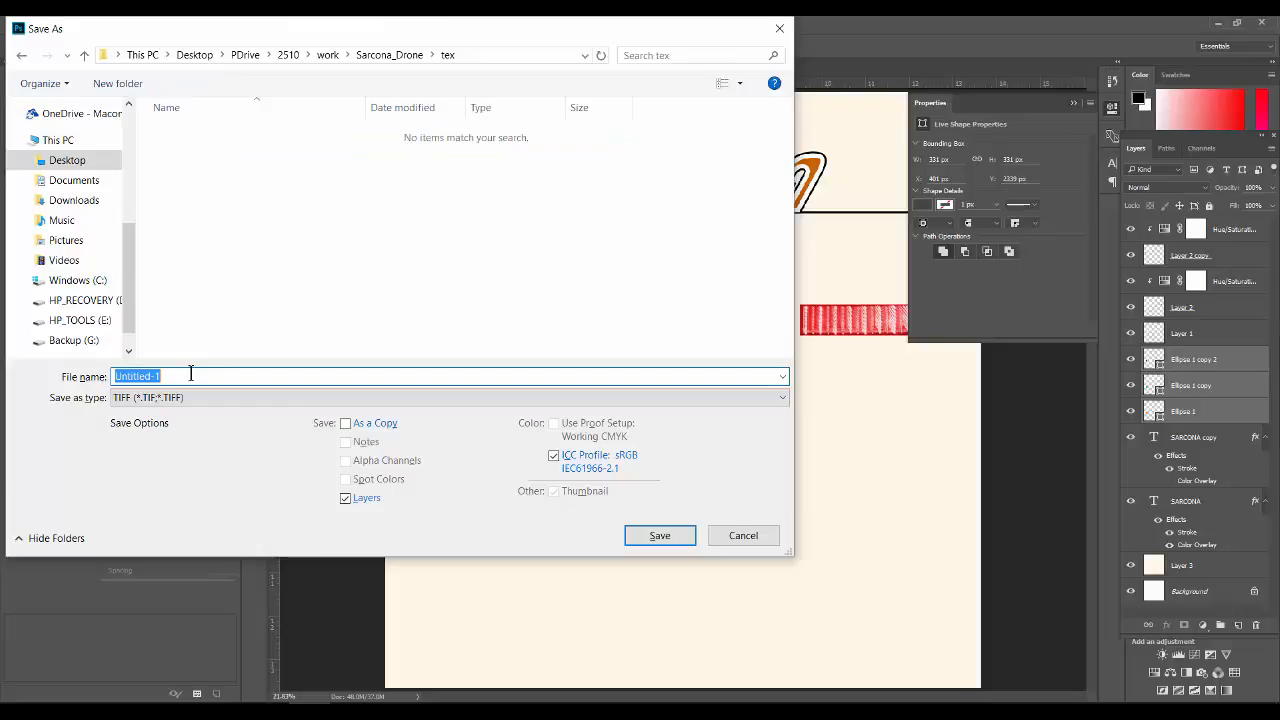
text(DecalSheet)
click(305, 395)
click(301, 410)
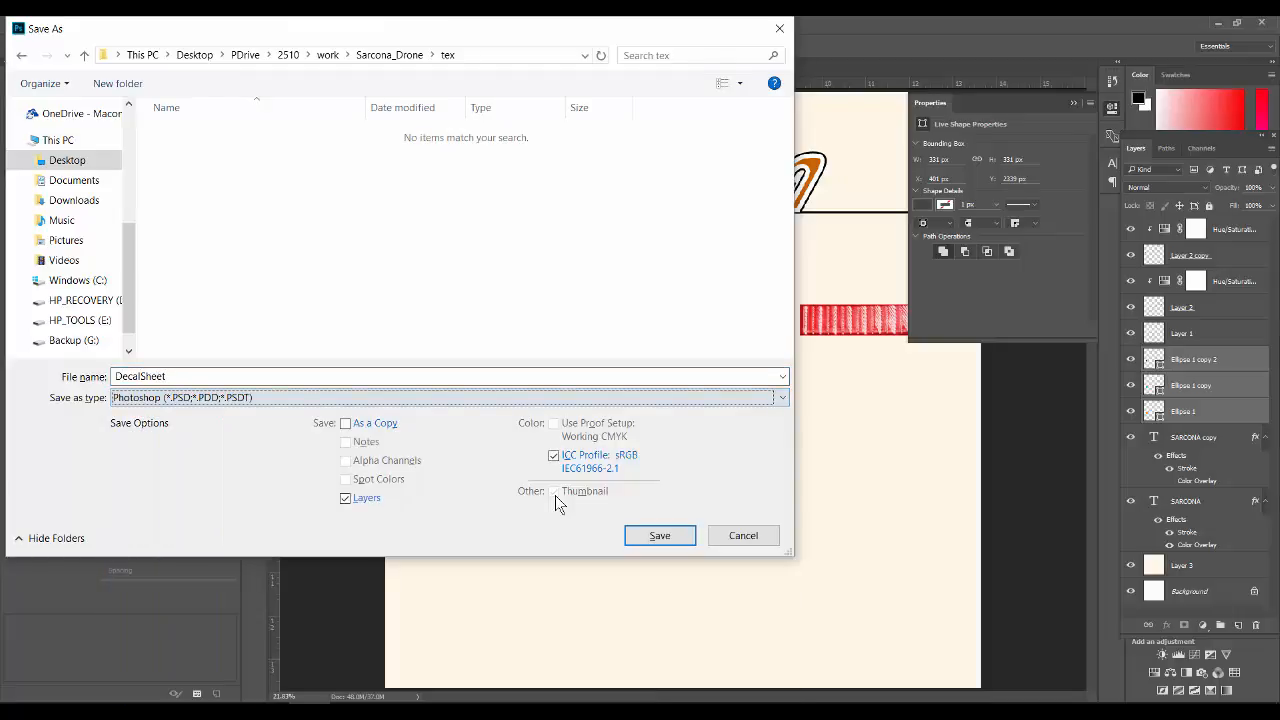
click(659, 536)
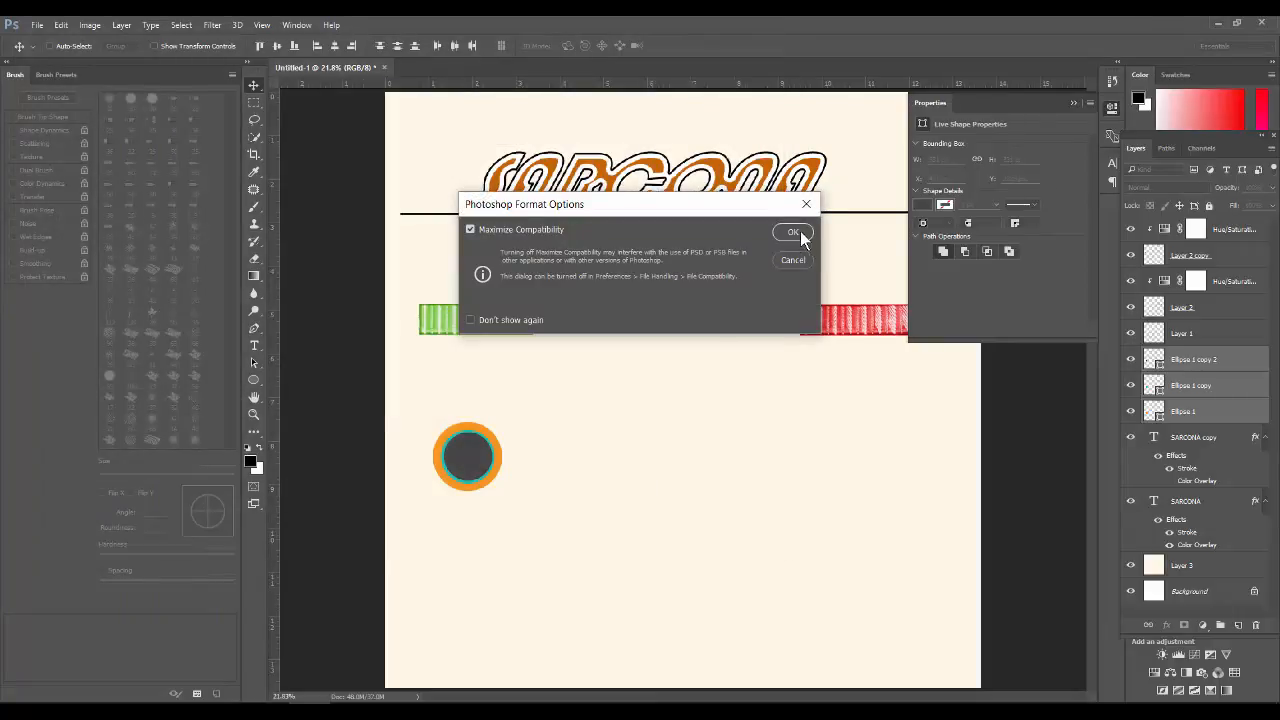
click(793, 233)
Step: Save a Targa copy of the sheet as DecalSheet in the tex folder at 24 bits/pixel
key(ctrl+shift+s)
click(409, 397)
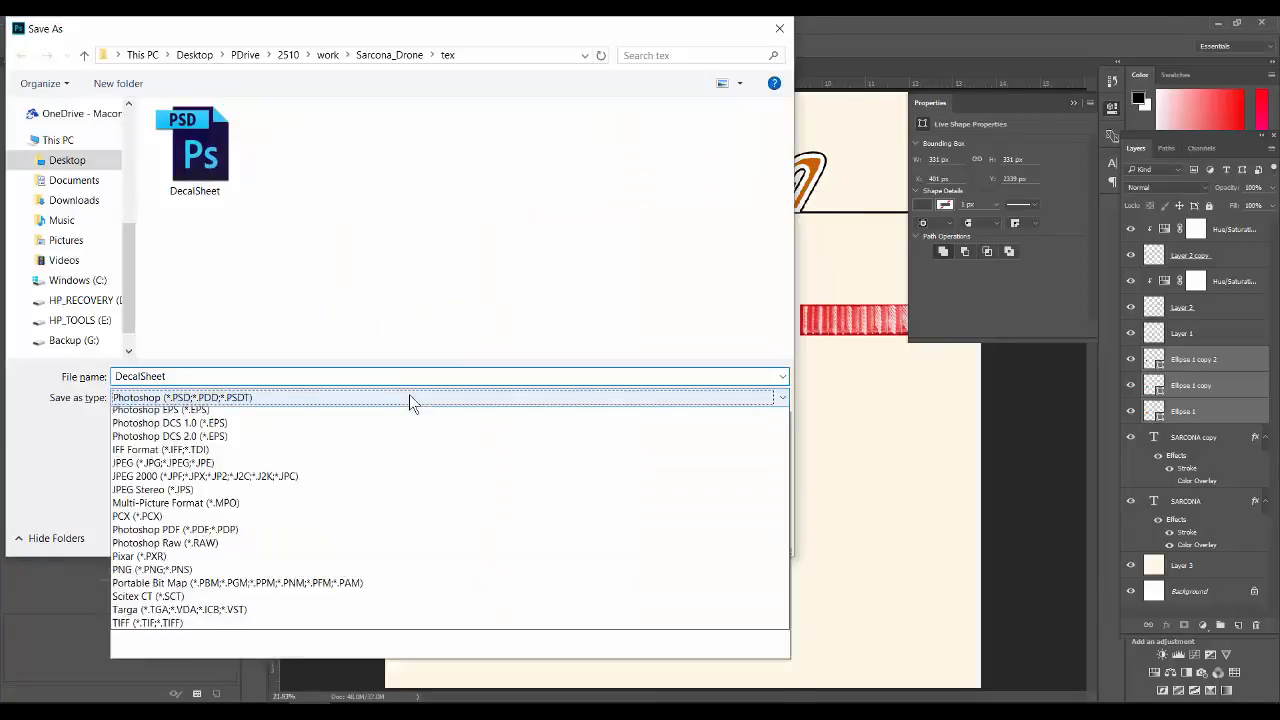
click(265, 672)
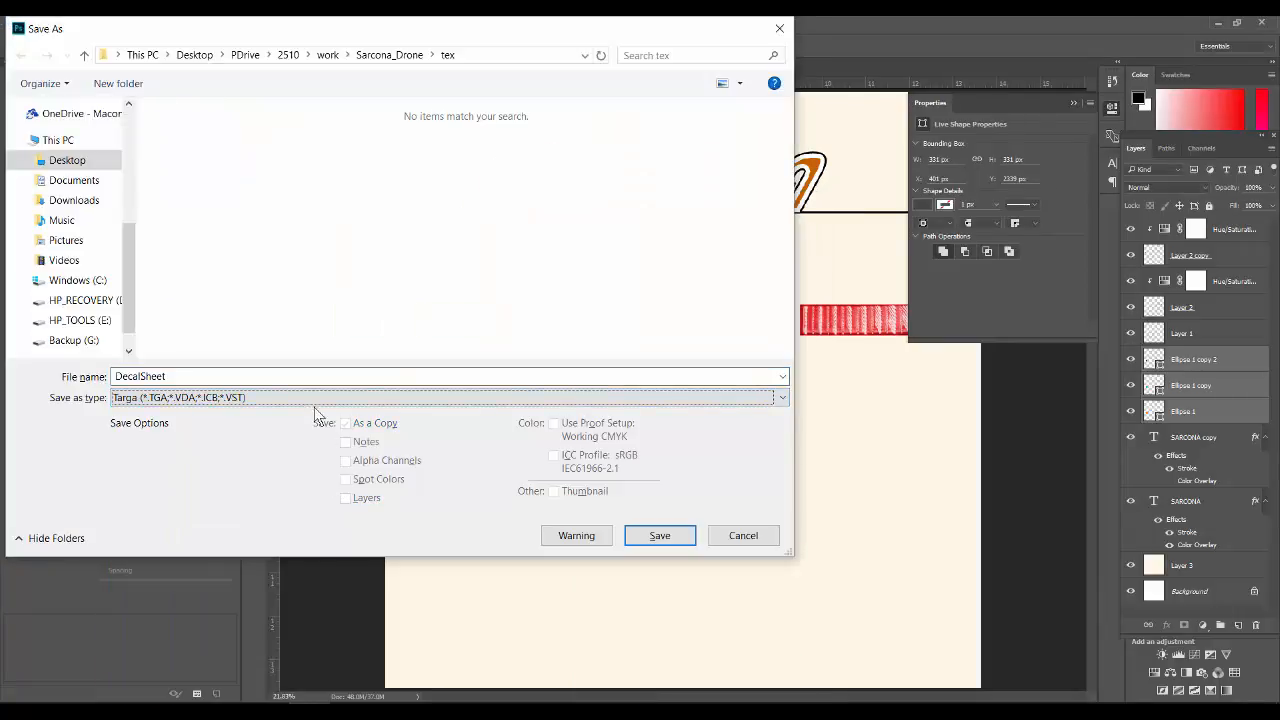
click(655, 532)
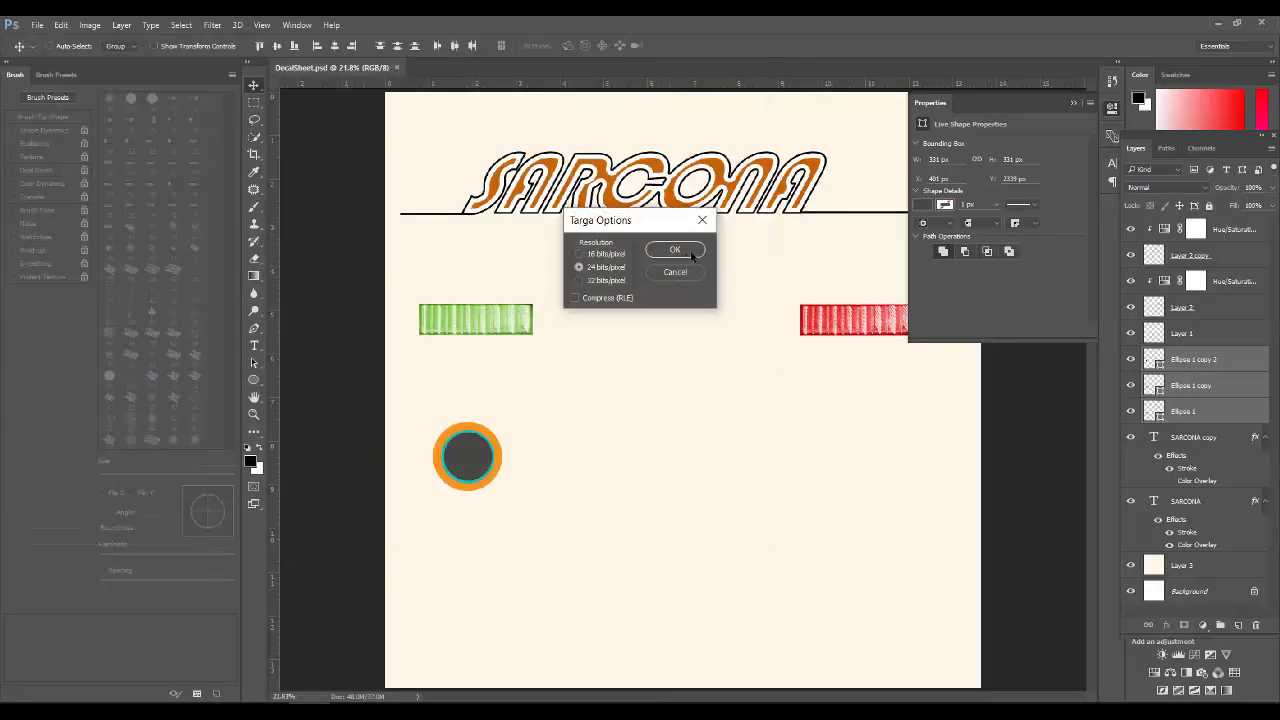
click(682, 252)
Step: Switch to Cinema 4D, create a new material and apply it to the drone body's Subdivision Surface
key(alt+Tab)
key(alt+Tab)
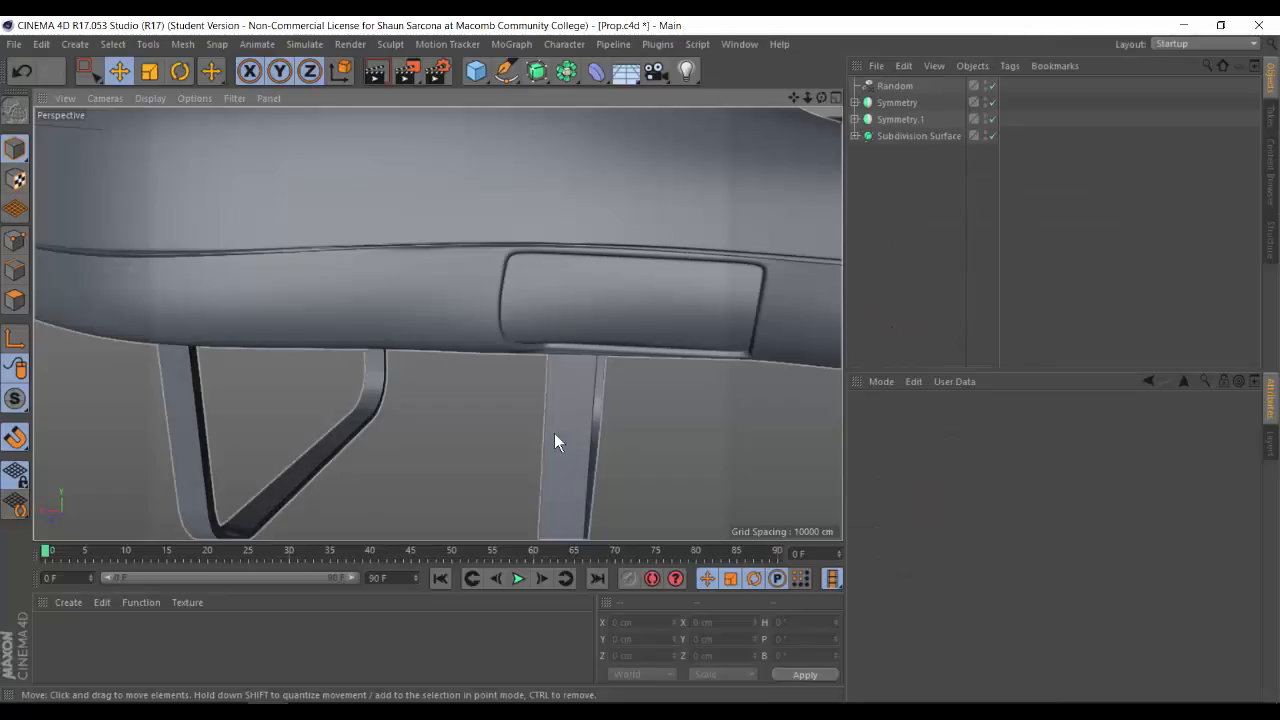
scroll(564, 301, down, 8)
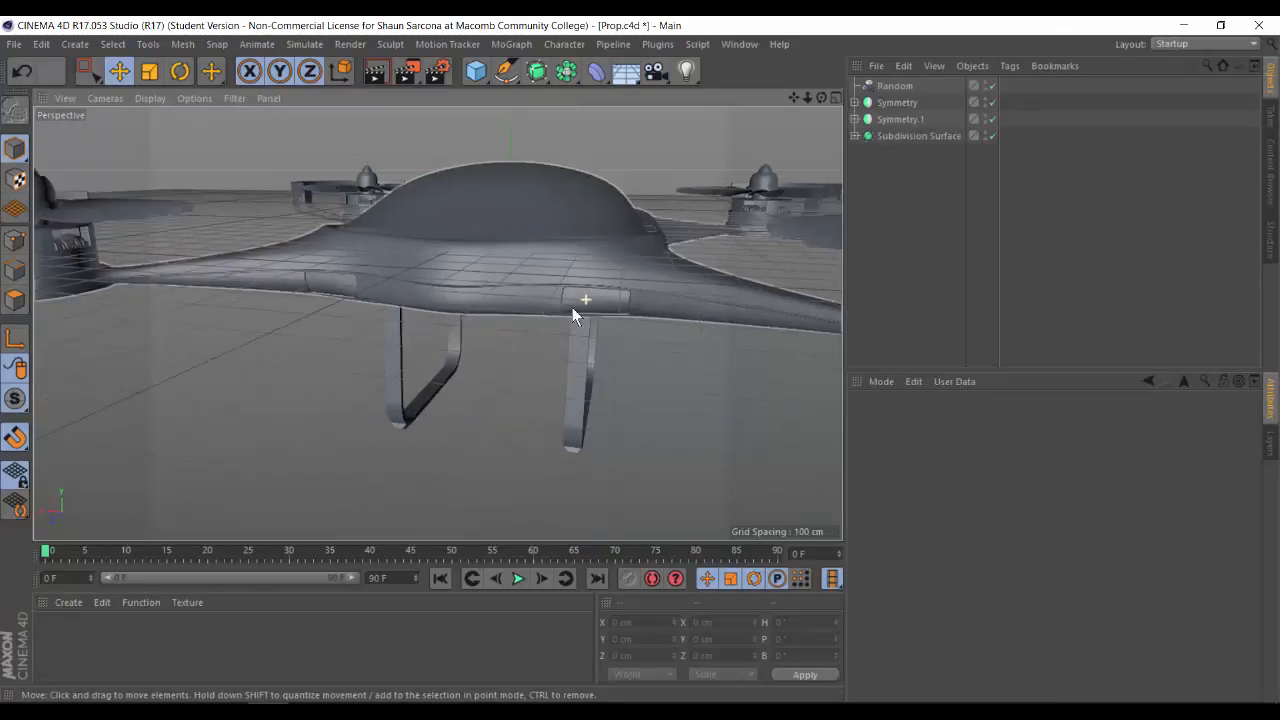
alt+drag(572, 307, 567, 346)
click(567, 346)
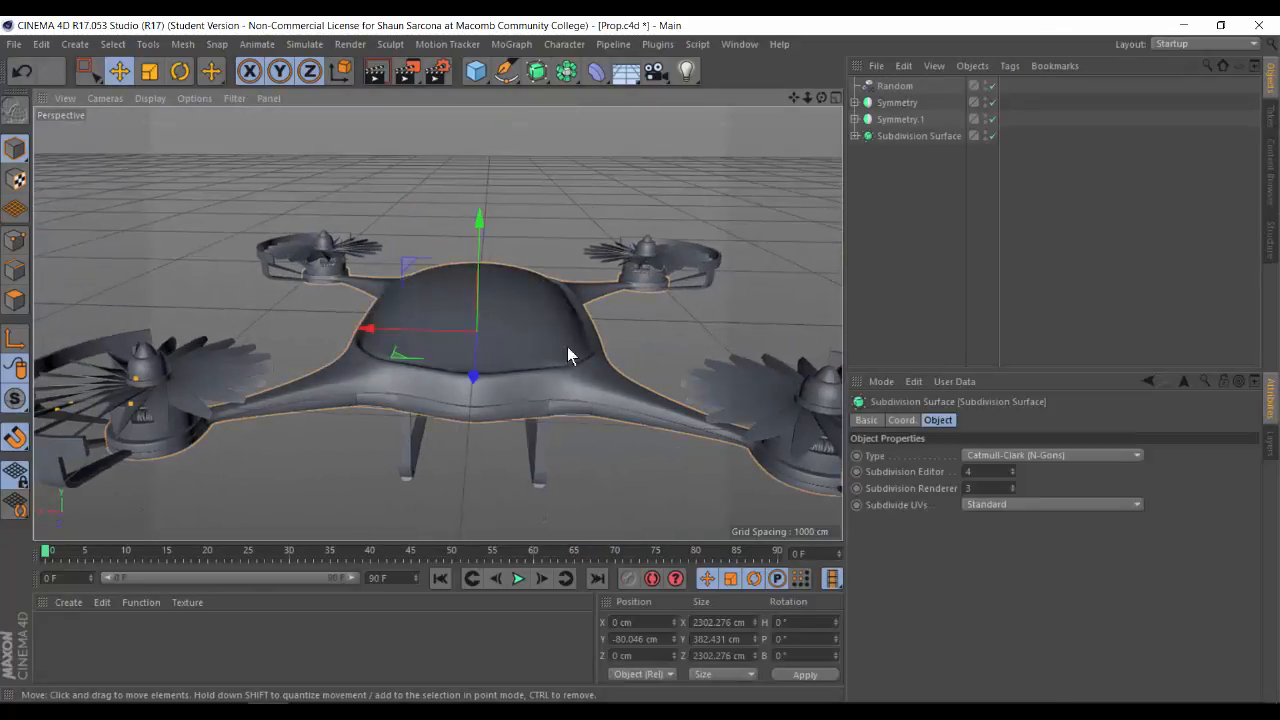
double_click(77, 635)
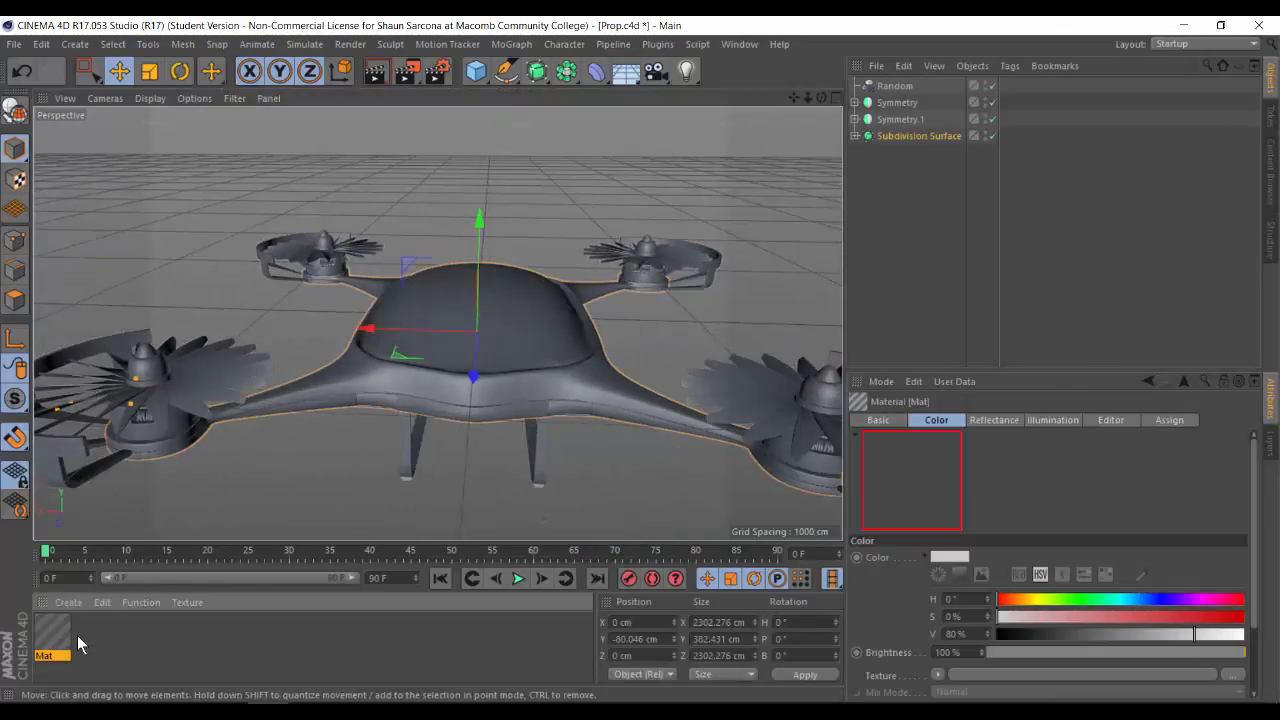
drag(55, 640, 372, 372)
alt+drag(738, 336, 874, 389)
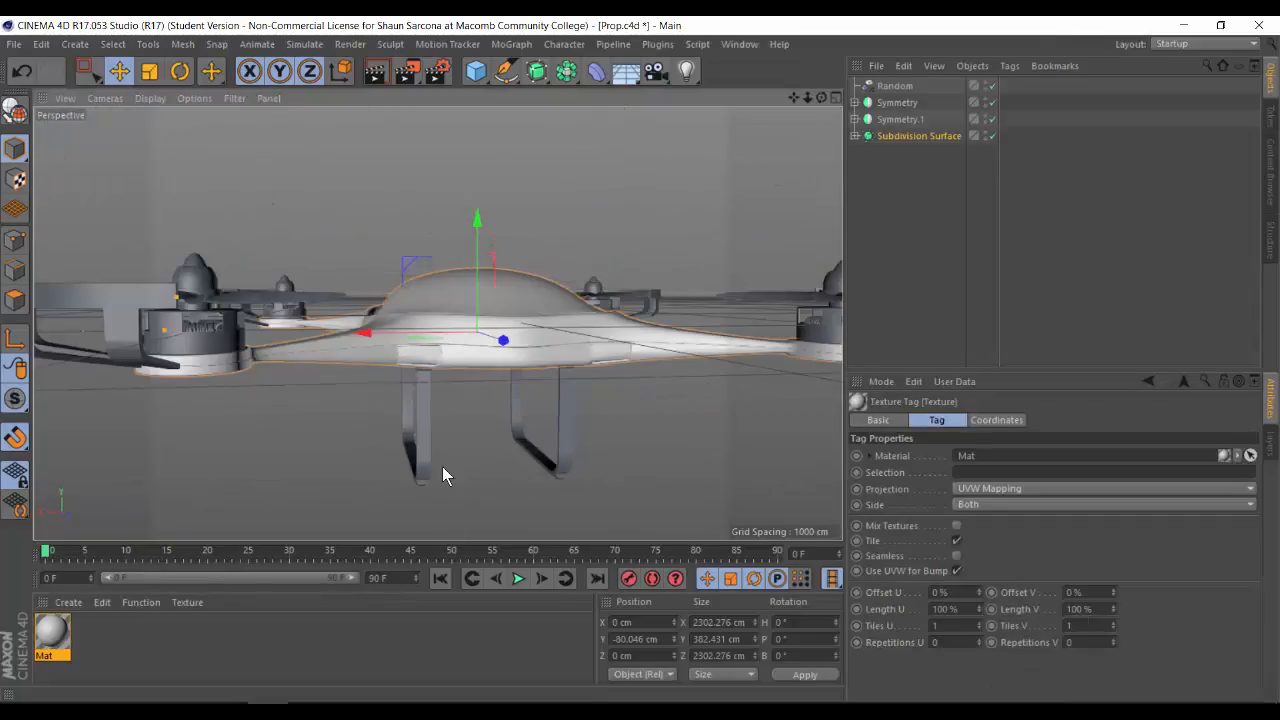
Step: Start loading a texture for the material's Color channel and browse to the drone project's tex folder in PDrive\2510\work
double_click(46, 634)
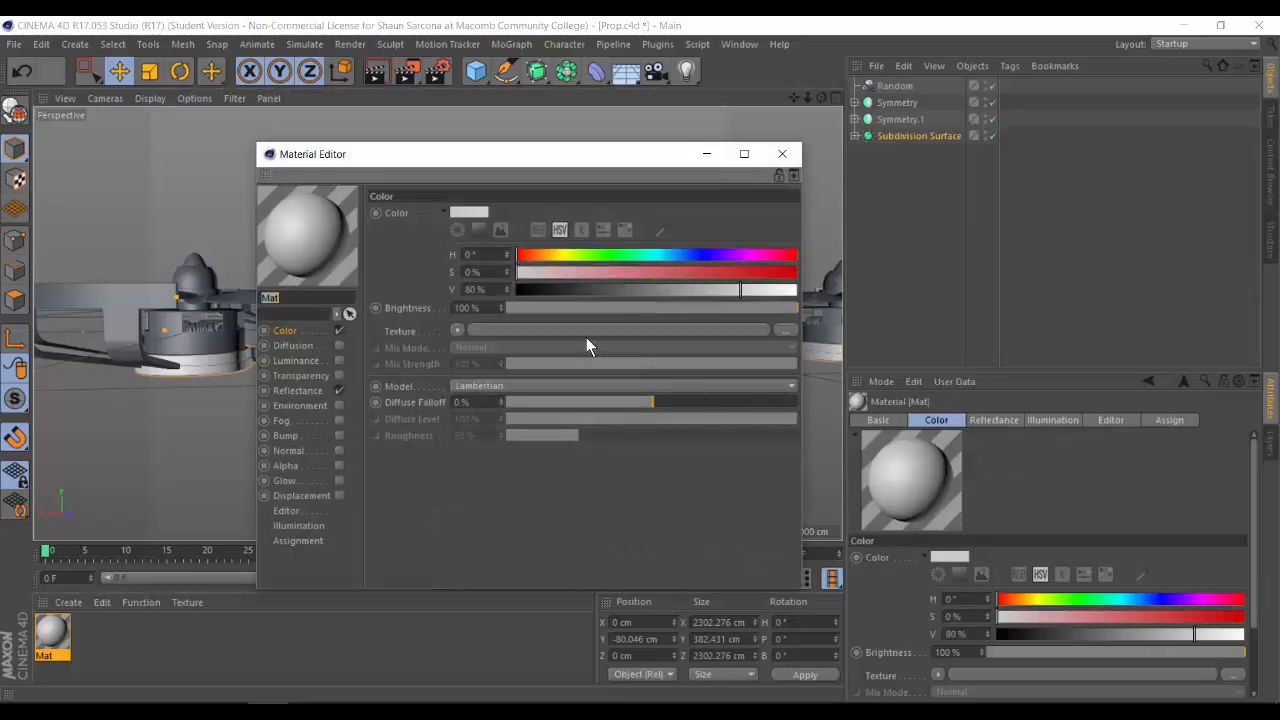
click(585, 331)
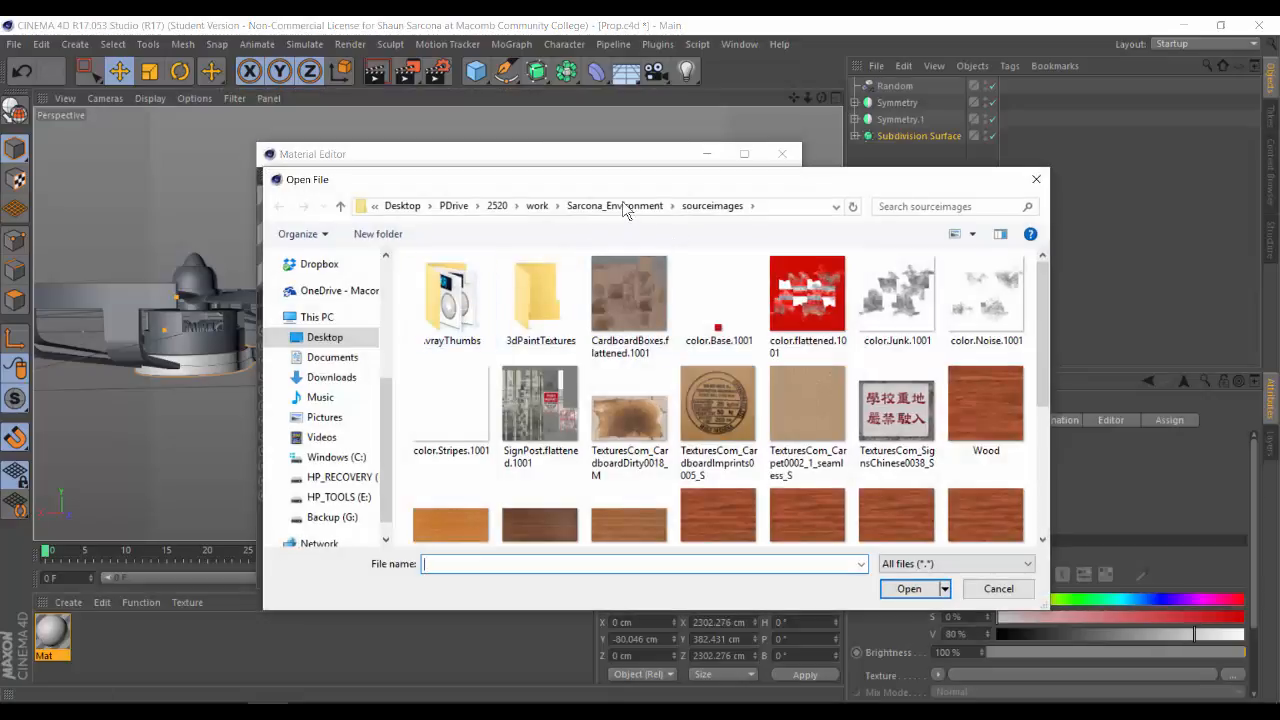
click(494, 207)
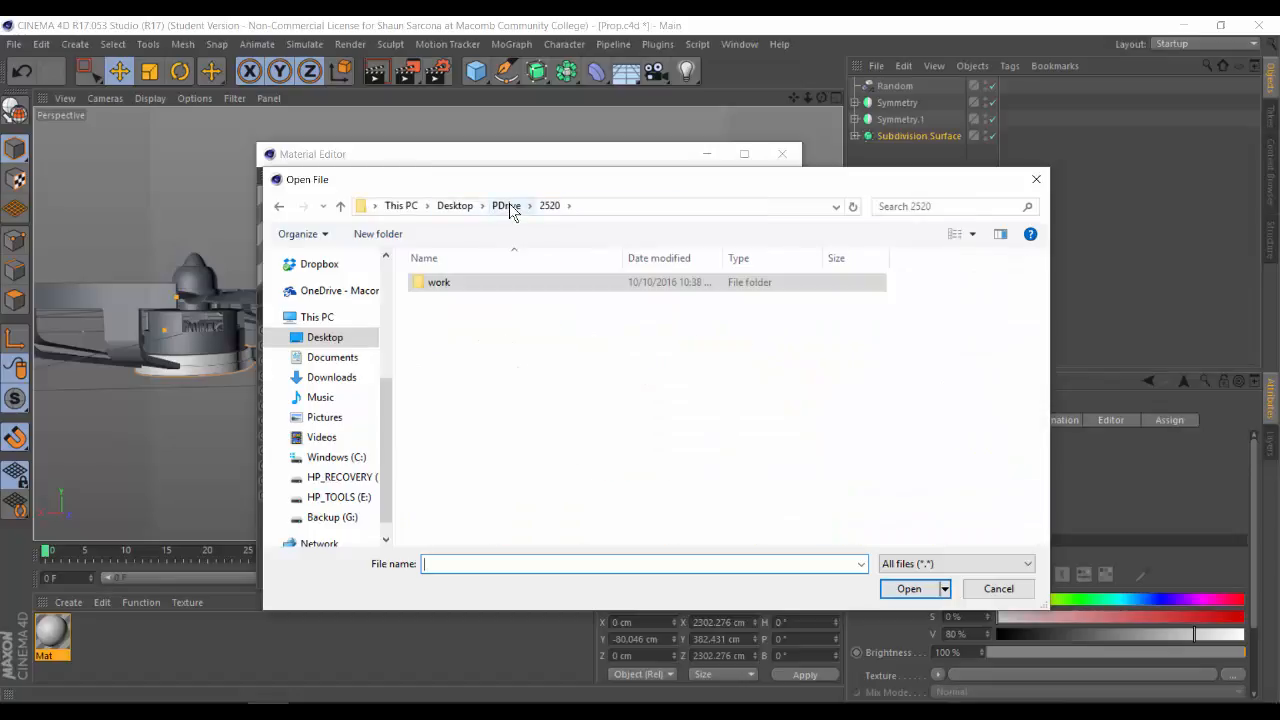
click(509, 205)
double_click(450, 335)
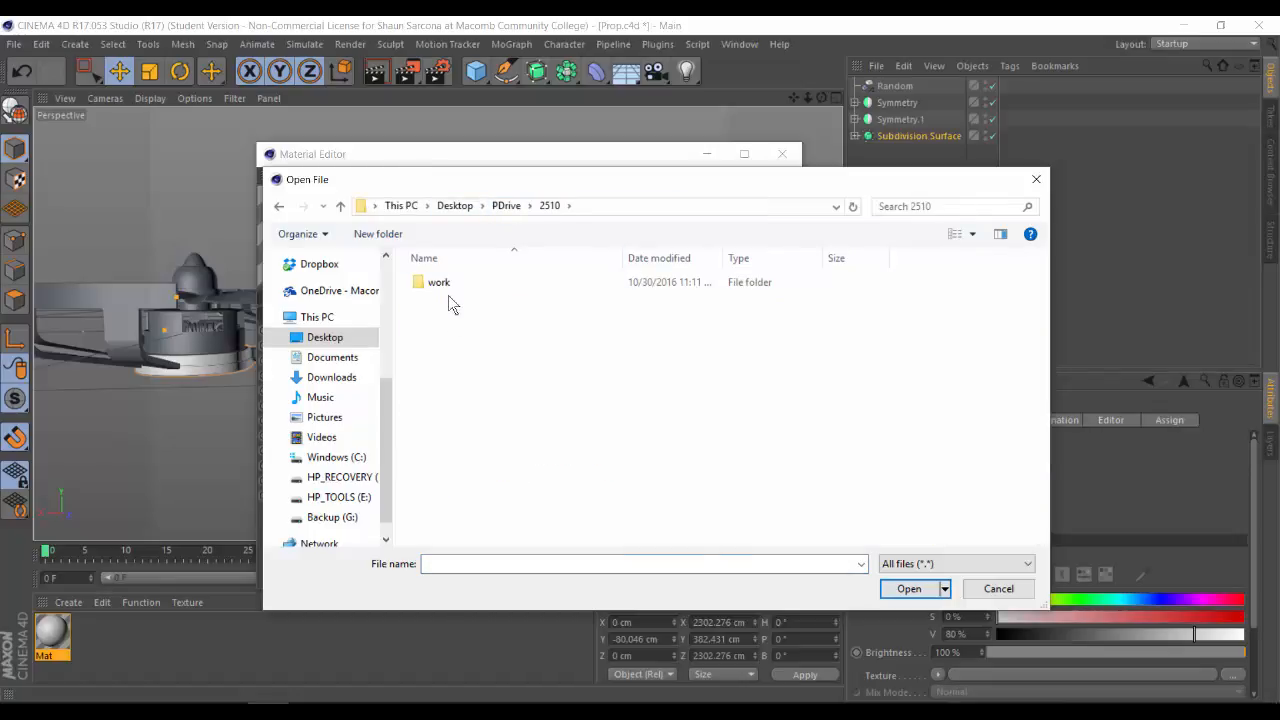
double_click(439, 282)
double_click(450, 298)
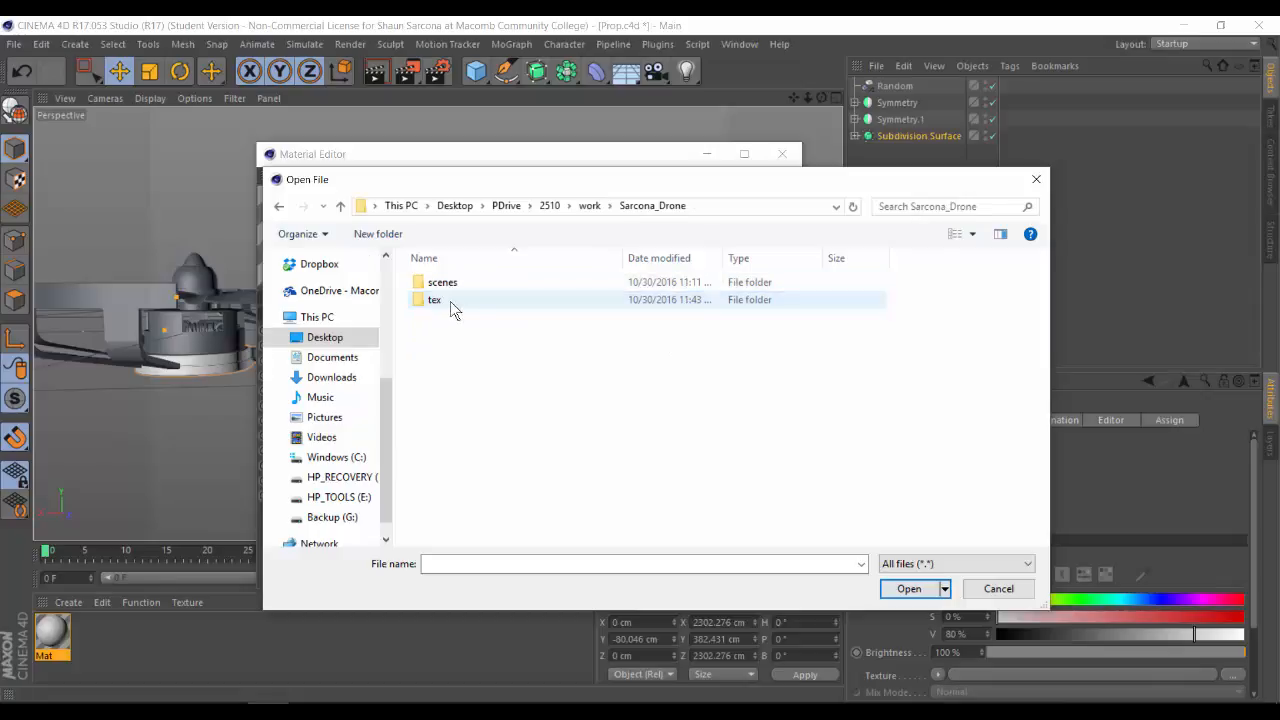
double_click(450, 300)
Step: Load the DecalSheet Targa as the color texture without copying it to the project location, and move the Material Editor aside
click(538, 301)
click(910, 588)
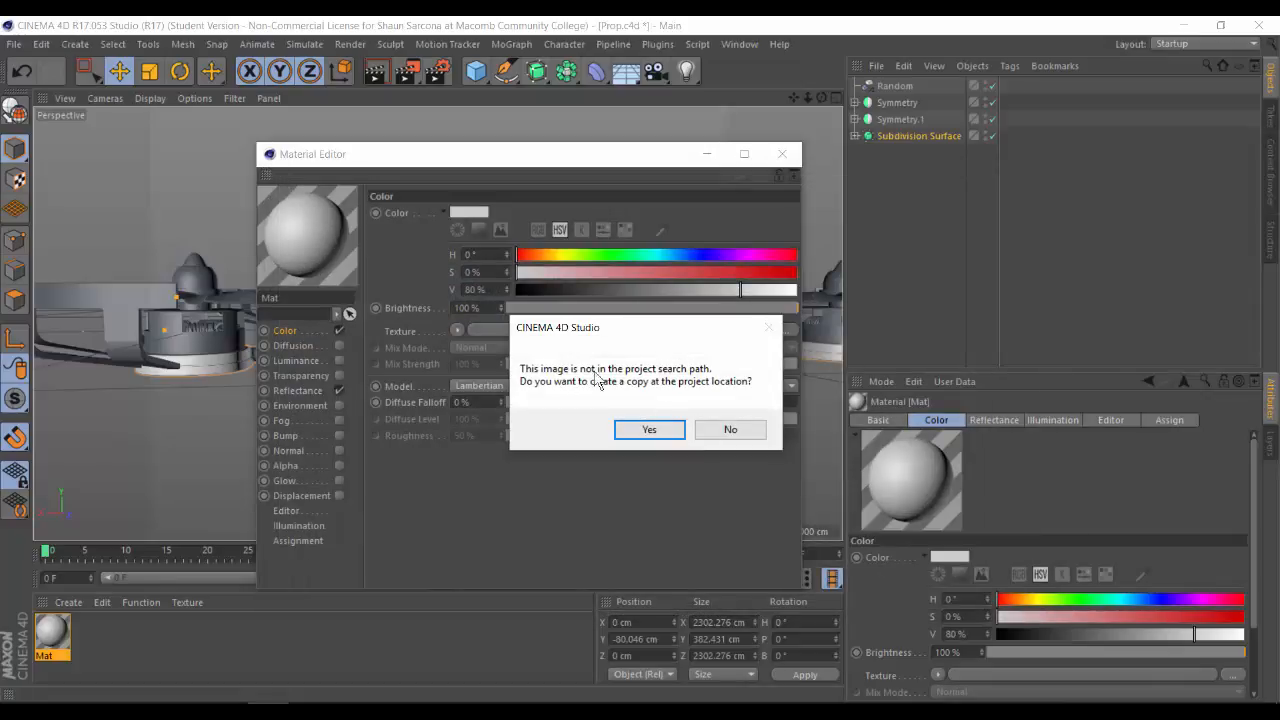
click(734, 429)
drag(414, 152, 750, 146)
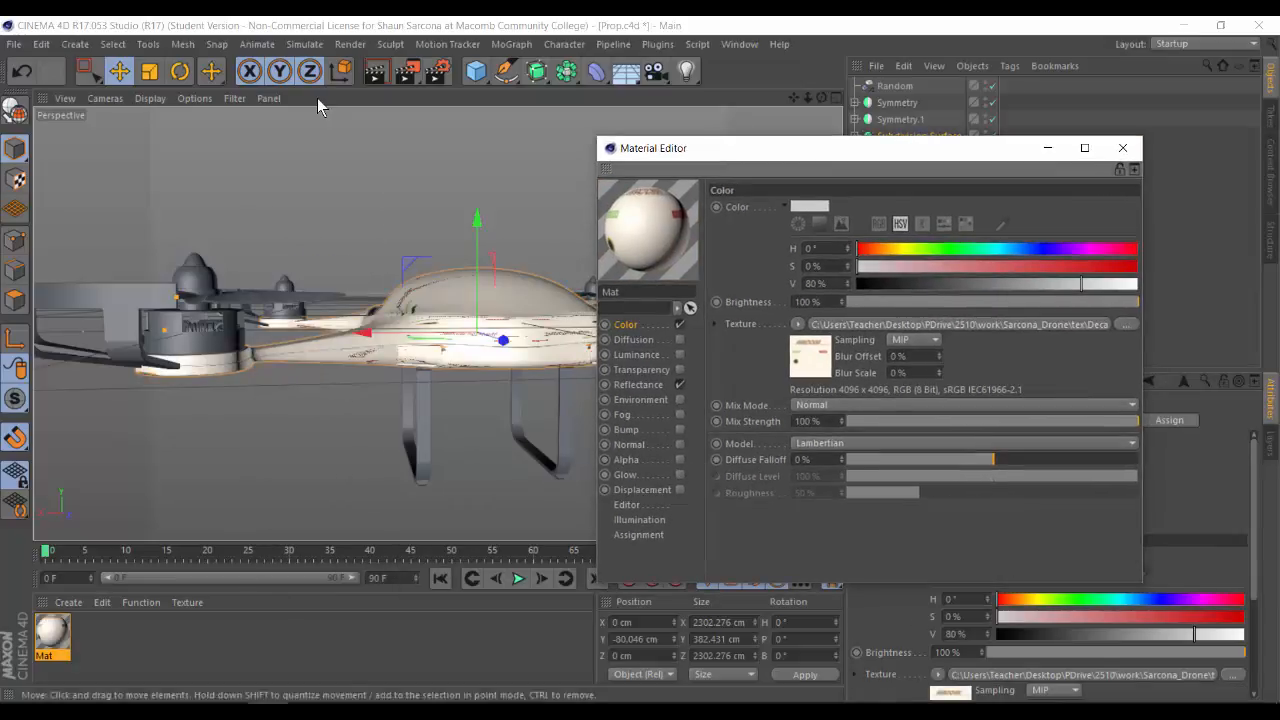
Step: Set Texture Path 2 in the Files preferences to the drone project folder inside PDrive\2510\work, and close the preferences
click(41, 44)
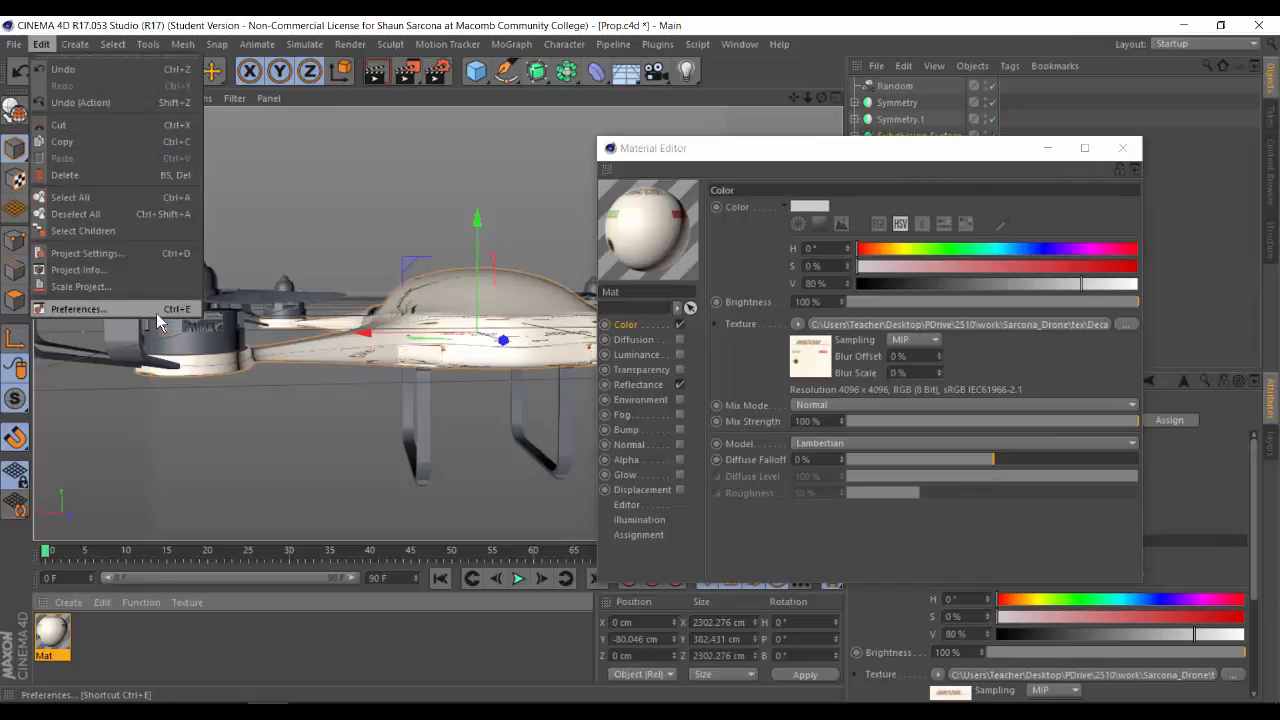
click(178, 311)
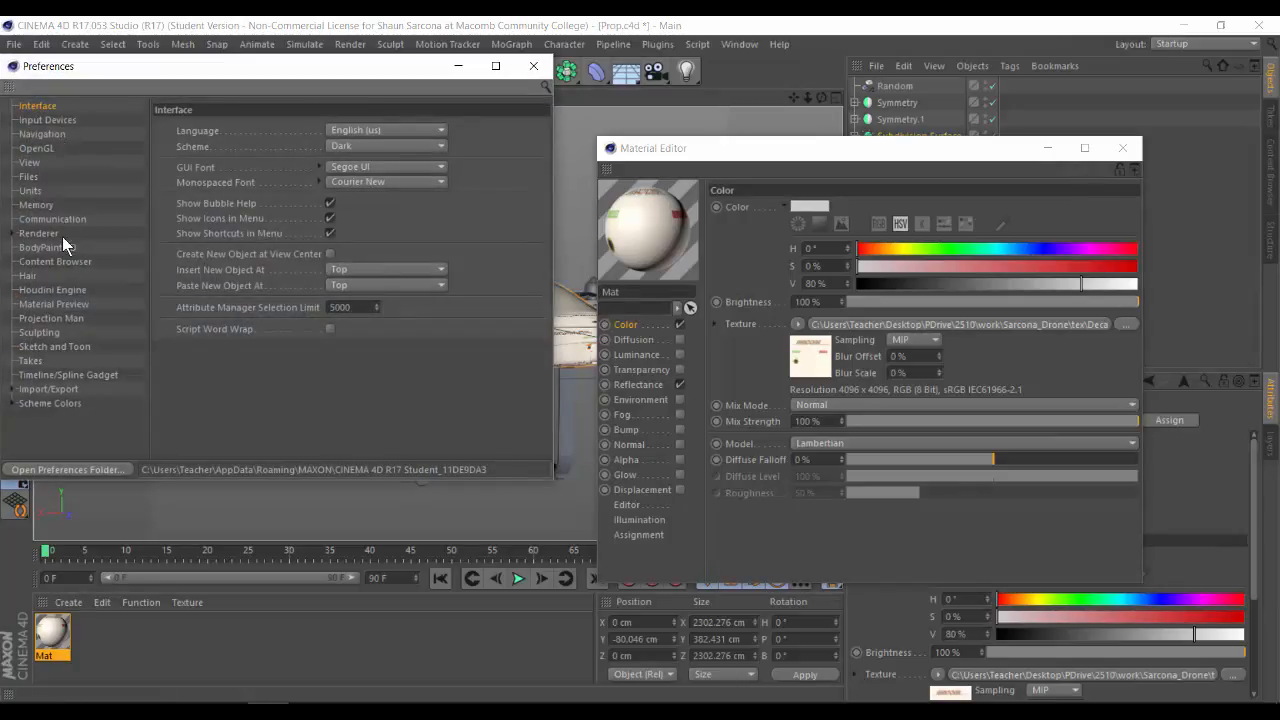
click(126, 176)
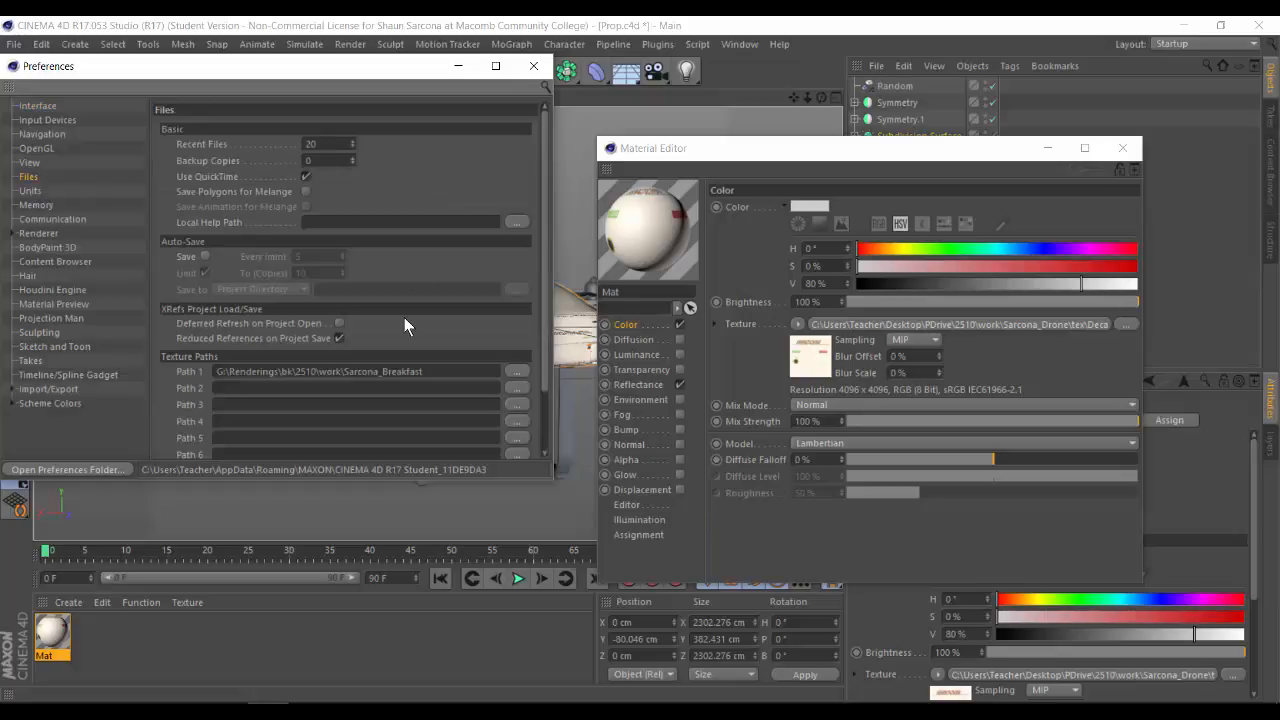
click(518, 389)
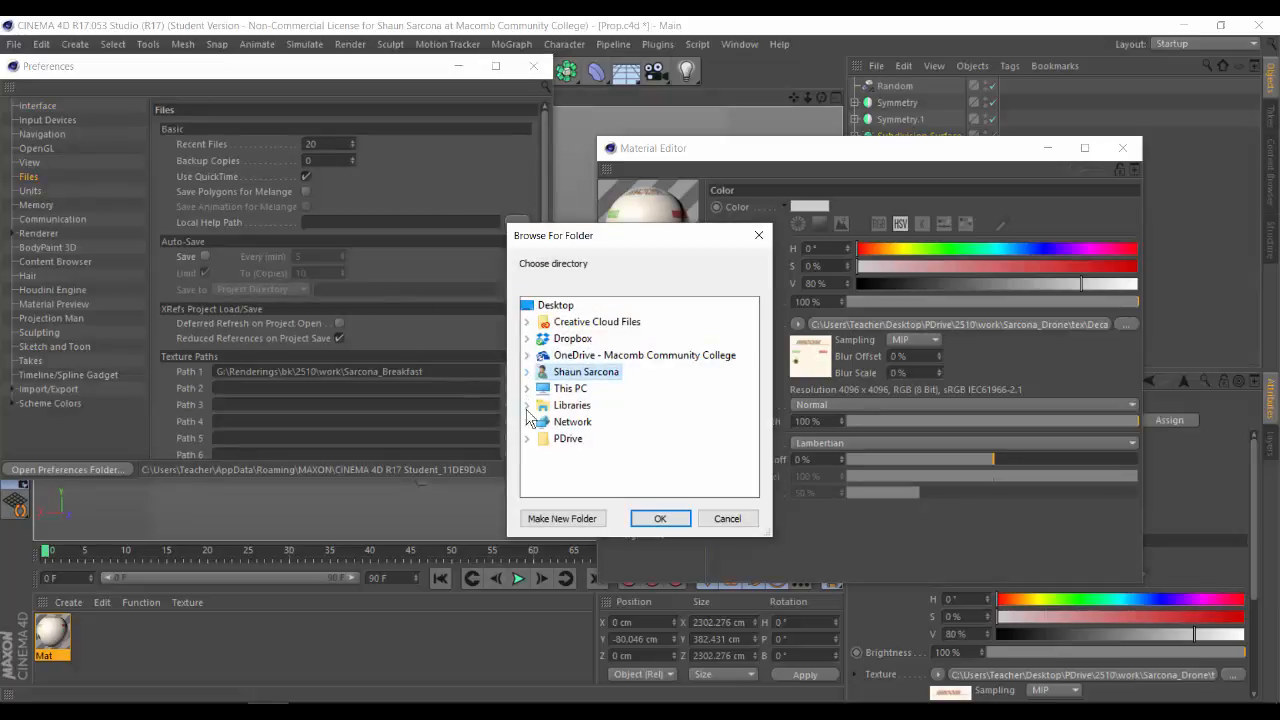
click(527, 440)
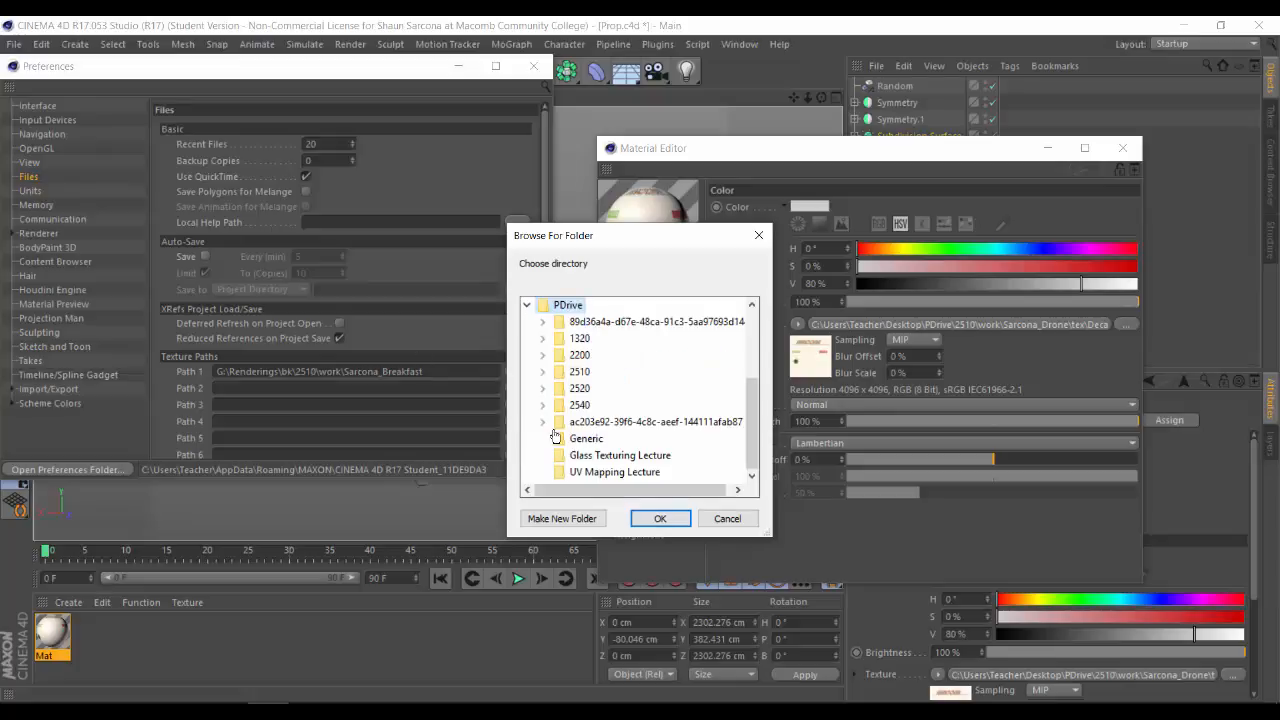
click(542, 371)
click(558, 388)
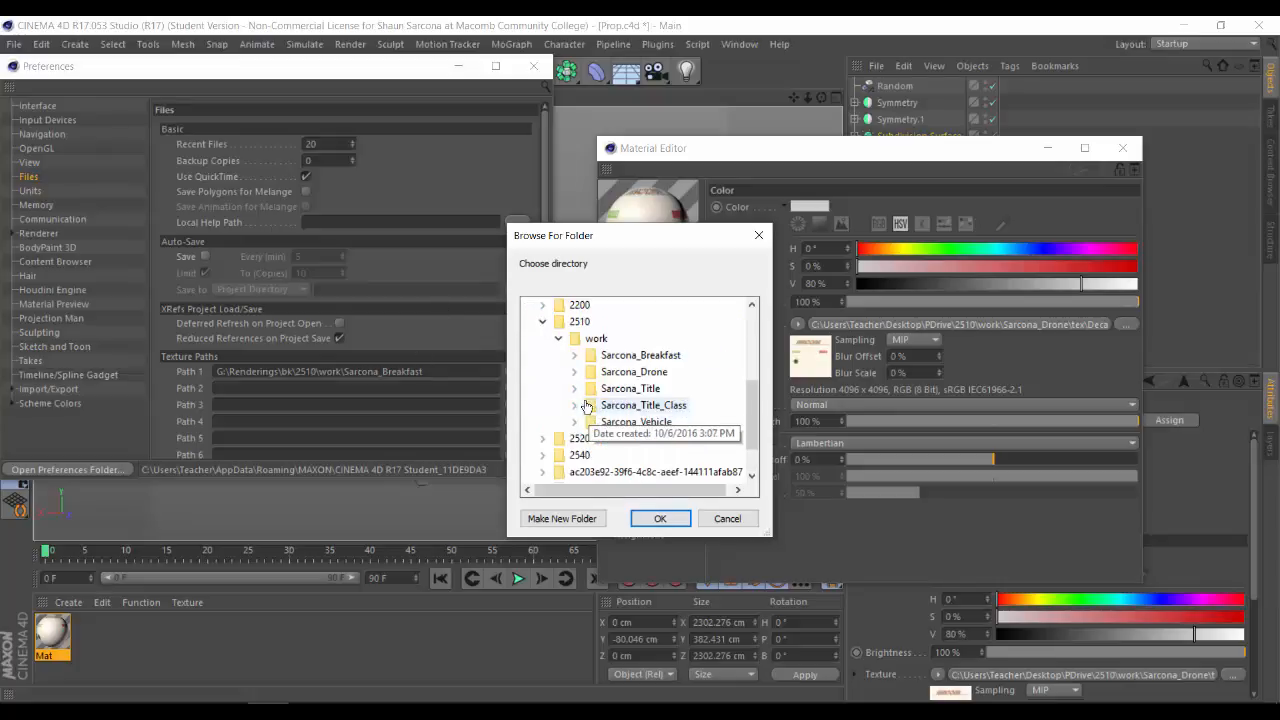
click(575, 371)
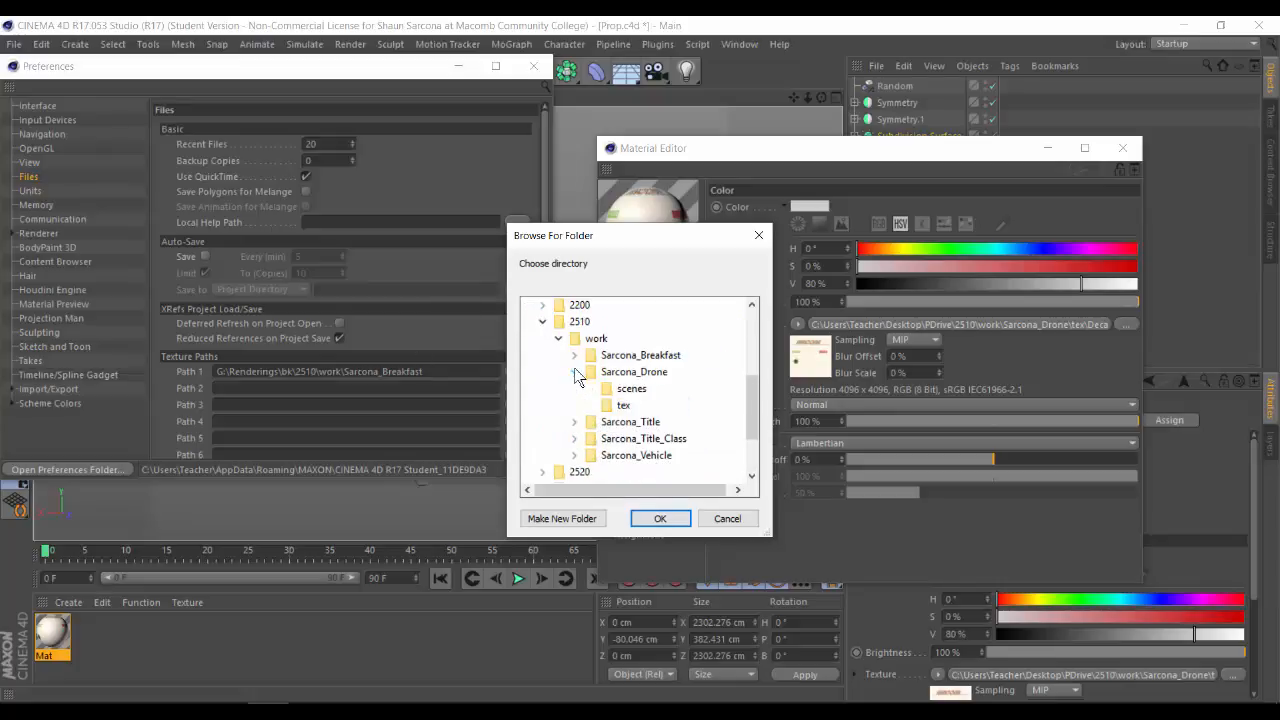
click(660, 518)
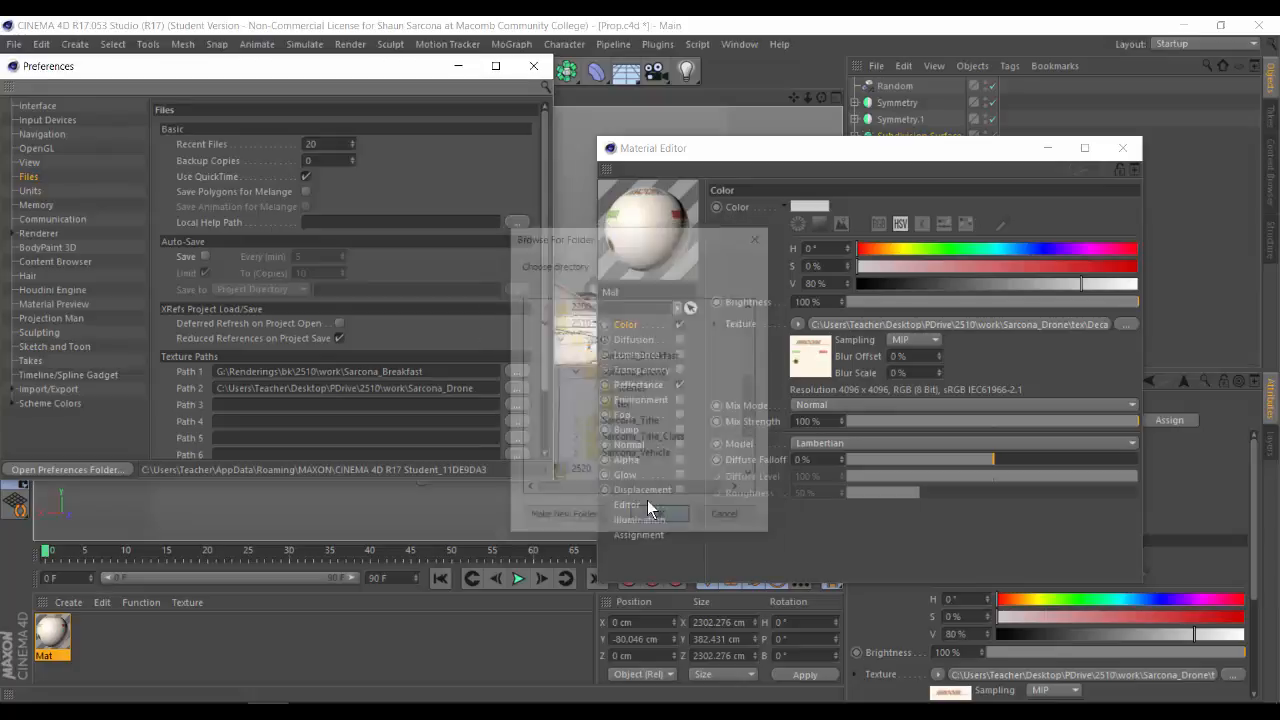
click(534, 66)
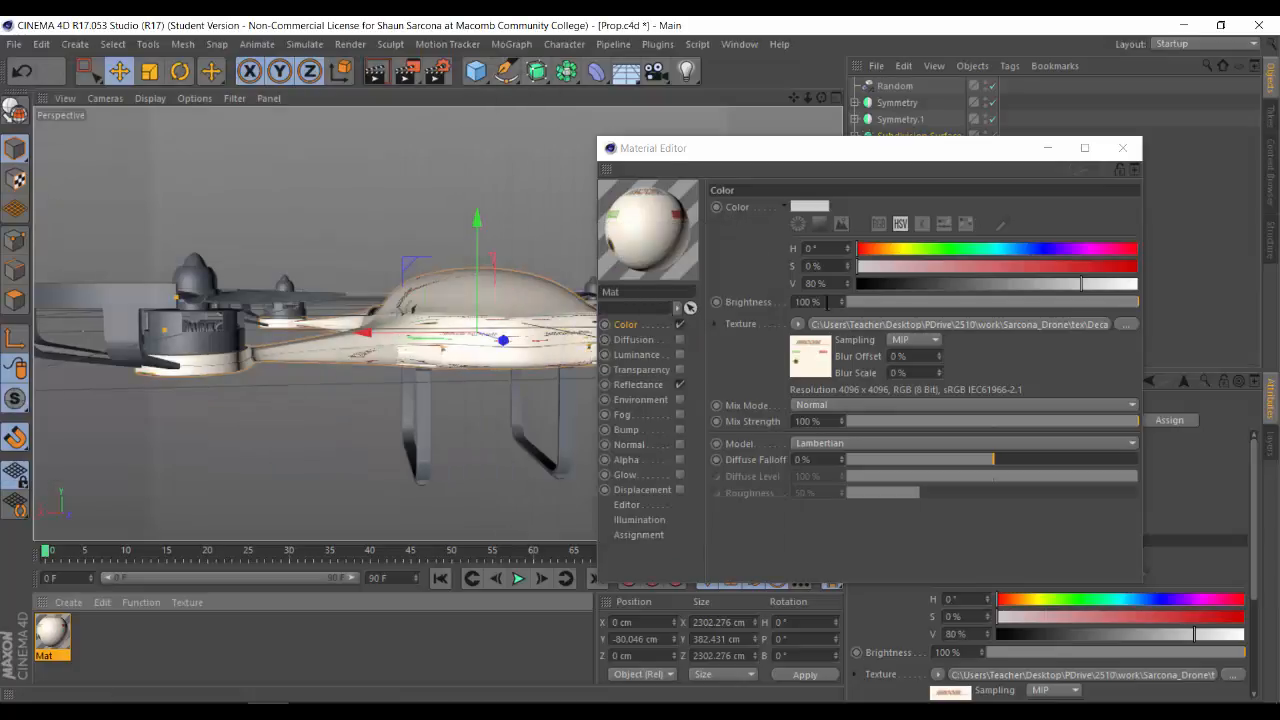
Step: Relocate the color texture's image to the Targa DecalSheet in the tex folder, and close the Material Editor
click(855, 325)
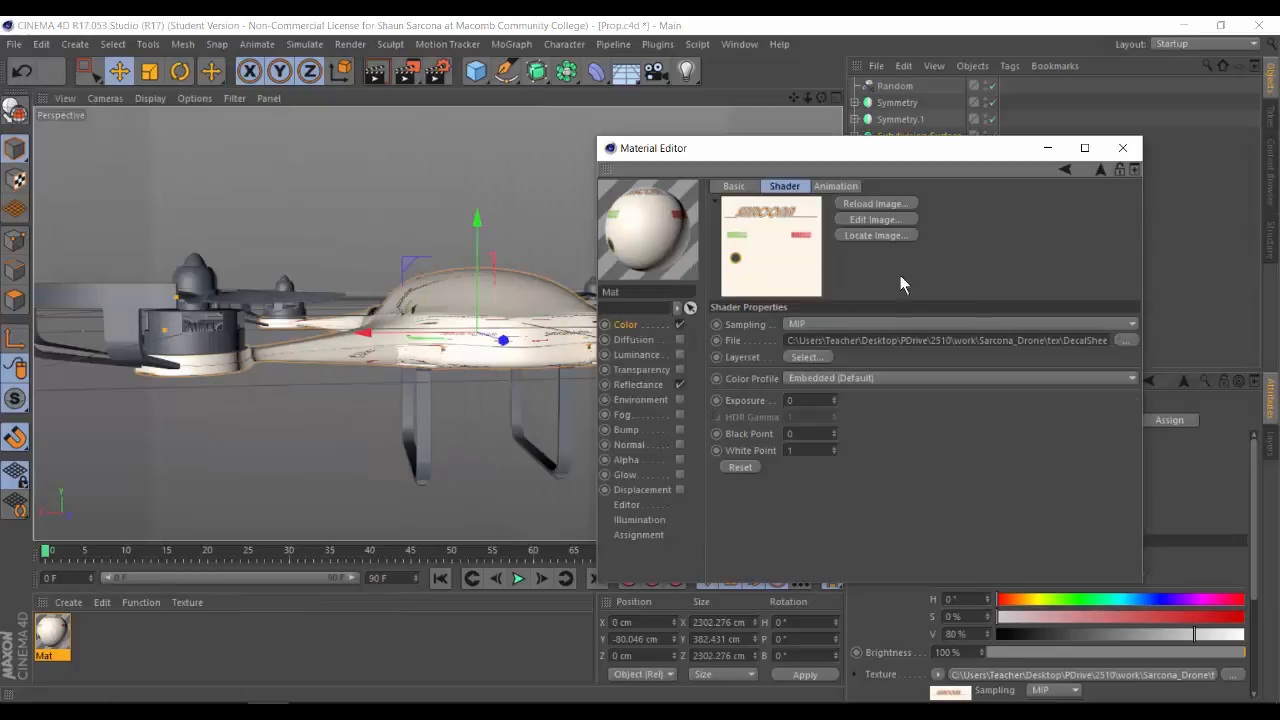
click(876, 235)
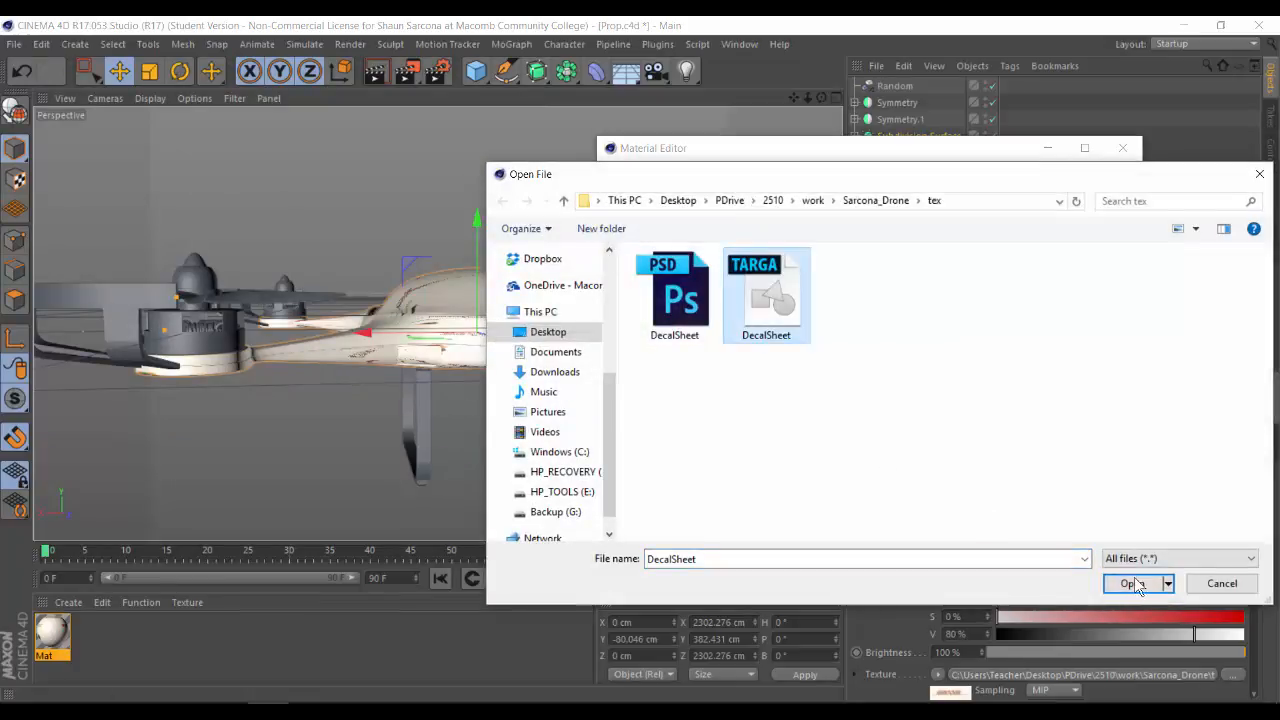
click(1134, 583)
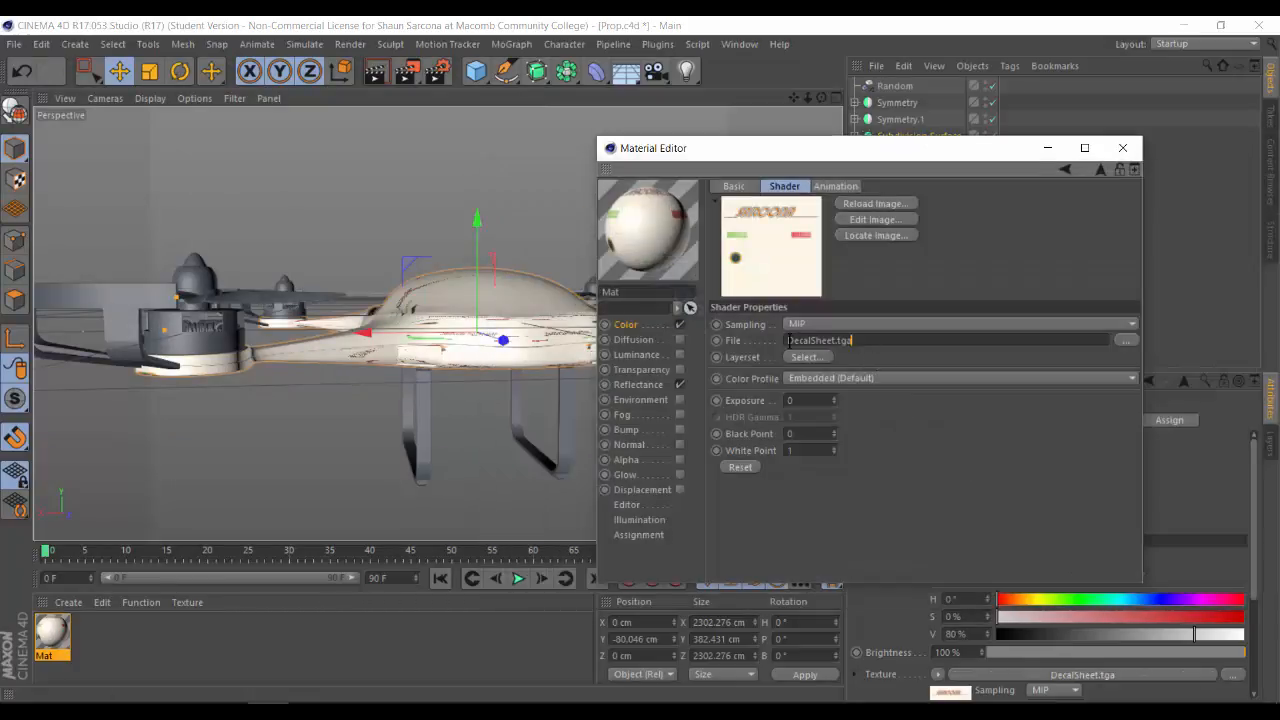
double_click(790, 341)
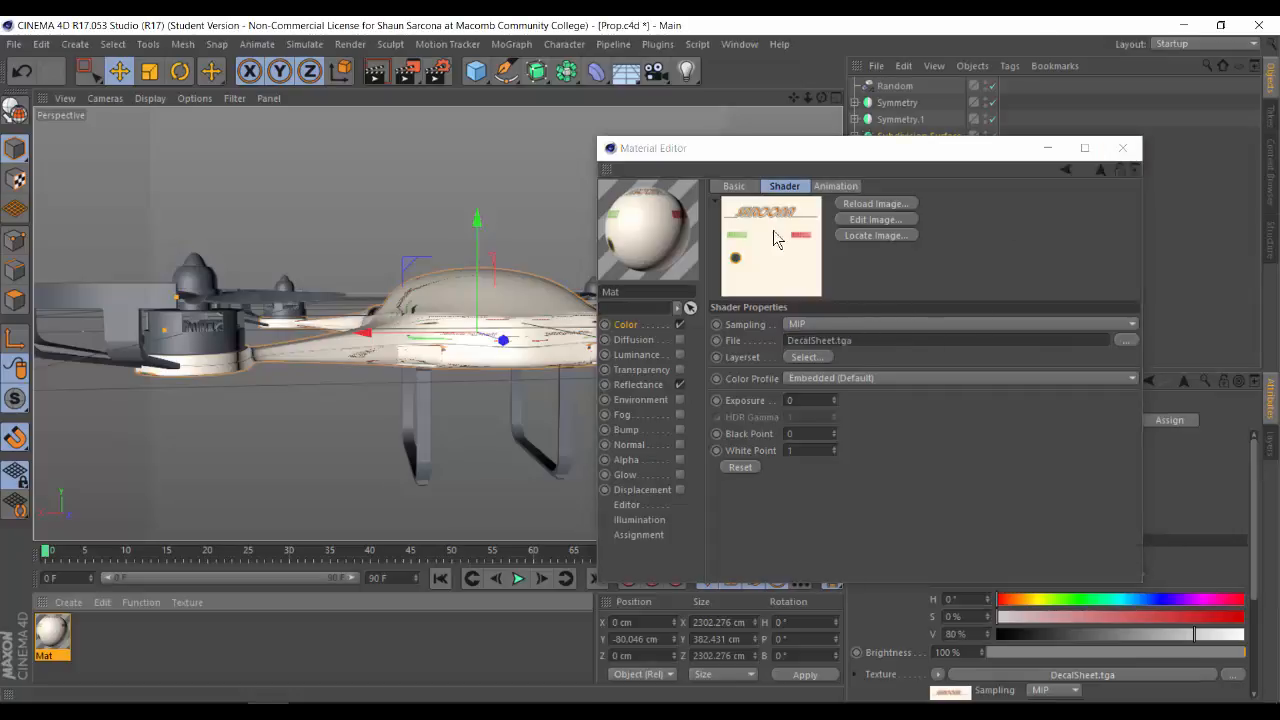
click(1124, 148)
Step: Show the shaded drone with its mesh lines to examine the decal texture's layout on the body, and restore plain shading
alt+drag(722, 263, 470, 252)
click(470, 252)
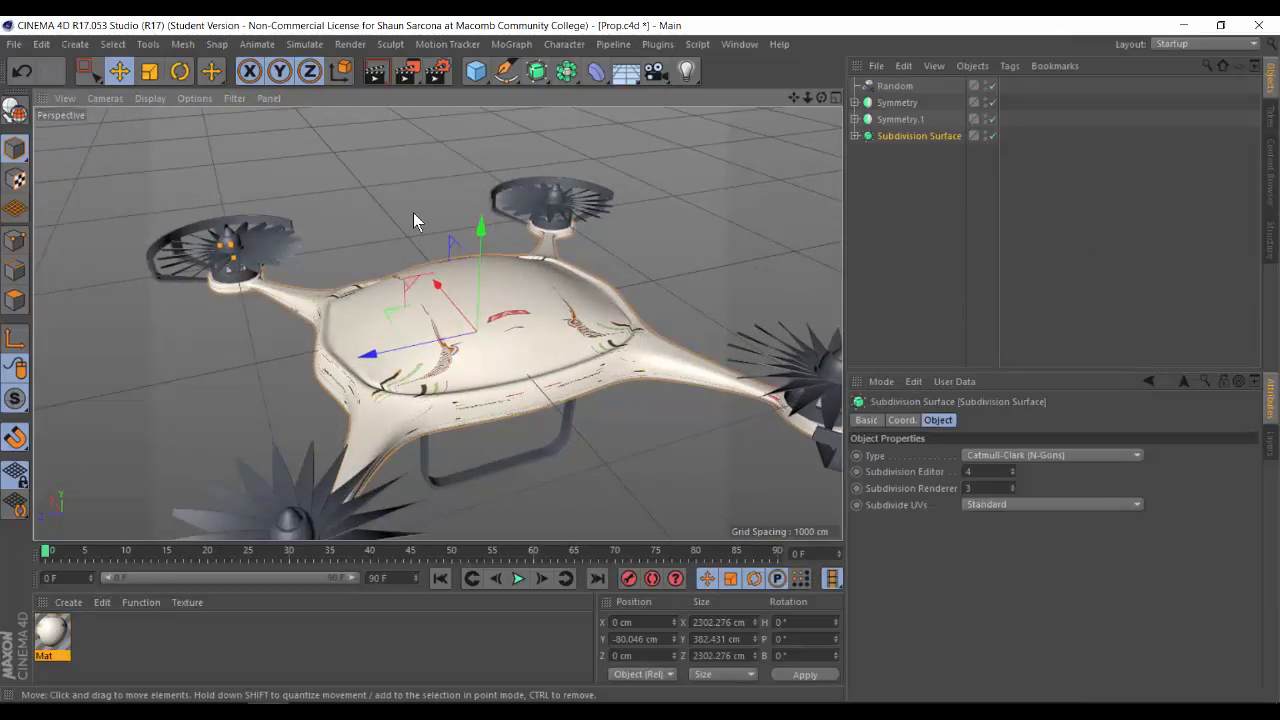
click(154, 97)
click(172, 142)
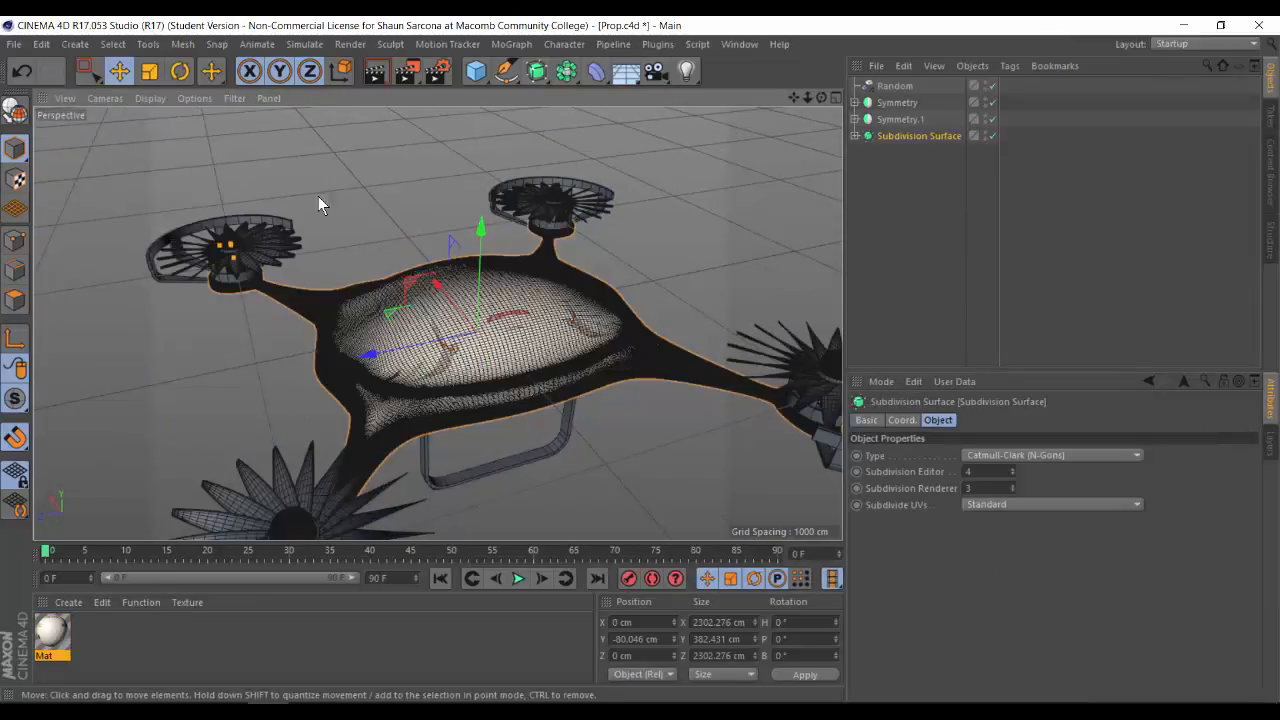
alt+drag(348, 260, 305, 211)
click(194, 98)
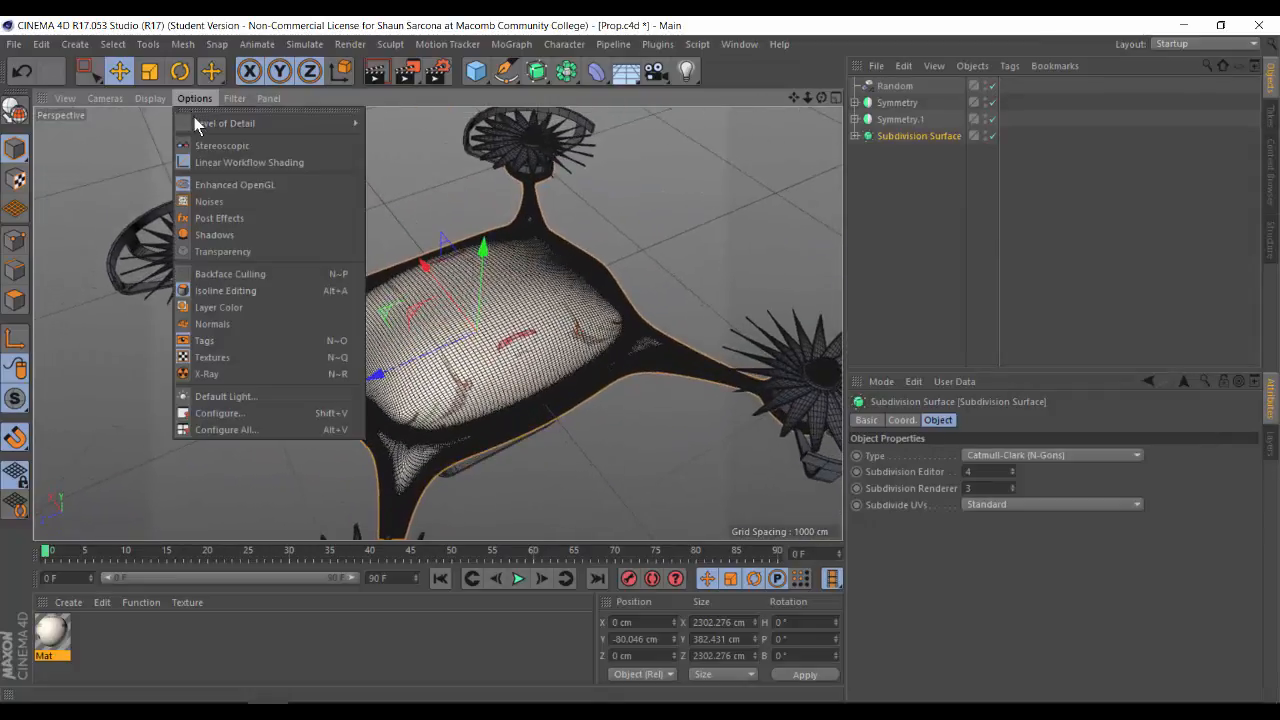
click(155, 98)
click(174, 122)
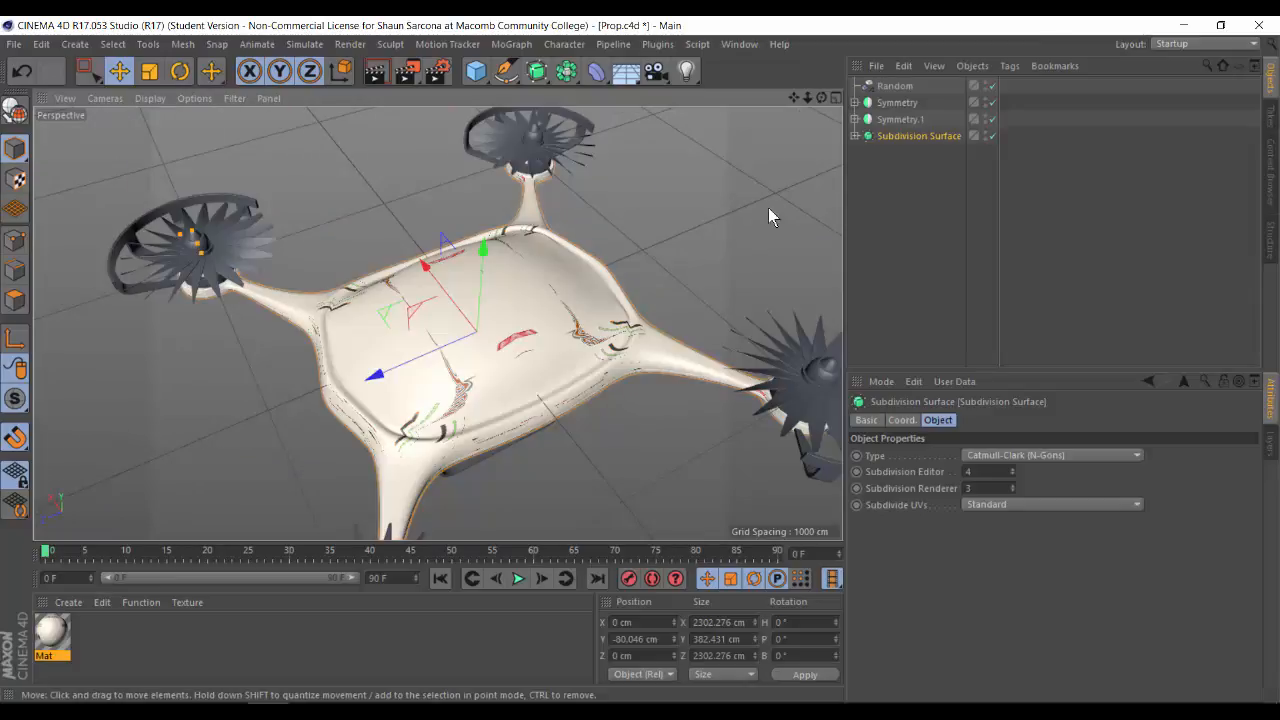
Step: Expand the Subdivision Surface hierarchy of the drone body and inspect Cylinder.2 and both nested Symmetry objects
click(855, 136)
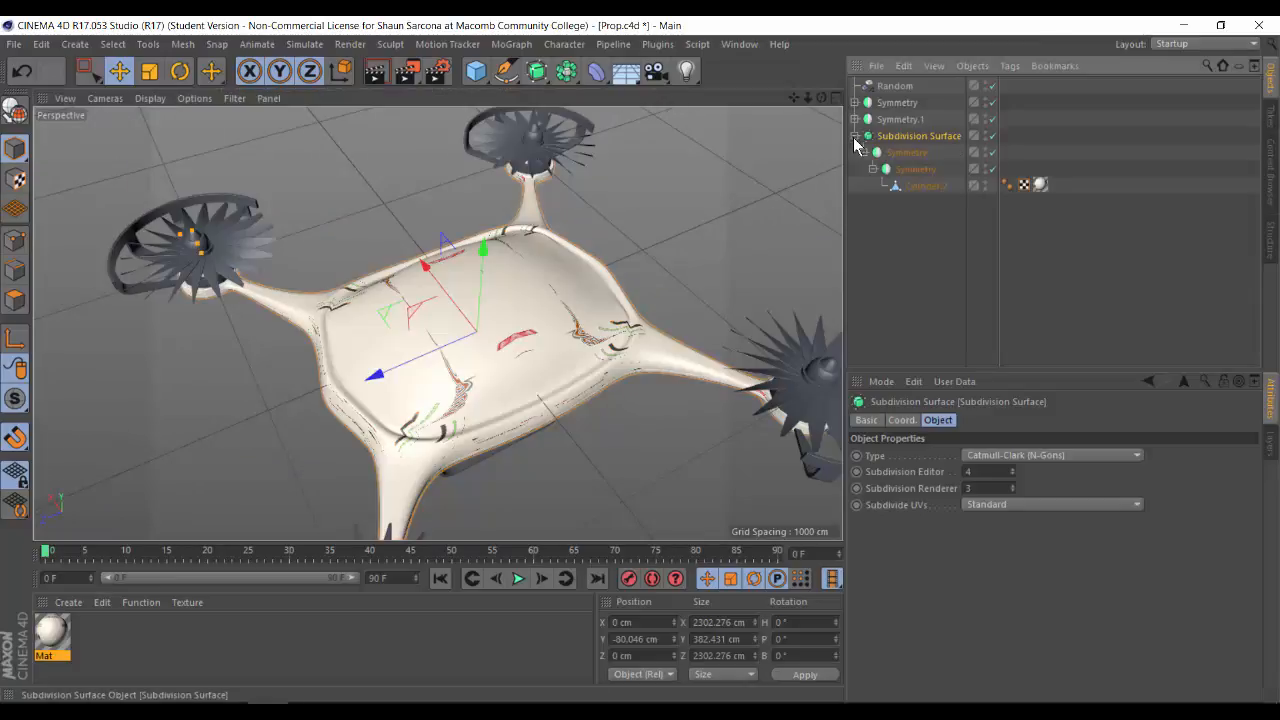
click(919, 186)
alt+drag(573, 291, 600, 245)
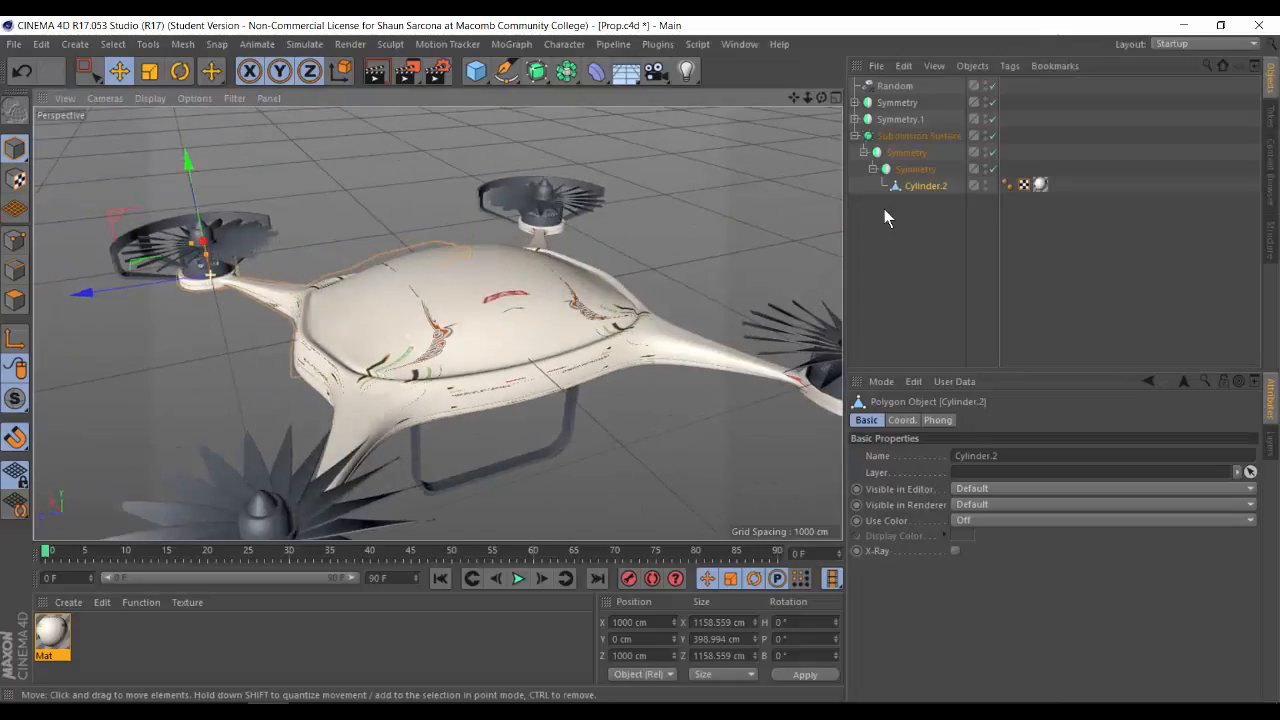
click(920, 169)
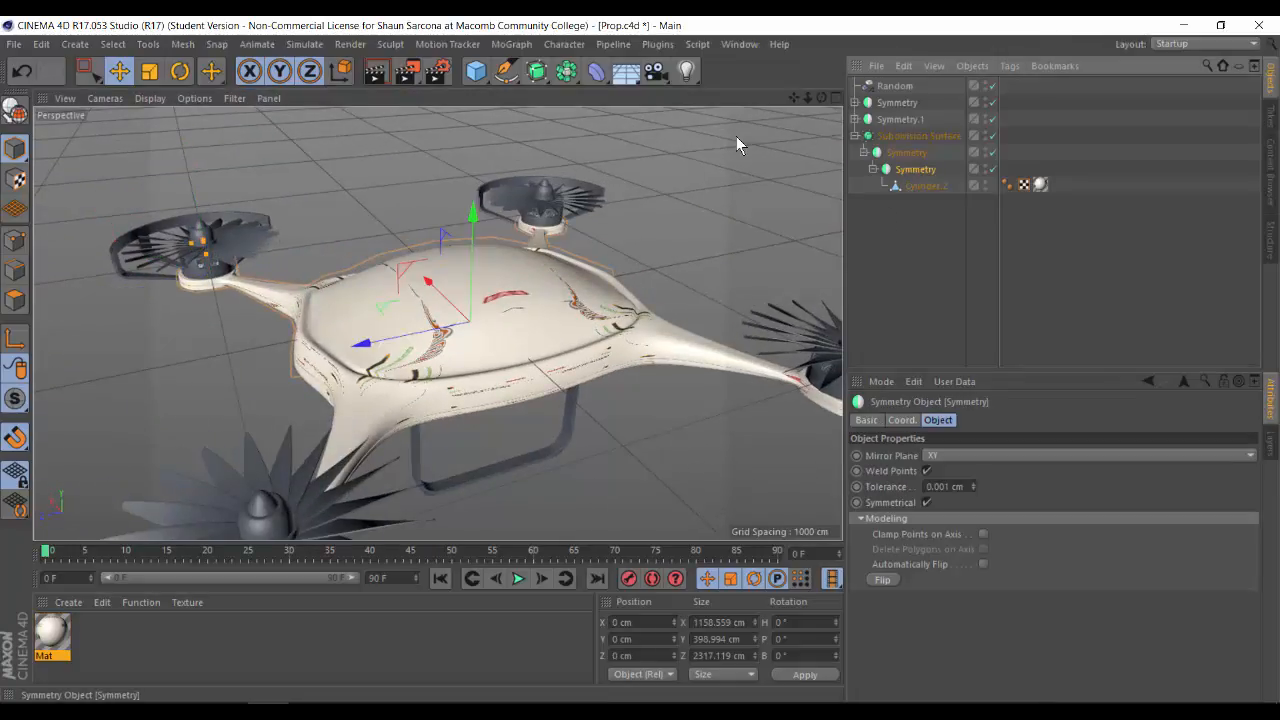
click(912, 153)
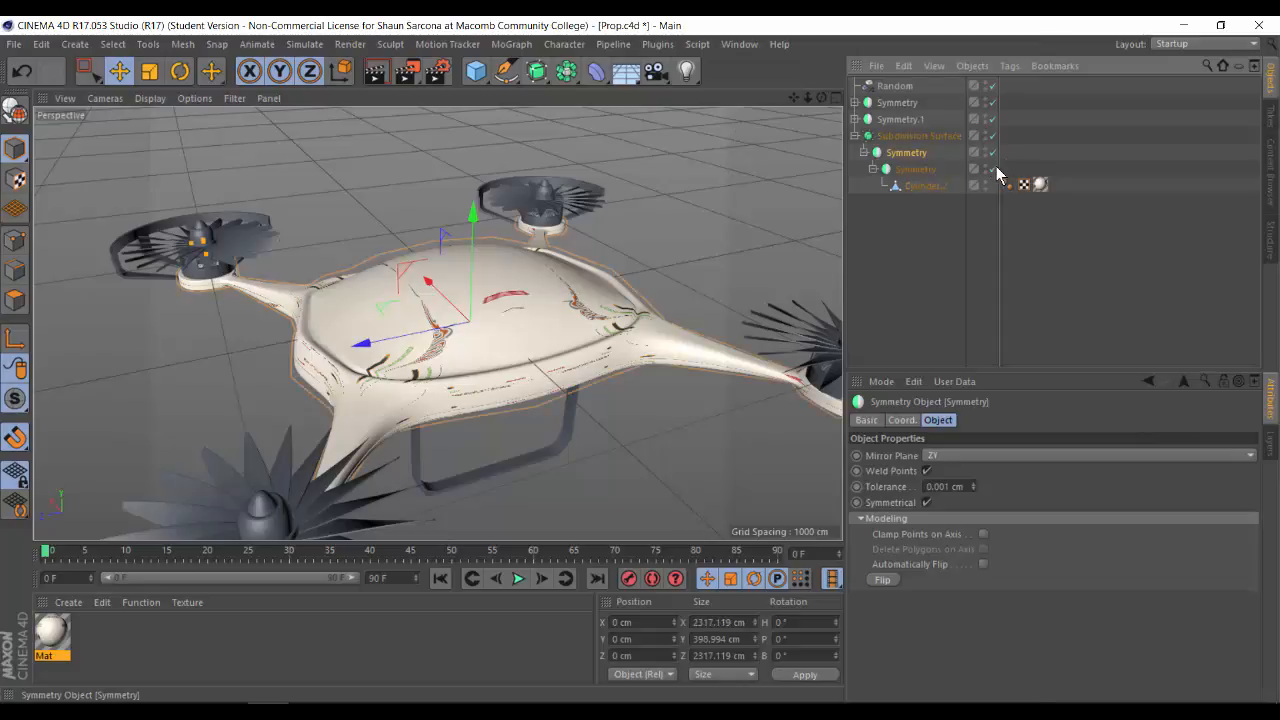
Step: Temporarily disable the body's Subdivision Surface and both Symmetry objects to examine the unmirrored mesh, and enable them again
drag(993, 137, 991, 171)
alt+drag(626, 295, 822, 245)
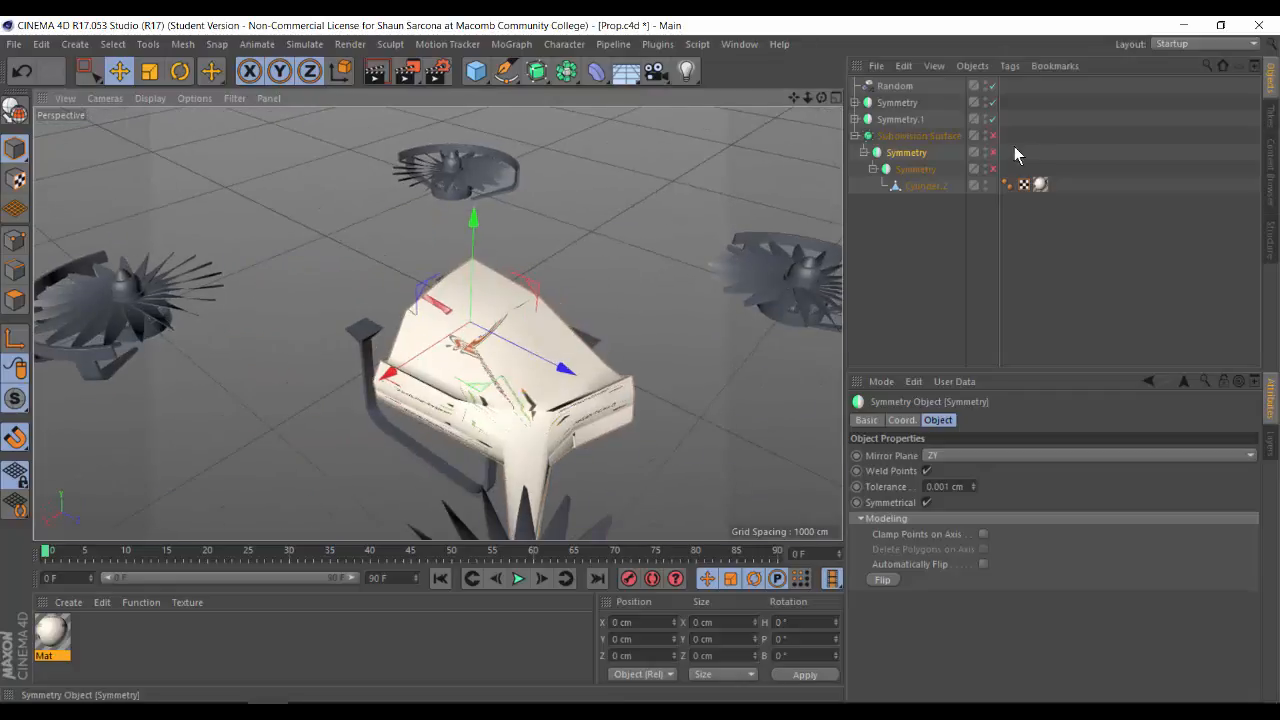
drag(997, 137, 997, 155)
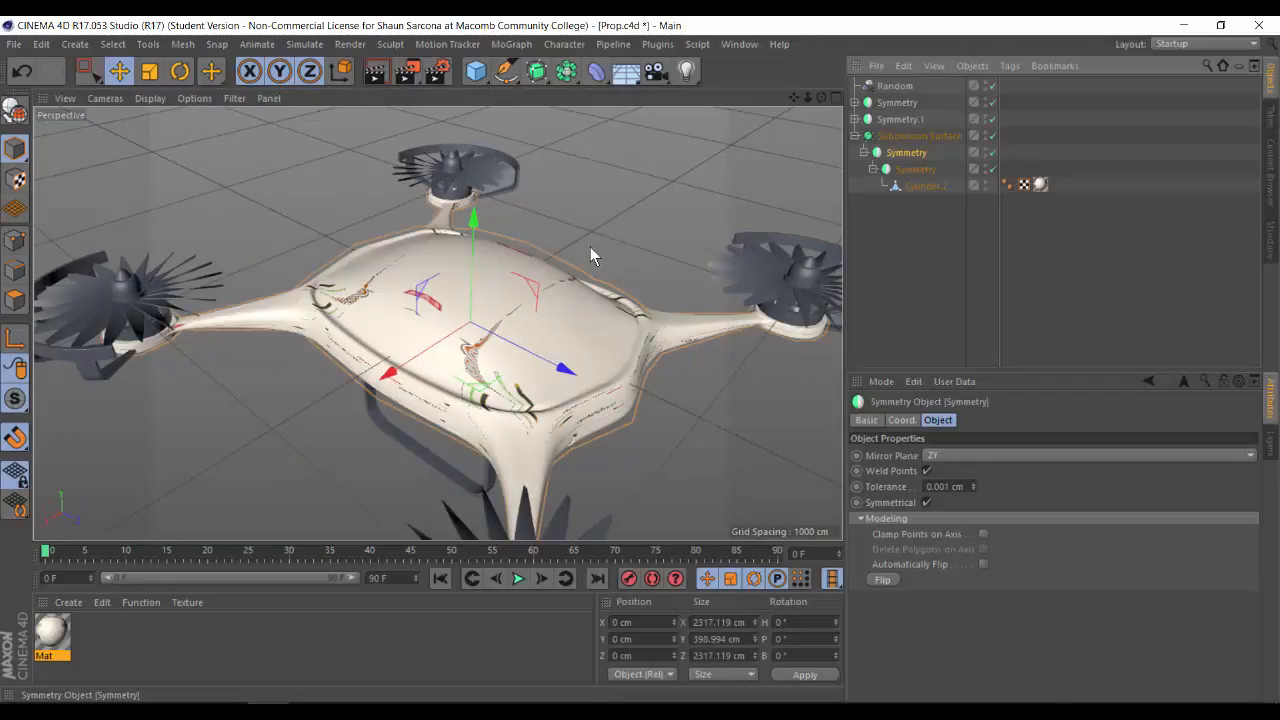
alt+drag(537, 288, 395, 283)
alt+drag(295, 301, 390, 418)
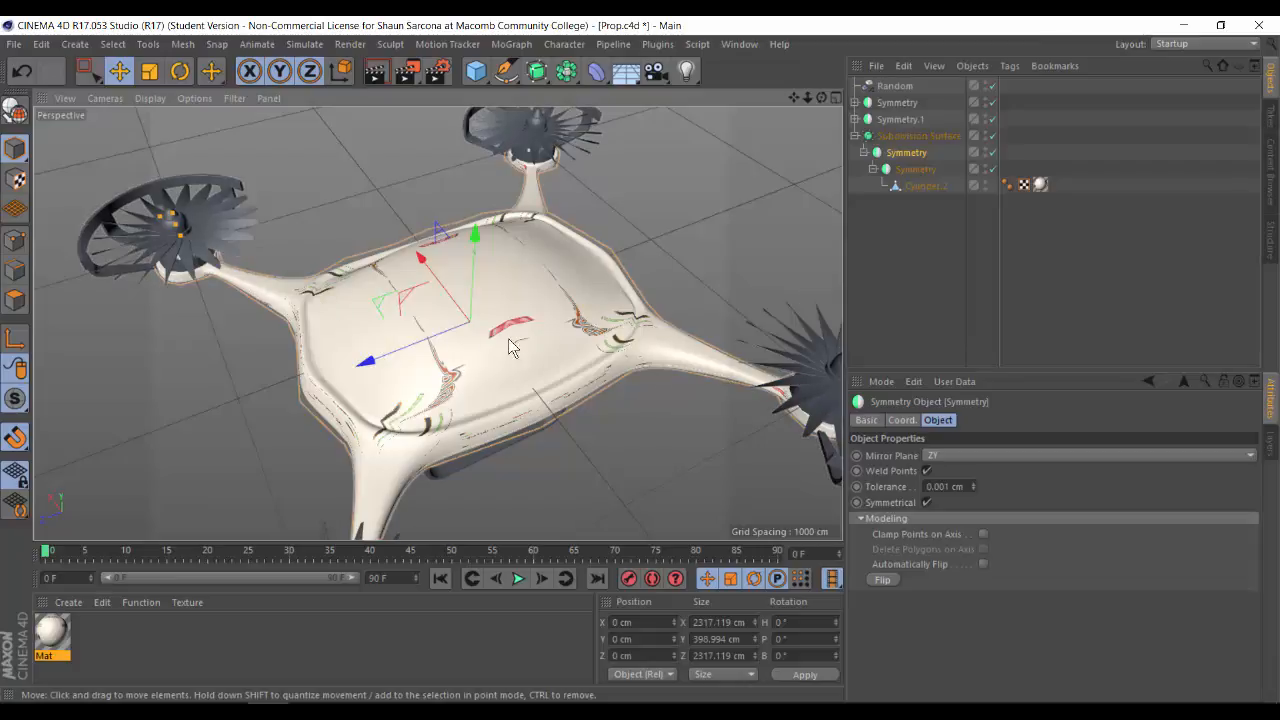
alt+drag(530, 345, 991, 186)
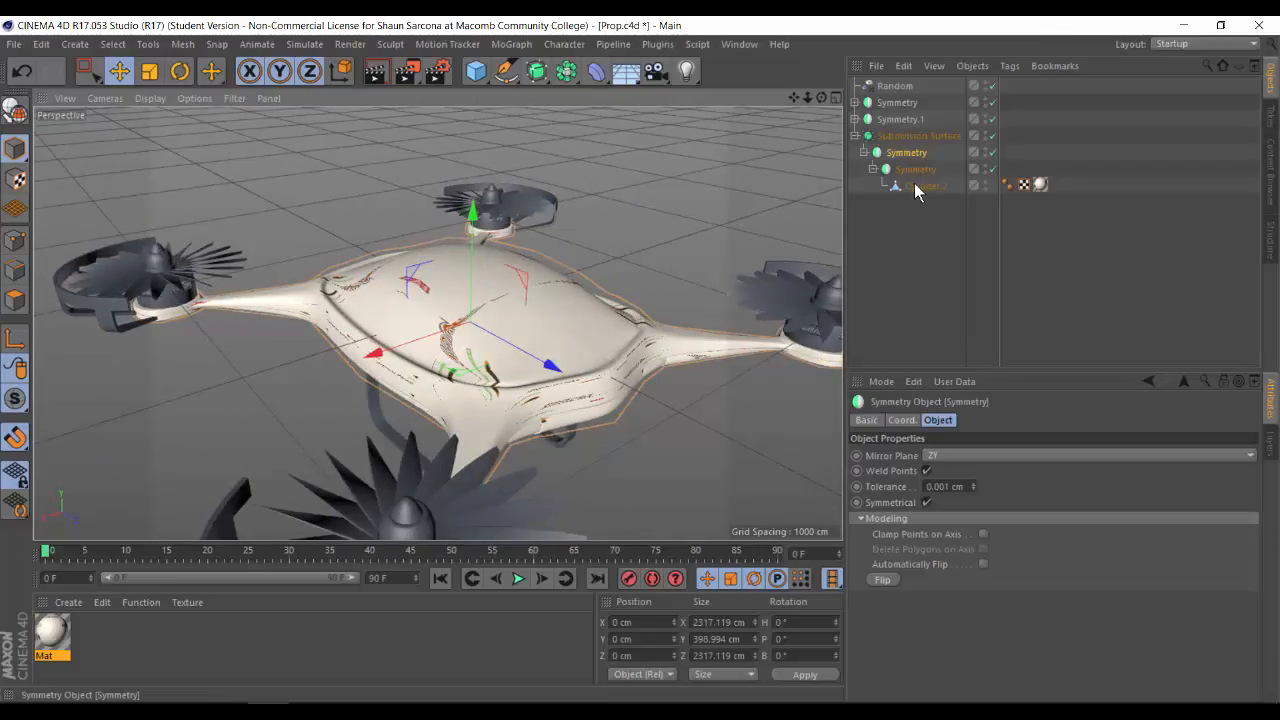
Step: Take the outer Symmetry object out of the Subdivision Surface and display the shaded model with its mesh lines
click(912, 136)
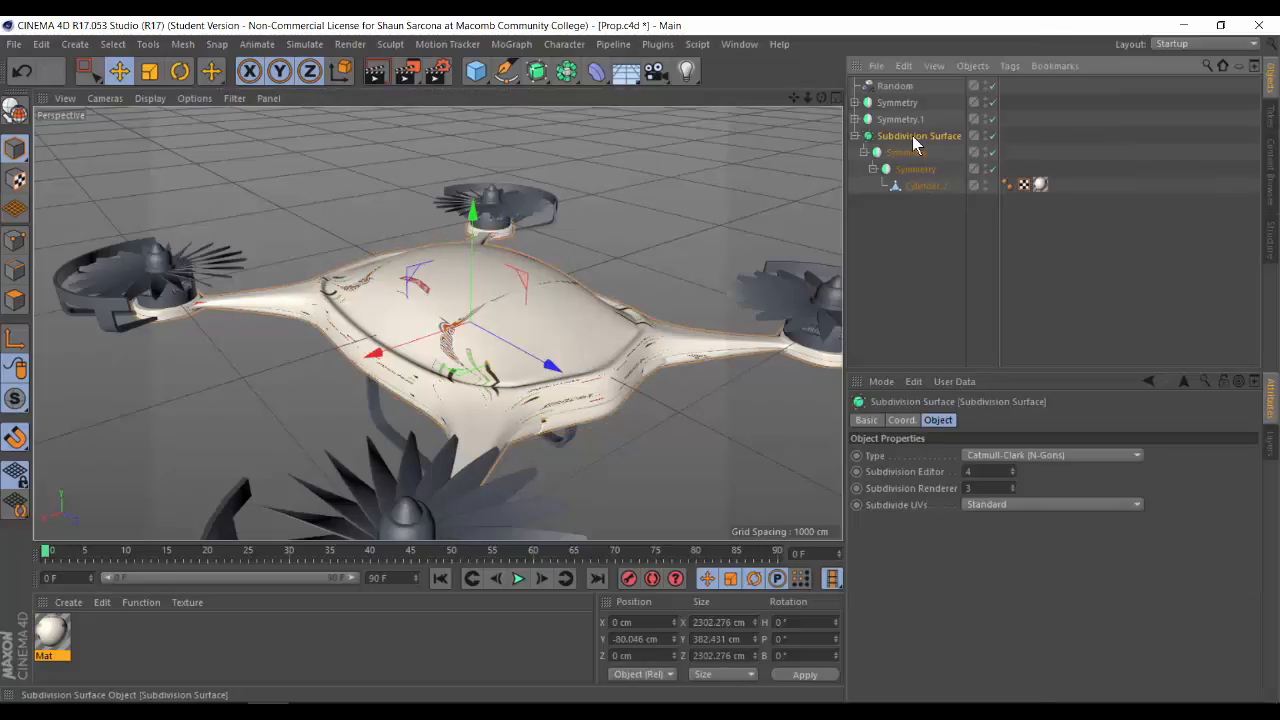
drag(914, 153, 912, 197)
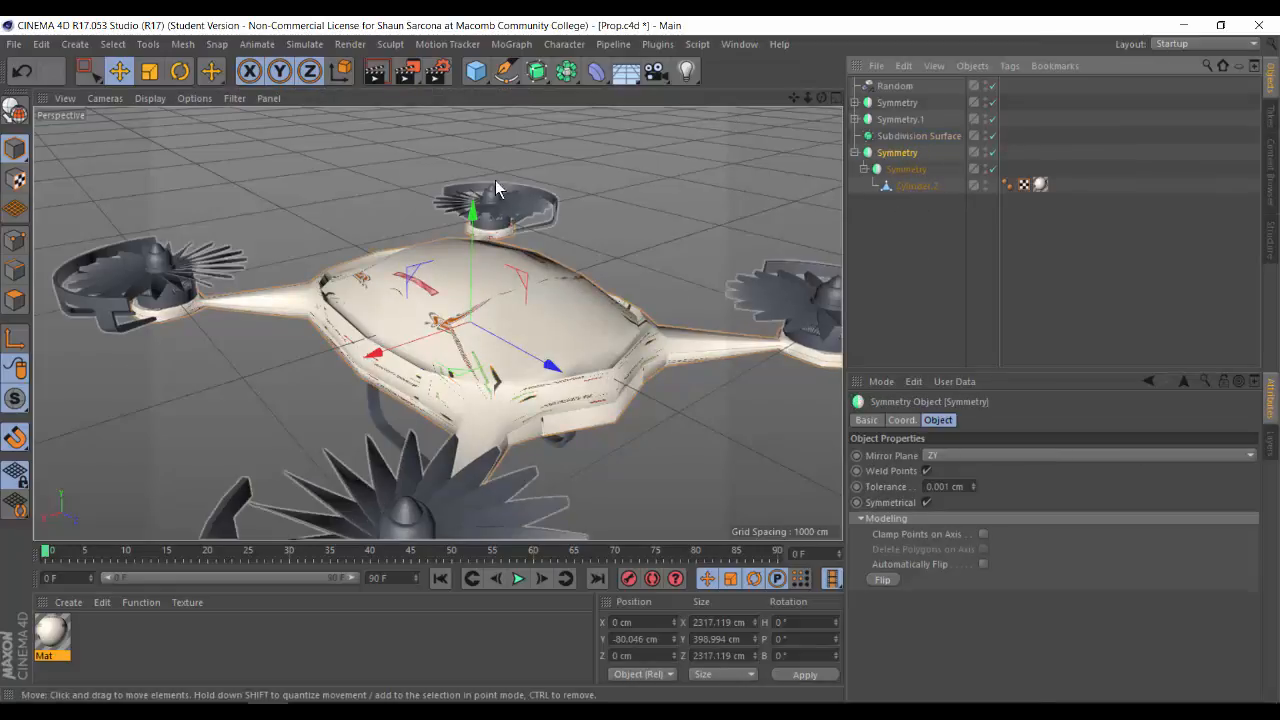
click(150, 98)
click(159, 131)
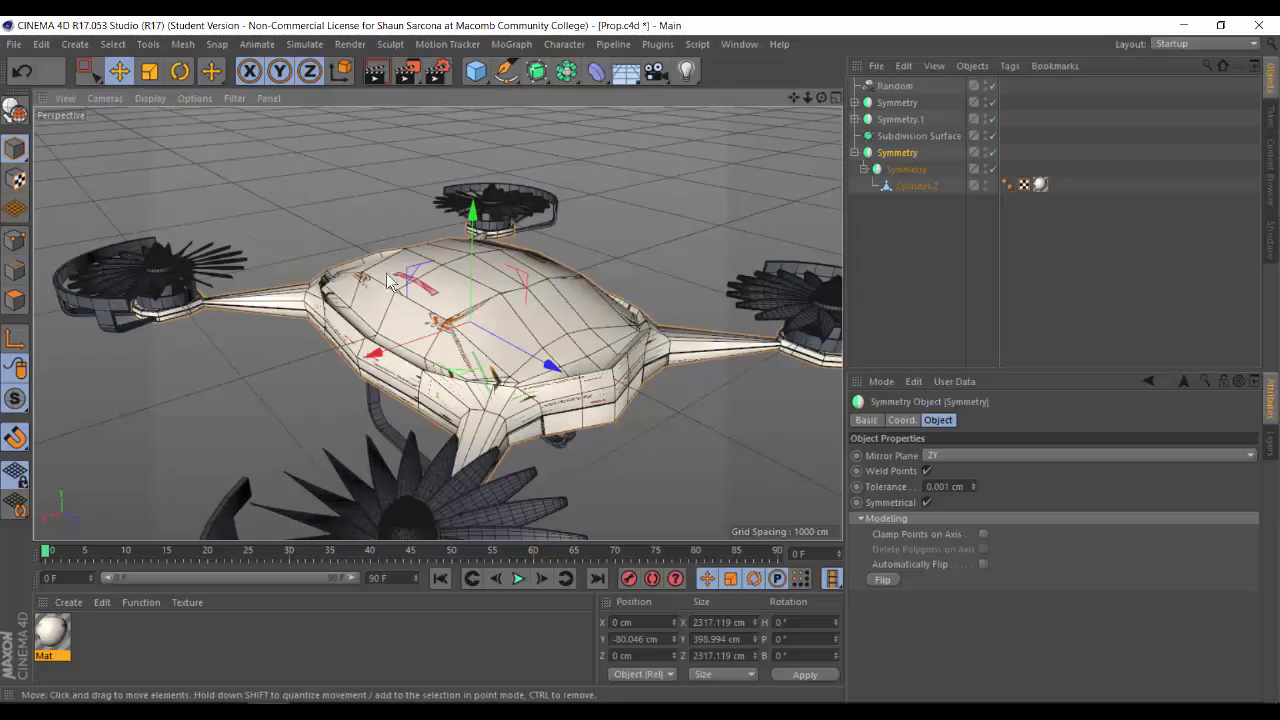
alt+drag(388, 338, 666, 224)
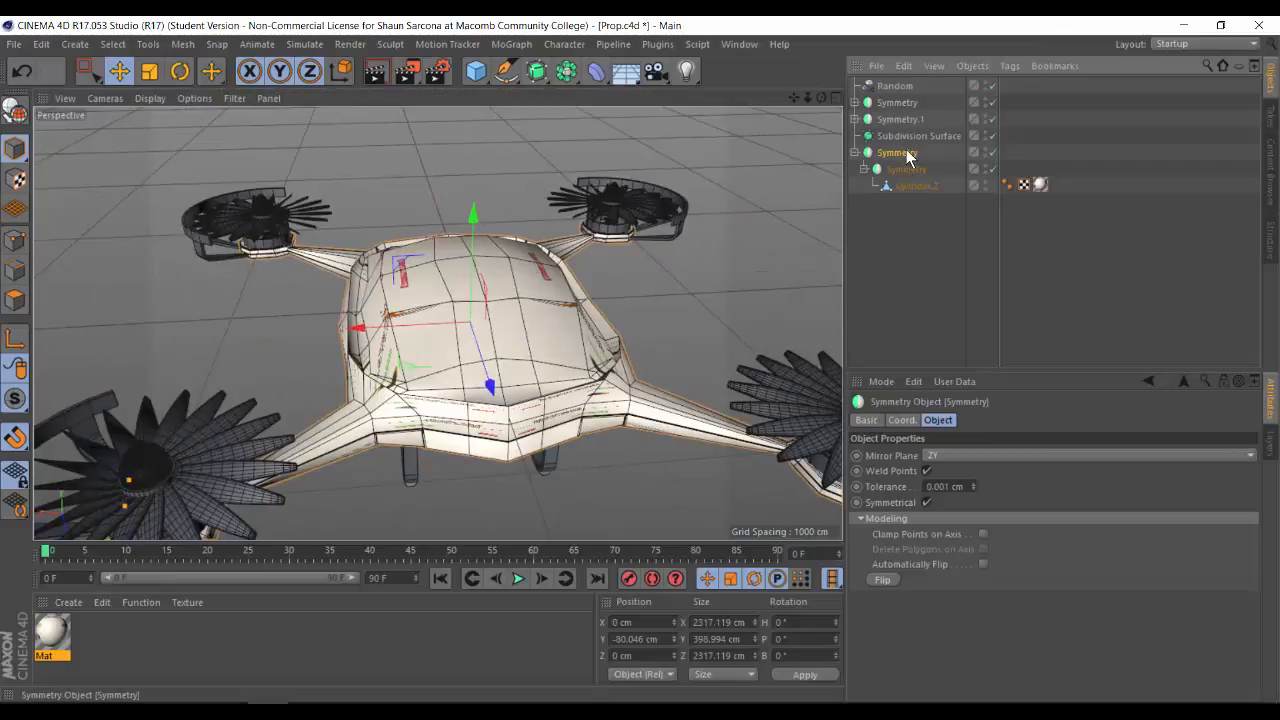
Step: Make the body's Symmetry object editable and move Cylinder.2 out of the resulting nulls to the root level
key(c)
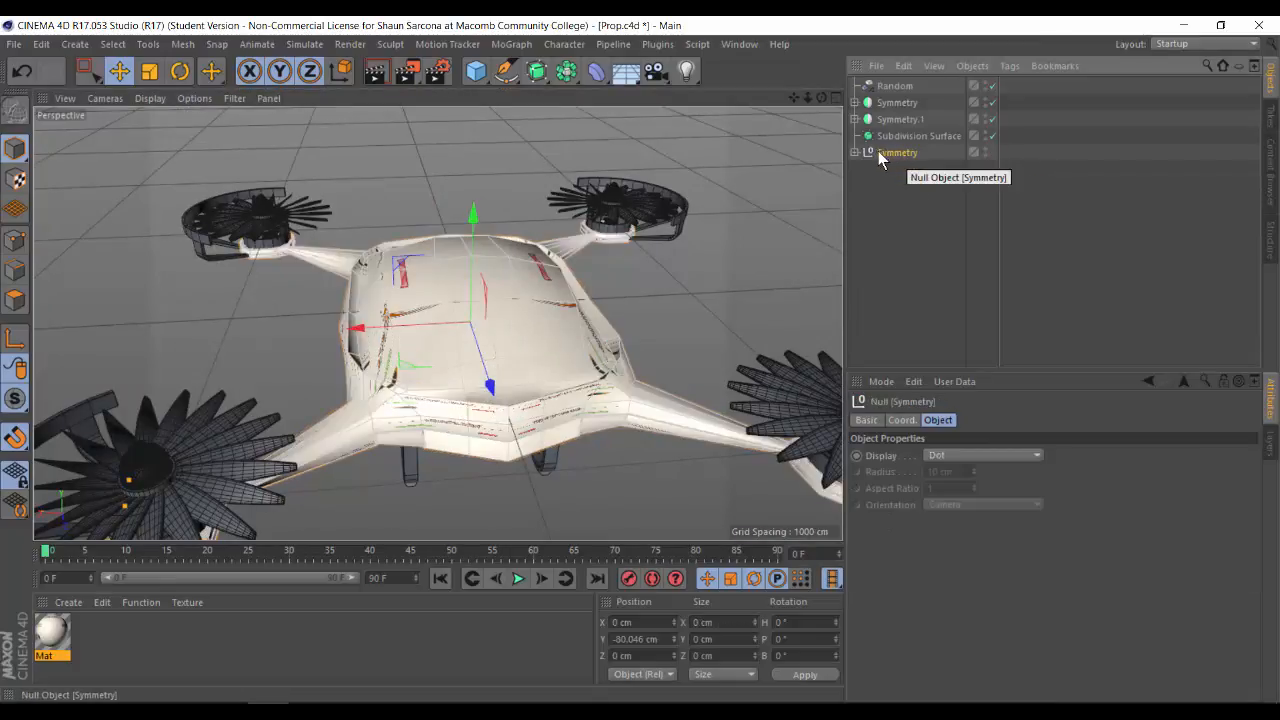
click(855, 152)
click(913, 184)
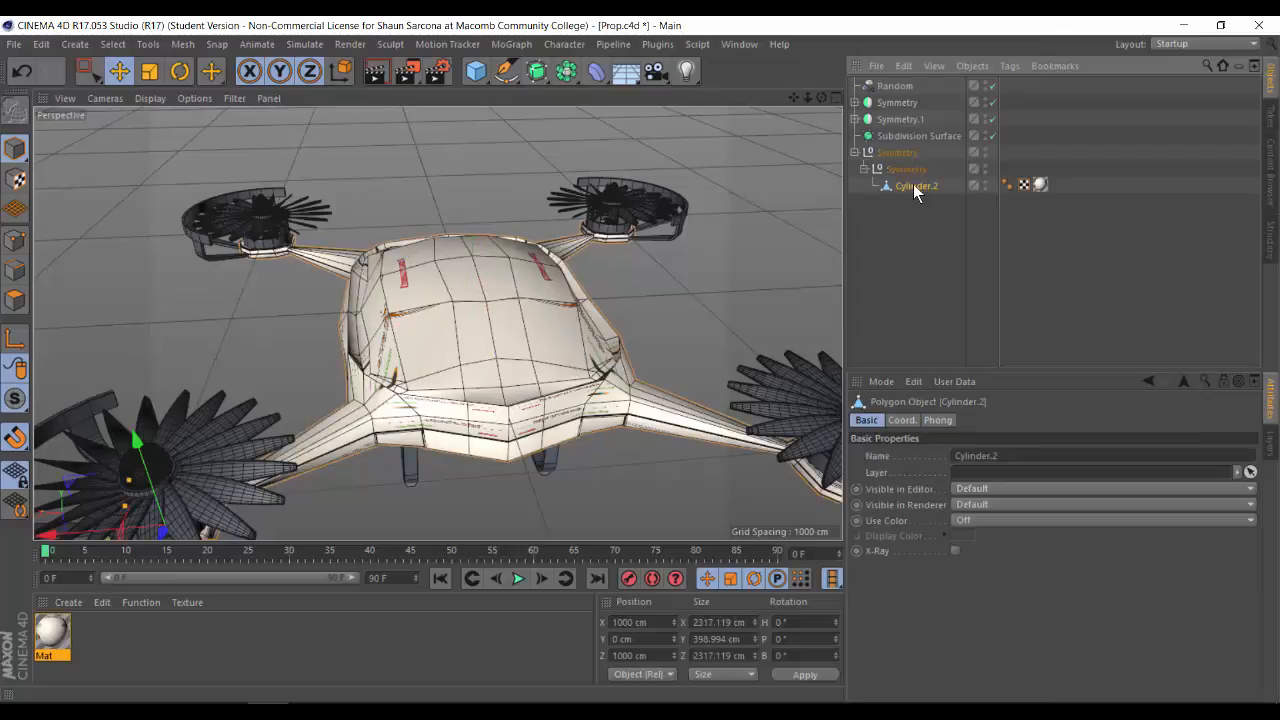
drag(913, 184, 894, 339)
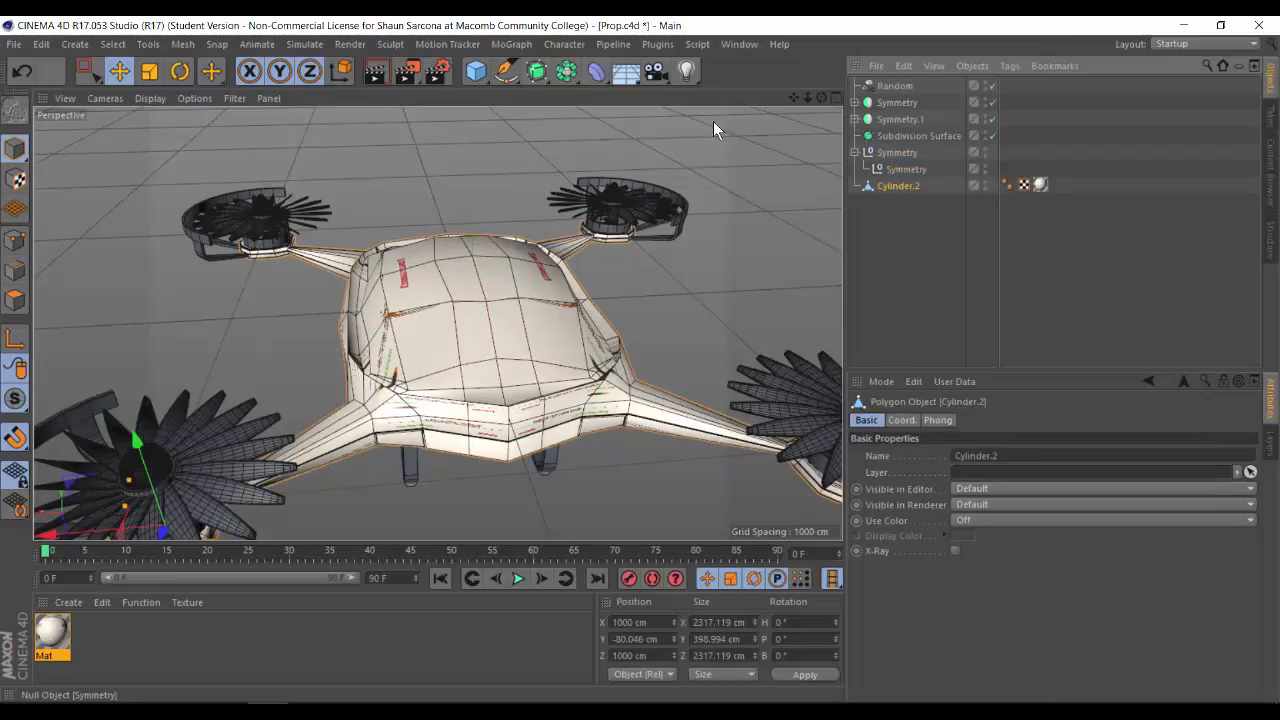
Step: Delete the leftover Symmetry nulls and select Cylinder.2 to review the whole drone body mesh
click(894, 158)
key(Delete)
click(897, 152)
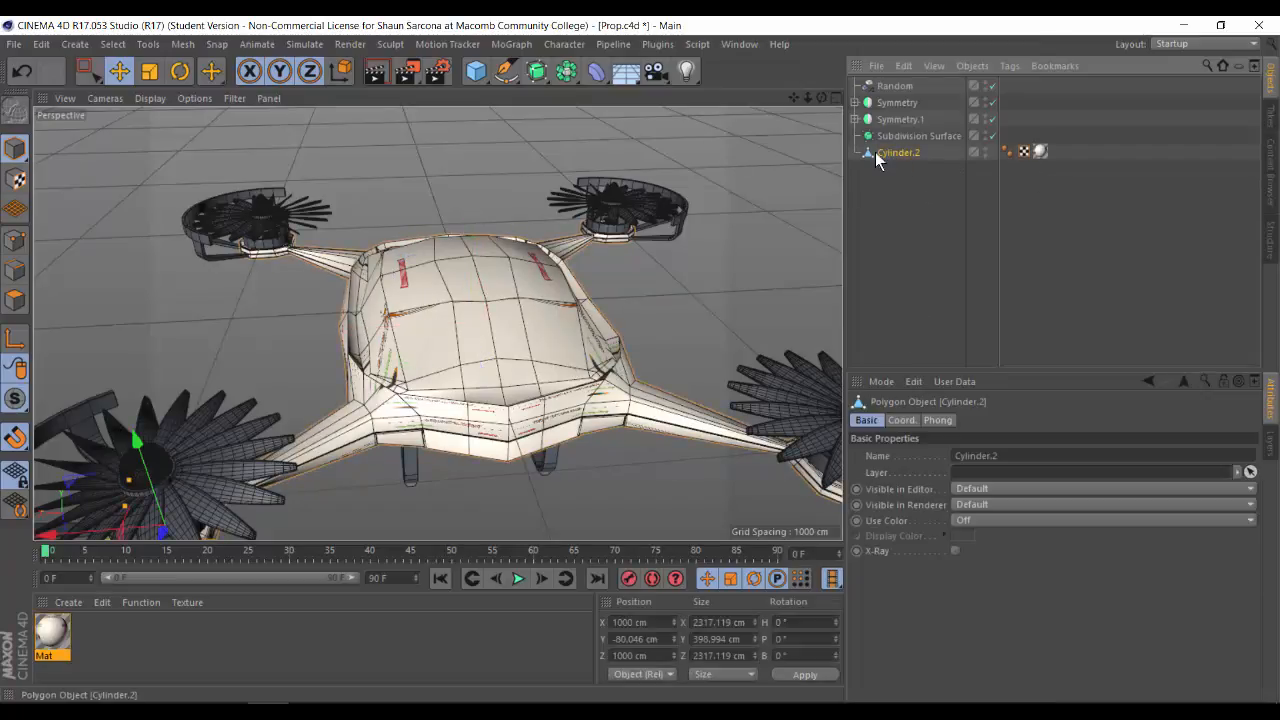
alt+drag(666, 248, 460, 200)
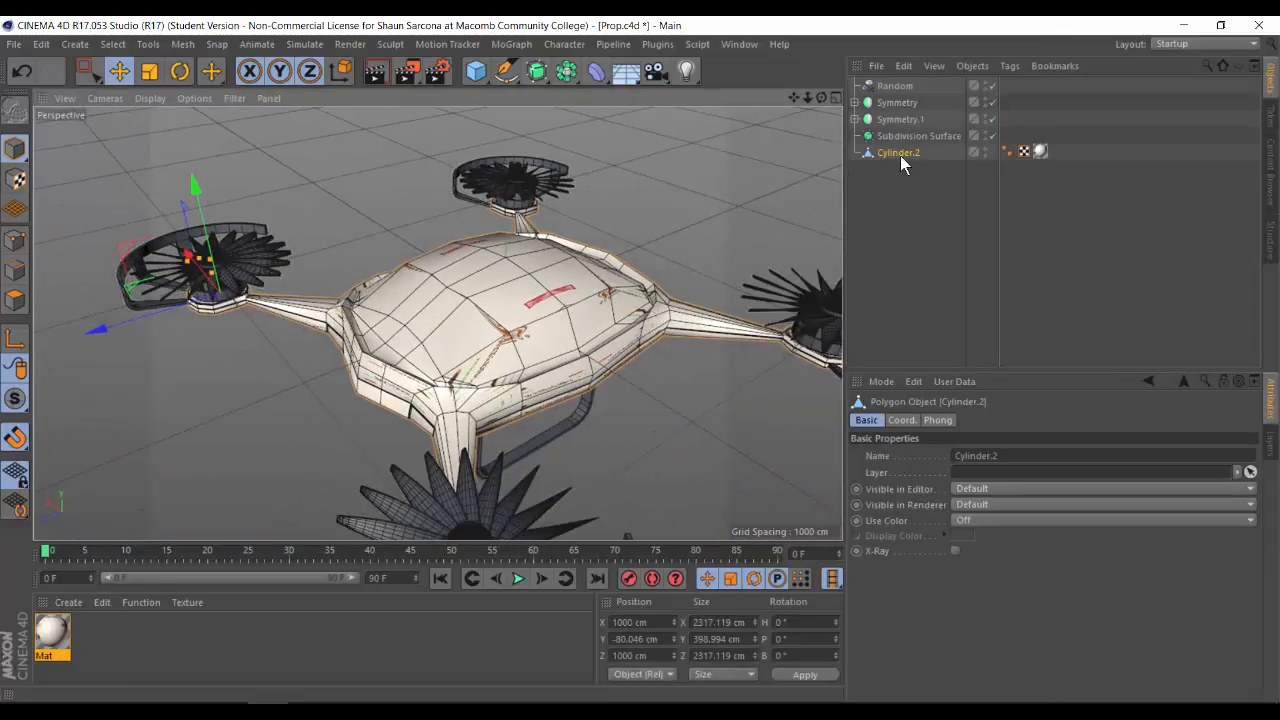
drag(900, 155, 906, 183)
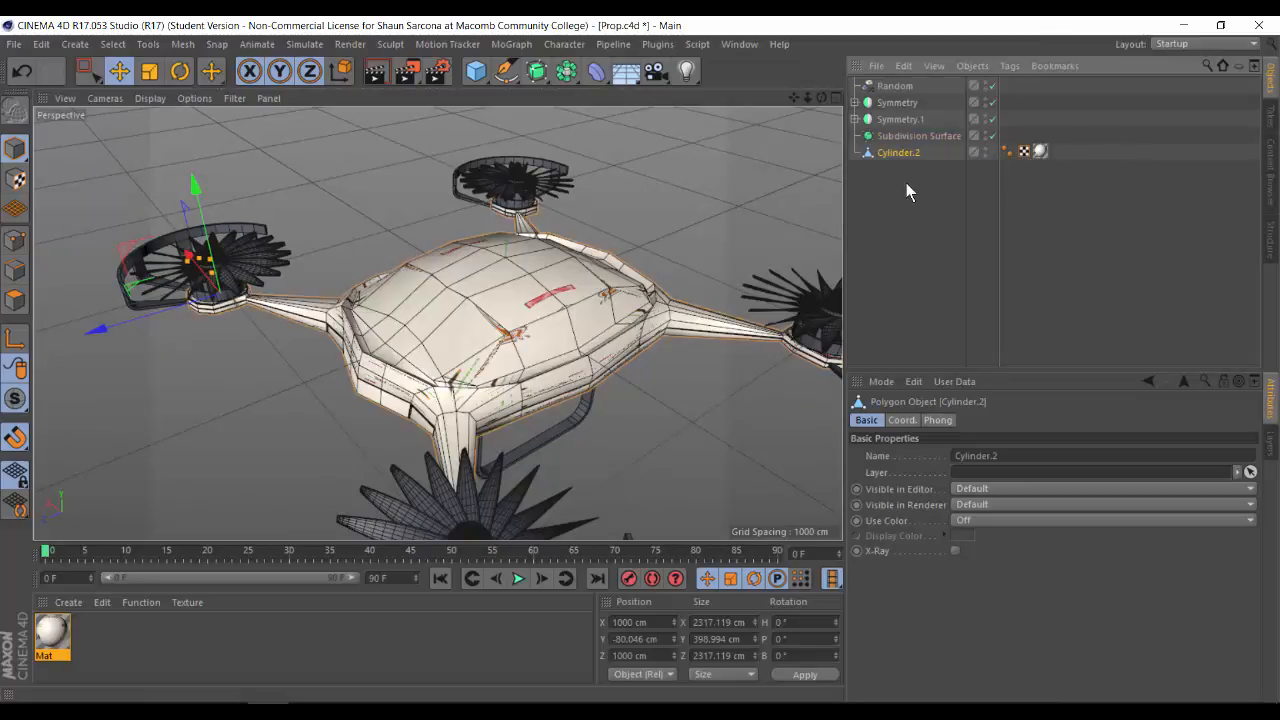
alt+drag(683, 214, 515, 236)
scroll(498, 200, down, 3)
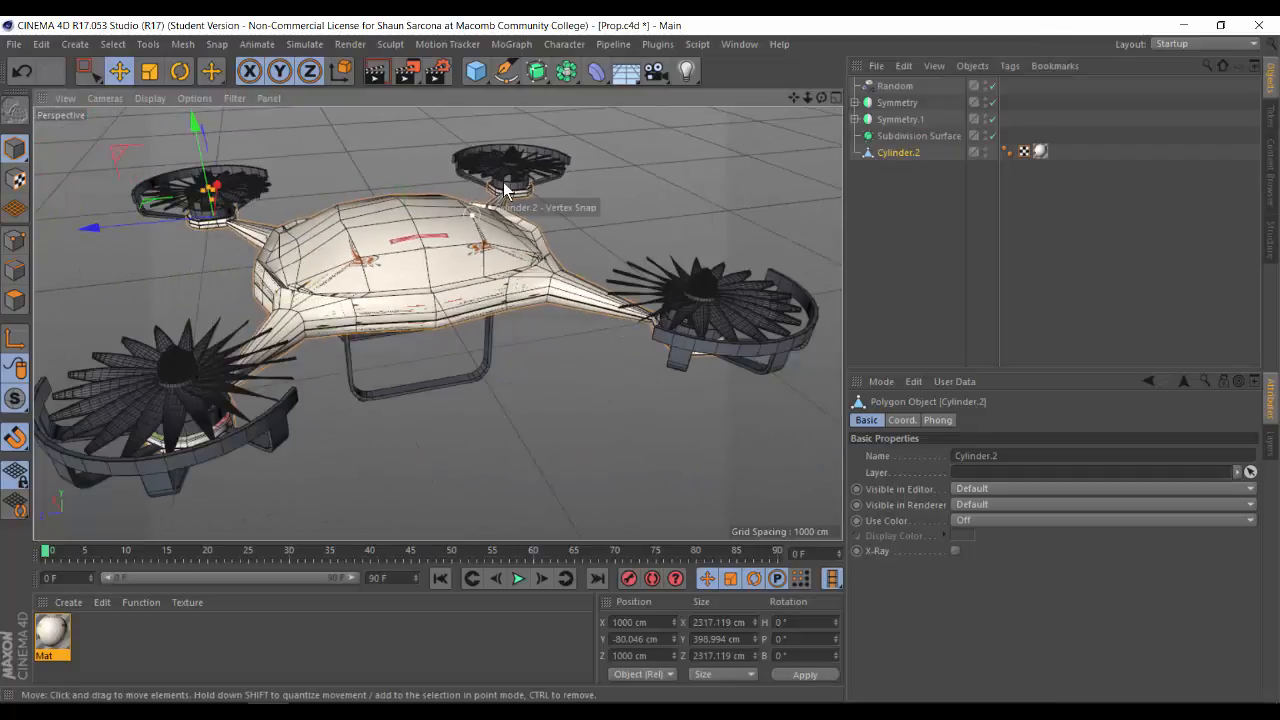
Step: Check the body's texture tag, switch to the BP UV Edit layout, and display Cylinder.2's UVs in UV polygon mode
click(1040, 151)
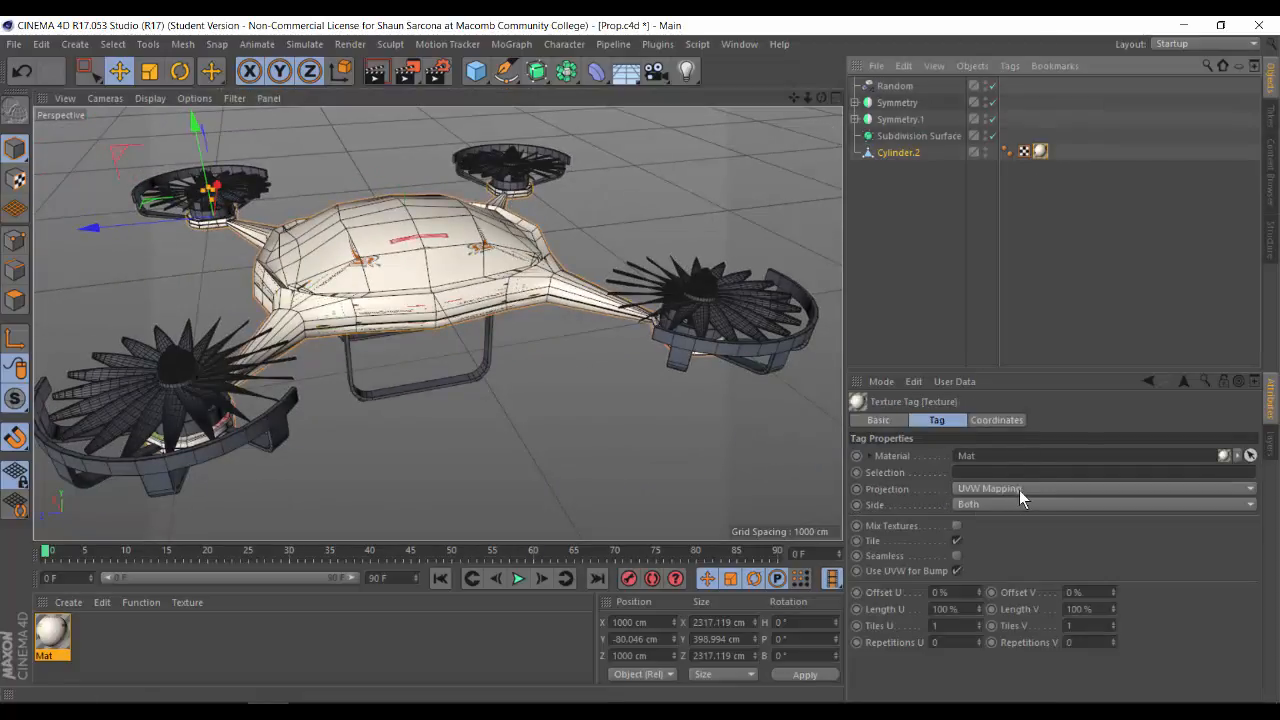
click(1236, 44)
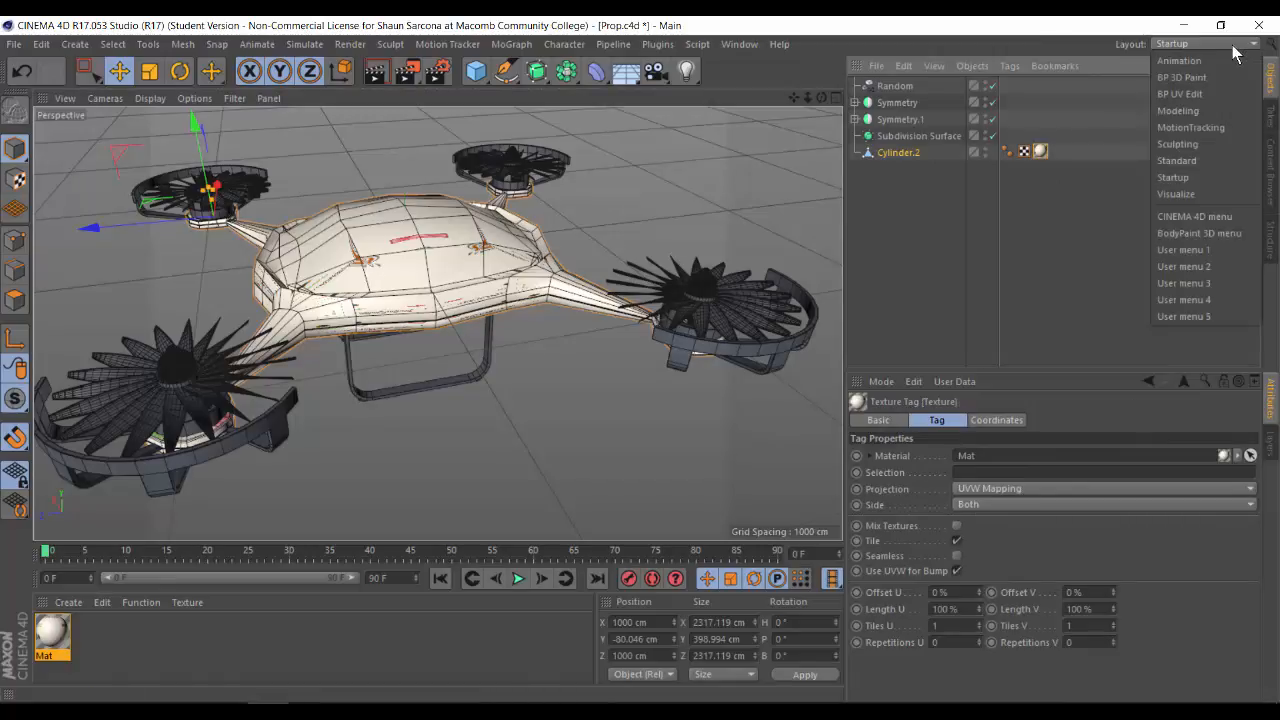
click(1216, 94)
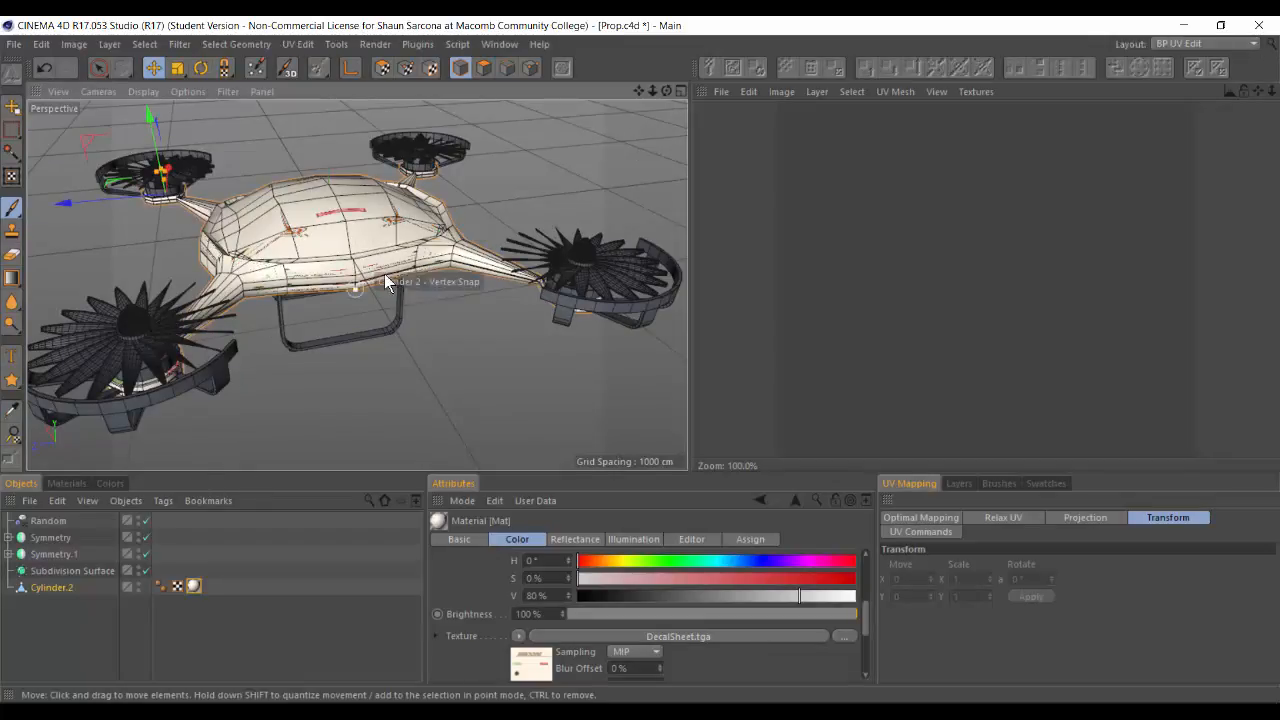
click(382, 67)
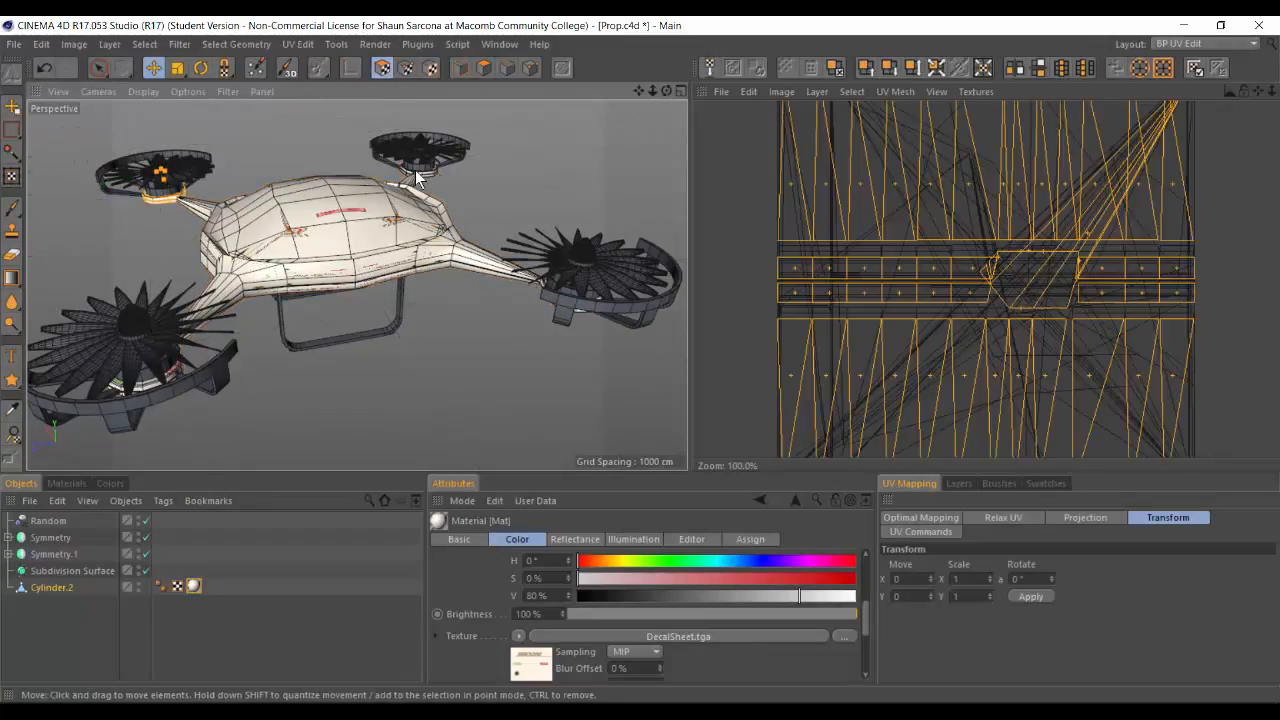
Step: Select all polygons of the drone body using Rectangle Selection with Only Visible Elements disabled
scroll(540, 206, down, 3)
alt+drag(658, 176, 121, 75)
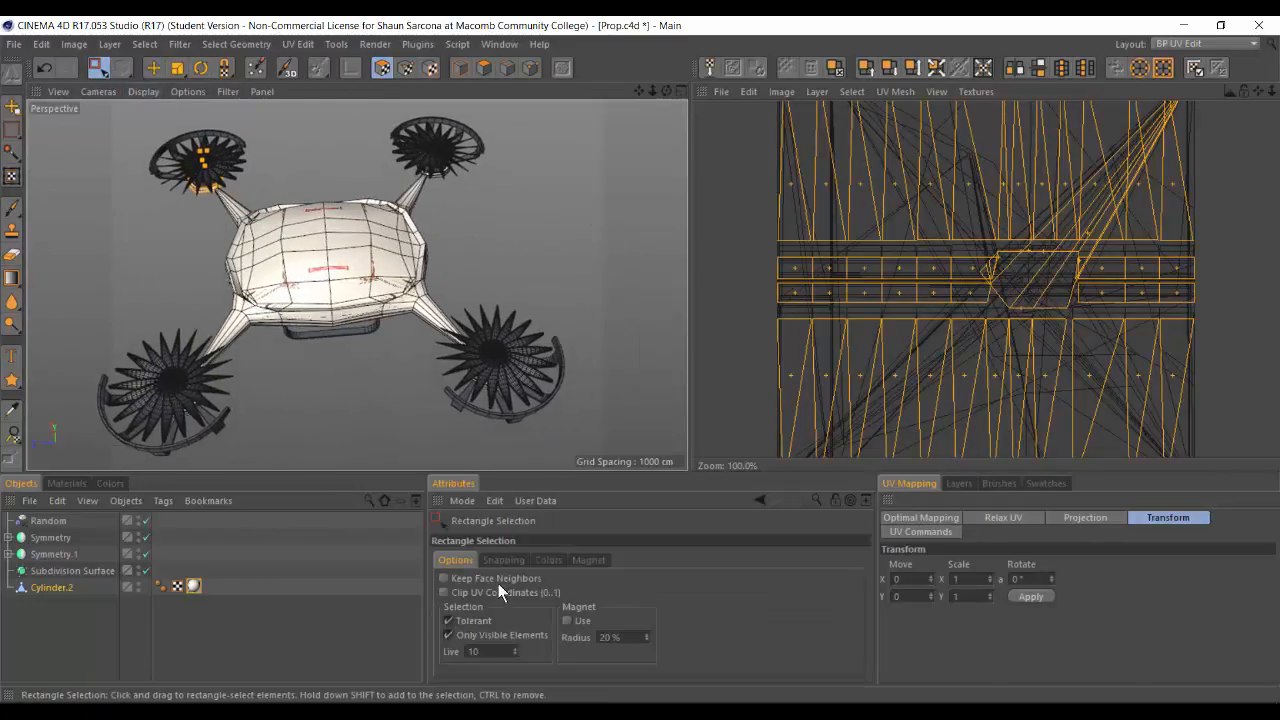
click(490, 635)
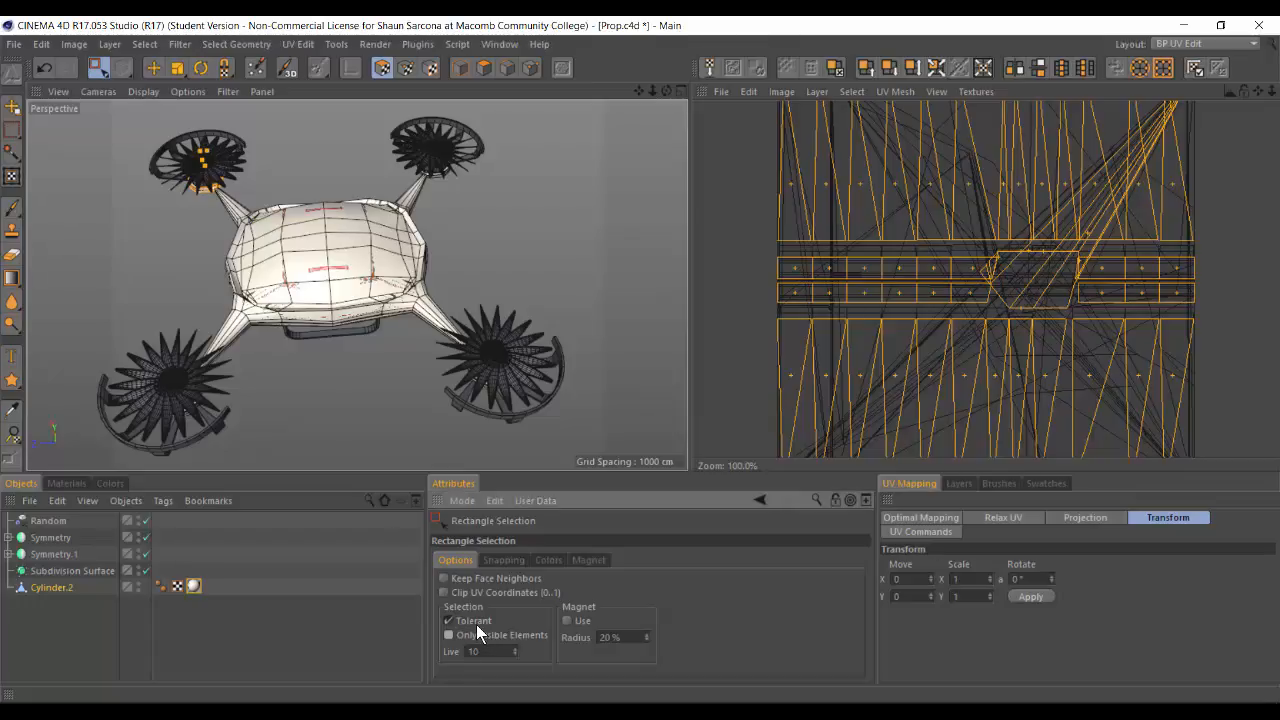
drag(132, 123, 568, 461)
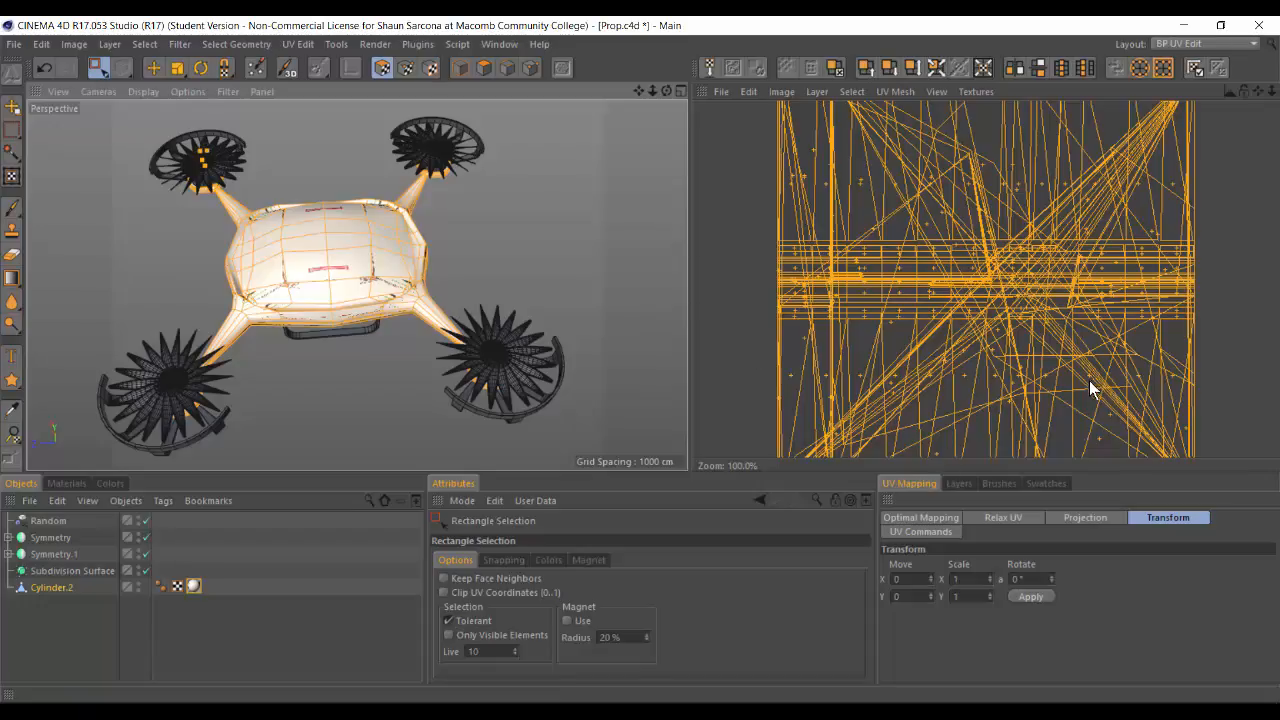
Step: Scale the selected body UVs down to a tiny spot and move them near the lower-right corner of the UV space
key(t)
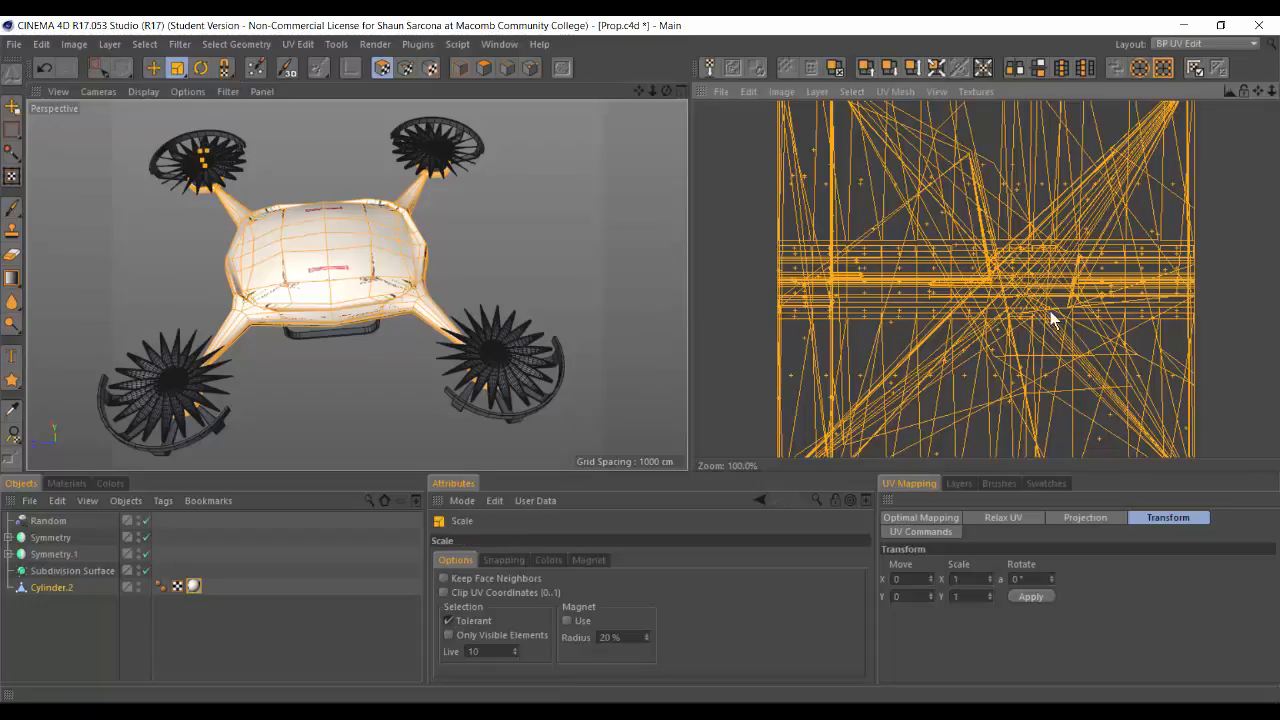
drag(1140, 318, 985, 318)
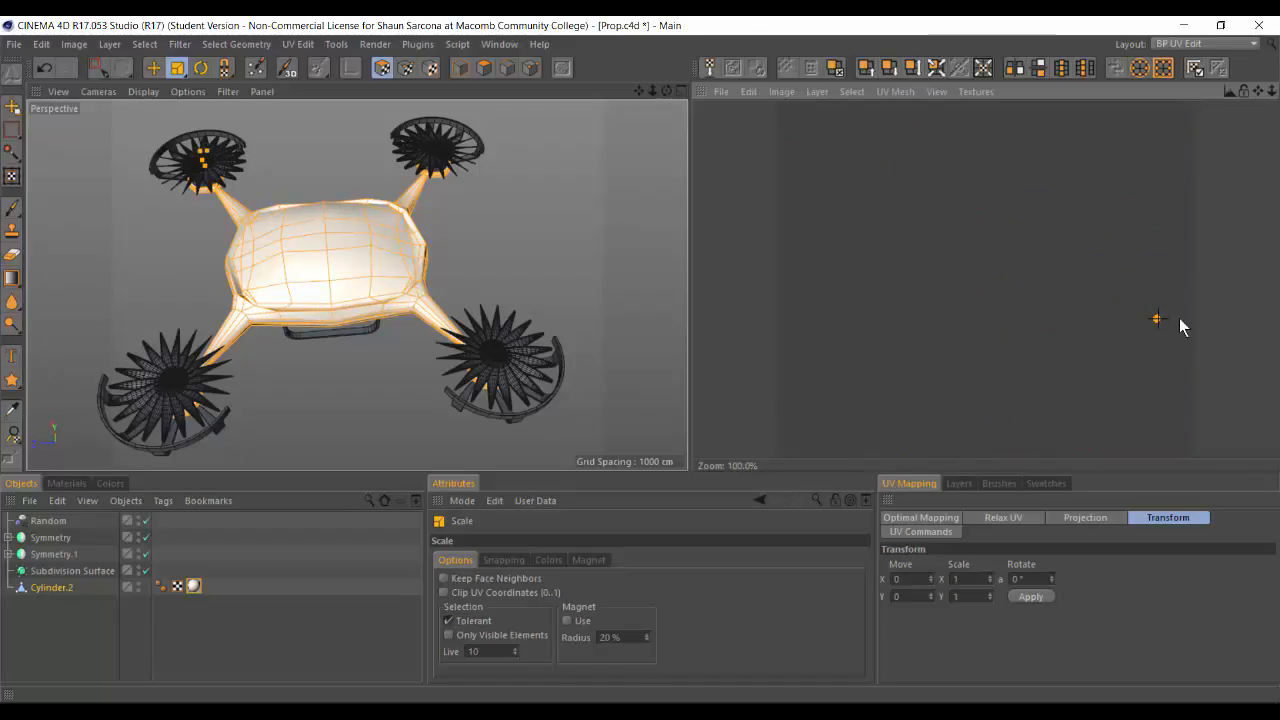
key(e)
drag(1164, 321, 1181, 440)
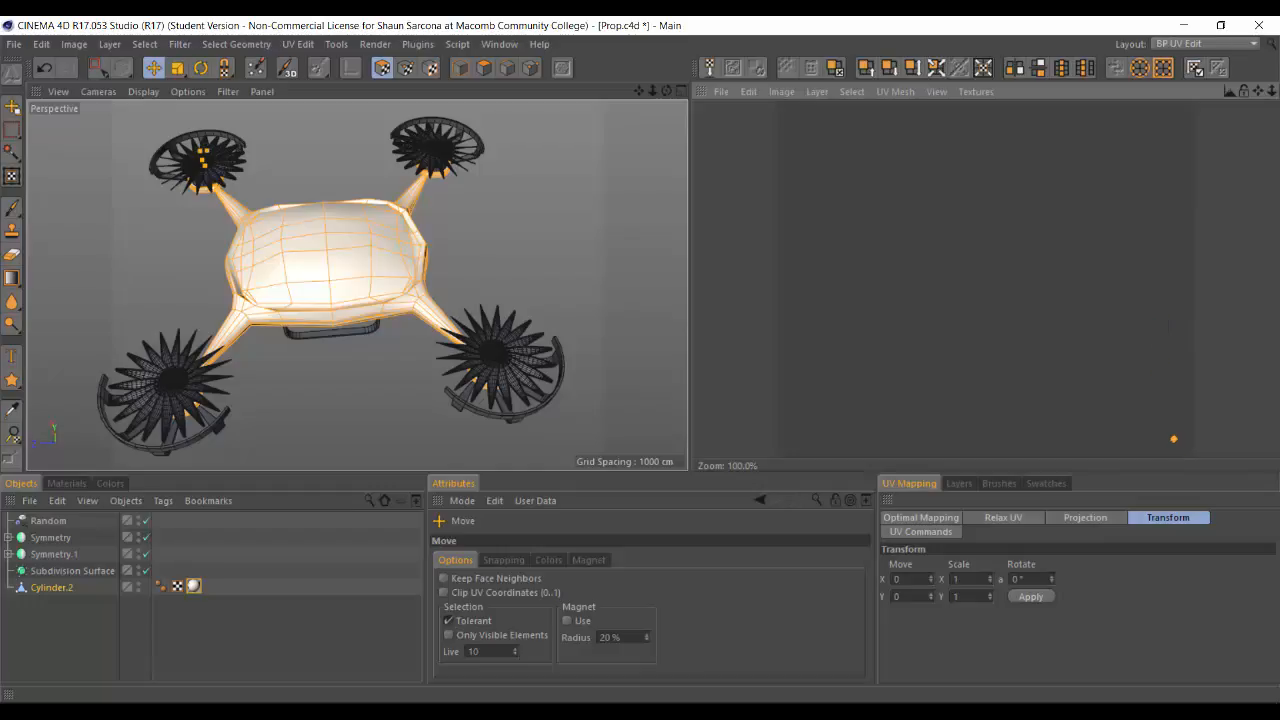
Step: Check the decal sheet's layout in Photoshop, and look through the UV view options for a way to show the texture
key(alt+Tab)
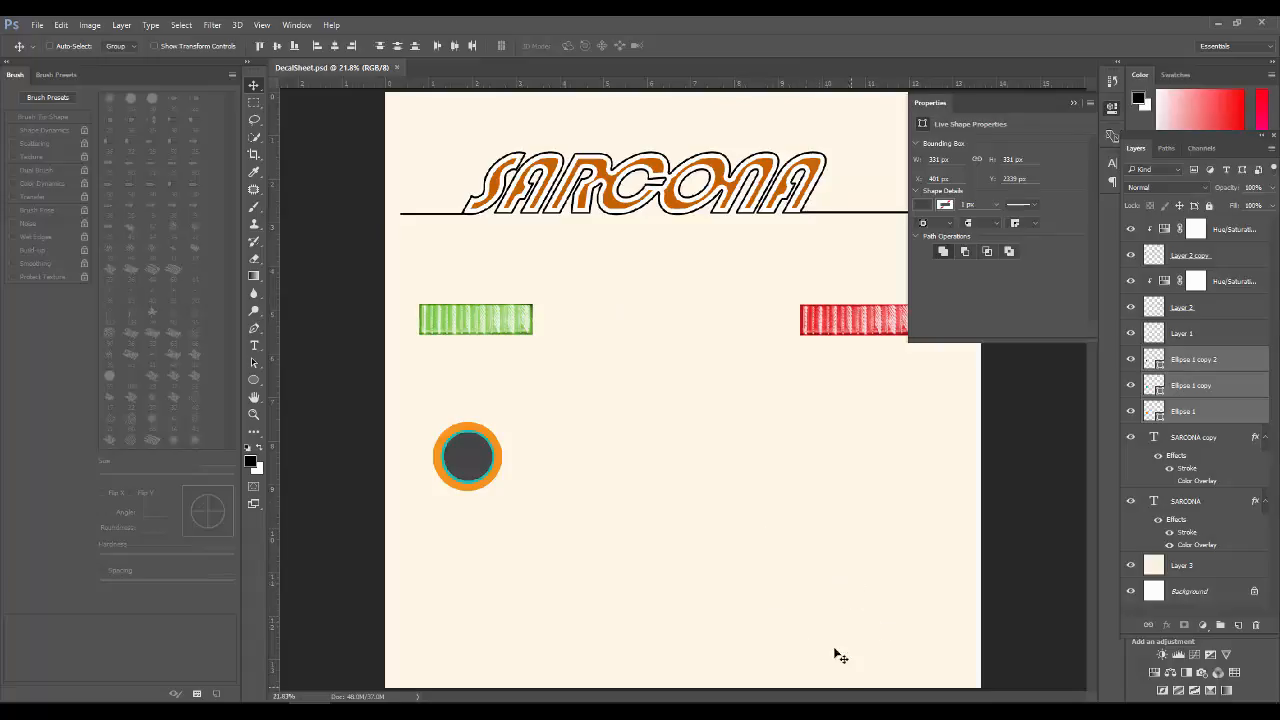
key(alt+Tab)
scroll(1048, 355, down, 1)
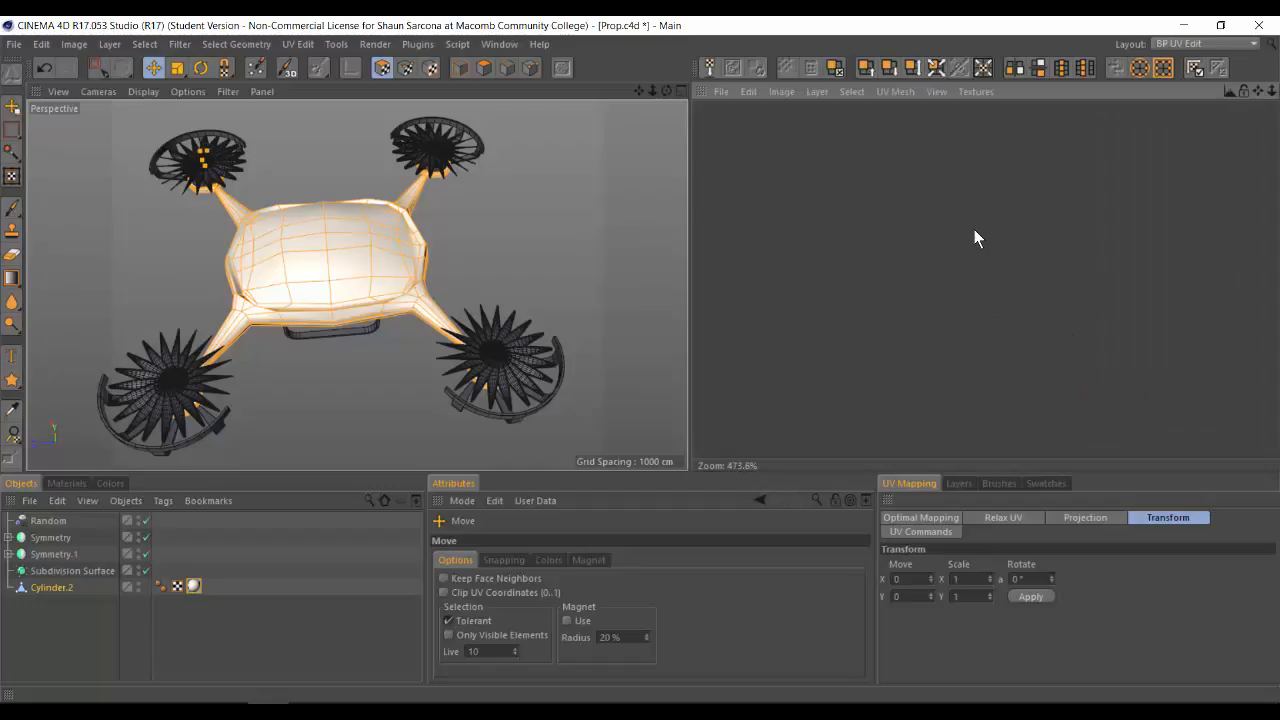
key(s)
click(933, 91)
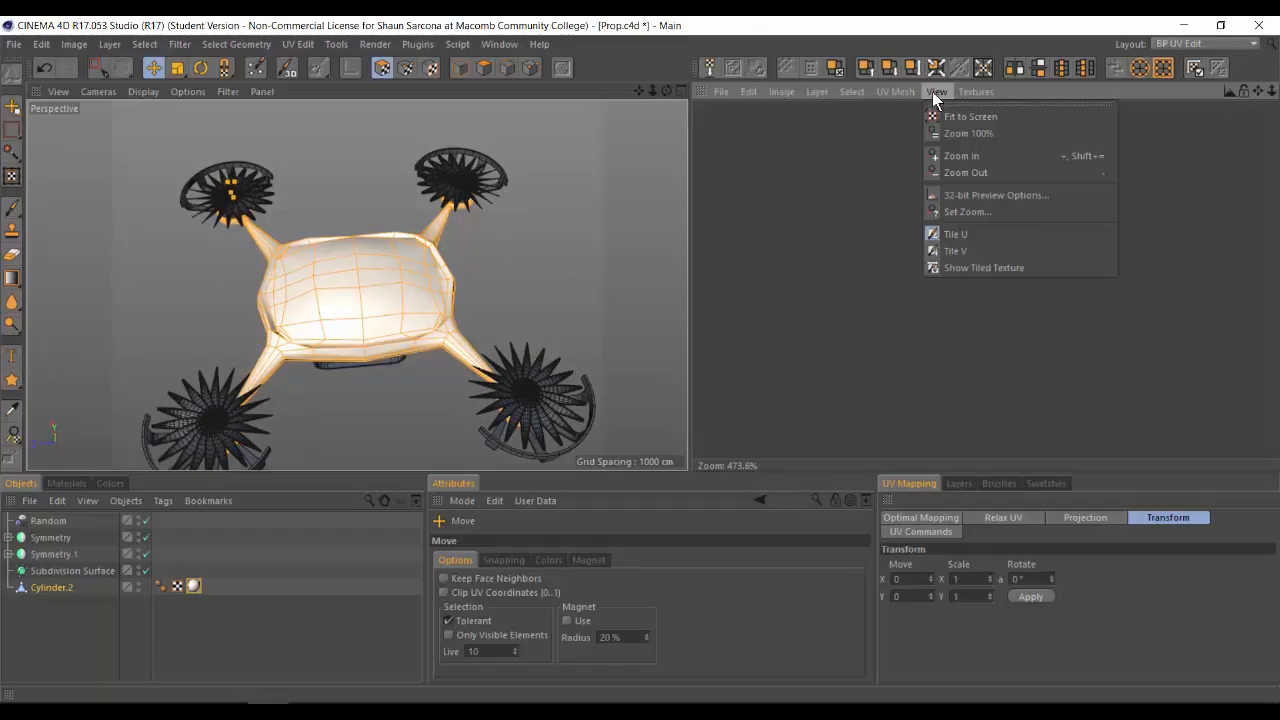
click(922, 84)
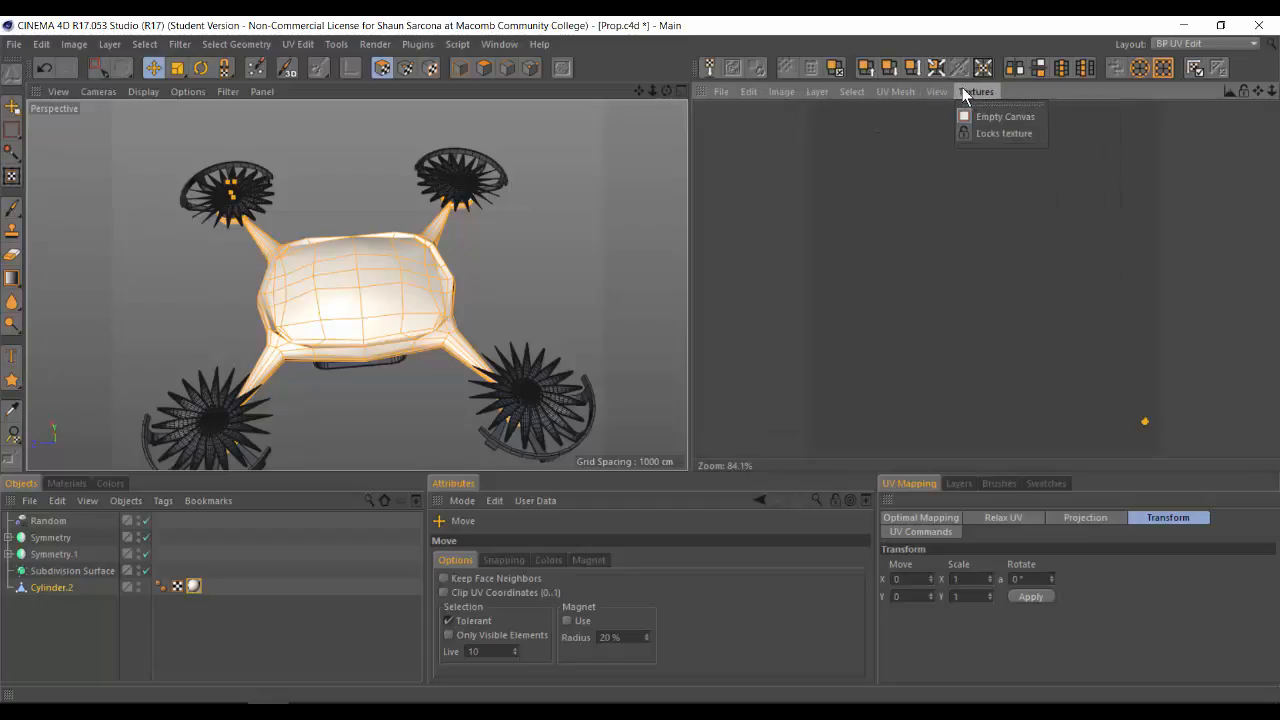
mouse_move(935, 91)
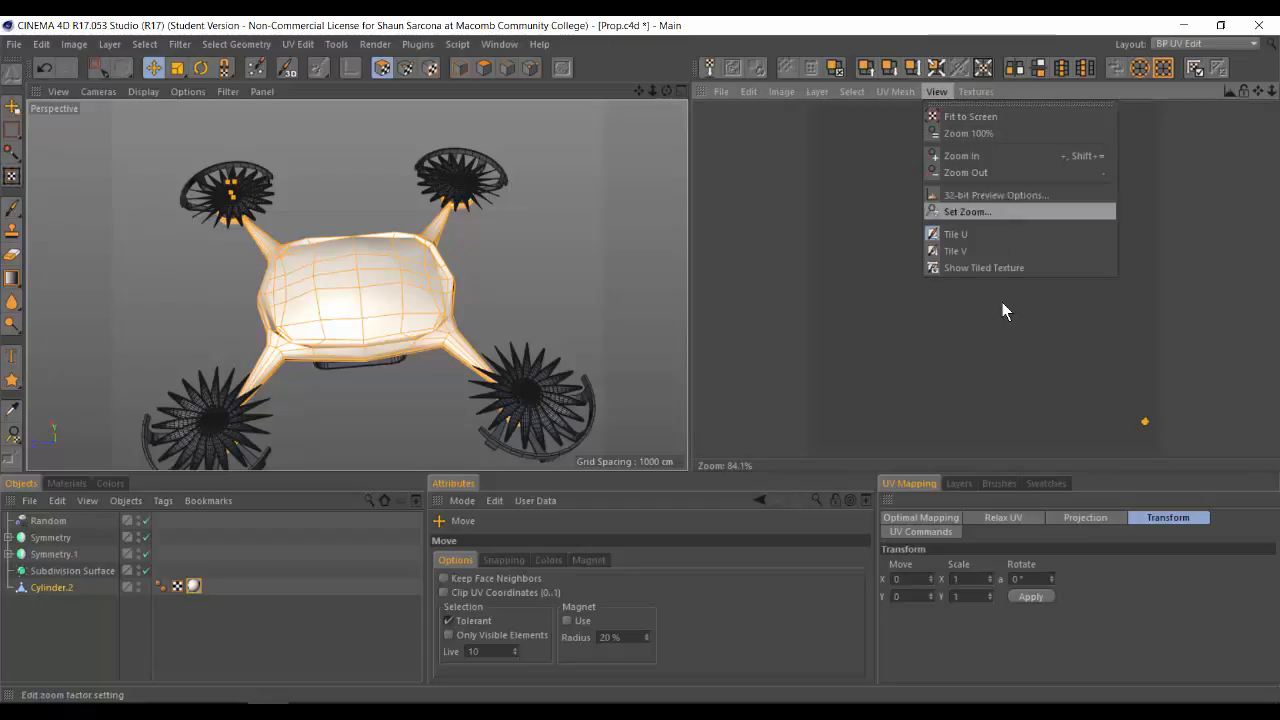
click(1078, 352)
scroll(1029, 279, down, 2)
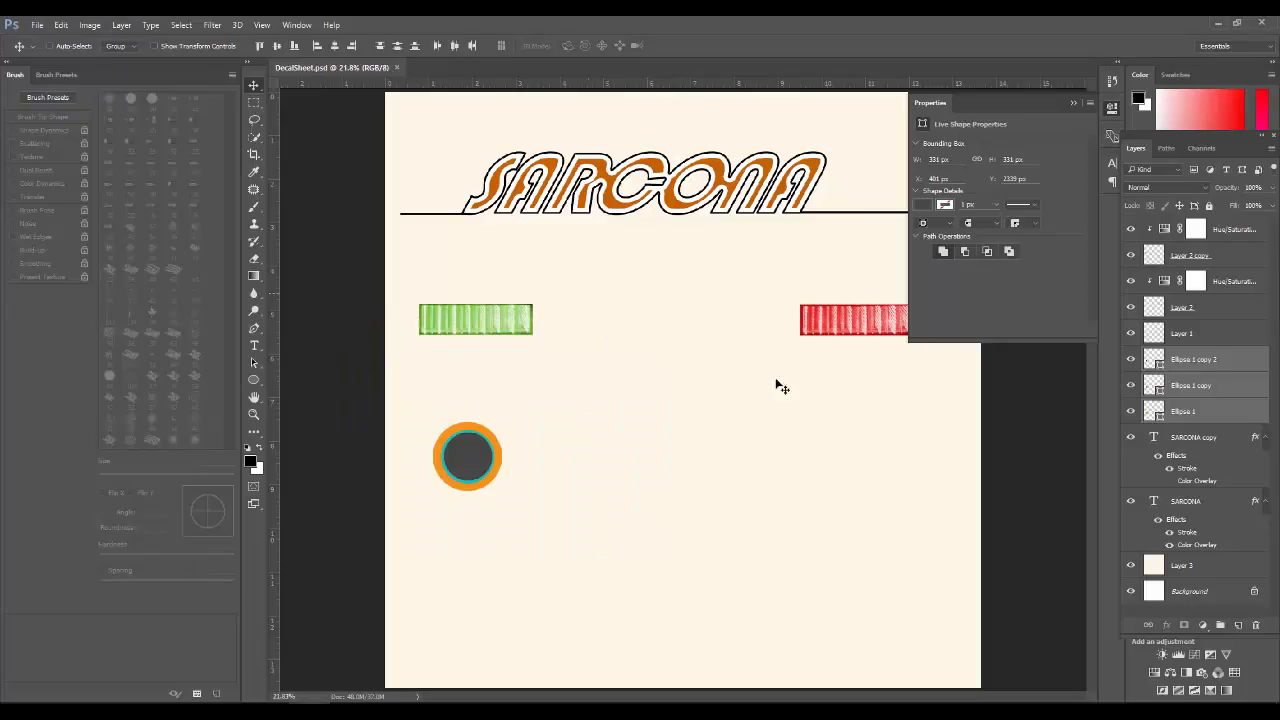
Step: Switch to Cinema 4D and select only the long side polygon just below the body's seam, above the landing legs
key(alt+Tab)
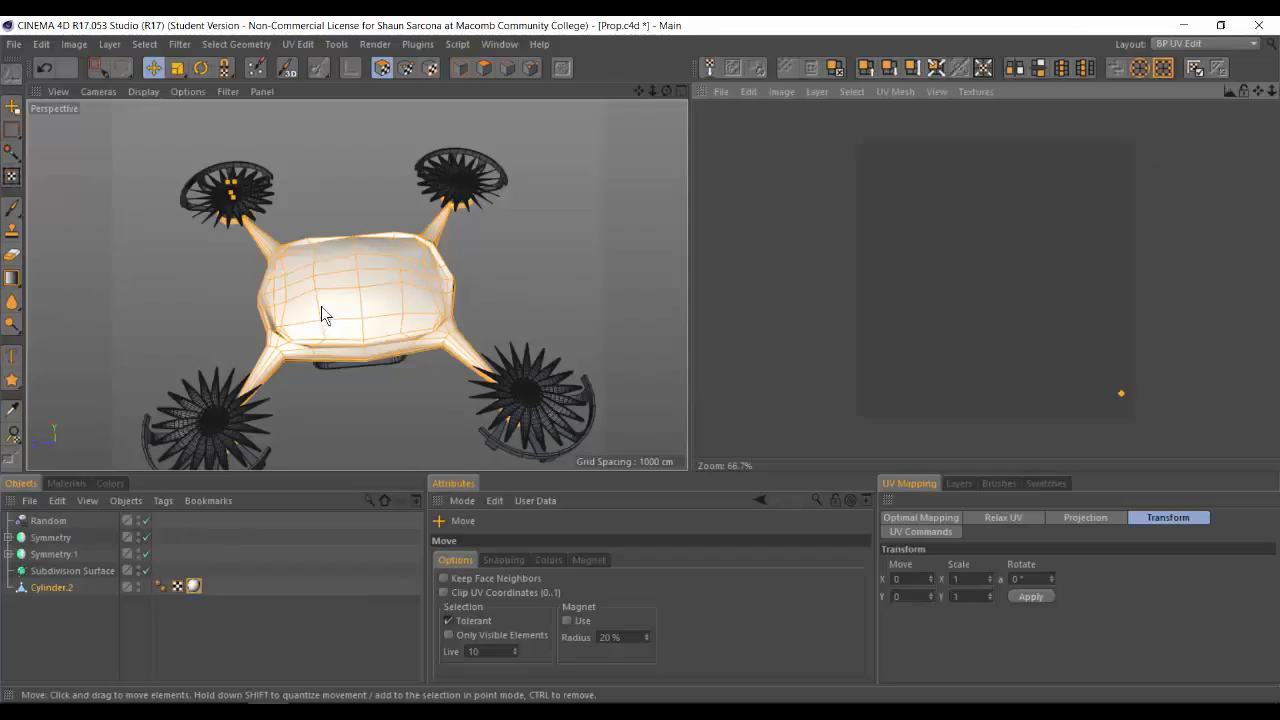
alt+drag(321, 306, 288, 299)
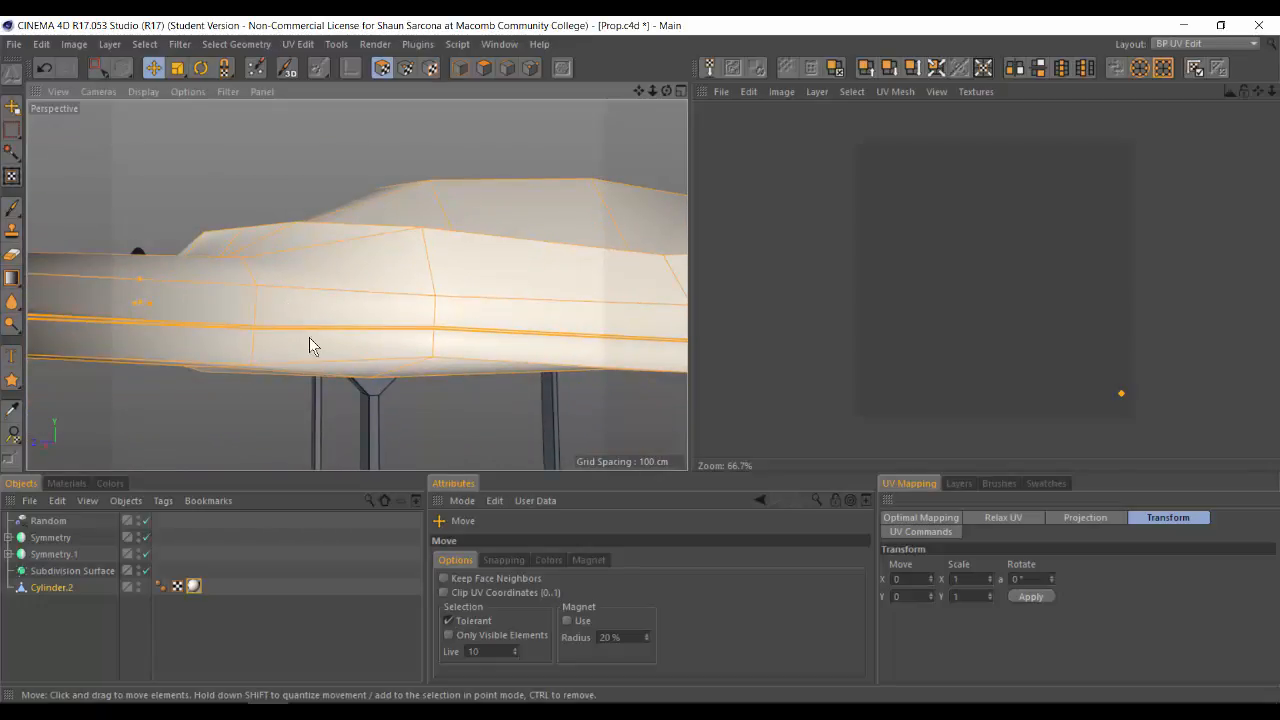
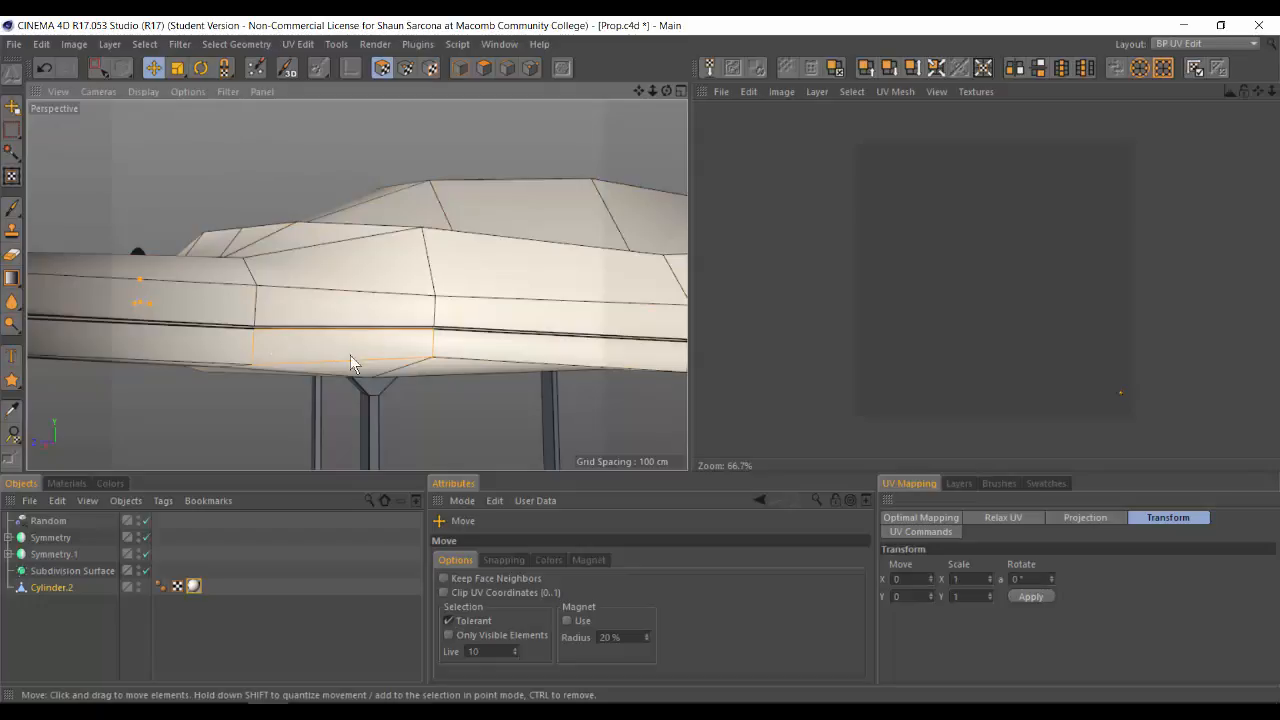
alt+drag(318, 208, 354, 276)
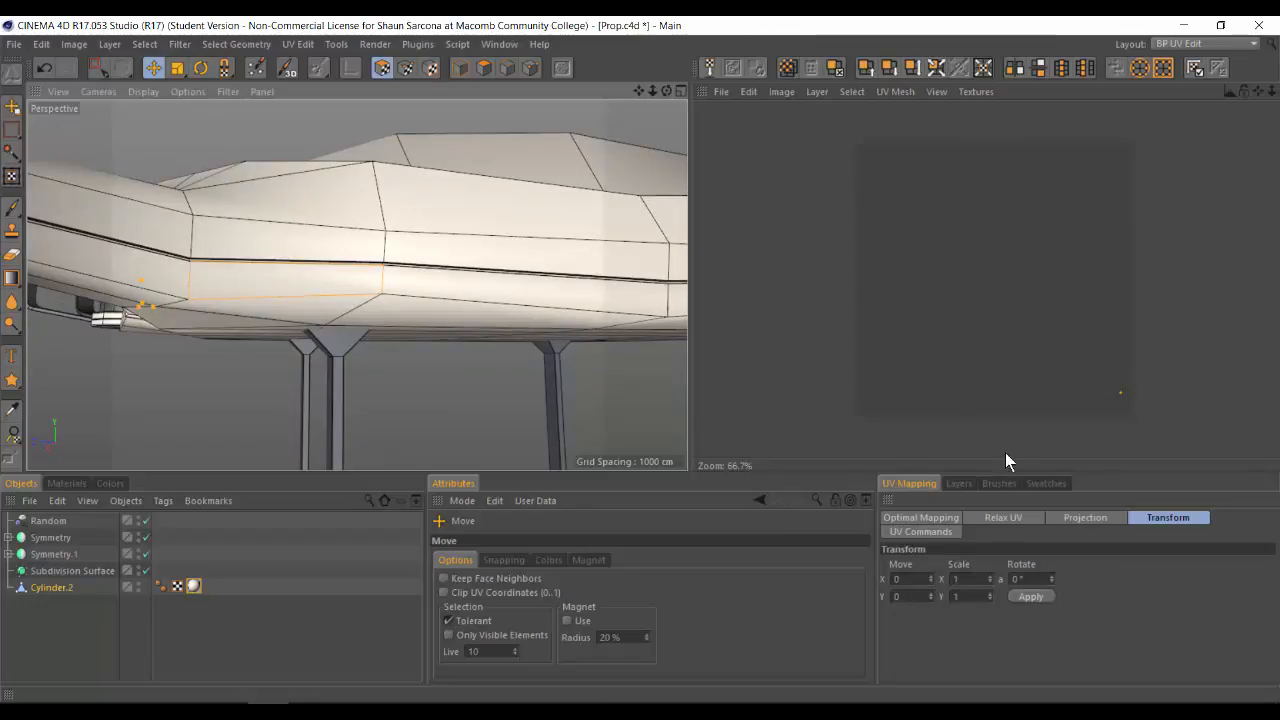
Step: Project the selected side polygon's UVs into a narrow horizontal strip, trying the Frontal, Flat and Cubic projections and undoing an unsuitable one
click(1080, 518)
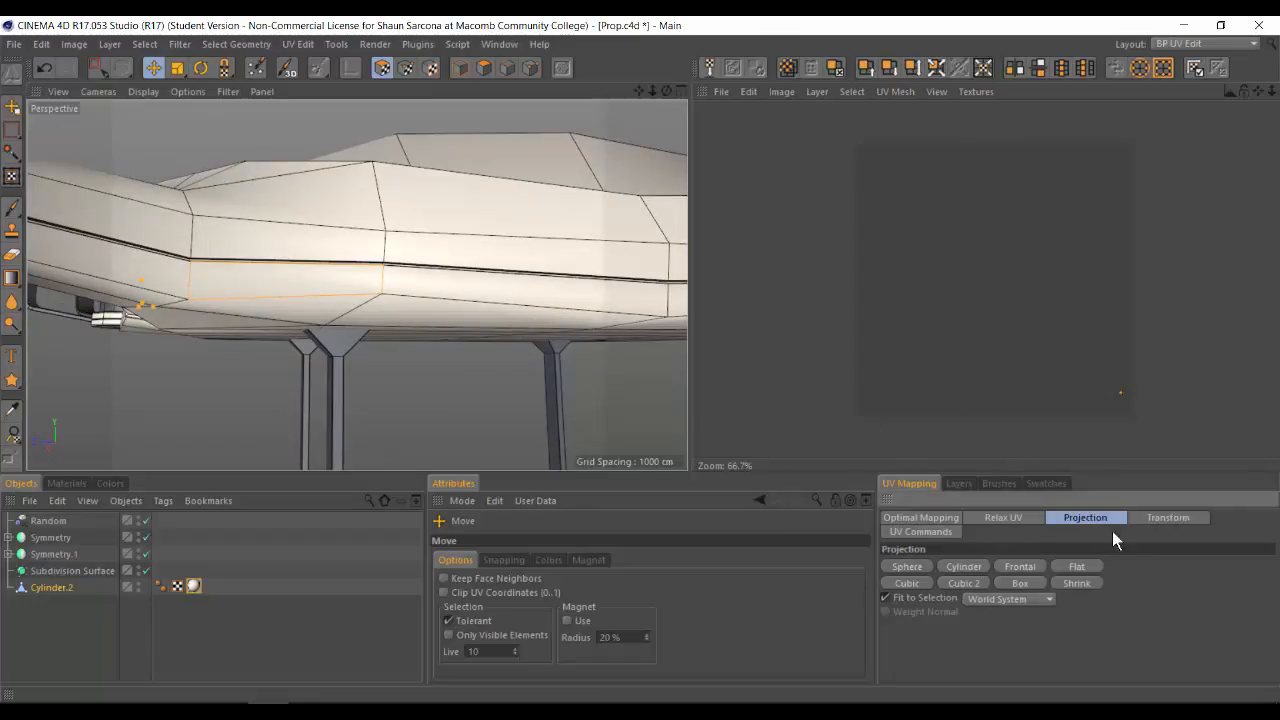
click(1027, 566)
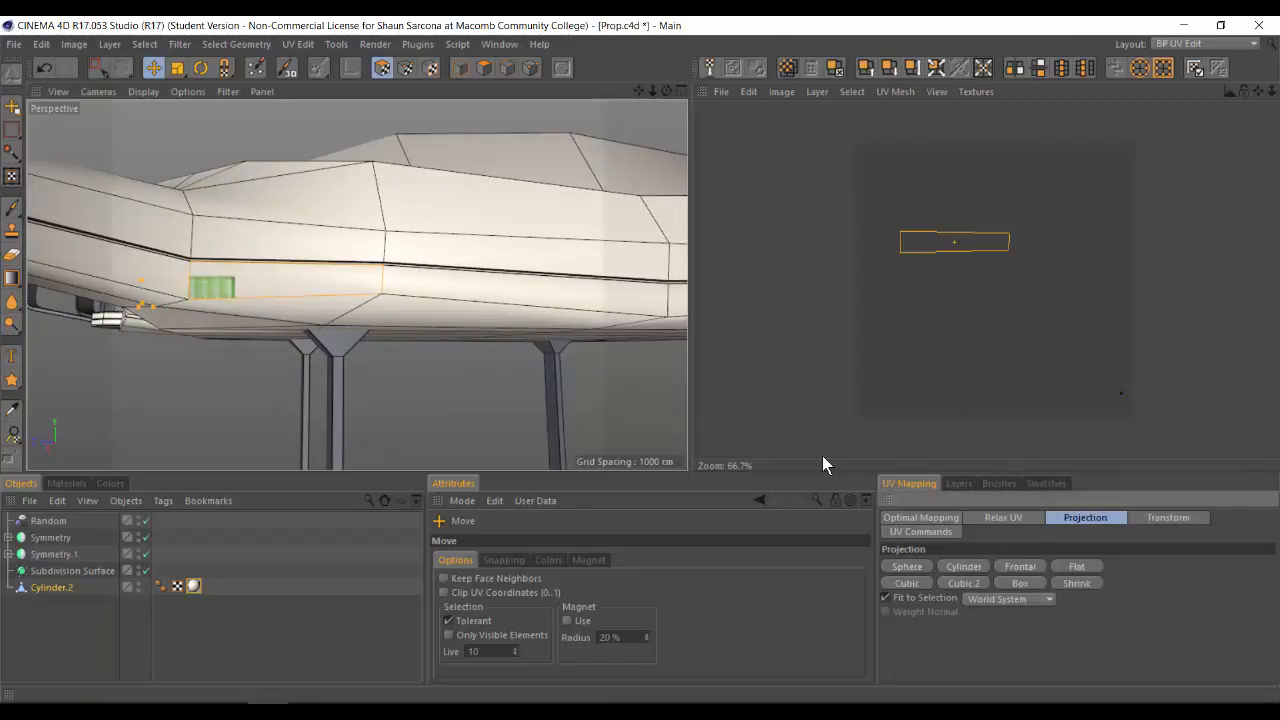
click(1068, 566)
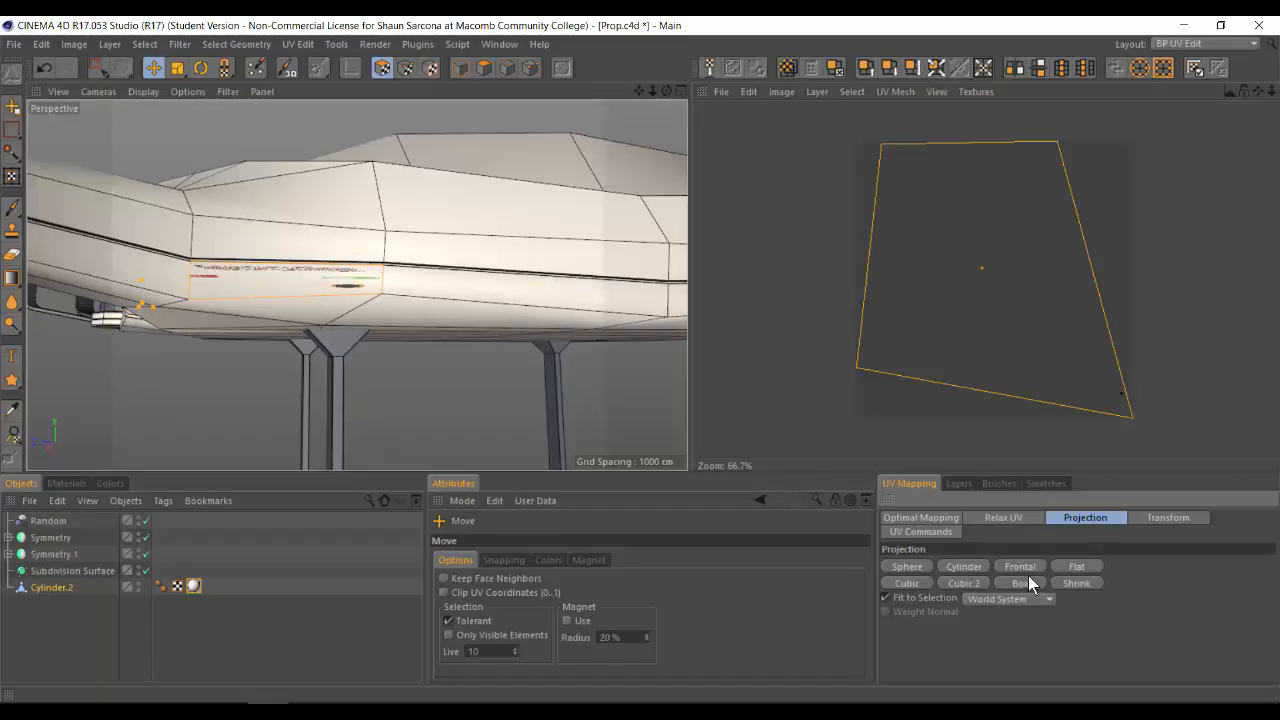
click(927, 583)
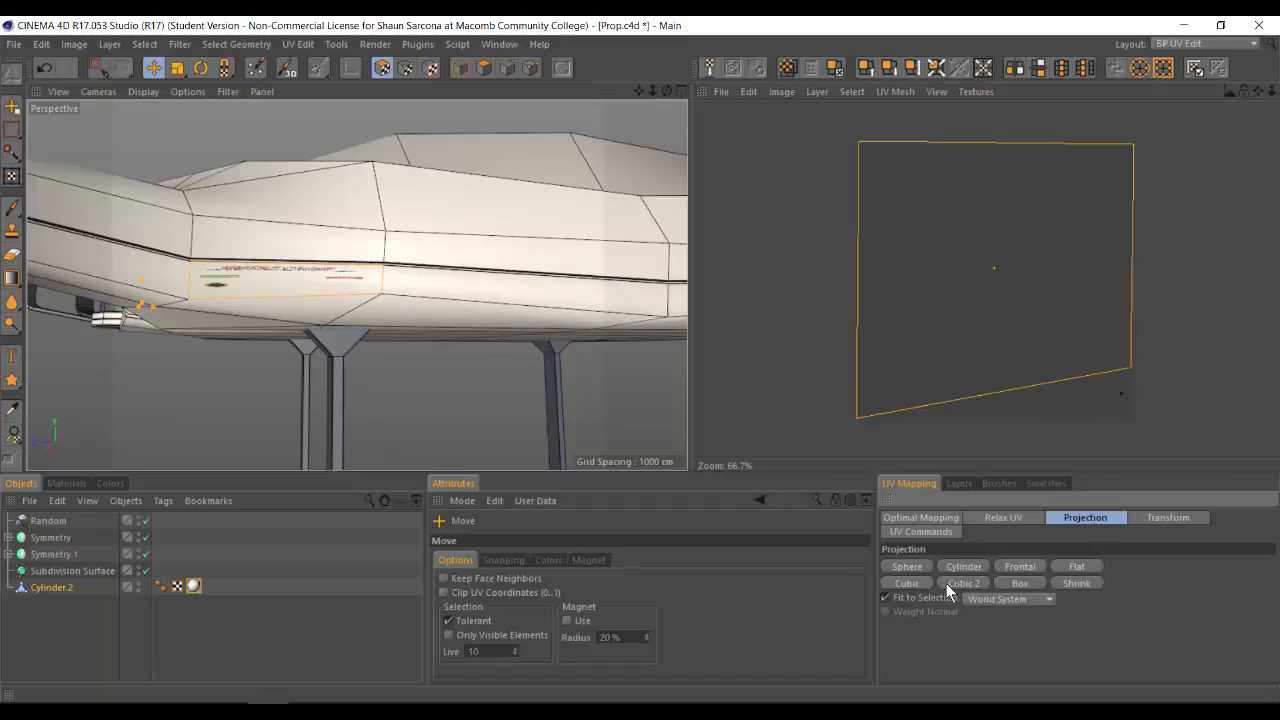
key(ctrl+z)
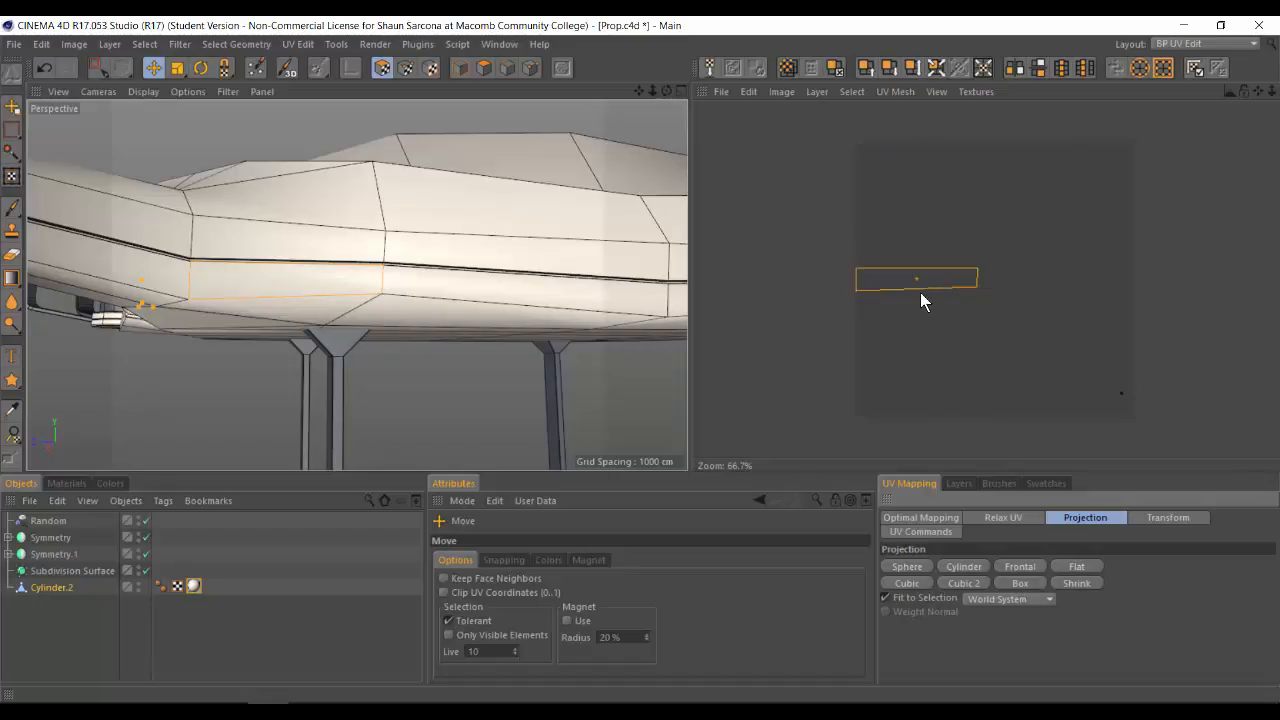
click(902, 268)
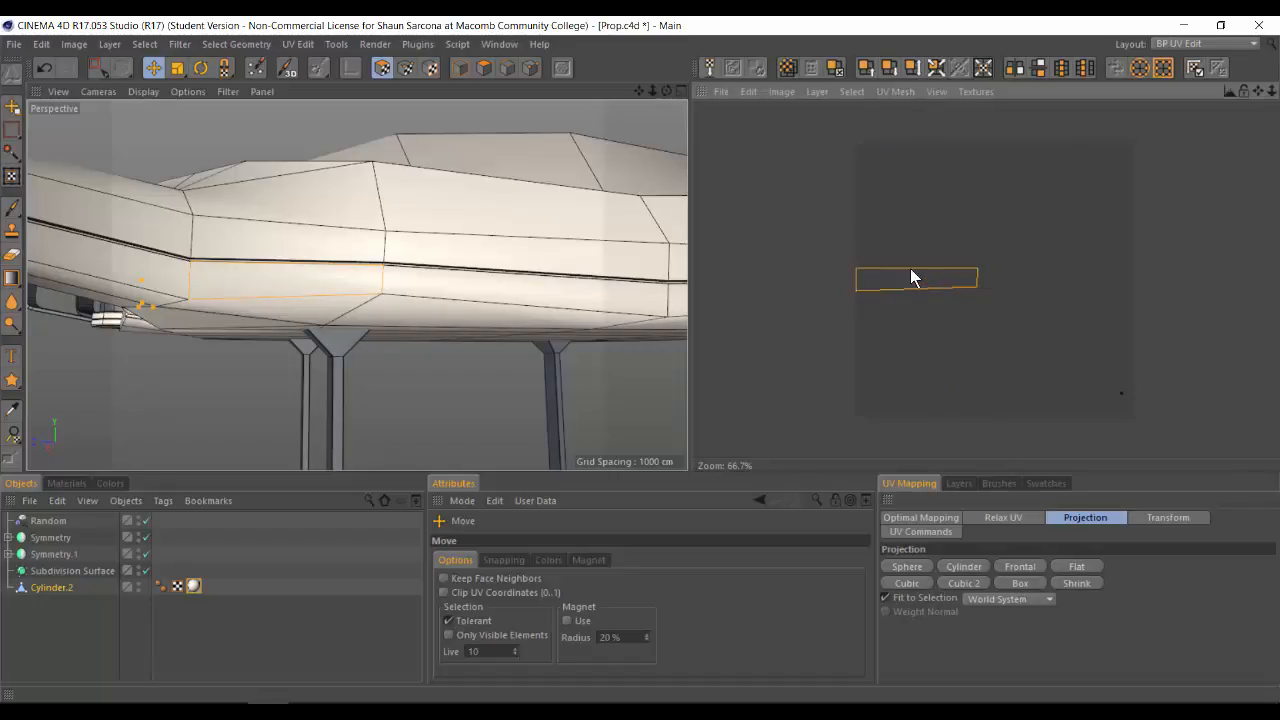
Step: Move the selected side polygon's UVs onto the logo area of the decal texture and enlarge them until the whole logo fits
drag(909, 283, 969, 185)
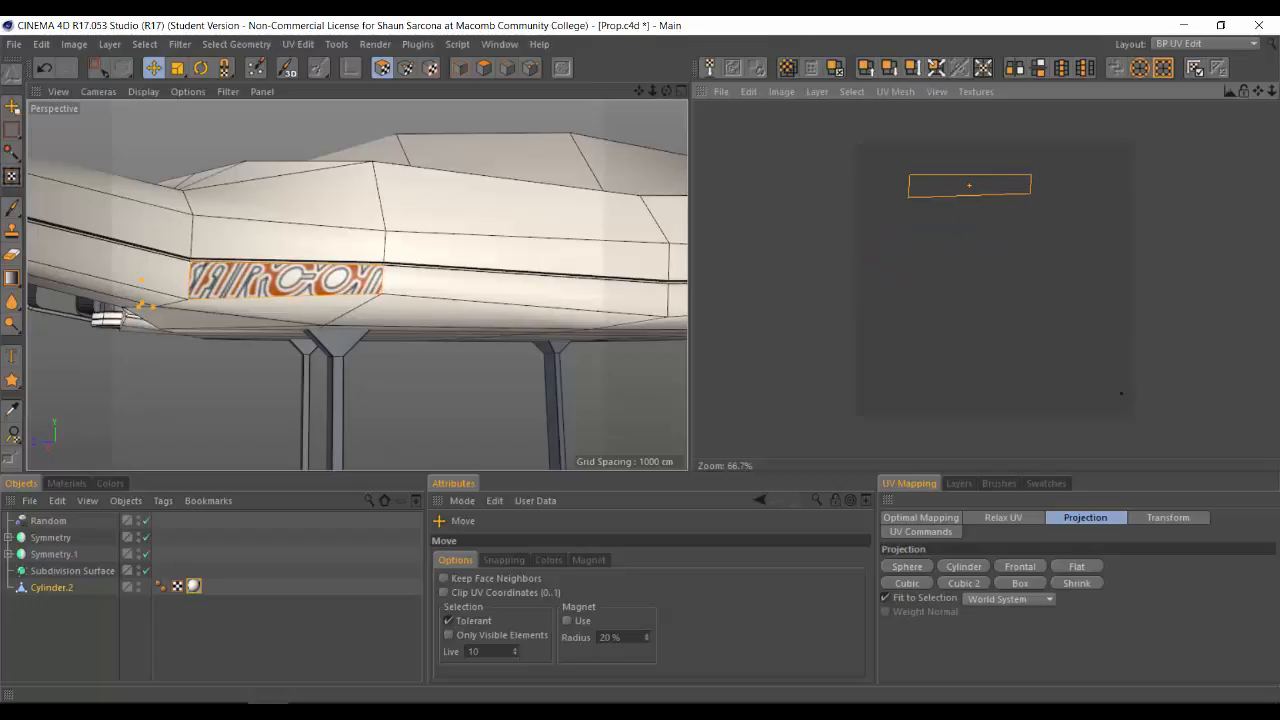
key(t)
mouse_move(955, 200)
mouse_down()
mouse_move(968, 185)
mouse_move(1000, 192)
mouse_move(958, 189)
mouse_move(978, 198)
mouse_up()
key(e)
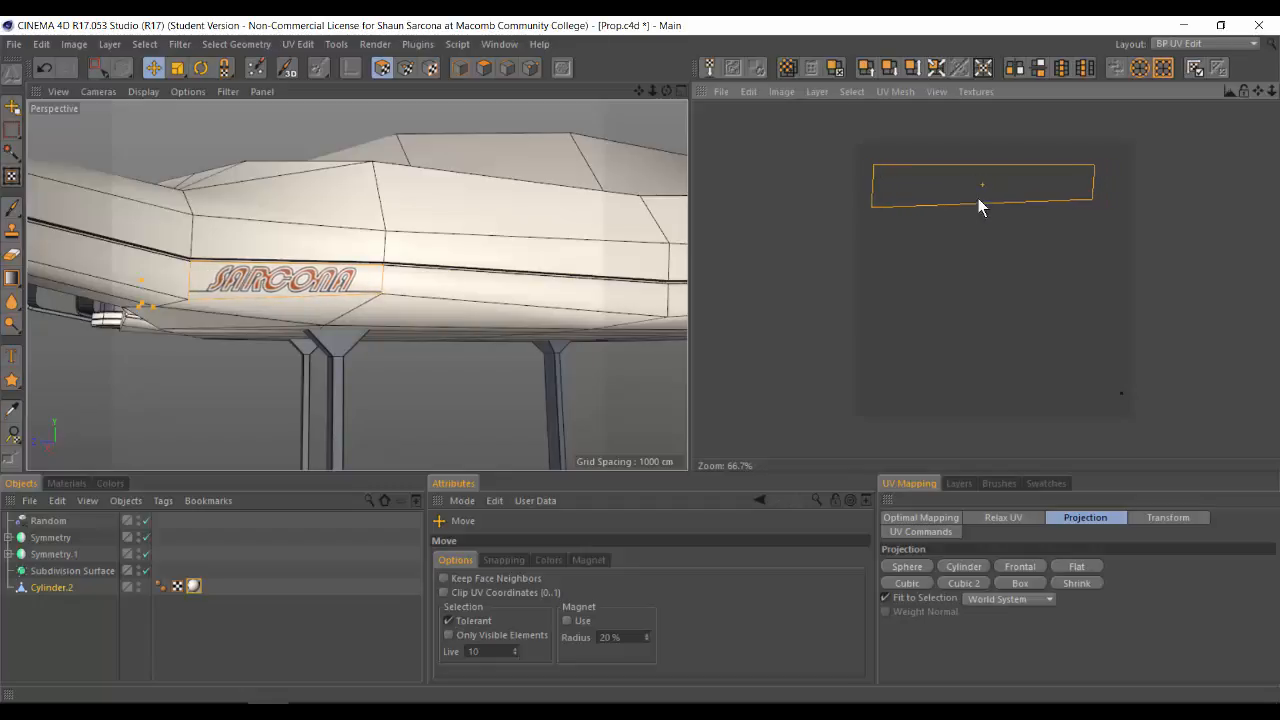
Step: Switch to the Standard layout and nest Cylinder.2 under Subdivision Surface to inspect the logo on the smoothed hull
alt+drag(435, 287, 518, 302)
alt+right_drag(518, 302, 440, 293)
alt+drag(469, 290, 640, 170)
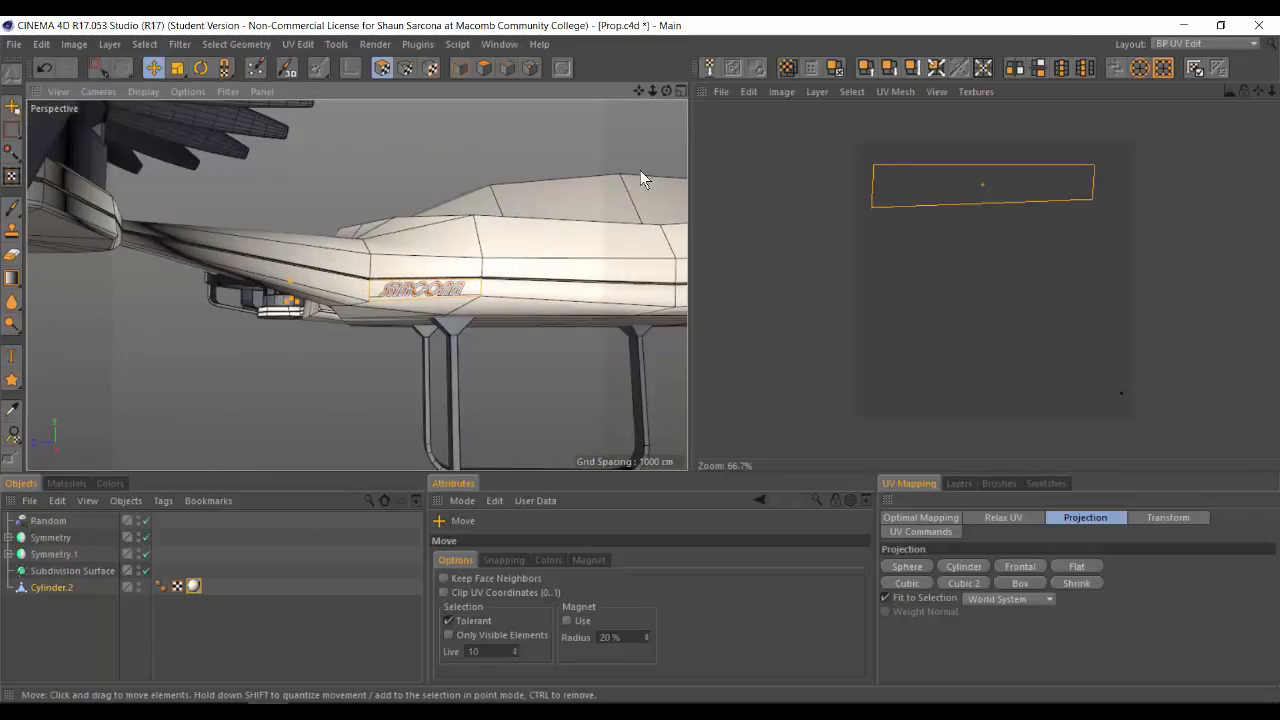
click(1205, 43)
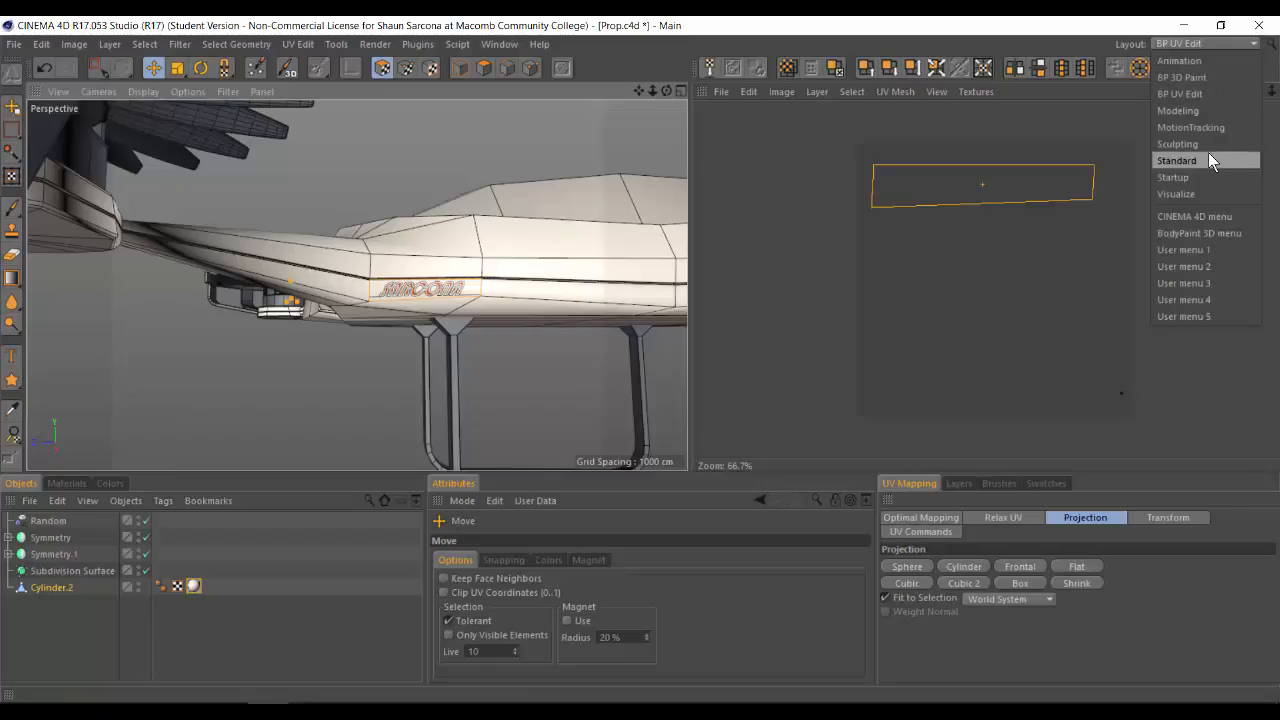
click(1207, 154)
drag(897, 150, 905, 136)
scroll(570, 260, up, 10)
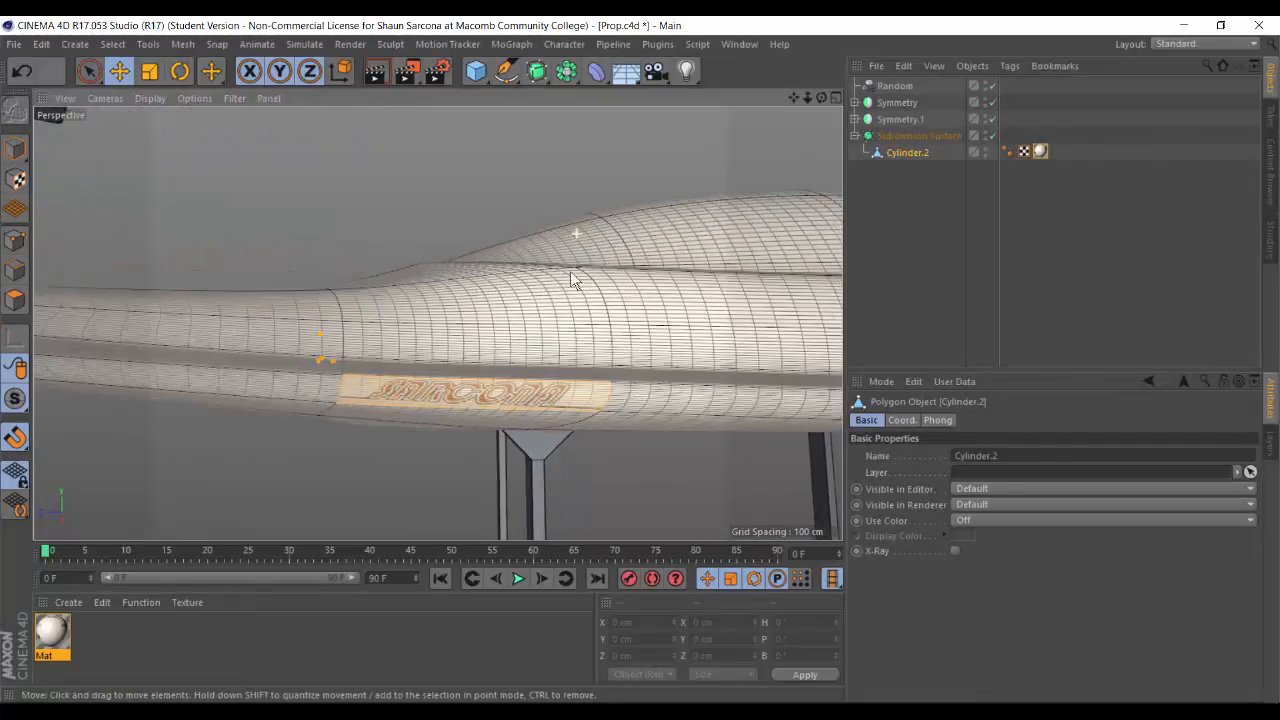
alt+middle_drag(611, 264, 614, 267)
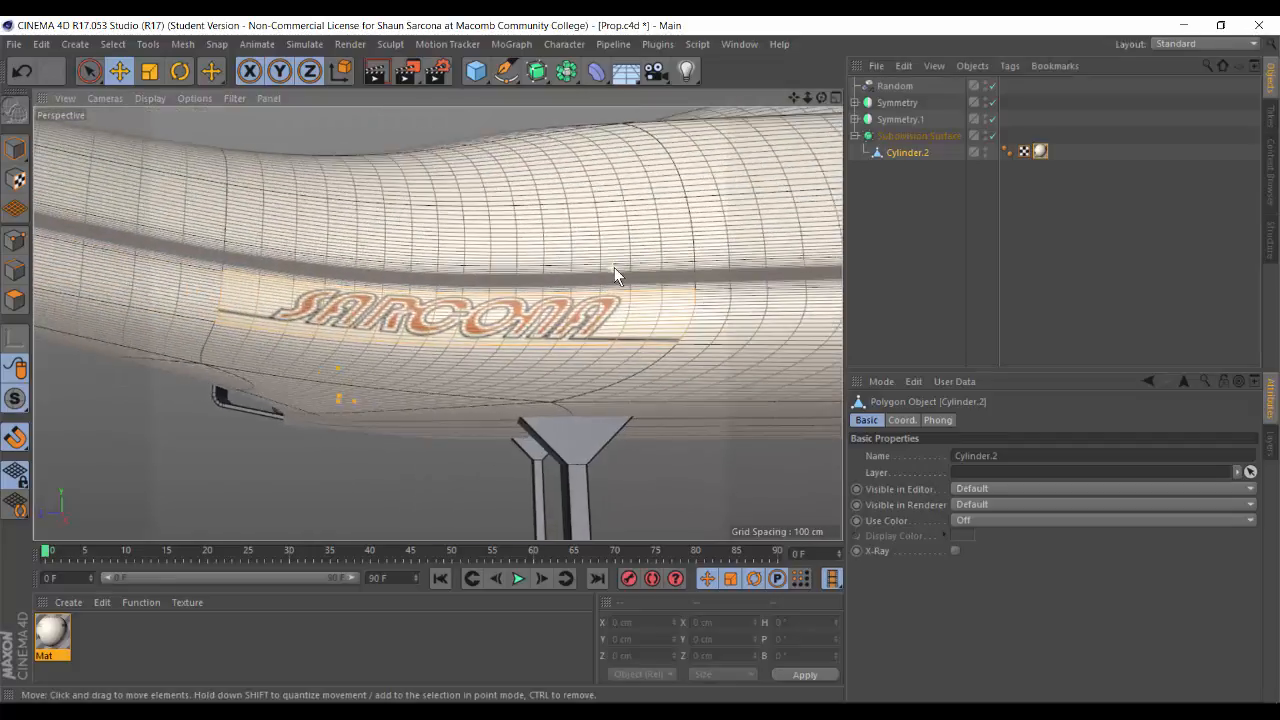
scroll(617, 268, up, 4)
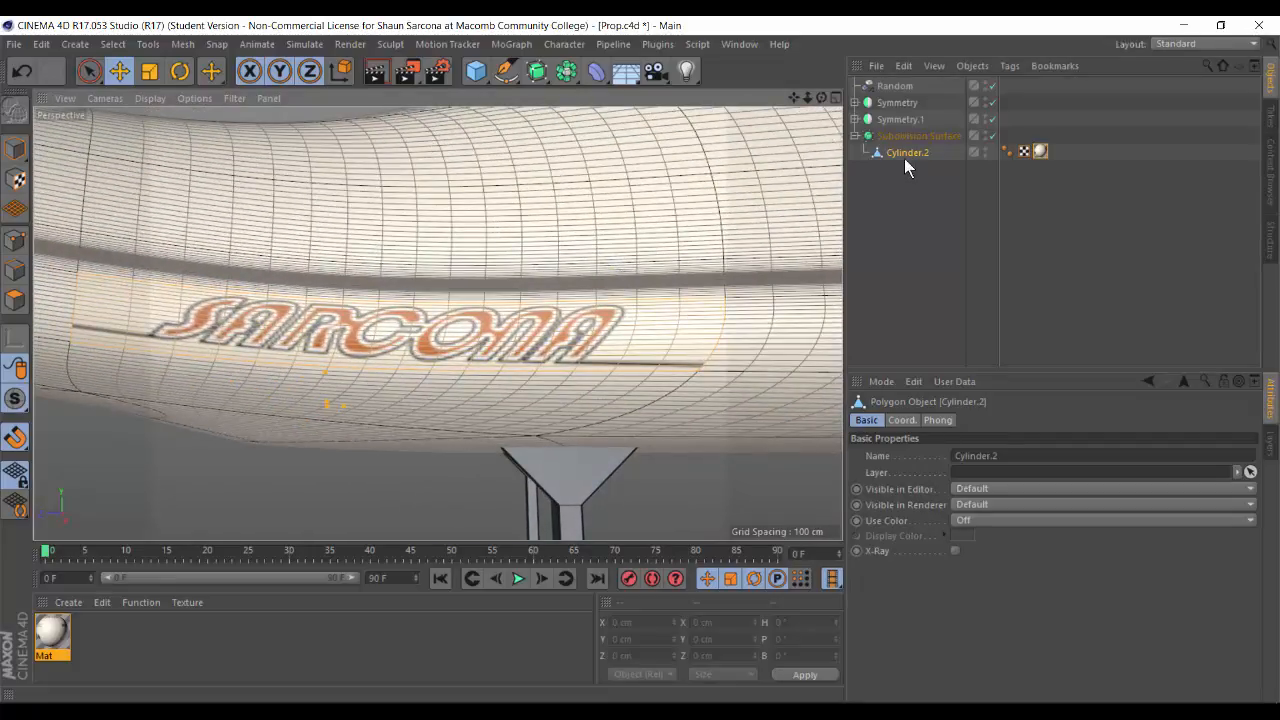
Step: Take Cylinder.2 back out of Subdivision Surface and return to the BP UV Edit layout
drag(904, 156, 894, 180)
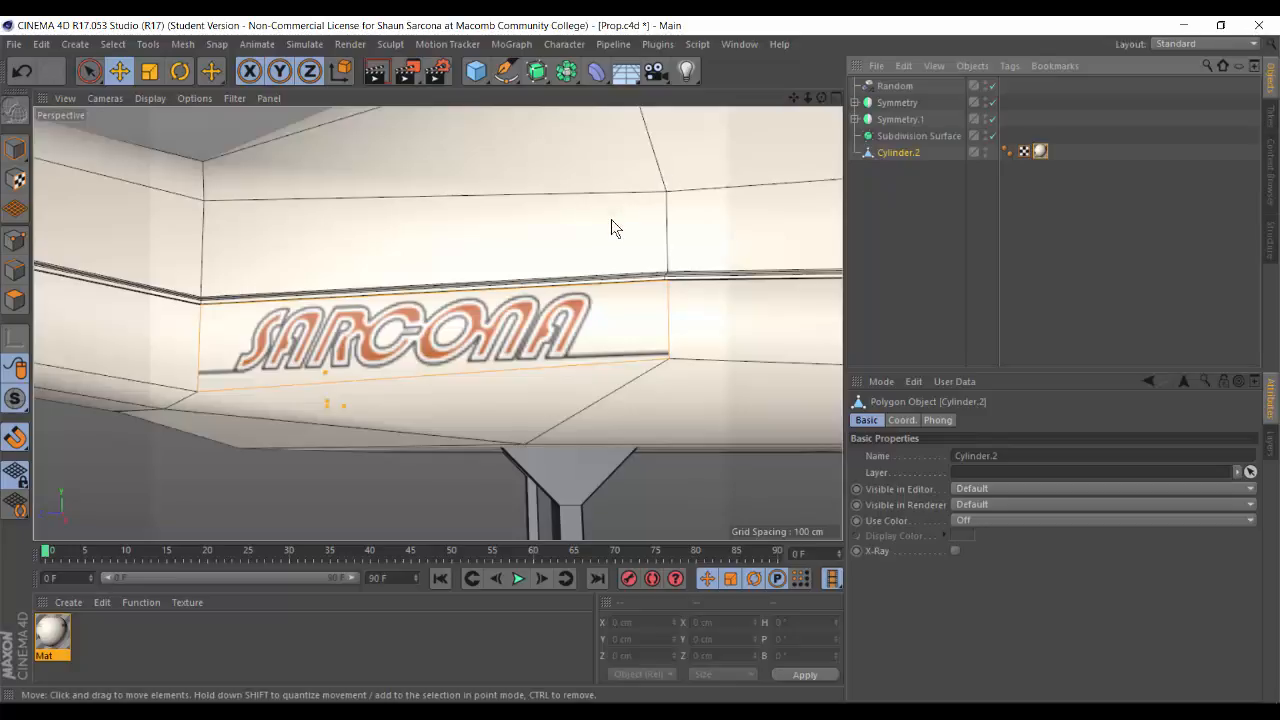
alt+drag(611, 219, 566, 189)
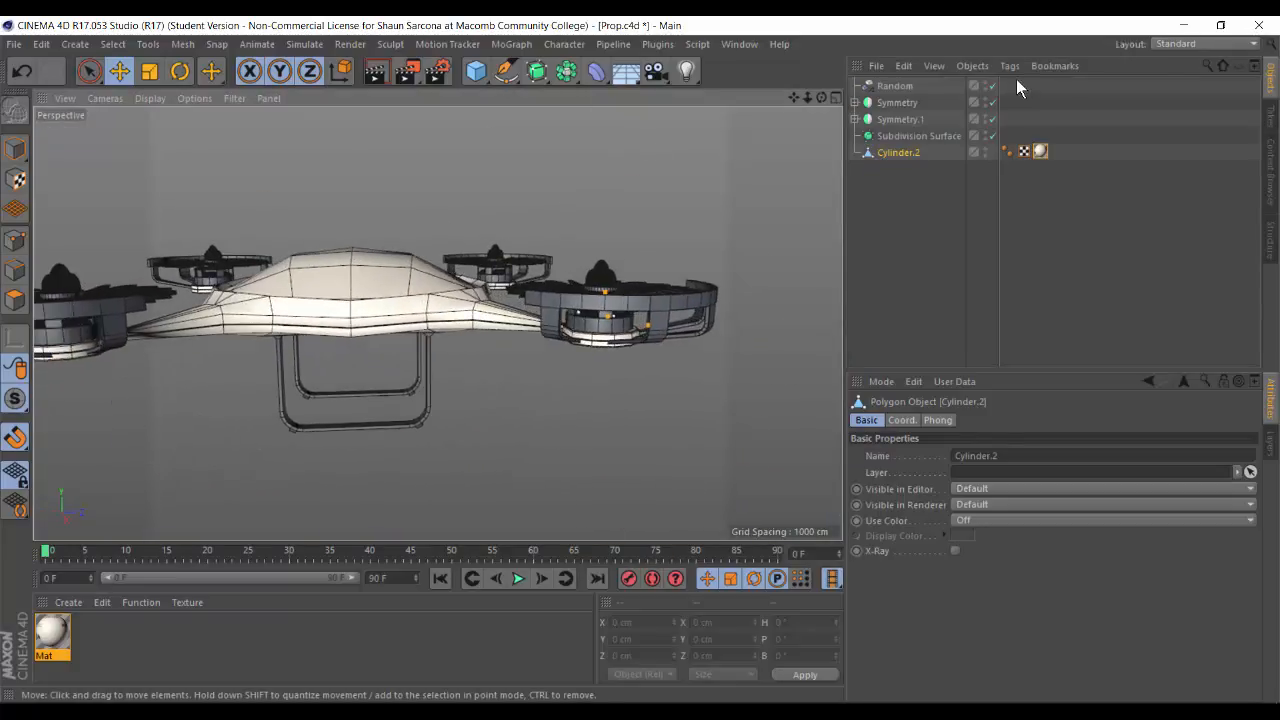
click(1205, 43)
click(1190, 96)
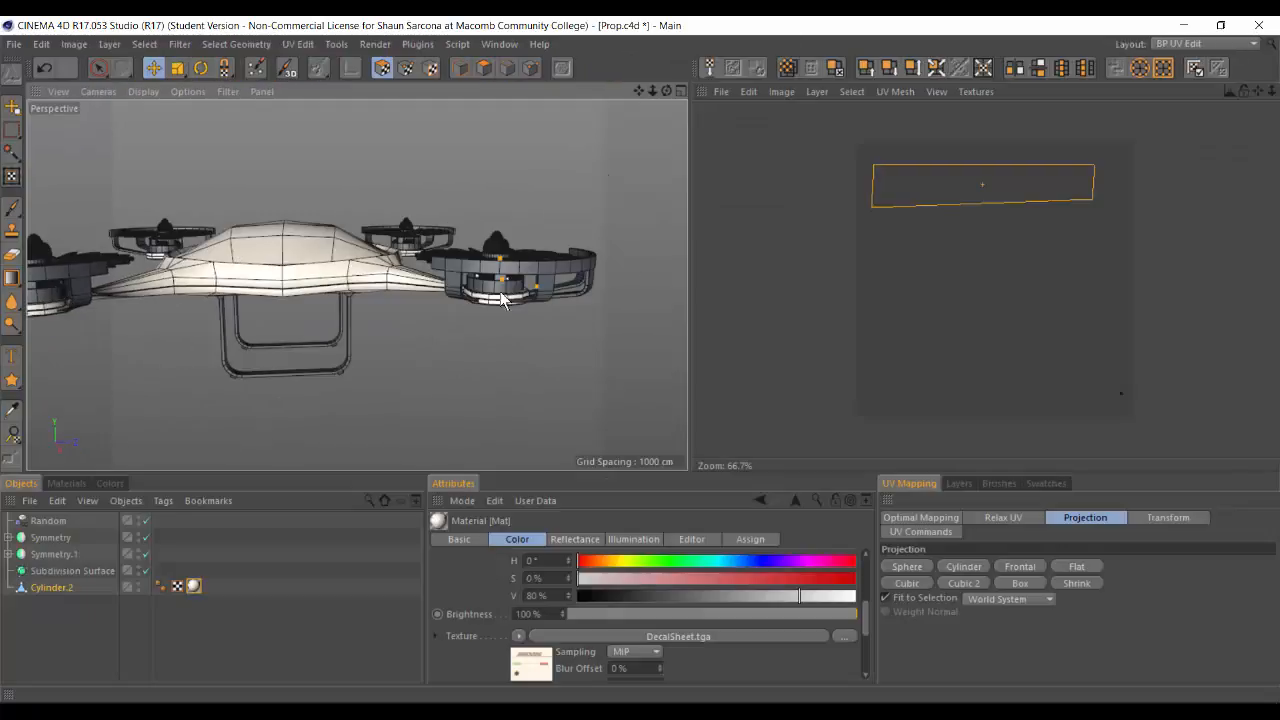
Step: Select the matching side polygon on the opposite side of the drone body and apply a Frontal UV projection
alt+drag(353, 265, 351, 214)
alt+right_drag(351, 214, 426, 239)
alt+drag(358, 286, 355, 382)
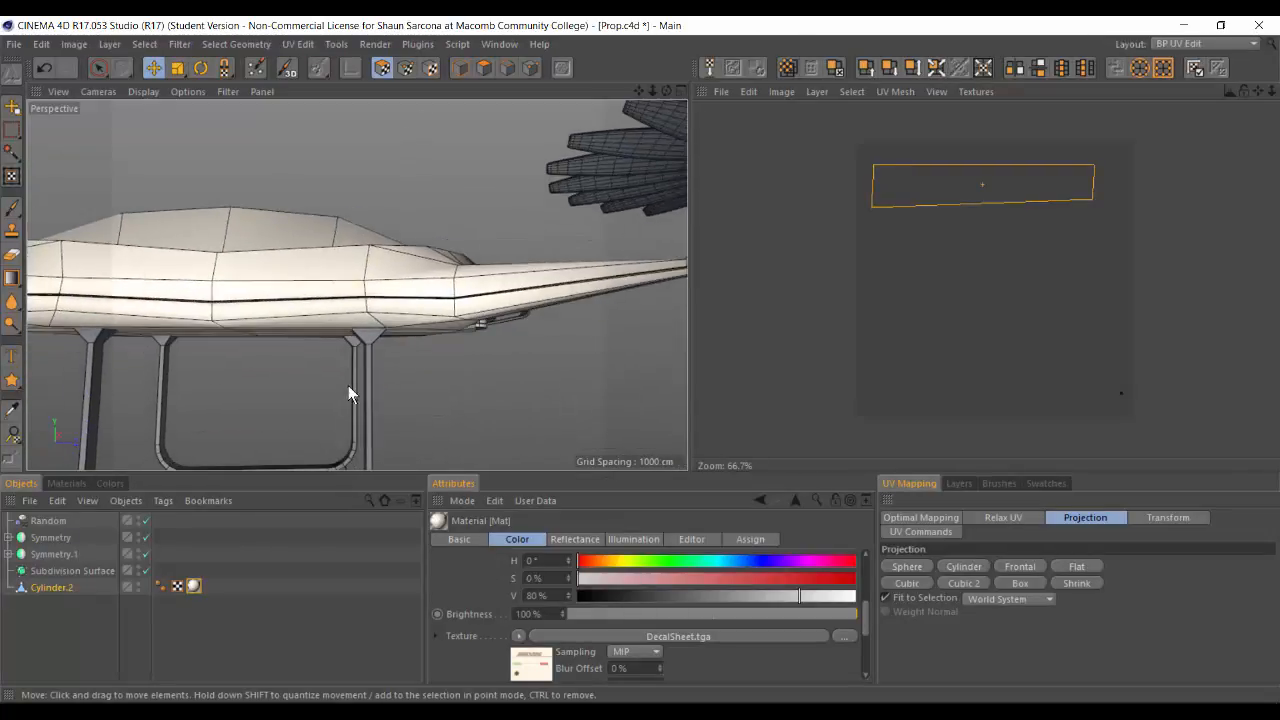
alt+right_drag(348, 385, 414, 272)
click(416, 266)
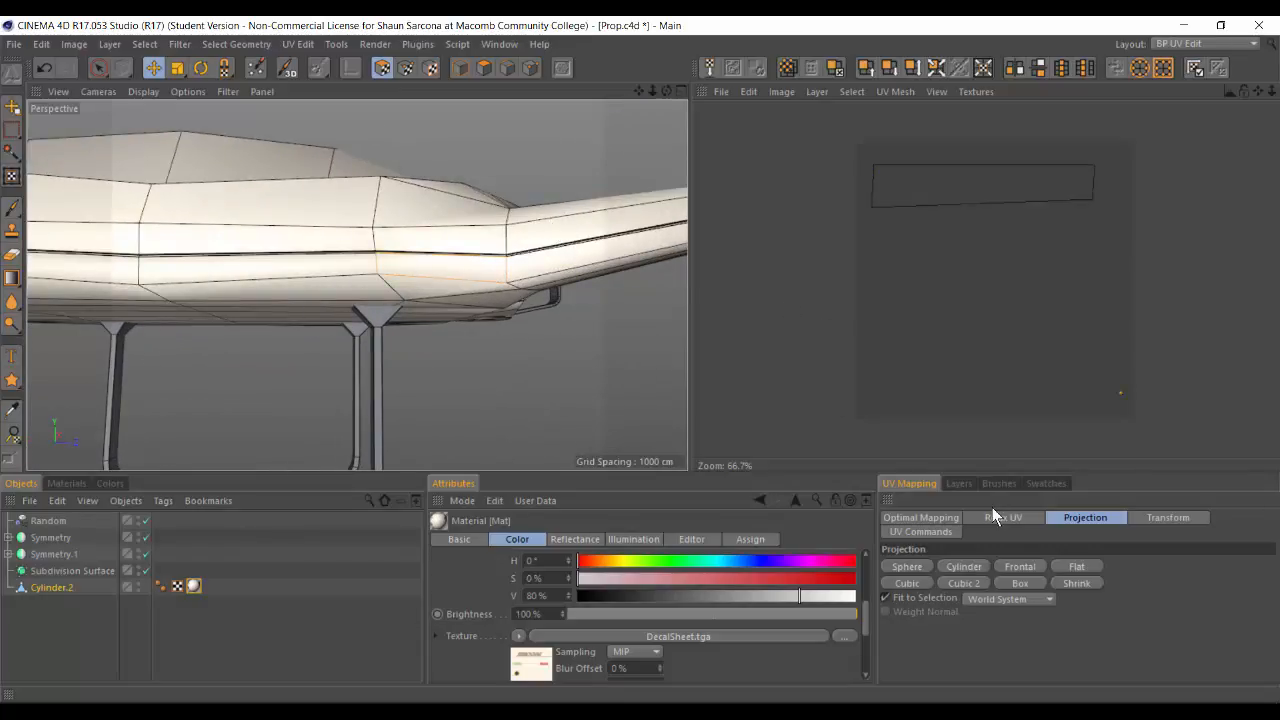
click(1020, 566)
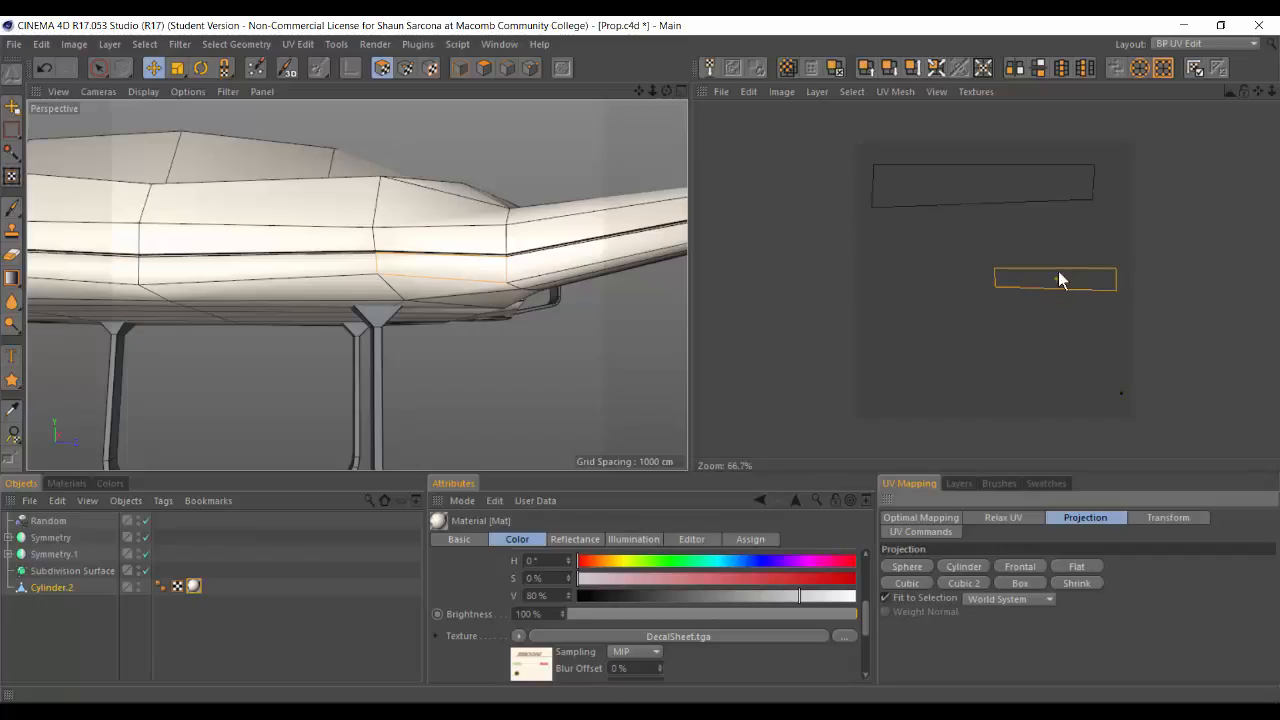
Step: Move the projected polygon's UVs onto the logo area and enlarge them until the logo fits the panel
drag(1062, 285, 985, 192)
key(t)
key(e)
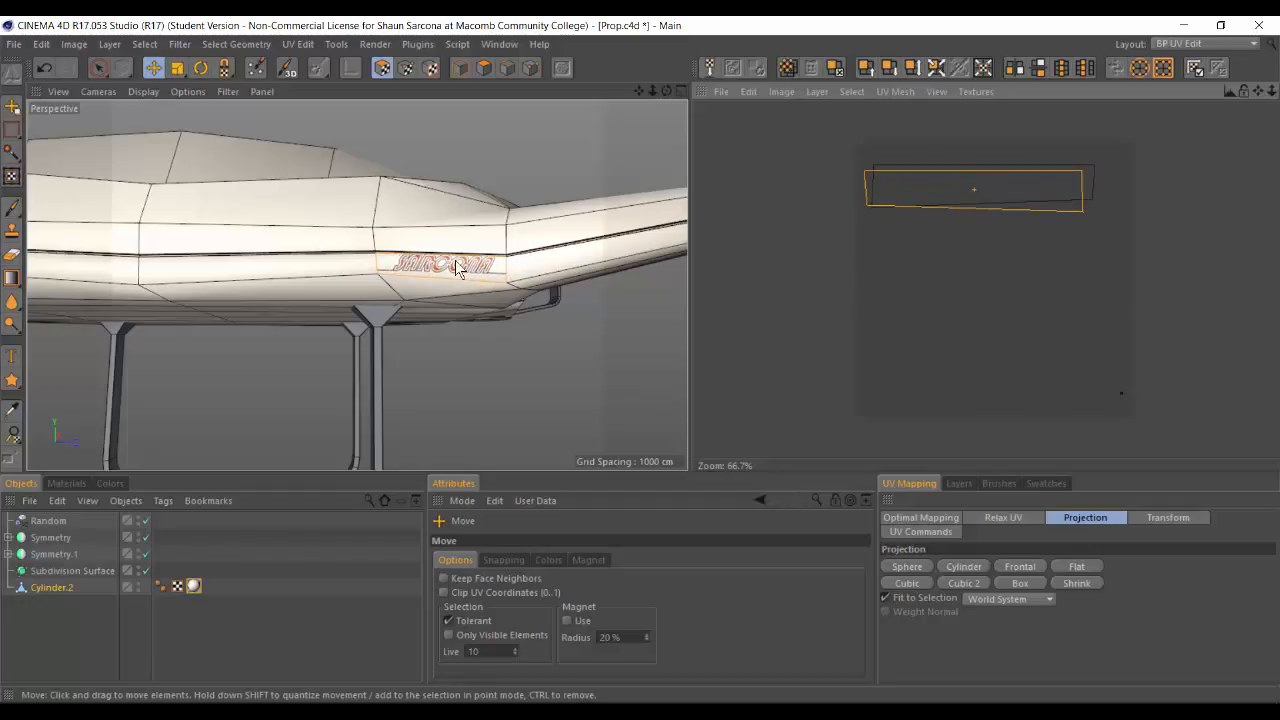
scroll(455, 260, up, 3)
alt+right_drag(521, 271, 556, 268)
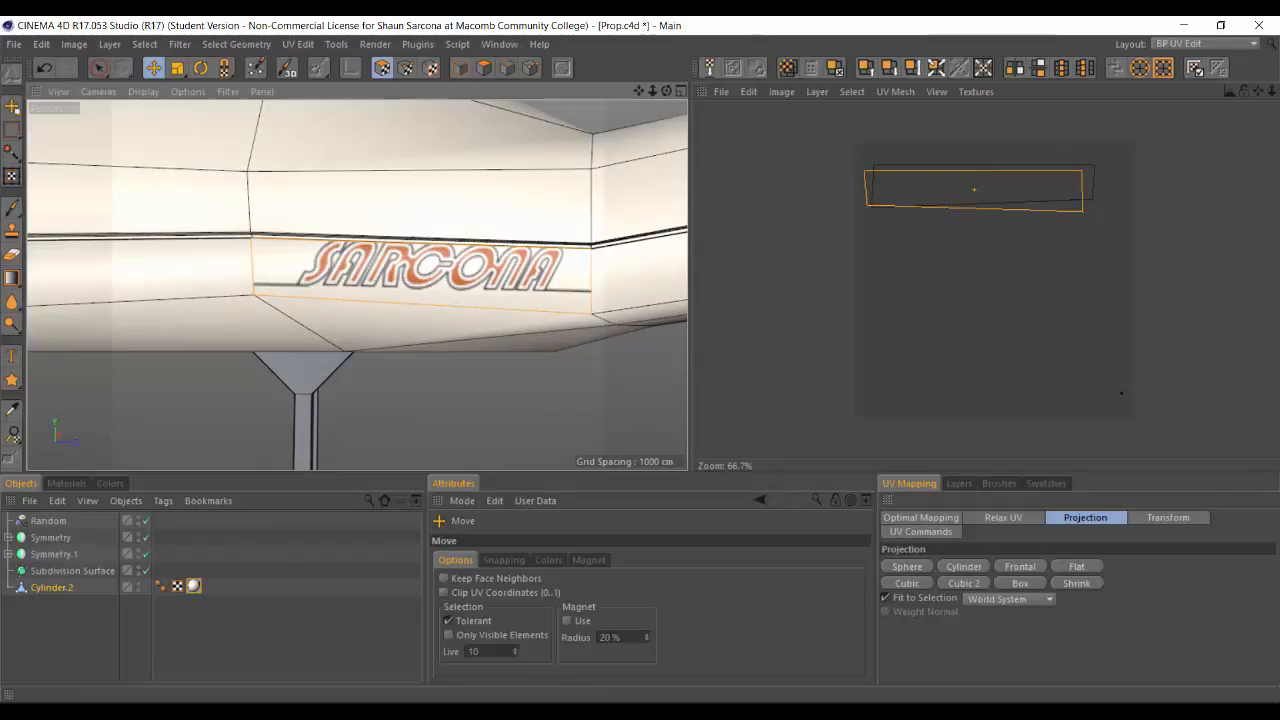
Step: Align the selected polygon's UVs with the upper edge of the first side panel's UV outline
alt+middle_drag(941, 189, 950, 242)
alt+right_drag(947, 200, 932, 249)
scroll(932, 249, down, 1)
alt+middle_drag(797, 260, 992, 260)
alt+middle_drag(1270, 372, 1183, 335)
alt+middle_drag(1172, 297, 1153, 298)
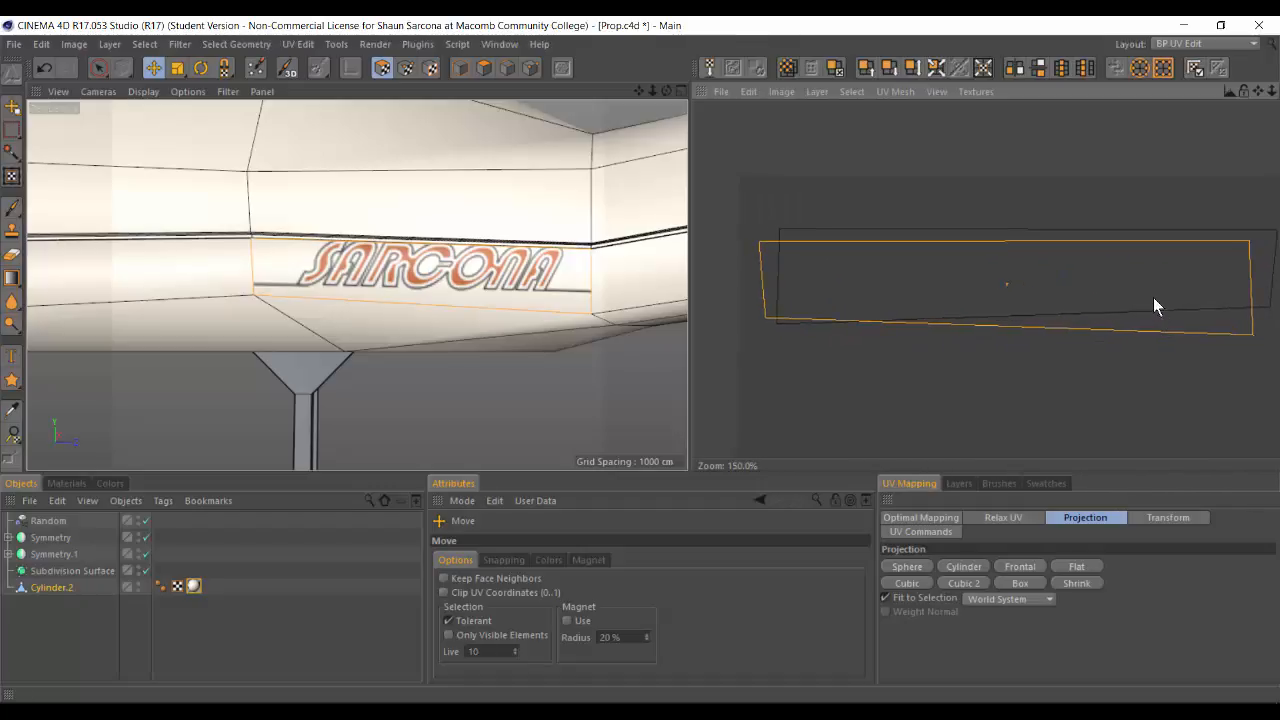
drag(795, 234, 815, 223)
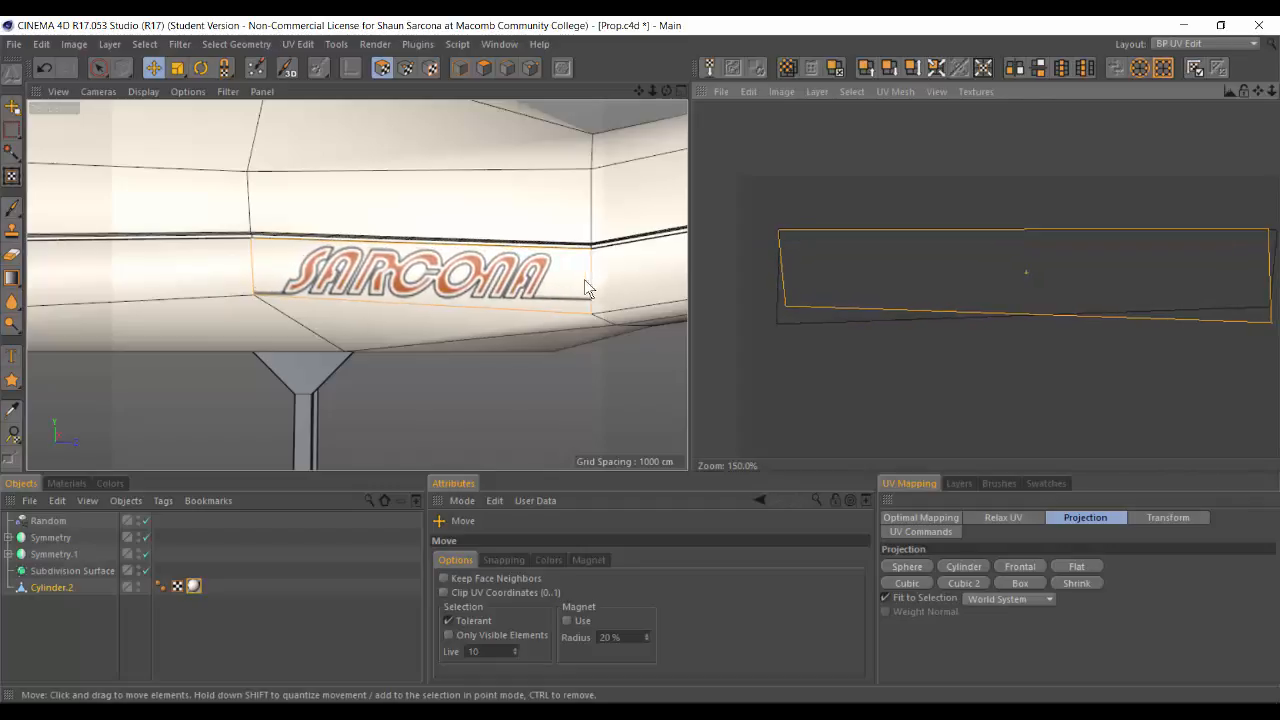
Step: Select the polygons of the recessed panels on the underside of the body where the arms begin
scroll(584, 279, down, 6)
alt+drag(405, 325, 643, 200)
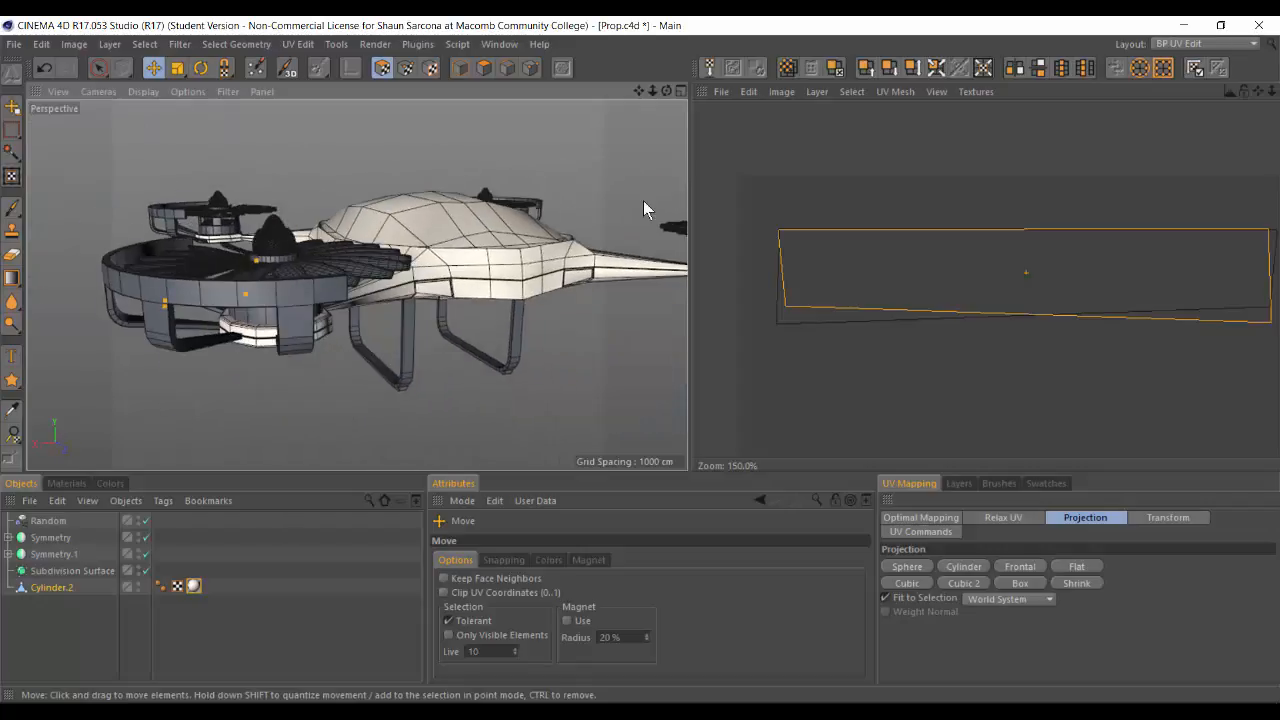
alt+drag(478, 280, 534, 254)
scroll(409, 265, up, 5)
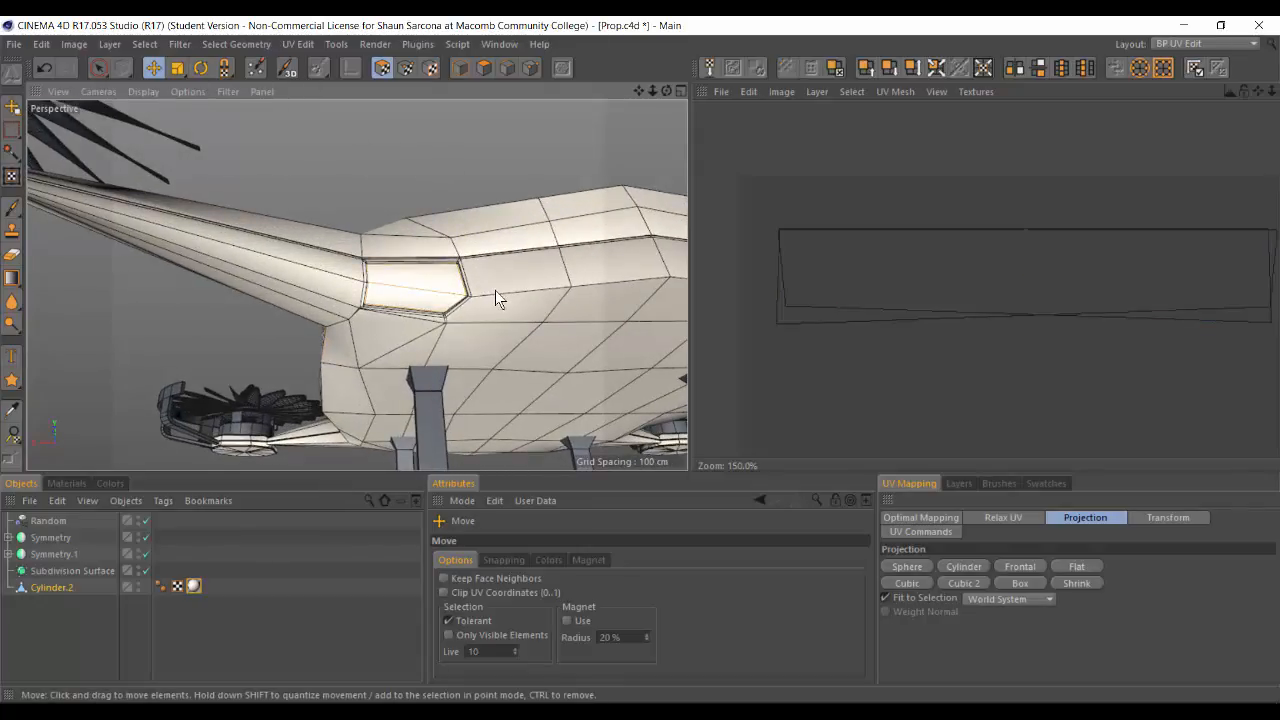
alt+drag(495, 290, 420, 285)
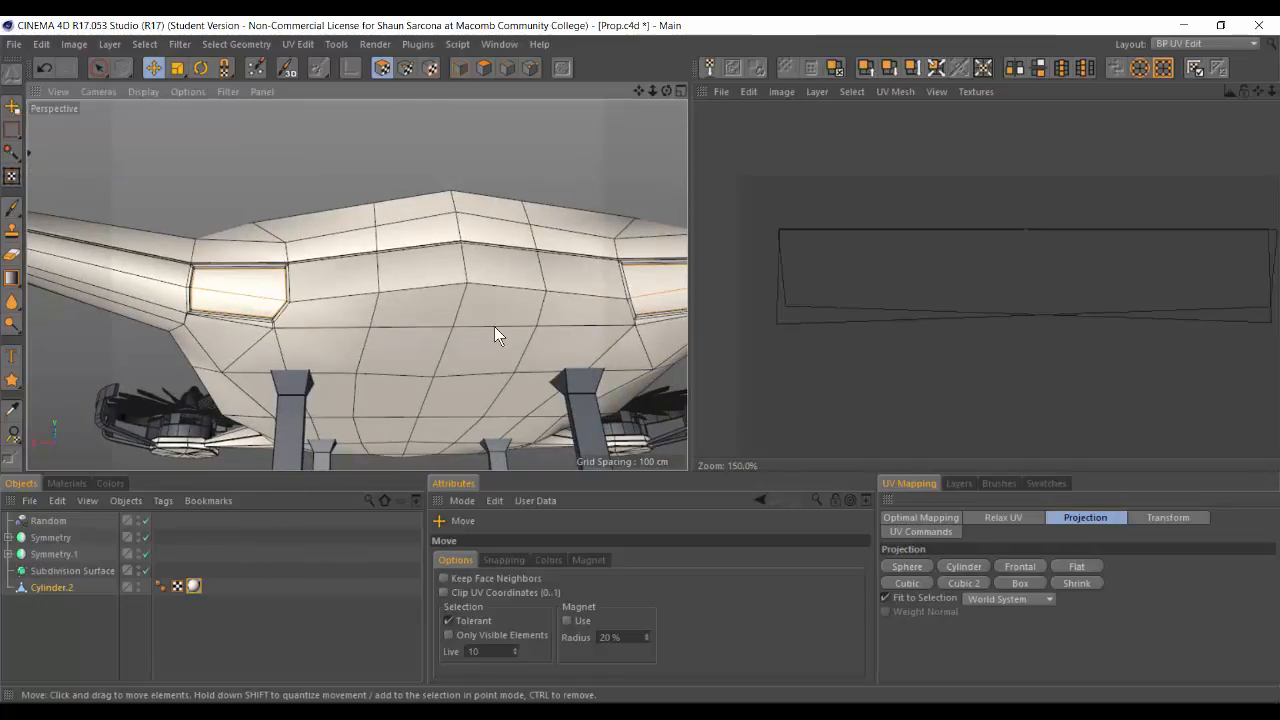
scroll(494, 330, down, 6)
alt+drag(472, 348, 209, 244)
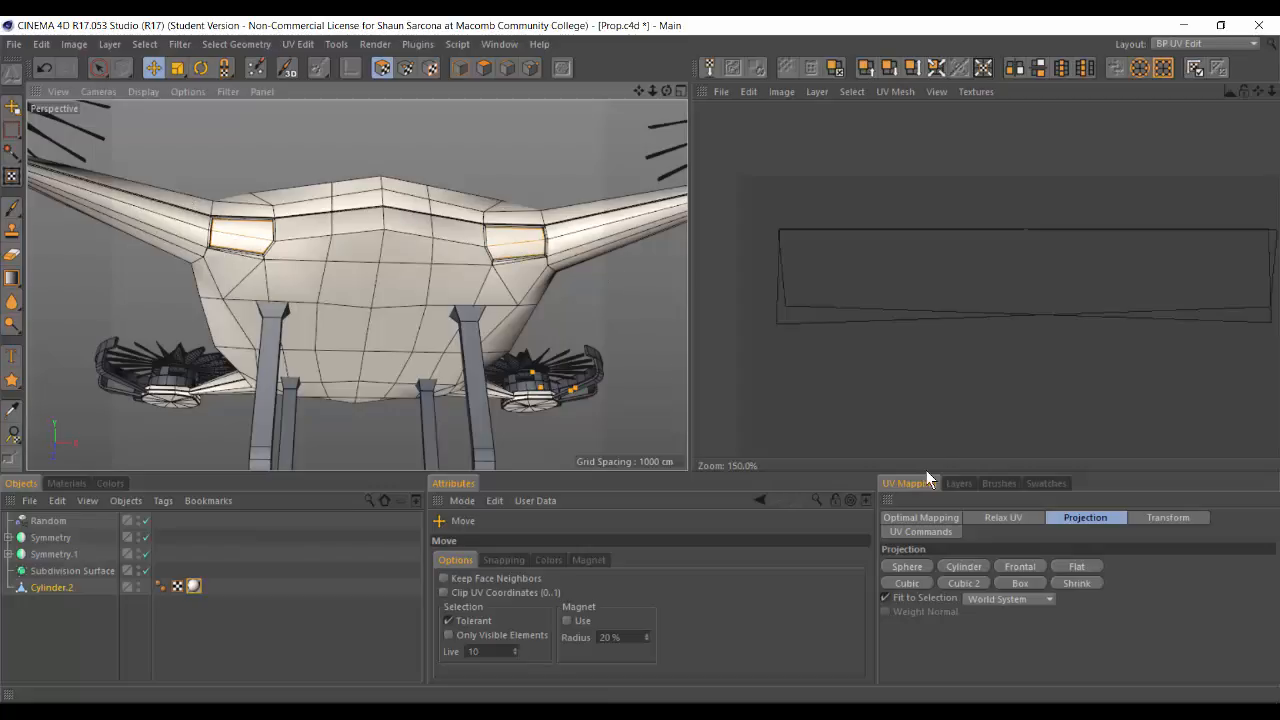
Step: Try the Box, Shrink, Cylinder, Sphere and Cubic UV projections on the selected recessed panels
click(1021, 582)
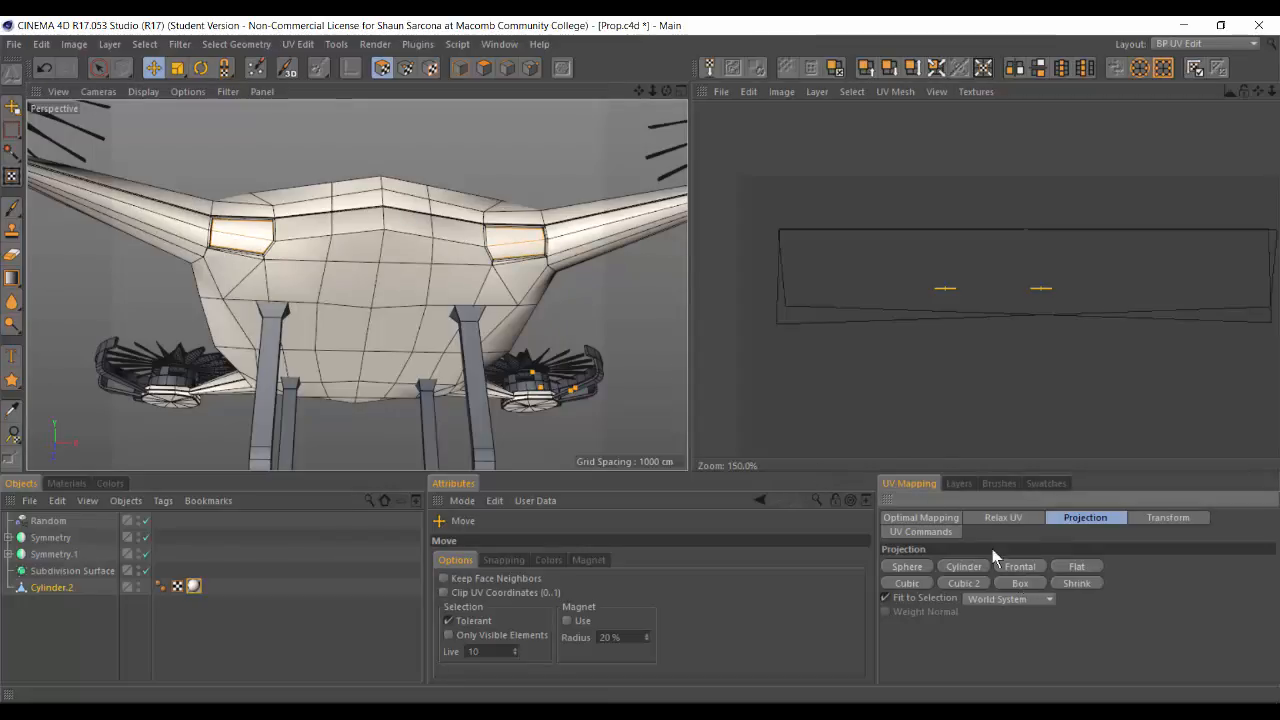
scroll(889, 306, up, 5)
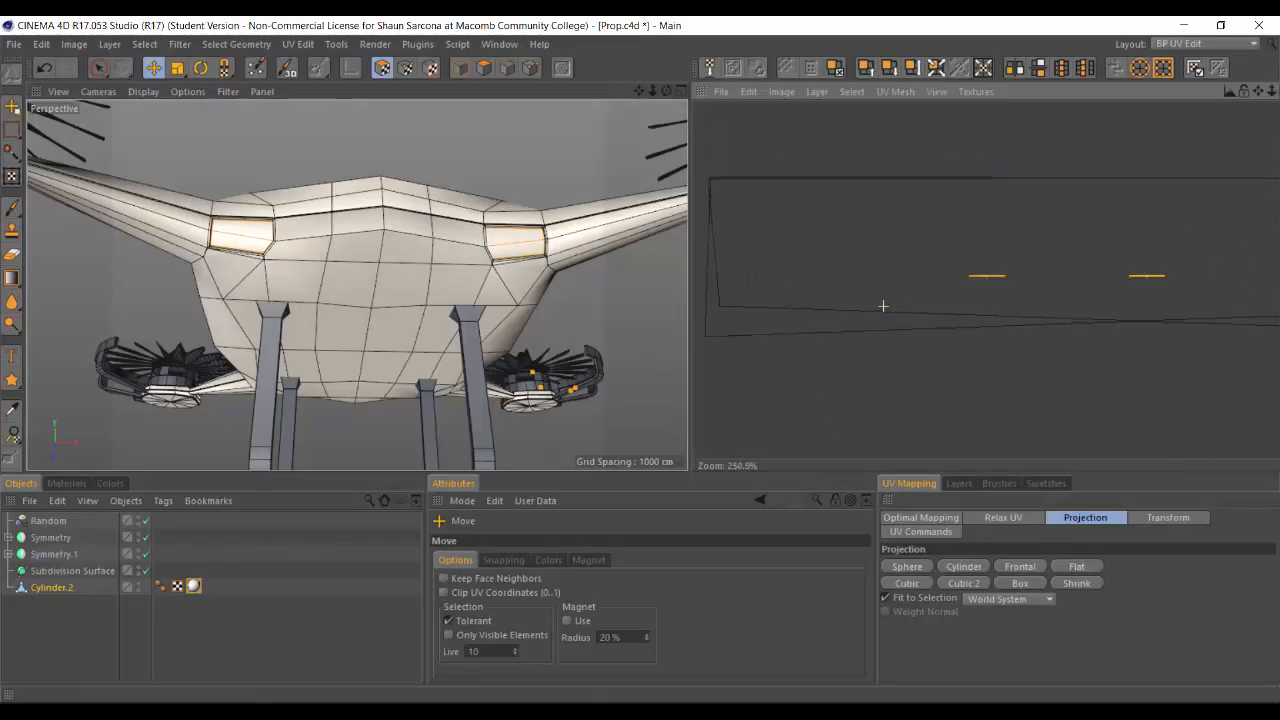
scroll(884, 303, down, 7)
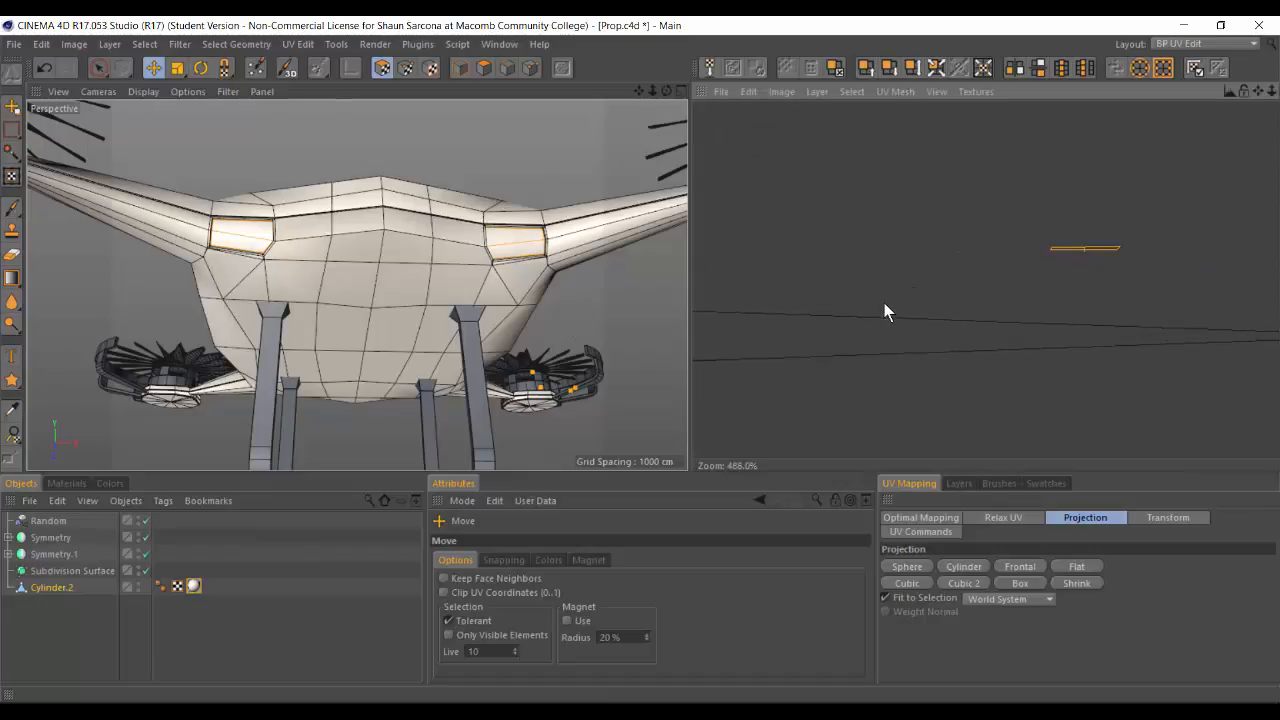
alt+middle_drag(994, 417, 1047, 393)
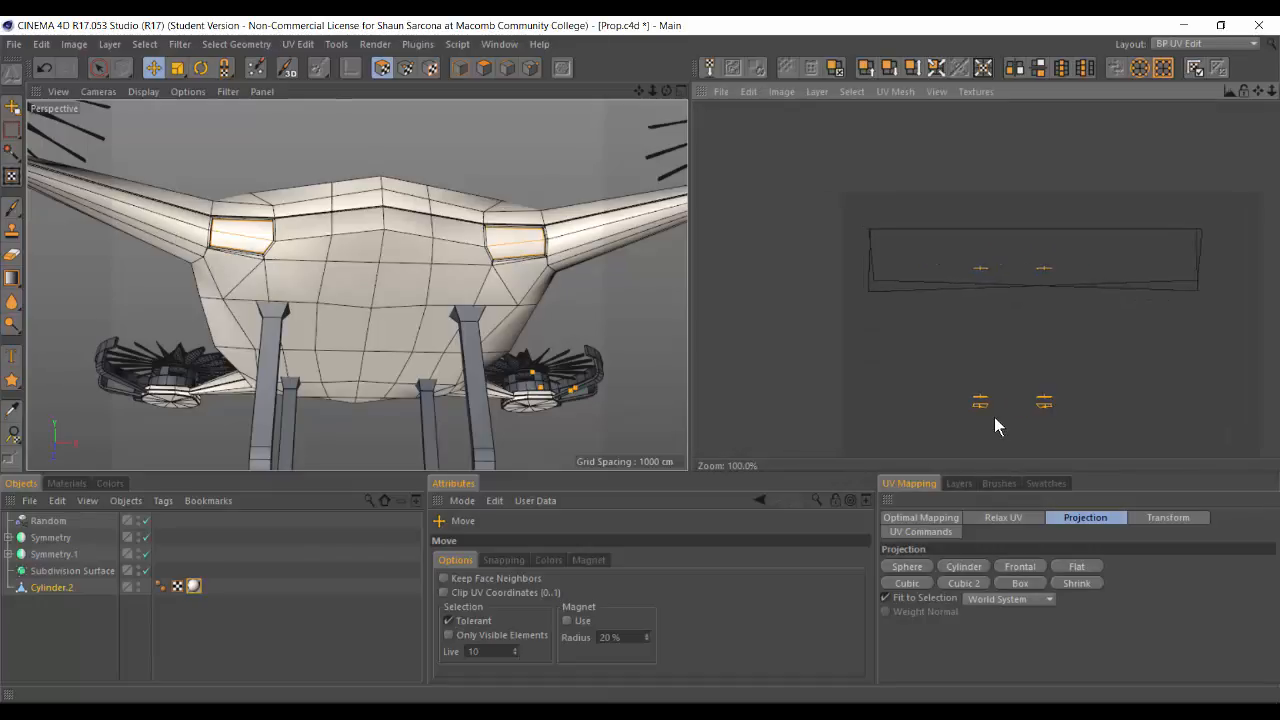
click(1064, 585)
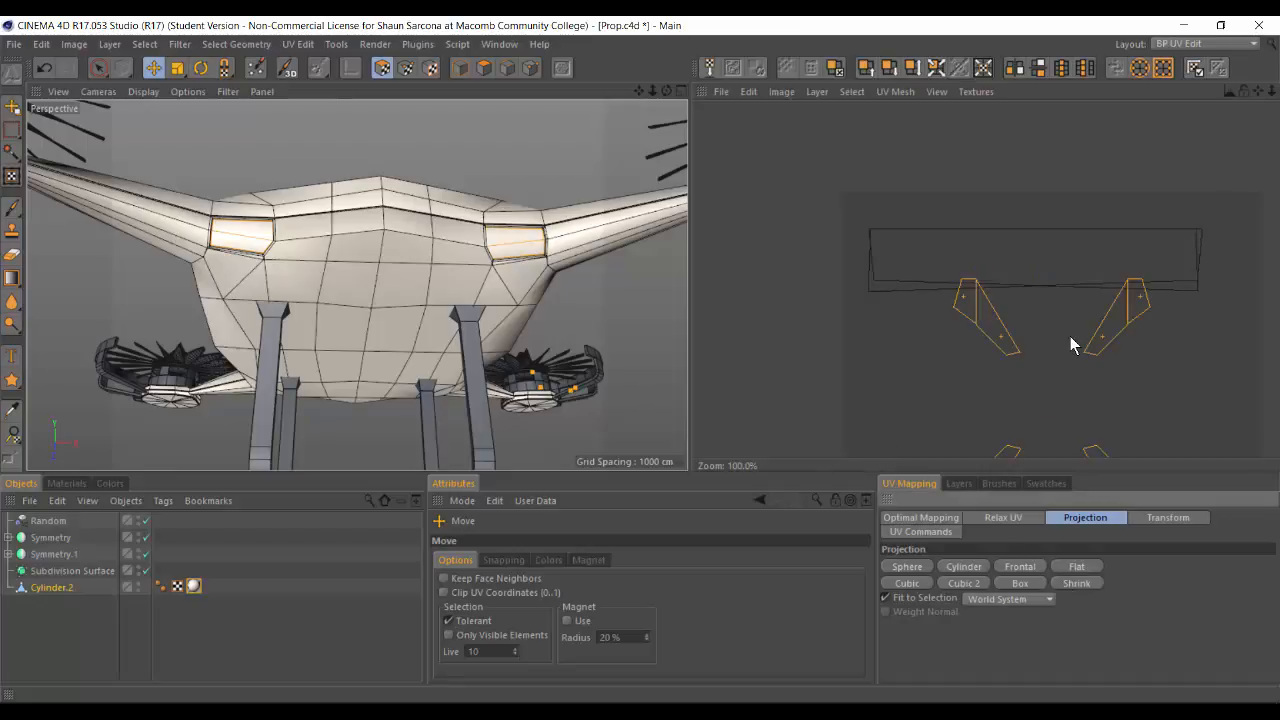
click(968, 568)
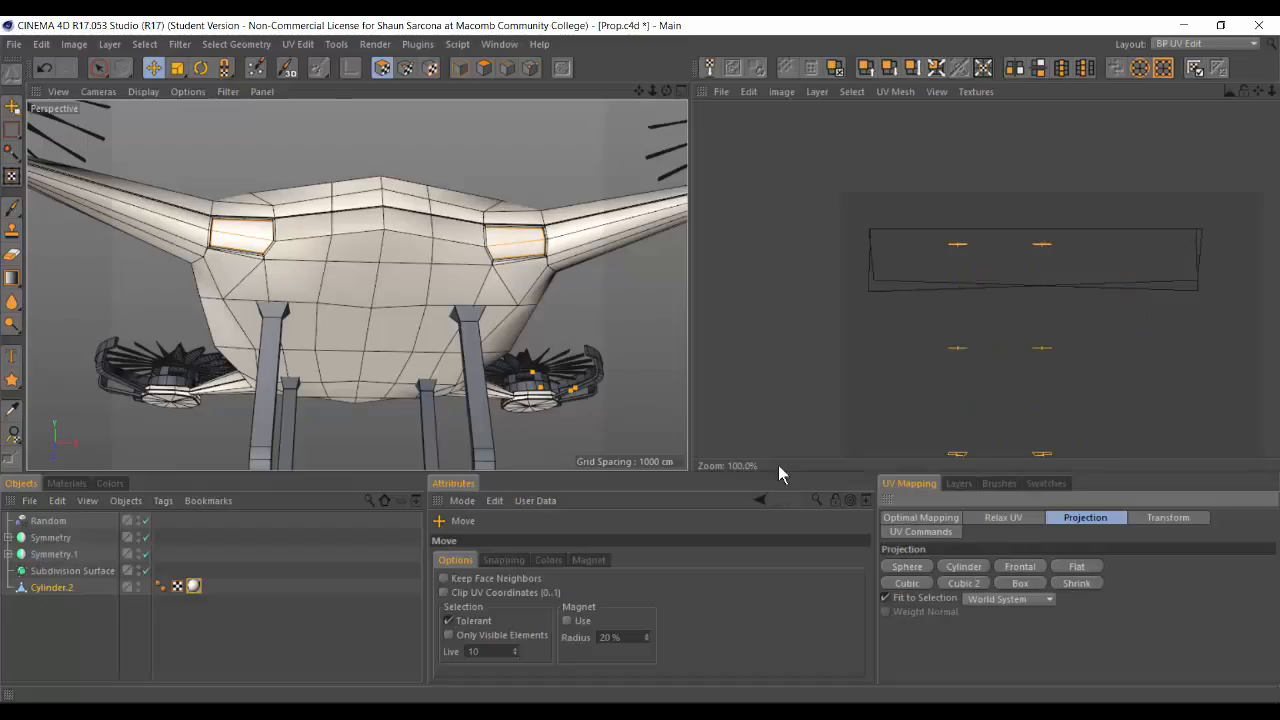
alt+middle_drag(1003, 310, 1083, 160)
click(900, 568)
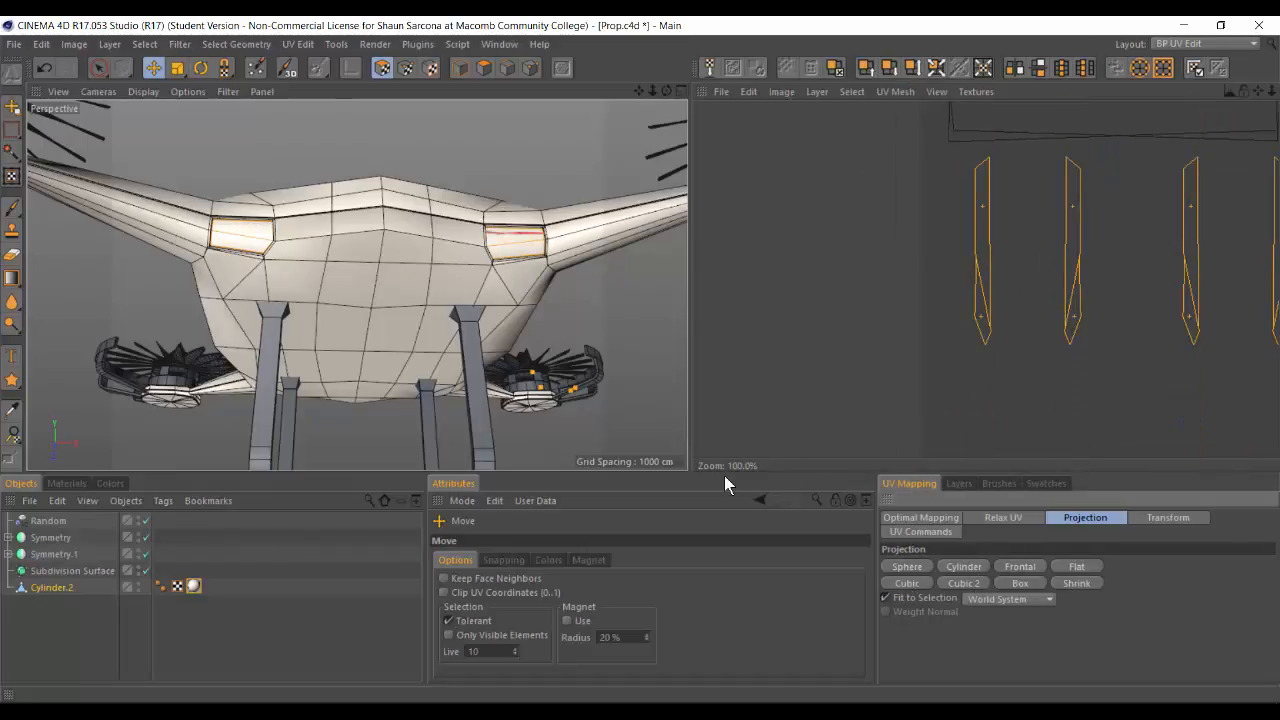
click(907, 583)
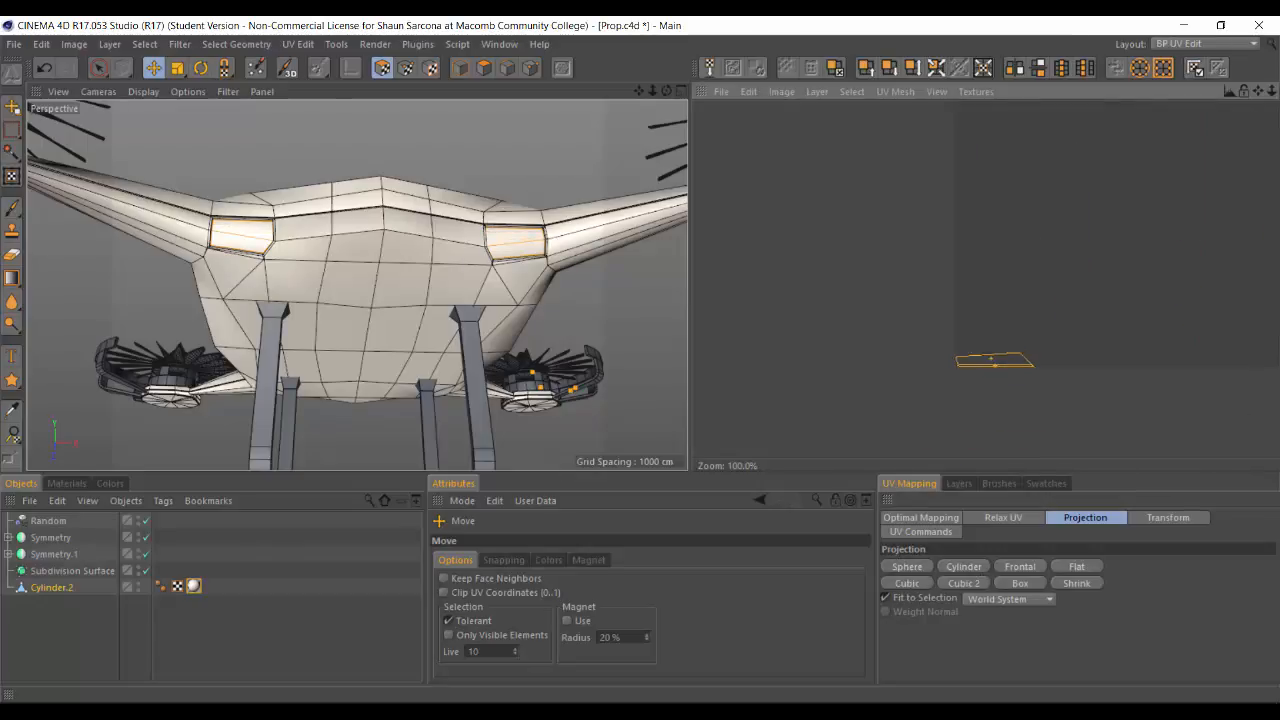
alt+middle_drag(1118, 381, 904, 347)
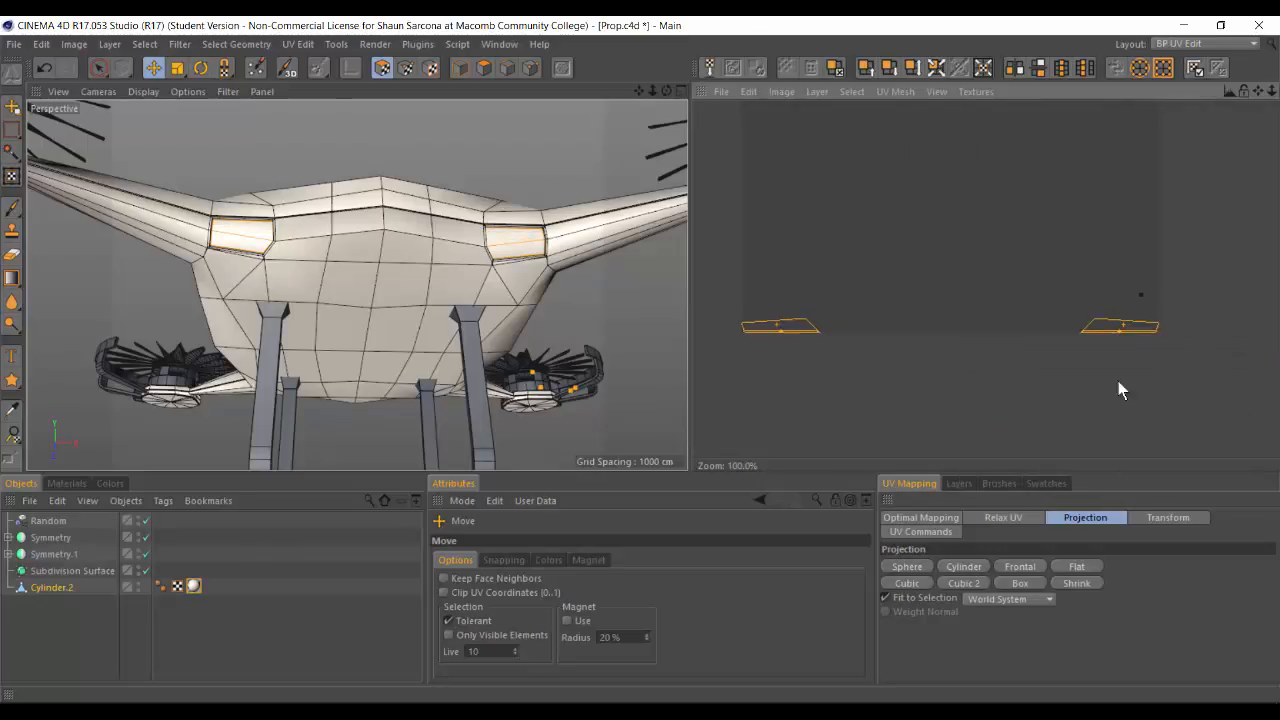
click(1018, 583)
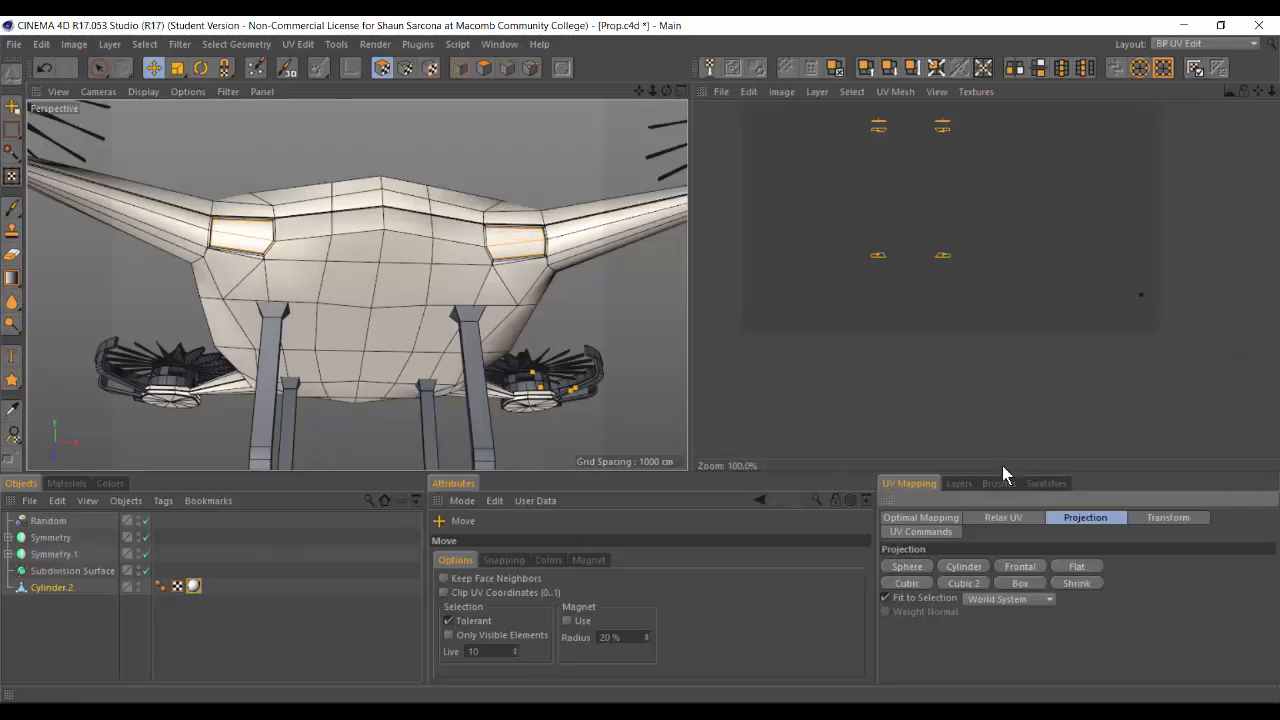
Step: Set the projection orientation to Average Normal and apply a Box projection to the recessed panels
click(1006, 598)
click(1006, 615)
click(1008, 598)
click(1017, 639)
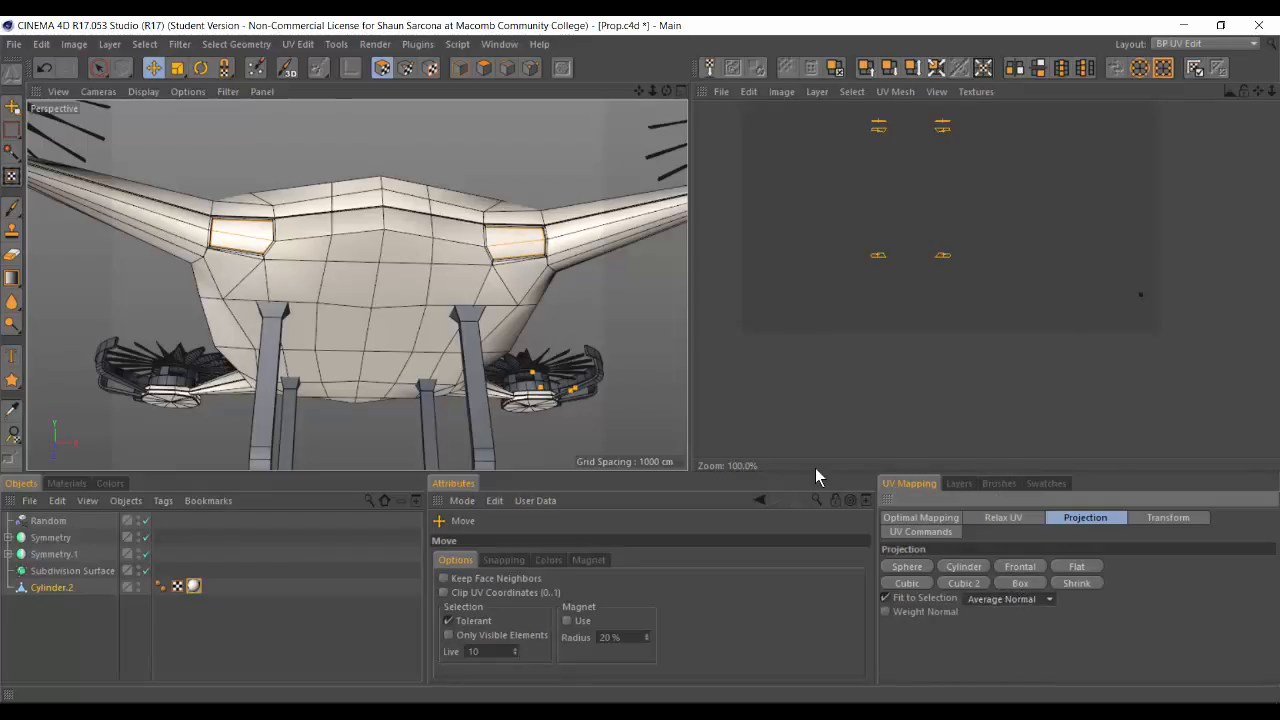
click(1020, 583)
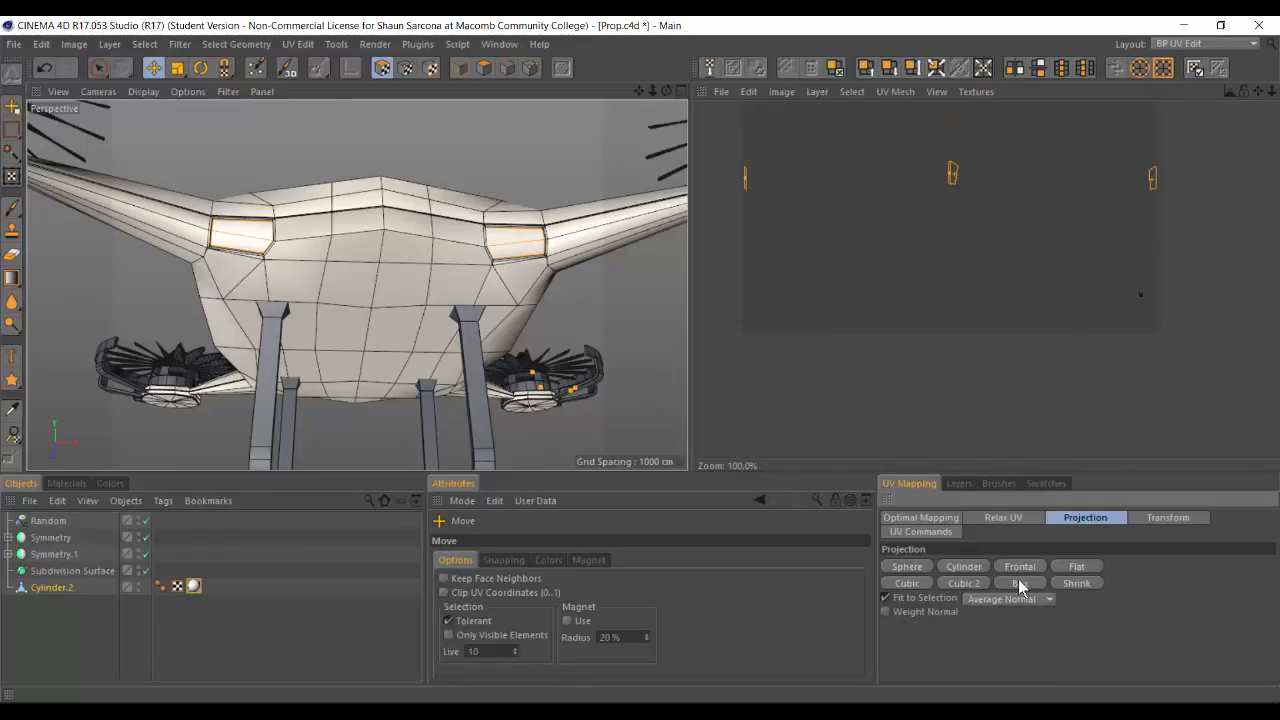
Step: Isolate one of the recessed underside panels and move its UVs over the red striped decal
click(355, 136)
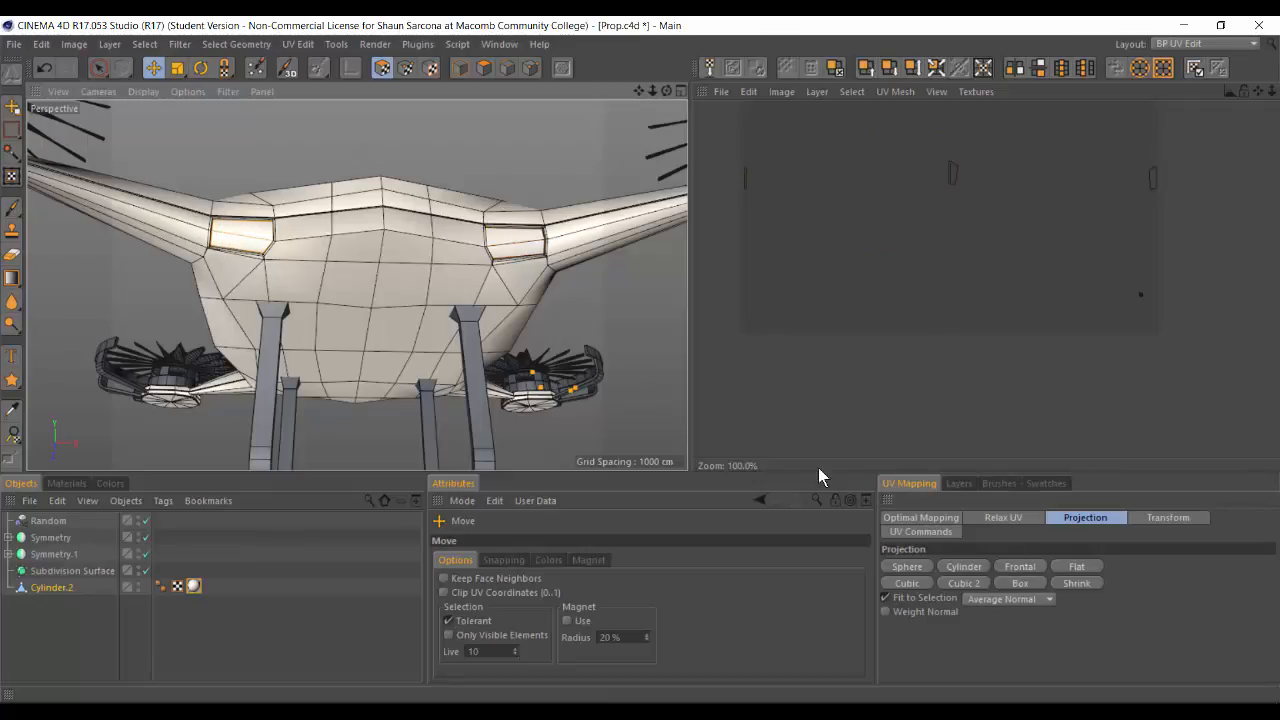
alt+middle_drag(1034, 322, 1159, 399)
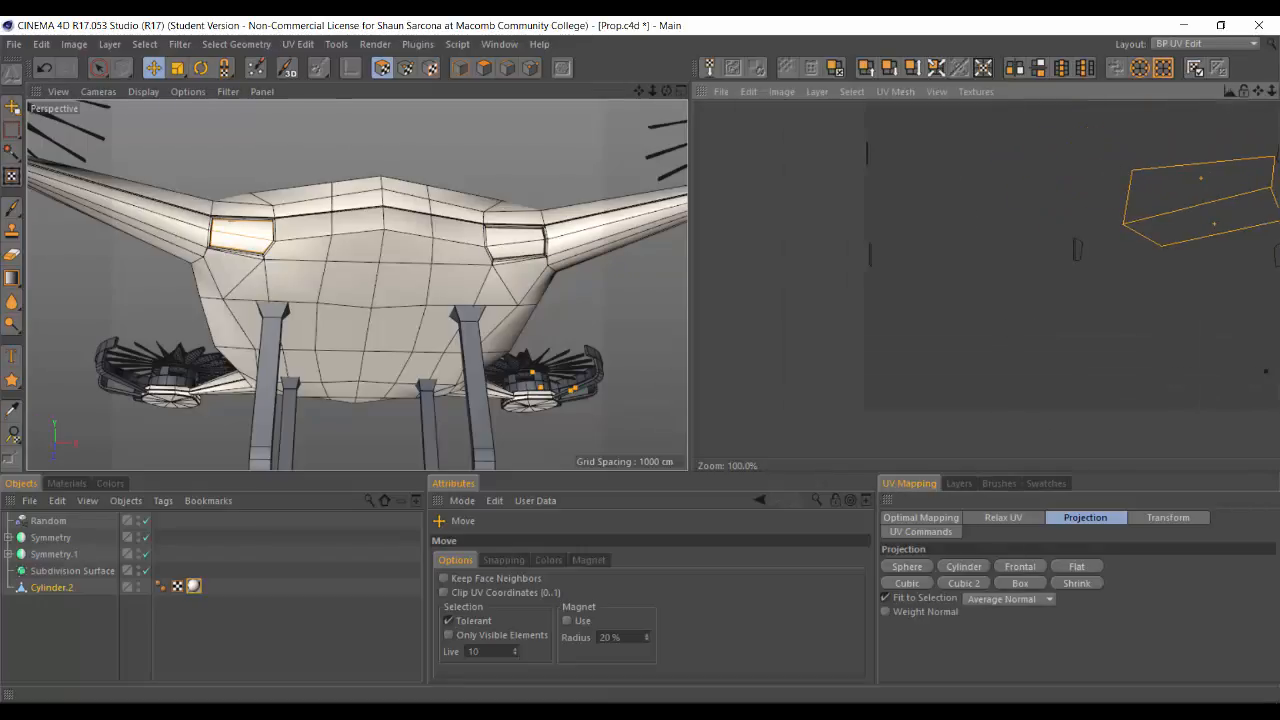
alt+middle_drag(1276, 119, 1101, 168)
alt+middle_drag(1089, 228, 1279, 239)
alt+drag(199, 215, 209, 234)
alt+right_drag(209, 234, 270, 247)
alt+middle_drag(270, 247, 296, 203)
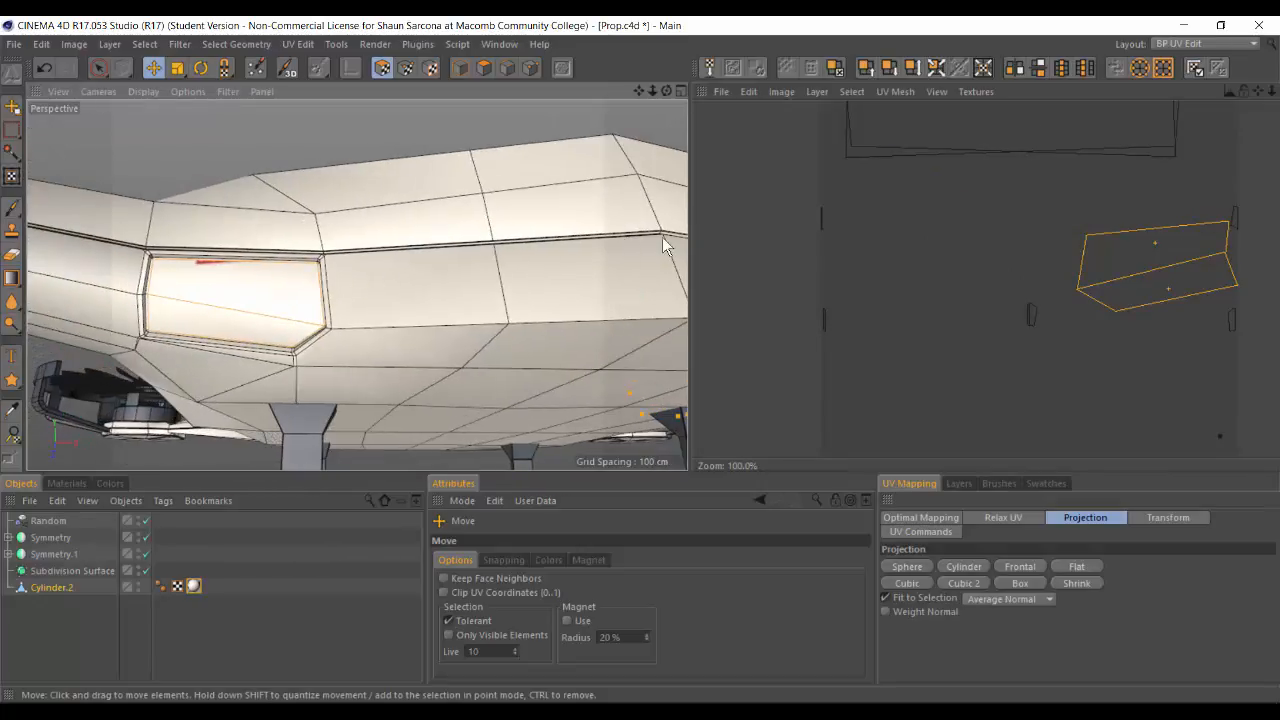
drag(1058, 281, 1043, 238)
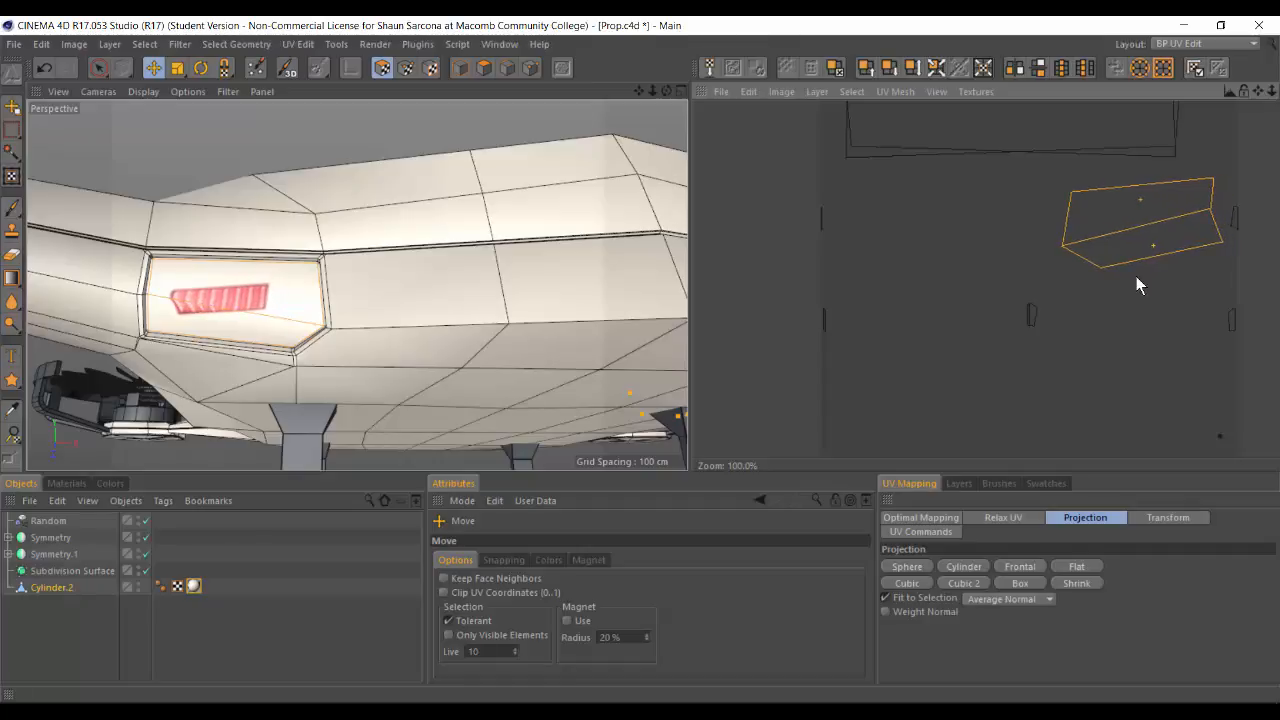
Step: Rotate and shrink the panel's UVs so the red stripes run along its full length
key(r)
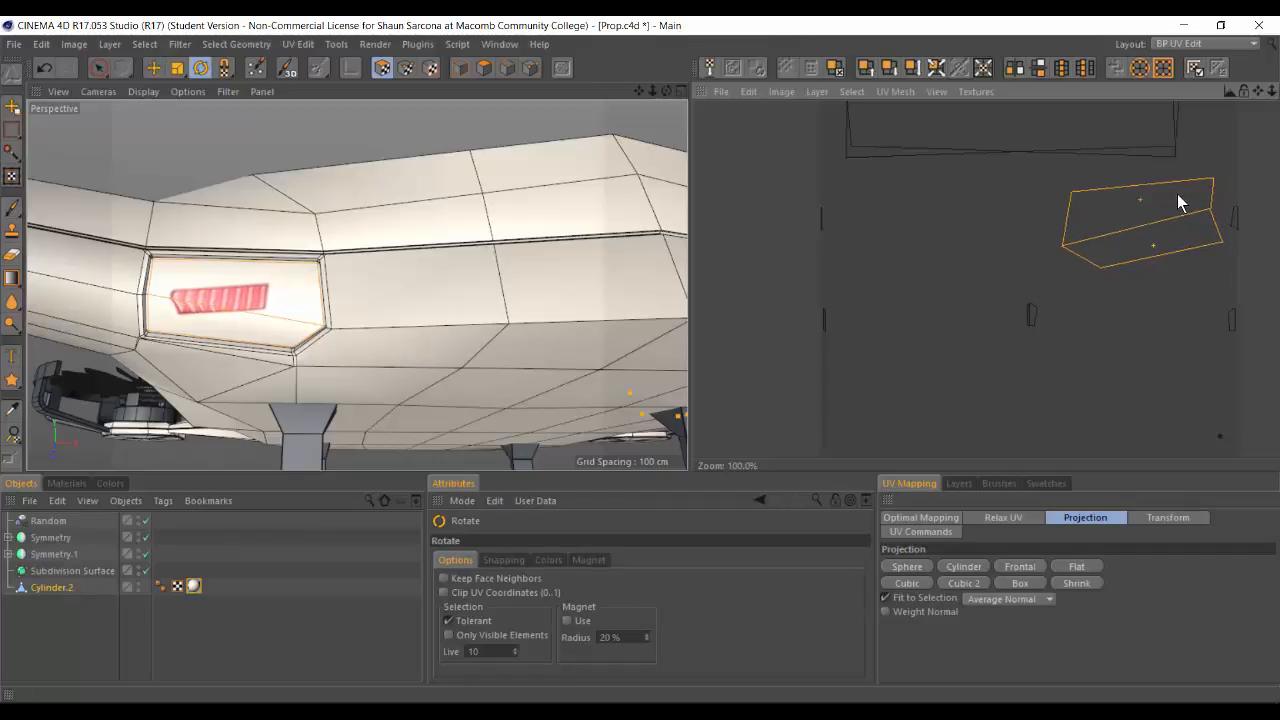
drag(1210, 209, 1154, 216)
key(t)
key(e)
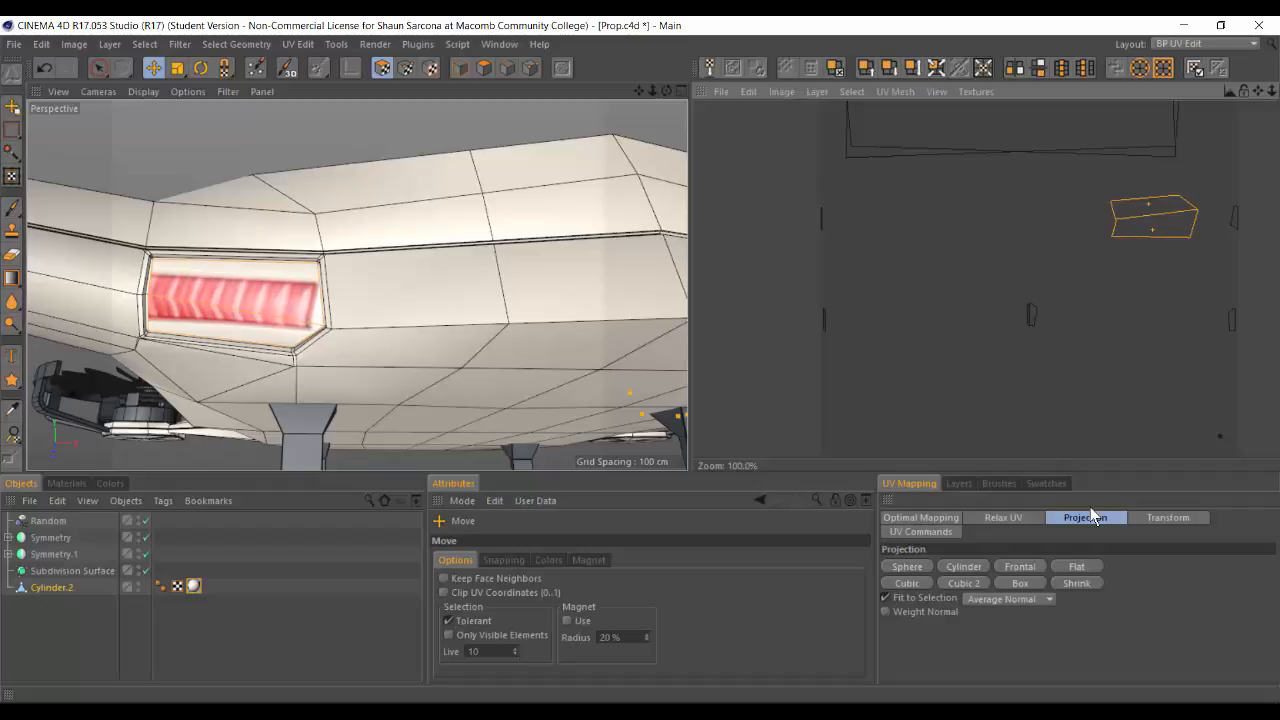
Step: Try a numeric Y scale of 35 on the recessed panel's UVs
click(1146, 515)
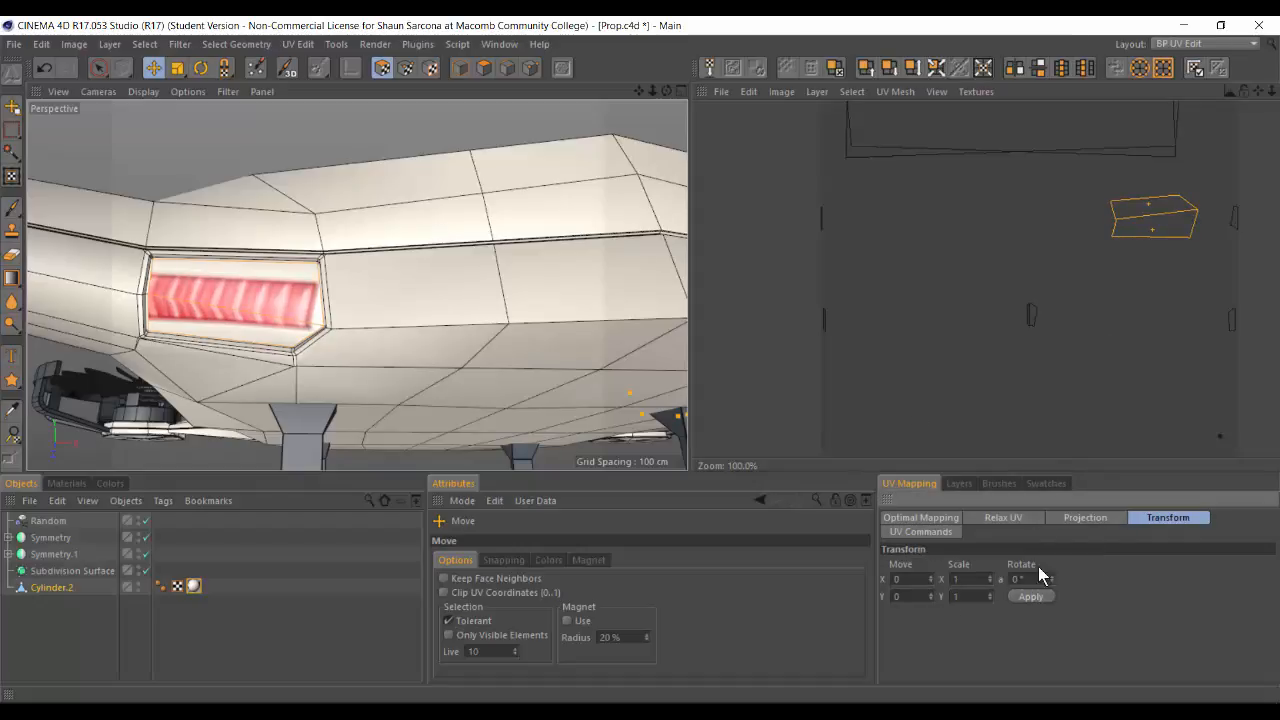
click(989, 598)
text(0.96)
key(Return)
text(35)
click(1008, 596)
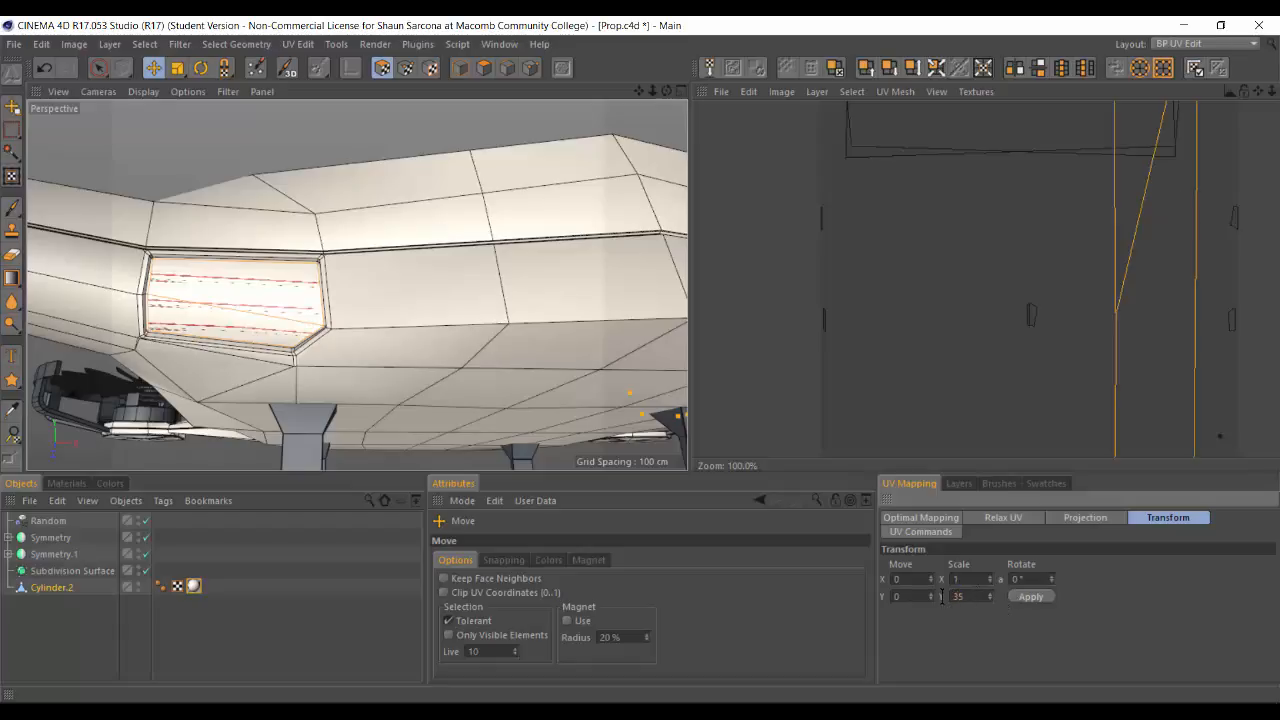
Step: Apply a Y scale of 0.5 repeatedly to the panel's UVs until the red stripes fill the panel's height
key(Return)
click(1011, 600)
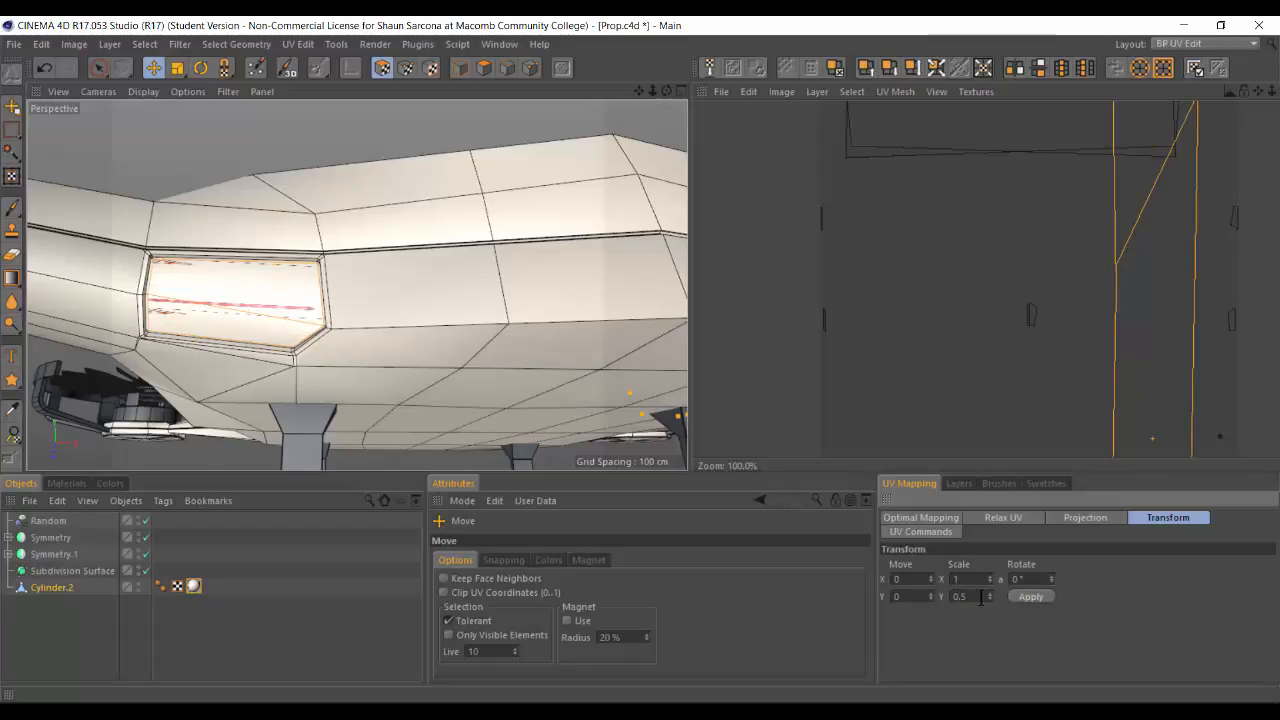
drag(970, 597, 925, 601)
click(1007, 602)
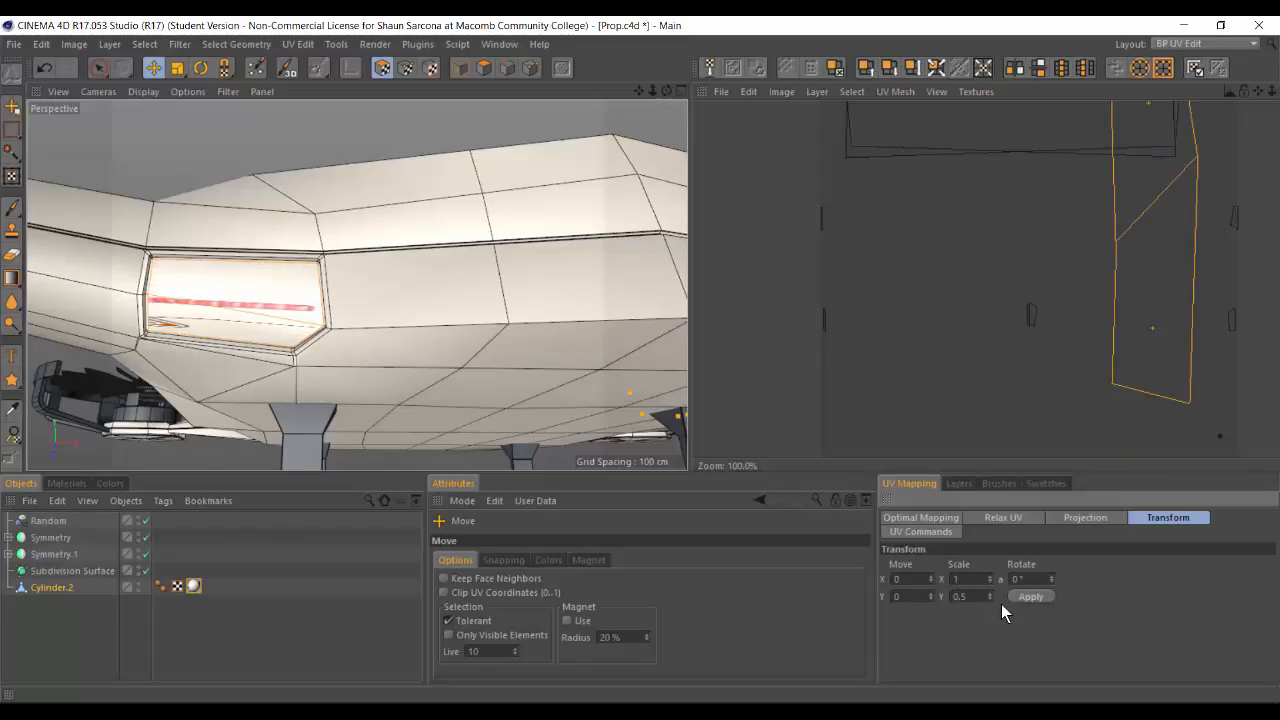
click(1007, 602)
key(Return)
key(Return)
key(Return)
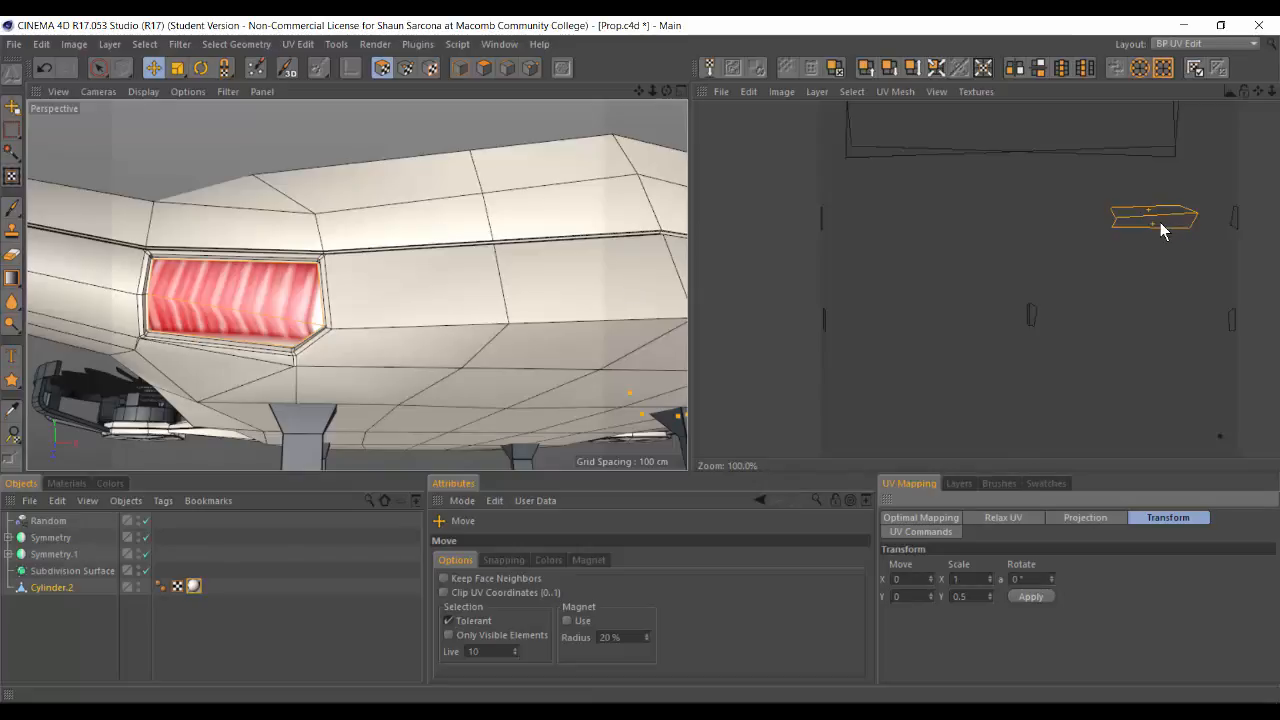
Step: Nudge the panel's UVs on the decal and scale them by X 1.1, then X 0.9, with Y at 0.5
drag(918, 181, 916, 182)
drag(1146, 221, 1148, 222)
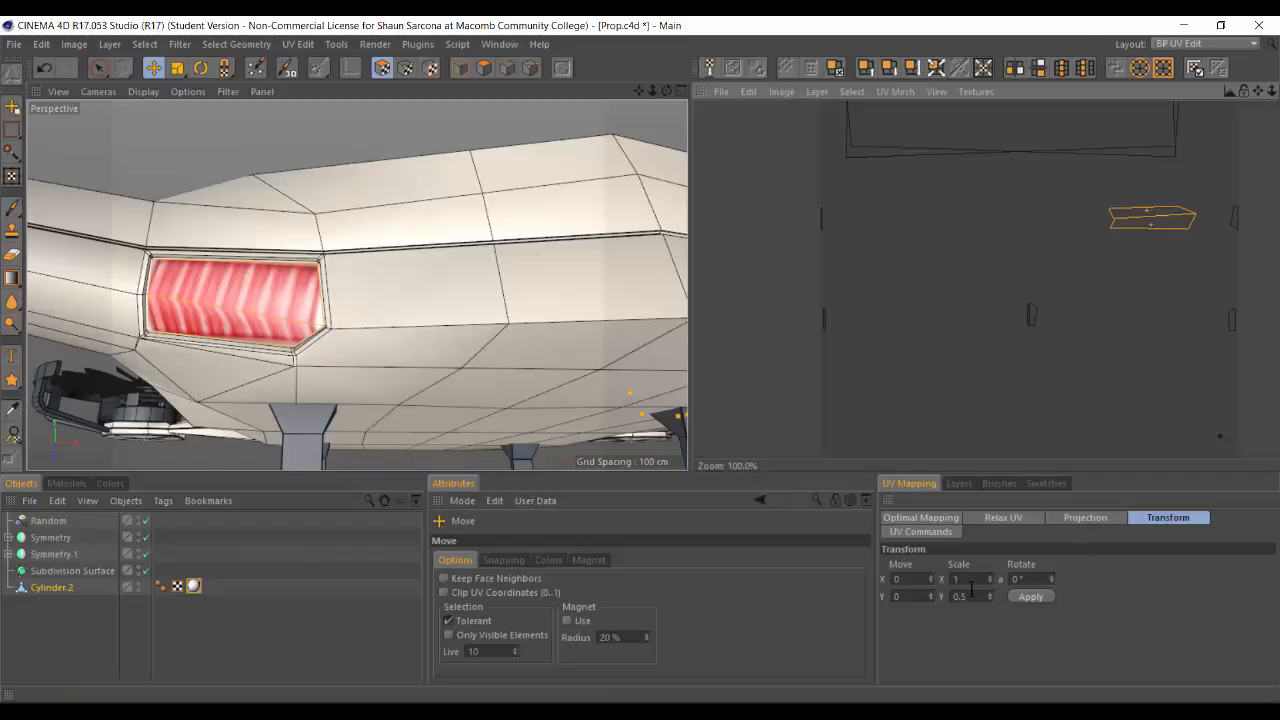
drag(990, 579, 899, 580)
text(1)
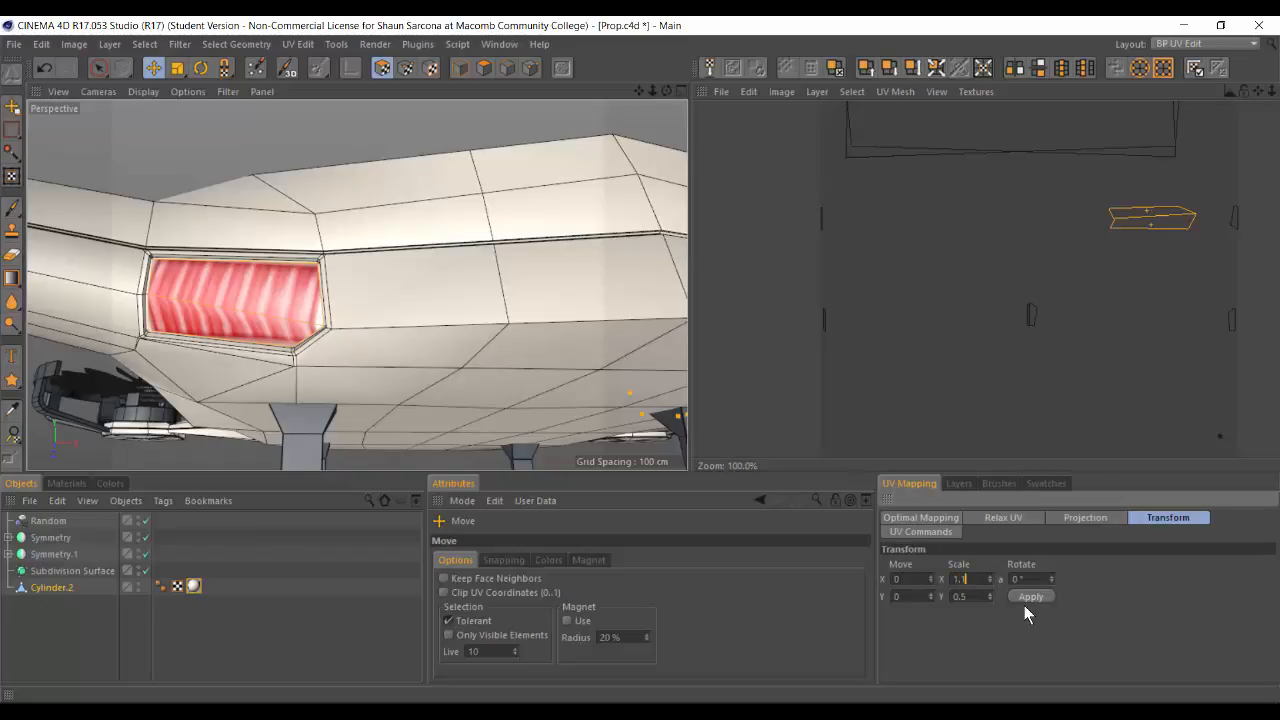
click(1023, 593)
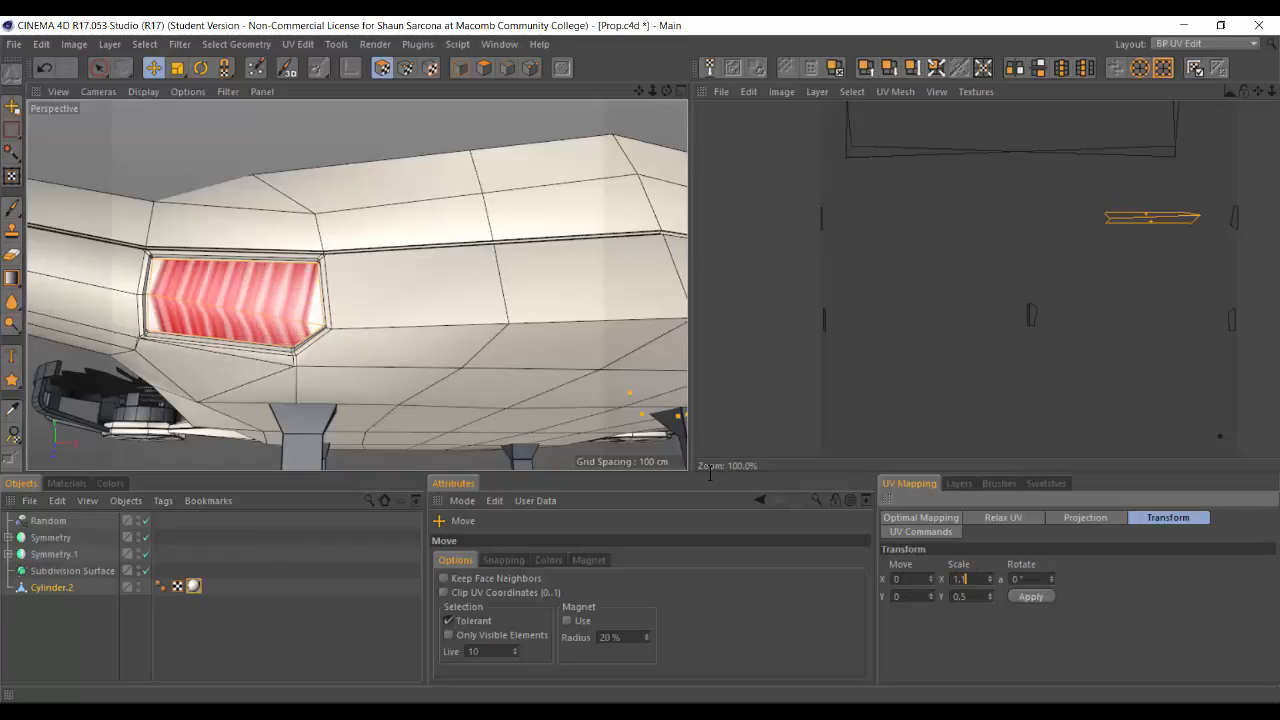
click(1022, 596)
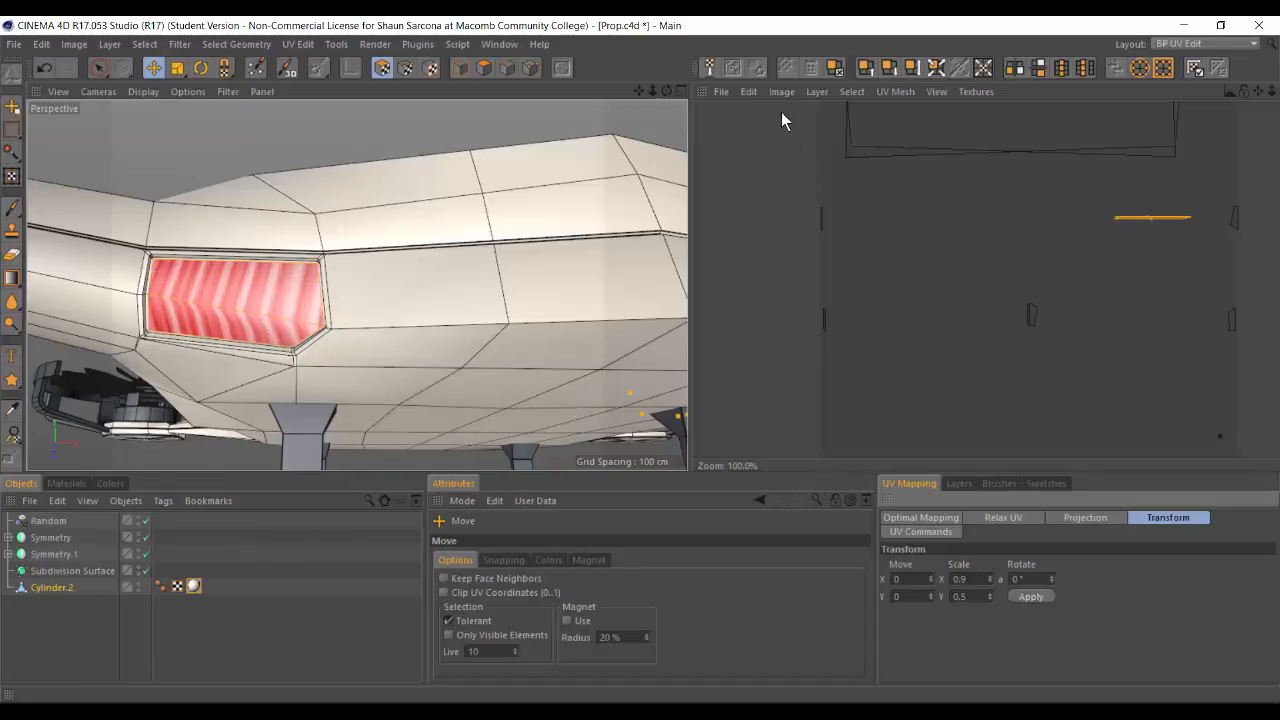
Step: Select both polygons of the other recessed panel on this side and move their UVs onto the striped decal
scroll(392, 265, down, 5)
alt+drag(444, 262, 564, 235)
click(518, 341)
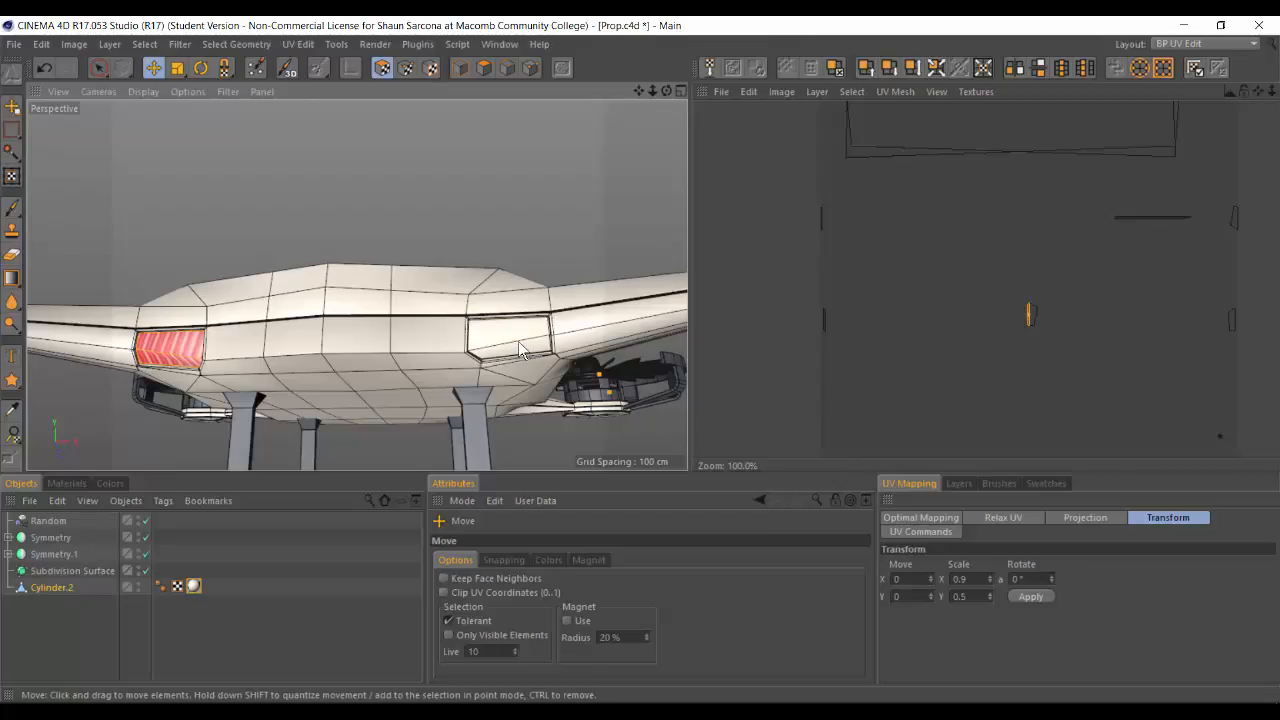
shift+click(521, 347)
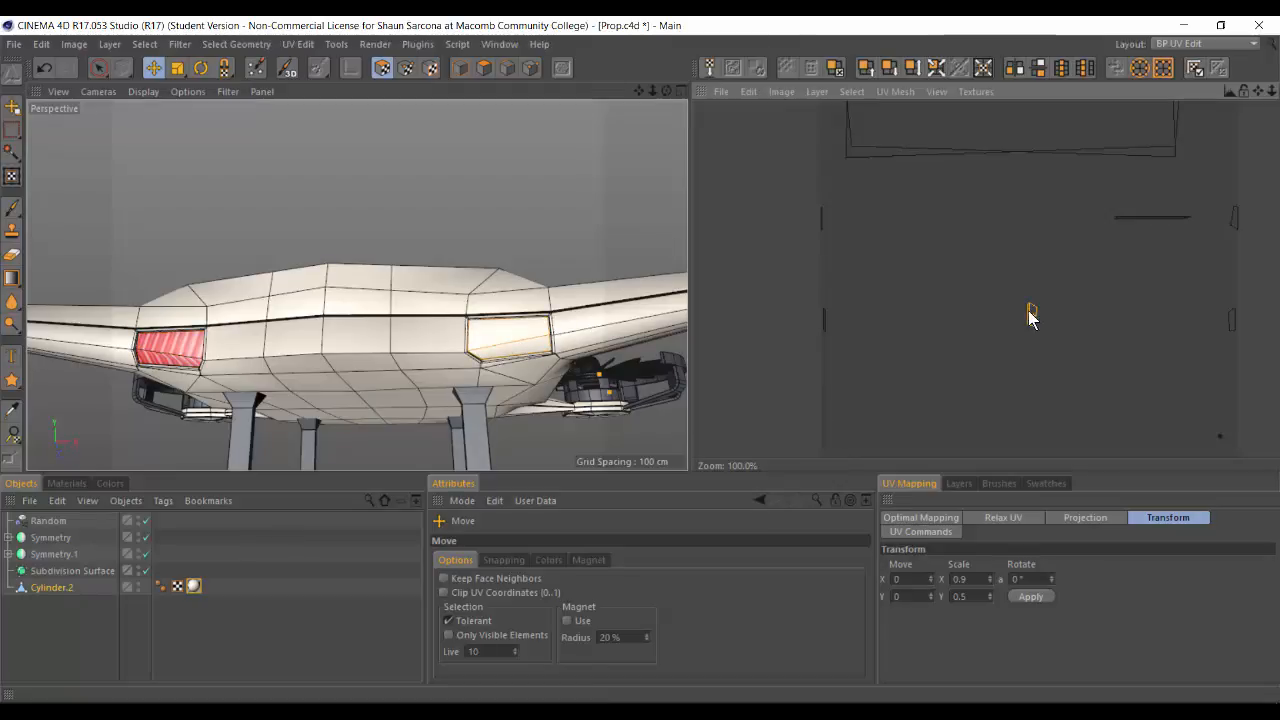
drag(1031, 314, 1161, 217)
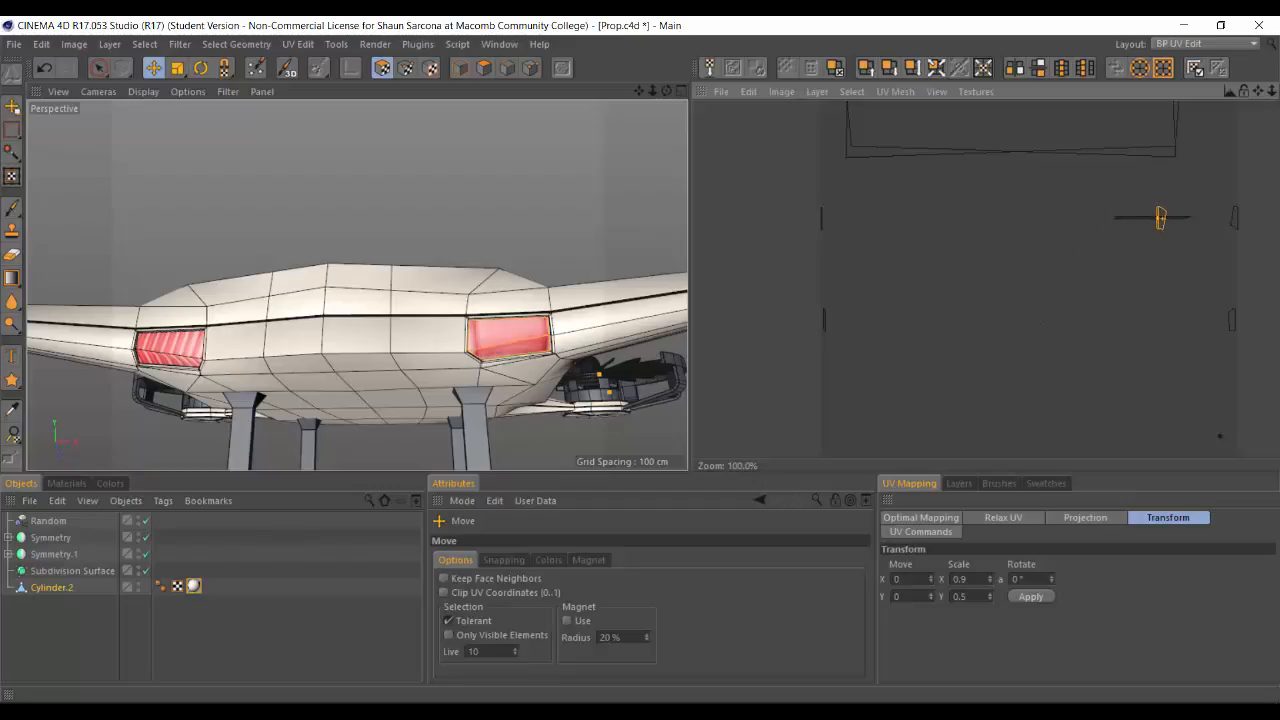
Step: Try enlarging the second recessed panel's existing UVs over the striped decal
key(r)
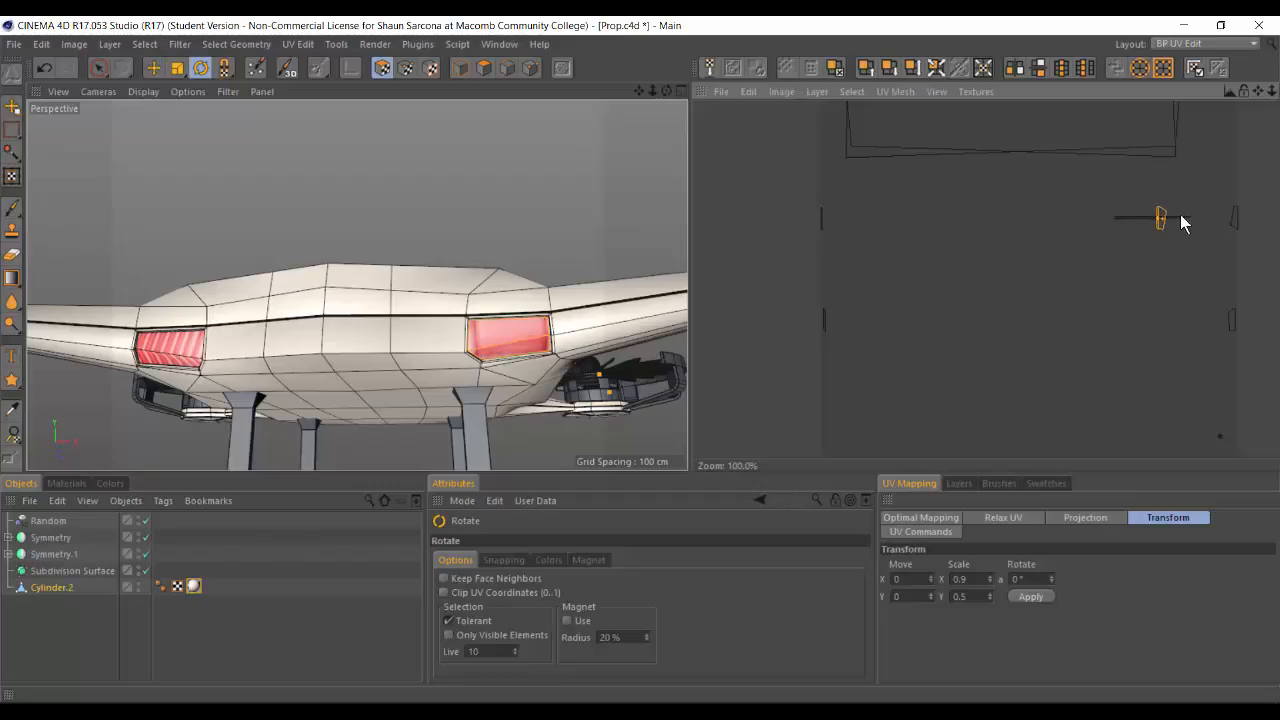
key(t)
drag(1174, 216, 1143, 218)
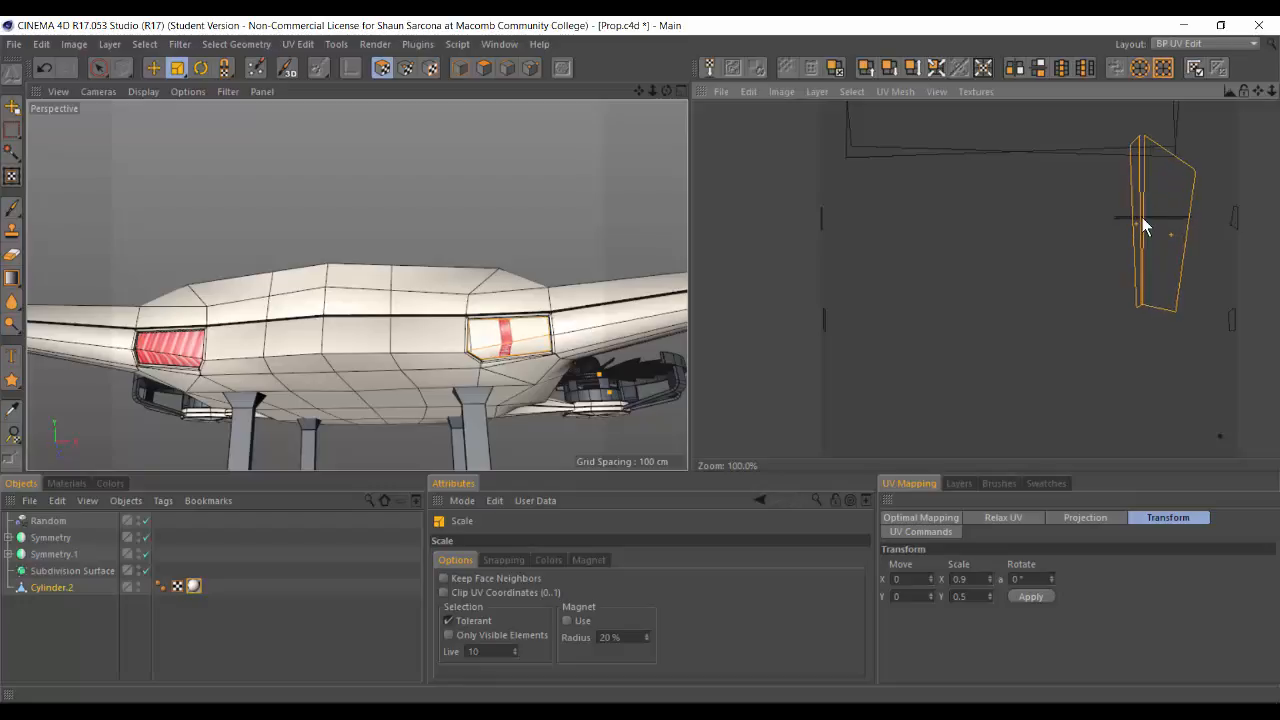
Step: Apply a Cubic 2 projection to the second recessed panel and fit its UVs to the striped decal by moving, rotating and scaling
click(1086, 518)
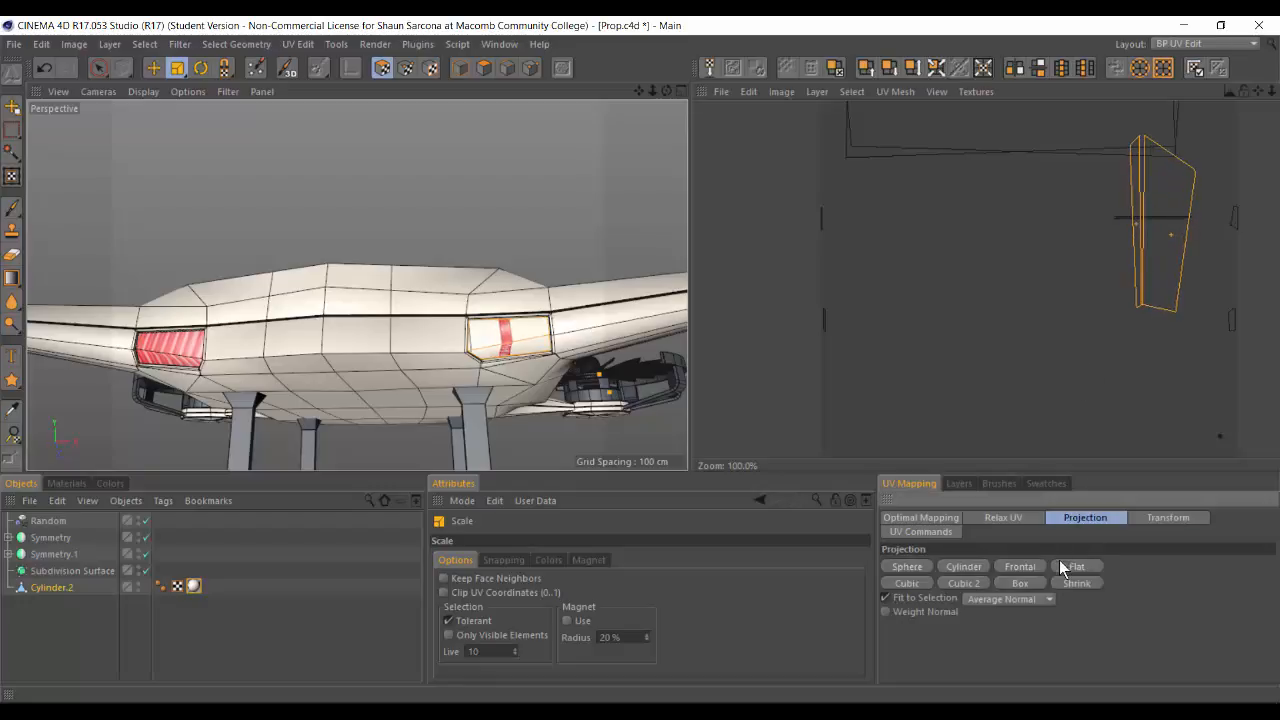
click(983, 584)
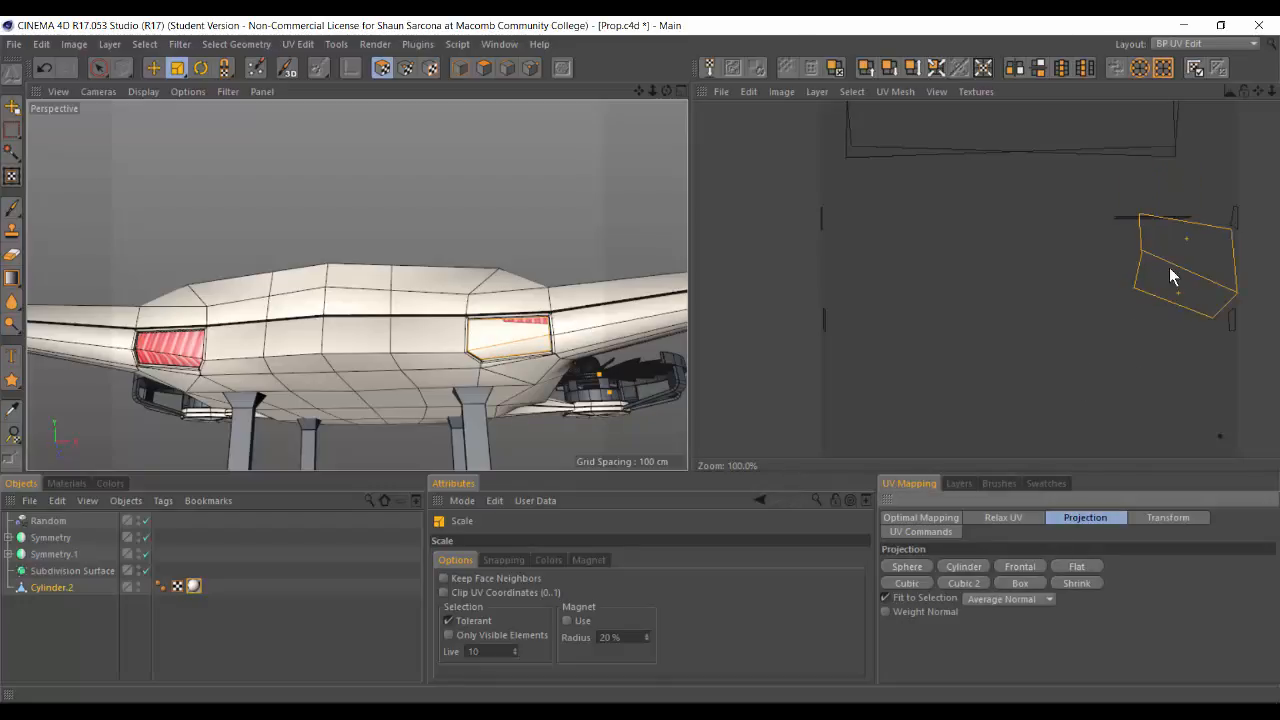
key(e)
drag(1172, 277, 1160, 220)
key(r)
key(t)
key(e)
Step: Scale the second panel's UVs numerically with X at 1 and Y at 0.5
click(1003, 517)
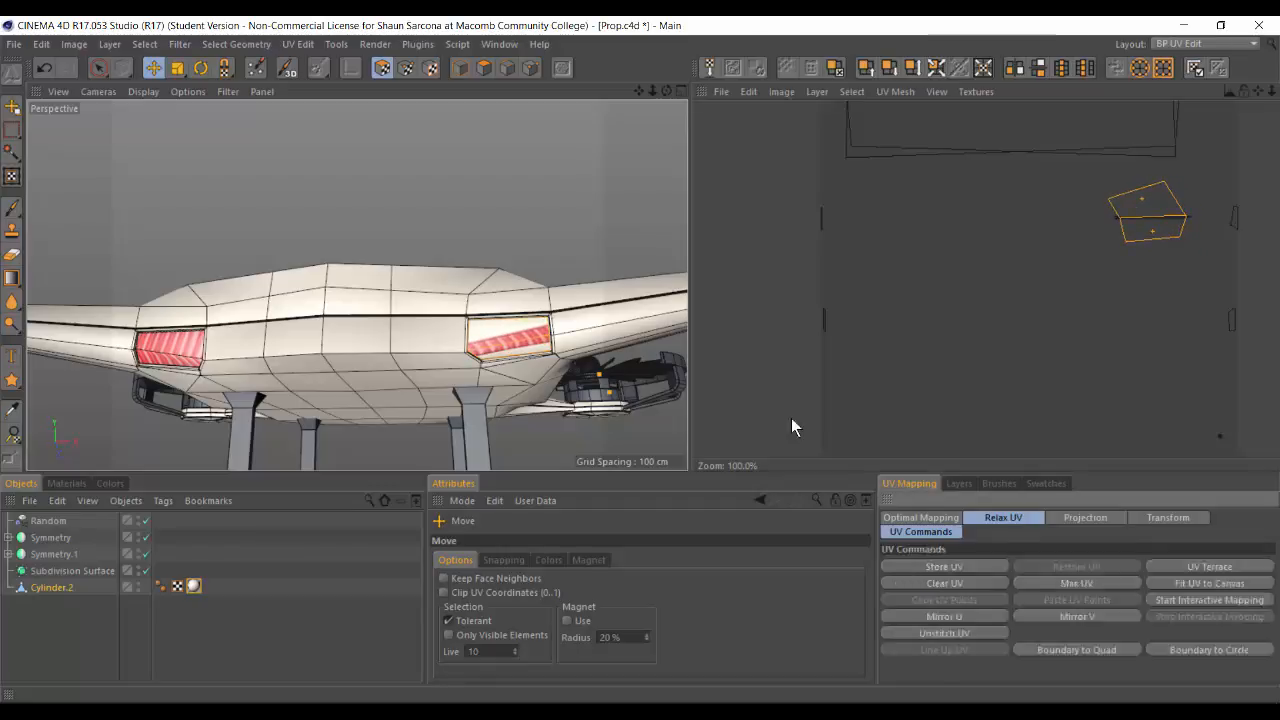
click(1085, 517)
click(1168, 517)
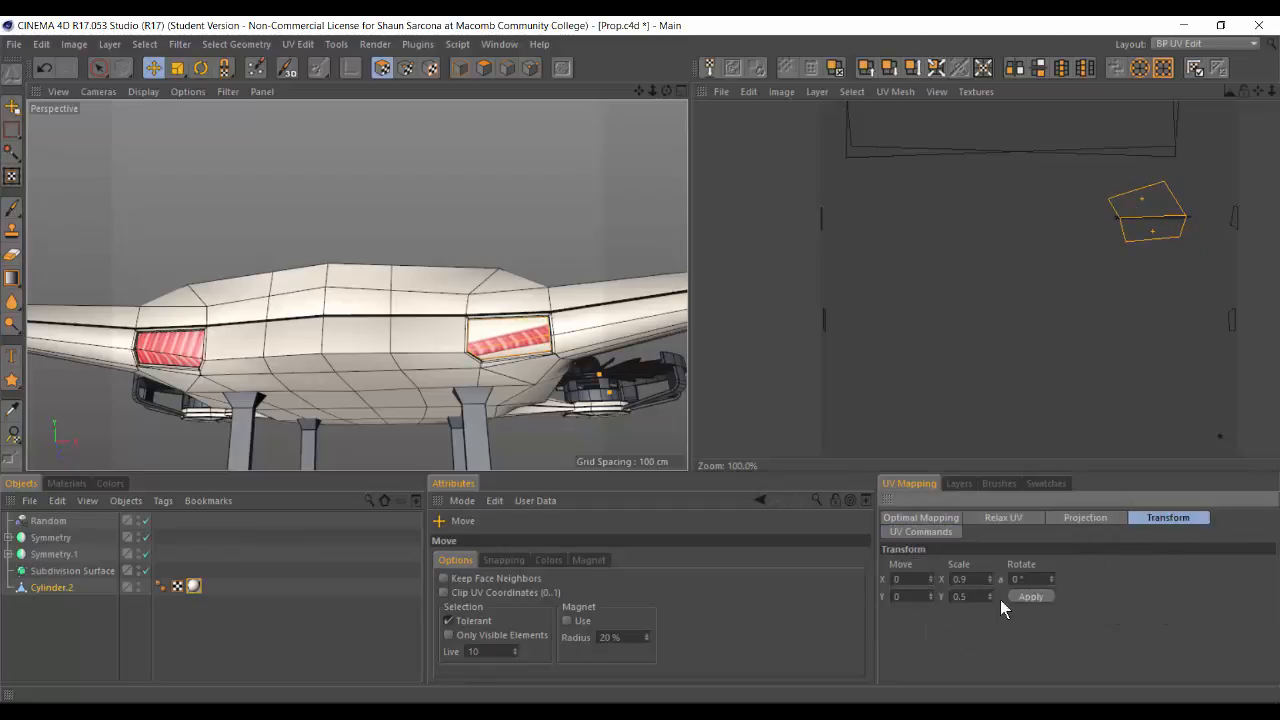
click(960, 579)
key(Return)
click(1012, 597)
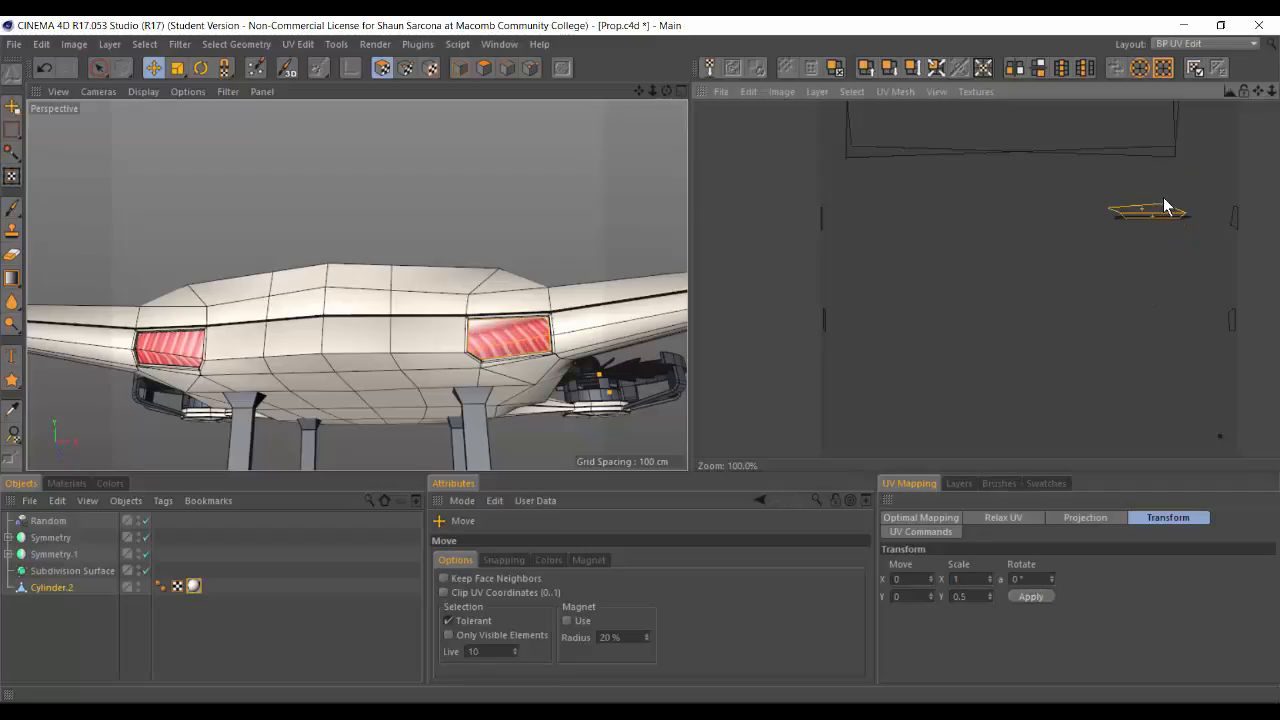
Step: Move and slightly rotate the second panel's UVs so the red stripes cover the whole panel
scroll(1185, 195, up, 3)
scroll(1208, 197, up, 2)
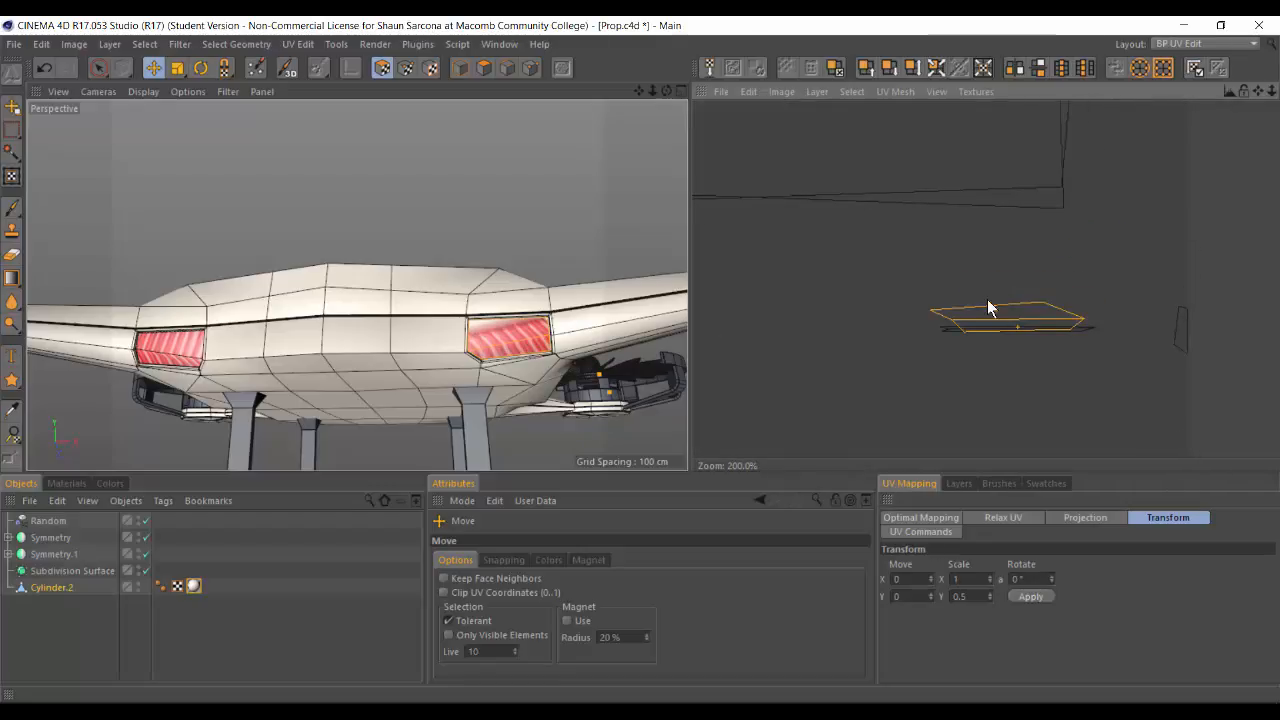
drag(997, 308, 1015, 319)
key(r)
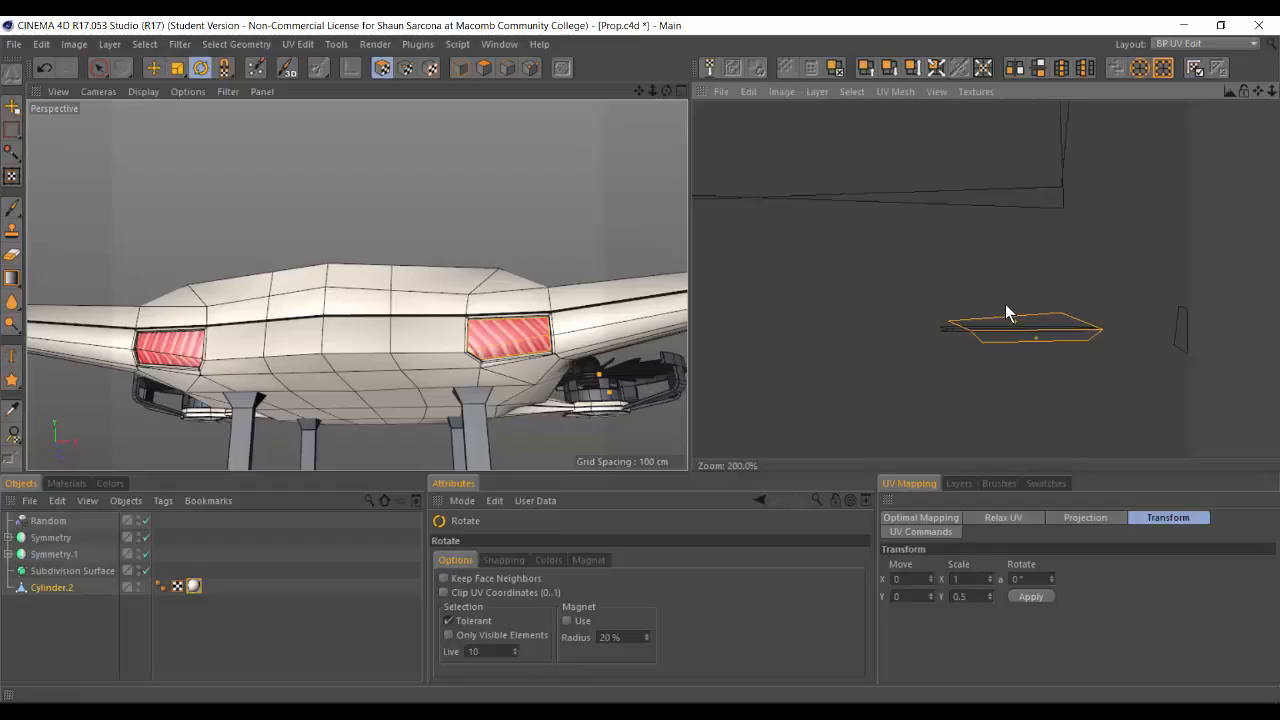
drag(1017, 327, 1028, 328)
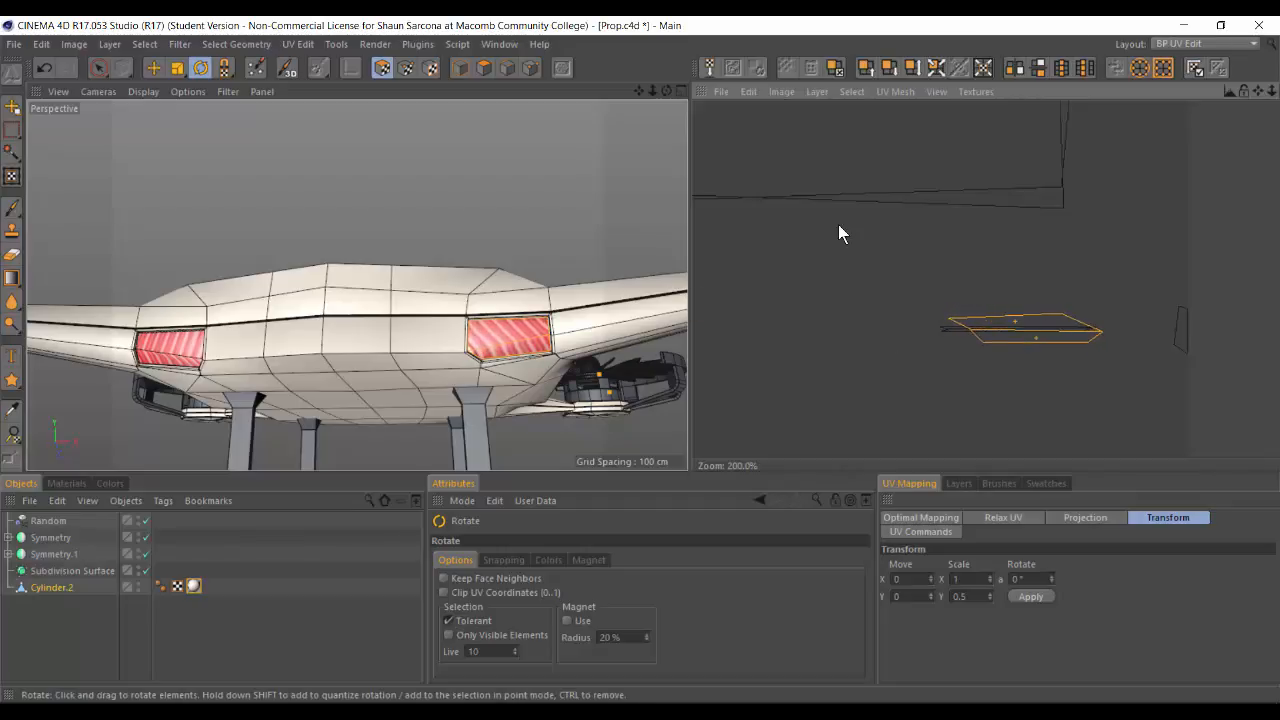
Step: Select a recessed panel on the opposite side of the body and apply a Cubic 2 projection to it
alt+drag(368, 350, 435, 265)
alt+right_drag(435, 263, 532, 287)
mouse_move(532, 287)
alt+mouse_down()
mouse_move(517, 243)
mouse_move(526, 277)
alt+mouse_up()
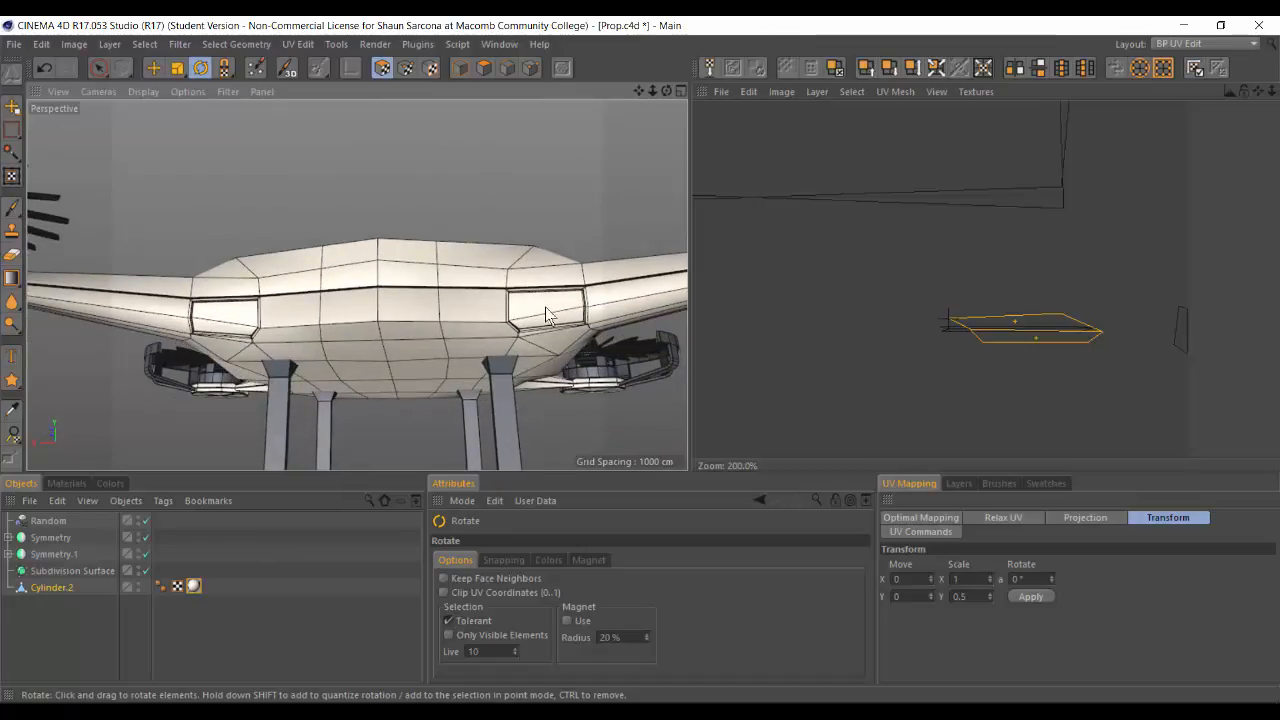
click(545, 310)
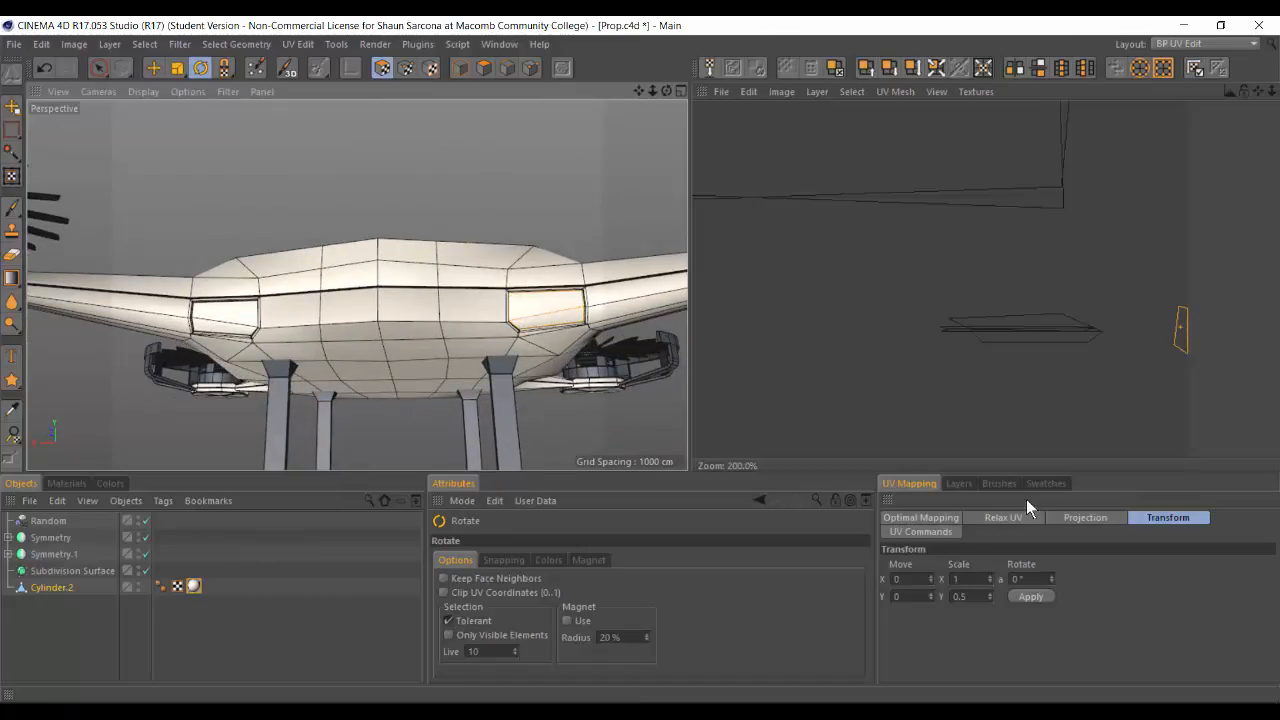
click(1085, 517)
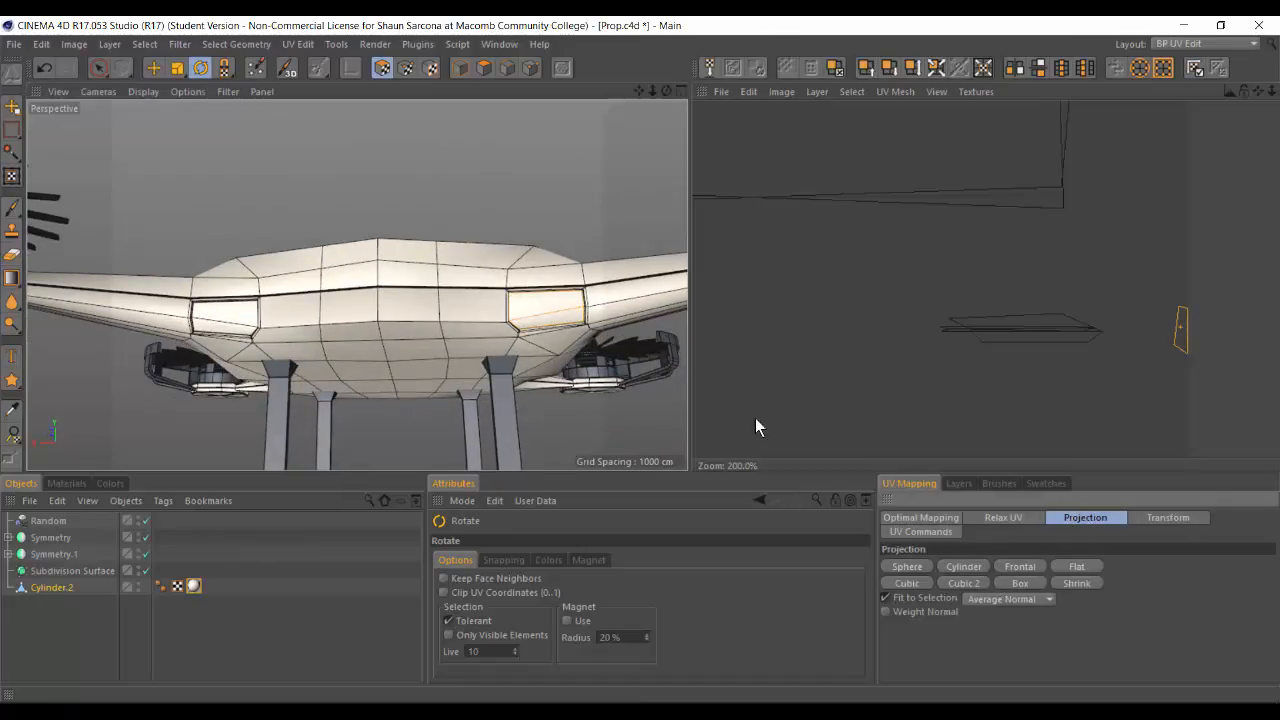
click(920, 517)
click(1153, 518)
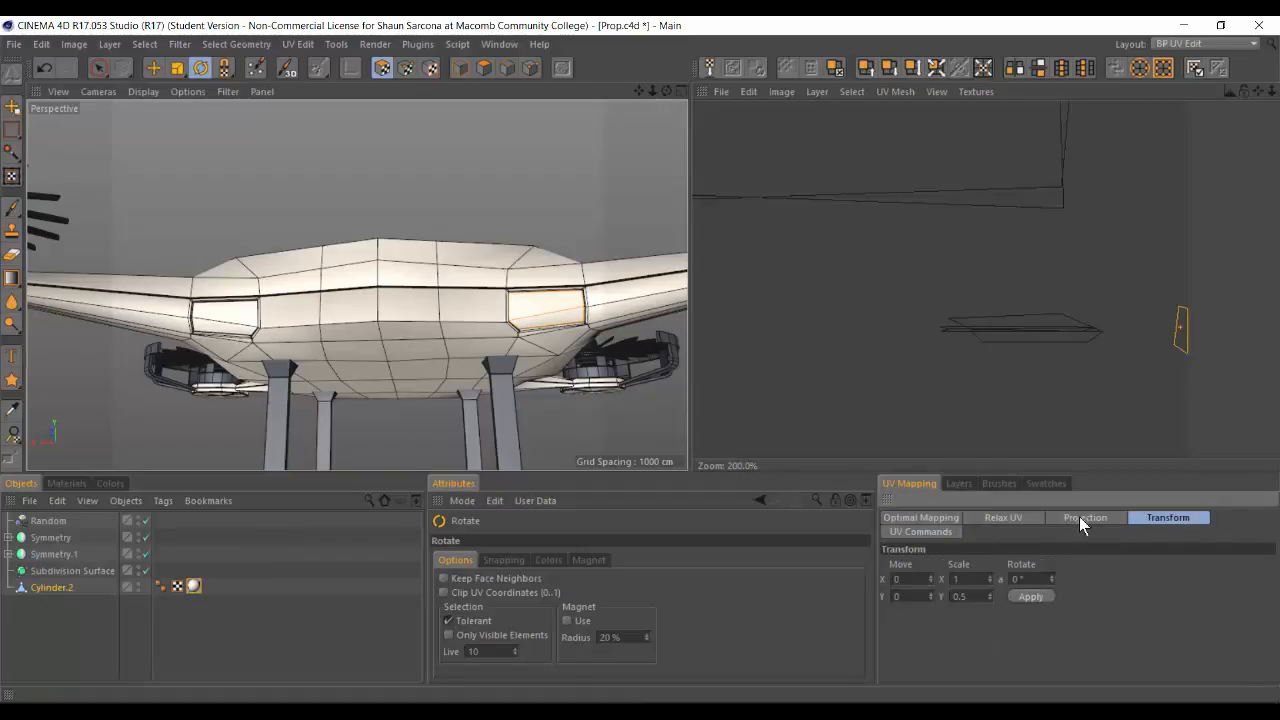
click(1081, 518)
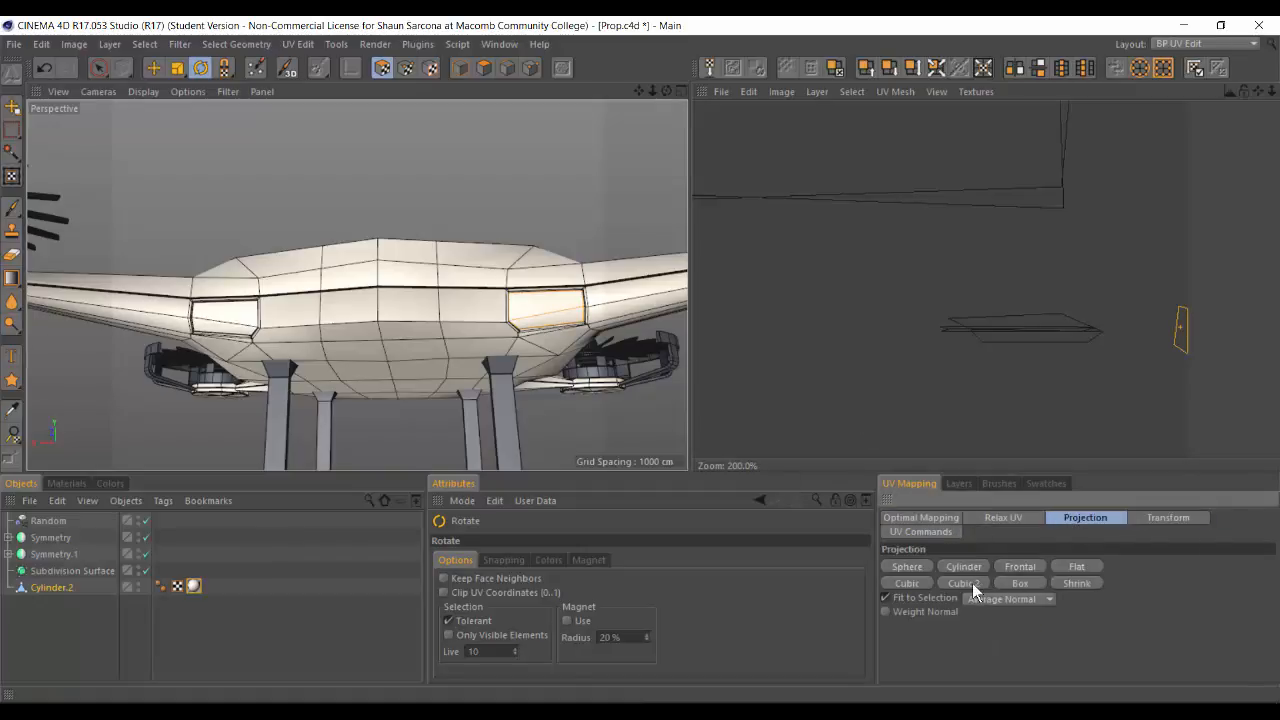
click(972, 583)
scroll(1020, 380, up, 10)
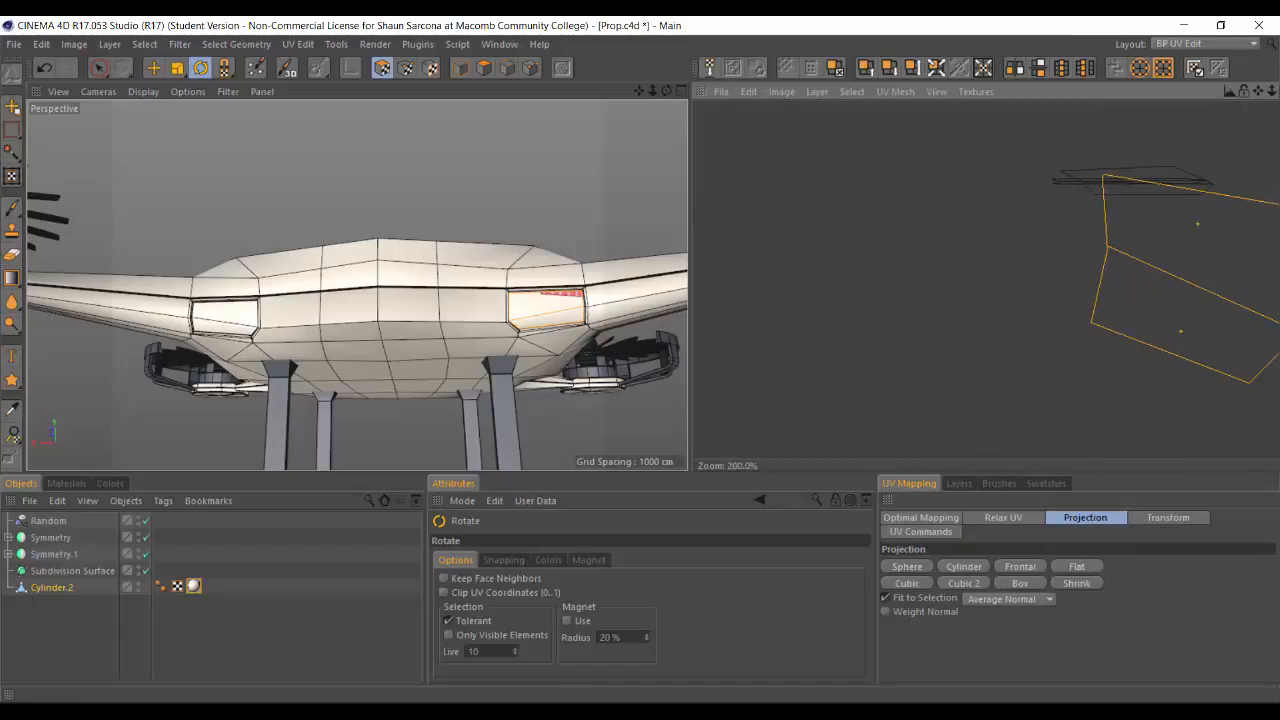
scroll(1022, 385, down, 15)
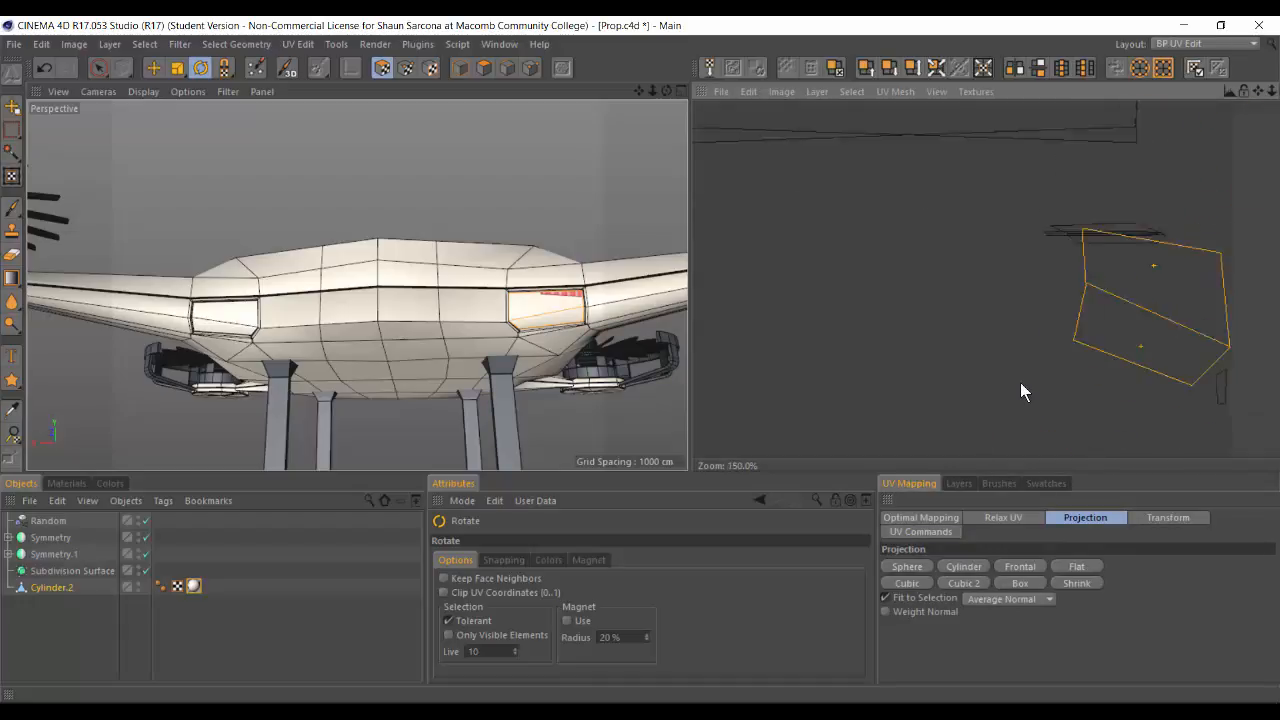
Step: Move the projected panel's UVs onto the green striped decal and shrink them to fit it
key(e)
mouse_move(935, 325)
mouse_down()
mouse_move(945, 333)
mouse_move(902, 335)
mouse_move(928, 338)
mouse_move(890, 309)
mouse_move(925, 339)
mouse_up()
key(t)
scroll(922, 338, up, 5)
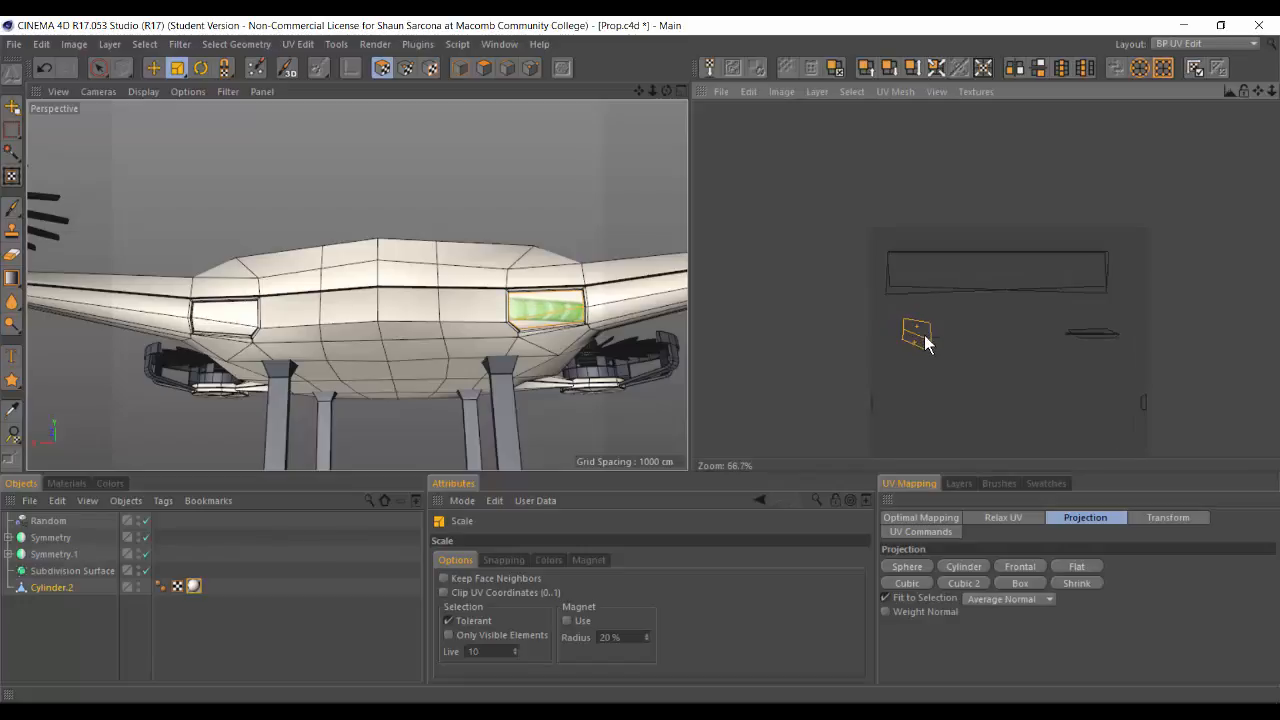
Step: Scale the panel's UVs numerically with X at 1 and Y at 0.5, and move and rotate them so green stripes fill the panel
click(1036, 524)
click(1166, 517)
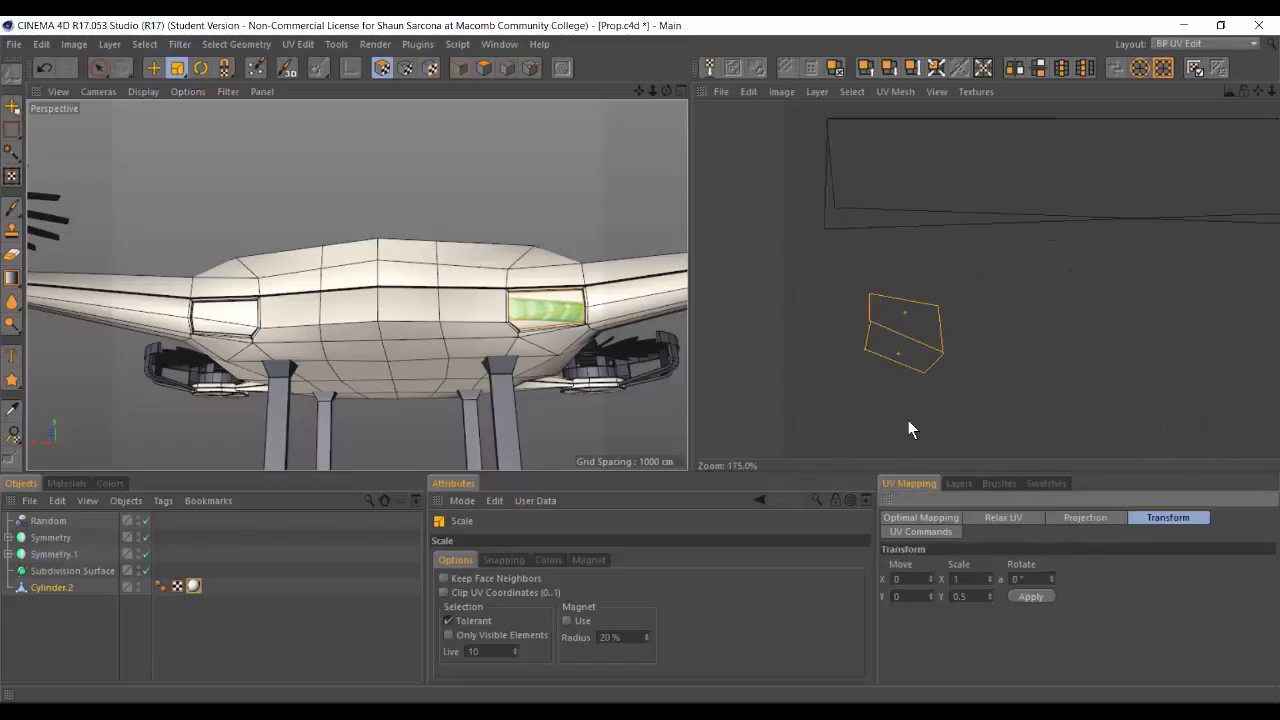
click(1030, 597)
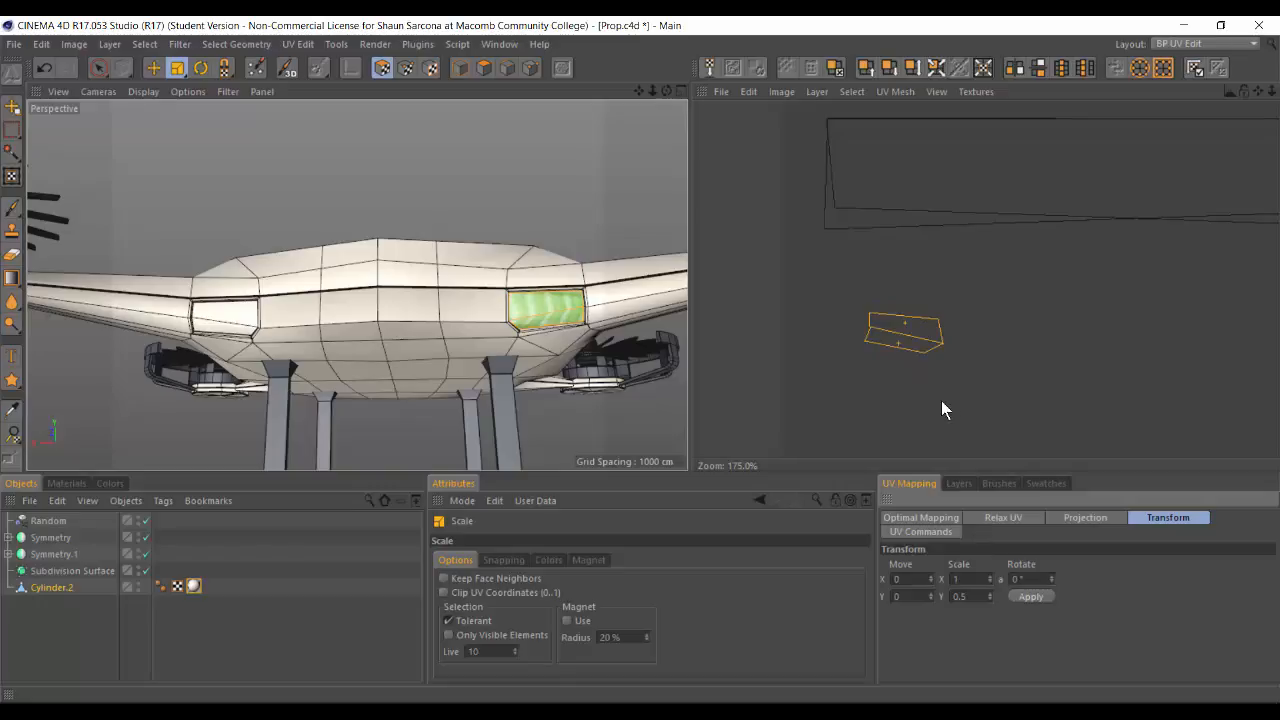
key(e)
mouse_move(929, 319)
mouse_down()
mouse_move(972, 324)
mouse_move(904, 318)
mouse_up()
key(r)
key(e)
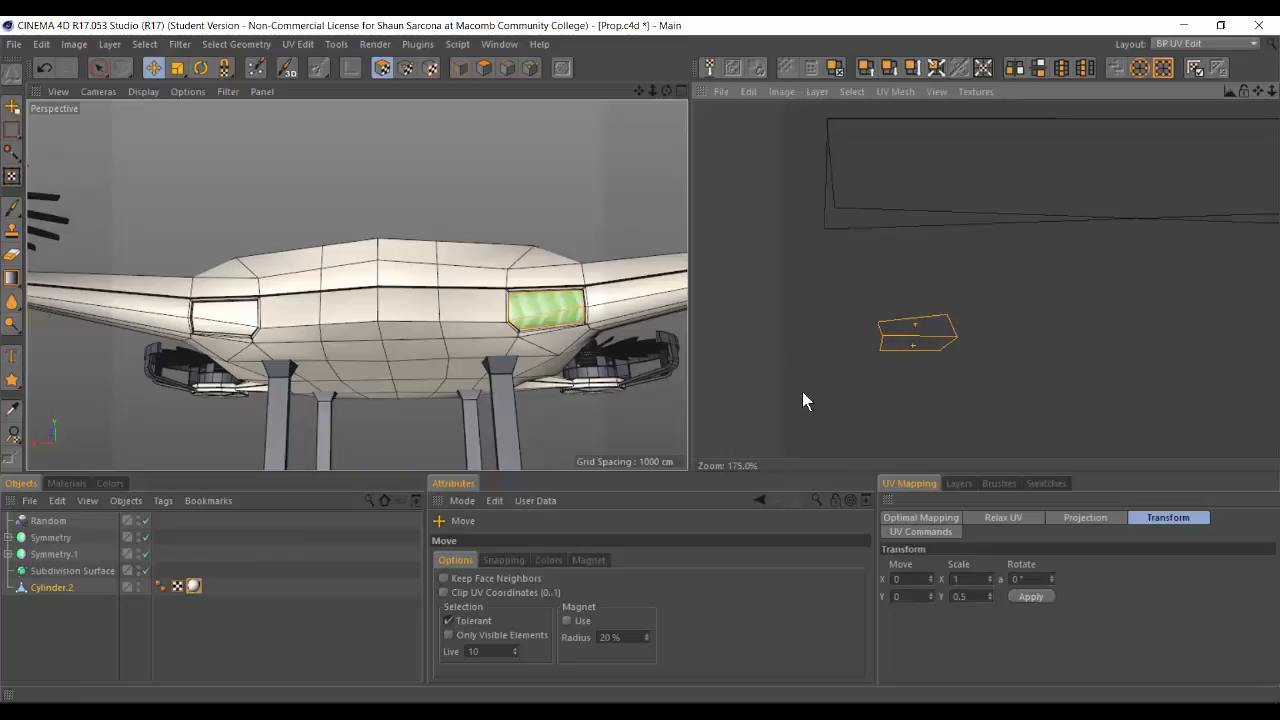
Step: Select the other recessed panel on this side, project its UVs, and move them over the green striped decal
click(224, 326)
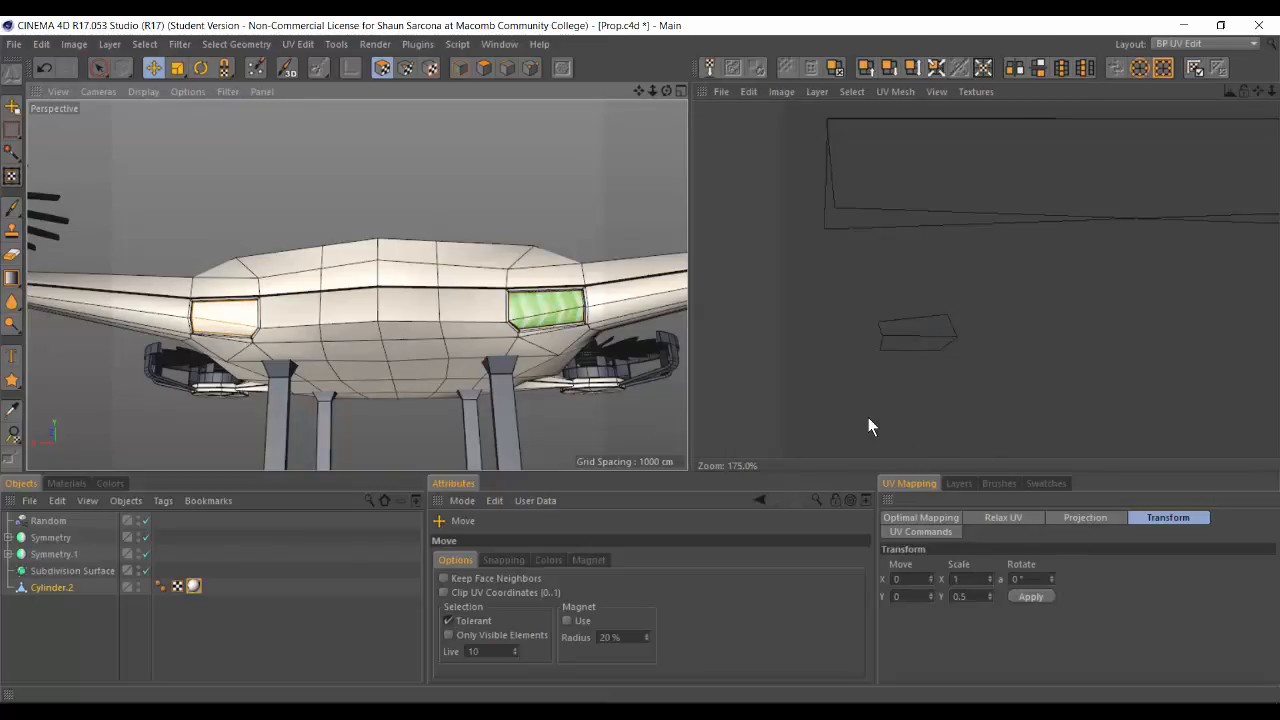
click(1085, 517)
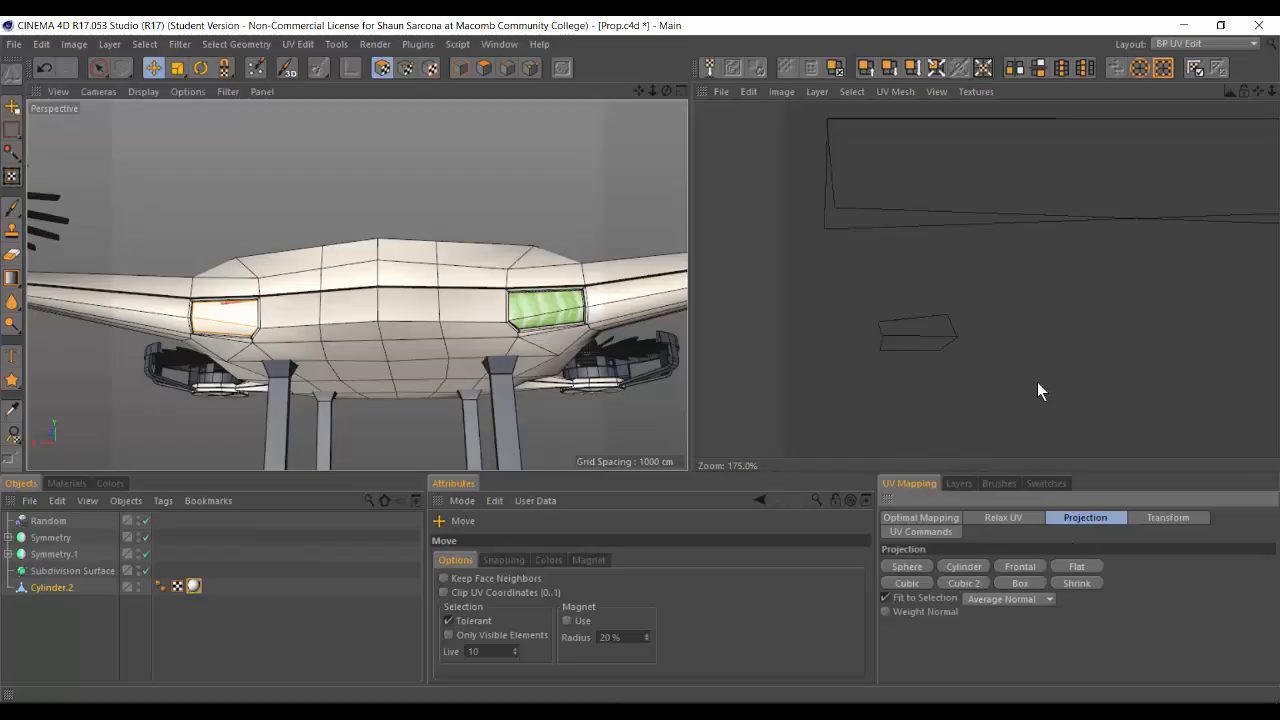
scroll(985, 390, down, 8)
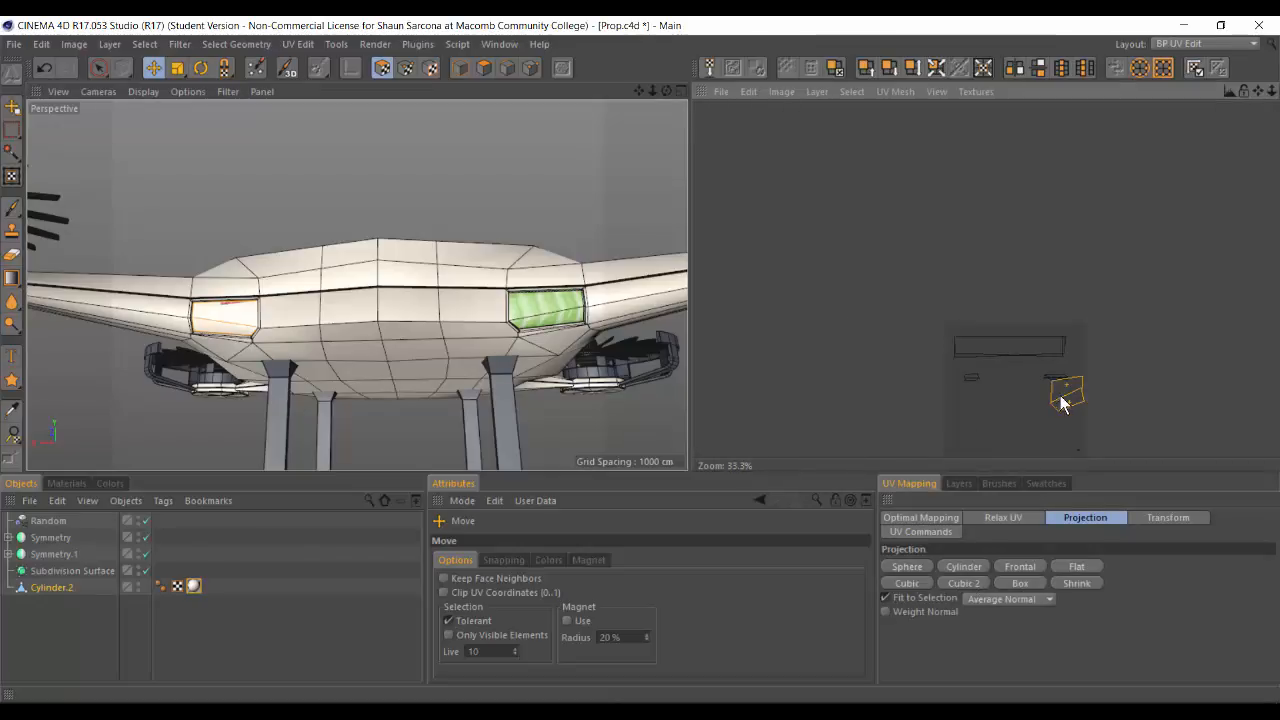
scroll(970, 380, up, 6)
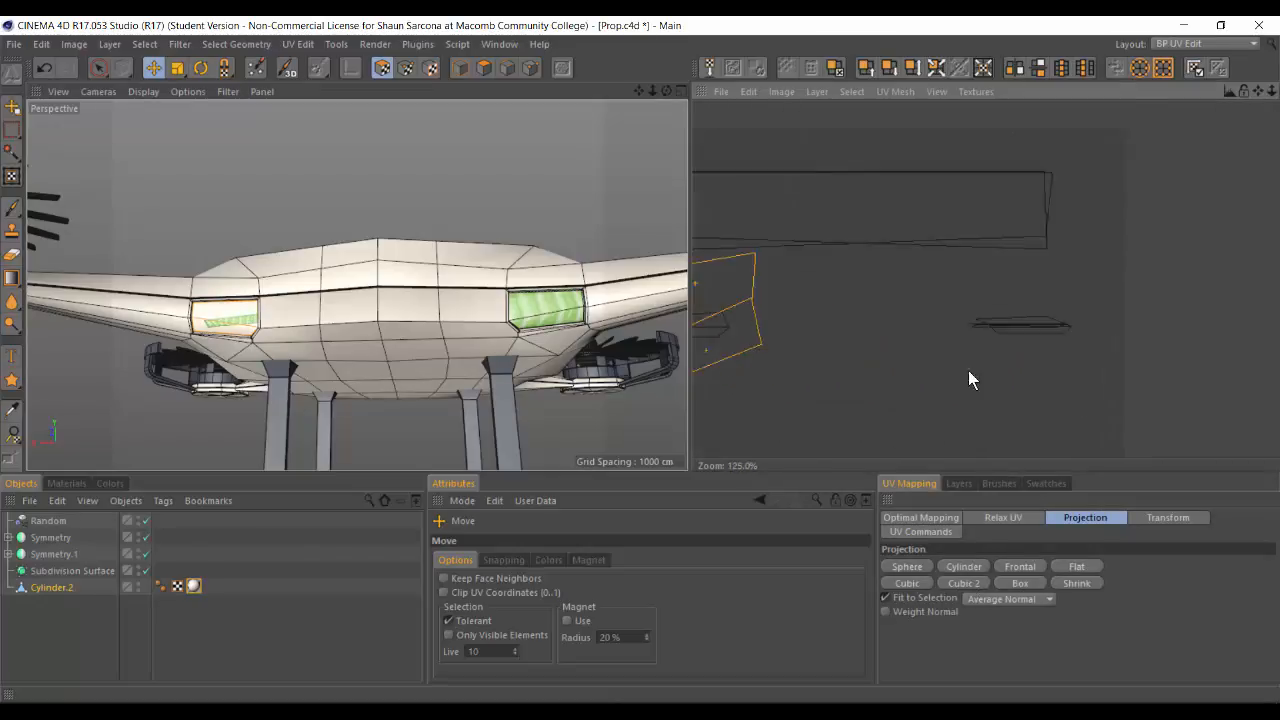
scroll(965, 368, up, 1)
alt+middle_drag(769, 342, 1182, 371)
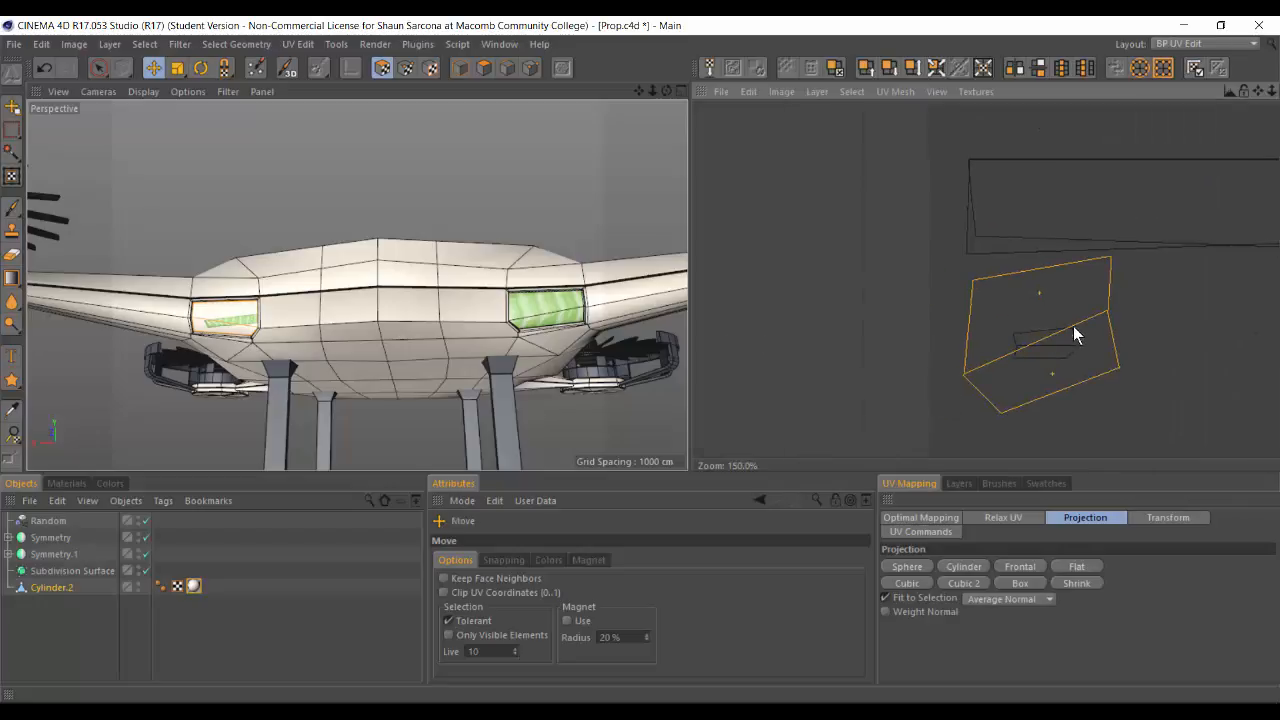
Step: Rotate, shrink and reposition this second panel's UVs to fit within the green striped decal
key(r)
drag(1075, 335, 968, 337)
key(t)
key(e)
drag(1081, 311, 1045, 343)
key(r)
key(t)
scroll(1023, 451, up, 4)
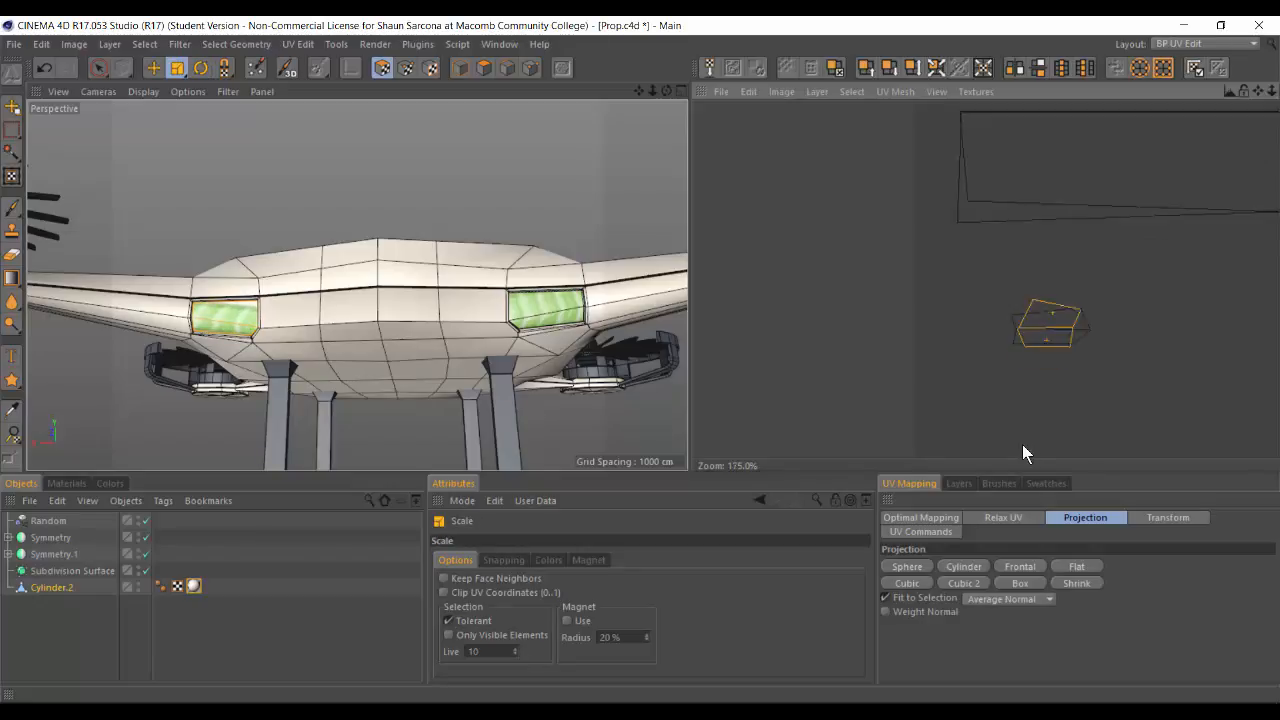
Step: Scale the second green panel's UVs numerically in Y by 0.5 and again by 1.2, keeping X at 1
click(1160, 518)
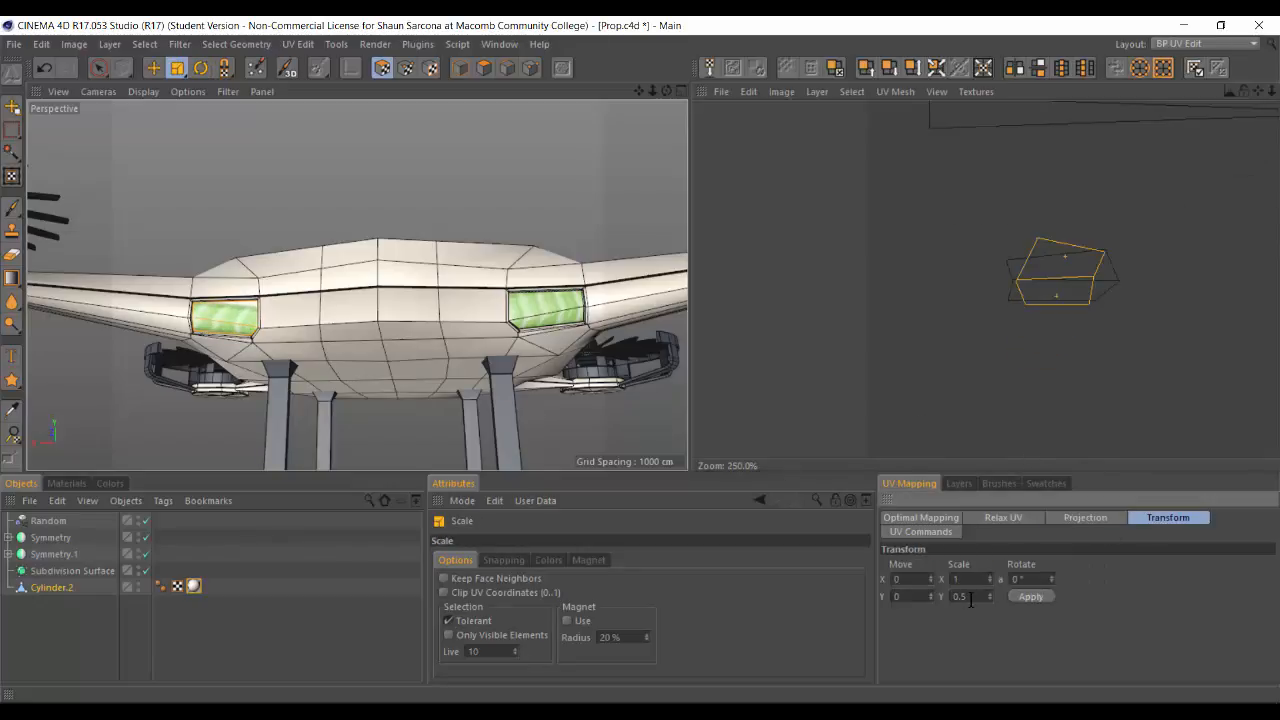
click(1028, 597)
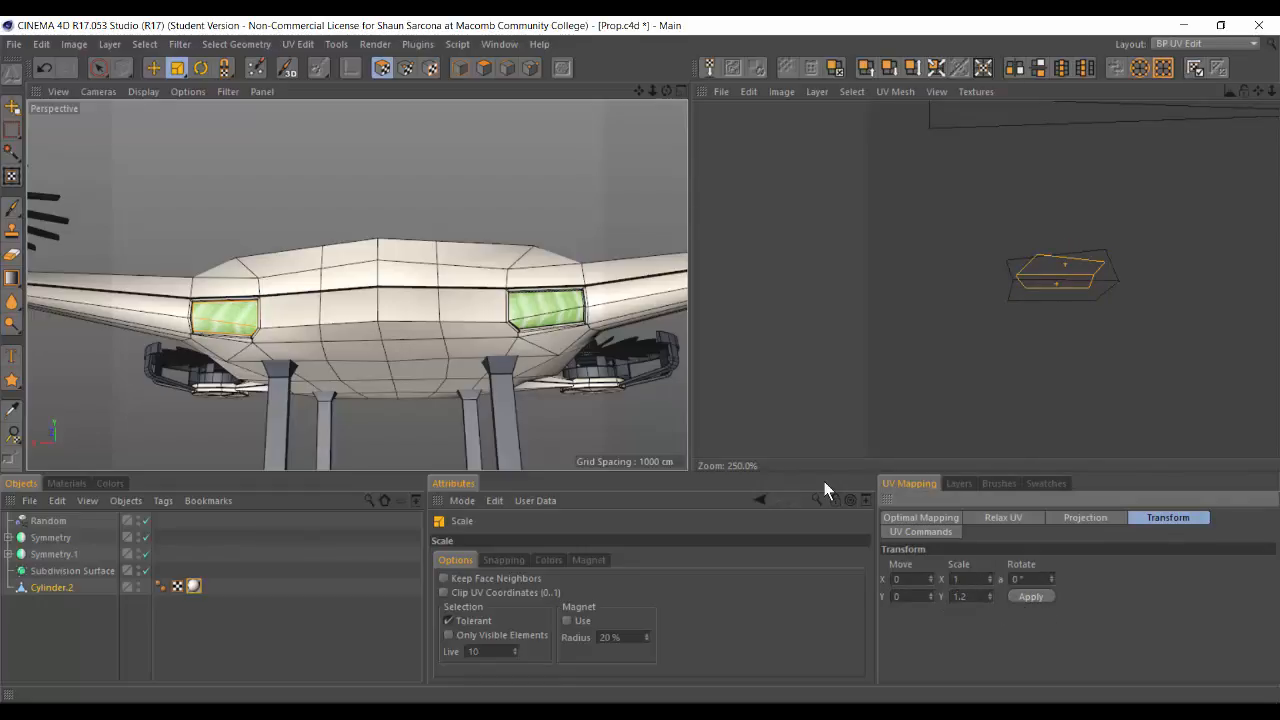
click(1031, 597)
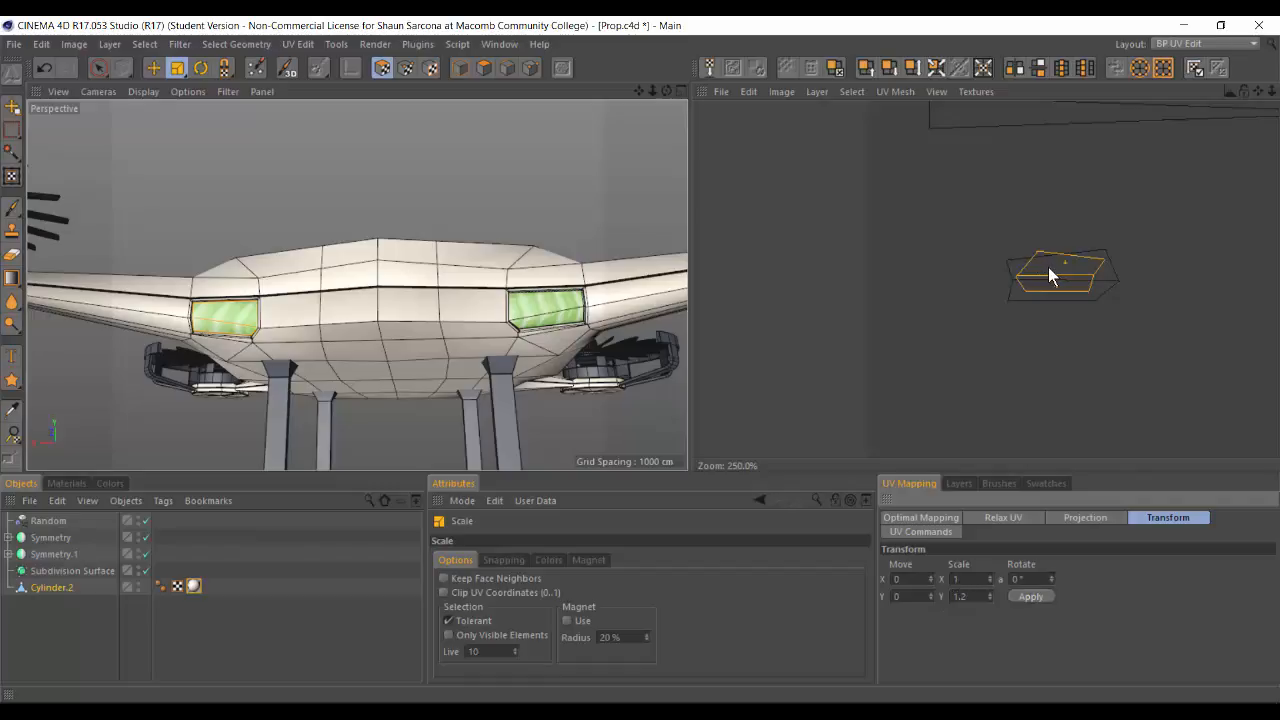
Step: Shift and slightly rotate the second green panel's UVs so the stripes cover the whole panel
key(e)
mouse_move(1049, 268)
mouse_down()
mouse_move(1064, 271)
mouse_move(1047, 271)
mouse_up()
key(r)
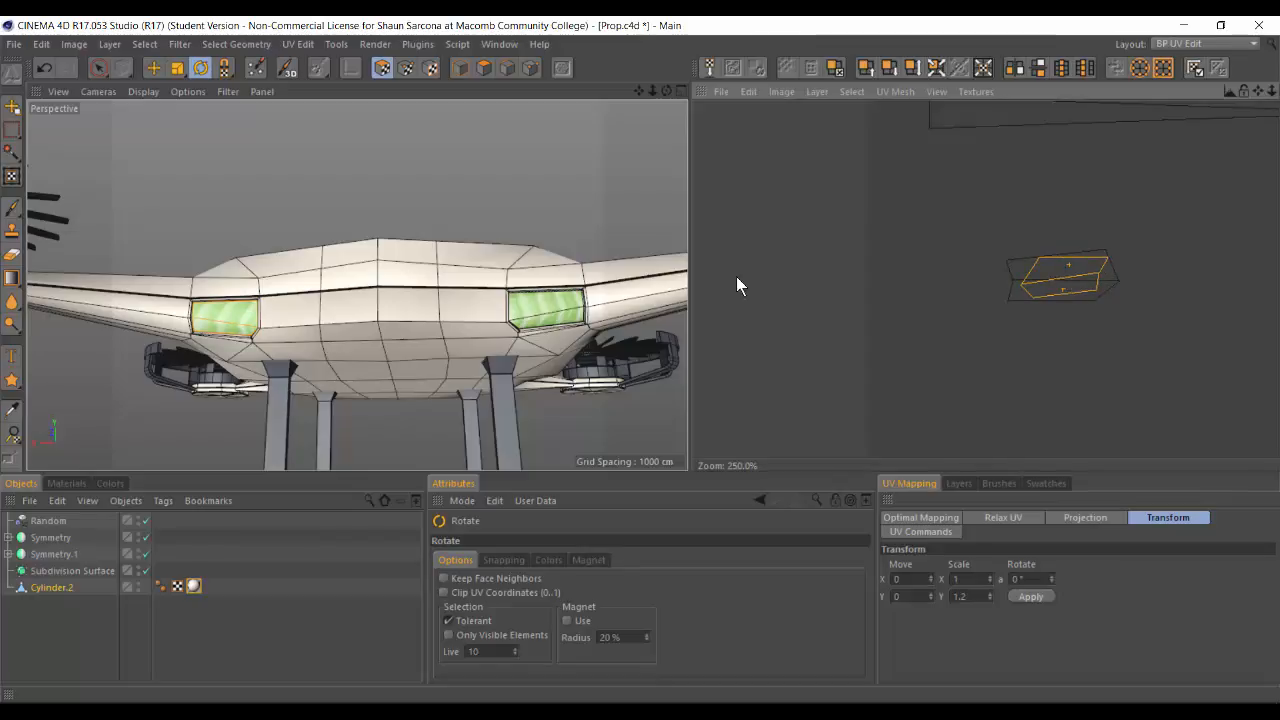
Step: Switch to Photoshop to examine the circular emblem on DecalSheet.psd, and return to CINEMA 4D
alt+right_drag(626, 284, 509, 278)
alt+drag(509, 278, 512, 316)
key(alt+Tab)
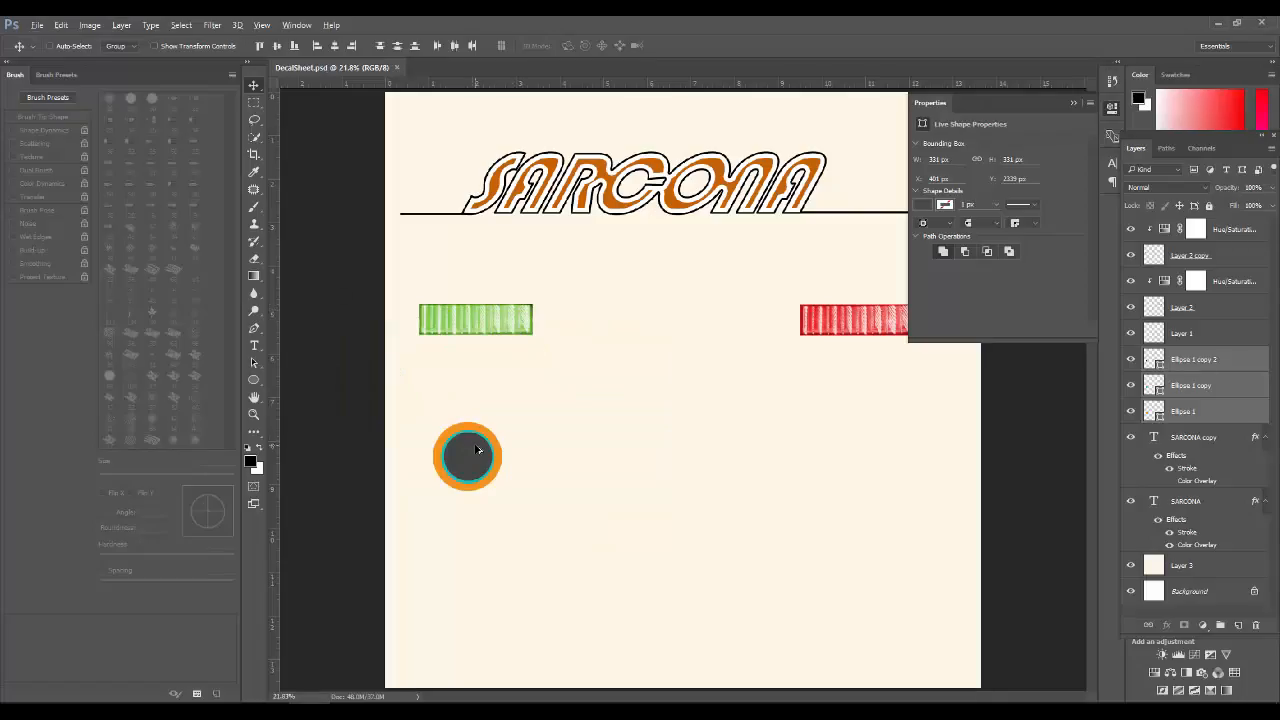
key(alt+Tab)
Step: Select the four central polygons on the body's end face between the green striped panels
alt+drag(501, 335, 521, 208)
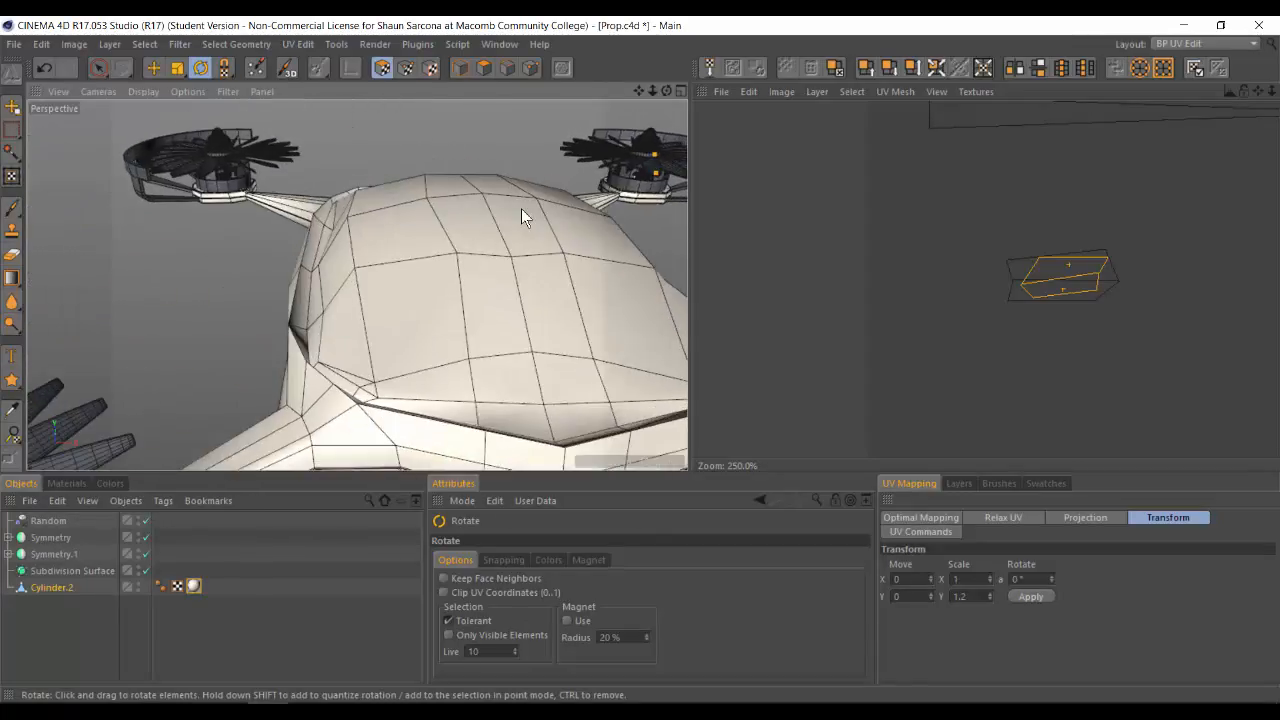
alt+drag(507, 263, 430, 259)
click(438, 251)
shift+click(490, 250)
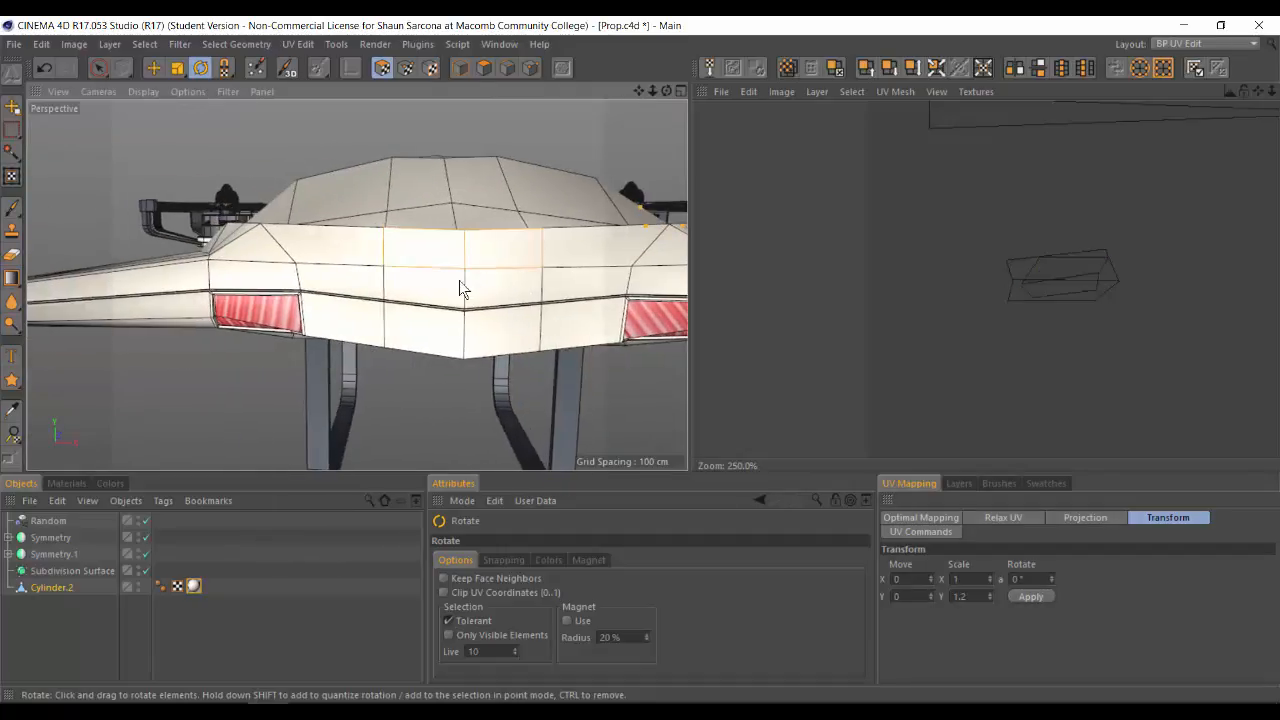
shift+click(482, 286)
shift+click(430, 276)
alt+drag(511, 269, 388, 244)
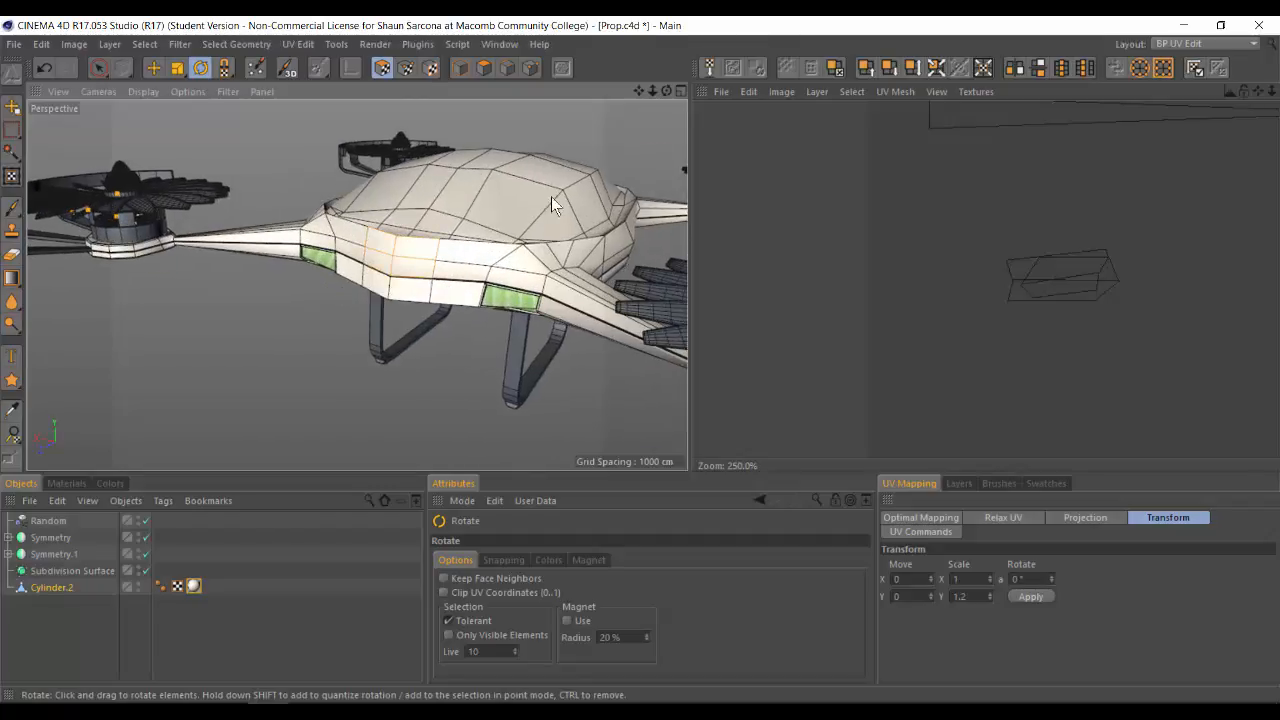
Step: Try Flat and Cubic projections with the Average Normal orientation on the four selected polygons
click(1090, 518)
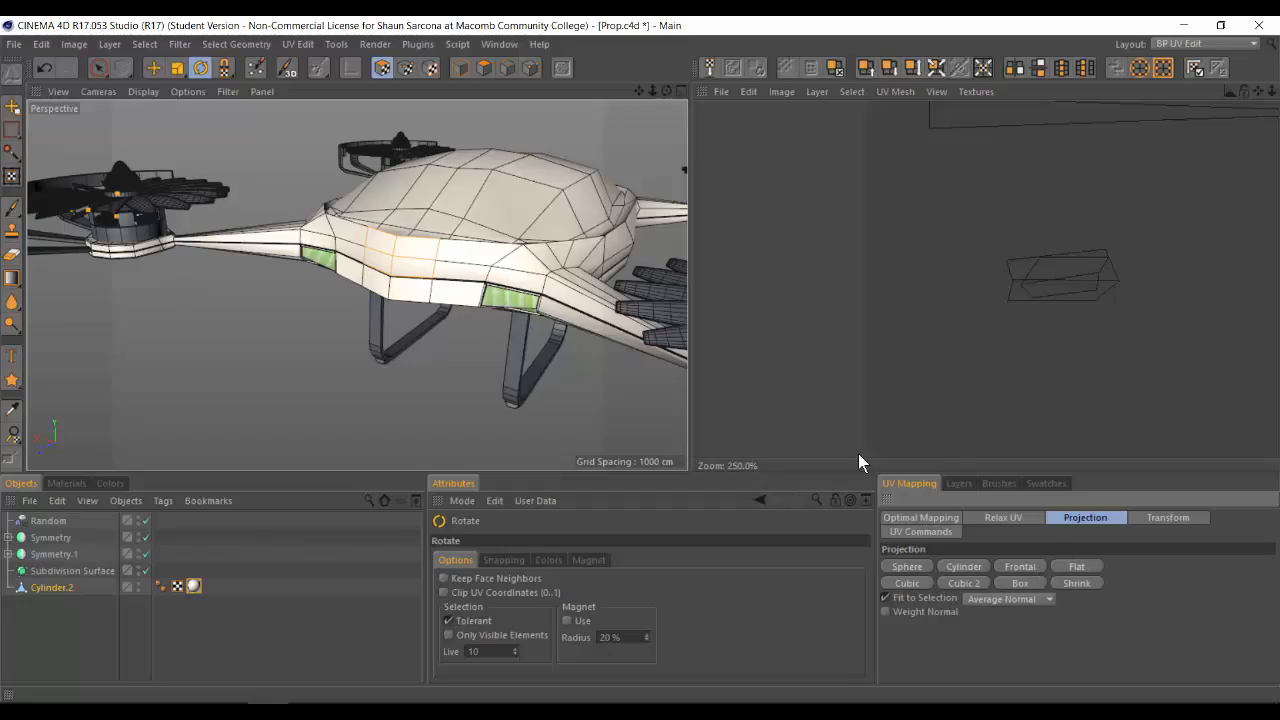
click(1073, 566)
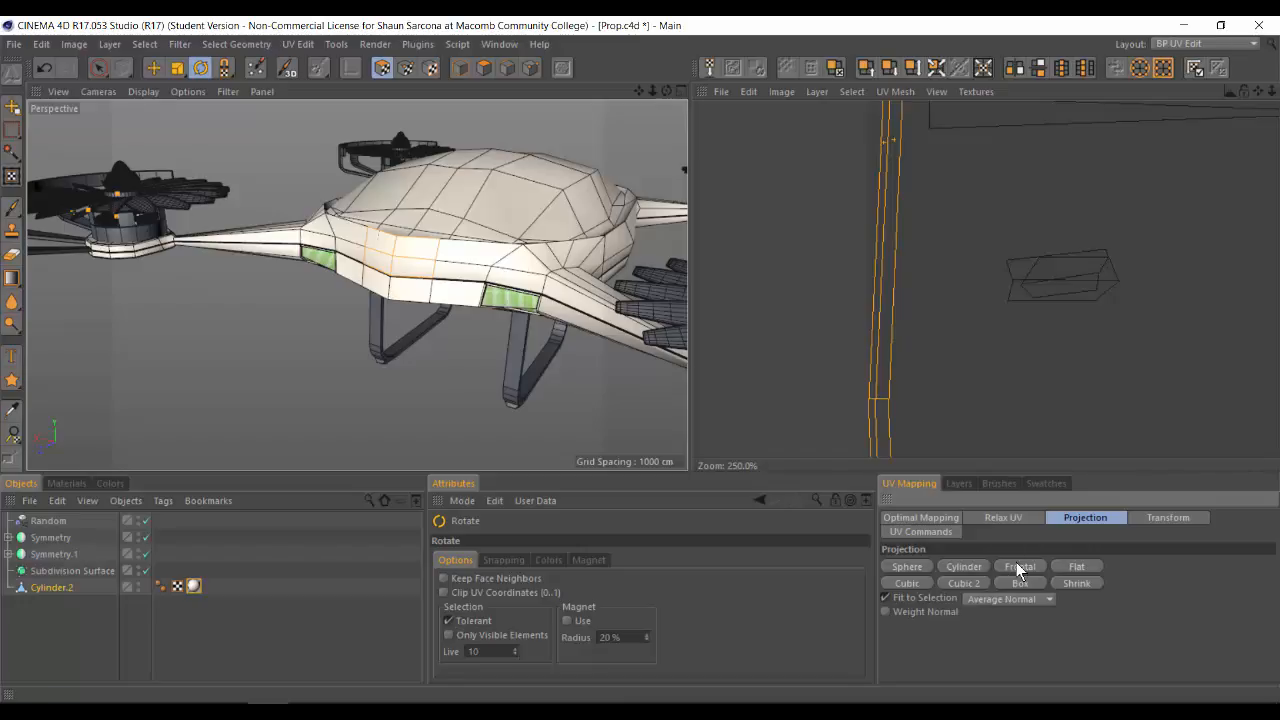
key(ctrl+z)
alt+right_drag(1004, 348, 943, 348)
alt+middle_drag(1270, 378, 1082, 329)
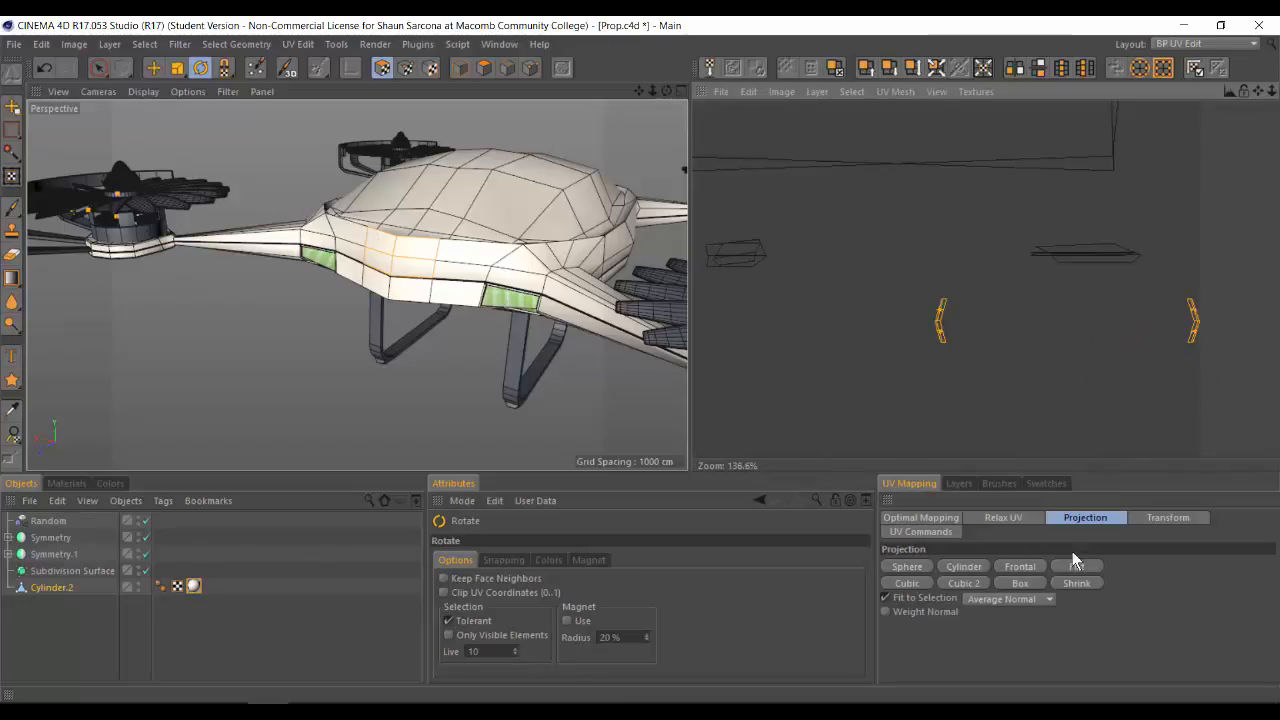
click(958, 580)
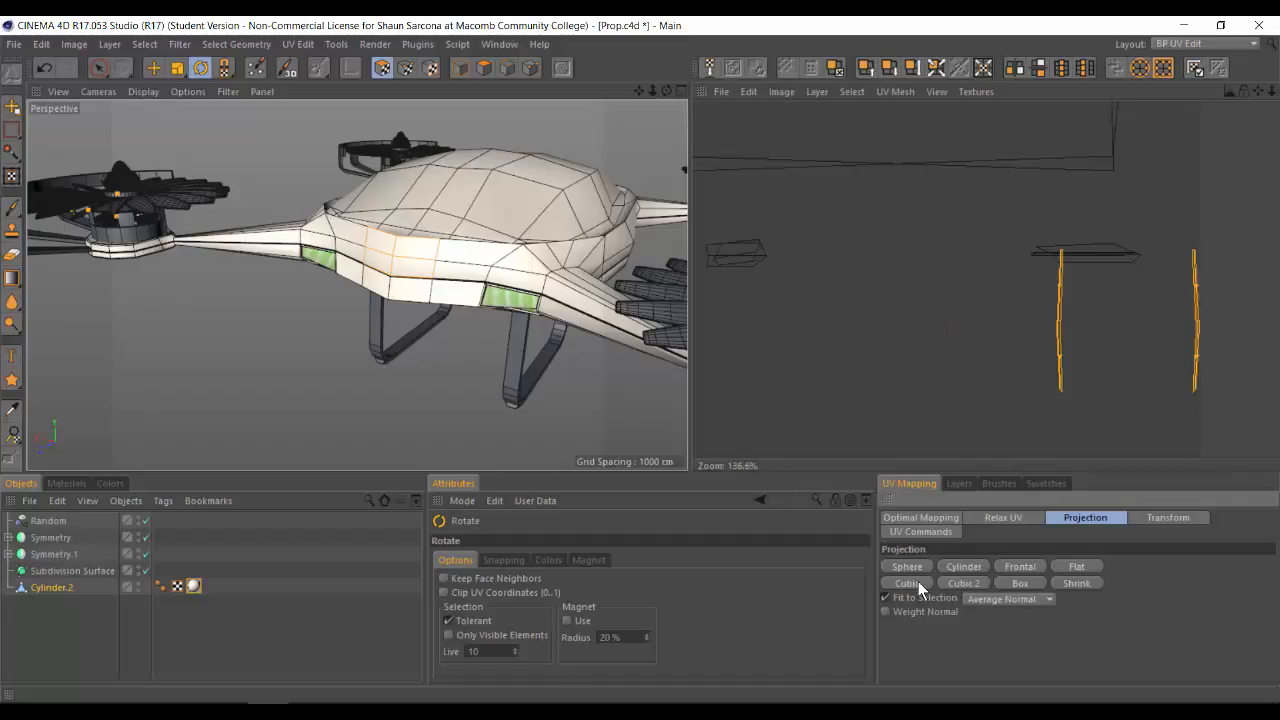
click(918, 585)
Step: Set the projection orientation to Object System and apply a Flat projection to the four selected polygons
click(1035, 597)
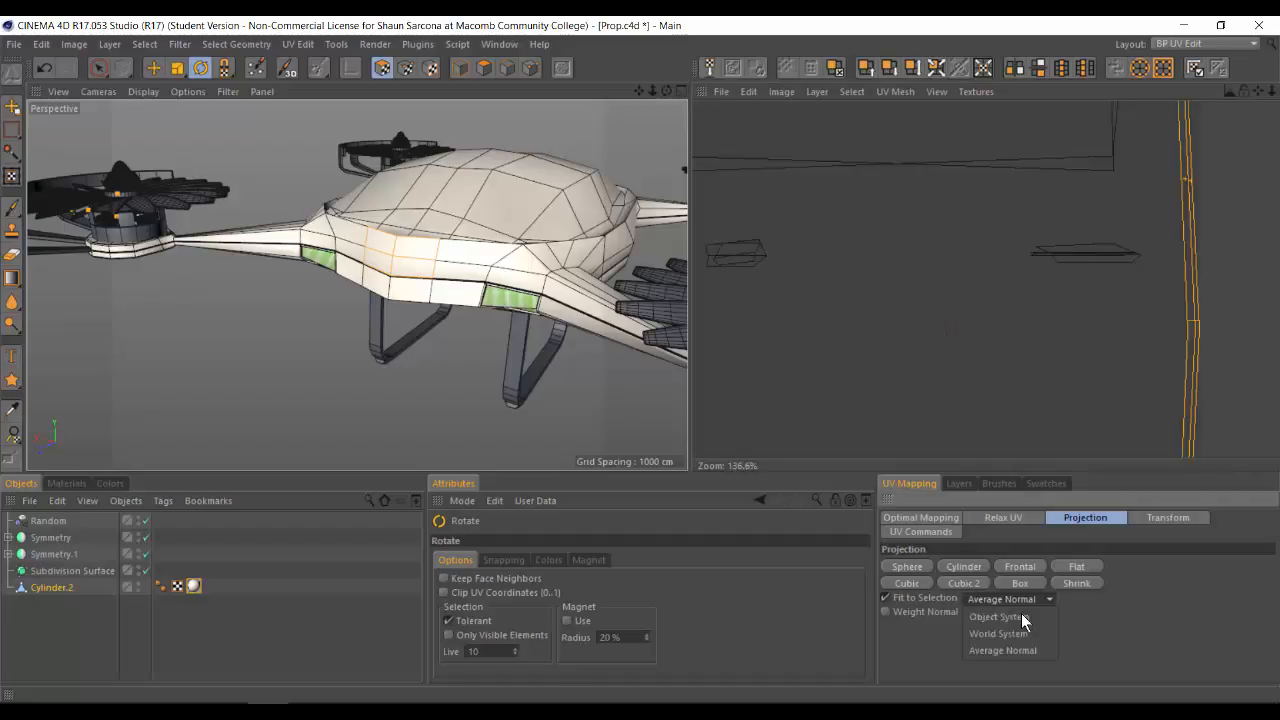
click(1010, 616)
click(1012, 583)
click(1074, 567)
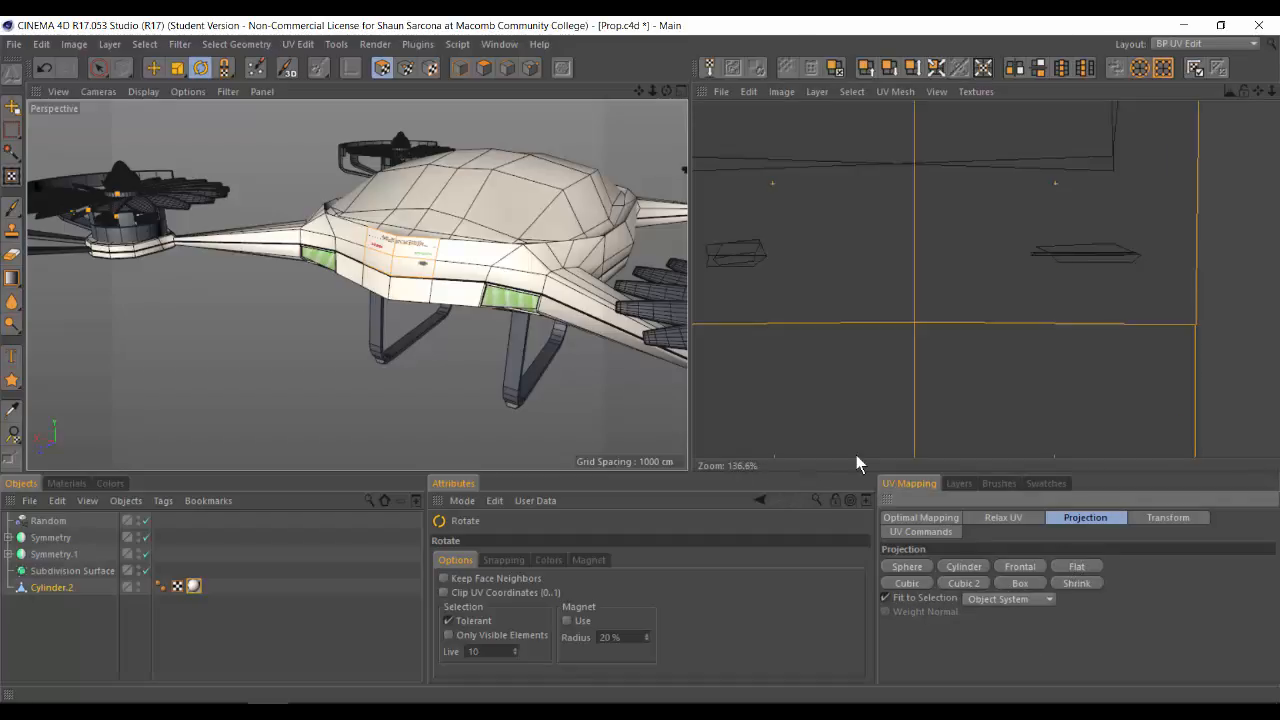
scroll(1031, 357, down, 3)
scroll(1031, 357, up, 2)
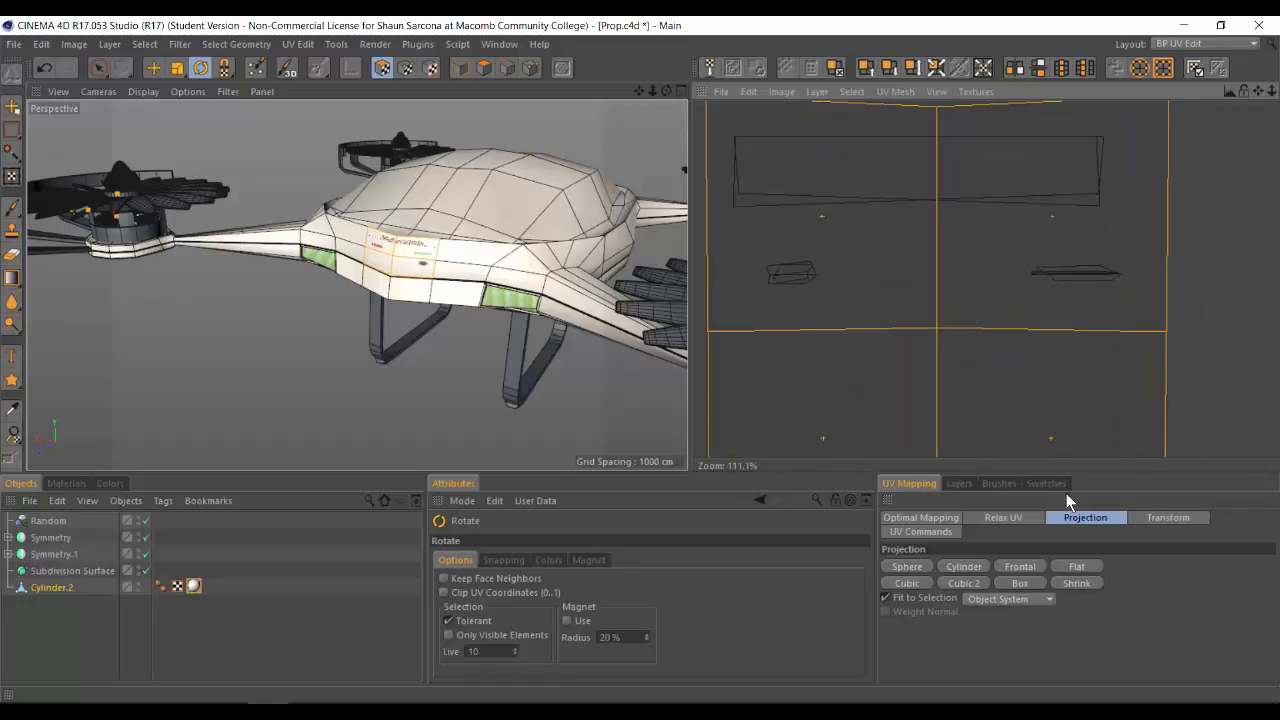
scroll(1024, 271, down, 4)
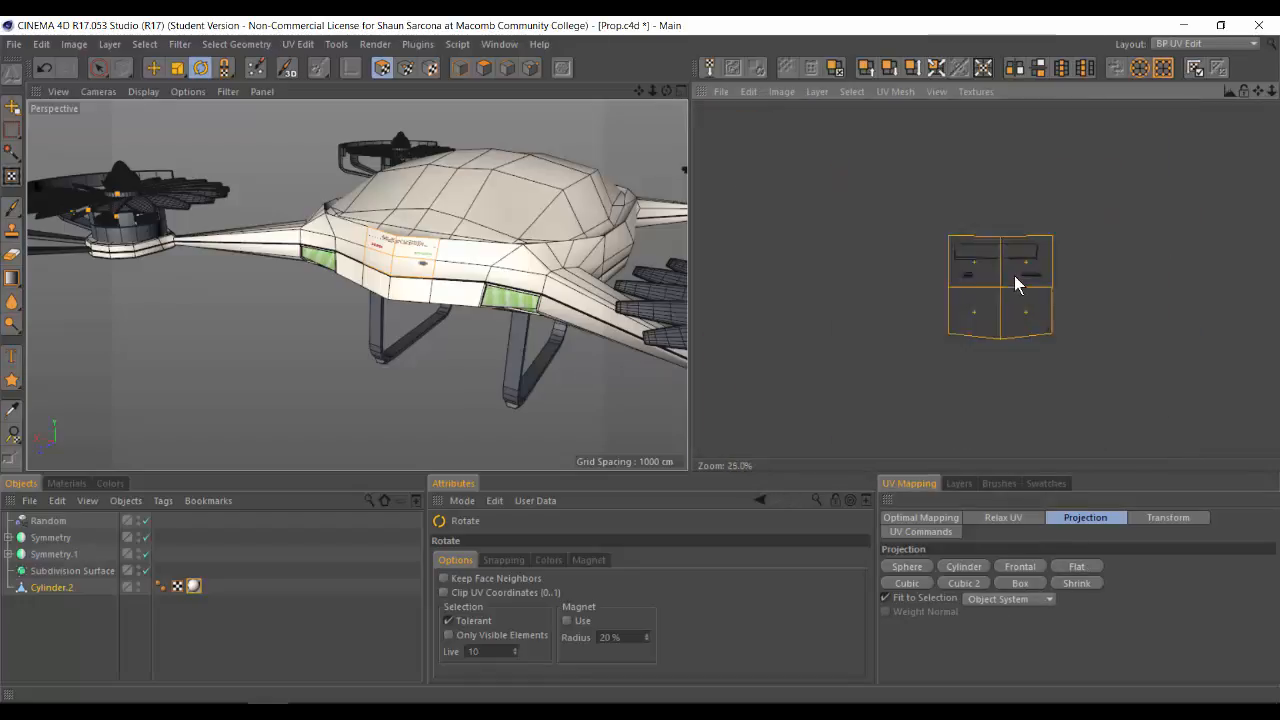
scroll(1014, 277, up, 2)
Step: Shrink the four polygons' UVs and move them onto the circular orange emblem of the decal sheet
key(t)
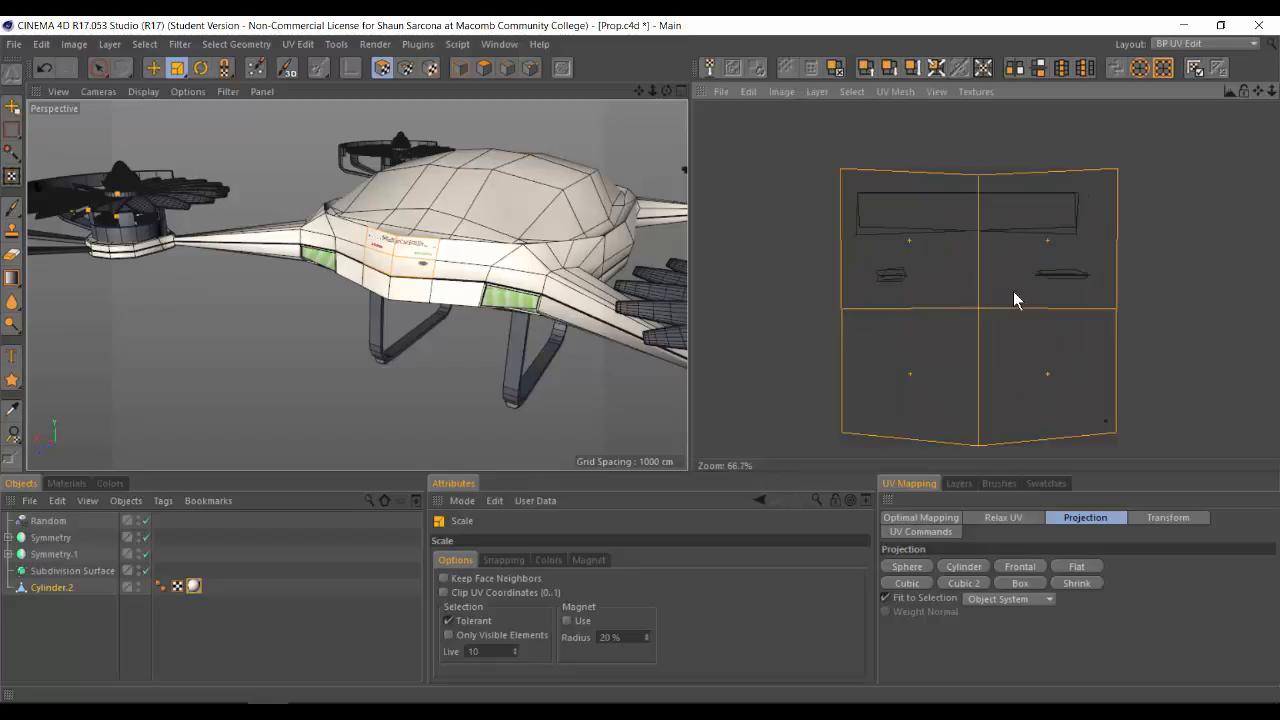
key(r)
key(t)
drag(1013, 291, 927, 322)
key(e)
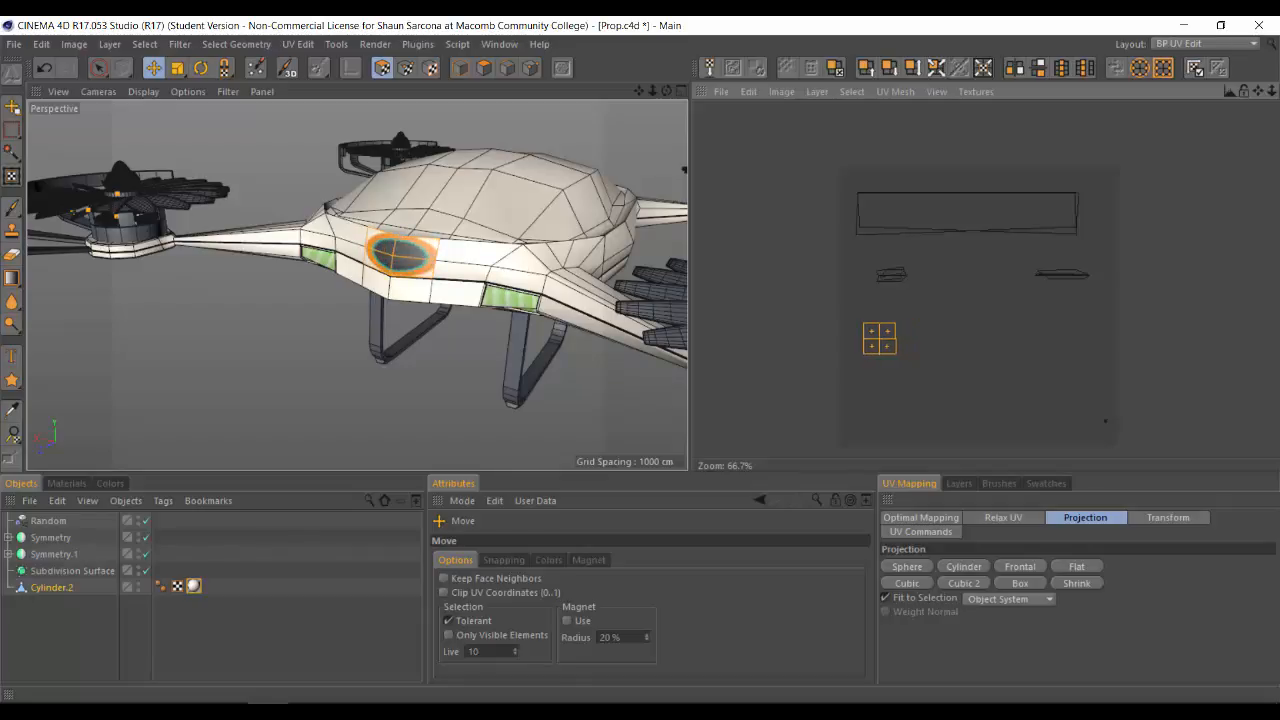
Step: Enlarge the four polygons' UVs slightly so the emblem sits within the faces with a margin around it
key(t)
drag(1040, 294, 996, 292)
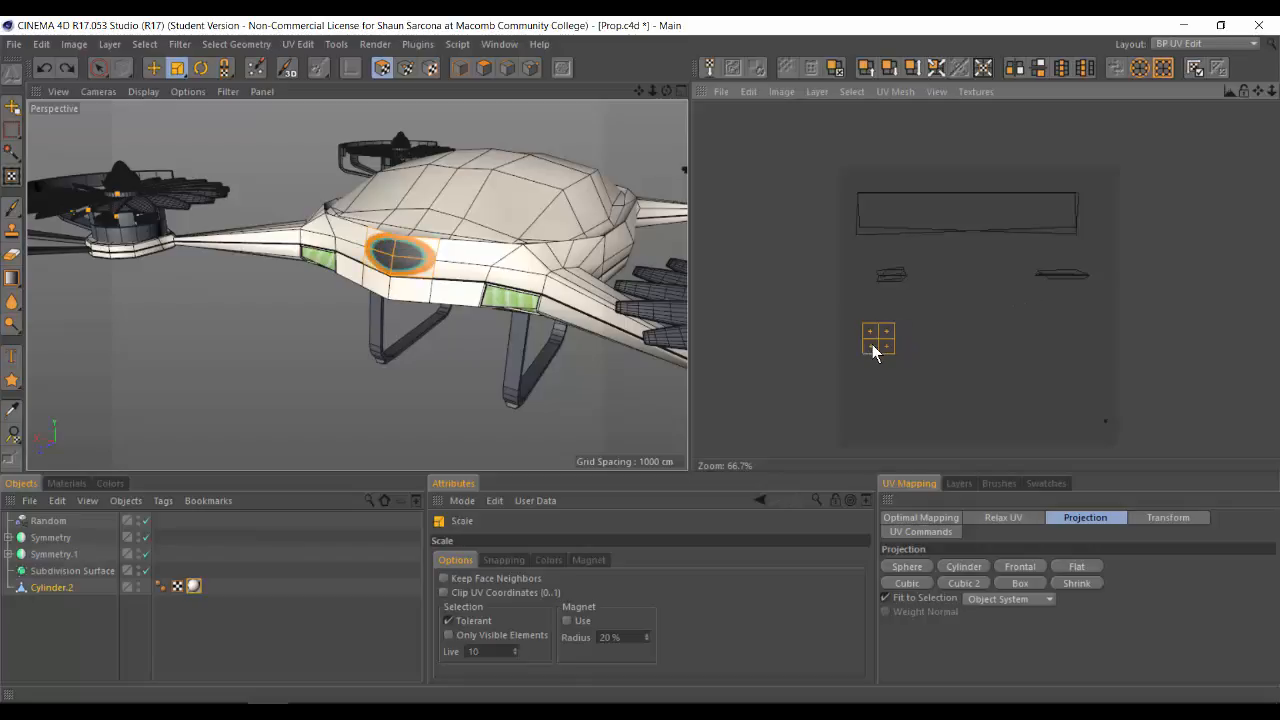
drag(877, 340, 906, 339)
Step: Scale the emblem polygons' UVs numerically with X at 1.25 and Y at 1, applying it twice
alt+drag(496, 306, 304, 223)
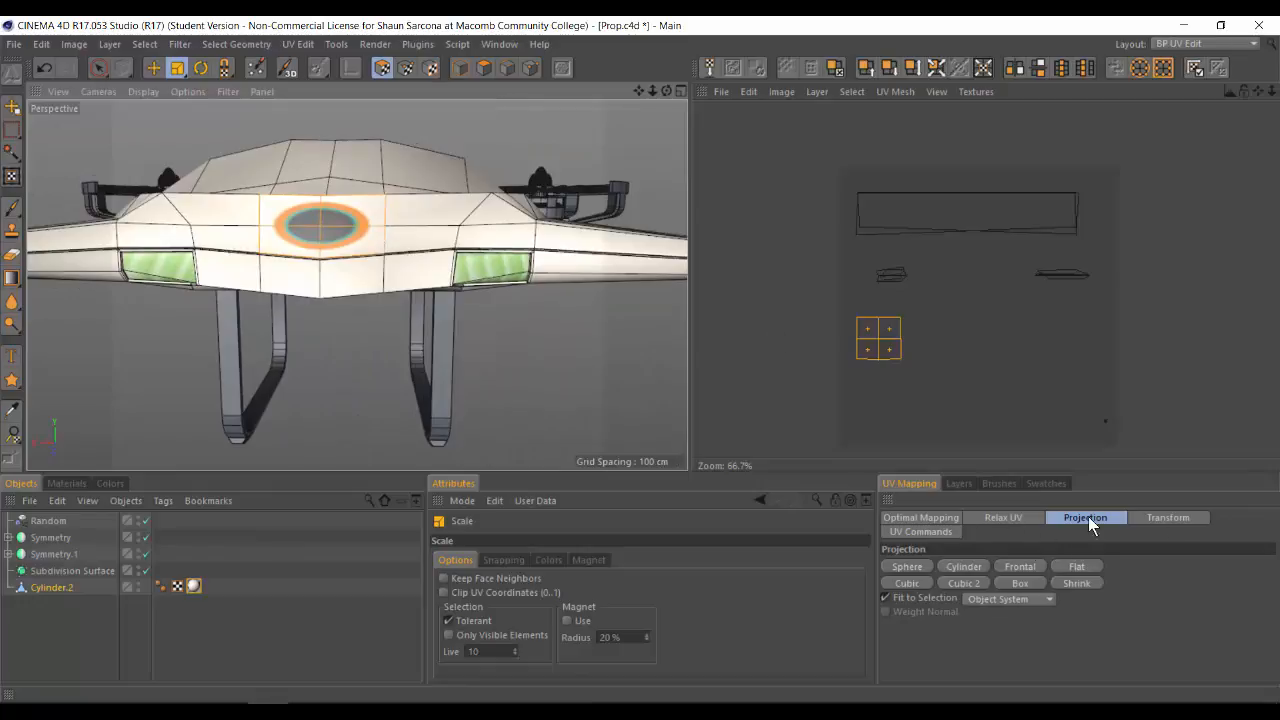
click(1165, 517)
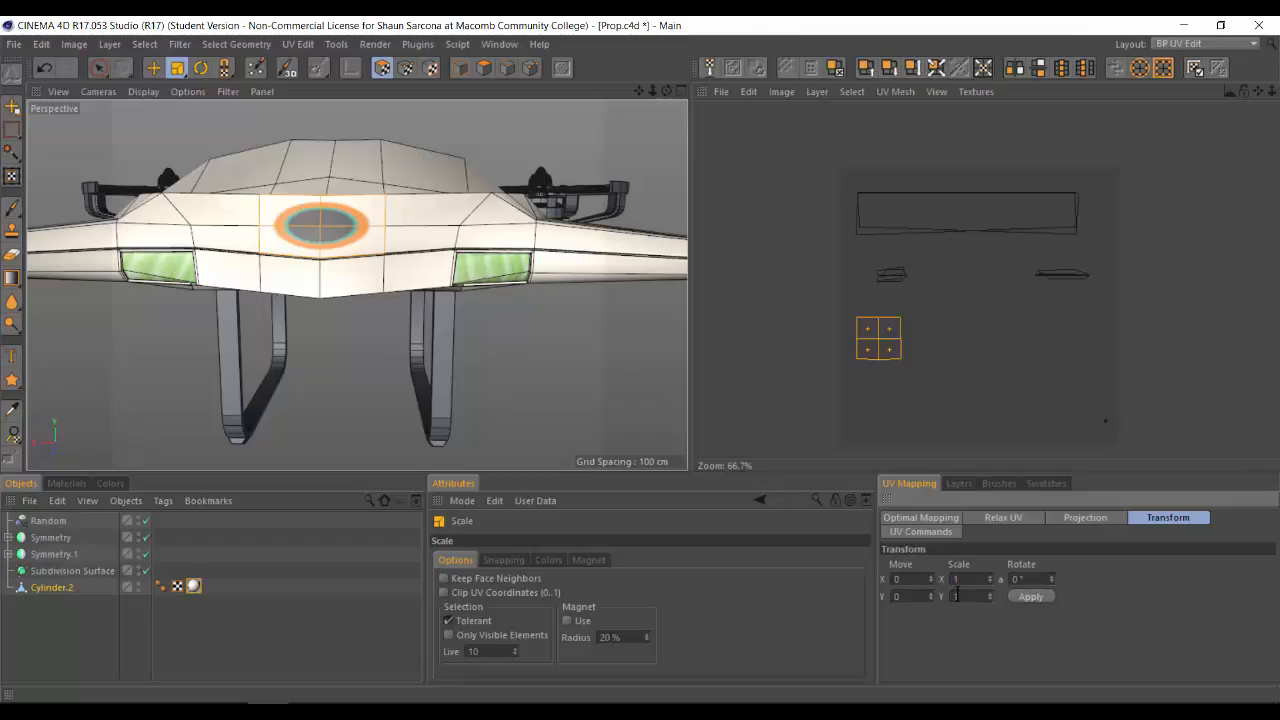
text(1.25)
key(Return)
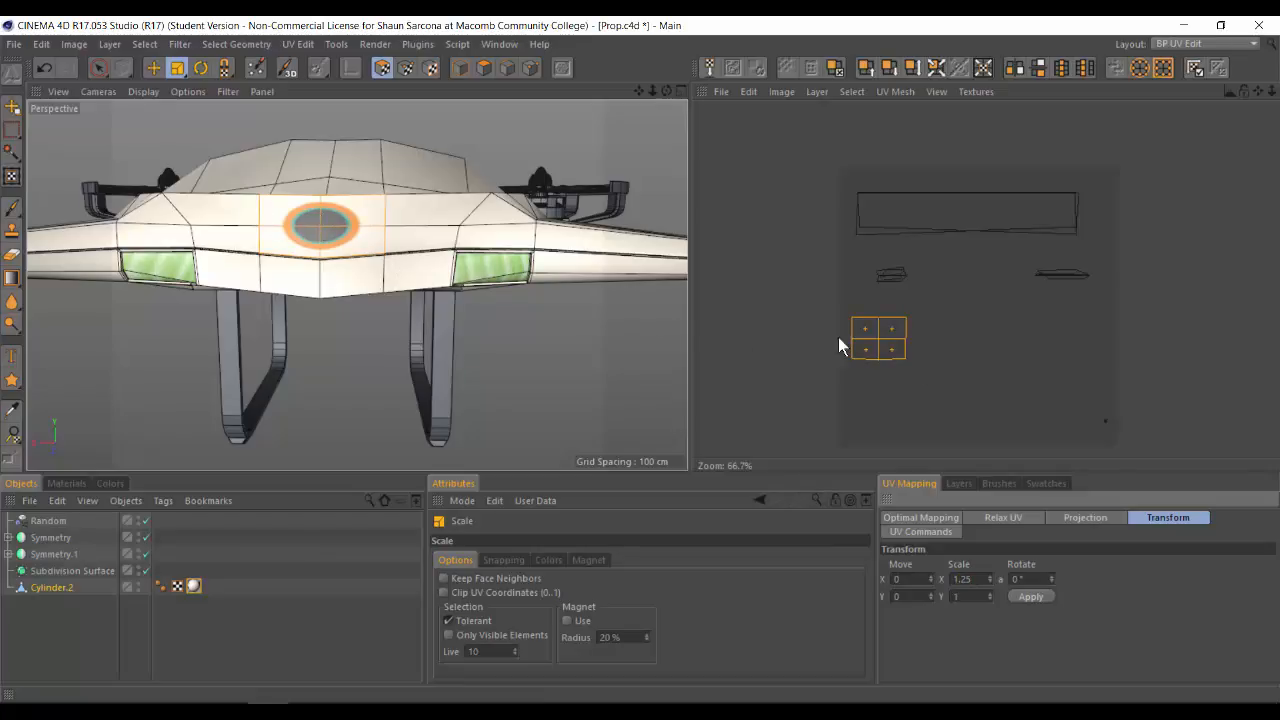
click(1030, 595)
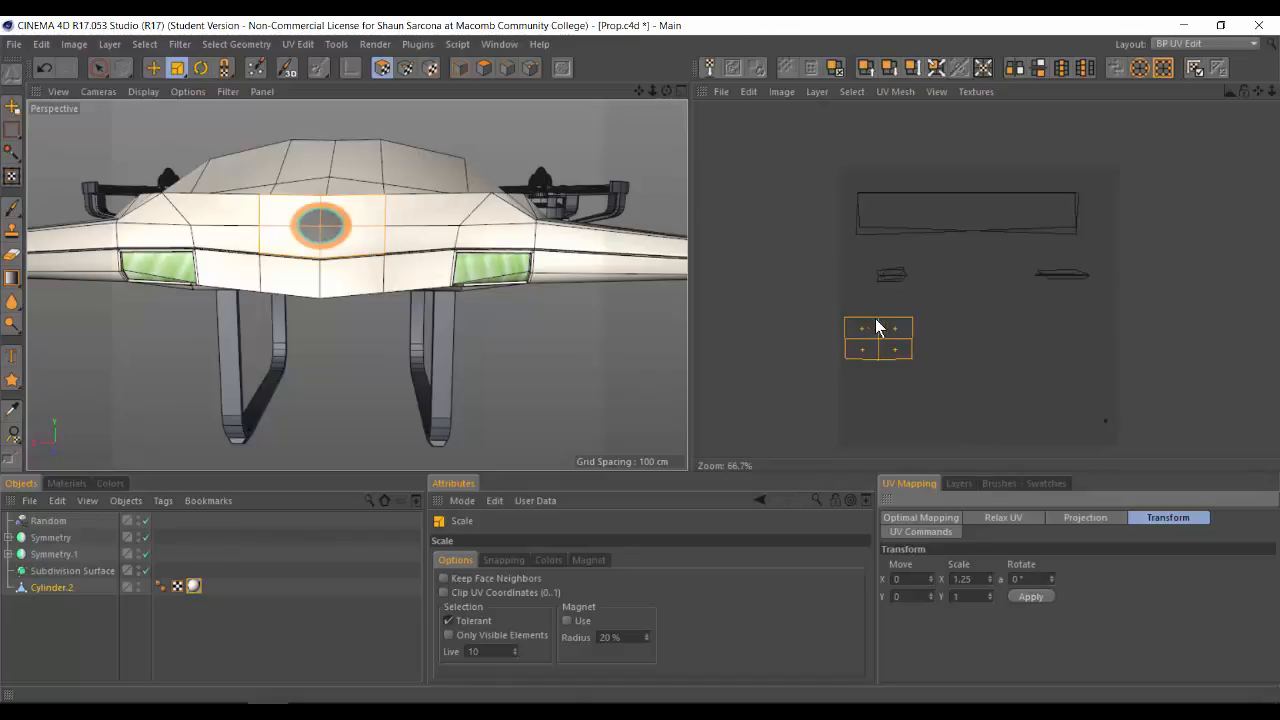
Step: Bring the whole drone into view and switch the interface to the Standard layout
alt+drag(467, 255, 340, 264)
scroll(332, 212, down, 5)
alt+drag(330, 207, 471, 264)
scroll(472, 264, down, 3)
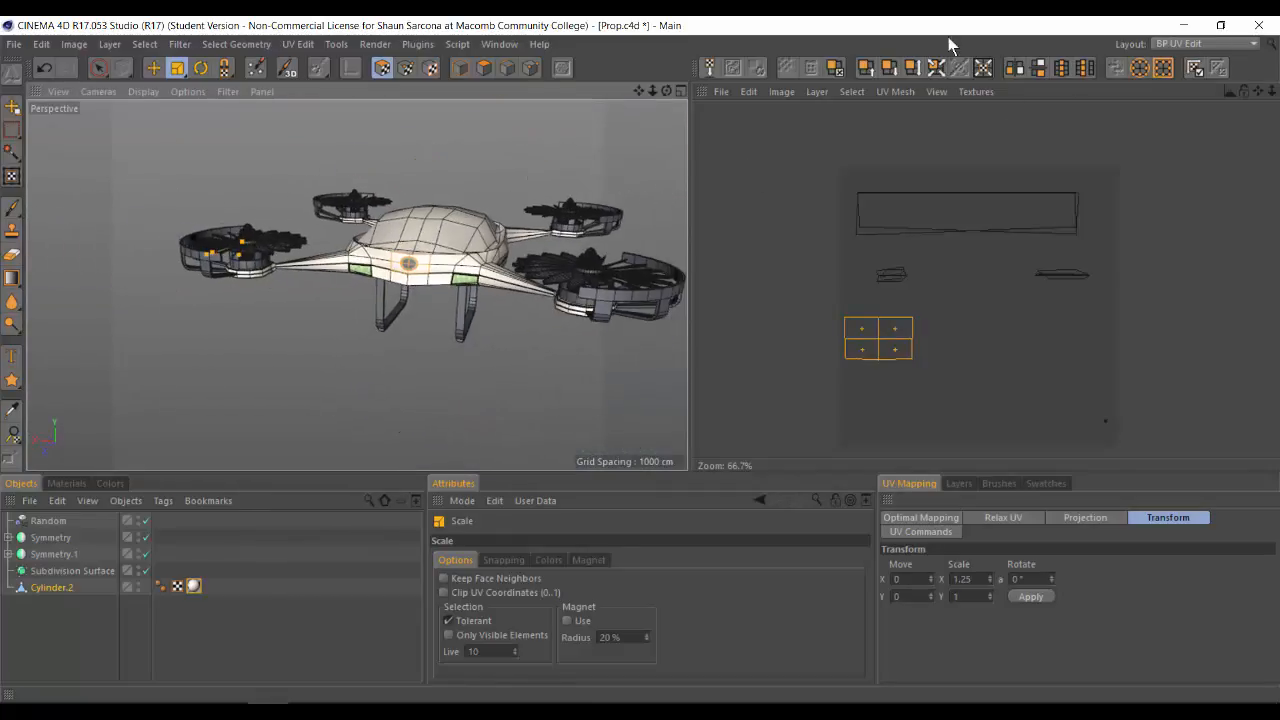
click(1203, 43)
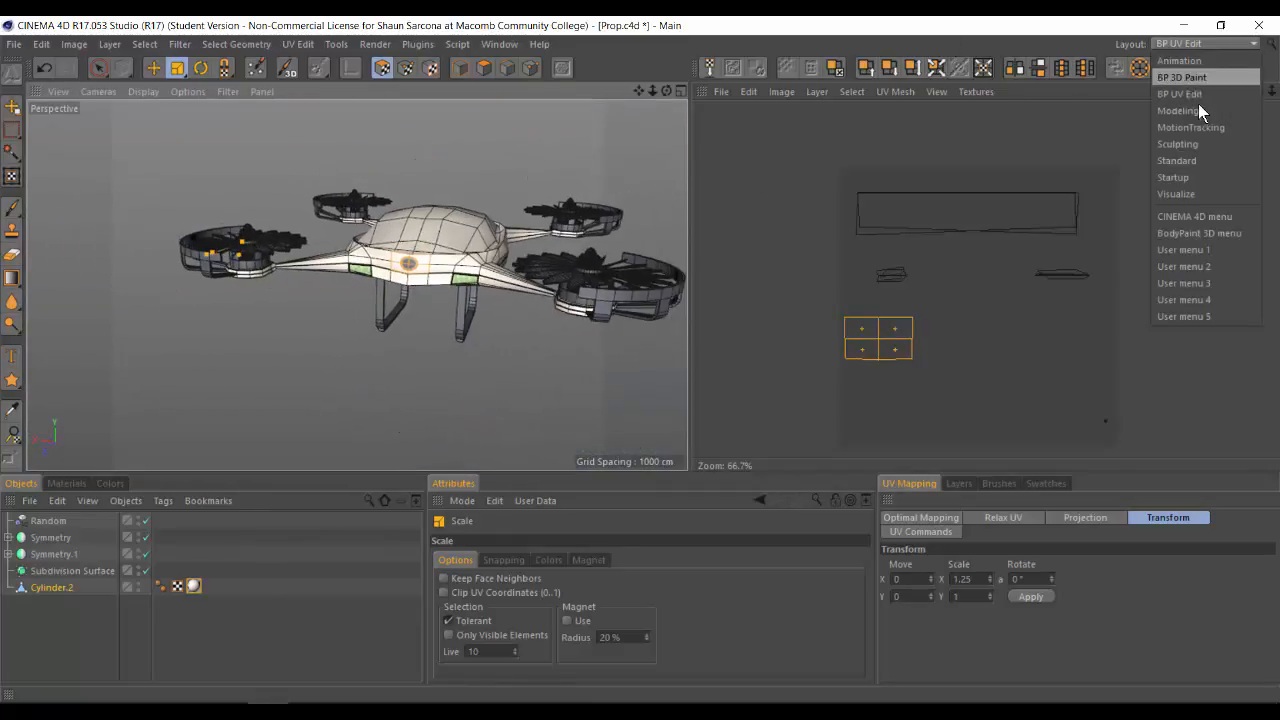
click(1176, 160)
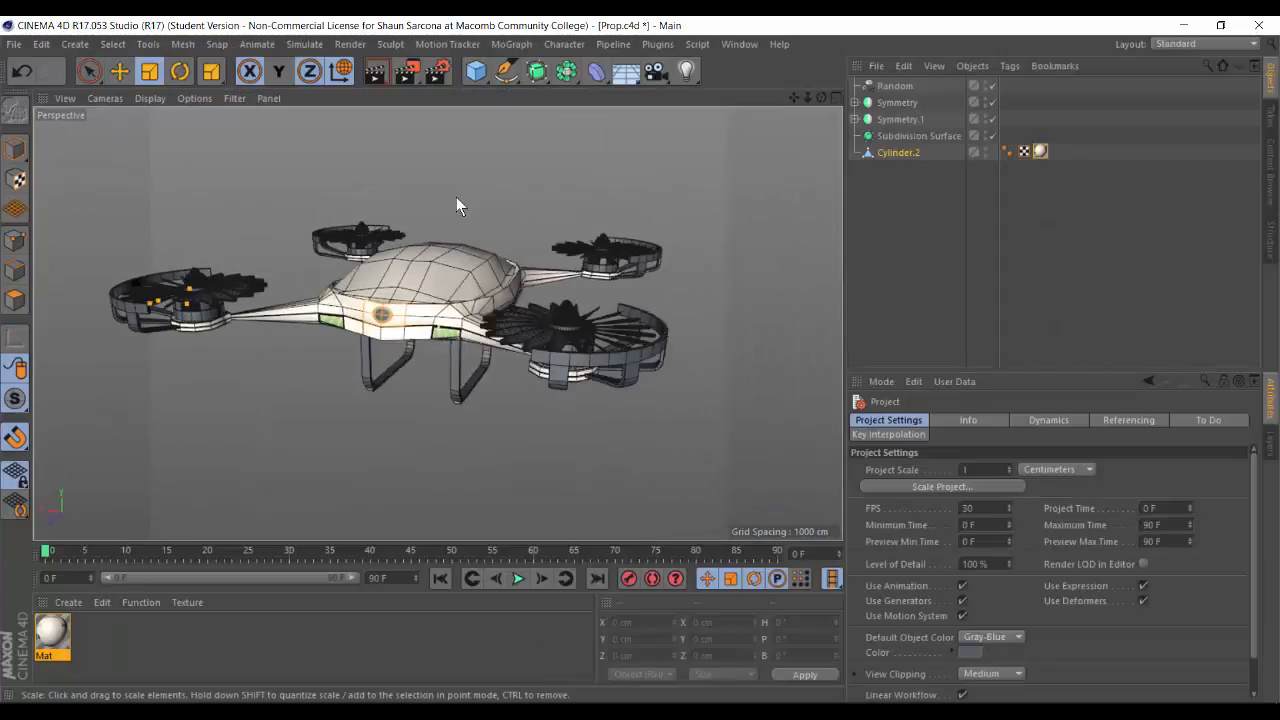
Step: Deselect the material and nest Cylinder.2 under the Subdivision Surface so the drone body is smoothed
alt+drag(456, 197, 320, 150)
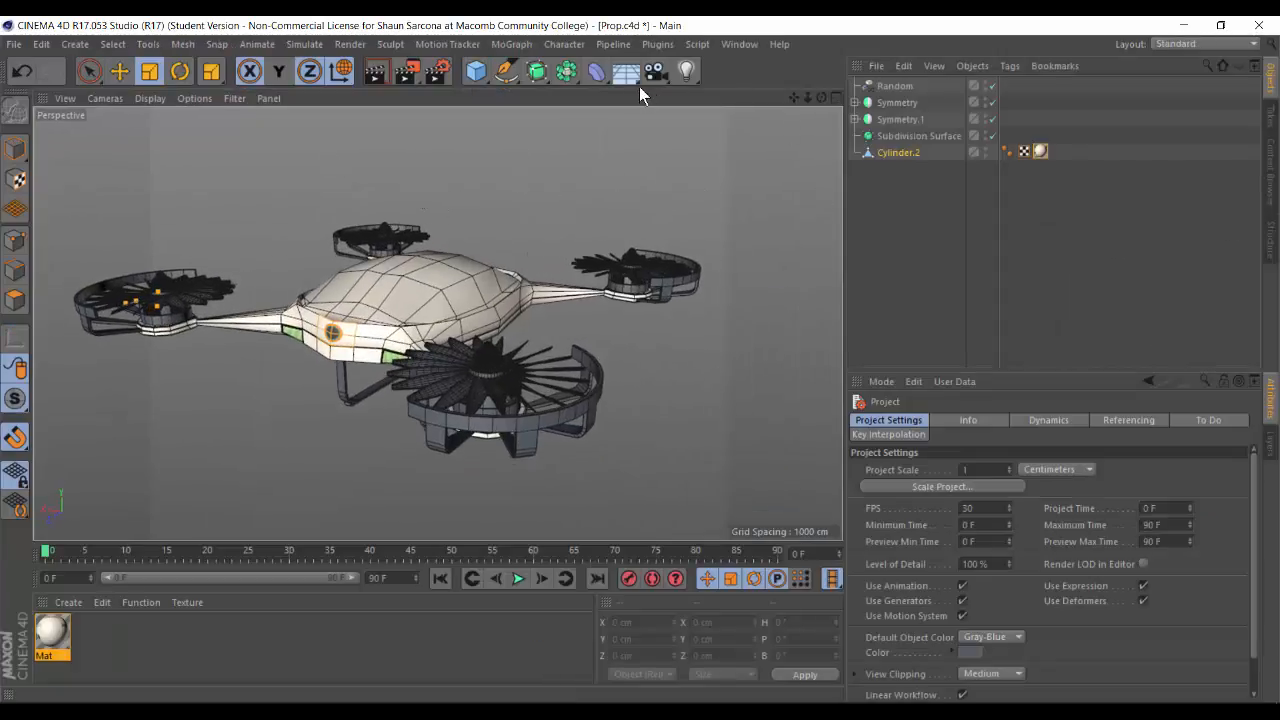
click(277, 642)
alt+drag(337, 407, 348, 403)
alt+drag(429, 397, 369, 262)
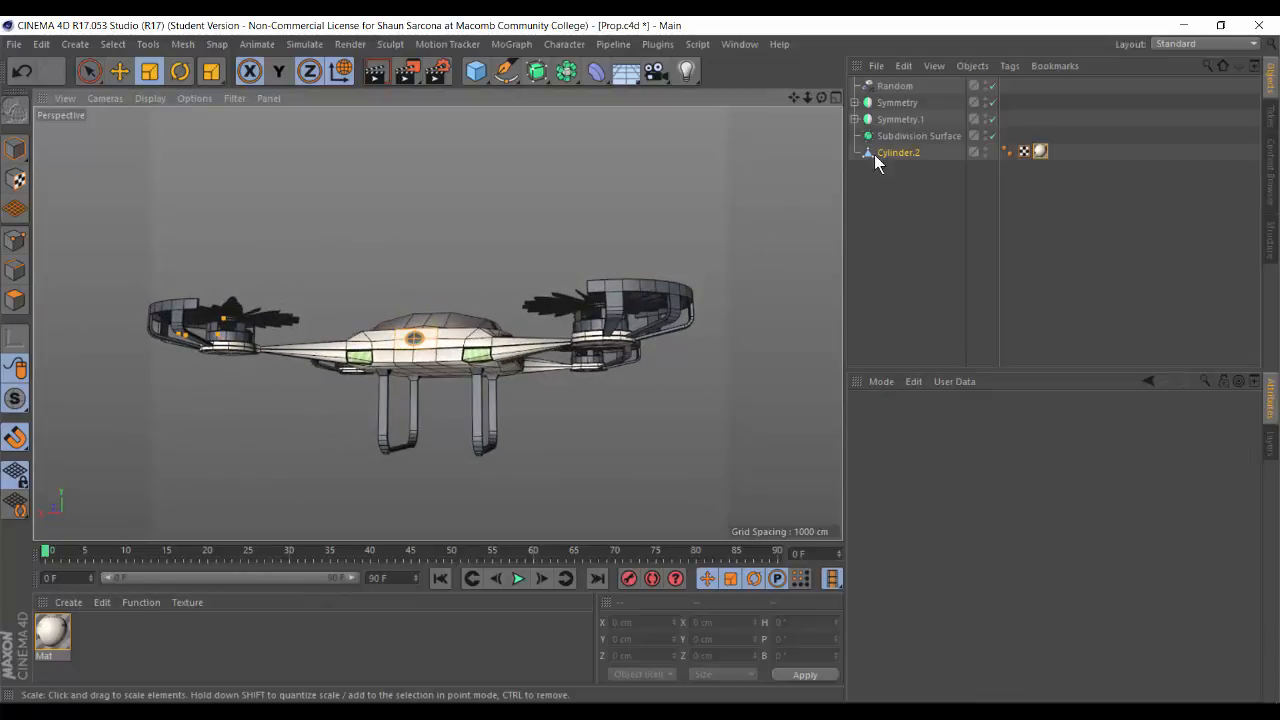
drag(874, 154, 912, 138)
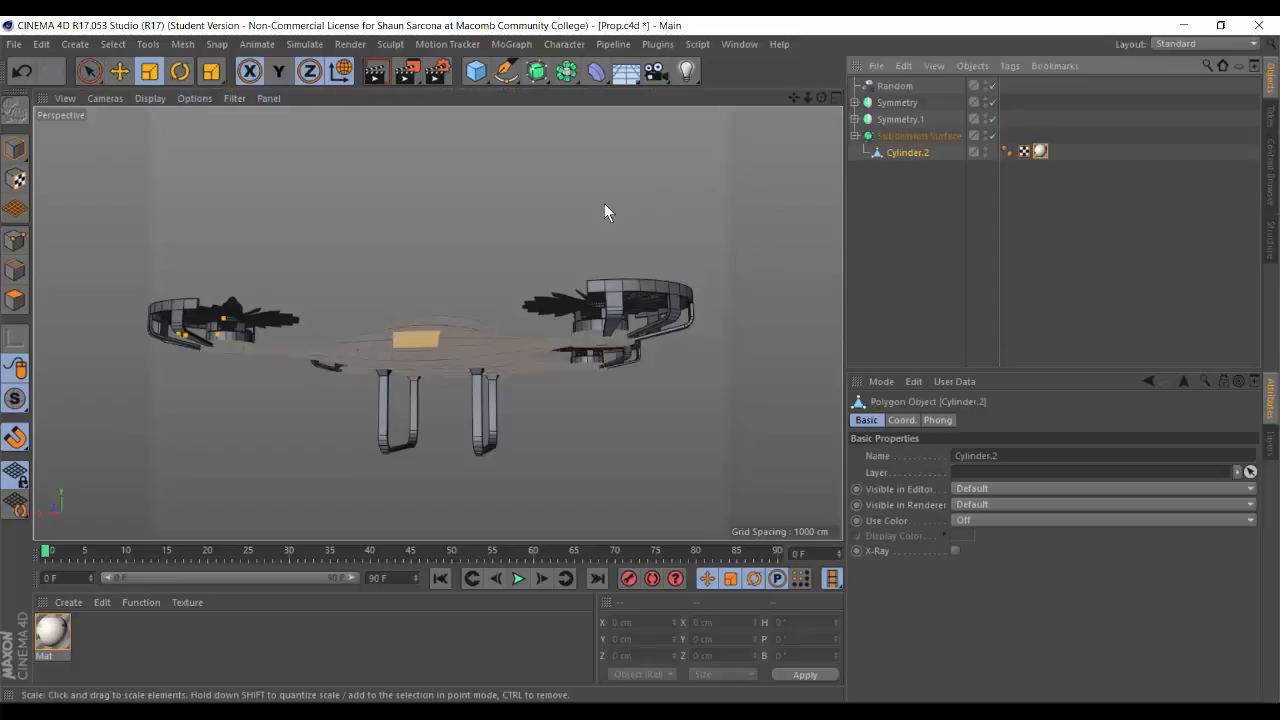
alt+drag(400, 234, 455, 305)
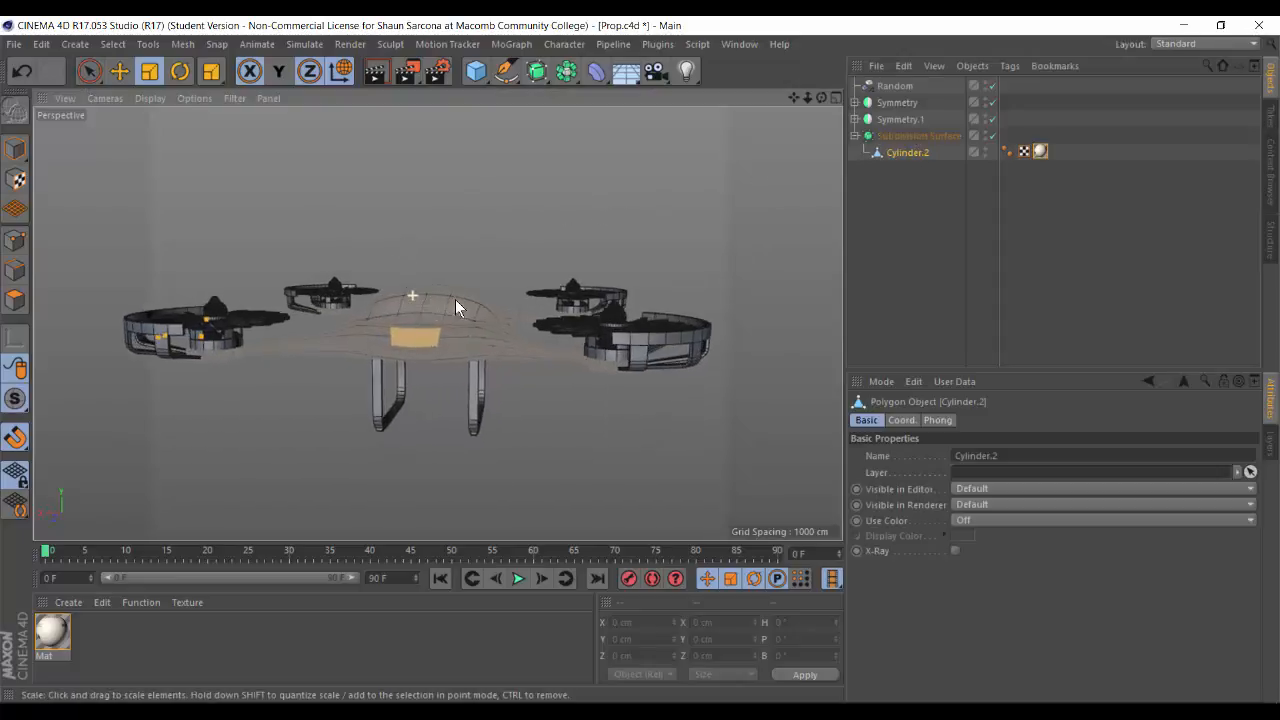
alt+right_drag(455, 300, 567, 243)
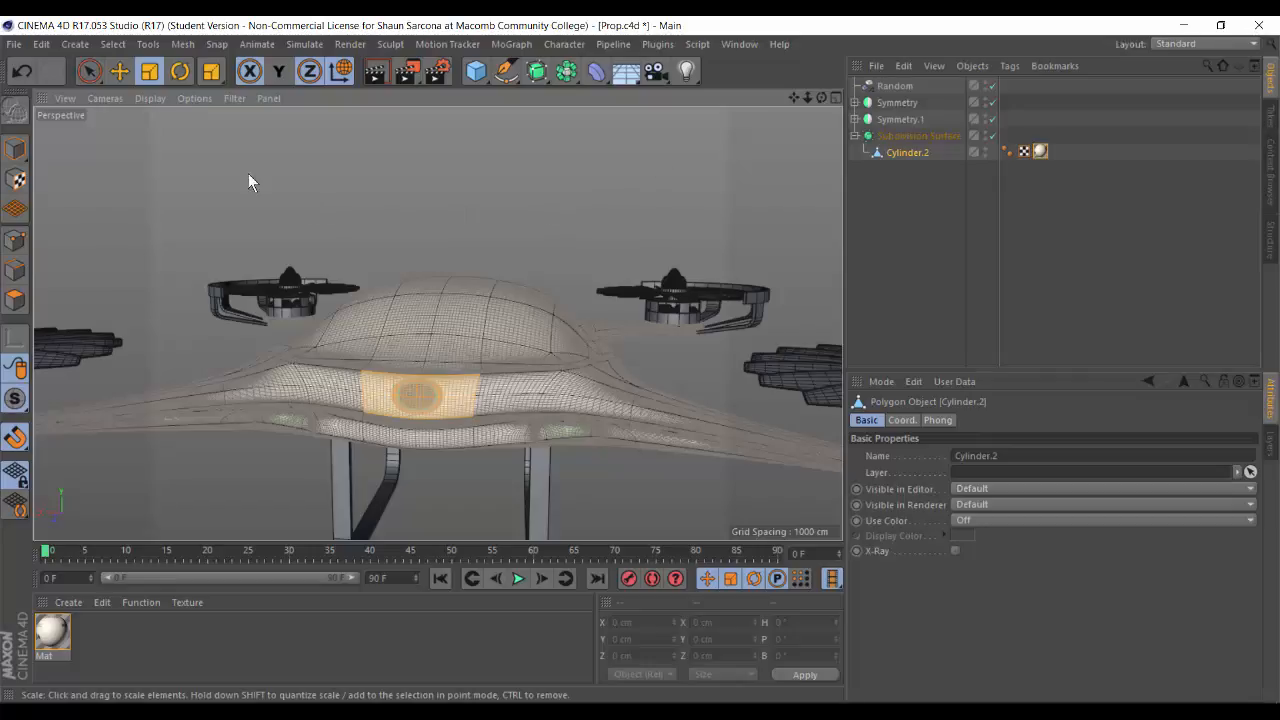
Step: Display the viewport shaded without wireframe lines and switch to Model mode with nothing selected
click(149, 98)
click(160, 115)
click(15, 149)
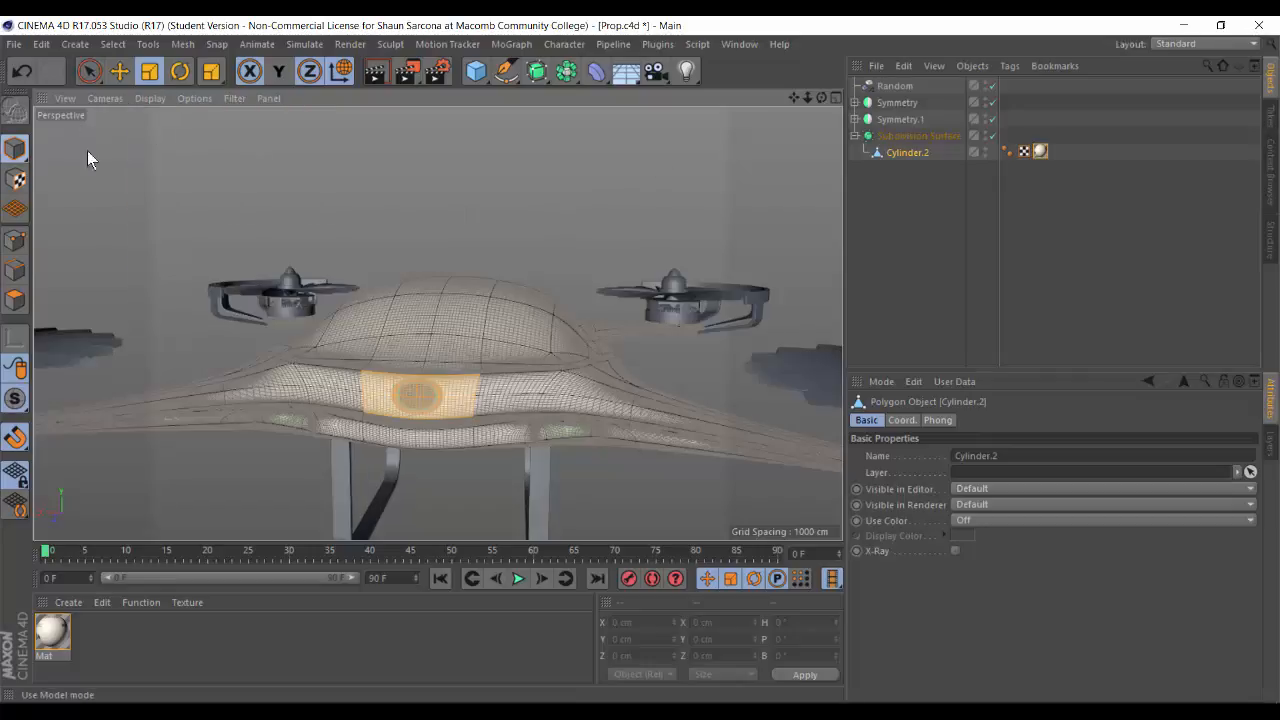
click(87, 158)
alt+drag(341, 197, 364, 285)
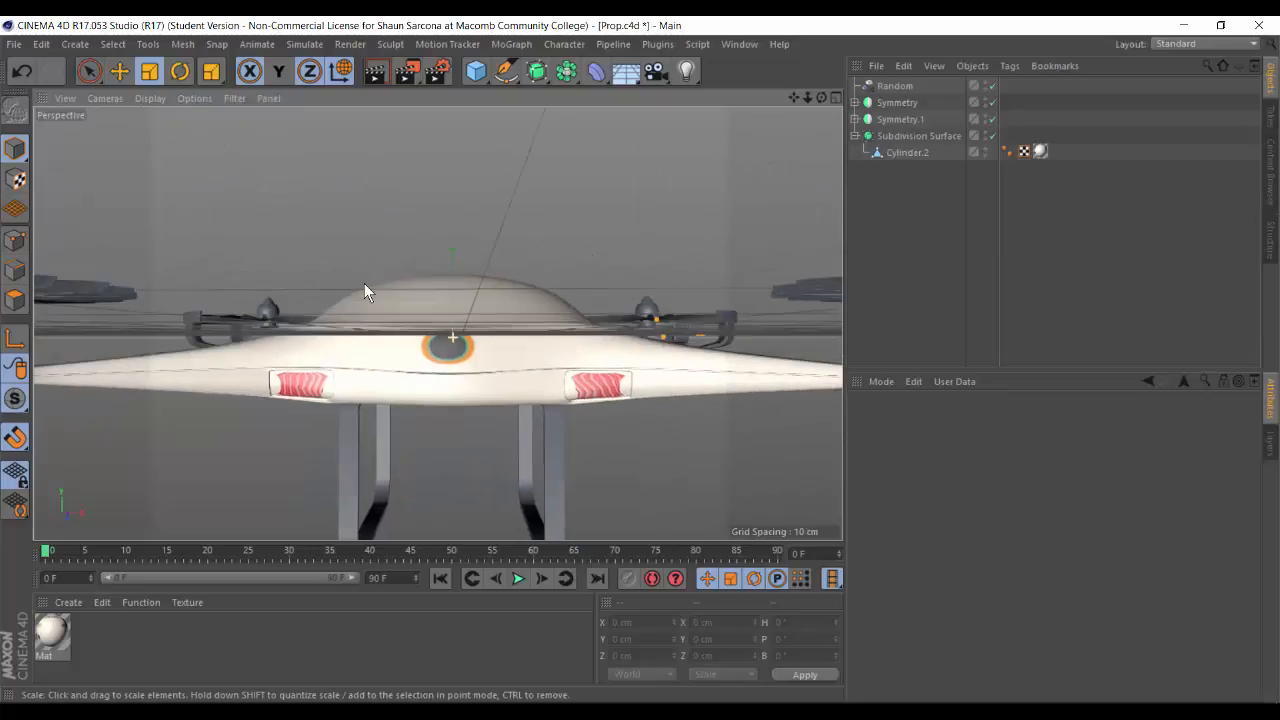
Step: Select Cylinder.2 and return to the BP UV Edit layout in UV polygon mode
click(928, 152)
click(1190, 44)
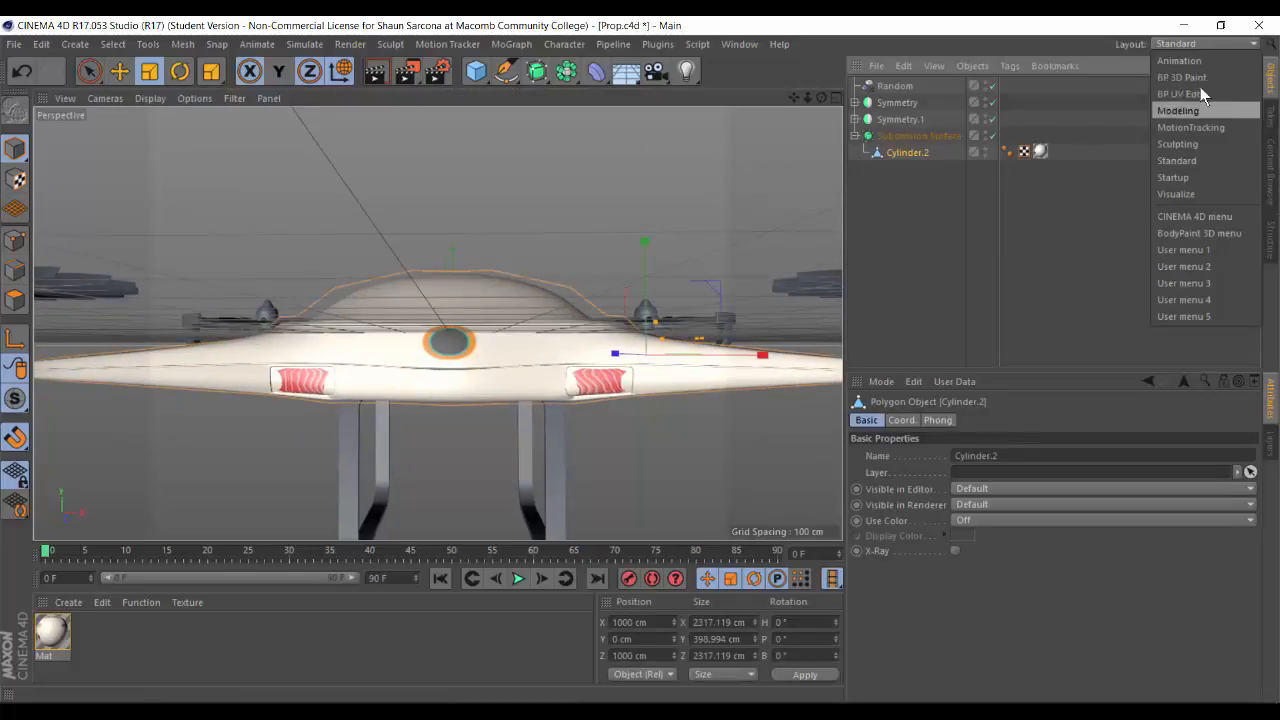
click(1200, 92)
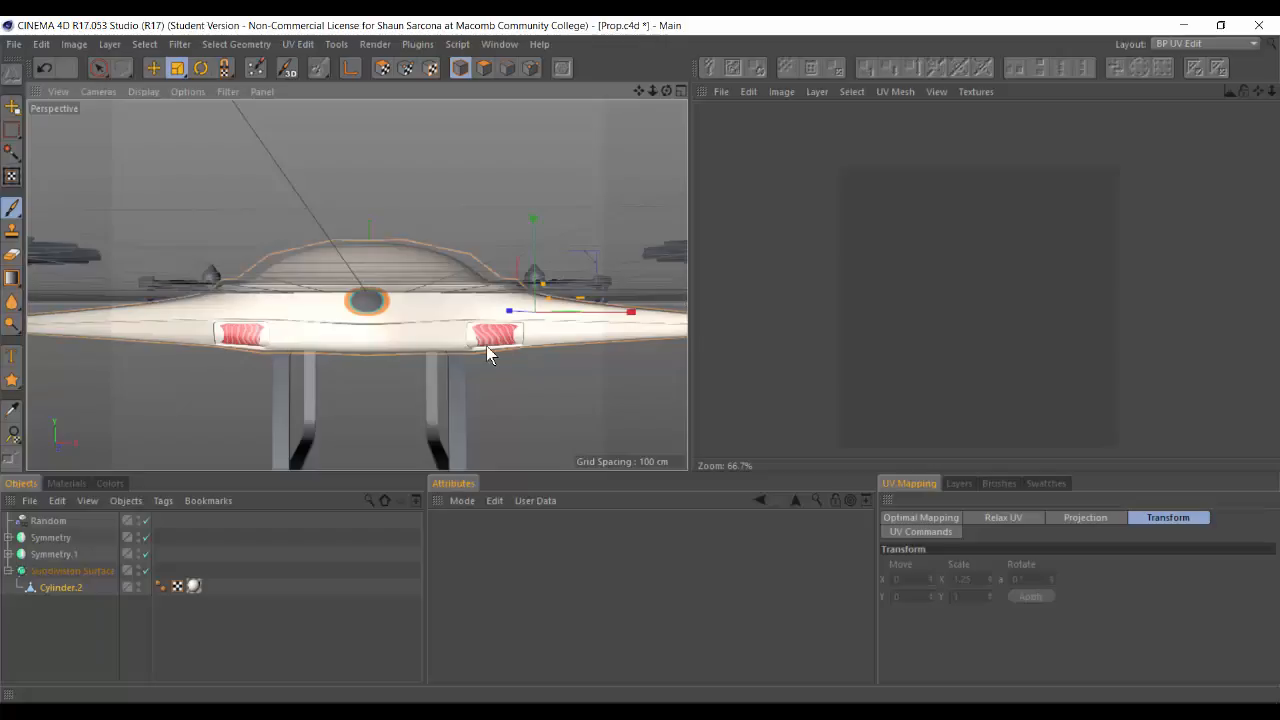
click(381, 68)
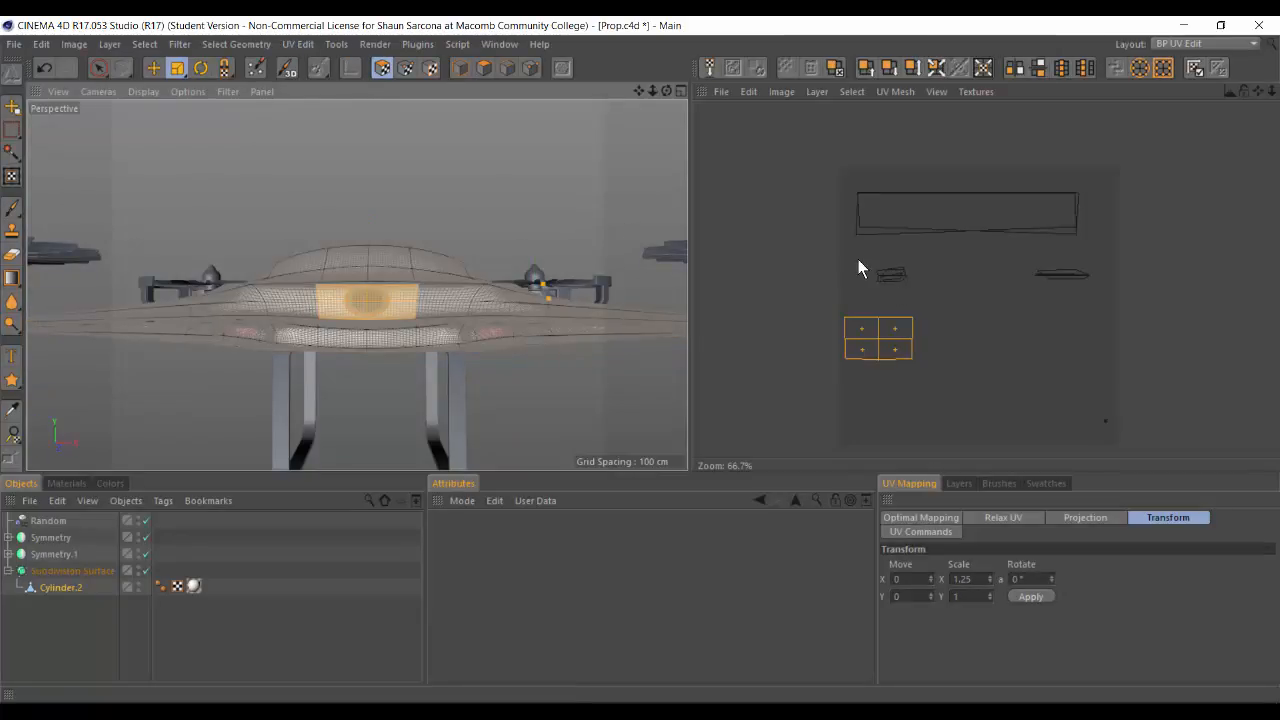
Step: Rectangle-select the small UV island of the green striped panel and frame that panel on the smoothed body
click(98, 67)
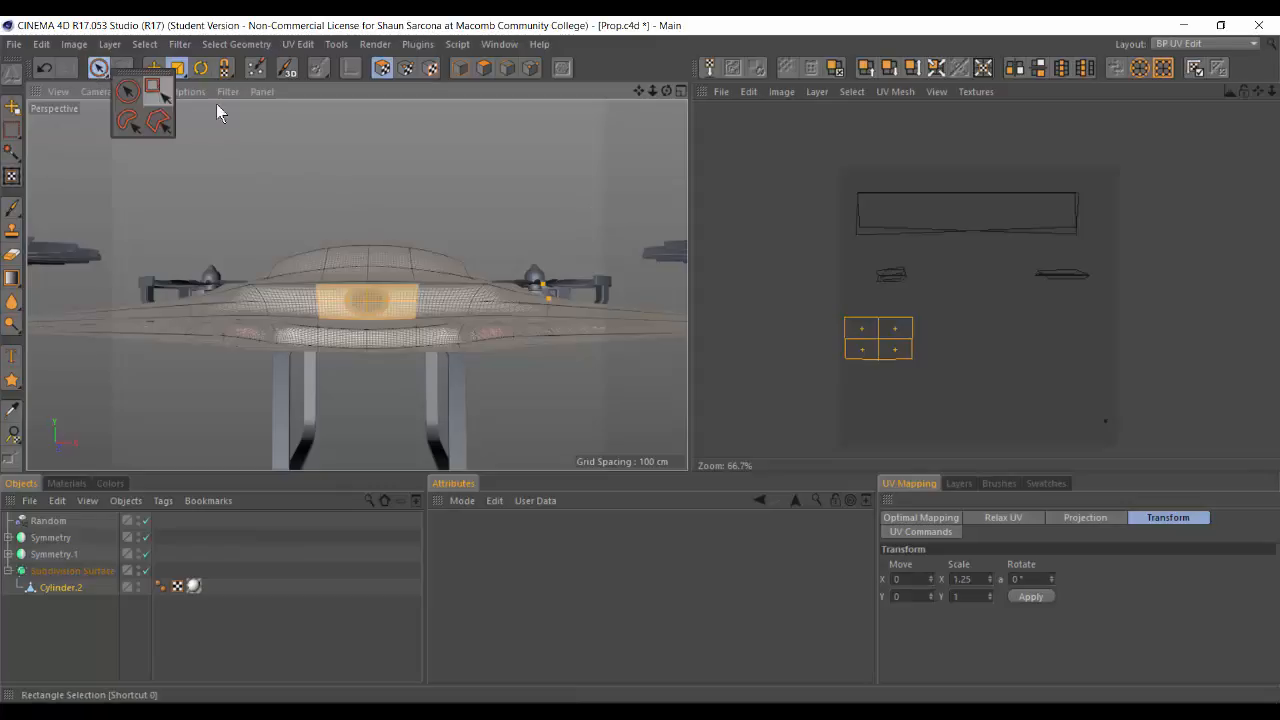
click(152, 88)
drag(864, 253, 960, 294)
alt+right_drag(486, 341, 538, 345)
alt+drag(509, 338, 537, 331)
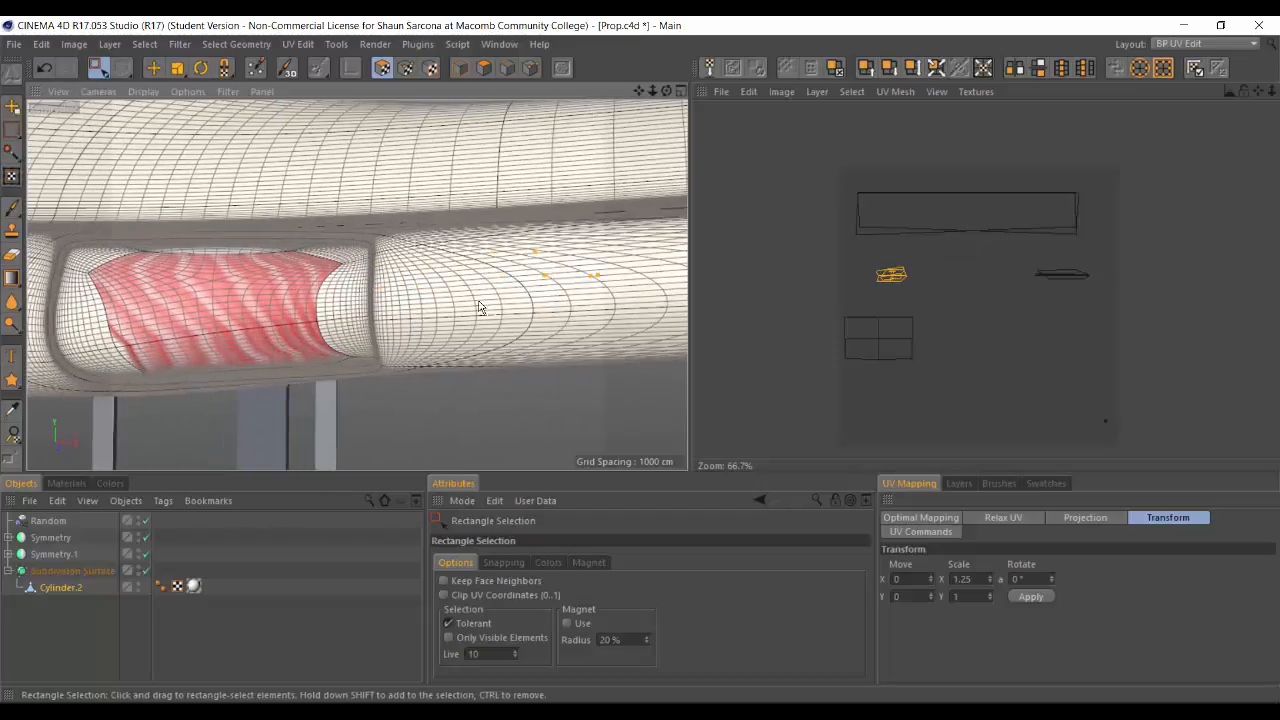
alt+right_drag(409, 306, 190, 312)
alt+drag(140, 318, 318, 289)
alt+right_drag(318, 289, 420, 300)
alt+drag(420, 300, 137, 220)
alt+right_drag(137, 220, 357, 286)
alt+drag(357, 286, 247, 300)
alt+right_drag(247, 300, 472, 290)
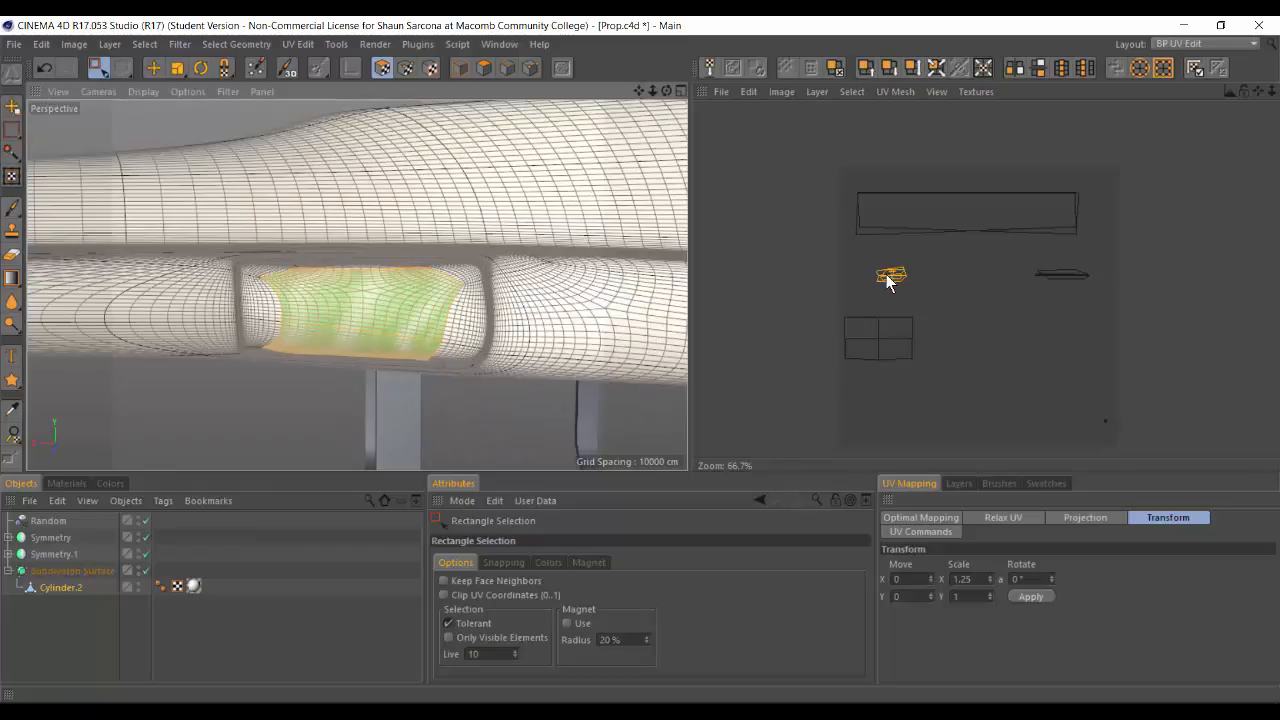
Step: Scale up the green panel's UVs slightly so the striped texture covers the panel more tightly
key(t)
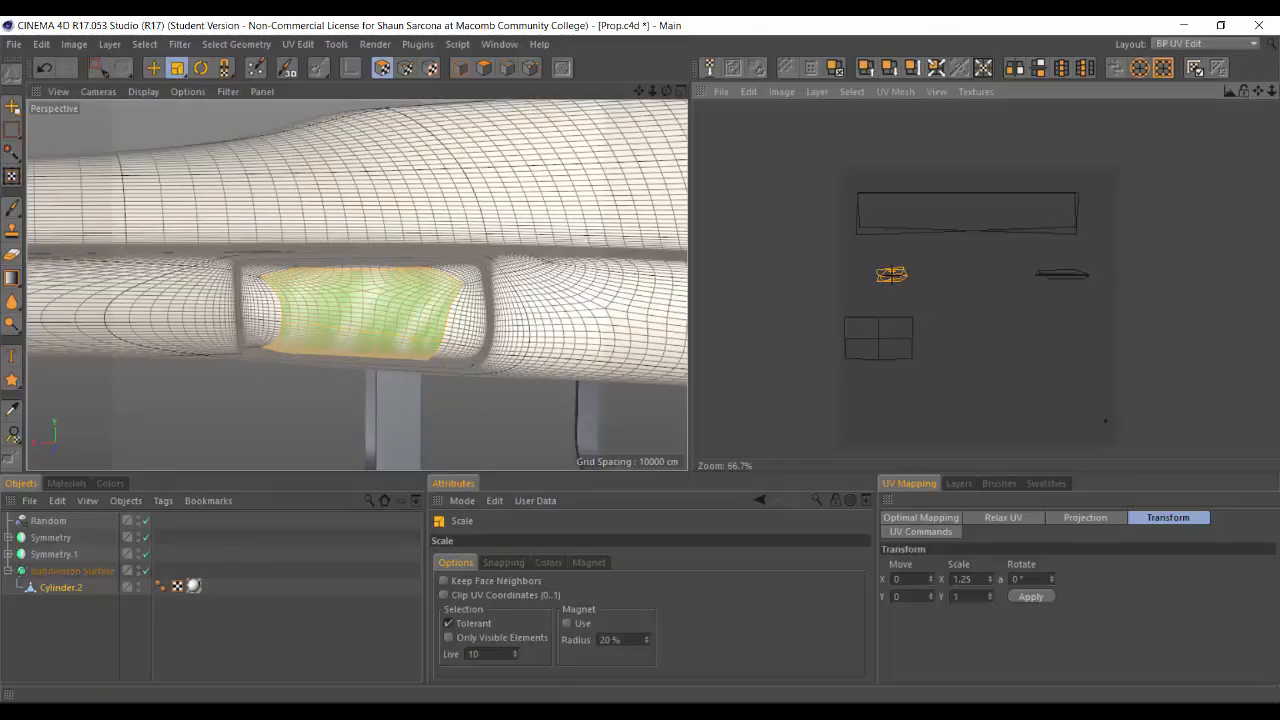
drag(893, 274, 915, 274)
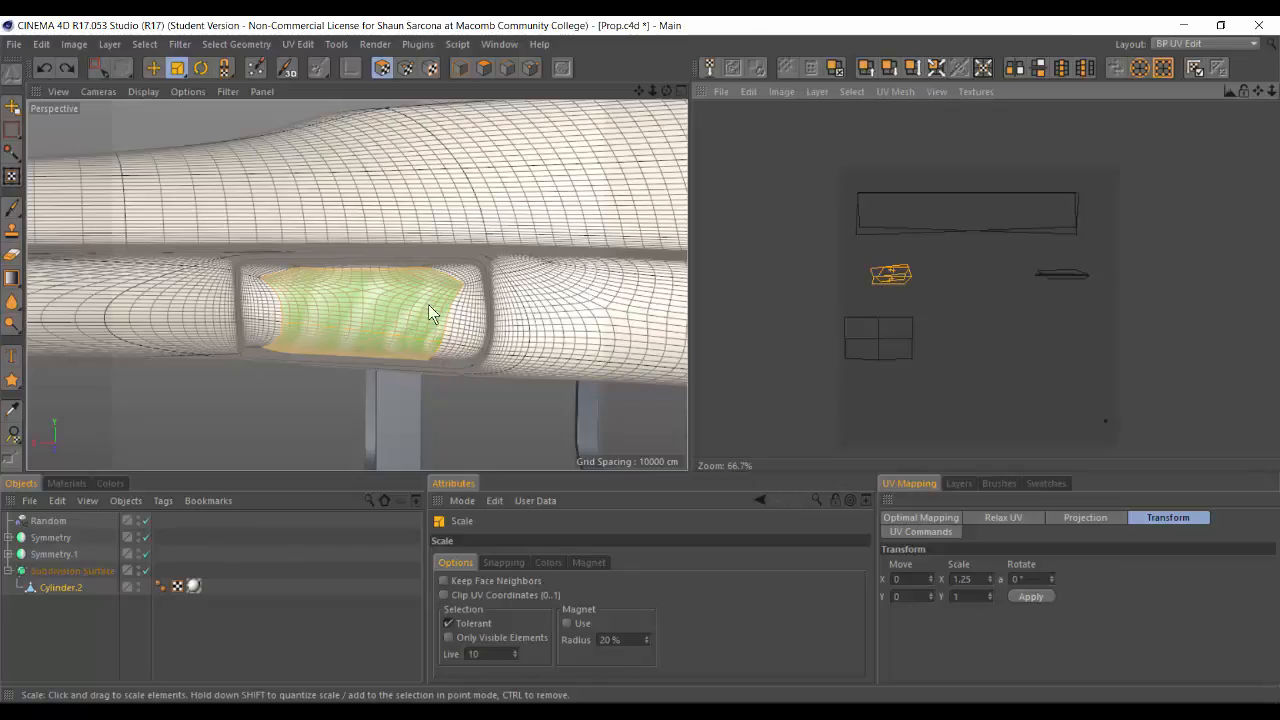
scroll(429, 305, up, 3)
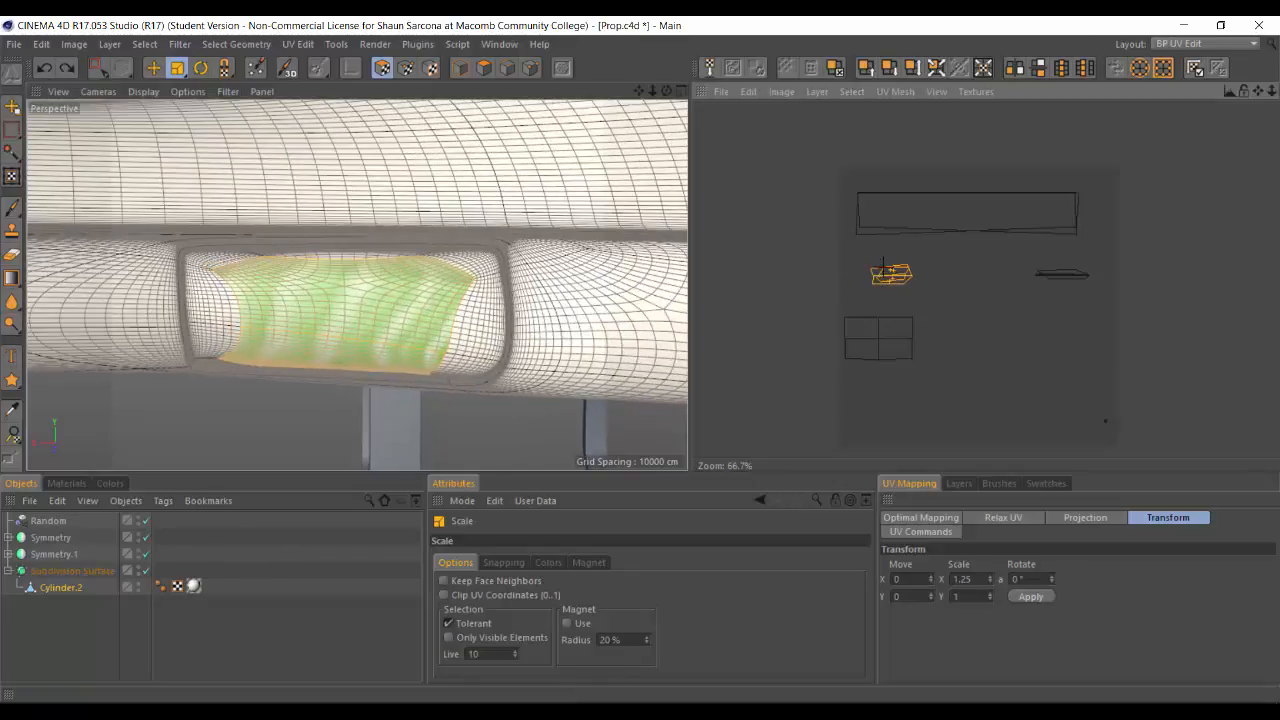
drag(884, 268, 729, 283)
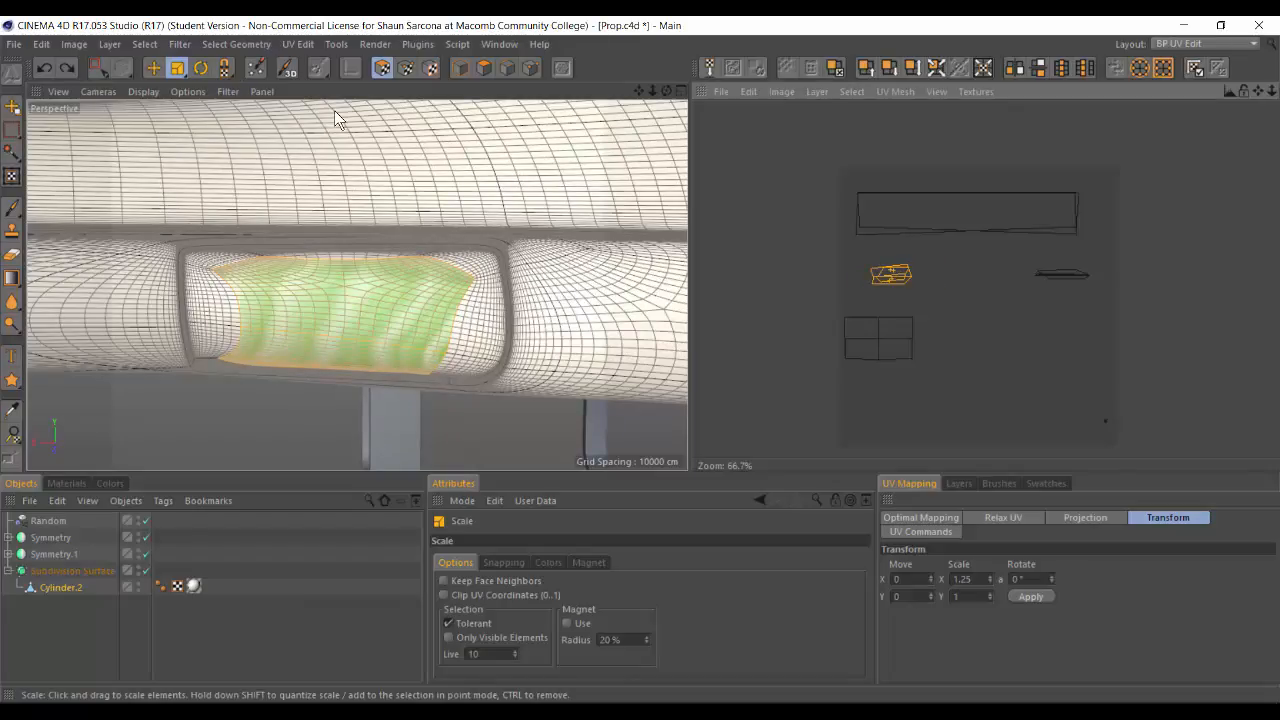
Step: Switch to the Standard layout and take Cylinder.2 out of the Subdivision Surface
click(1215, 43)
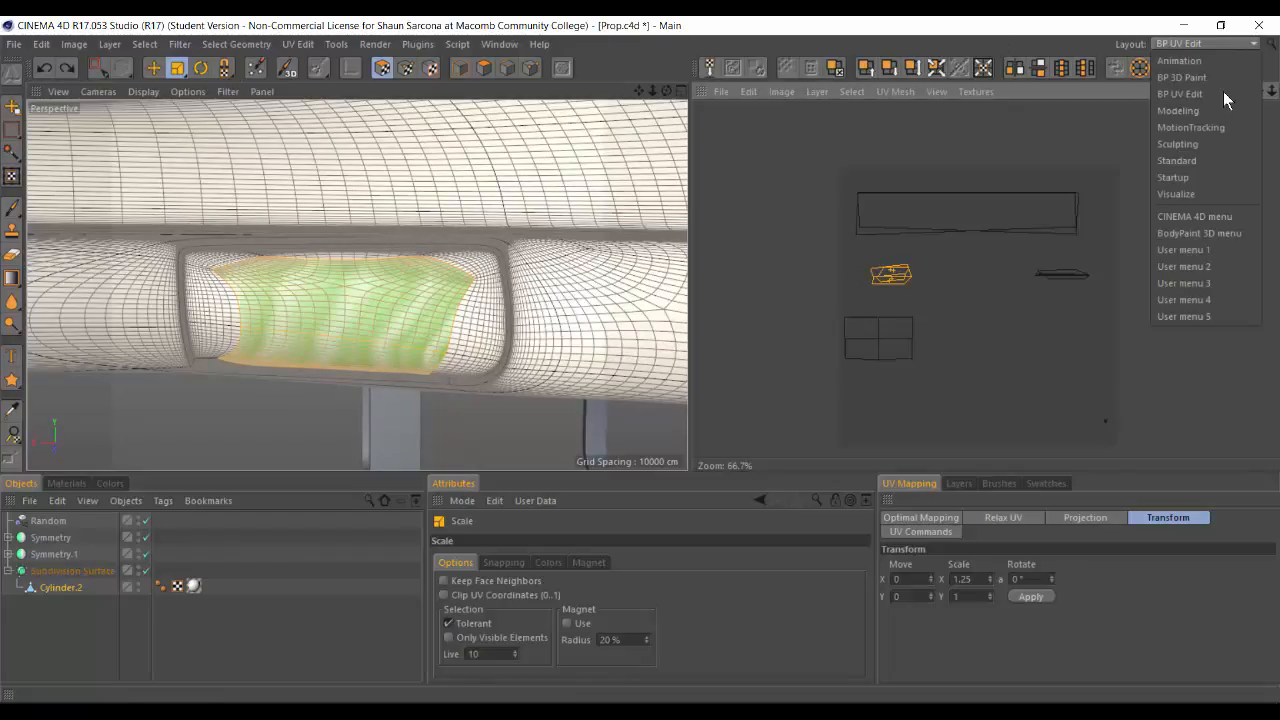
click(1227, 160)
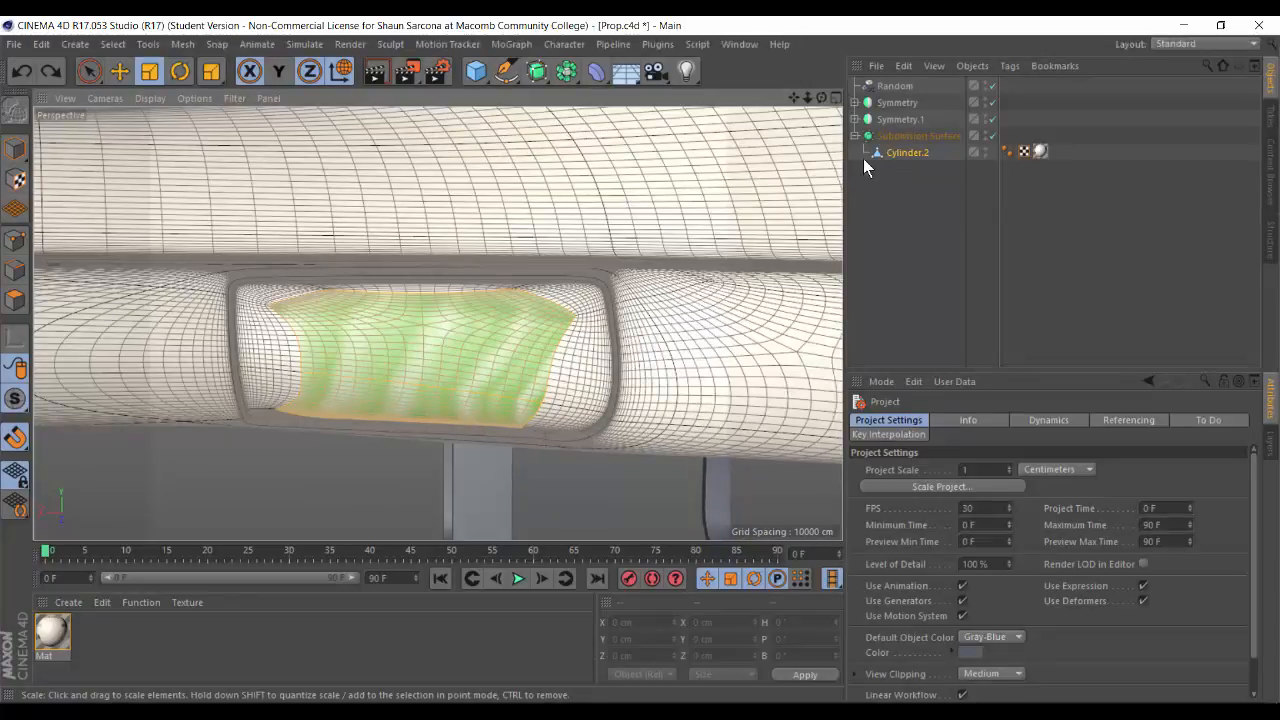
click(903, 151)
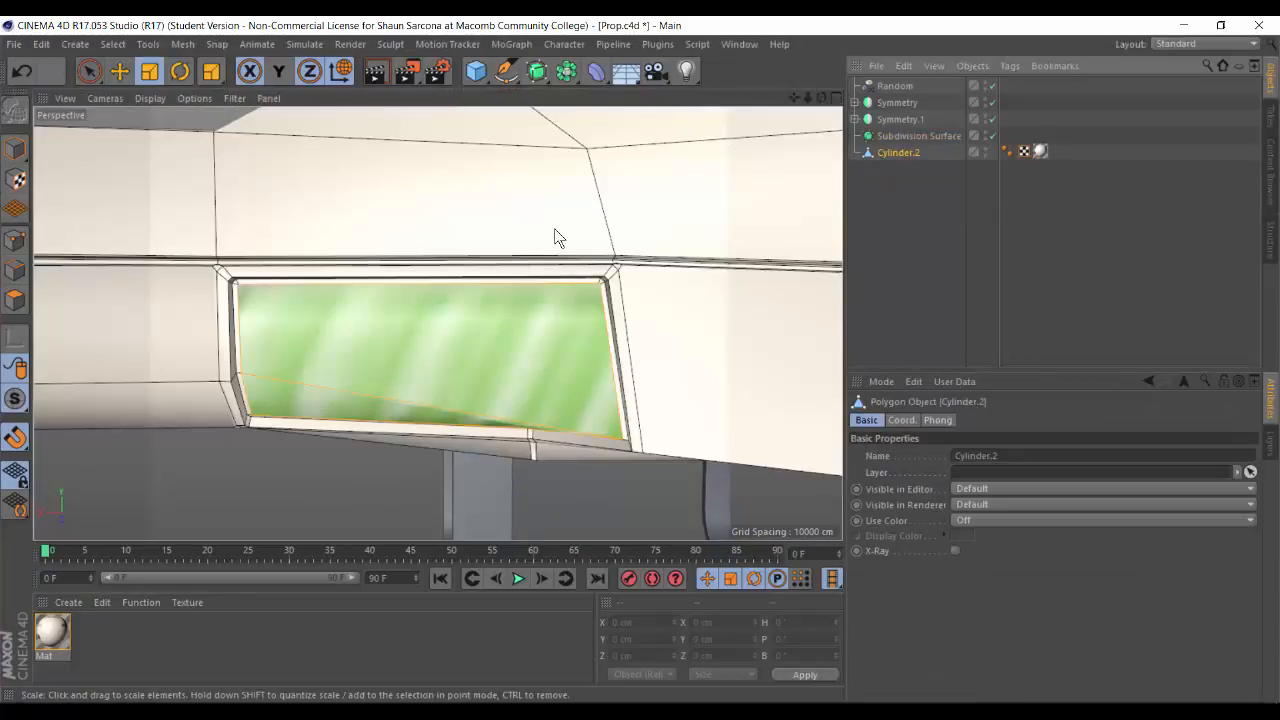
Step: Cut an extra edge loop around the green panel's frame on Cylinder.2 with the Knife in Loop mode
scroll(560, 230, up, 3)
alt+middle_drag(564, 224, 562, 235)
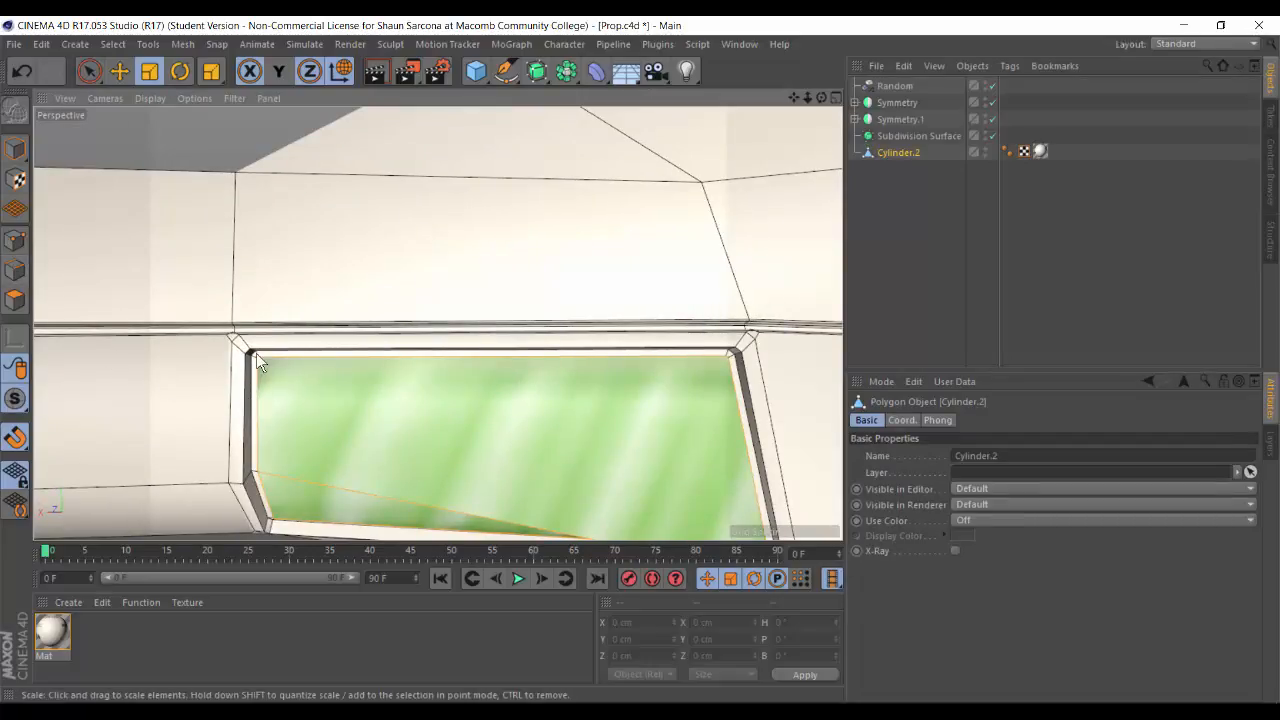
key(k)
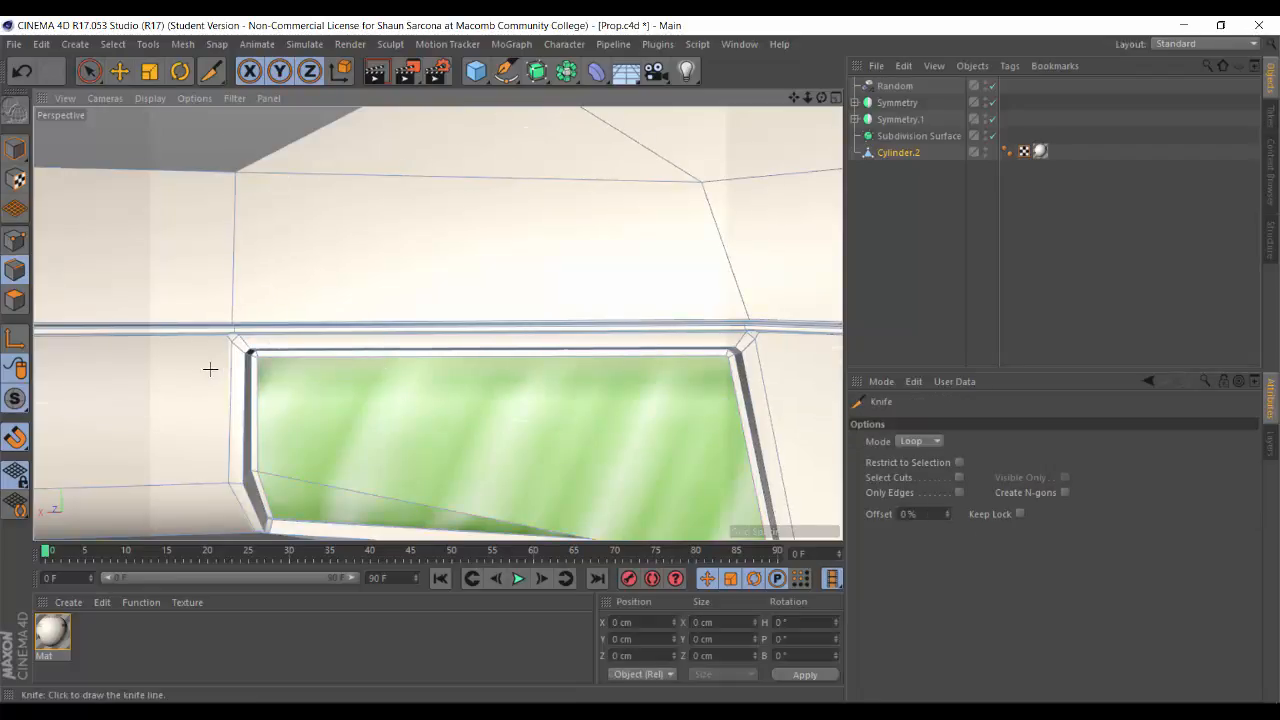
scroll(347, 368, down, 2)
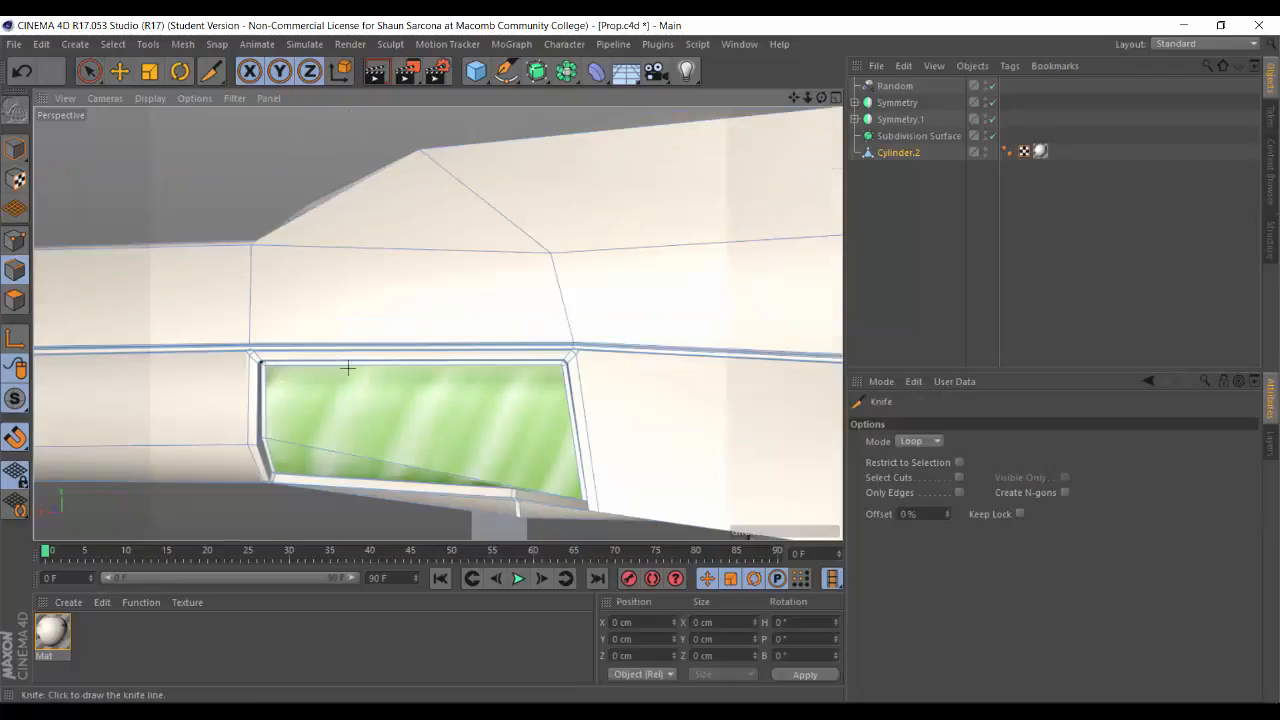
click(906, 154)
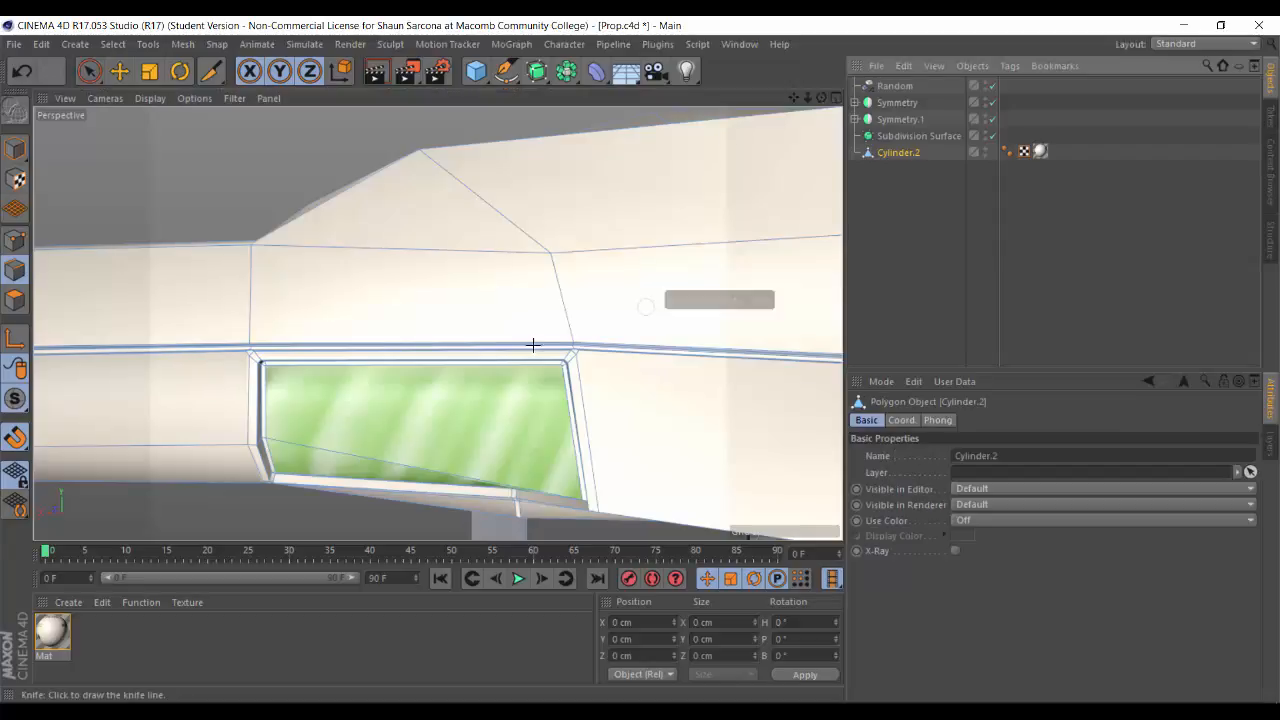
alt+middle_drag(414, 294, 423, 284)
alt+middle_drag(411, 234, 419, 223)
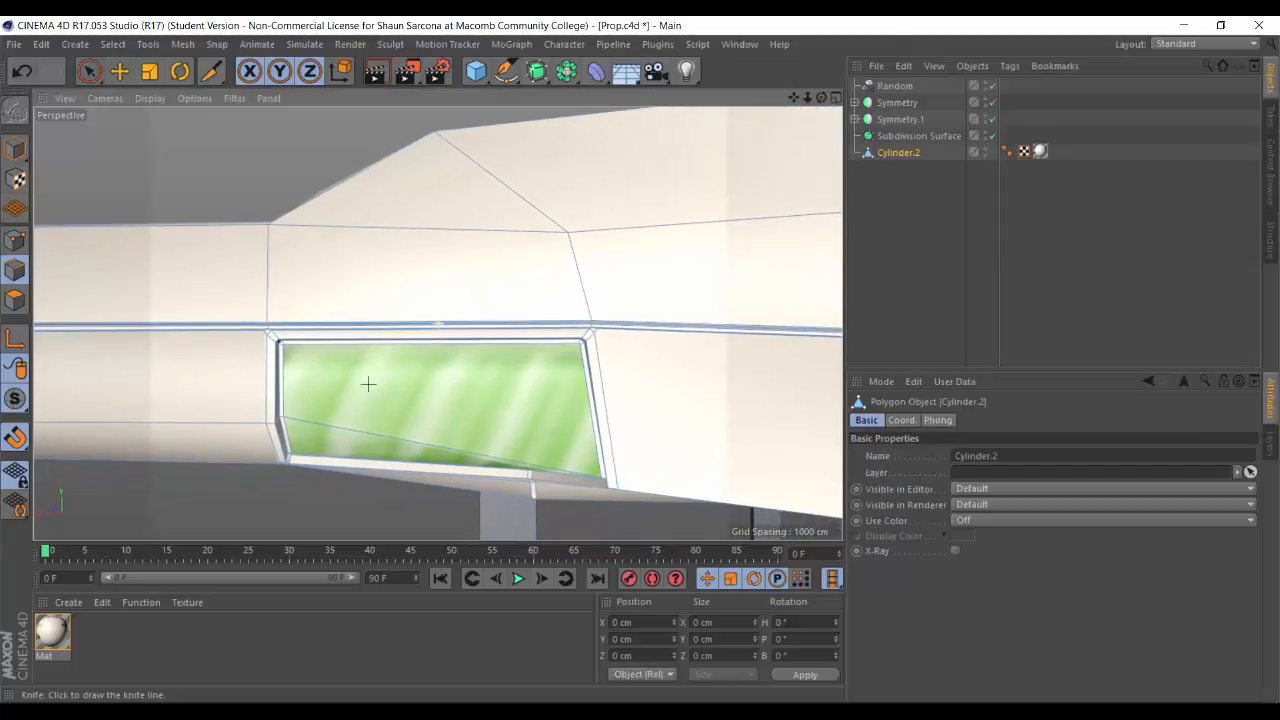
scroll(375, 385, up, 4)
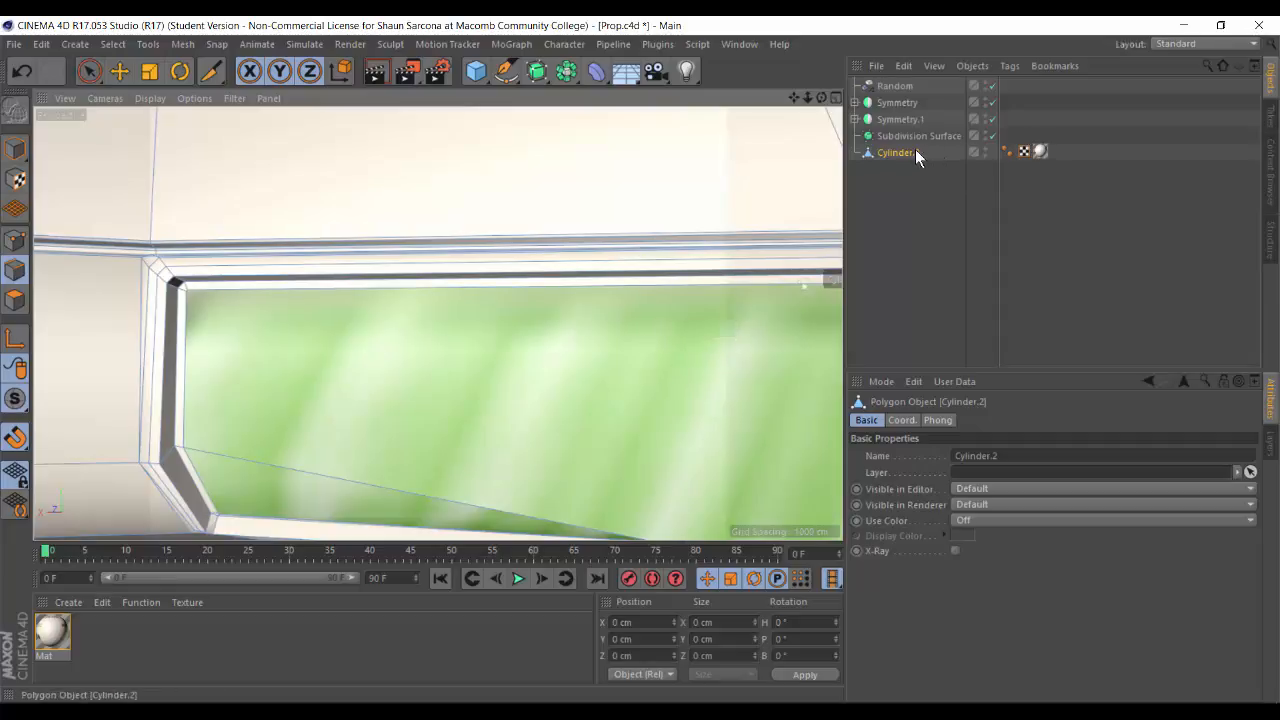
Step: Nest Cylinder.2 under the Subdivision Surface again and turn its smoothing off
drag(915, 150, 918, 136)
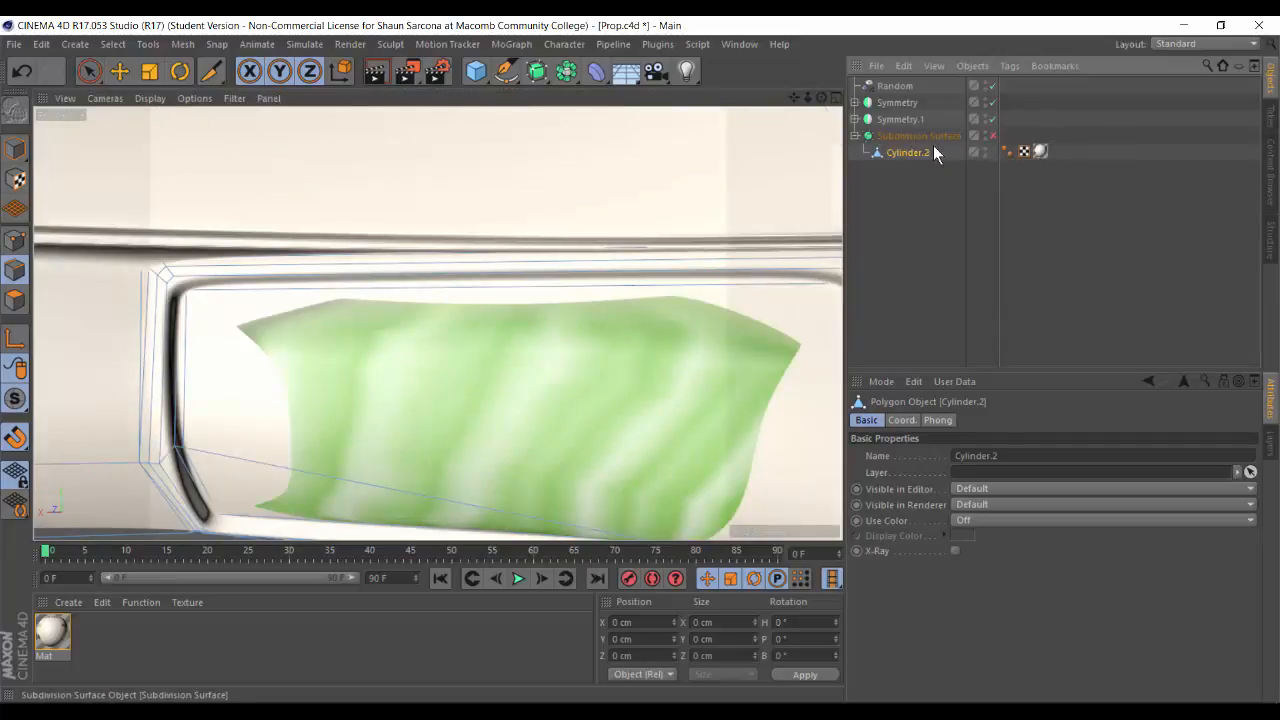
scroll(609, 227, down, 6)
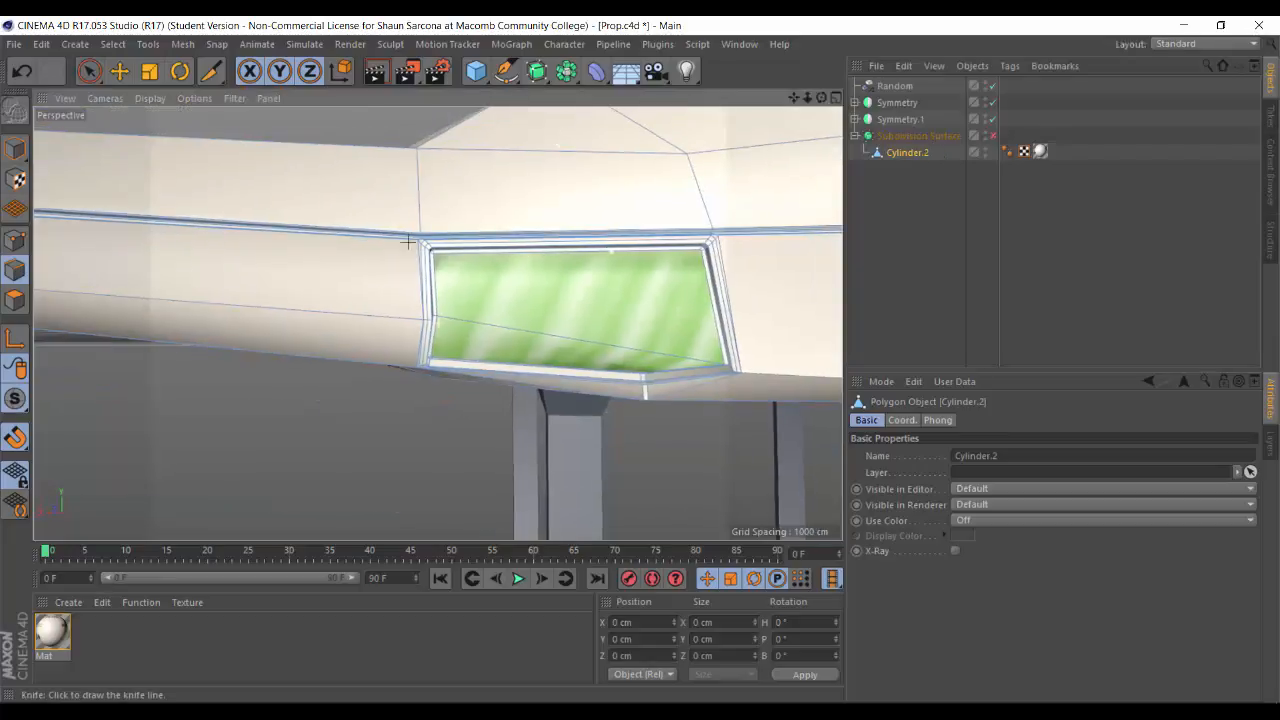
alt+drag(408, 242, 388, 240)
alt+drag(631, 269, 619, 270)
alt+drag(635, 359, 602, 322)
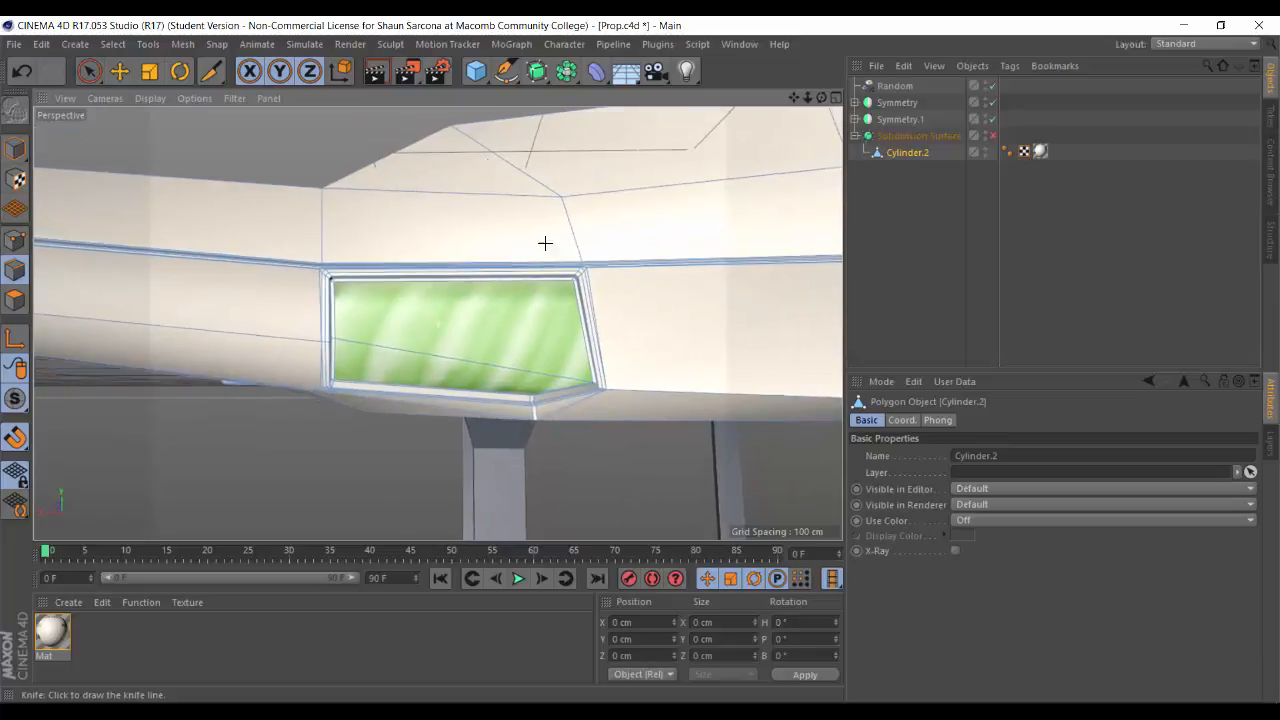
Step: Compare the green panel's frame corners with and without smoothing, leaving the Subdivision Surface off and Cylinder.2 selected
scroll(594, 292, up, 5)
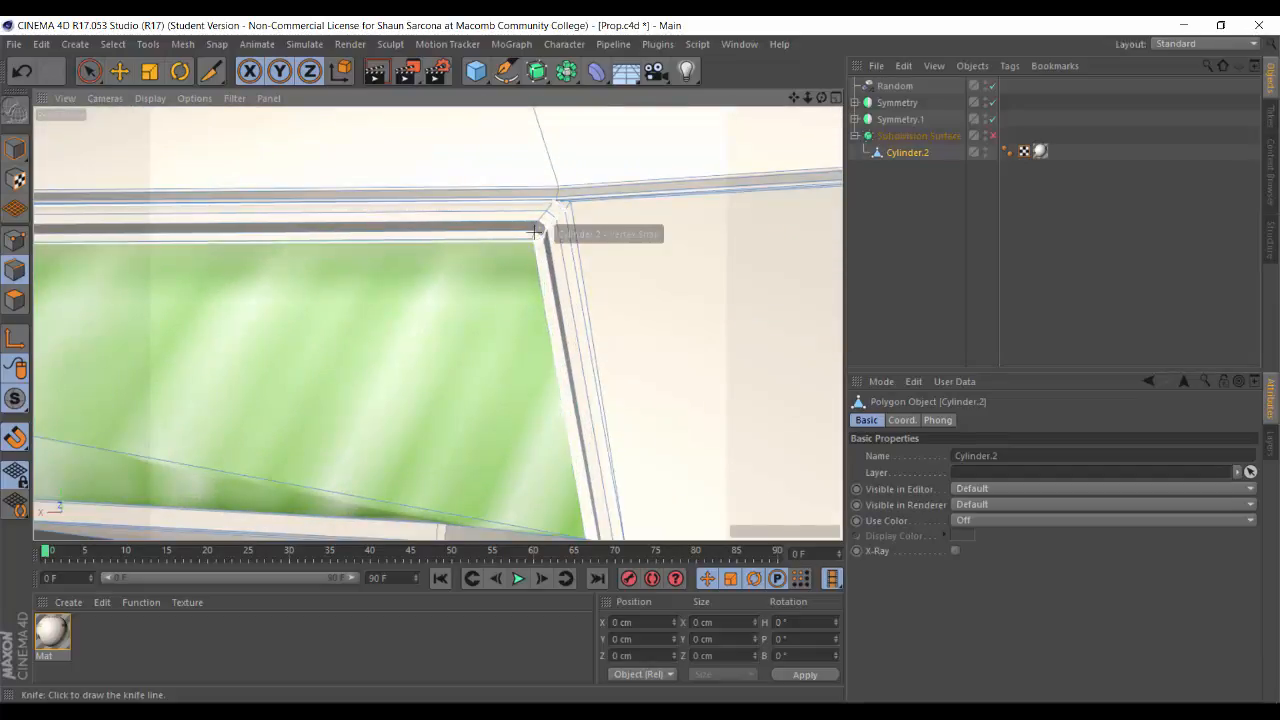
scroll(534, 229, up, 5)
scroll(536, 227, down, 4)
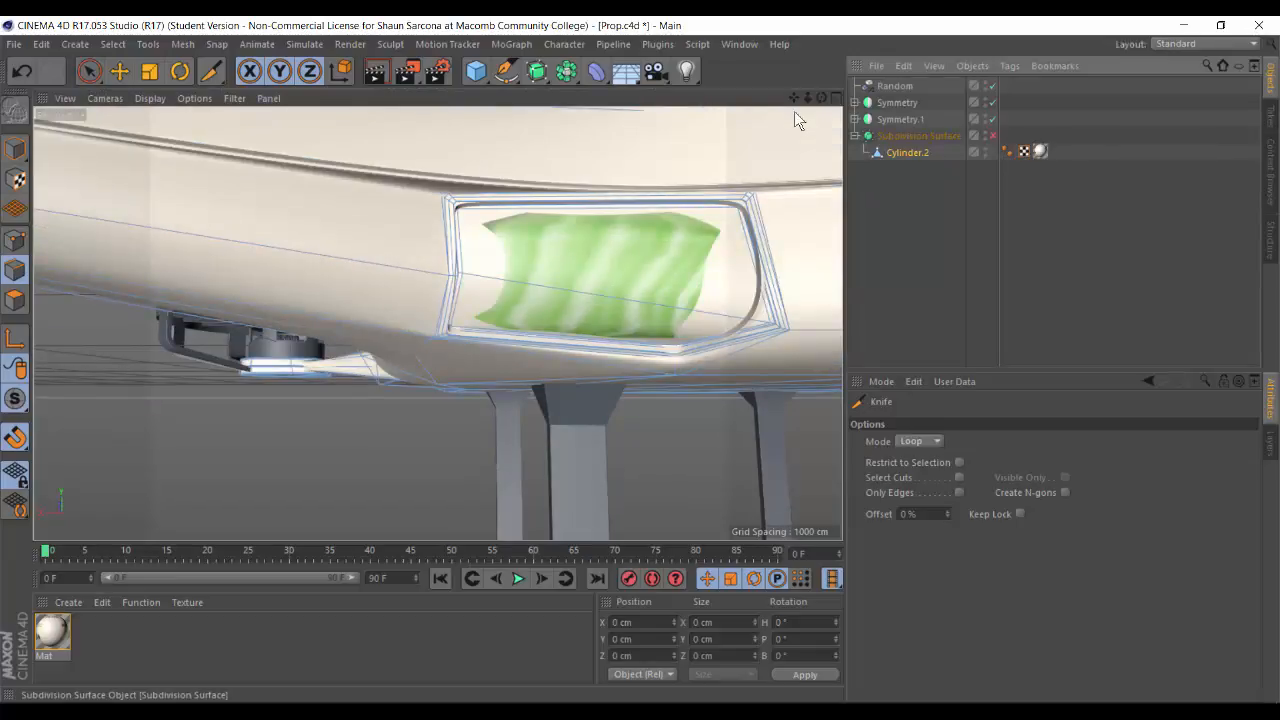
click(991, 135)
click(946, 137)
click(905, 153)
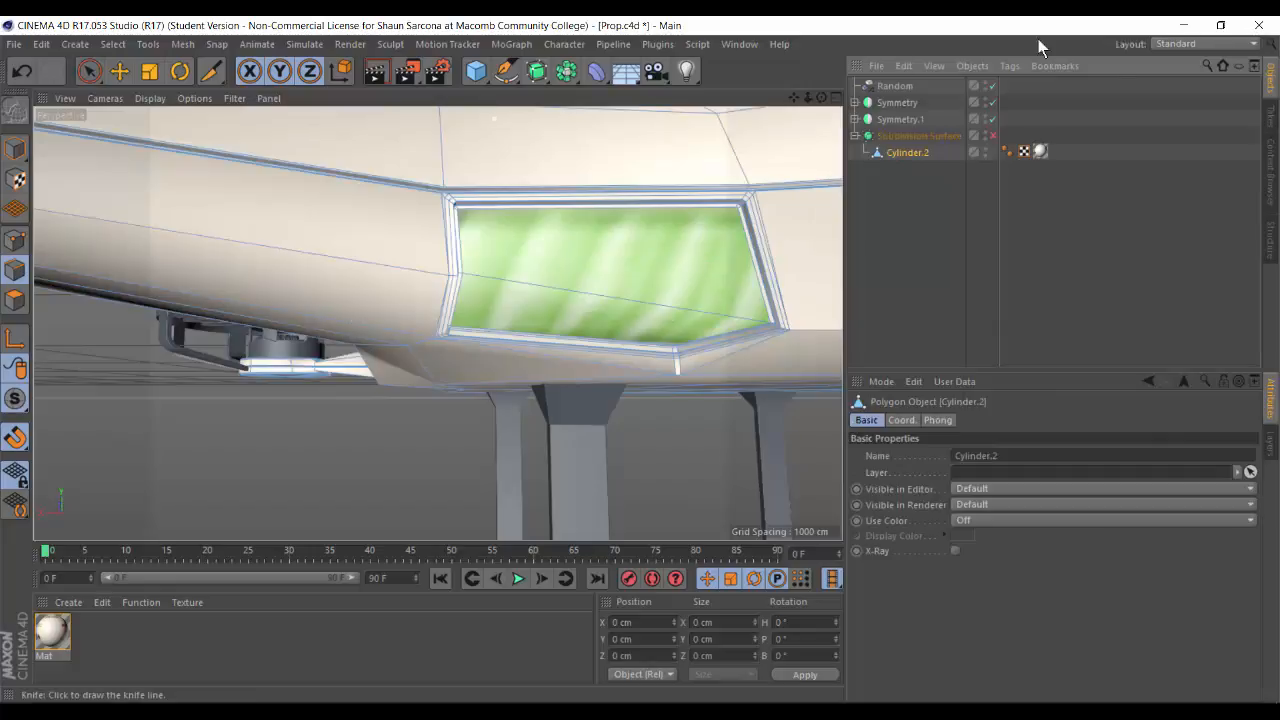
Step: Switch to the BP UV Edit layout and select both green panel faces of Cylinder.2 as UV polygons
click(1218, 43)
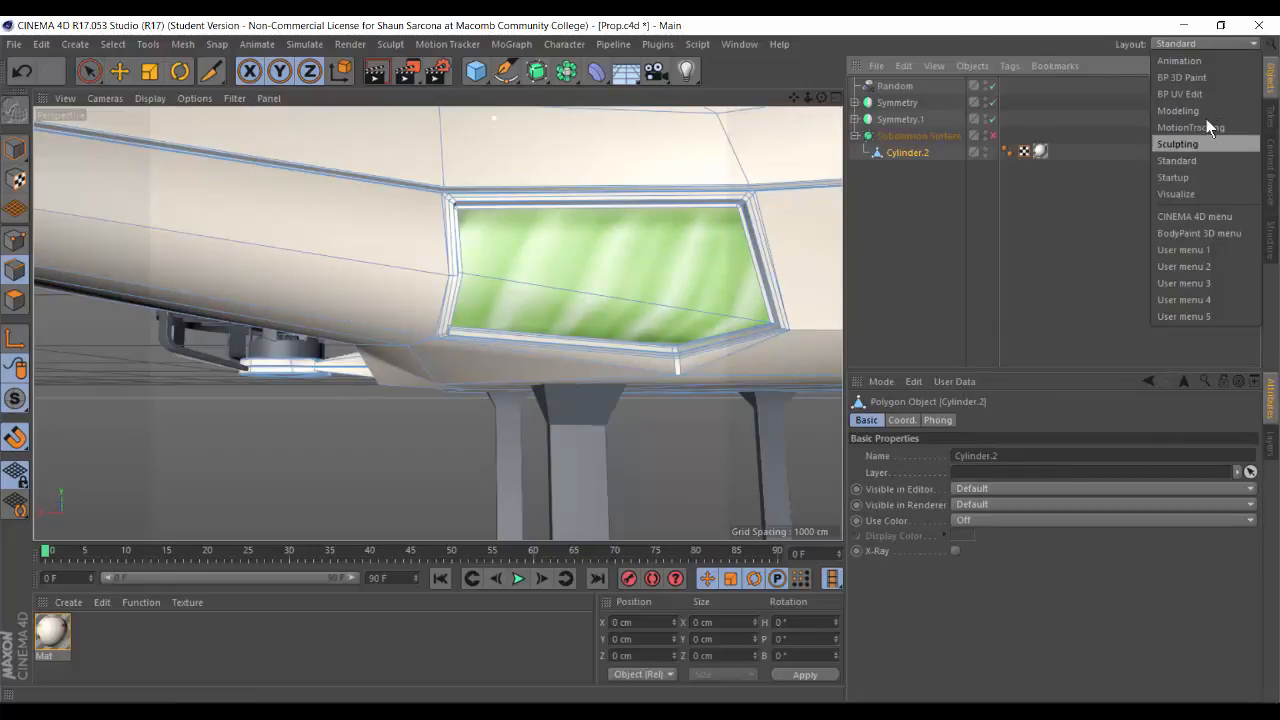
click(1205, 94)
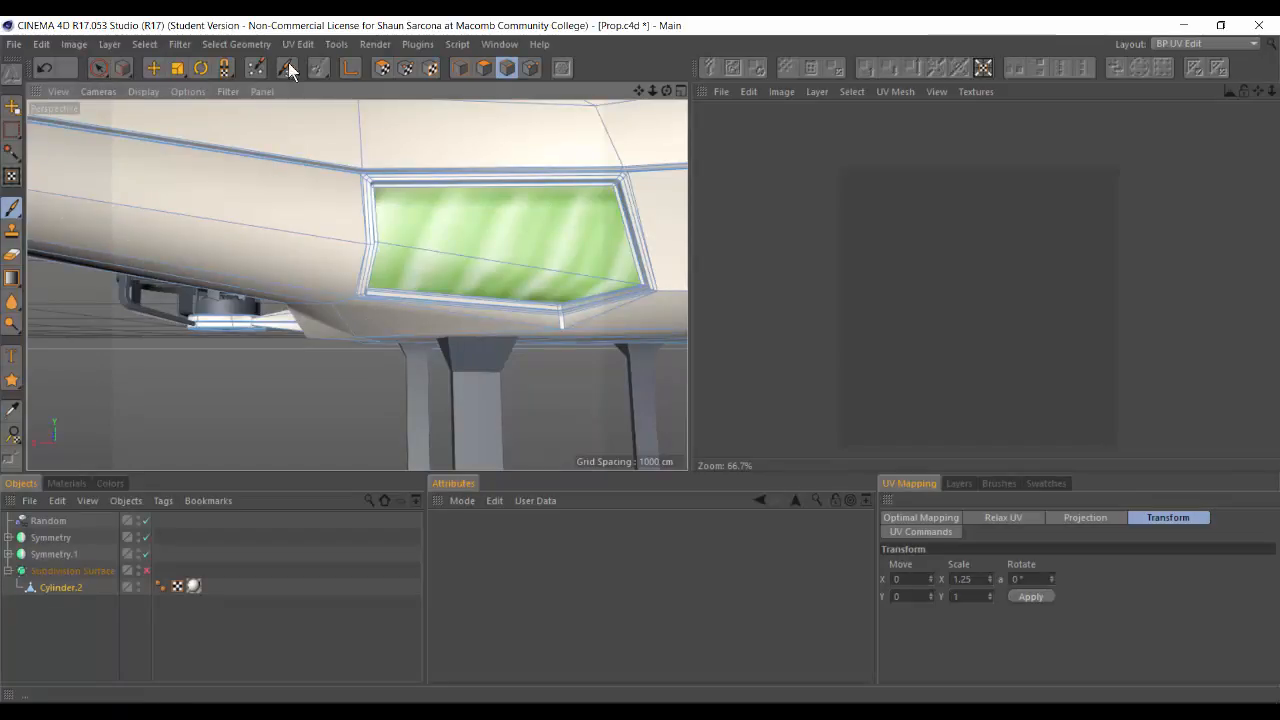
click(374, 67)
alt+drag(424, 202, 470, 190)
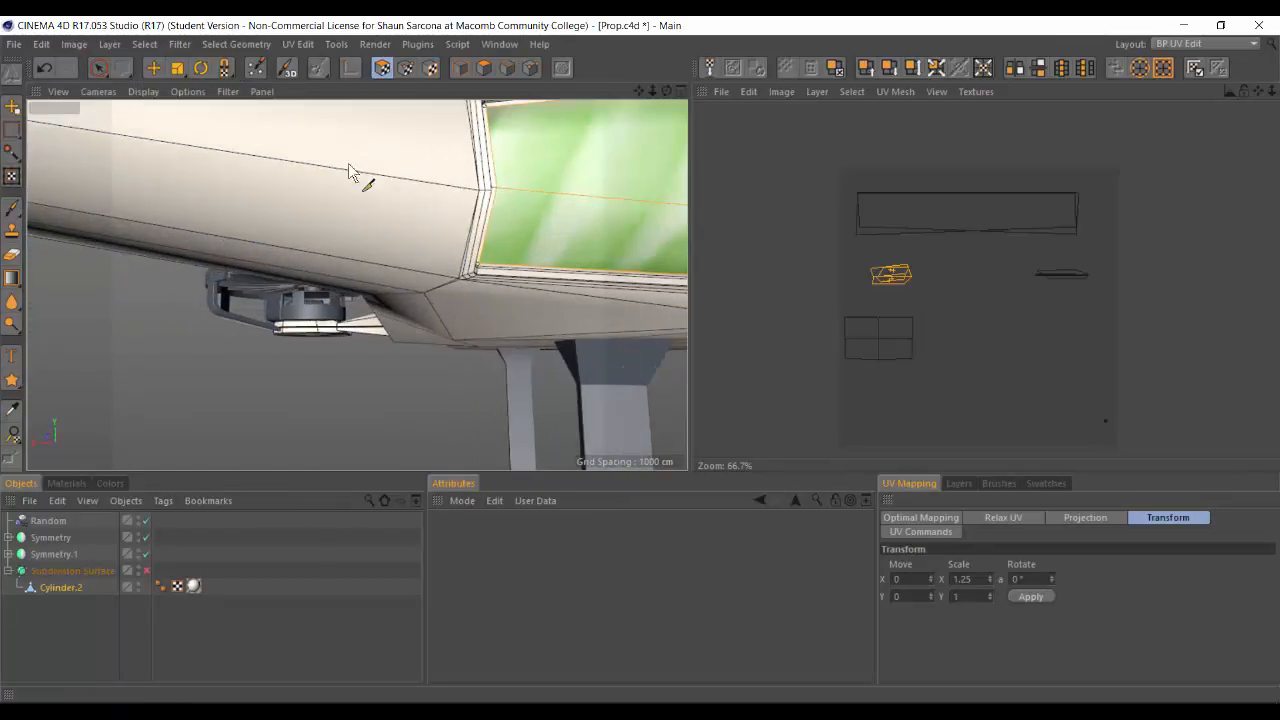
key(e)
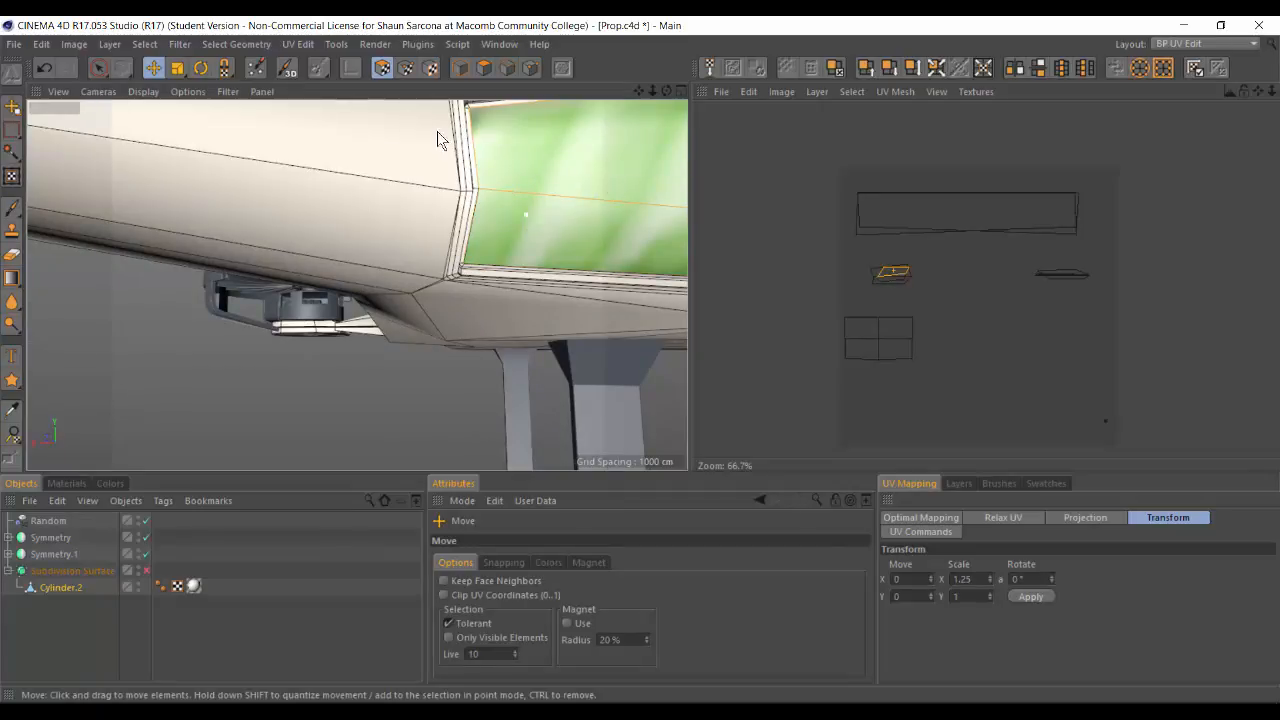
shift+click(535, 218)
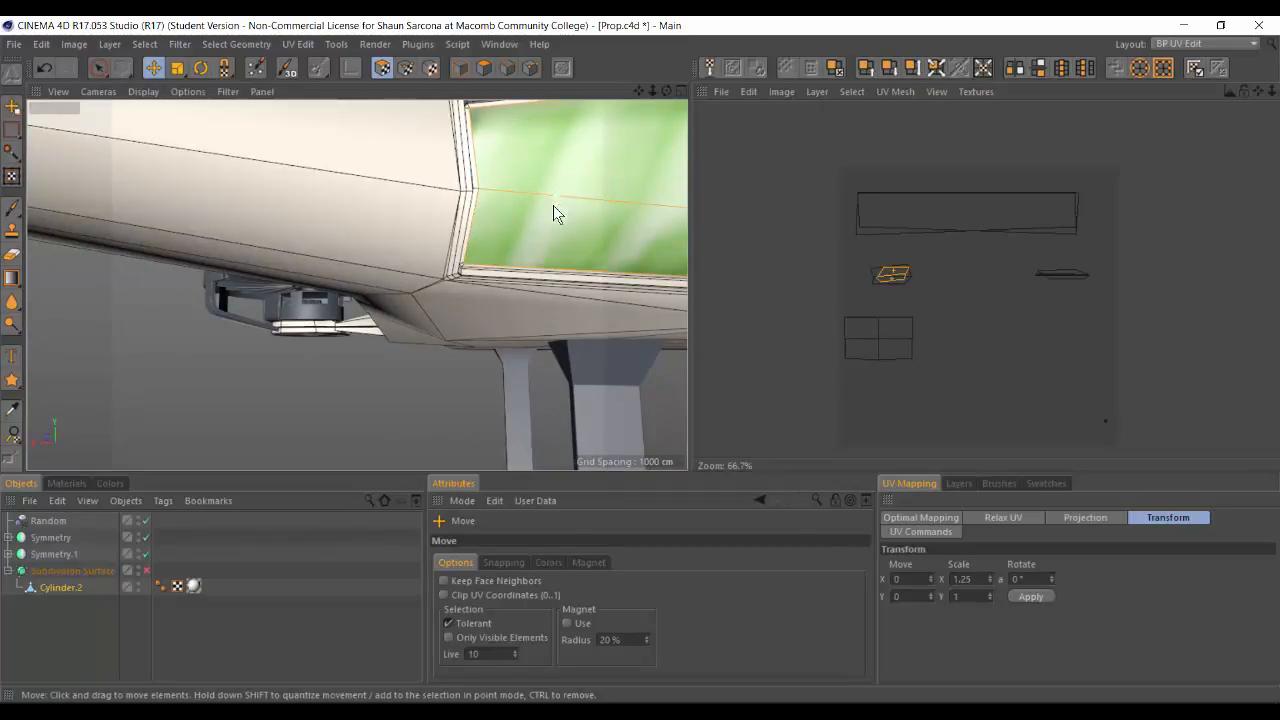
alt+drag(553, 205, 414, 226)
key(o)
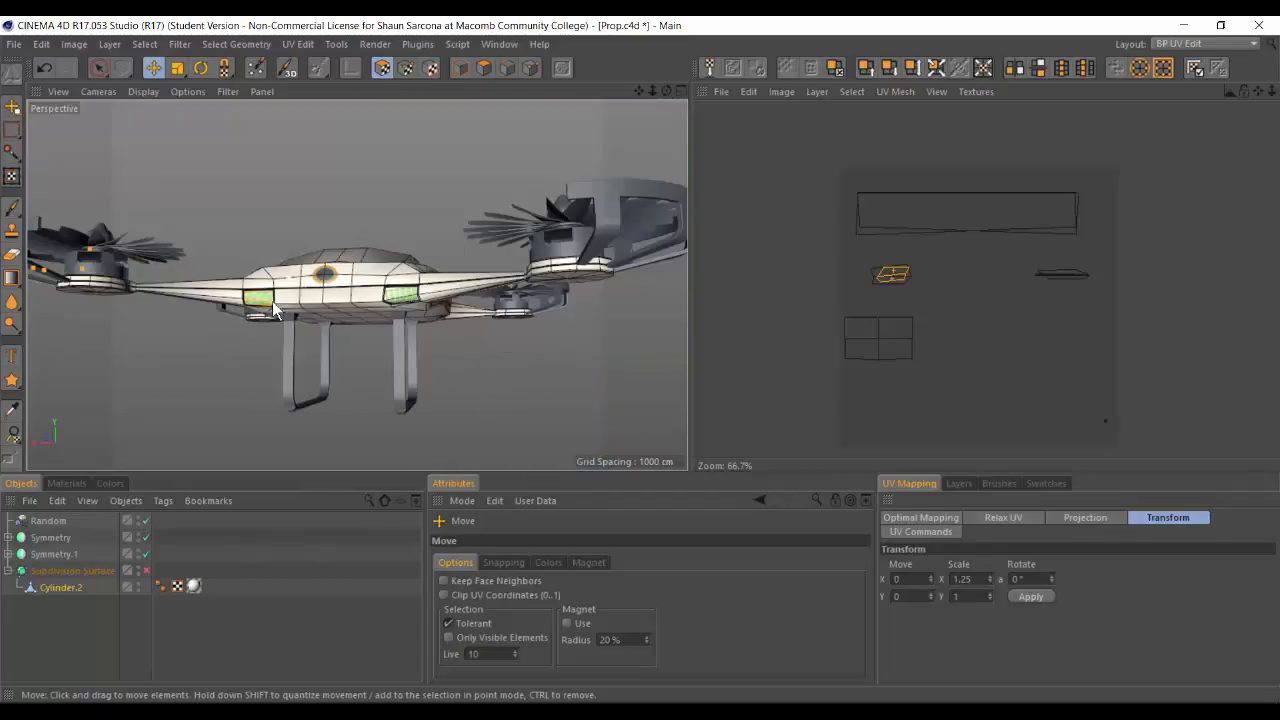
Step: Try to select the green panel's faces together with their thin inner border strips using Live Selection
scroll(250, 332, up, 10)
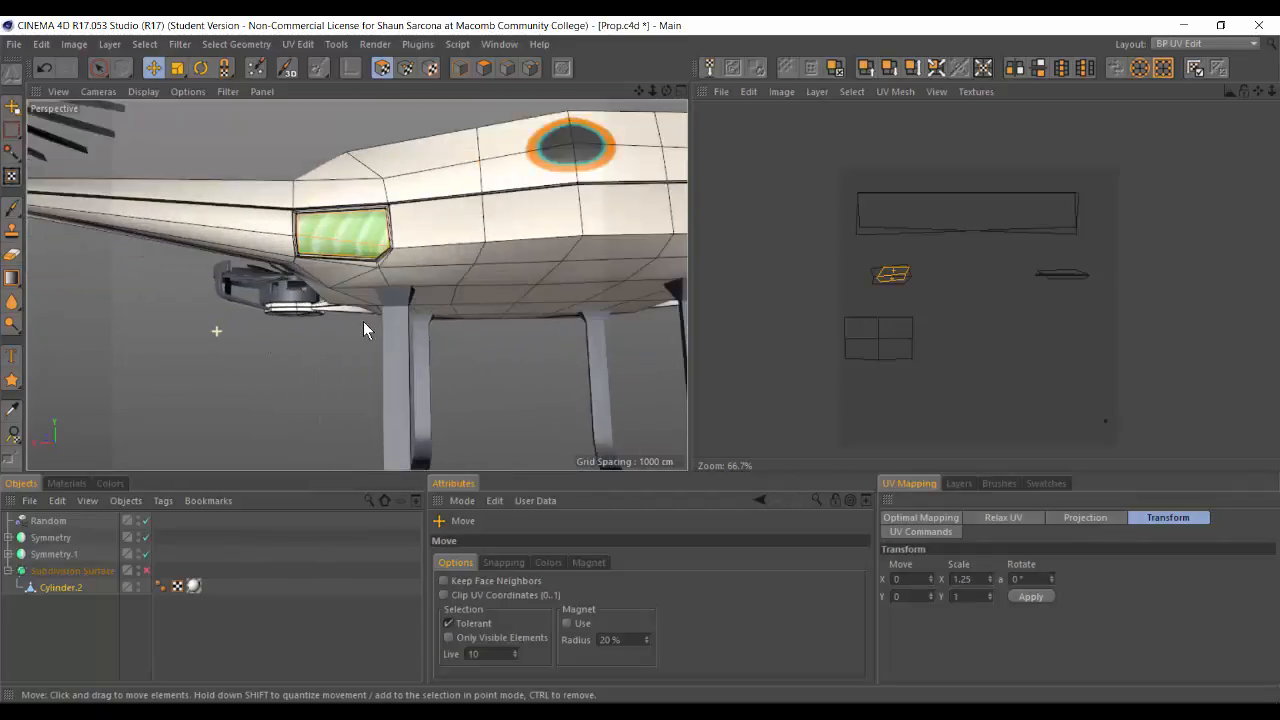
alt+drag(297, 305, 361, 330)
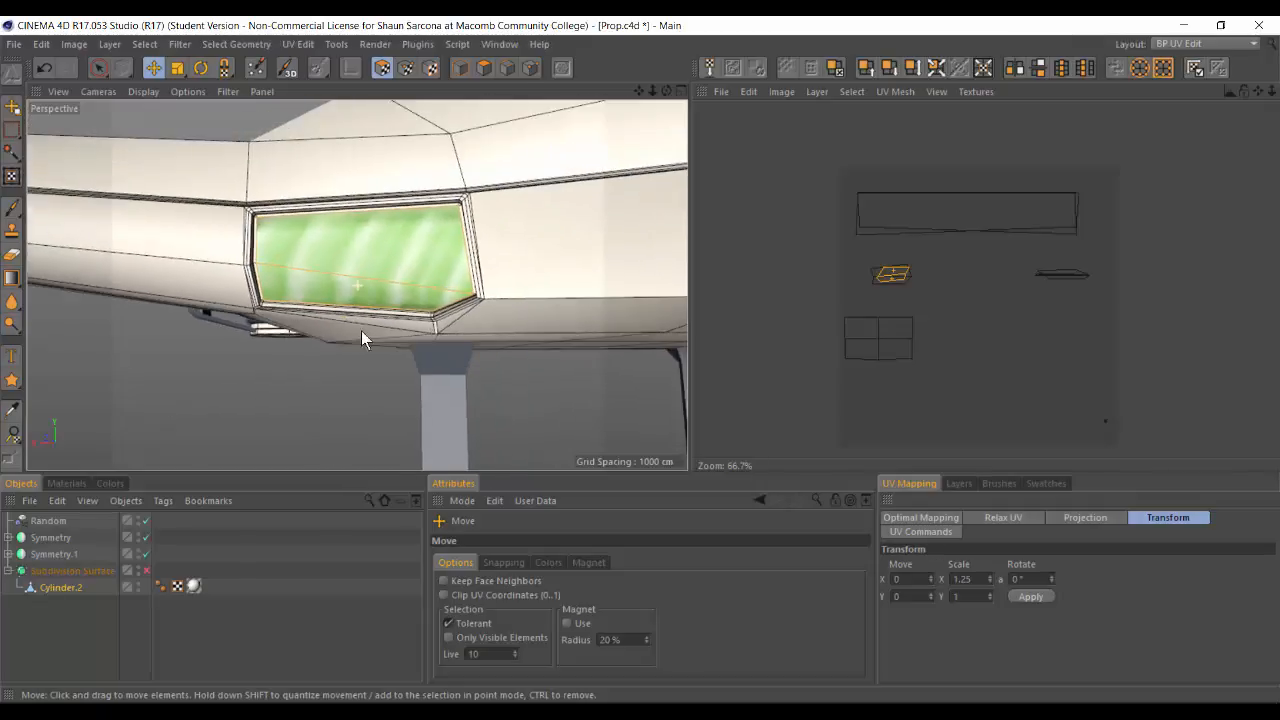
scroll(380, 319, up, 3)
scroll(338, 340, up, 2)
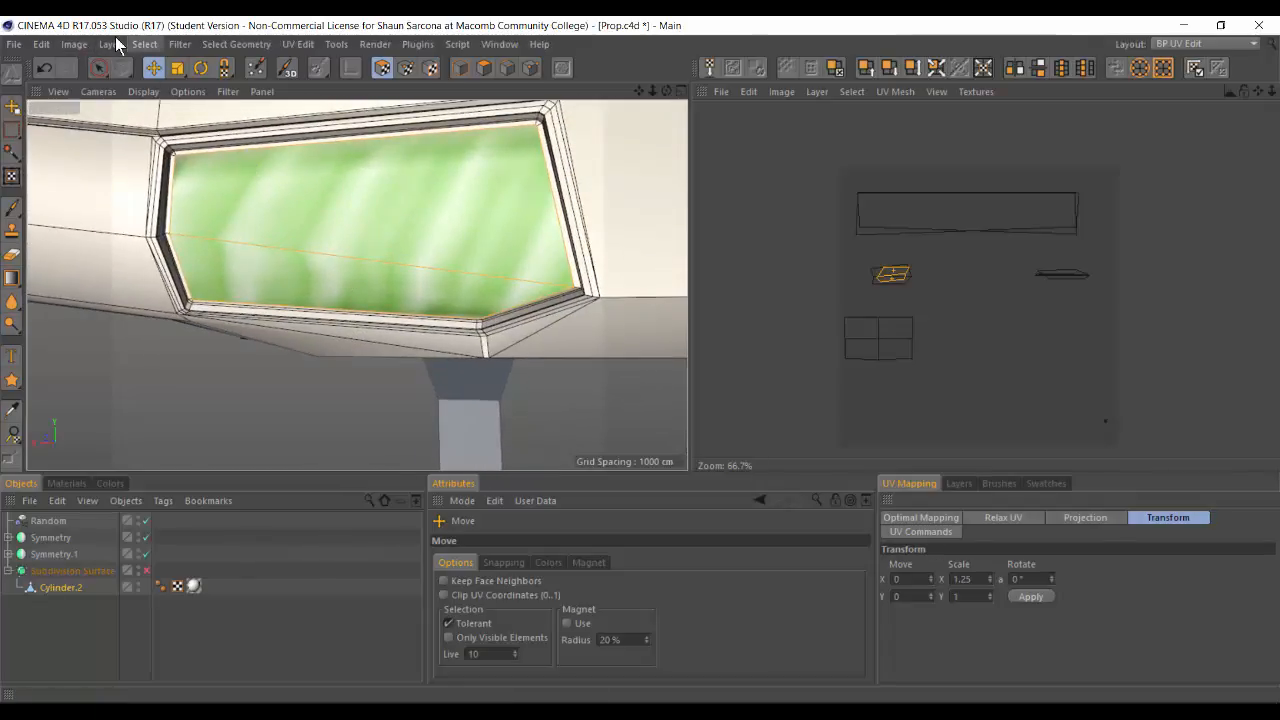
click(144, 44)
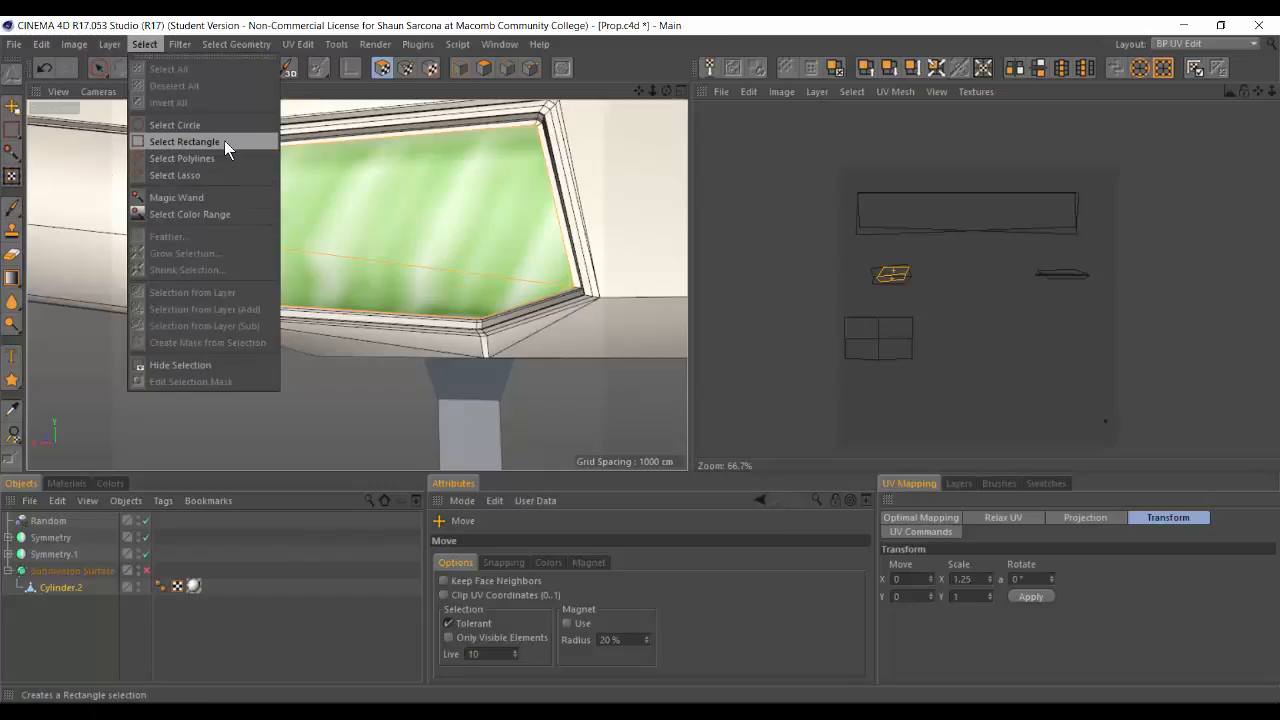
key(Escape)
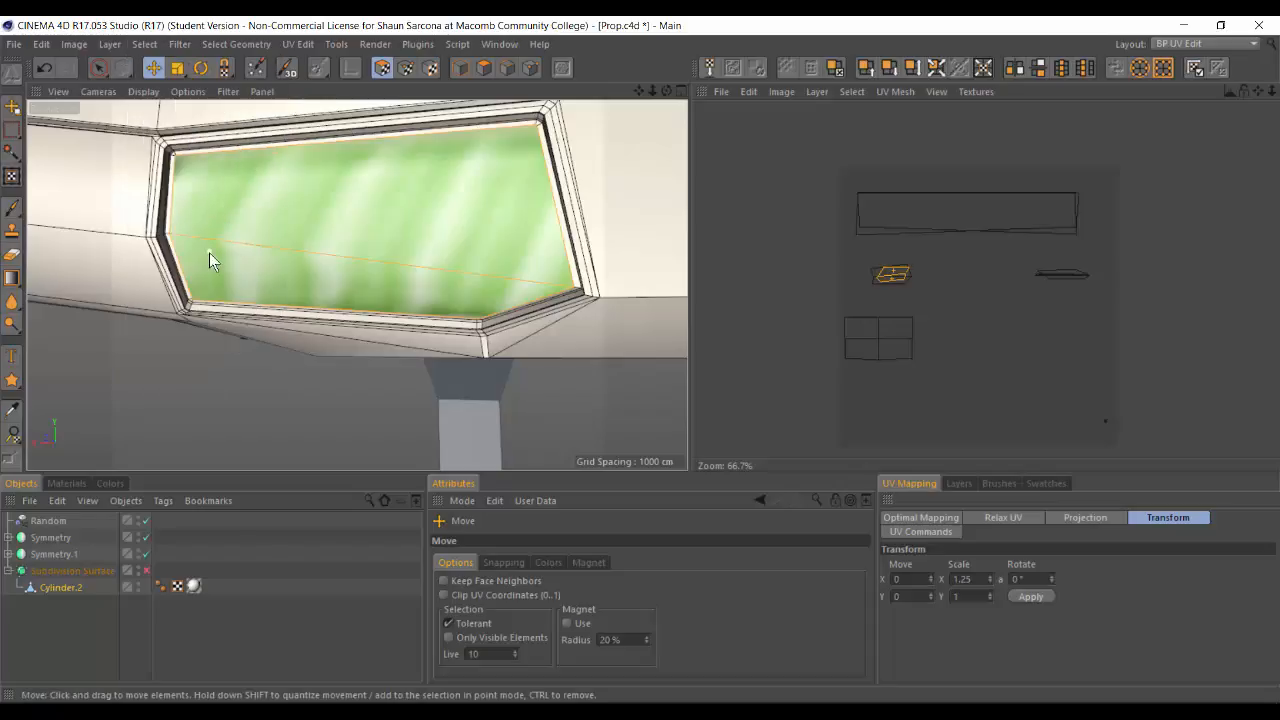
click(209, 252)
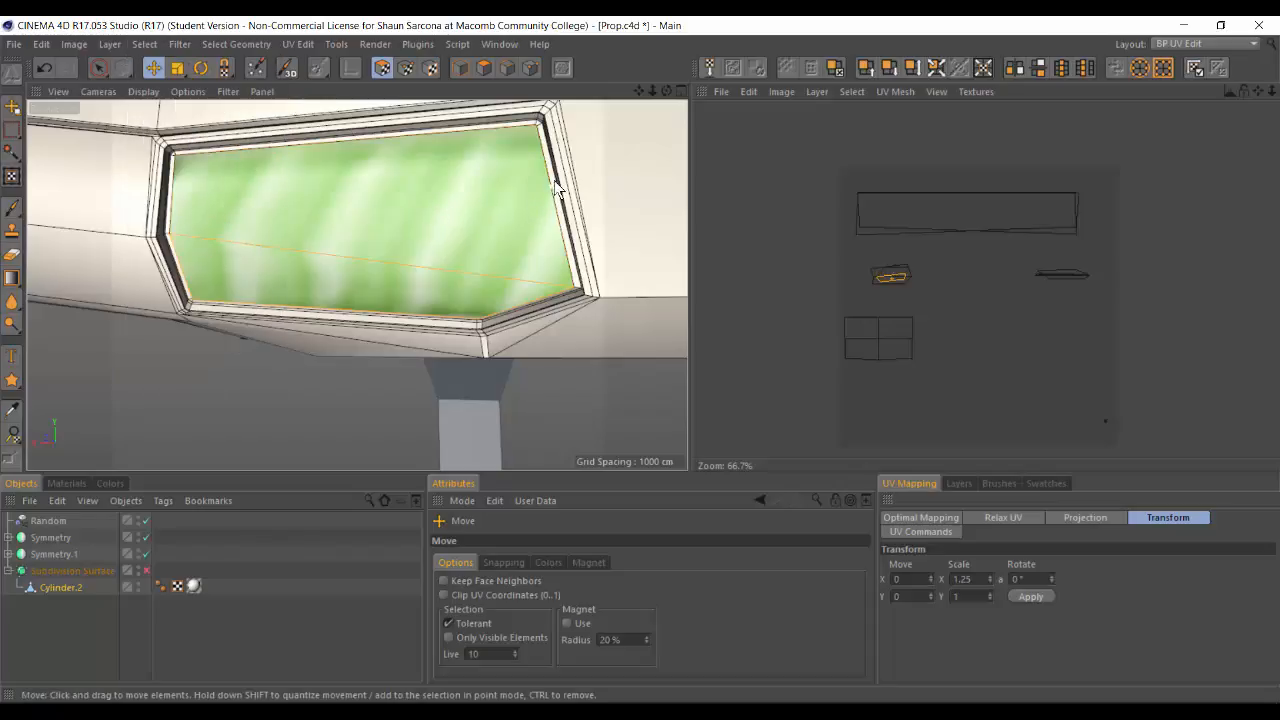
scroll(493, 165, up, 4)
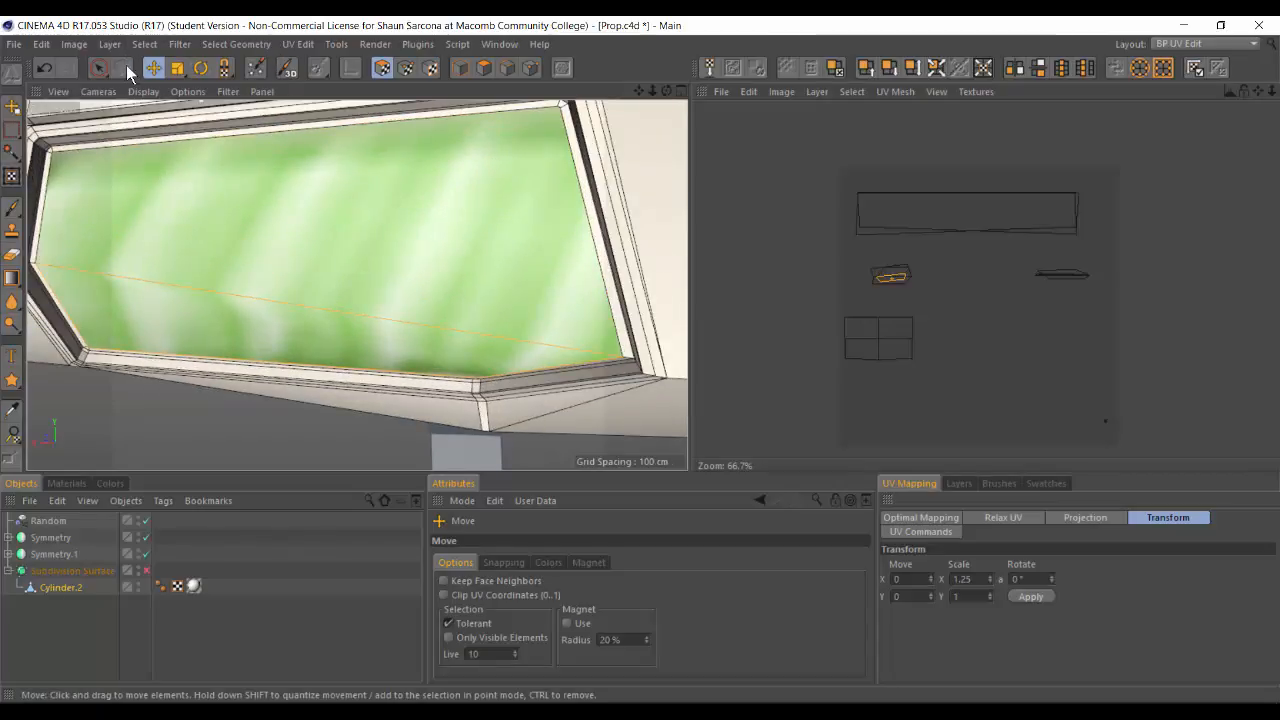
click(102, 67)
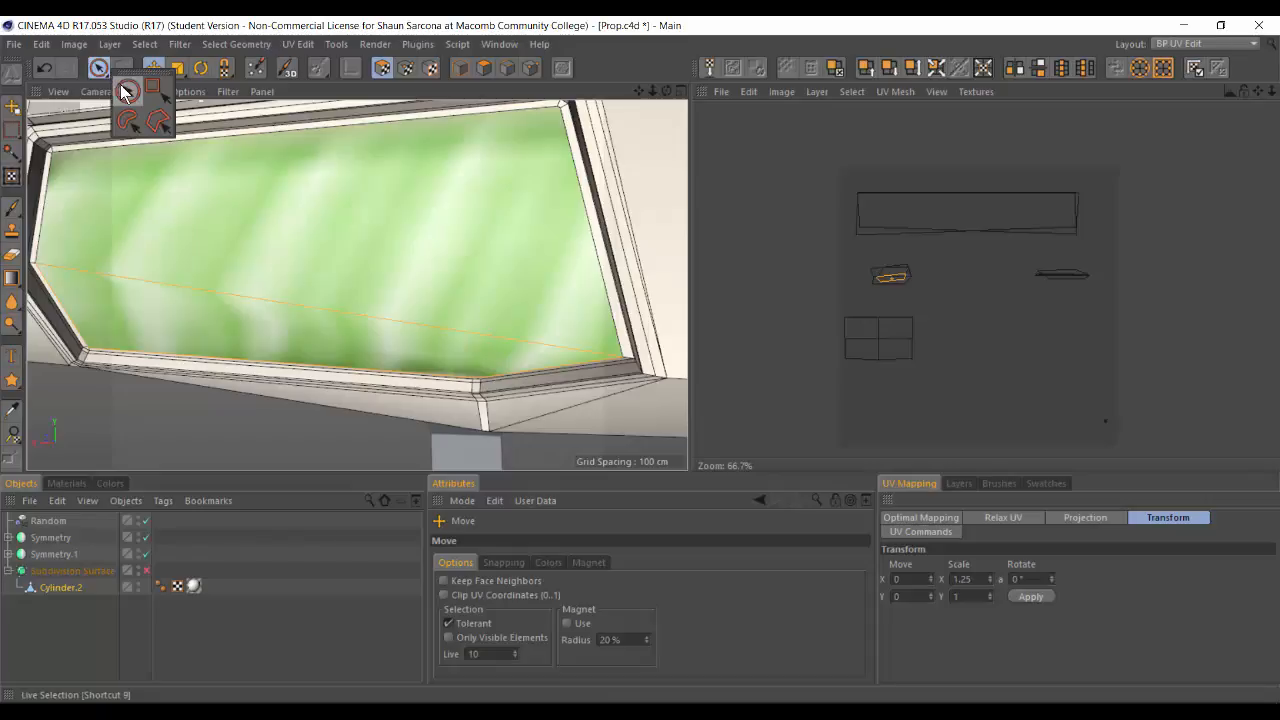
click(124, 91)
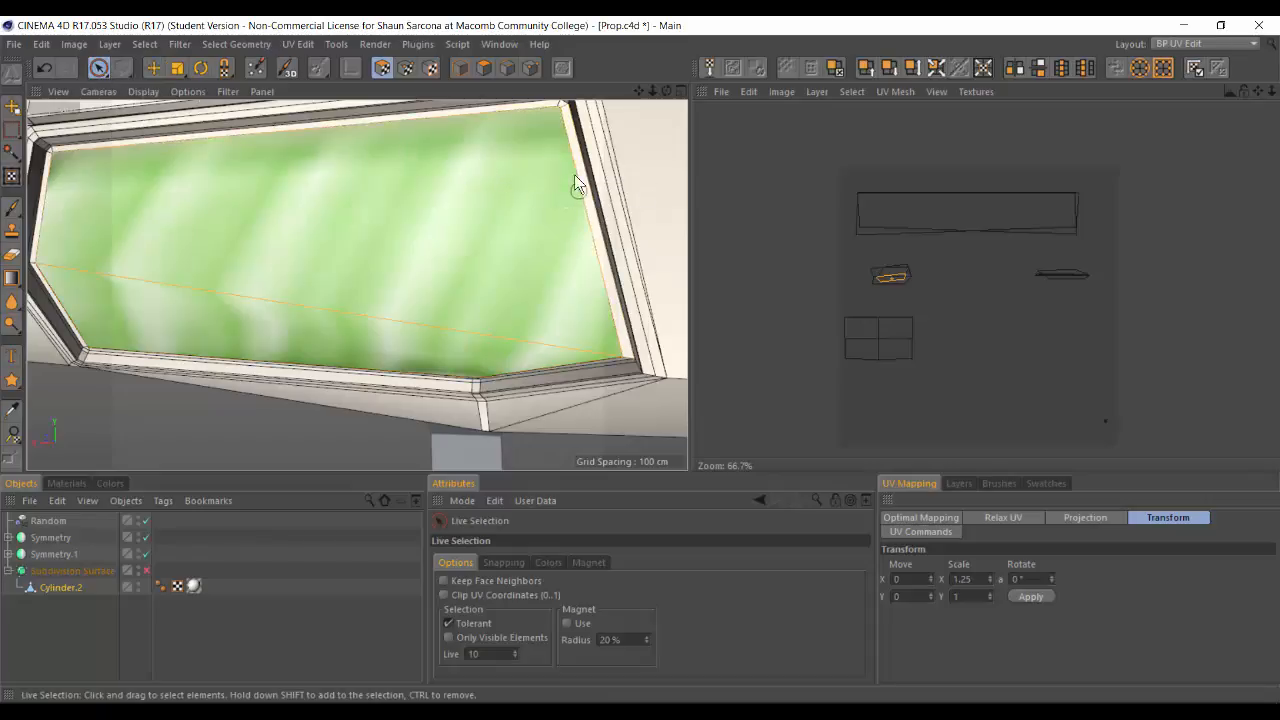
mouse_move(562, 123)
shift+mouse_down()
mouse_move(558, 106)
mouse_move(534, 107)
shift+mouse_up()
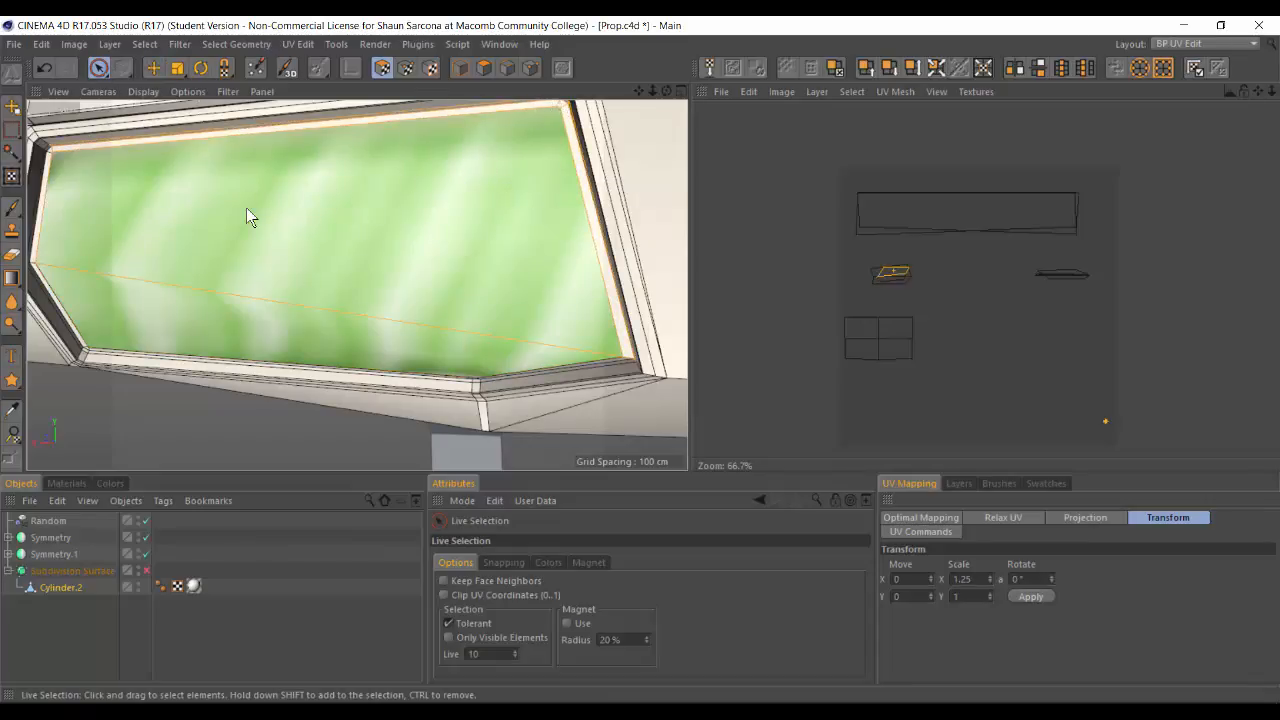
shift+drag(55, 150, 47, 182)
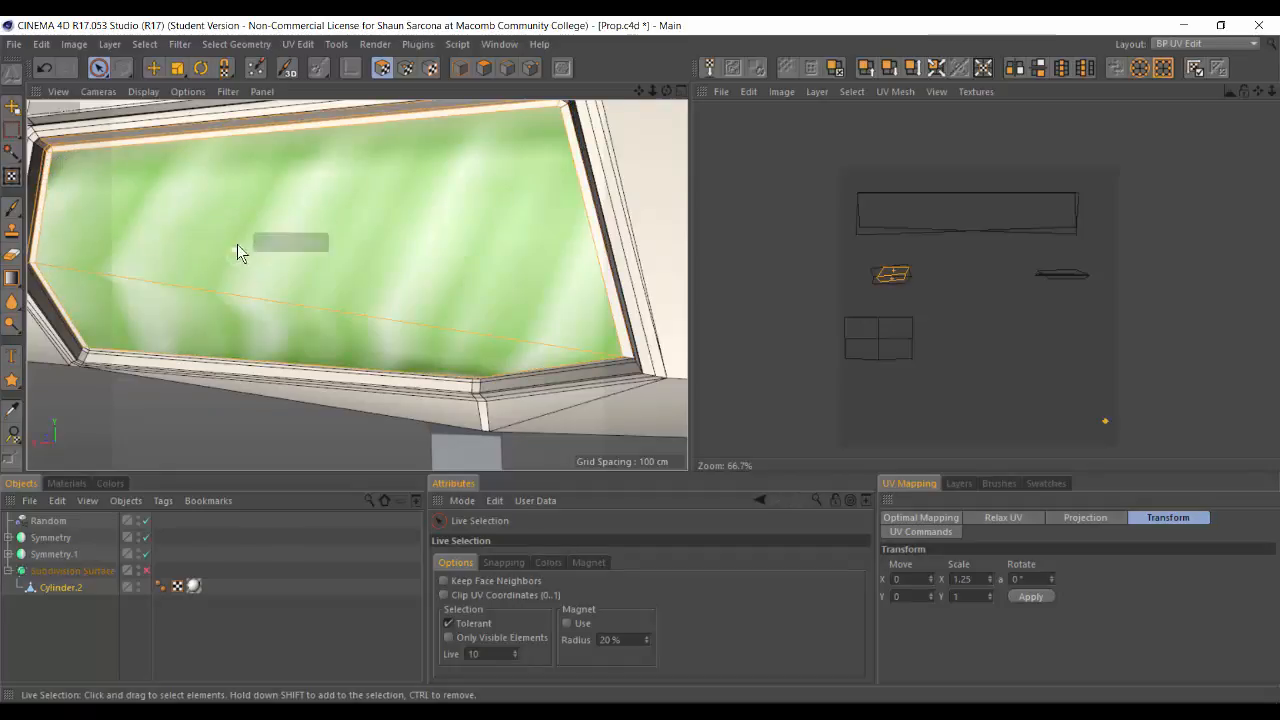
scroll(300, 255, down, 5)
mouse_move(275, 220)
alt+mouse_down()
mouse_move(356, 249)
mouse_move(322, 271)
mouse_move(290, 200)
alt+mouse_up()
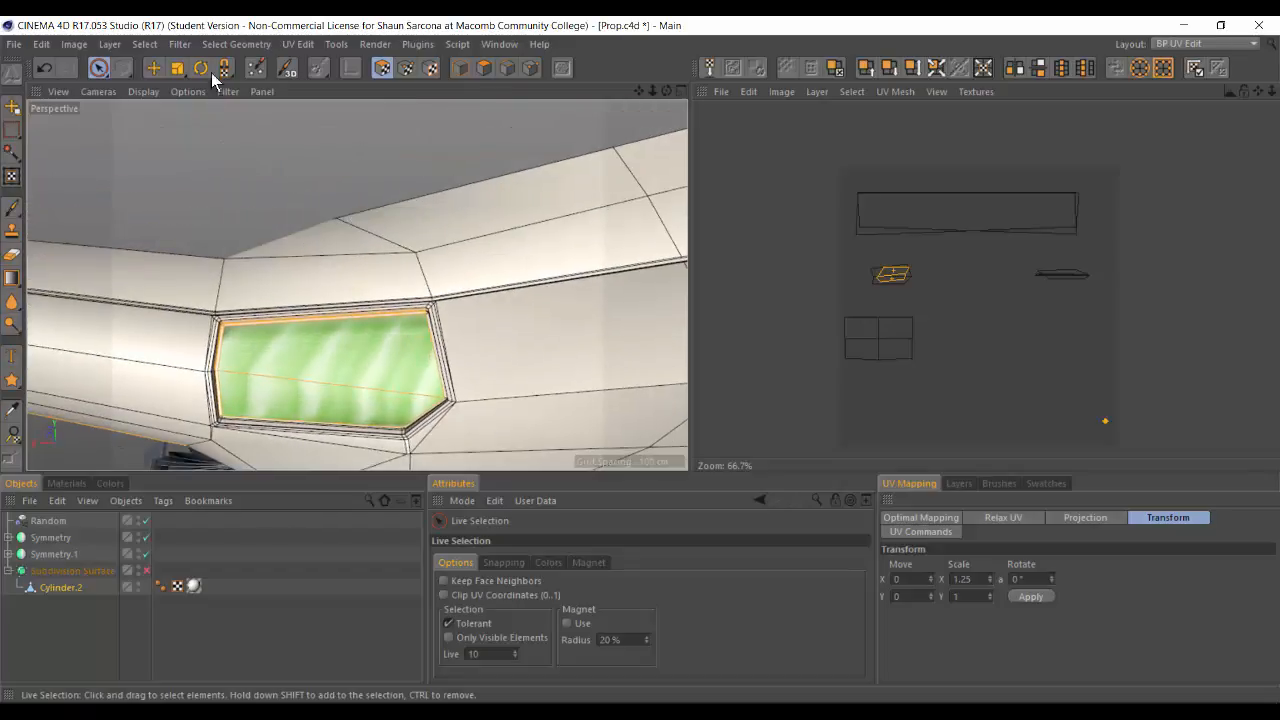
Step: With the Move tool, add the border strips along the green panel's short outer edge to the UV polygon selection
click(154, 68)
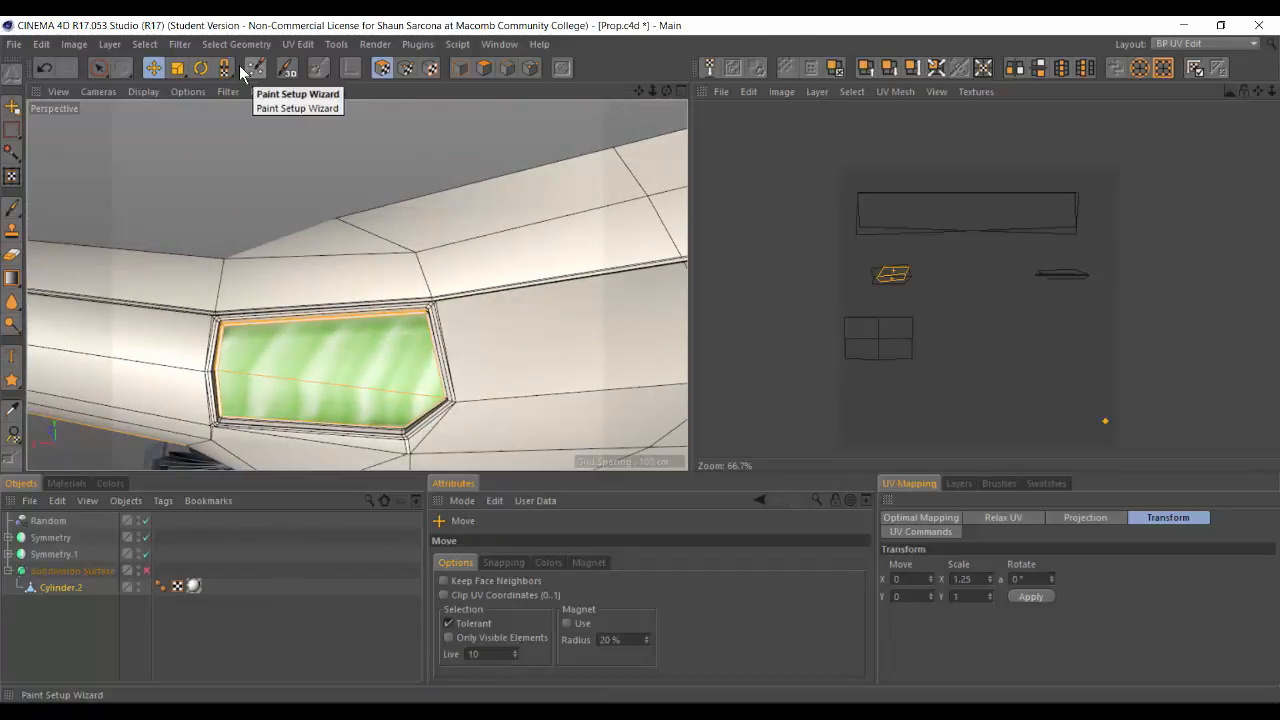
alt+drag(289, 174, 311, 201)
alt+drag(266, 254, 260, 352)
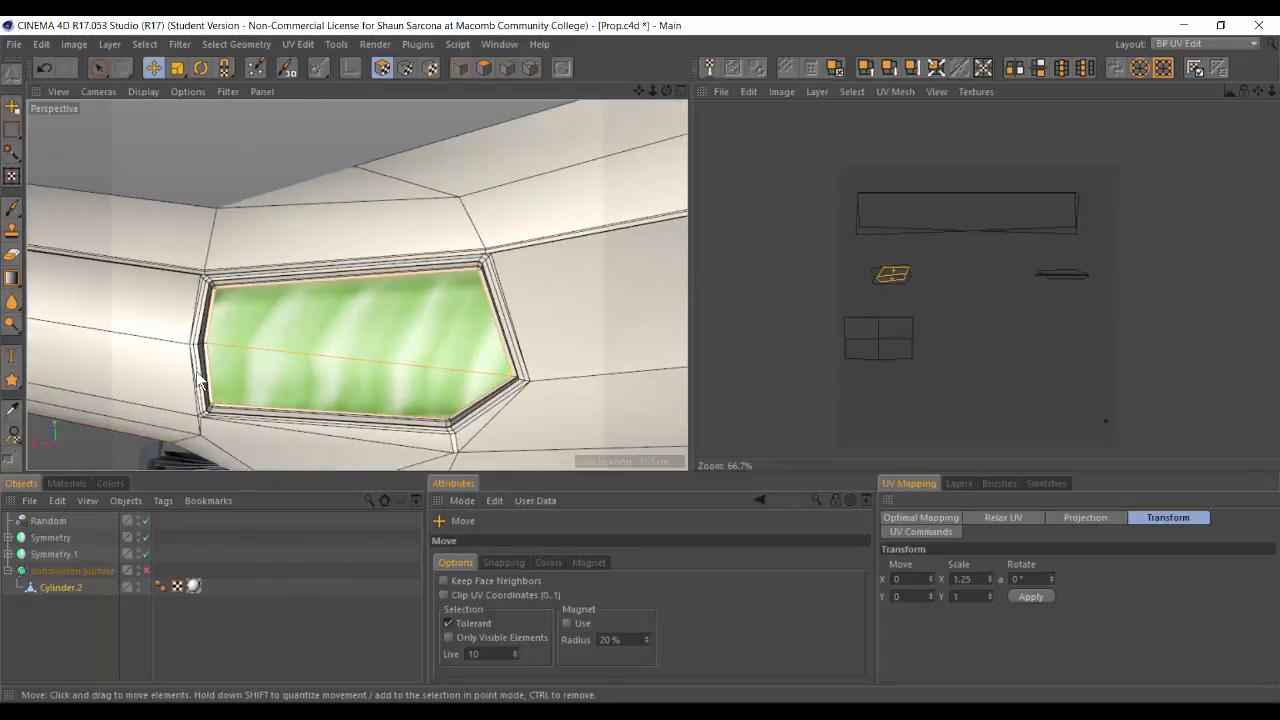
alt+right_drag(178, 371, 206, 371)
alt+drag(206, 371, 340, 259)
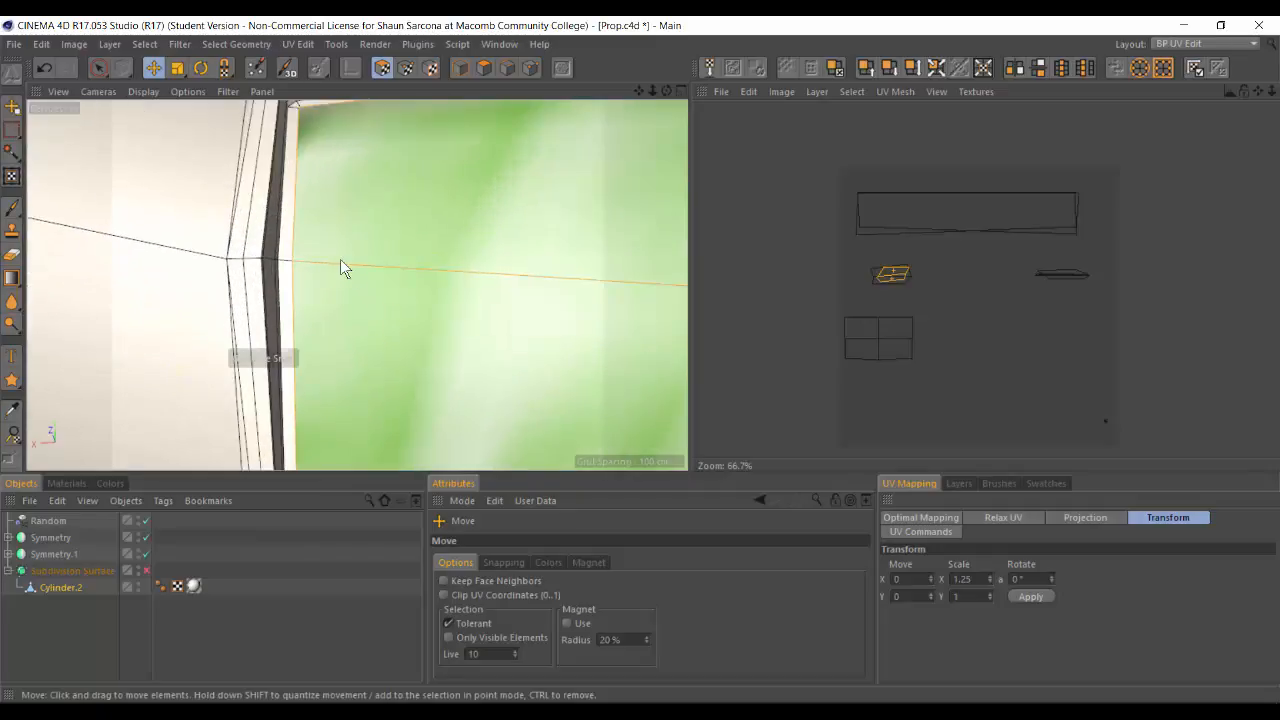
shift+click(289, 198)
shift+click(286, 270)
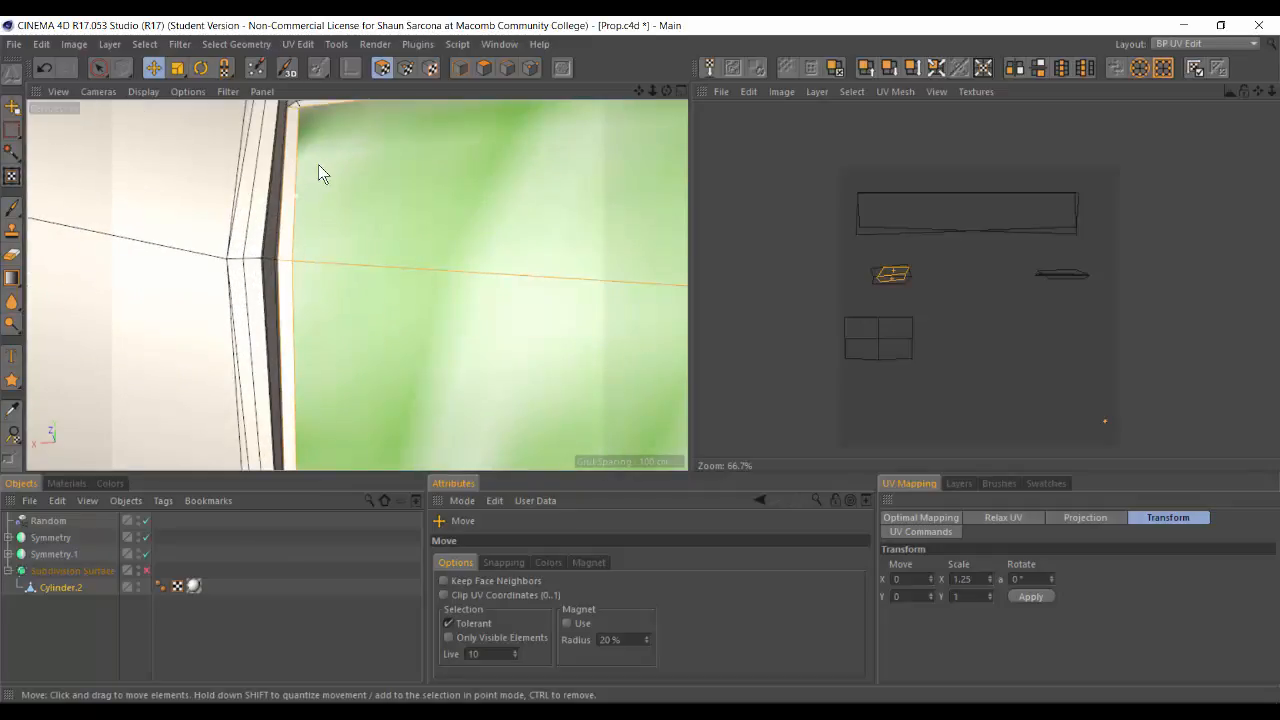
Step: Add the remaining thin border strips around the green panel to the UV polygon selection
alt+drag(314, 224, 331, 200)
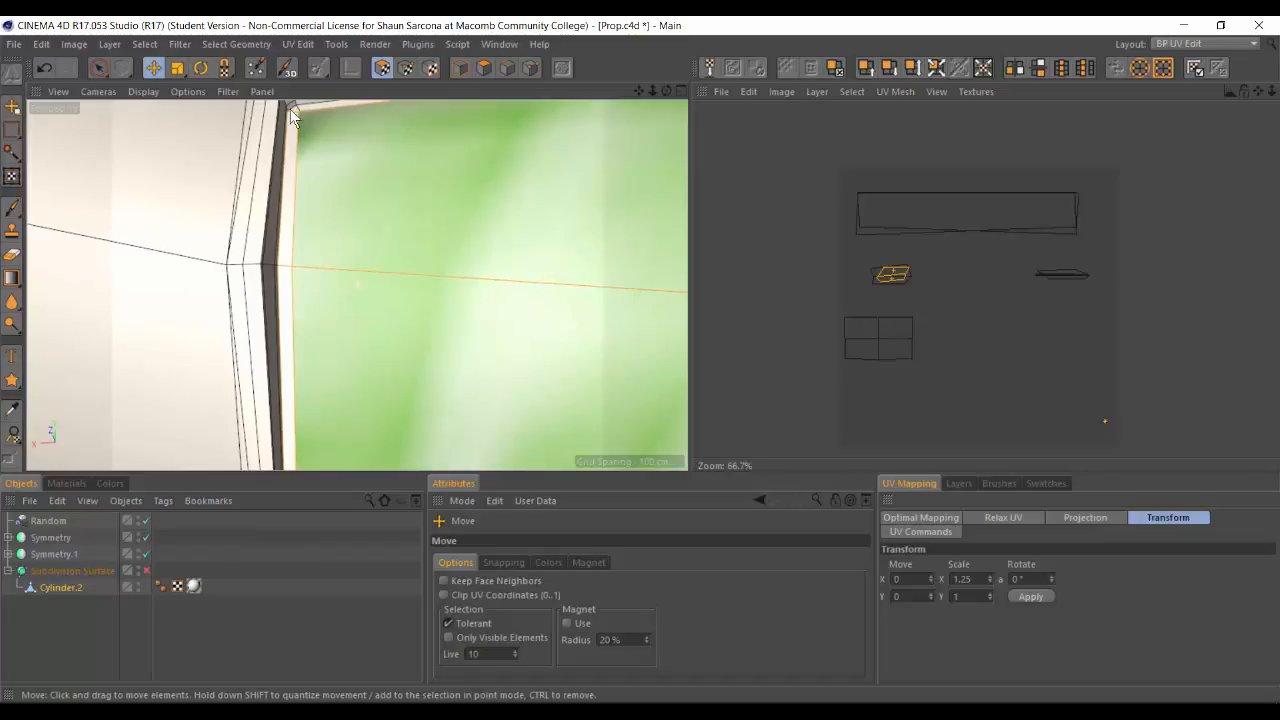
alt+right_drag(410, 180, 364, 175)
alt+drag(357, 285, 329, 251)
scroll(335, 251, up, 5)
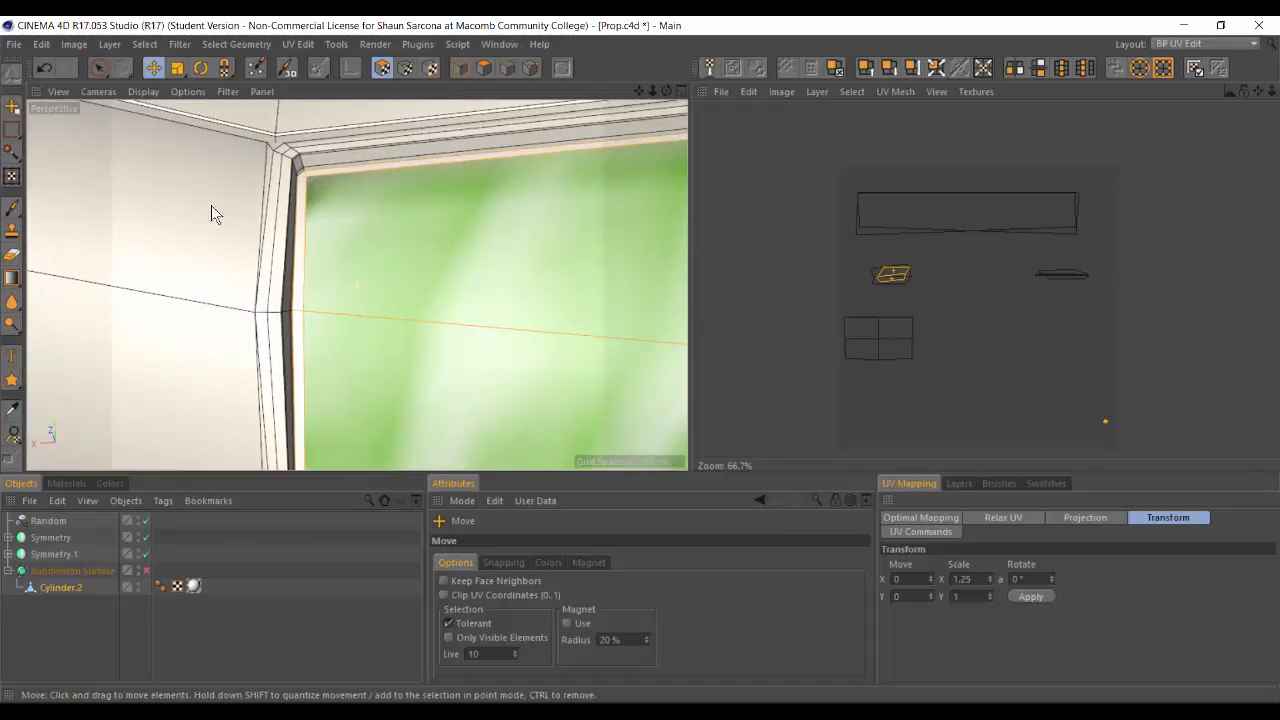
alt+drag(372, 177, 490, 220)
scroll(490, 220, up, 6)
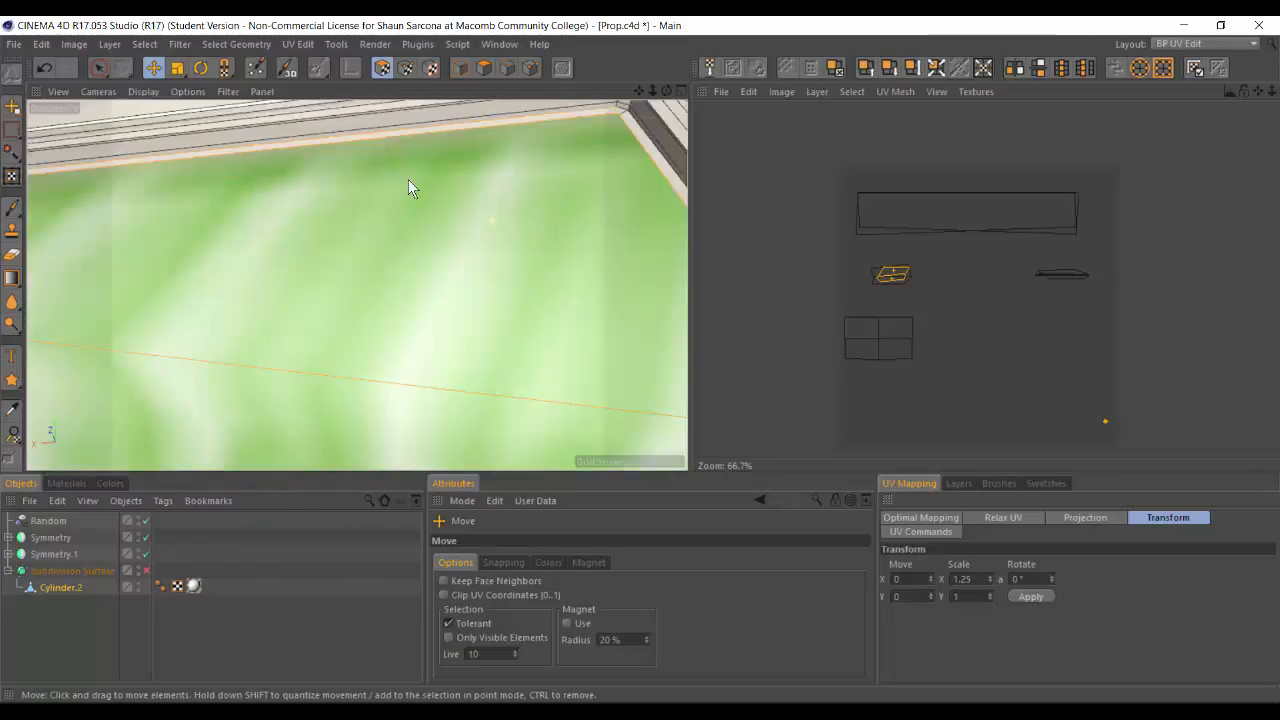
scroll(507, 220, down, 4)
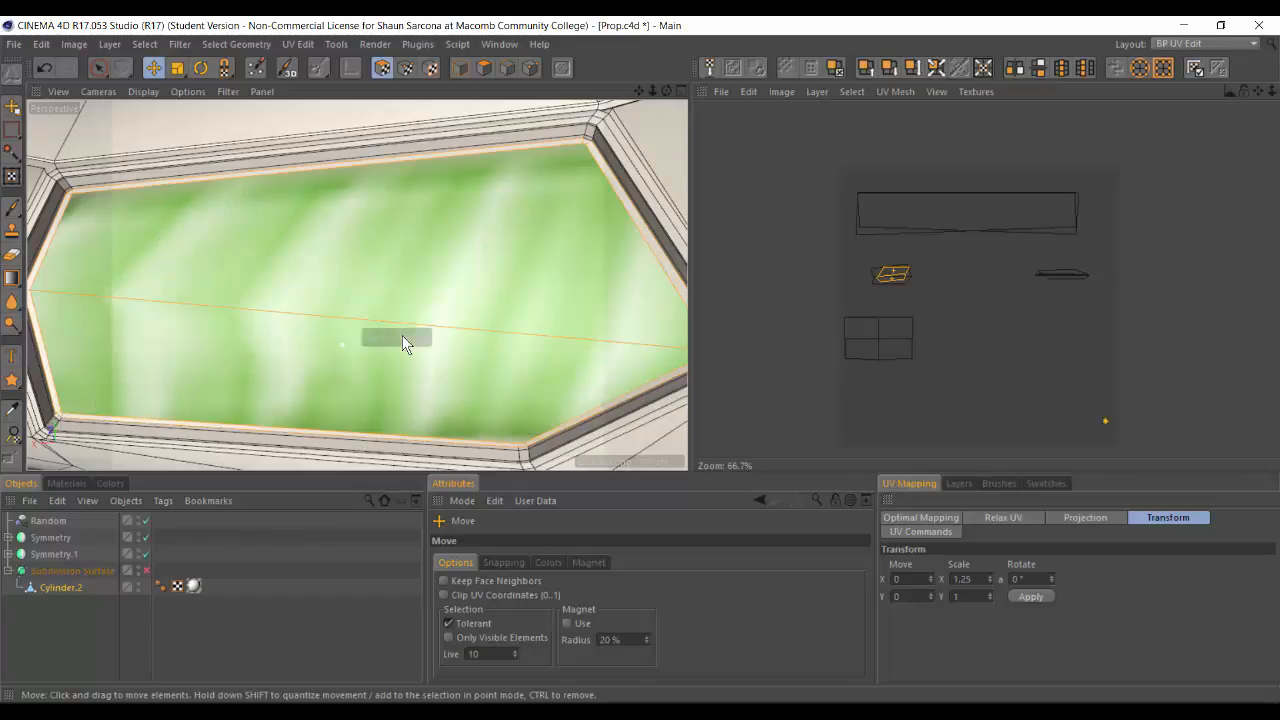
scroll(605, 332, down, 2)
scroll(616, 332, up, 1)
scroll(616, 330, up, 1)
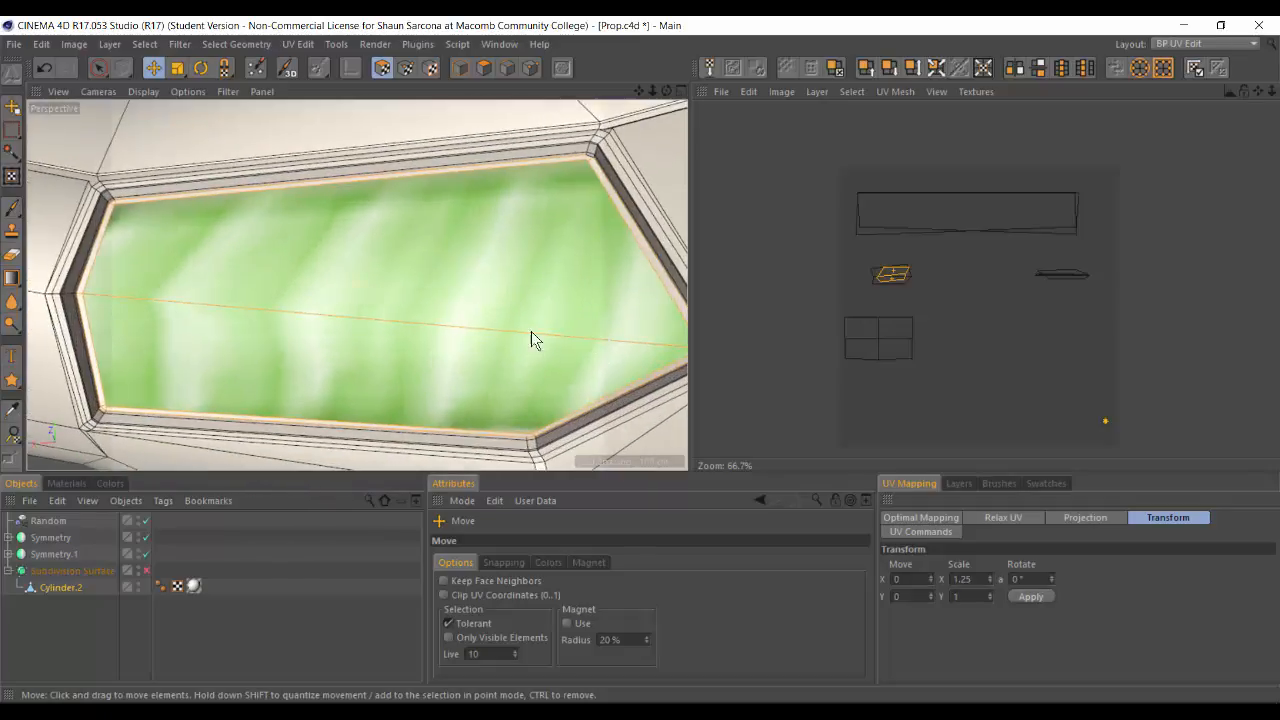
scroll(549, 314, down, 3)
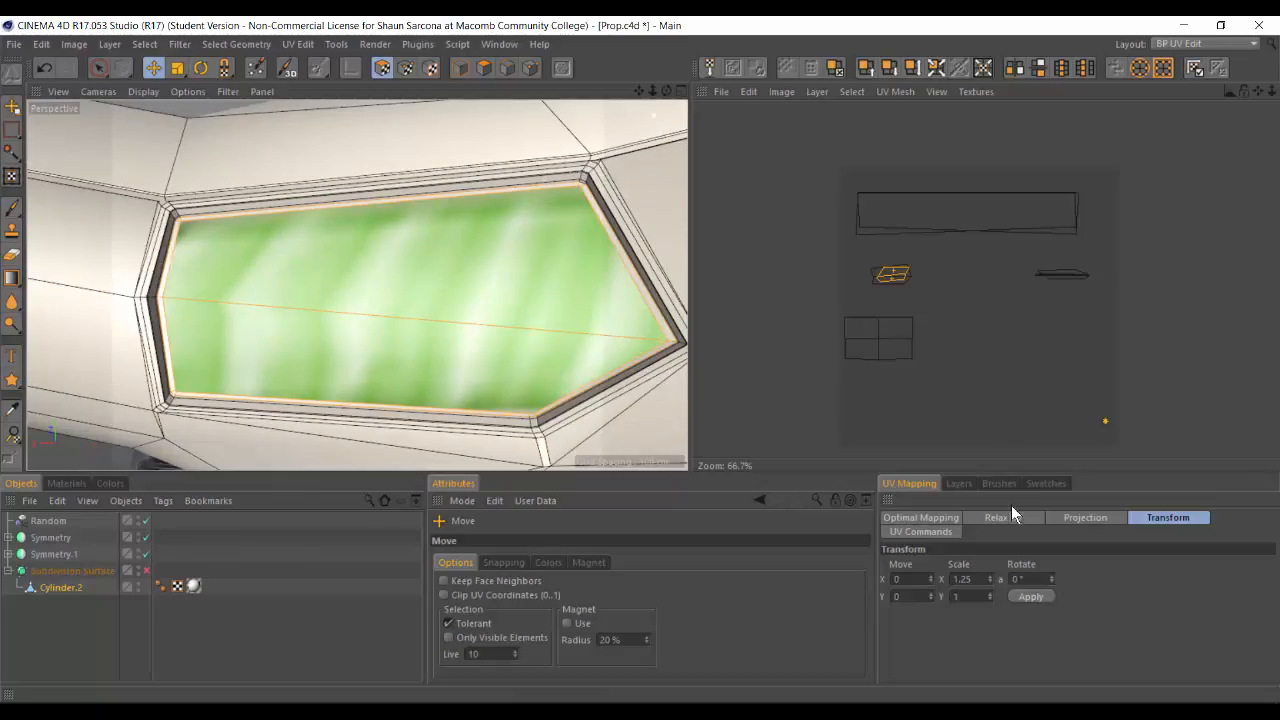
Step: Try Box and Cubic 2 projections on the selected panel UVs, and settle on a Flat projection
click(1074, 519)
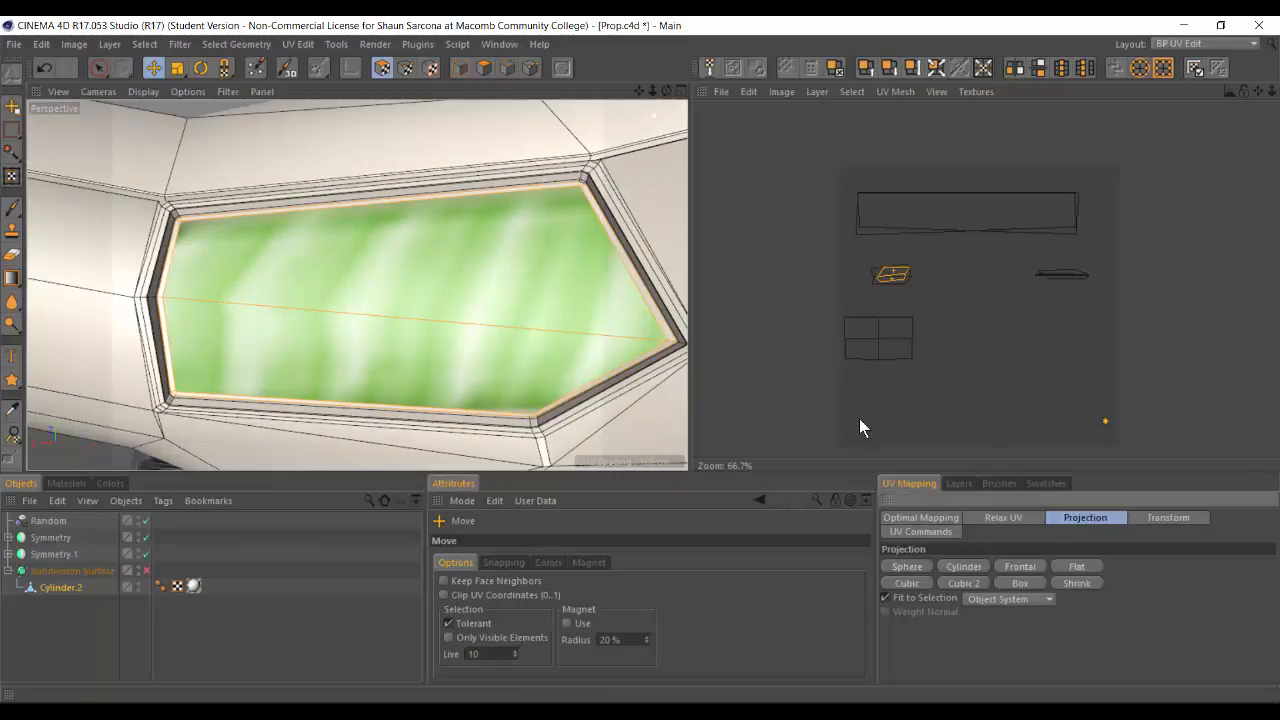
click(1039, 585)
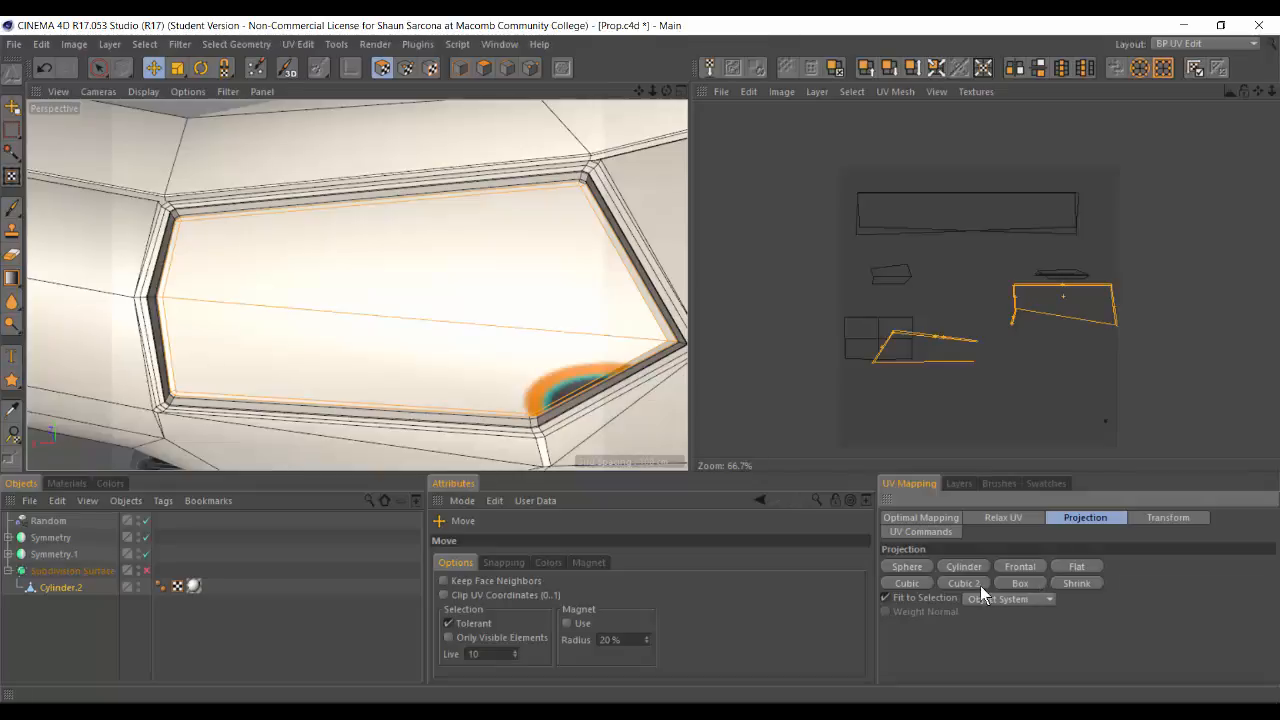
click(976, 585)
click(1075, 567)
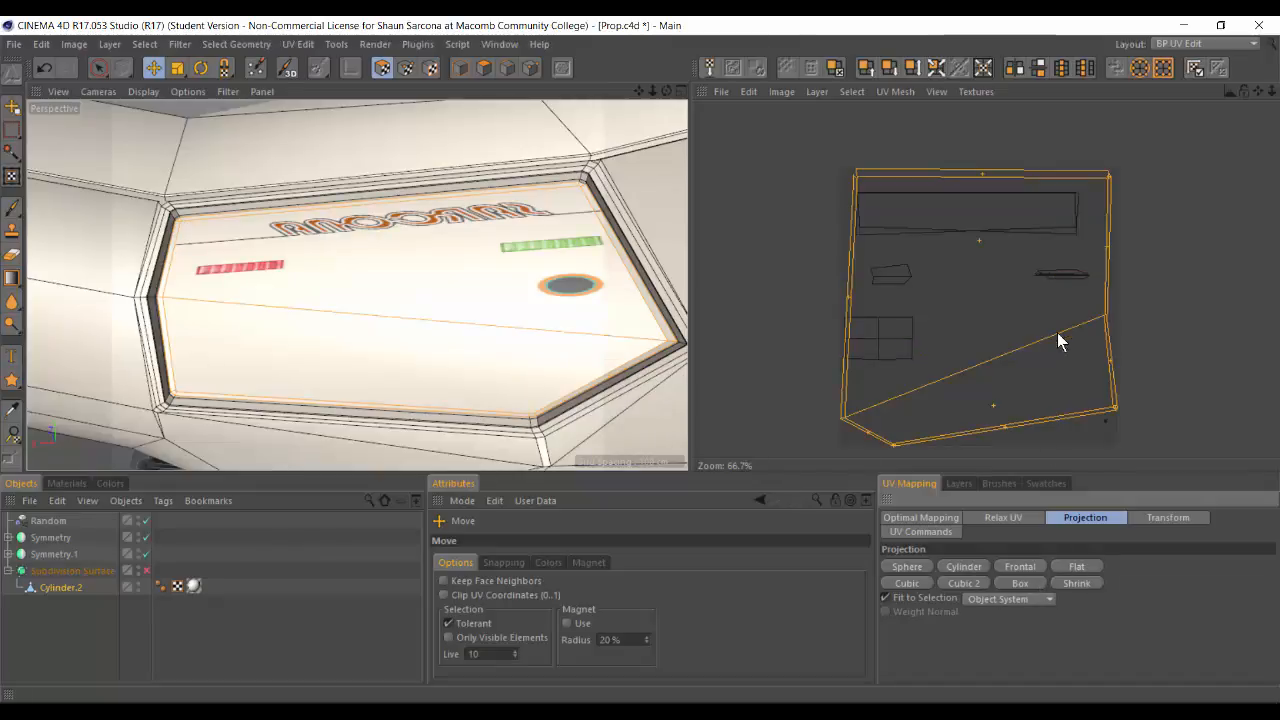
Step: Rotate the panel's UV island, shrink it to a small patch and move it onto the green stripe area
key(r)
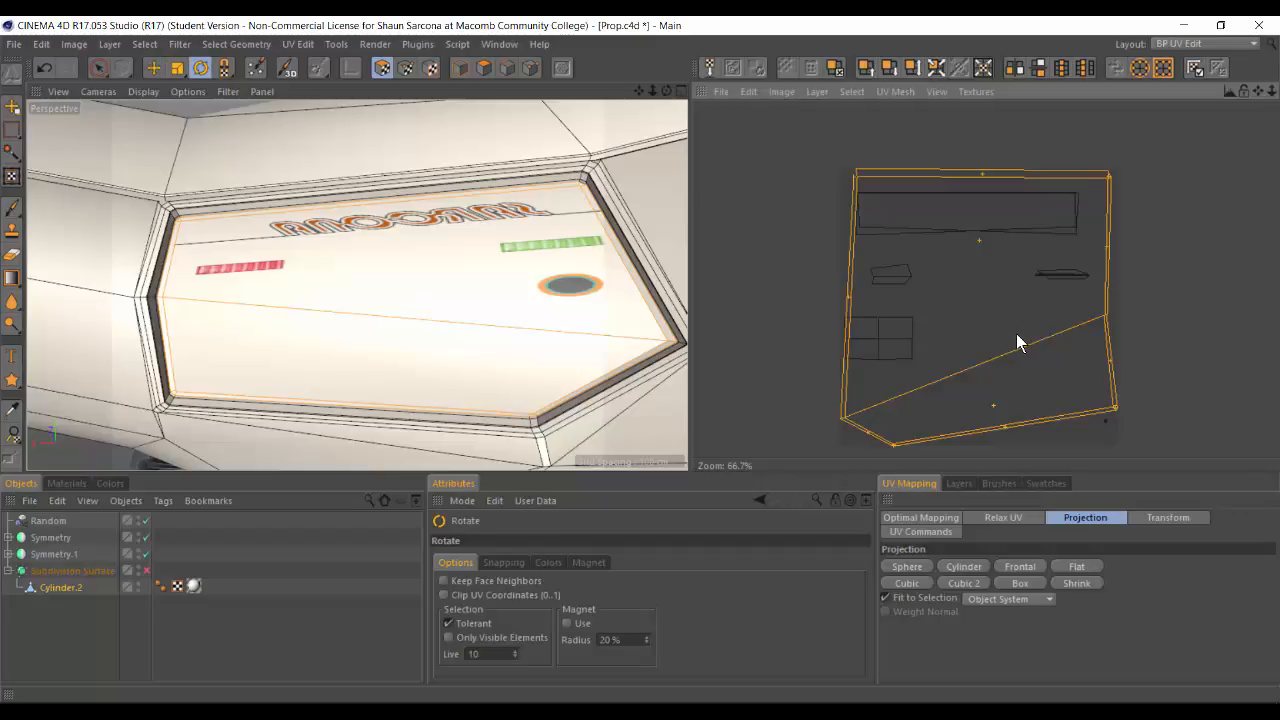
drag(998, 329, 945, 333)
key(t)
key(e)
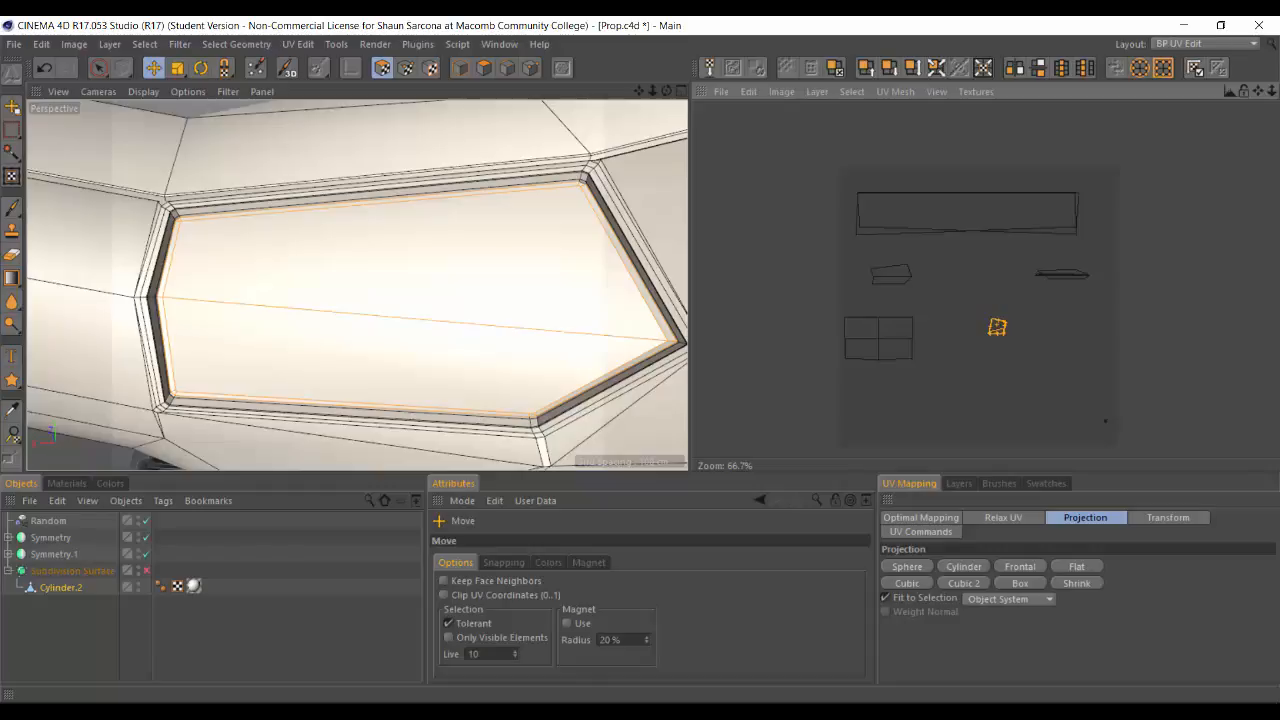
drag(1083, 333, 981, 280)
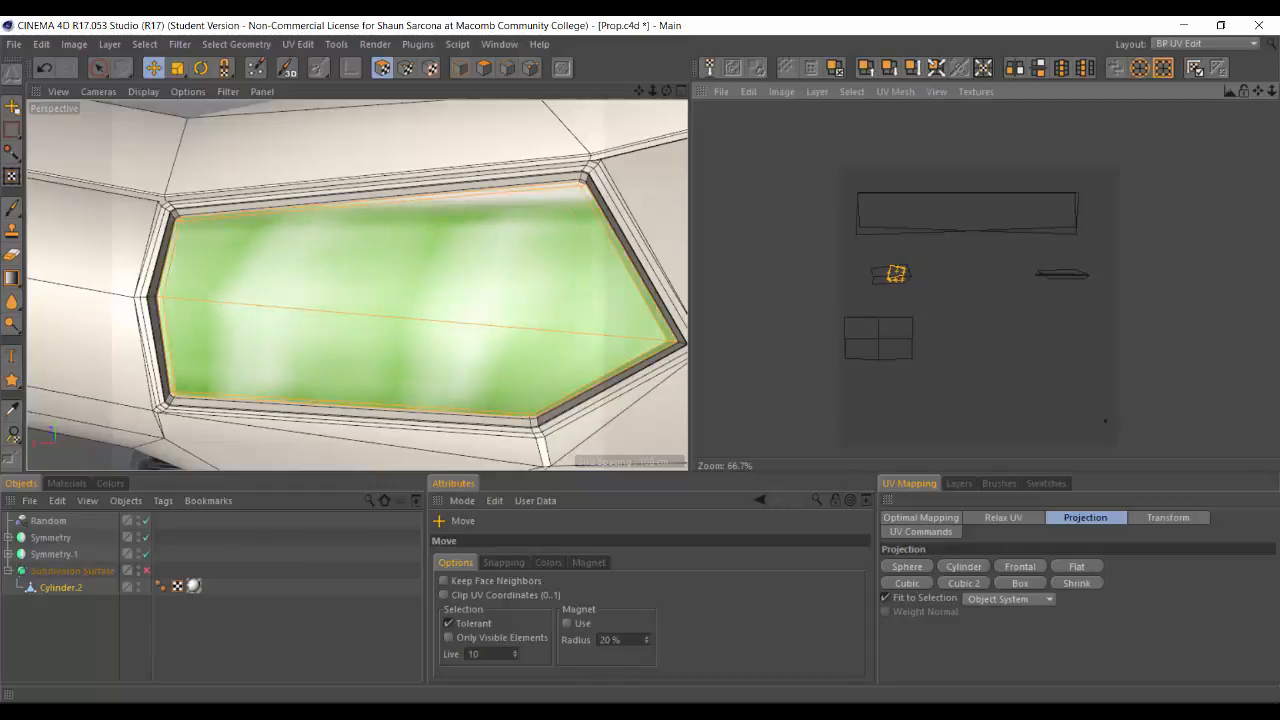
Step: Fine-tune the UV island's size and placement so the green stripes cover the whole panel
key(t)
drag(1003, 333, 1016, 333)
drag(901, 284, 925, 293)
key(e)
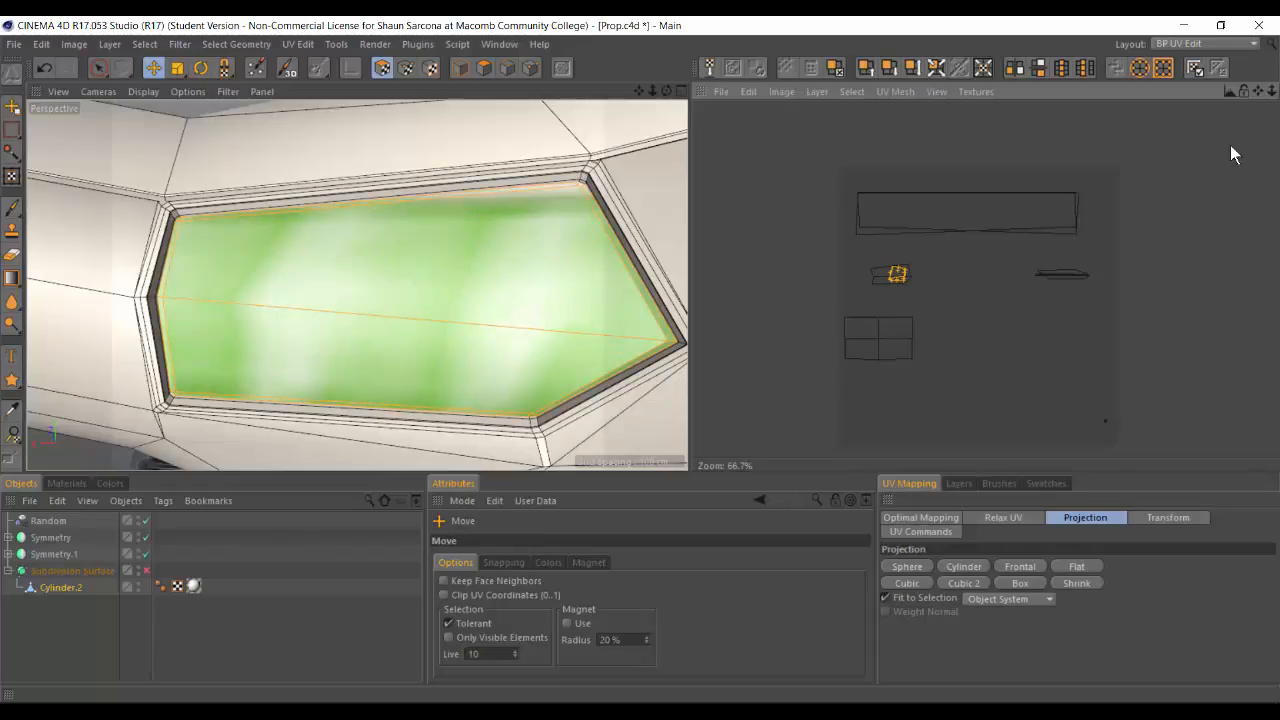
Step: Return to the Standard layout, switch to model mode and clear the drone body's selection
click(1209, 45)
click(1218, 158)
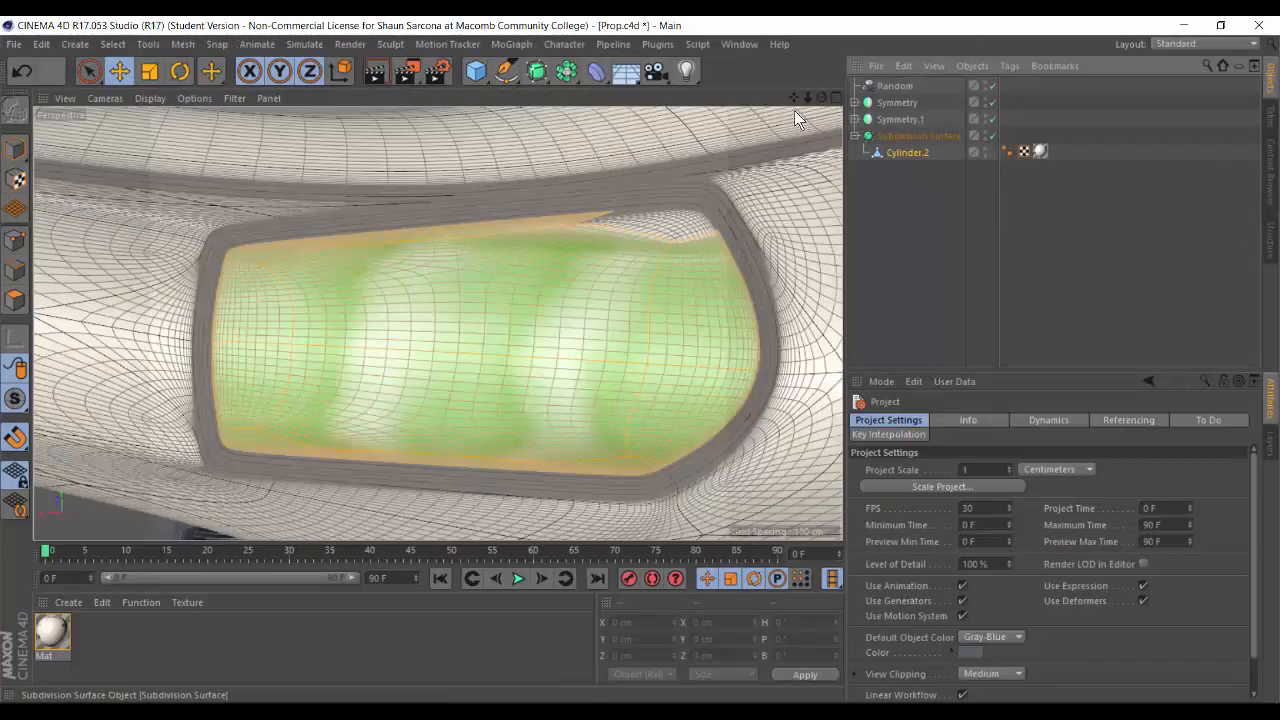
alt+right_drag(626, 245, 487, 202)
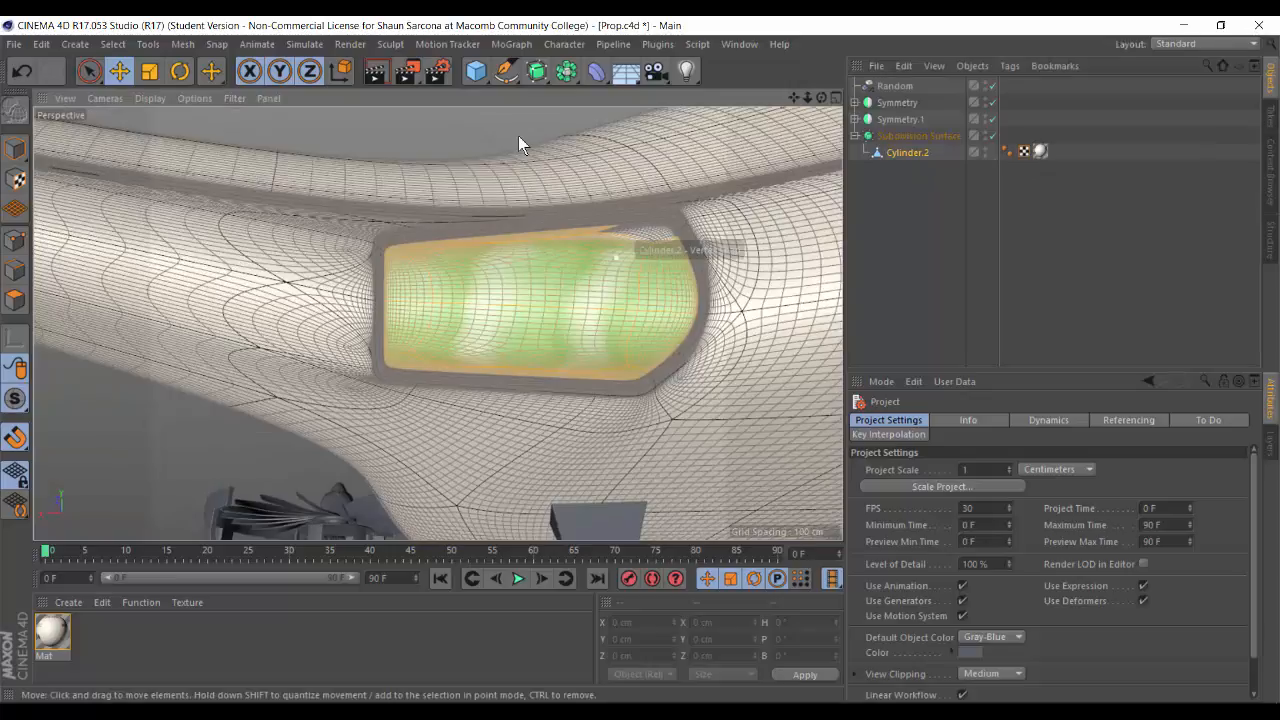
click(150, 98)
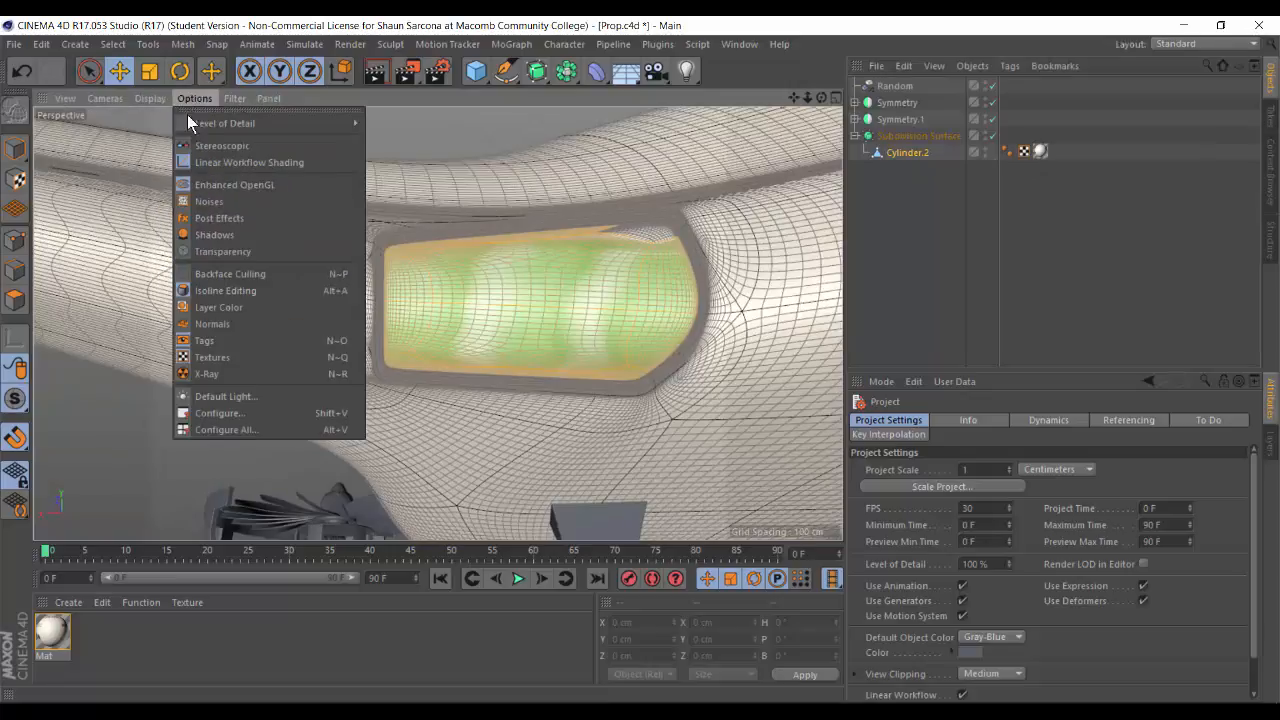
click(168, 119)
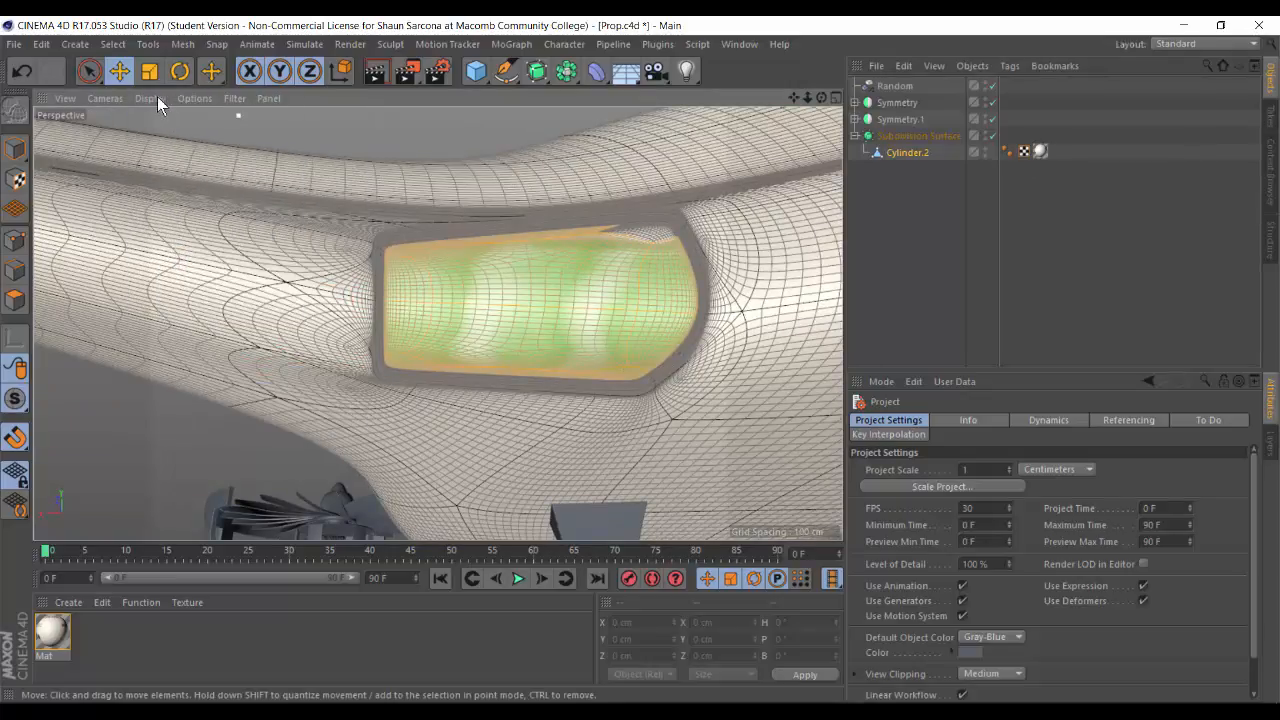
click(155, 98)
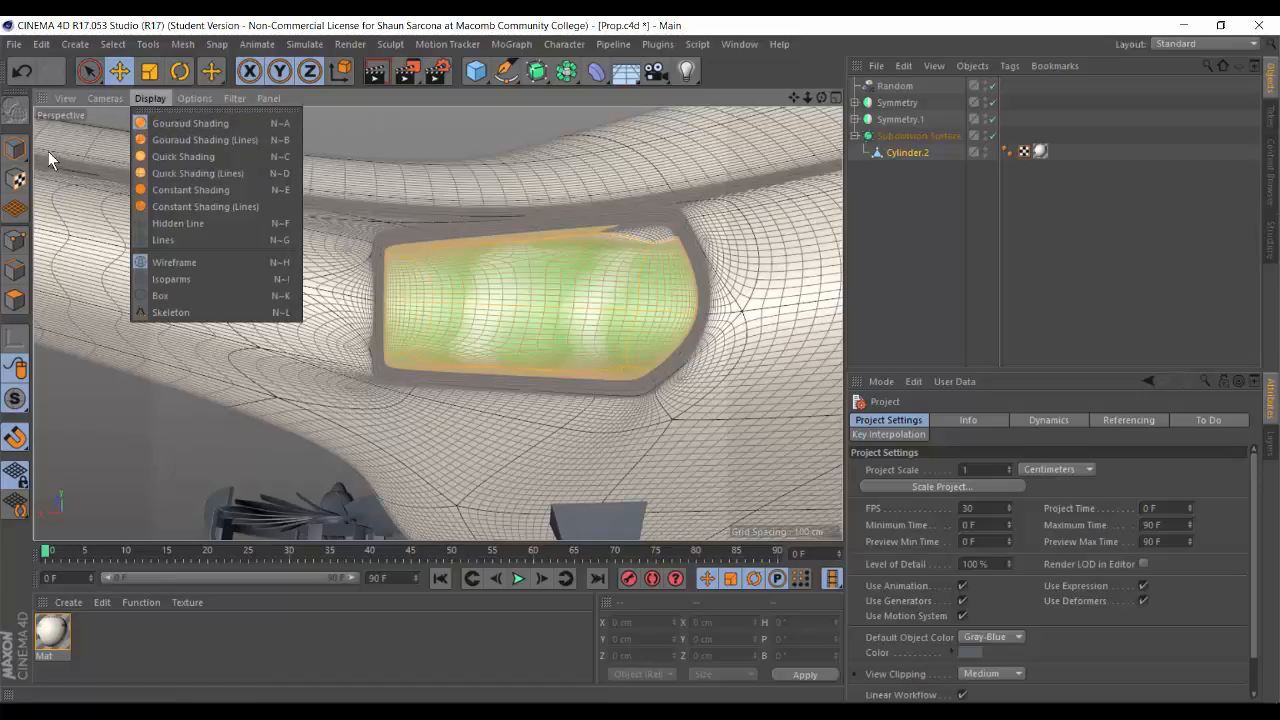
click(17, 147)
click(306, 114)
Step: Examine the circular emblem and the striped panels on the smoothed drone body from several angles
alt+drag(534, 213, 553, 274)
alt+right_drag(553, 274, 495, 244)
alt+drag(495, 244, 331, 230)
alt+right_drag(331, 230, 698, 373)
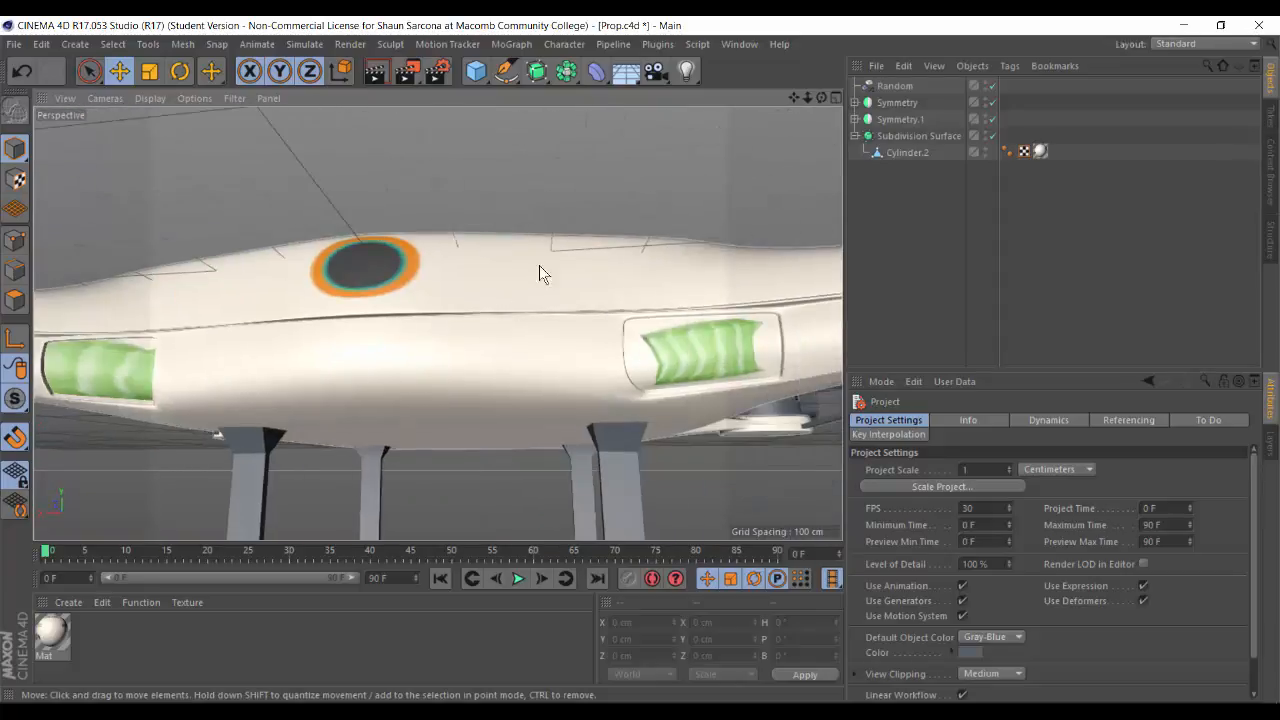
alt+drag(539, 265, 465, 309)
scroll(496, 322, down, 4)
scroll(630, 165, up, 4)
alt+drag(630, 165, 486, 312)
Step: Select the Symmetry.1 rotor assembly and examine the rotors and guards up close and with the whole drone
click(386, 247)
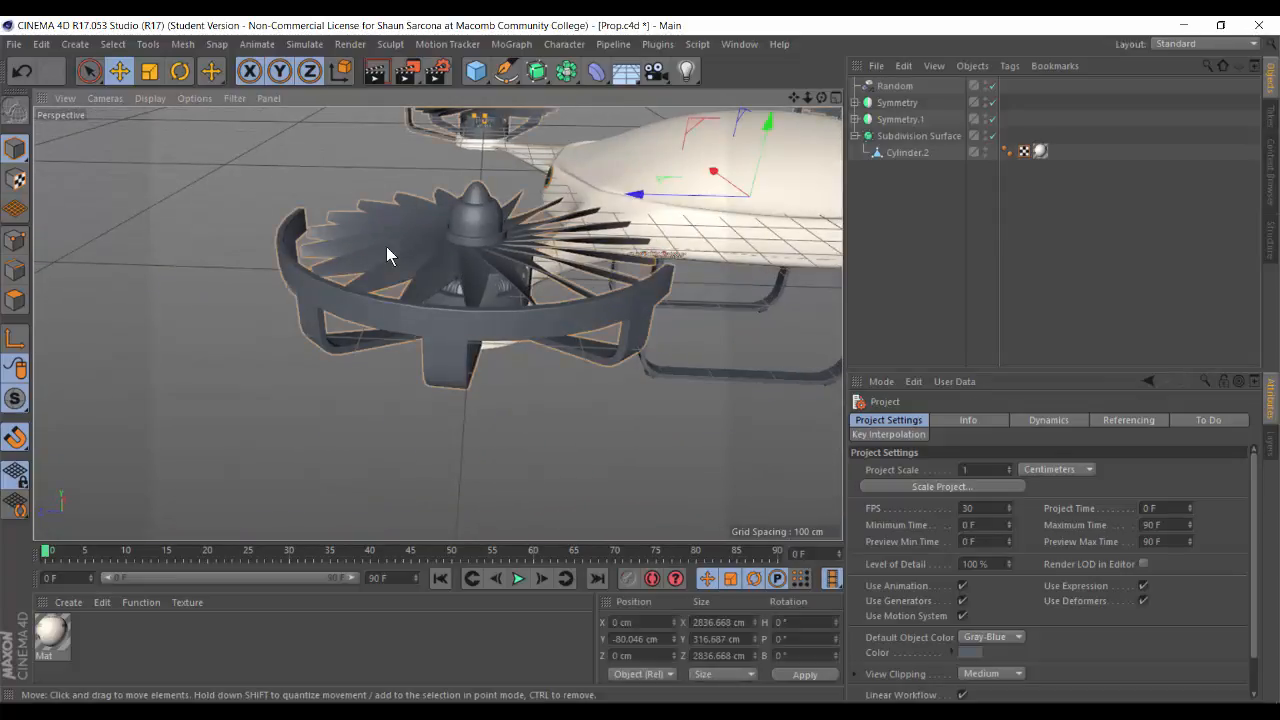
alt+drag(505, 201, 522, 227)
alt+middle_drag(522, 227, 552, 279)
alt+right_drag(552, 279, 612, 264)
alt+middle_drag(522, 307, 645, 335)
alt+drag(645, 335, 562, 307)
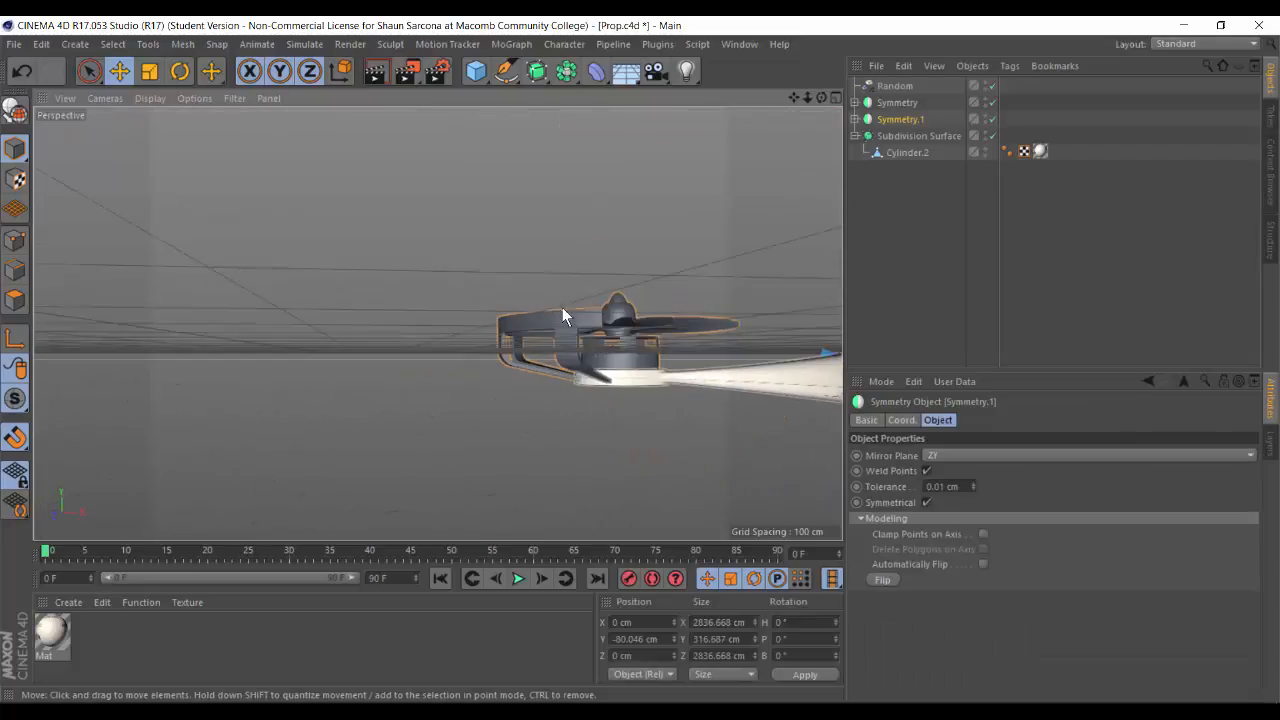
alt+right_drag(549, 297, 665, 357)
alt+drag(438, 323, 390, 303)
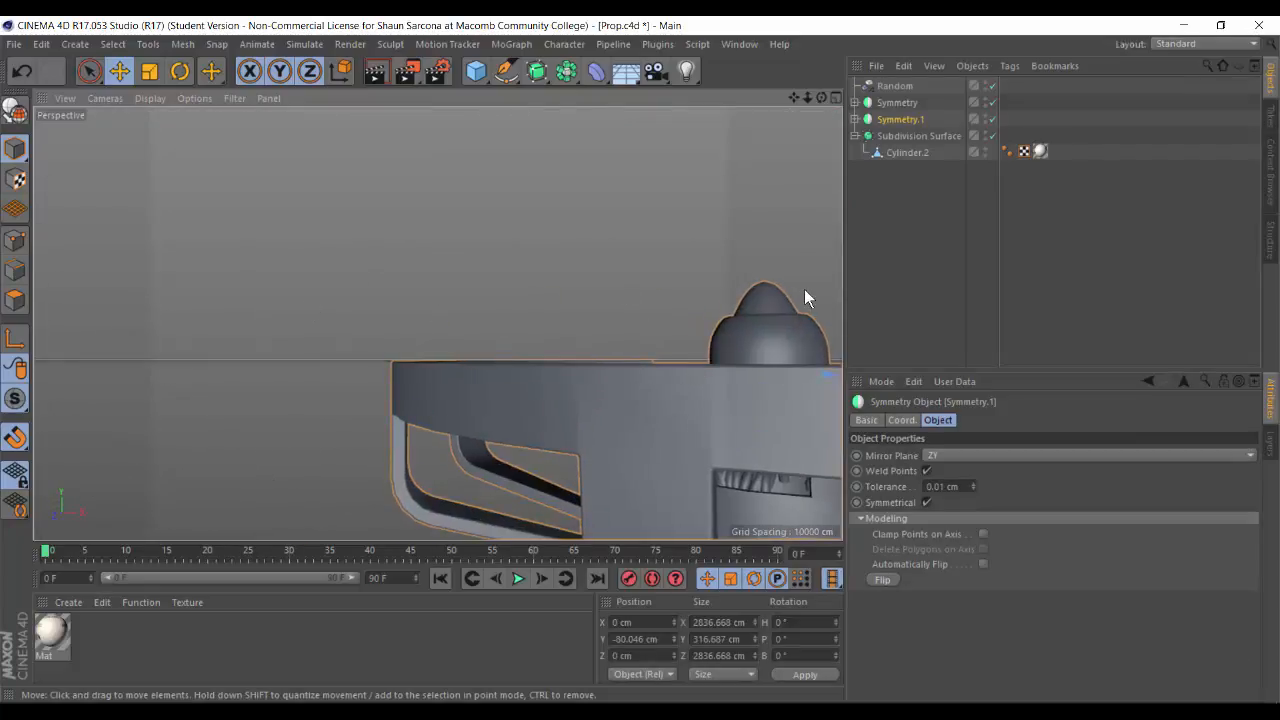
key(s)
alt+drag(277, 260, 502, 385)
scroll(502, 385, up, 3)
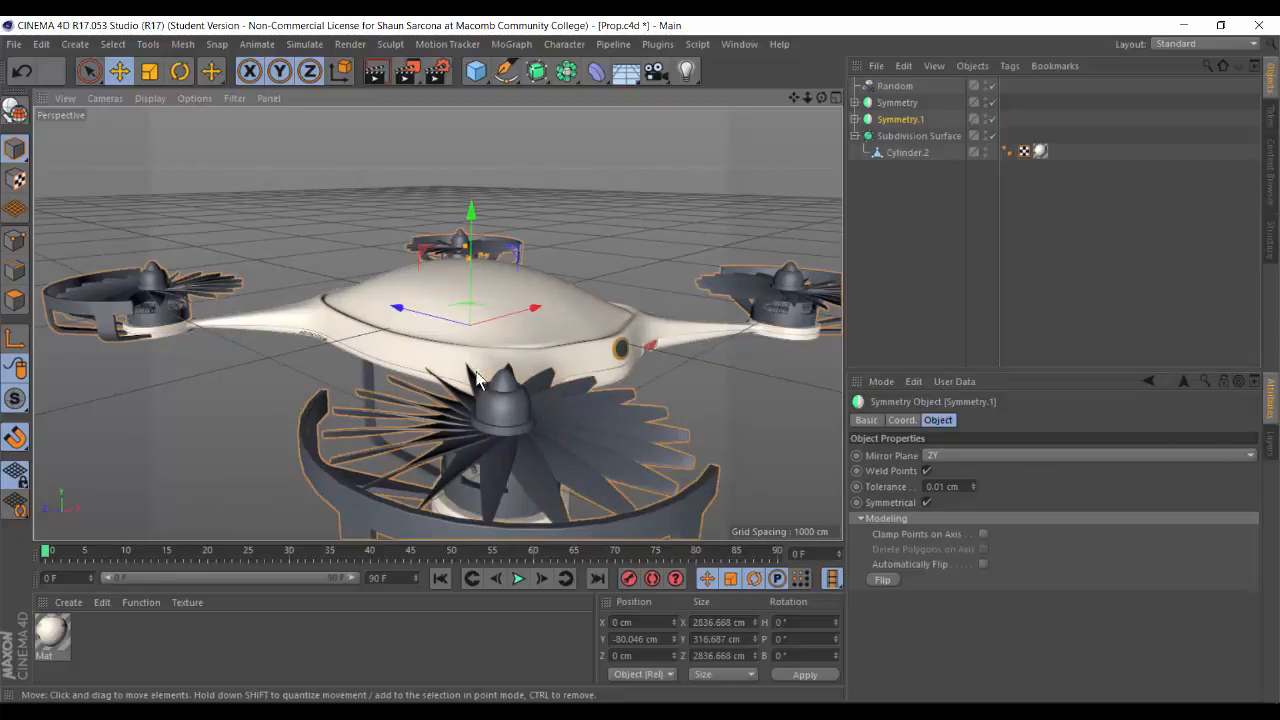
alt+drag(262, 379, 581, 431)
alt+drag(418, 342, 428, 310)
Step: Set up Cylinder.2 for UV polygon editing in the BP UV Edit layout with its Subdivision Surface turned off
click(428, 310)
click(1205, 44)
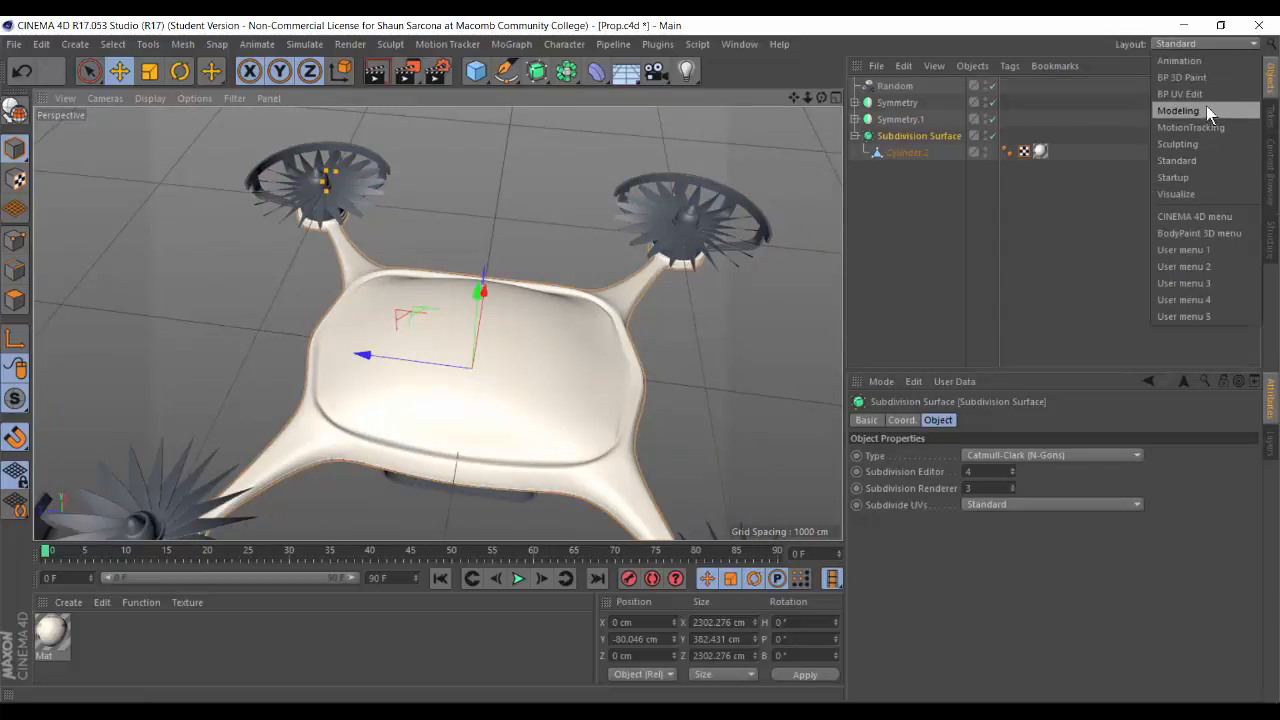
click(1178, 95)
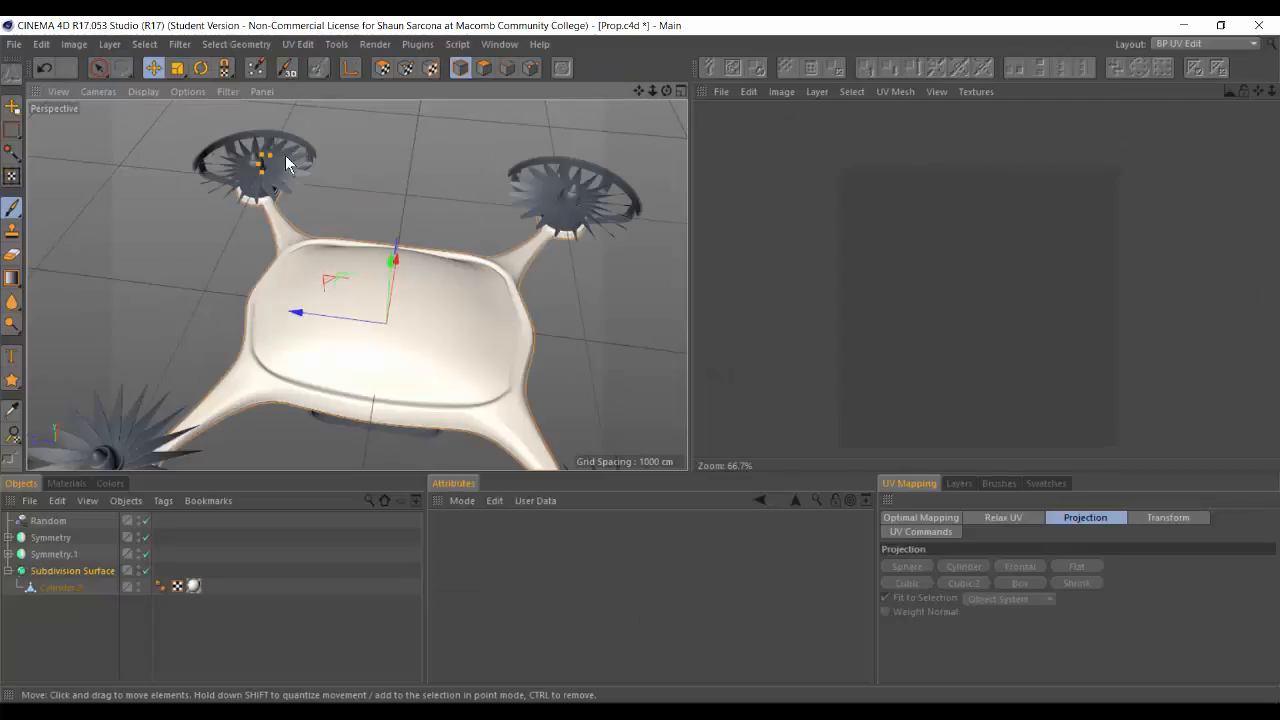
click(382, 67)
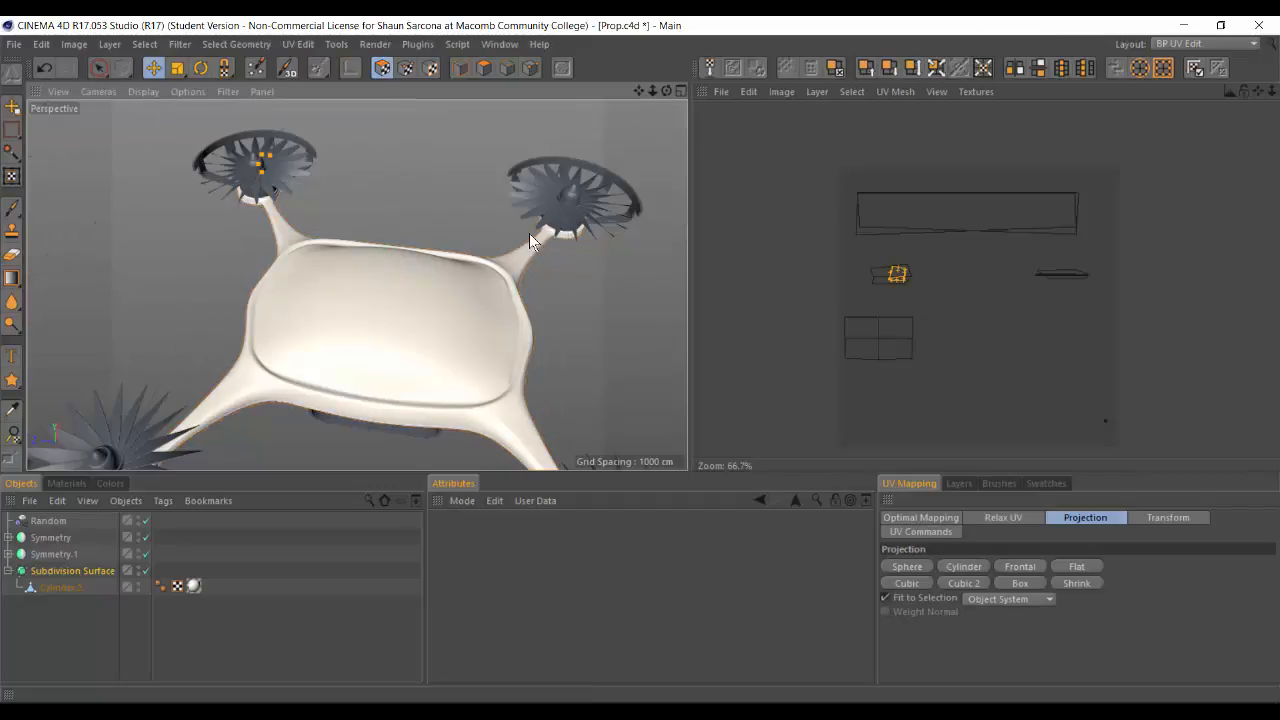
click(57, 587)
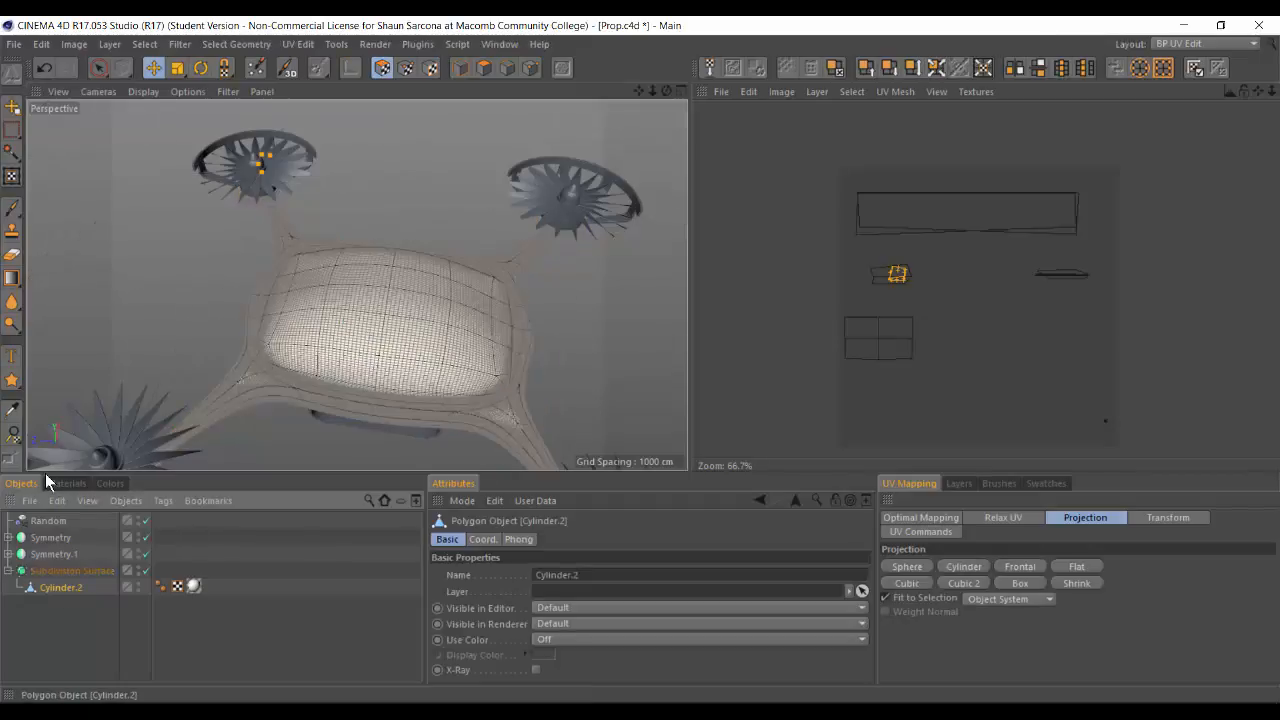
click(146, 570)
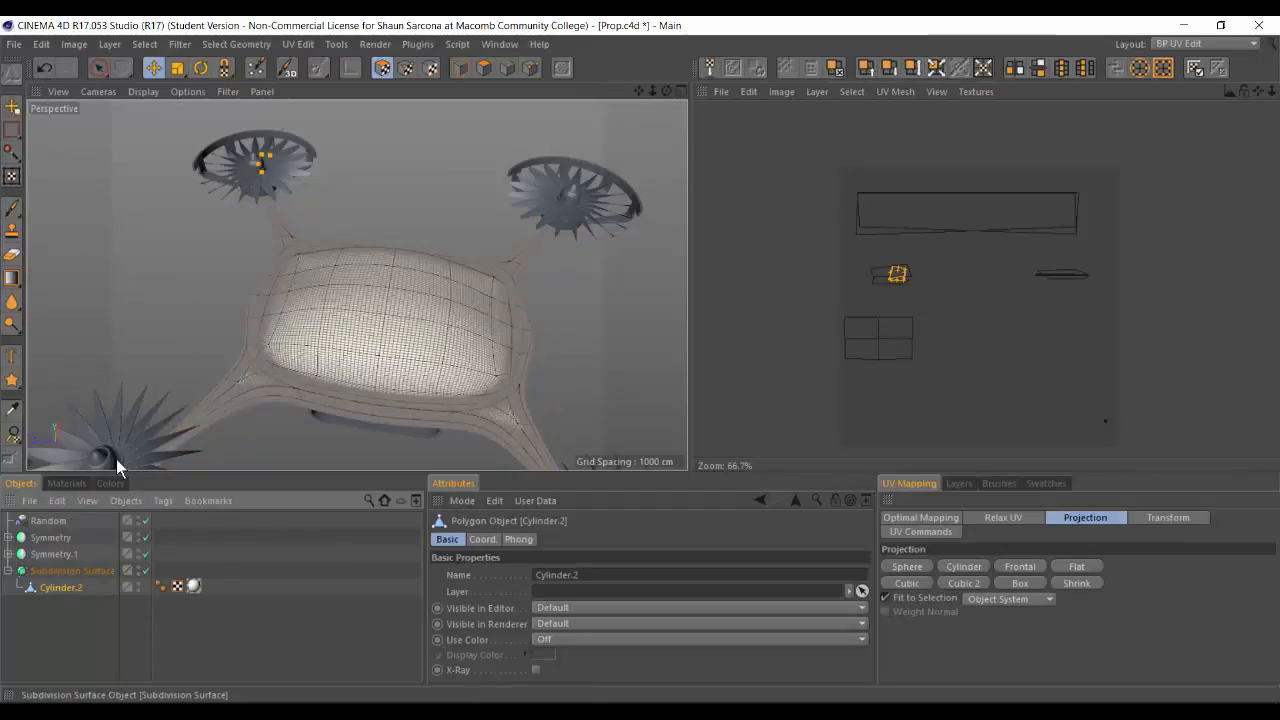
Step: Select the row of four polygons across the body's top shell and apply a Box projection to their UVs
click(309, 334)
shift+click(364, 331)
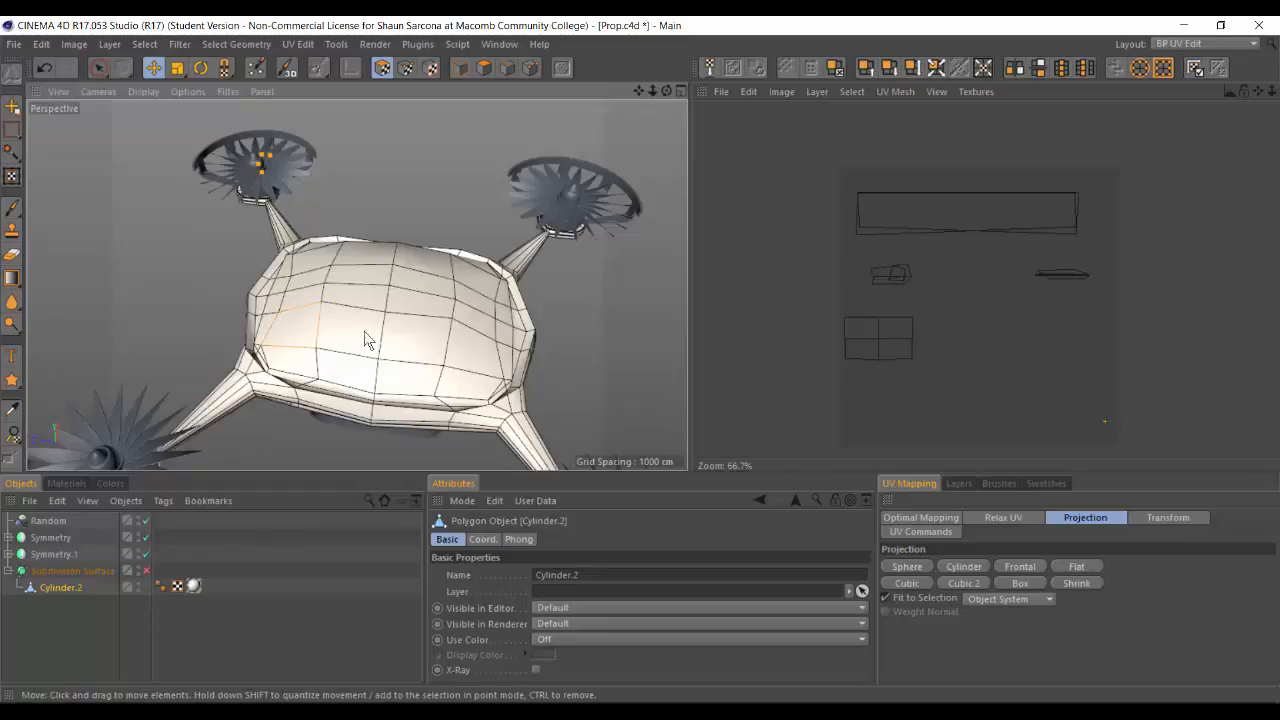
shift+click(423, 338)
alt+drag(520, 312, 426, 274)
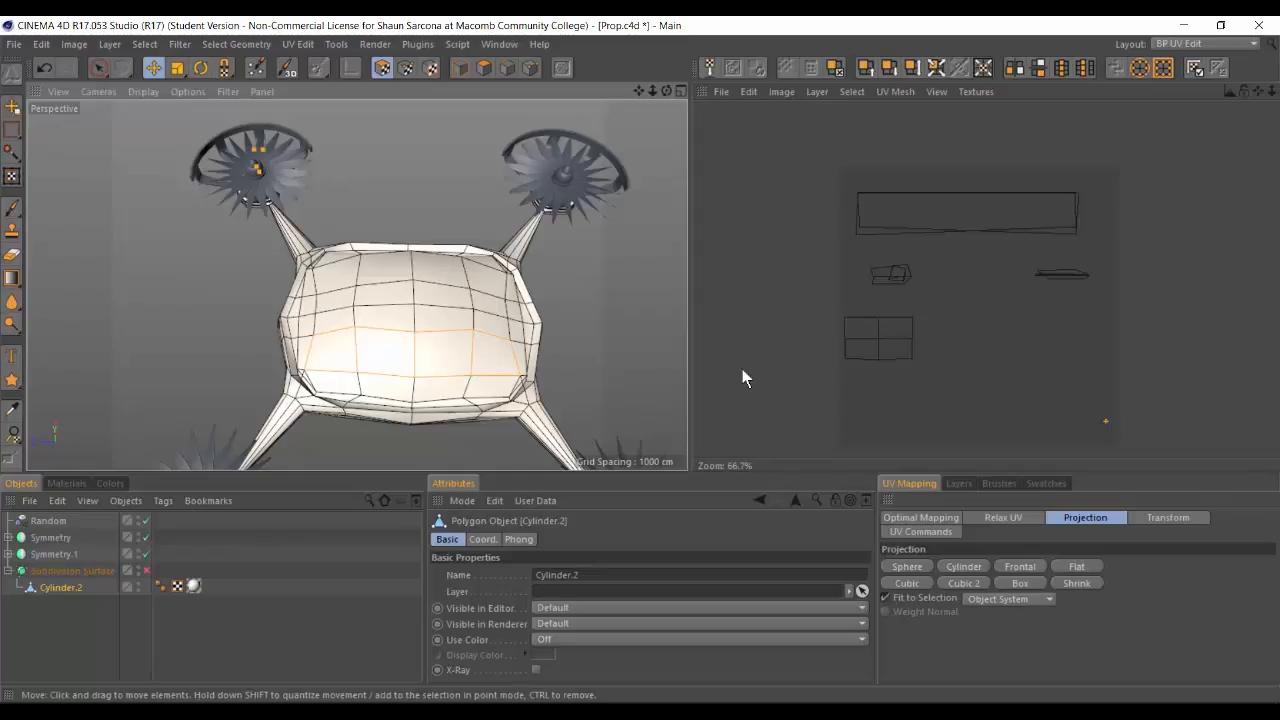
click(1016, 583)
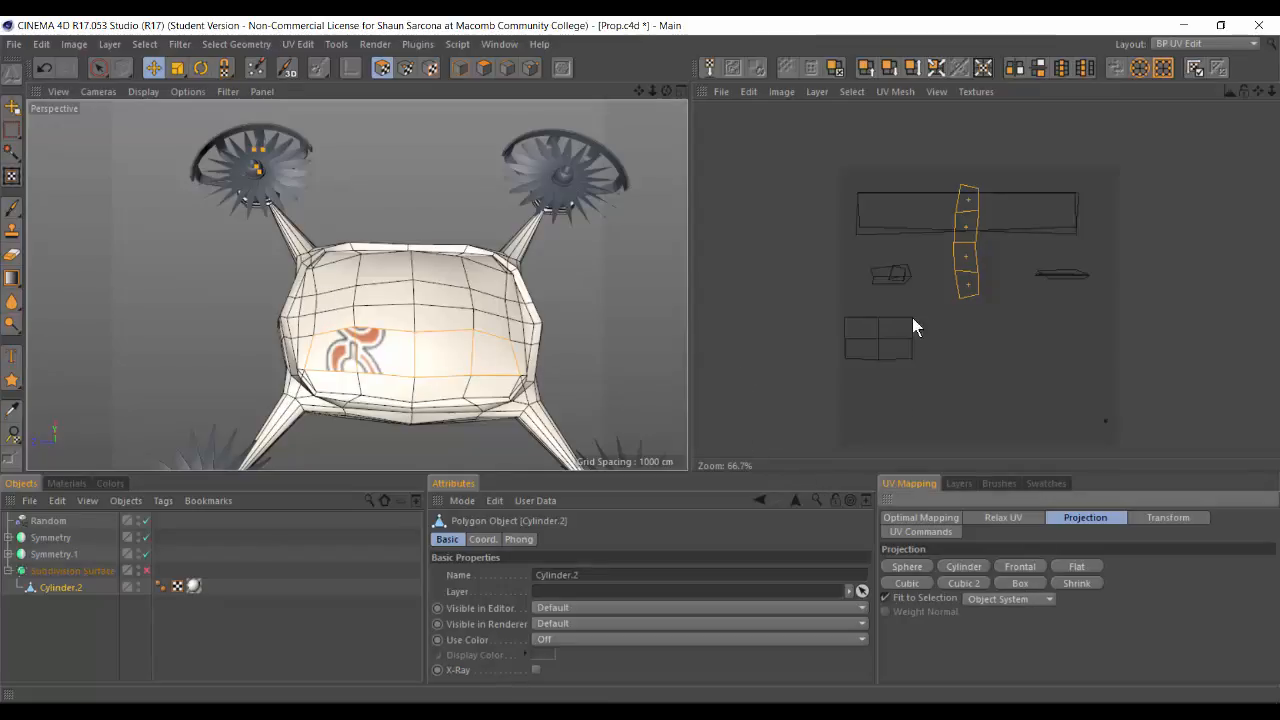
Step: Rotate, scale and move the top polygons' UV island over the logo, and preview it with subdivision on
key(r)
mouse_move(964, 233)
mouse_down()
mouse_move(995, 238)
mouse_move(961, 238)
mouse_move(946, 210)
mouse_move(955, 218)
mouse_move(937, 222)
mouse_move(972, 220)
mouse_move(930, 194)
mouse_move(926, 210)
mouse_move(968, 219)
mouse_up()
key(e)
key(t)
key(e)
key(t)
key(e)
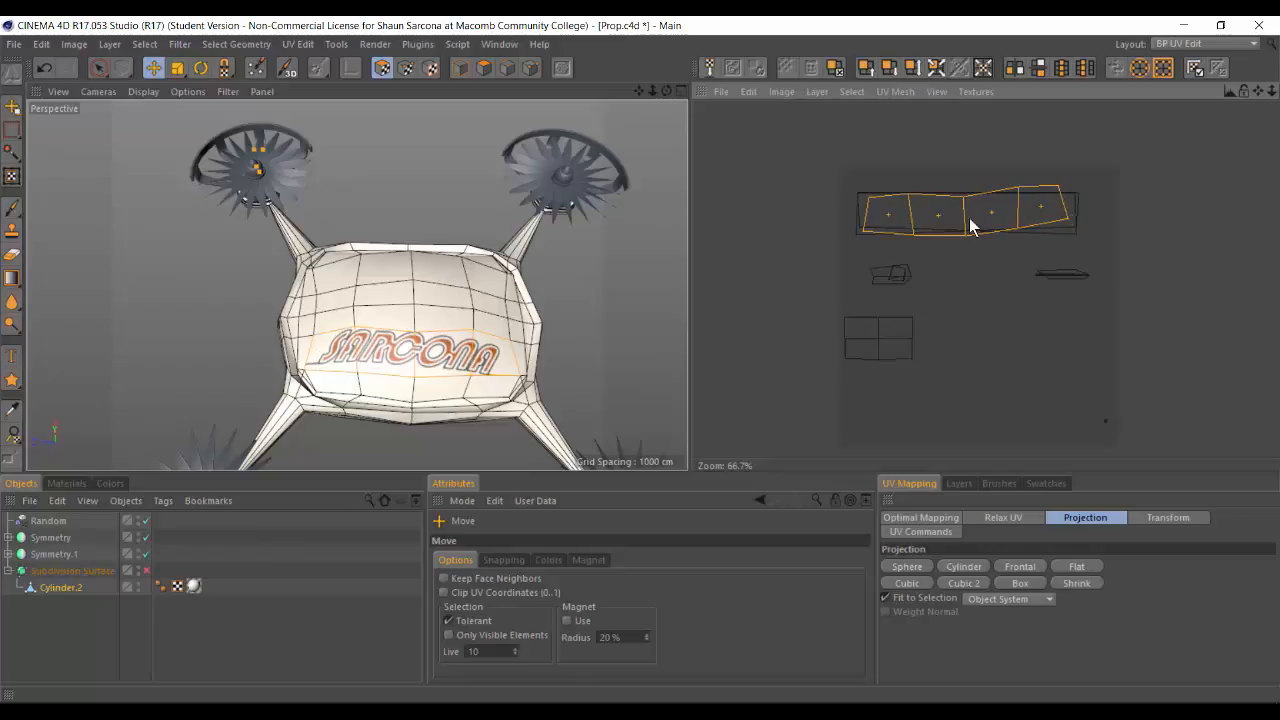
click(146, 571)
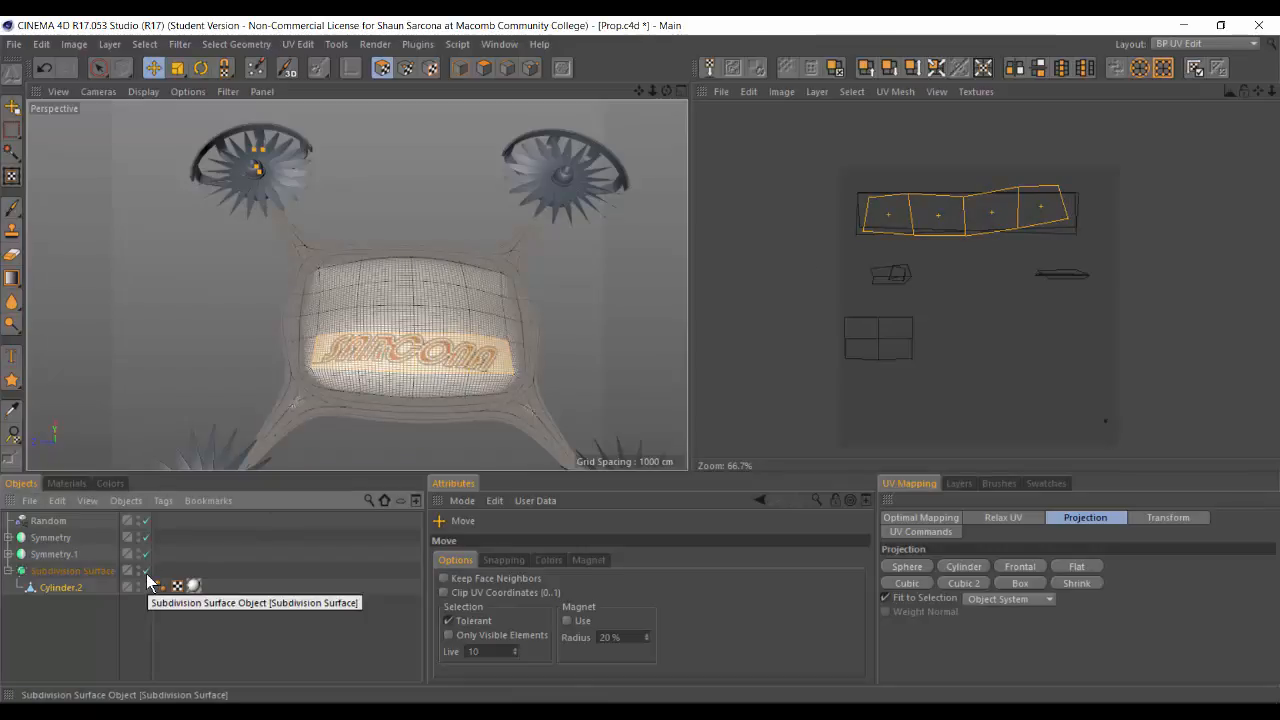
Step: Undo the subdivision preview, the UV island adjustments and the Box projection of the top polygons
key(ctrl+z)
key(ctrl+z)
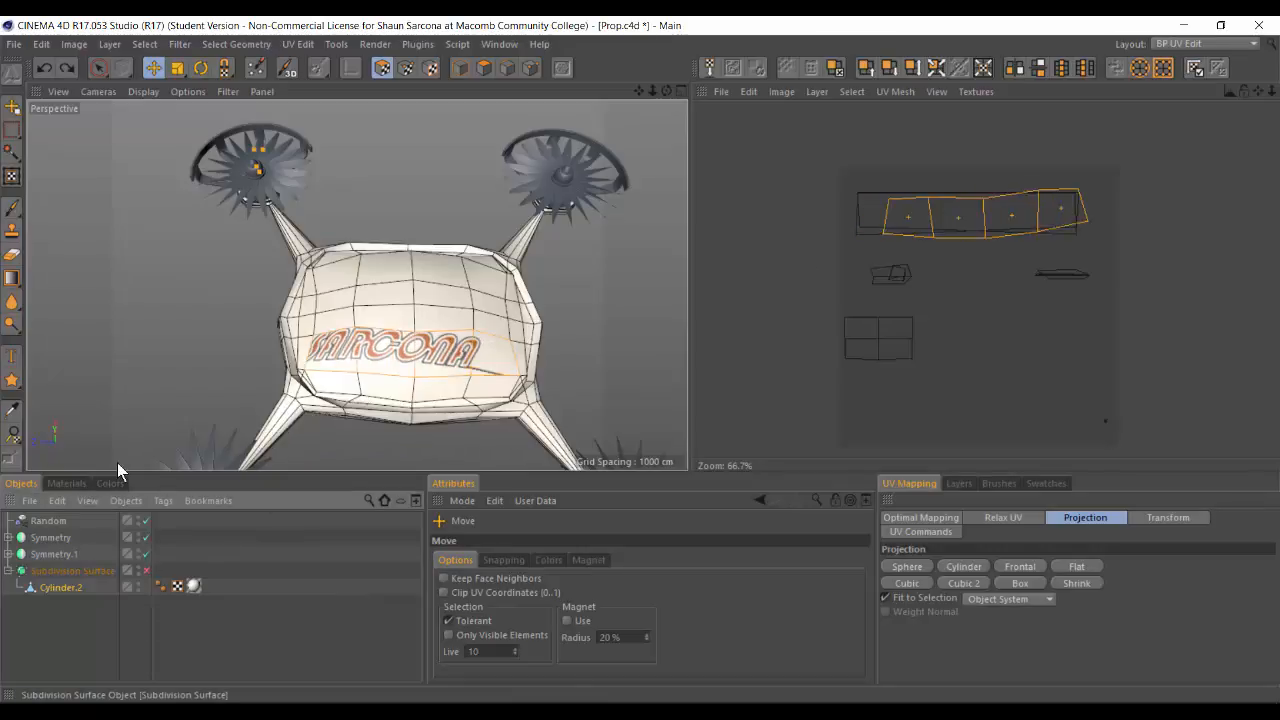
key(ctrl+z)
key(ctrl+z)
key(ctrl+z)
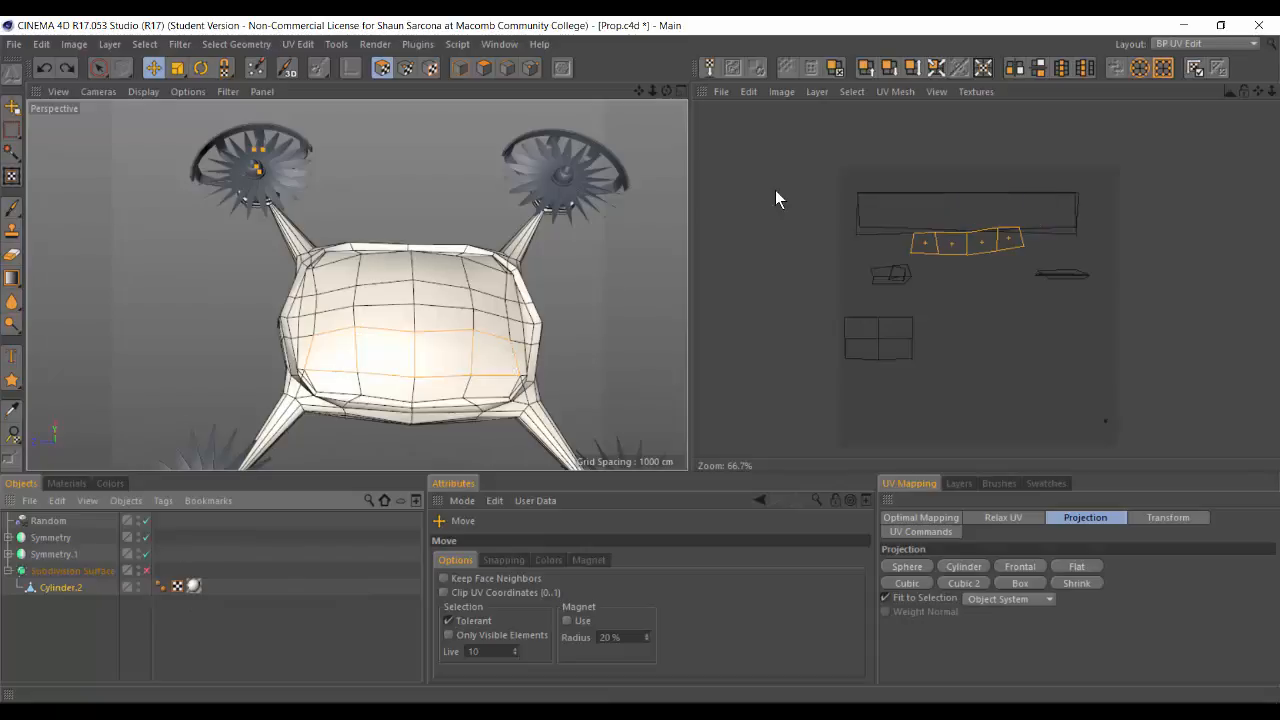
key(ctrl+z)
key(ctrl+z)
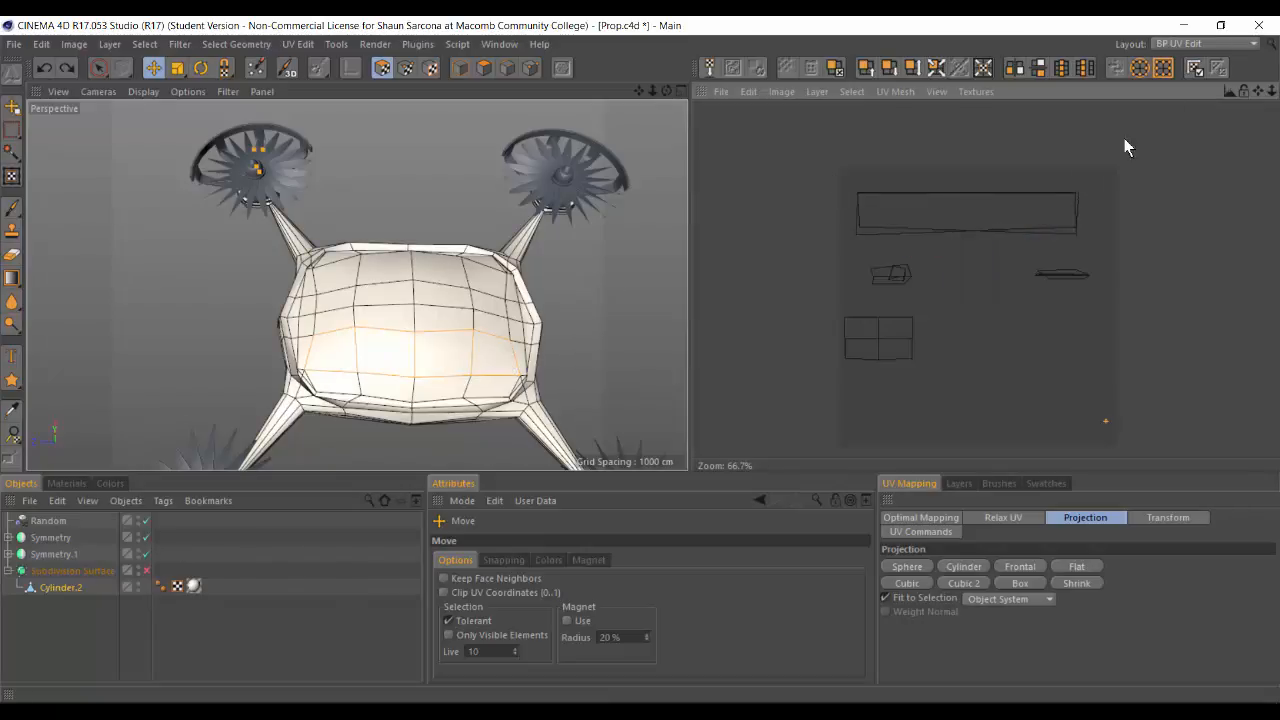
Step: Return to the Standard layout and turn the body's Subdivision Surface back on
click(1197, 44)
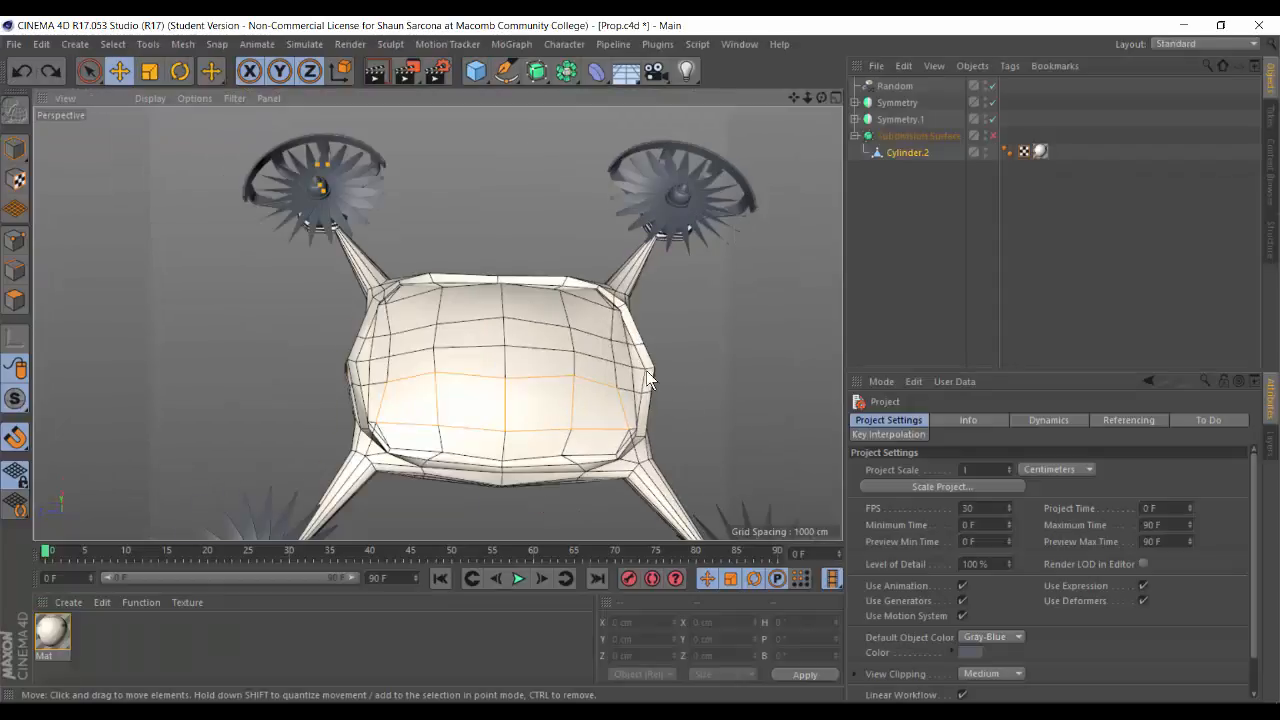
alt+drag(646, 370, 603, 225)
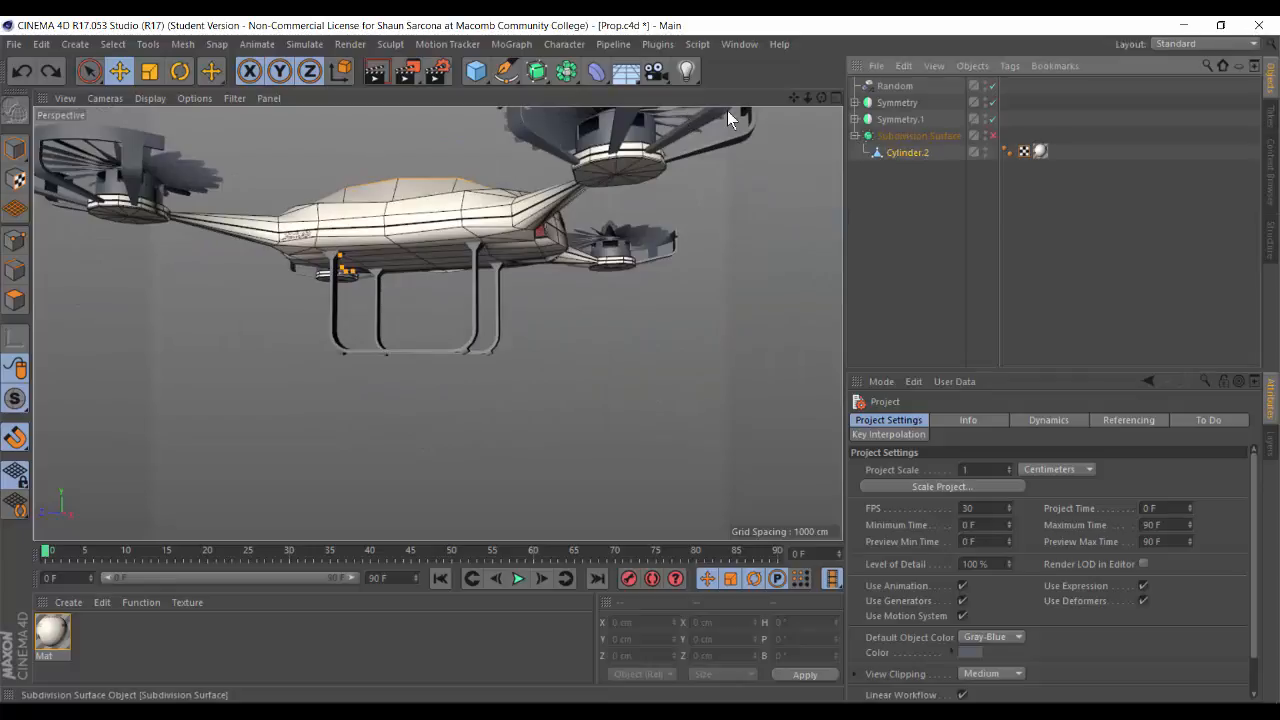
click(922, 137)
click(916, 152)
click(917, 137)
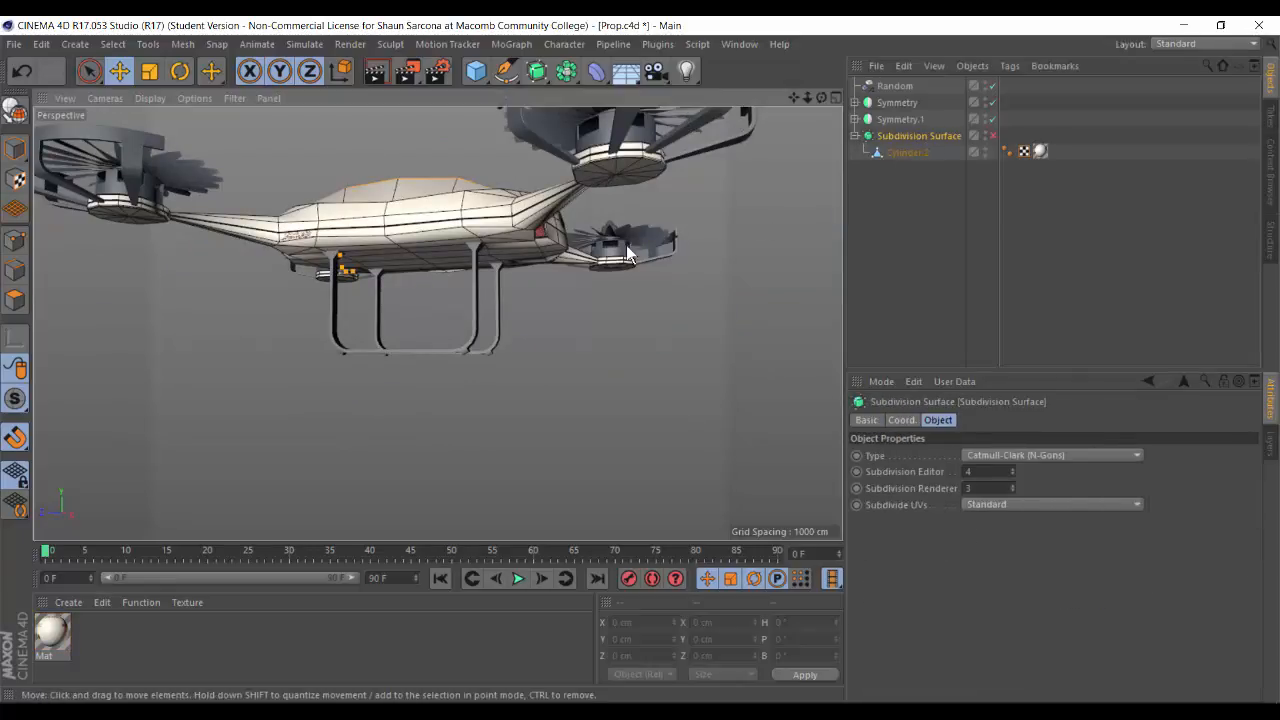
alt+drag(626, 245, 555, 370)
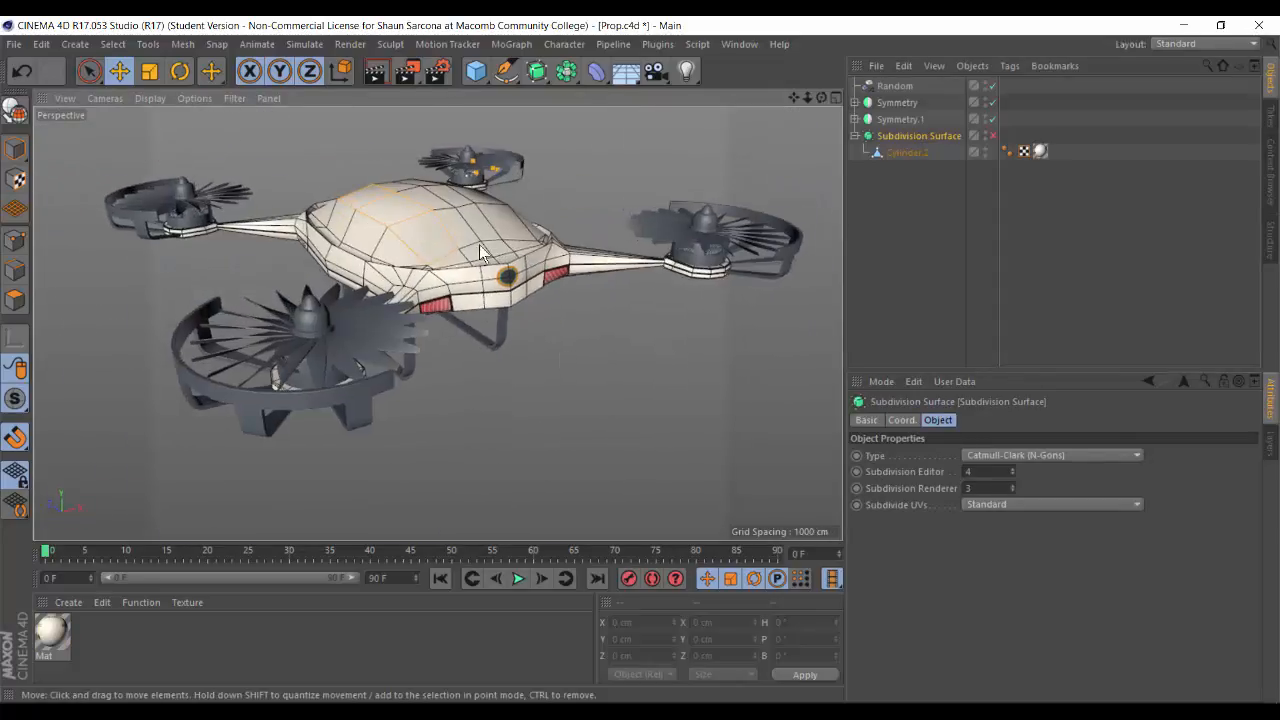
click(992, 135)
Step: Save the scene, and save a new version of it as Prop_02 in the scenes folder
alt+drag(710, 235, 651, 192)
key(ctrl+s)
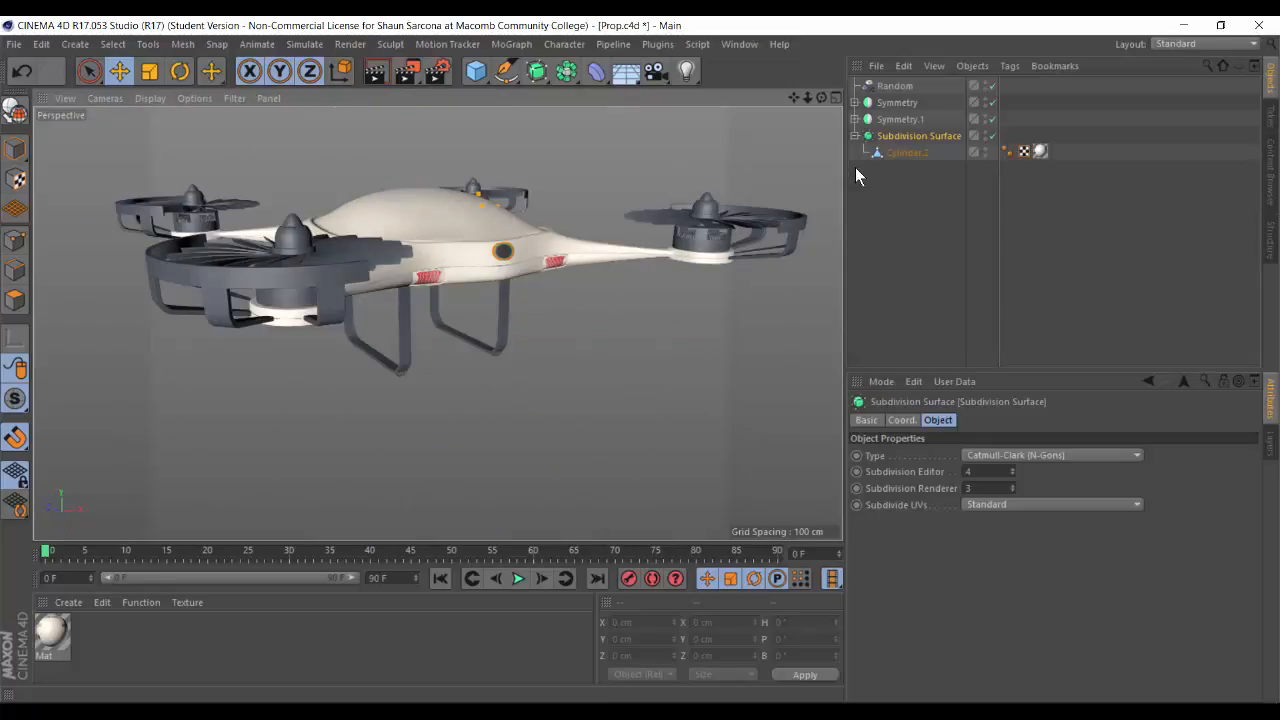
click(11, 44)
click(62, 197)
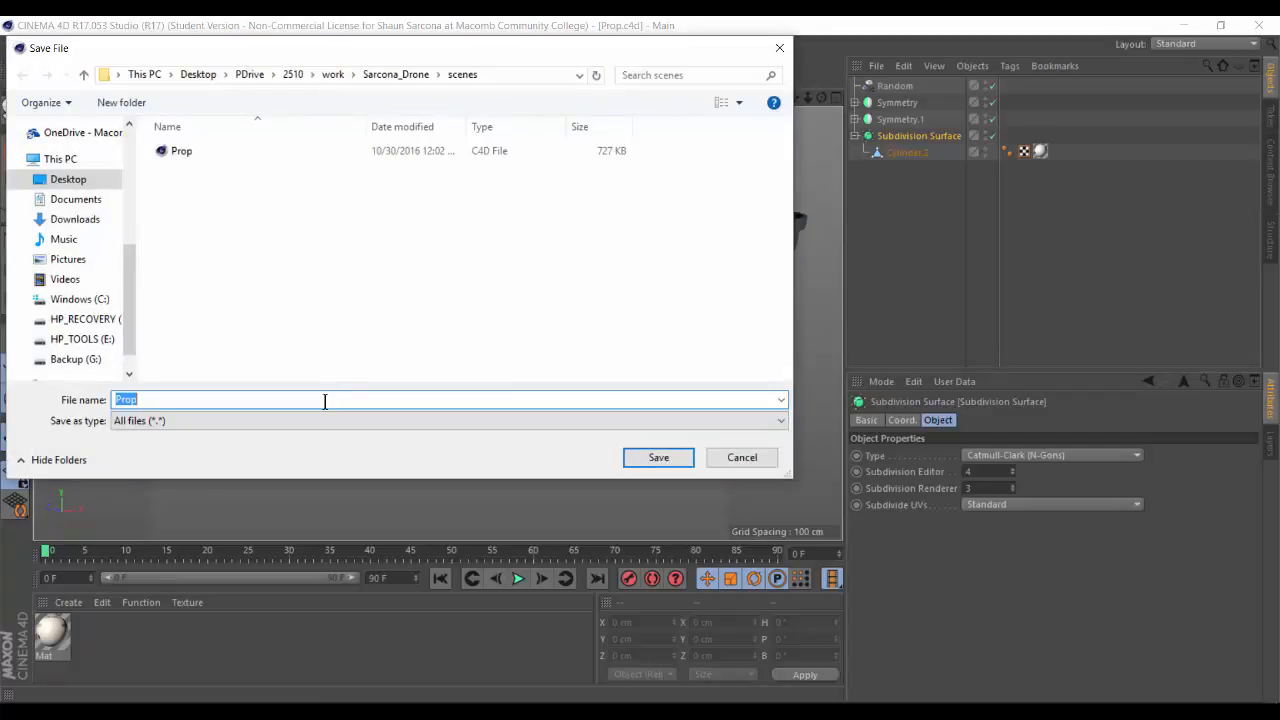
text(Prop_02)
key(Return)
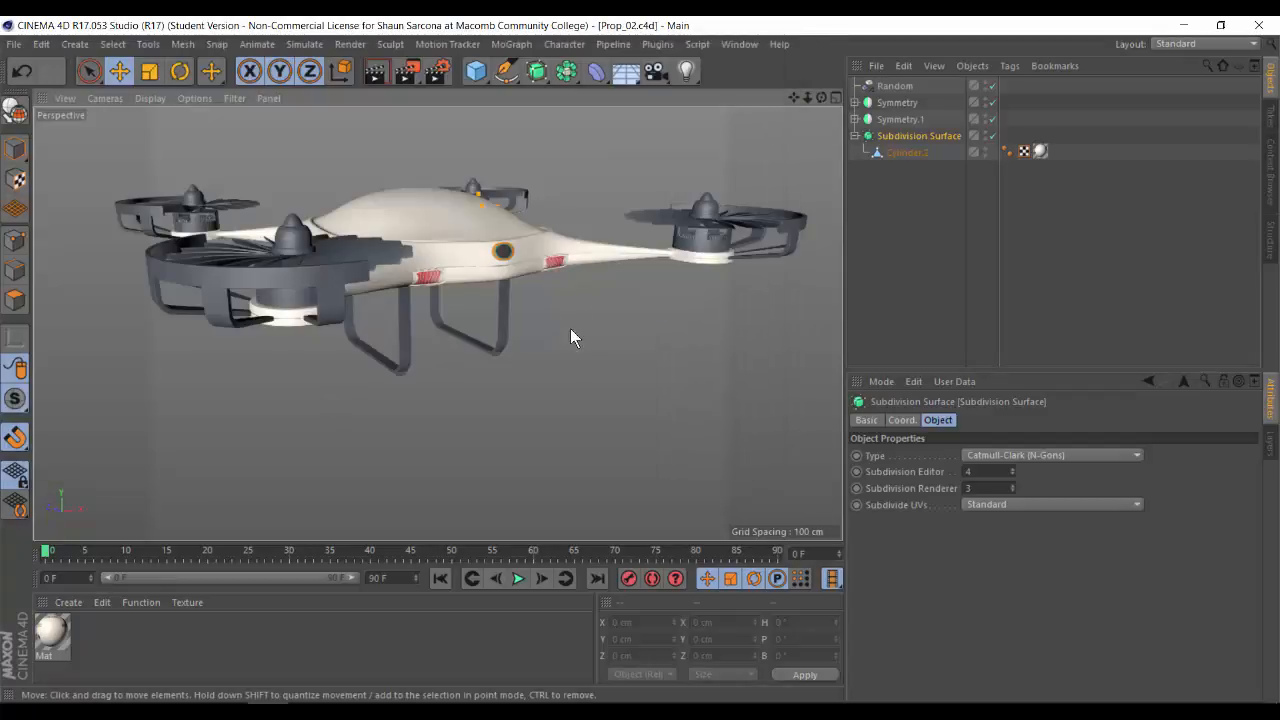
Step: Make the body's Subdivision Surface editable and select the baked Cylinder.2 mesh inside it
alt+drag(572, 337, 784, 191)
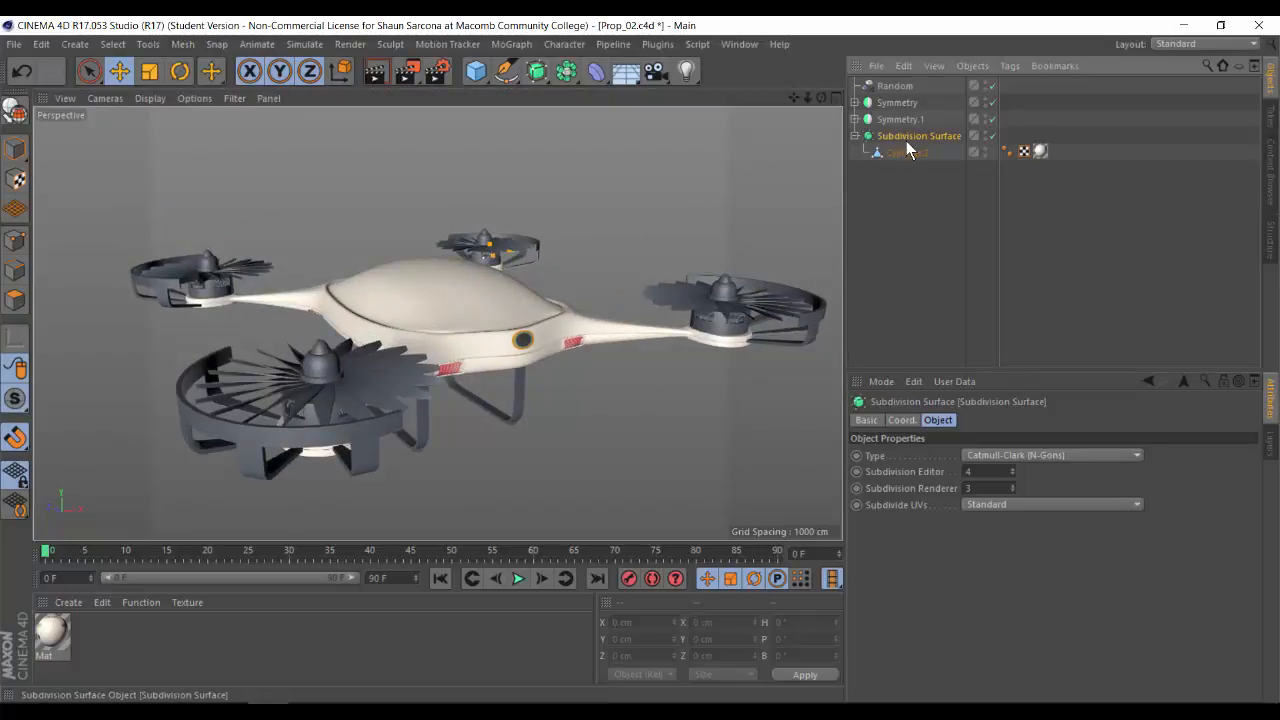
key(c)
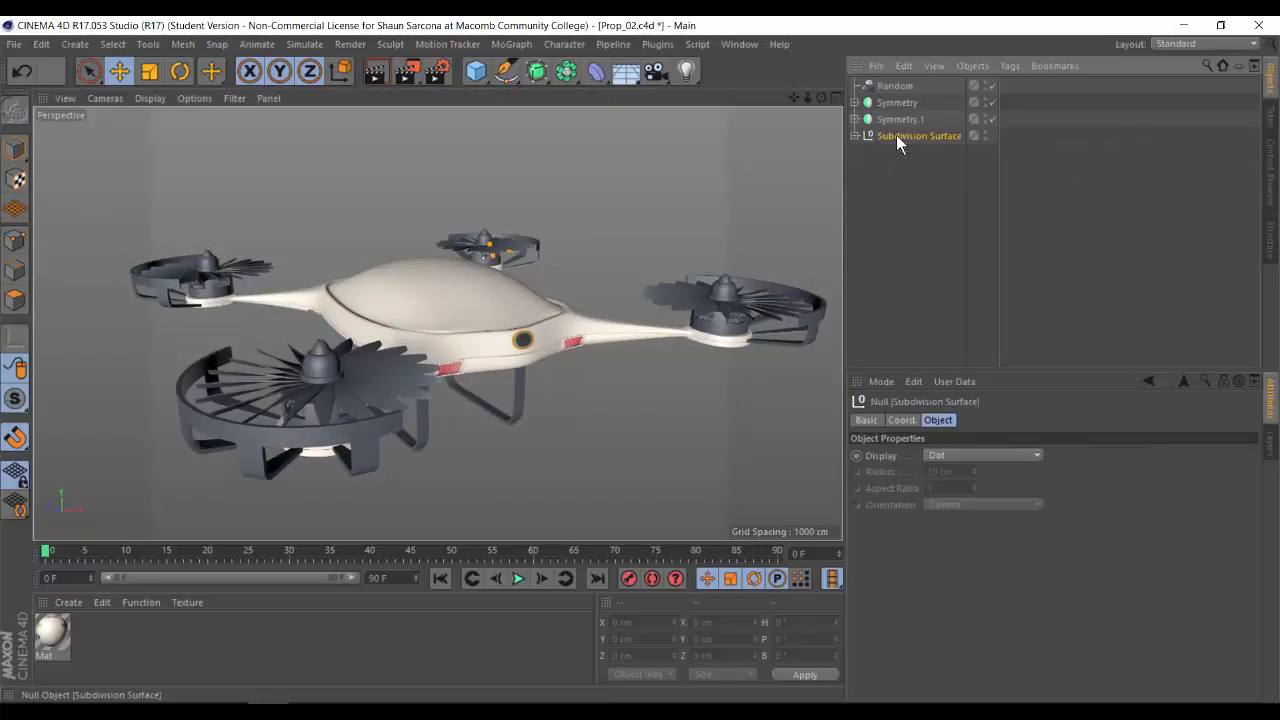
click(855, 136)
click(900, 152)
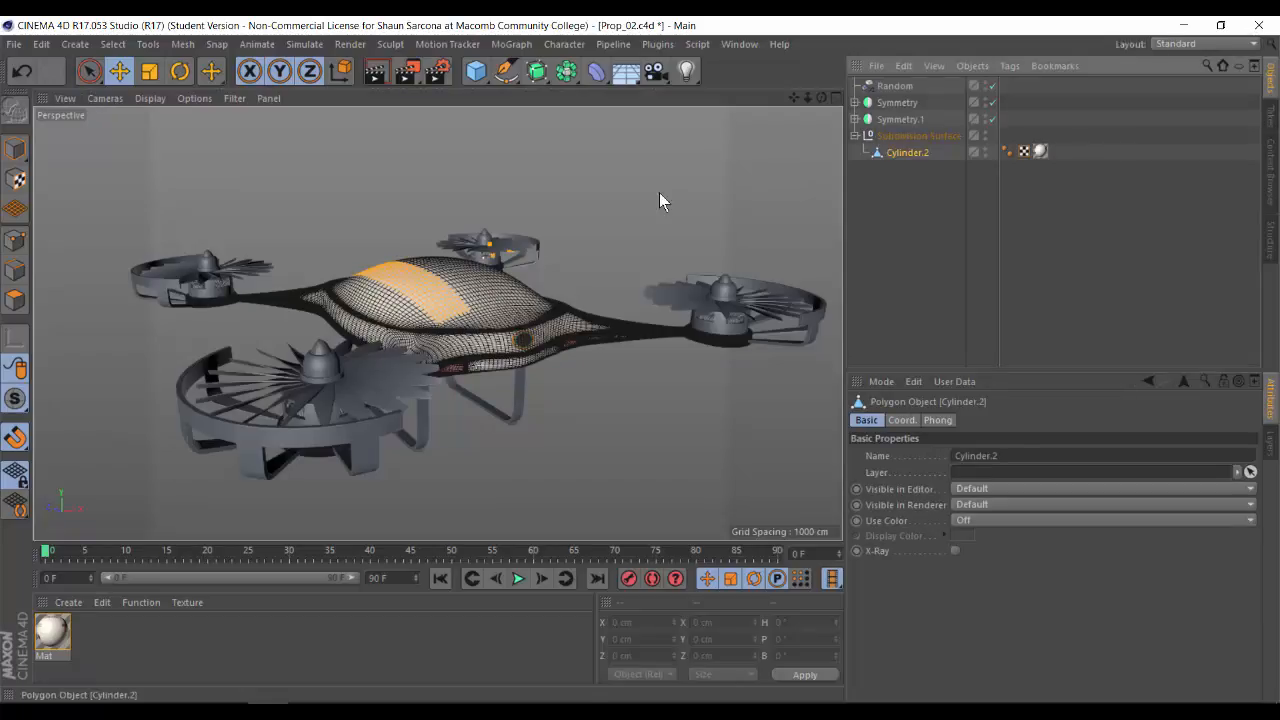
Step: Switch to model mode and deselect the baked body mesh to examine its surface and arm
alt+drag(659, 192, 692, 228)
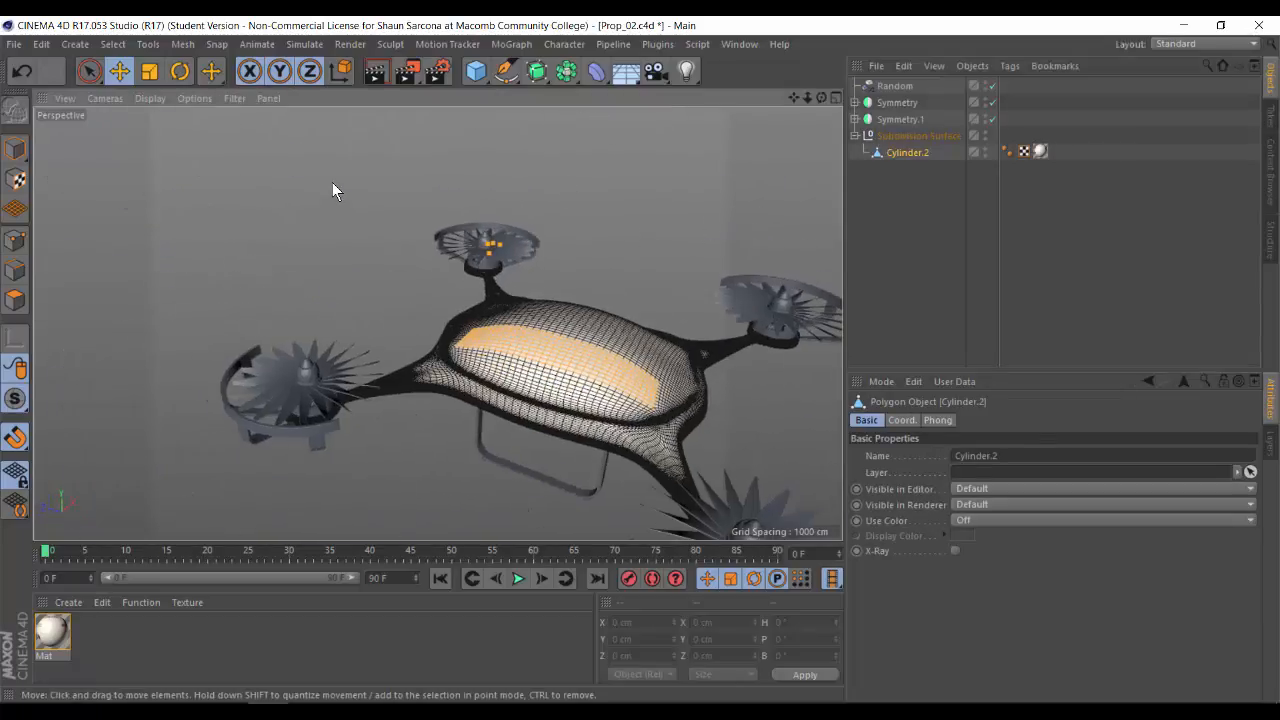
click(17, 150)
click(245, 184)
alt+drag(260, 195, 222, 134)
alt+drag(277, 163, 500, 226)
alt+drag(277, 234, 475, 245)
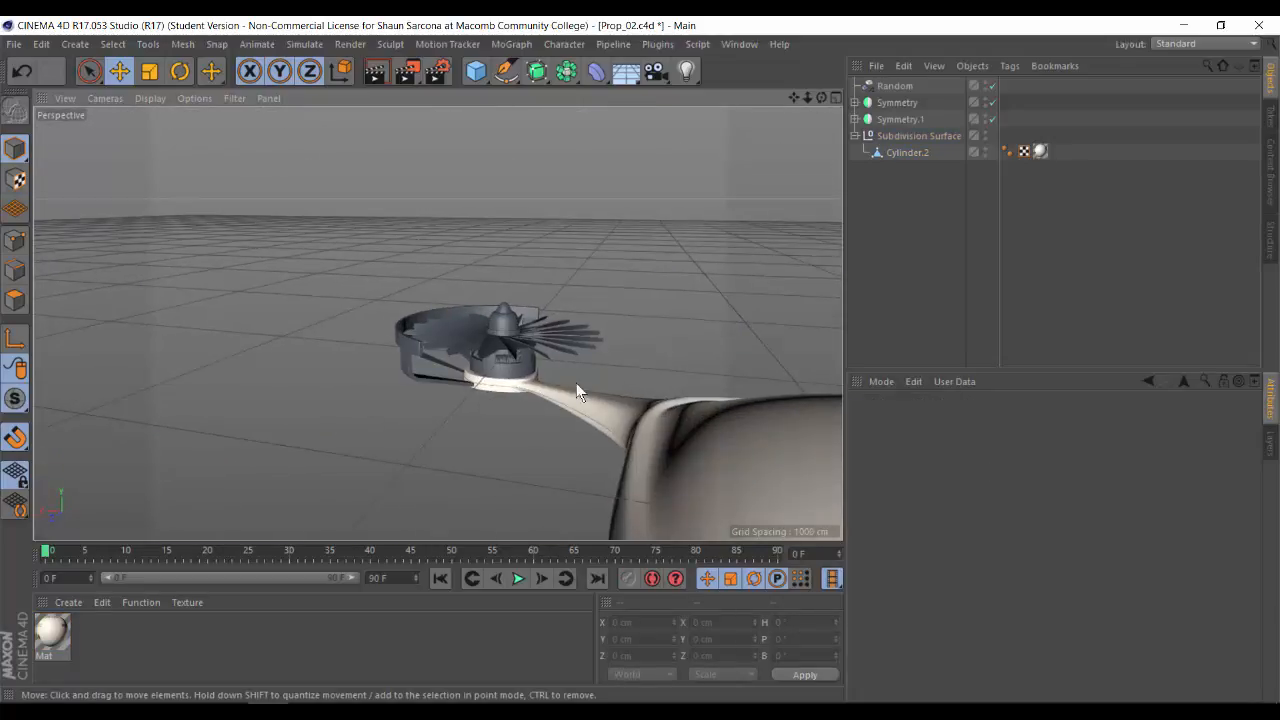
Step: Make the Symmetry.1 object holding the rotor assemblies editable
alt+drag(290, 138, 466, 229)
click(458, 229)
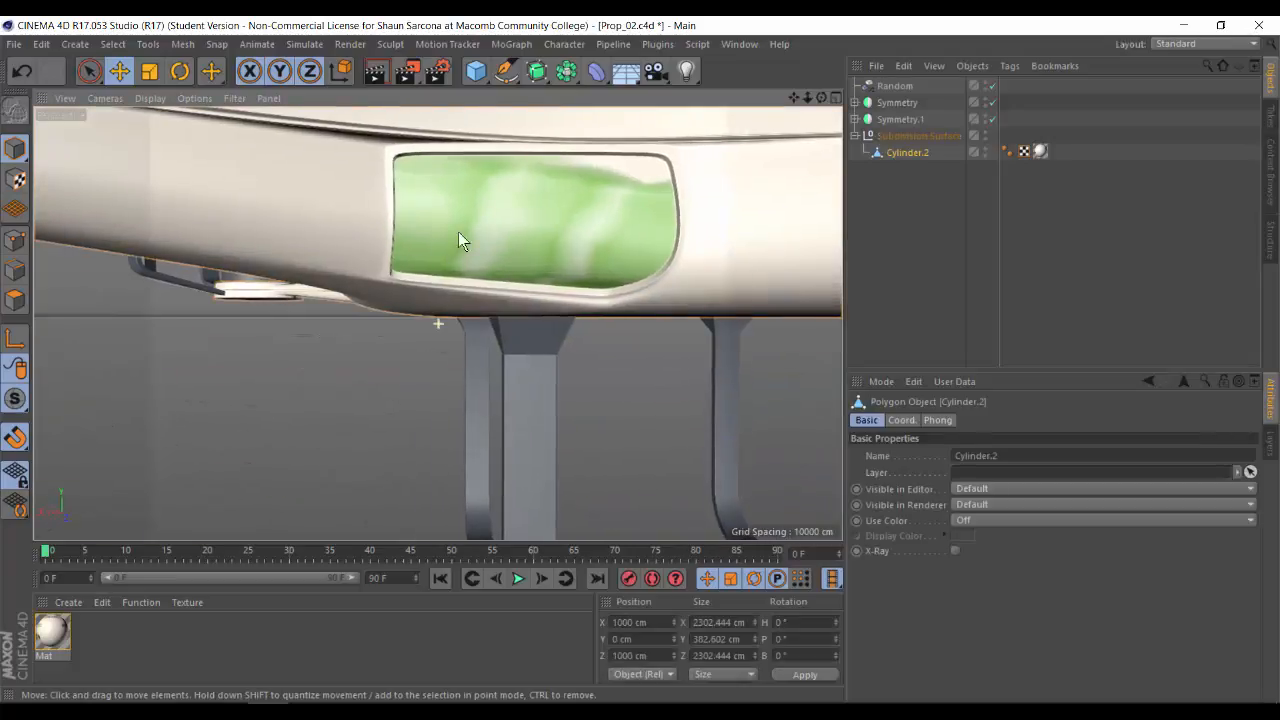
alt+drag(509, 262, 868, 304)
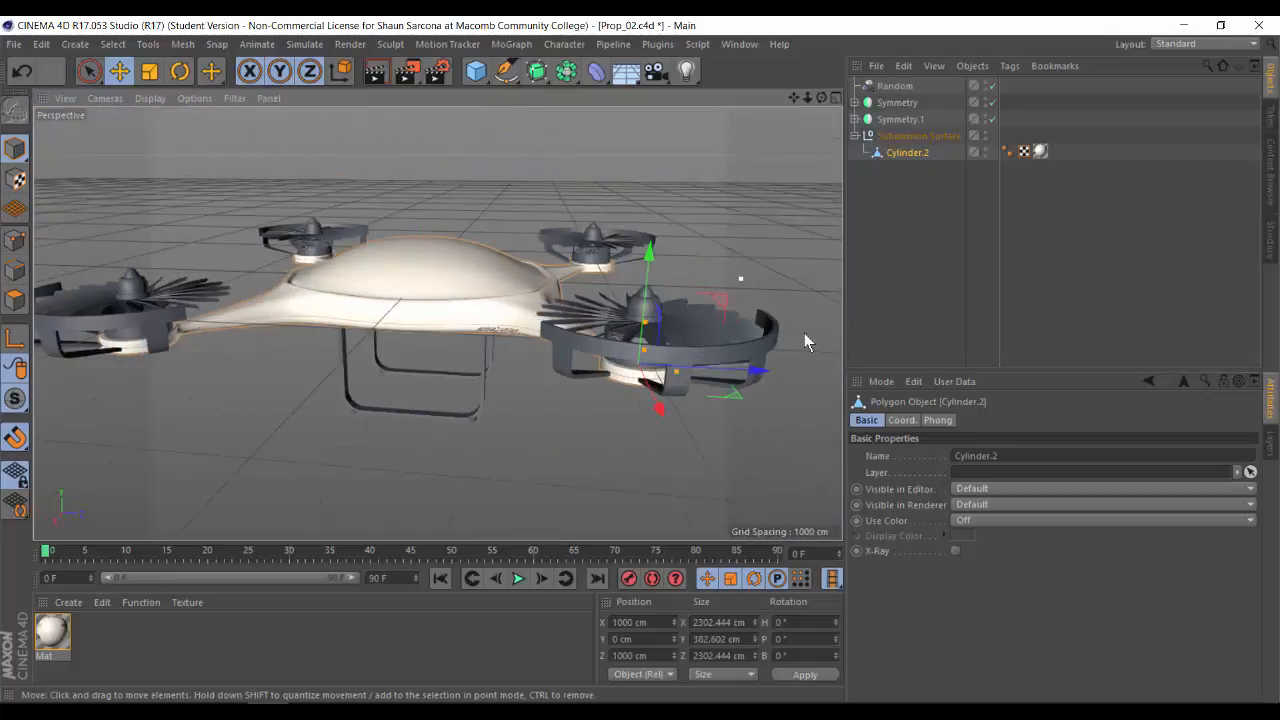
alt+drag(804, 333, 842, 300)
click(868, 119)
click(855, 119)
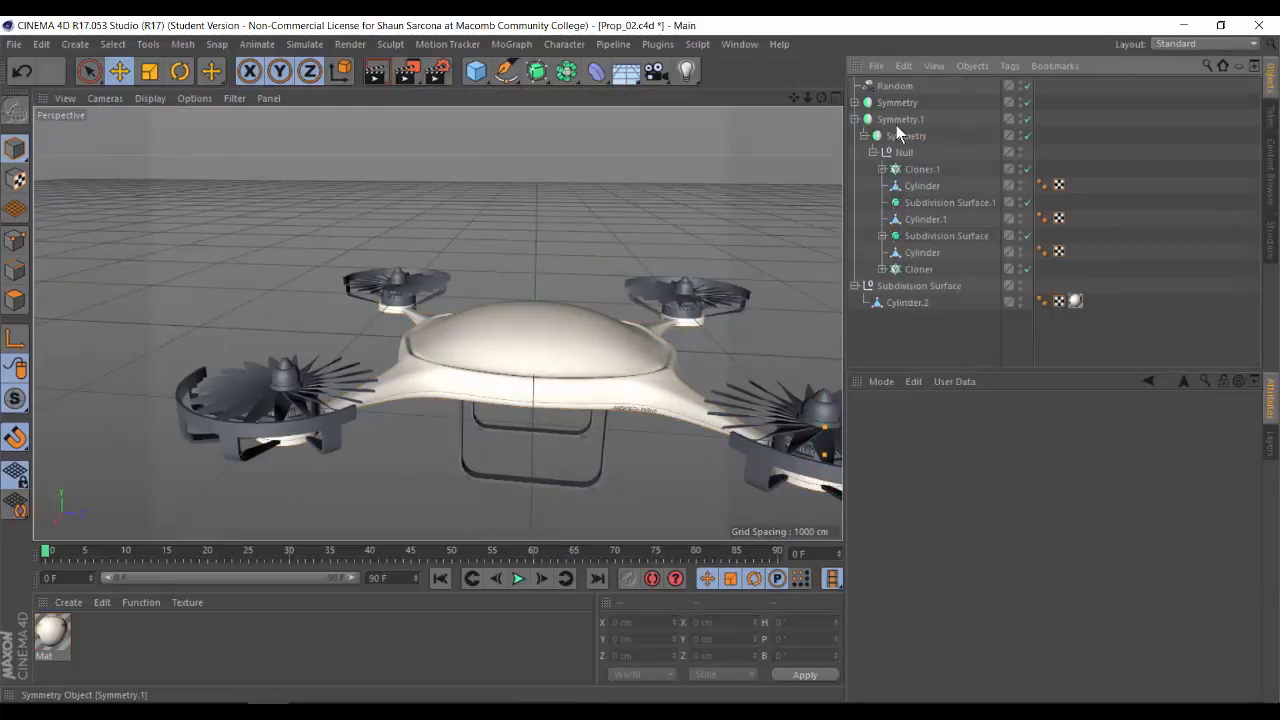
key(c)
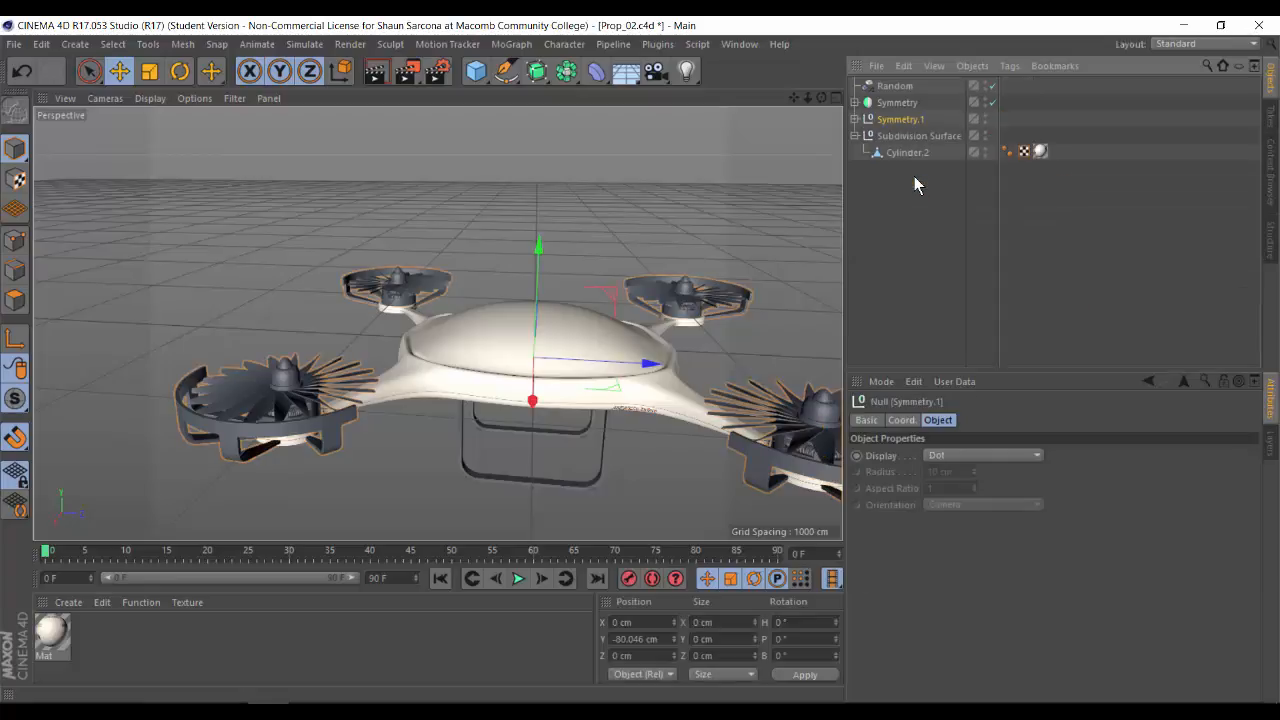
Step: Inspect the objects nested in the baked Symmetry.1 hierarchy, including its Null, Cylinder meshes and both Cloner groups
click(855, 119)
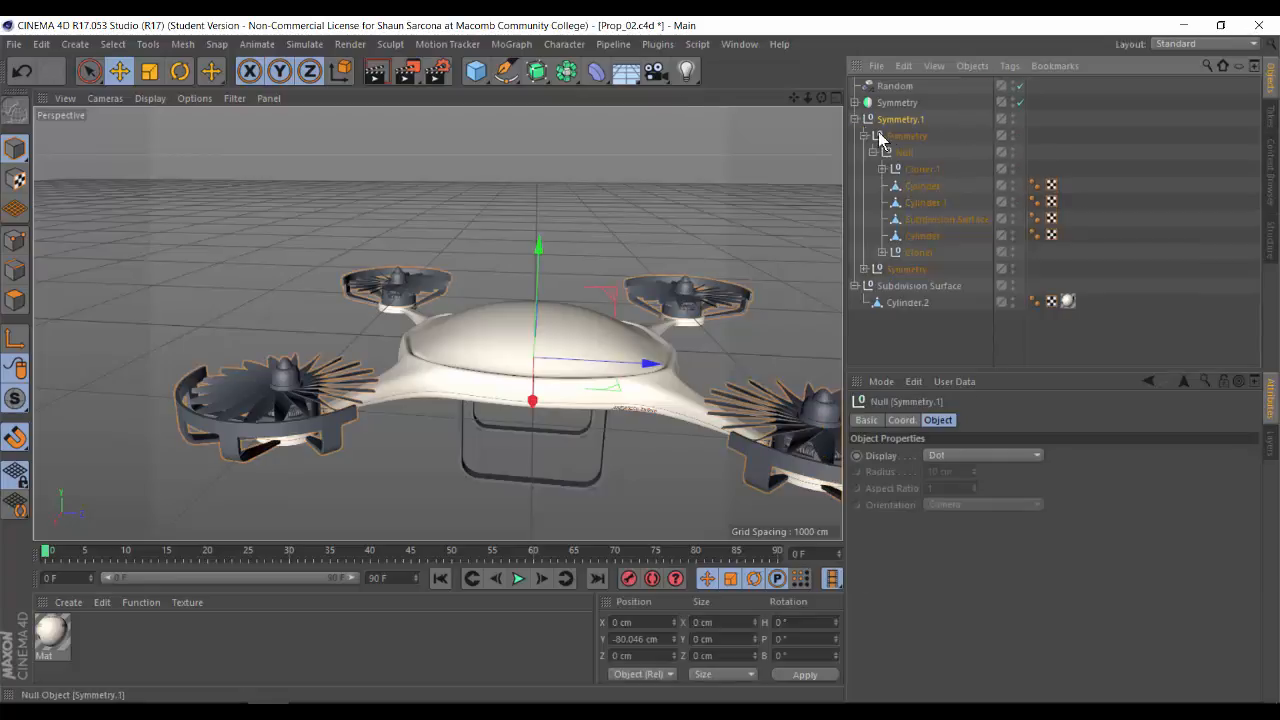
click(918, 169)
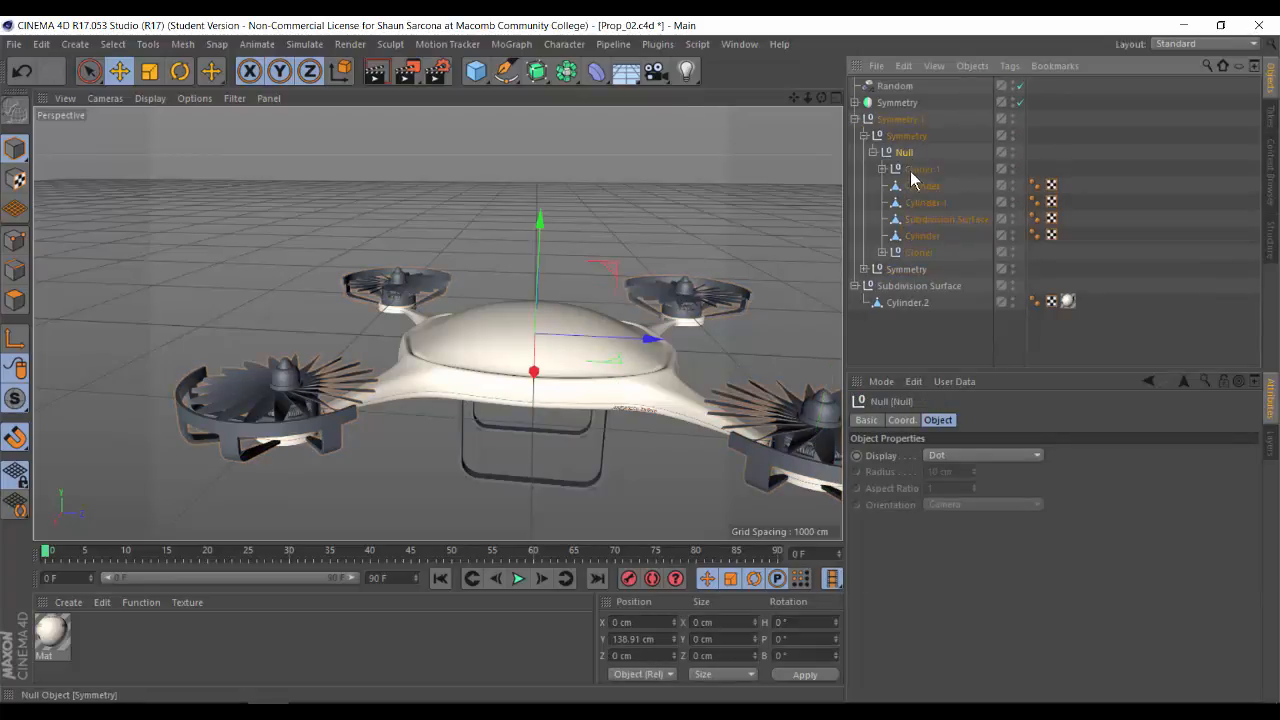
click(916, 191)
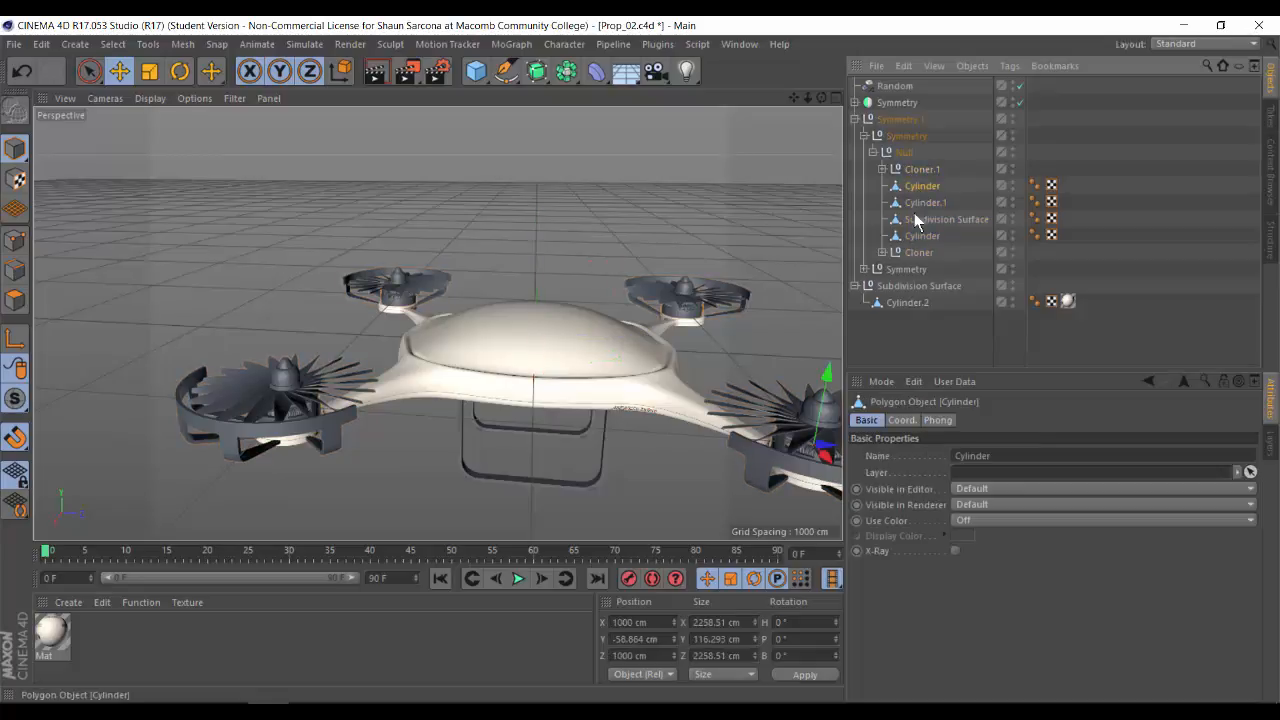
click(882, 252)
click(700, 149)
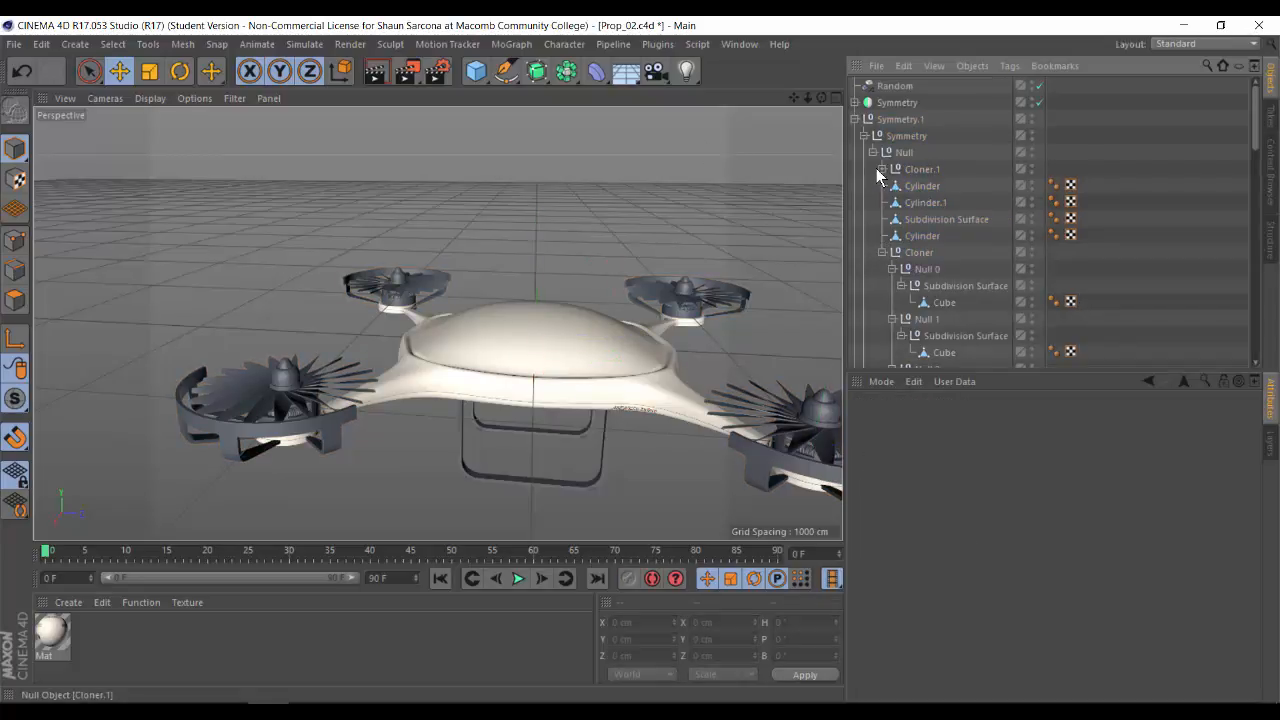
click(882, 169)
click(855, 119)
Step: Make the landing gear's Symmetry object with its beveled Cube editable
click(855, 102)
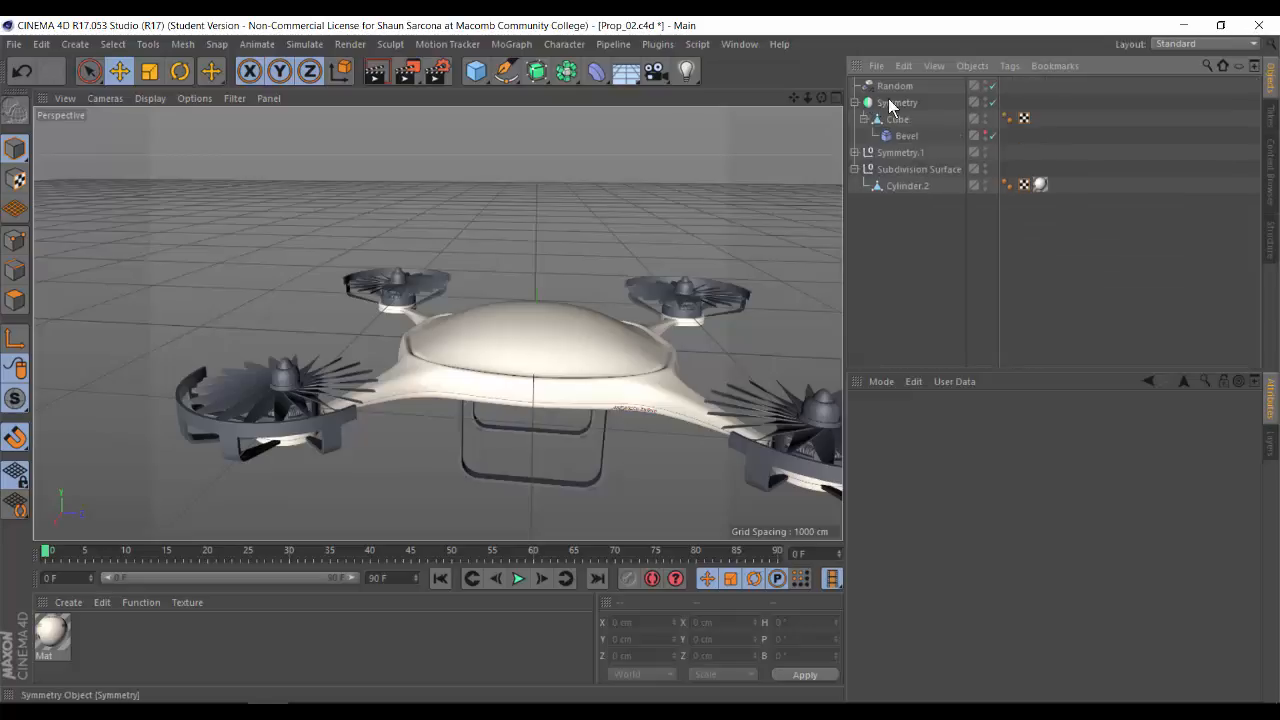
click(897, 103)
key(c)
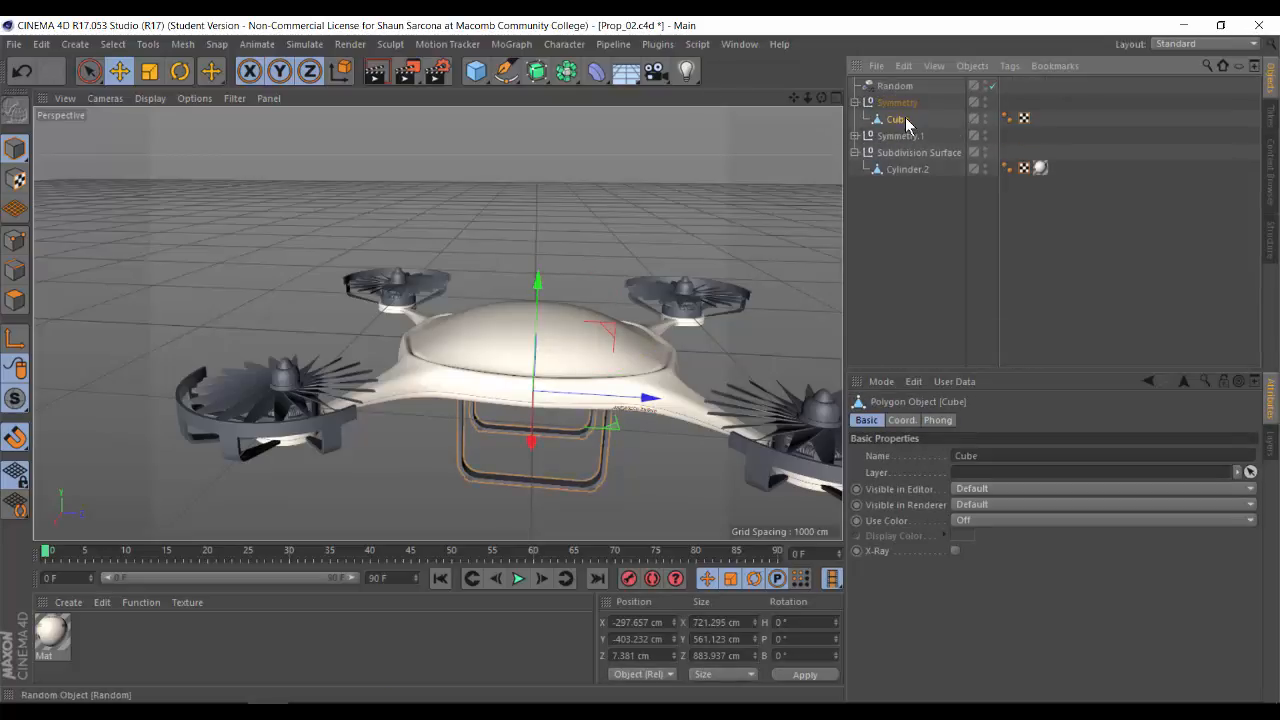
Step: Delete the Random effector and move the Cylinder.2 body mesh out of the Subdivision Surface null
click(896, 87)
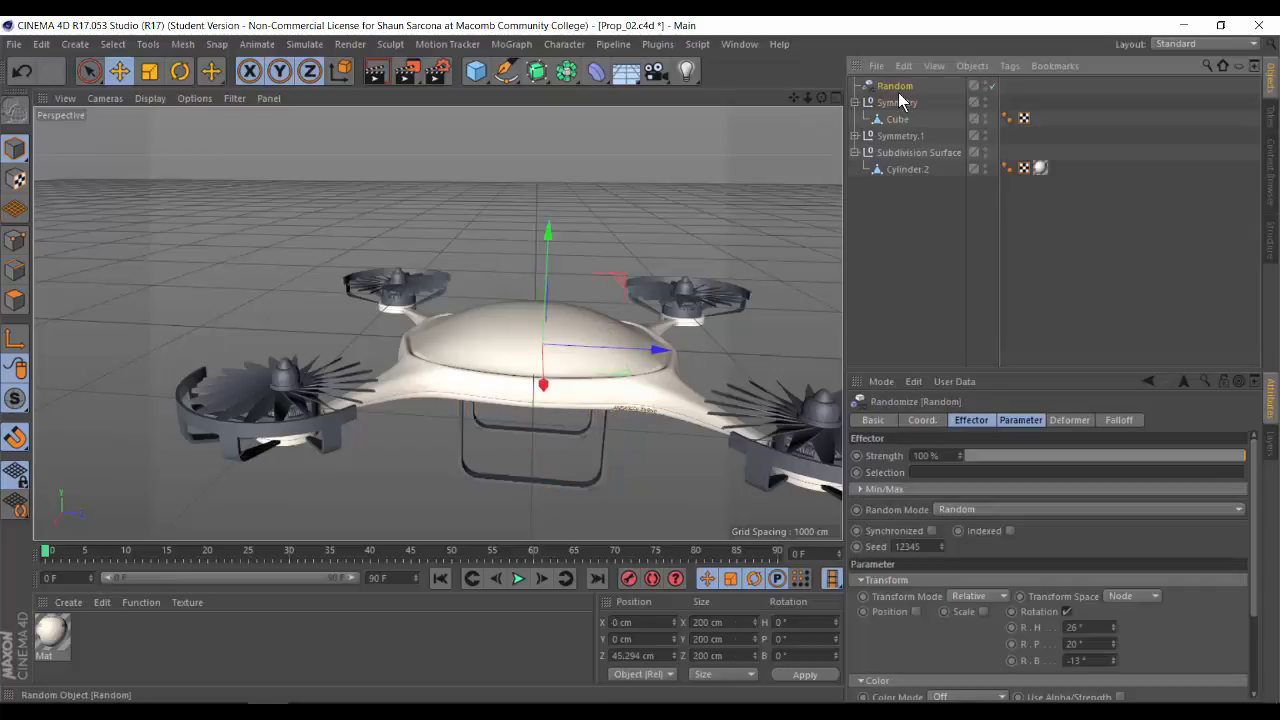
key(Delete)
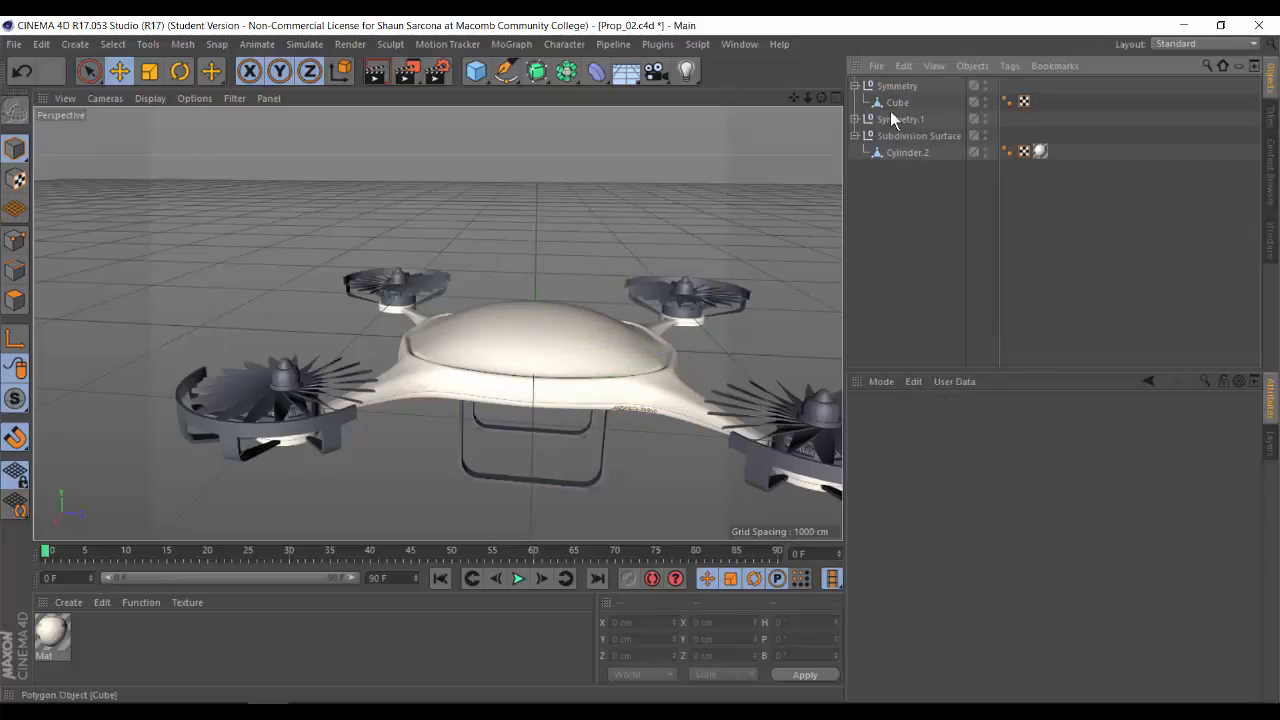
click(890, 106)
drag(900, 153, 887, 172)
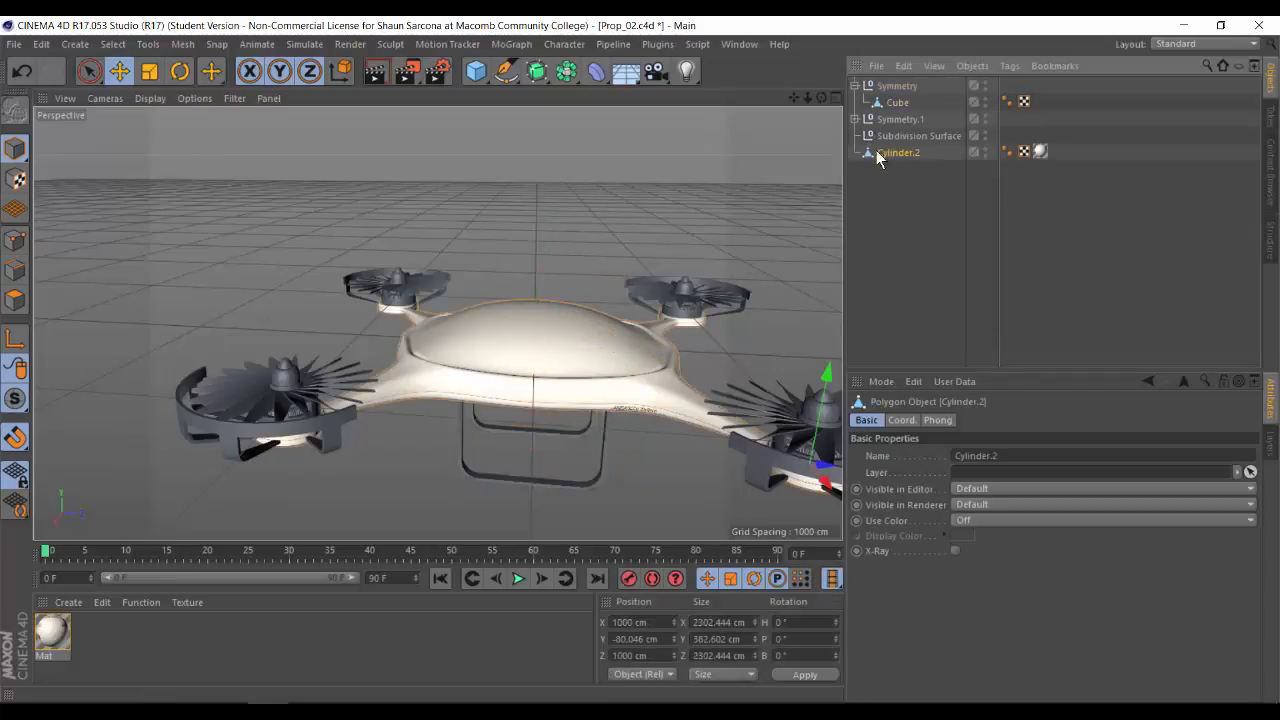
Step: Expand the entire Symmetry.1 hierarchy and select Torus 0 through Torus 14 under Cloner 0
click(855, 119)
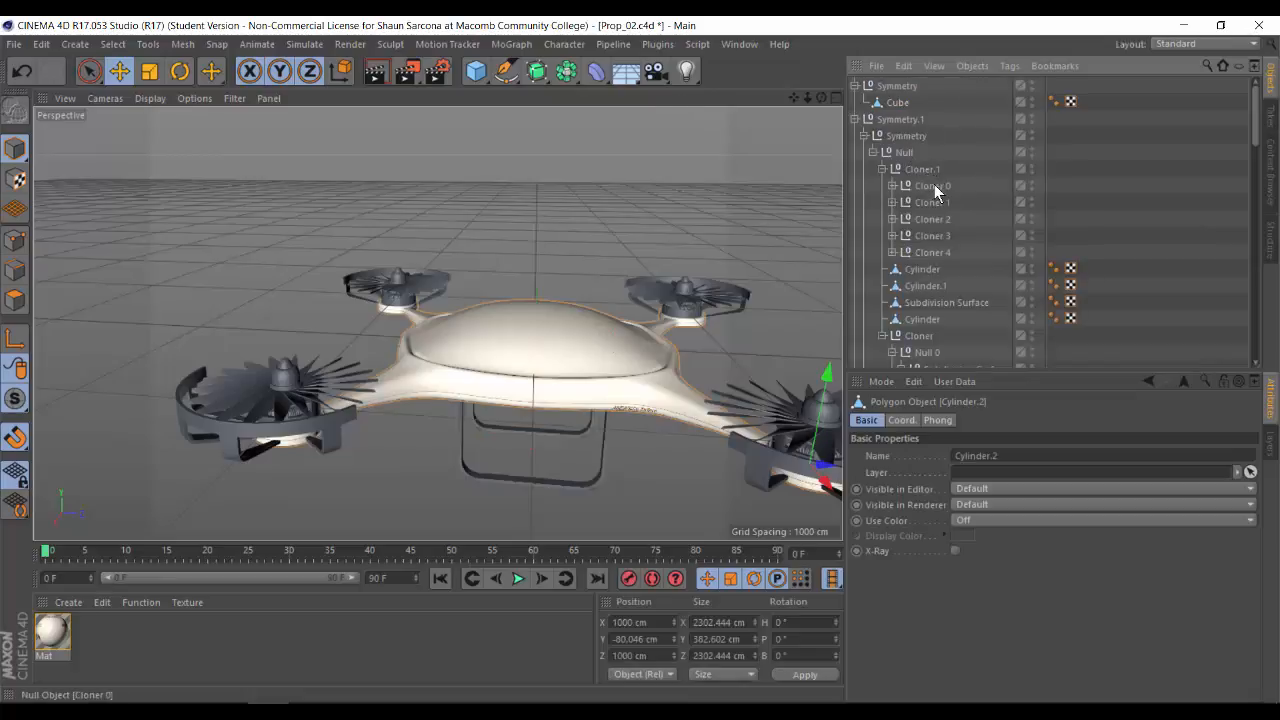
click(855, 119)
click(855, 119)
click(855, 119)
ctrl+click(855, 119)
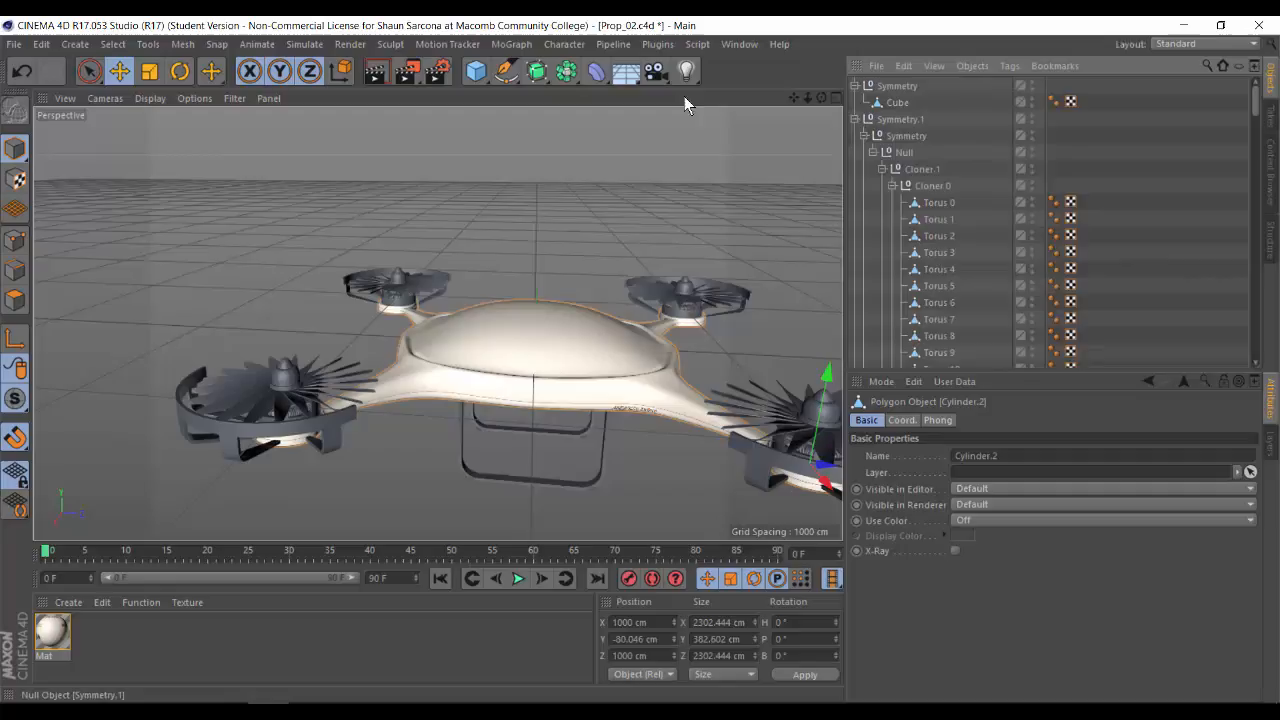
click(940, 204)
scroll(944, 213, down, 3)
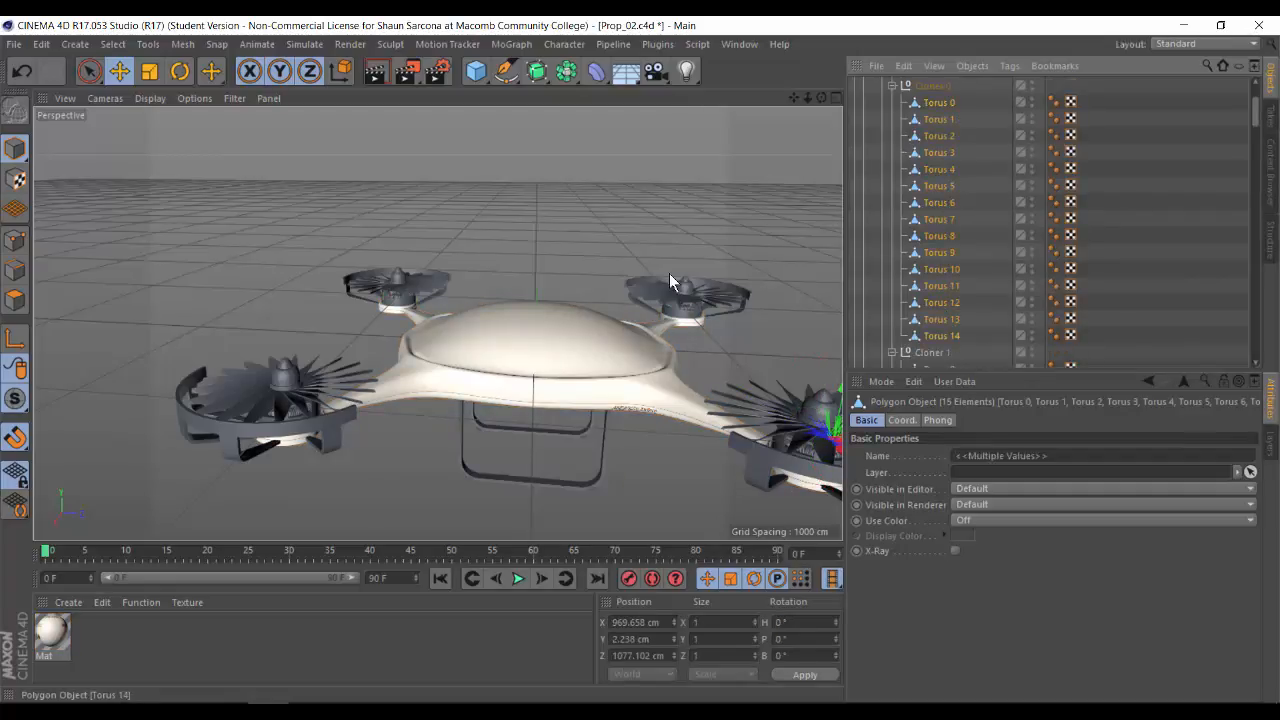
Step: Examine the rotor up close from below to locate the torus wires in the motor housing
click(618, 298)
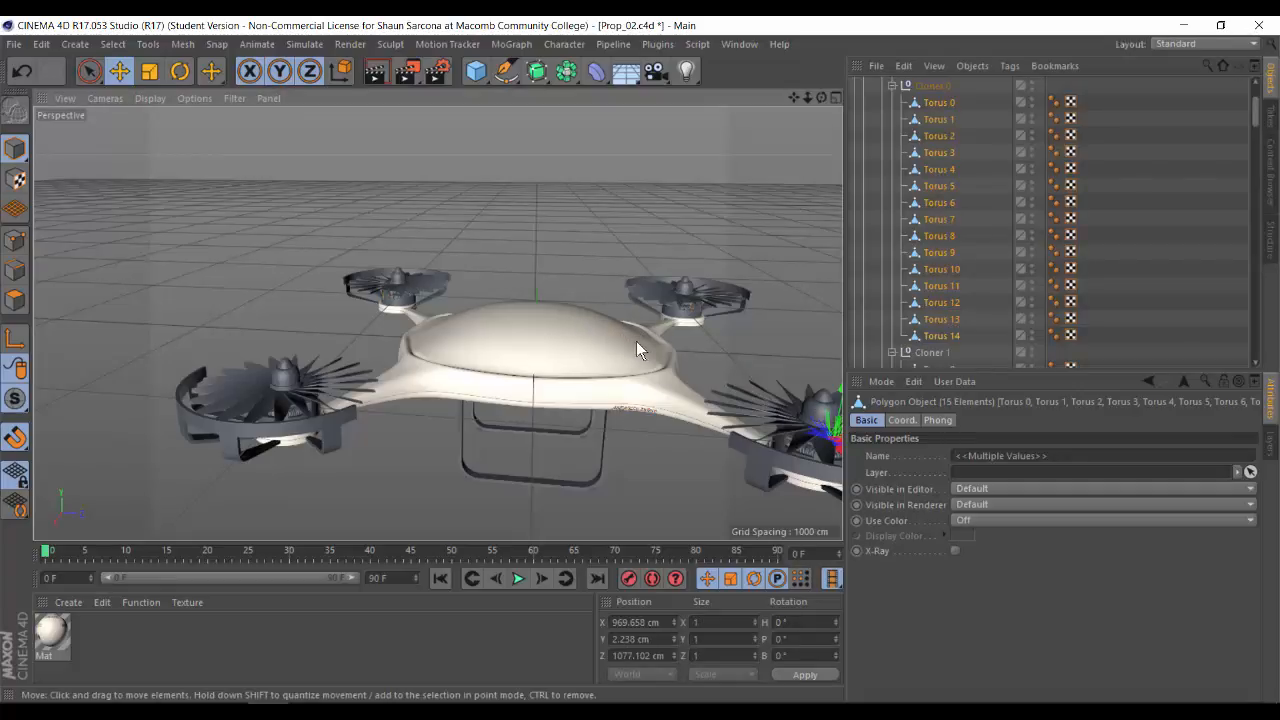
key(h)
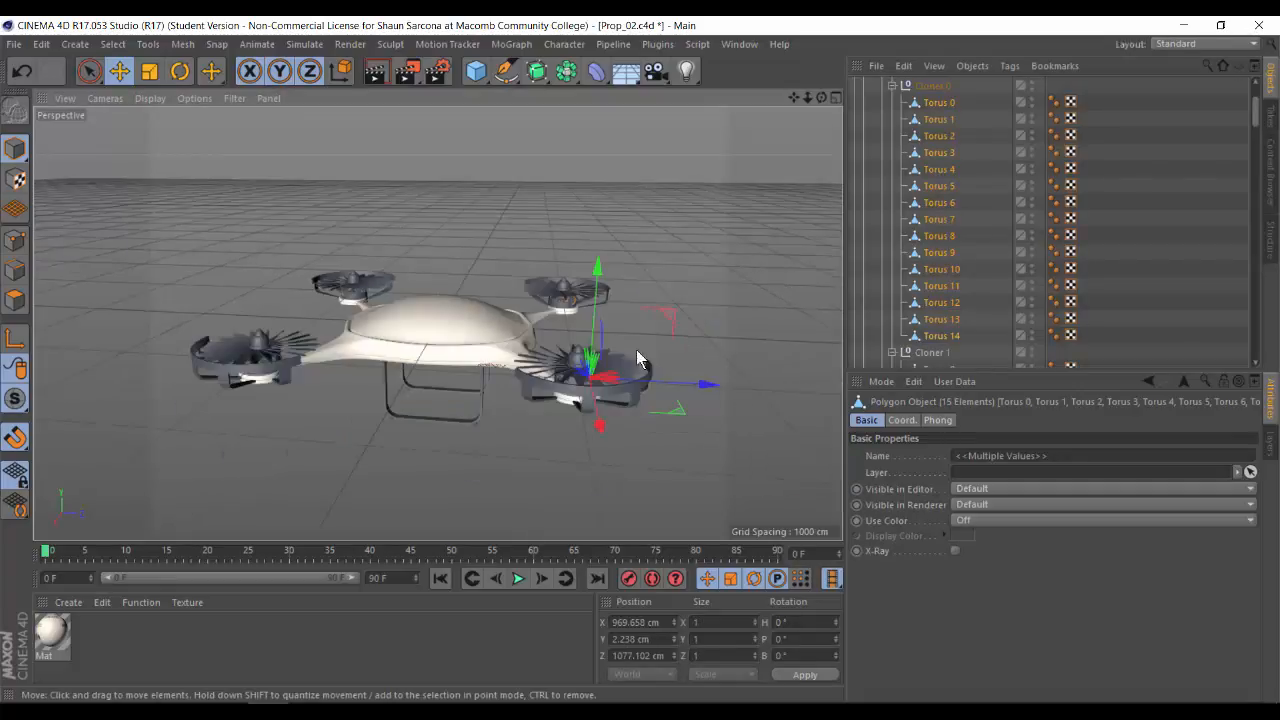
alt+drag(557, 351, 615, 372)
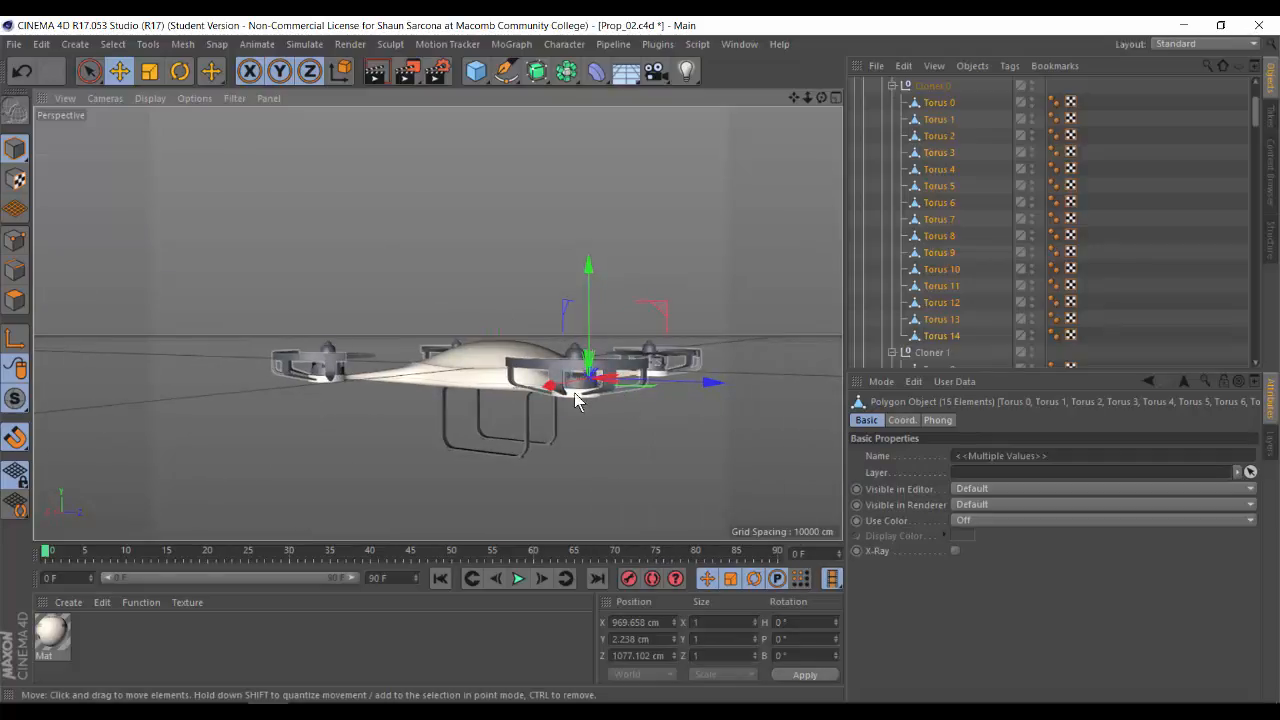
click(613, 393)
scroll(613, 393, up, 10)
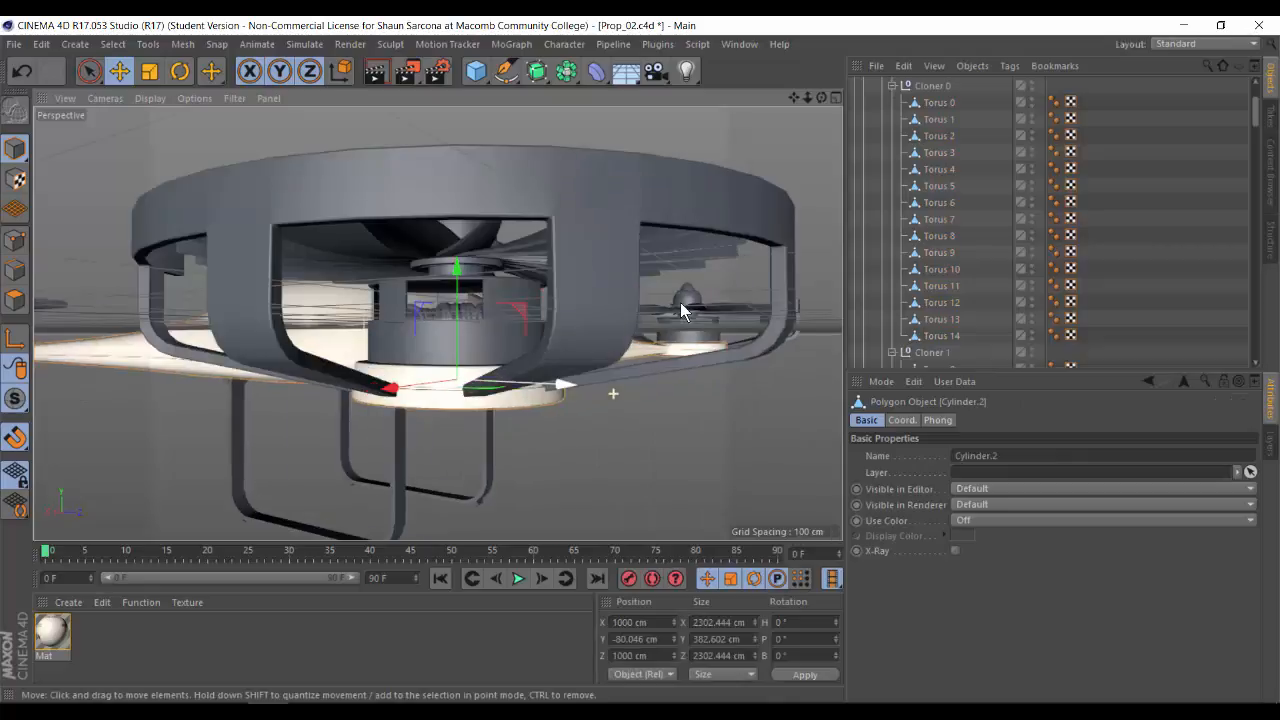
Step: Group Torus 0 through Torus 14 under Cloner 0 into a null and name it wiring
click(940, 103)
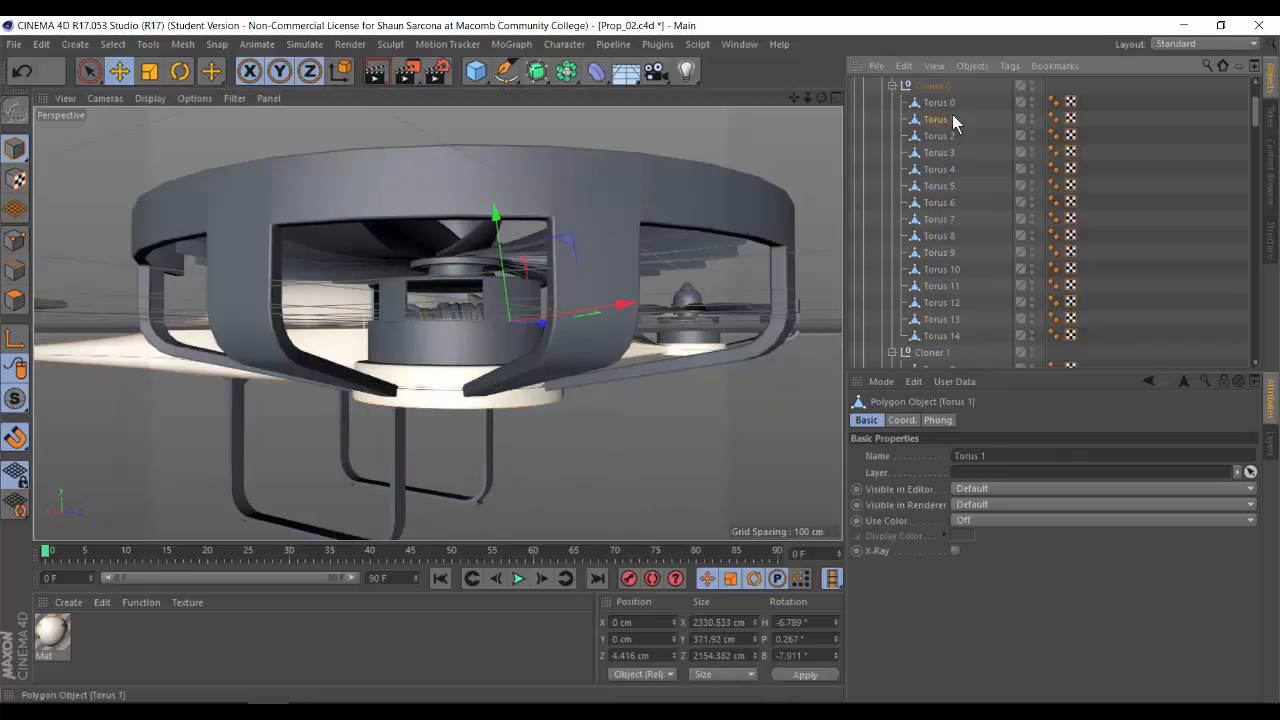
shift+click(953, 329)
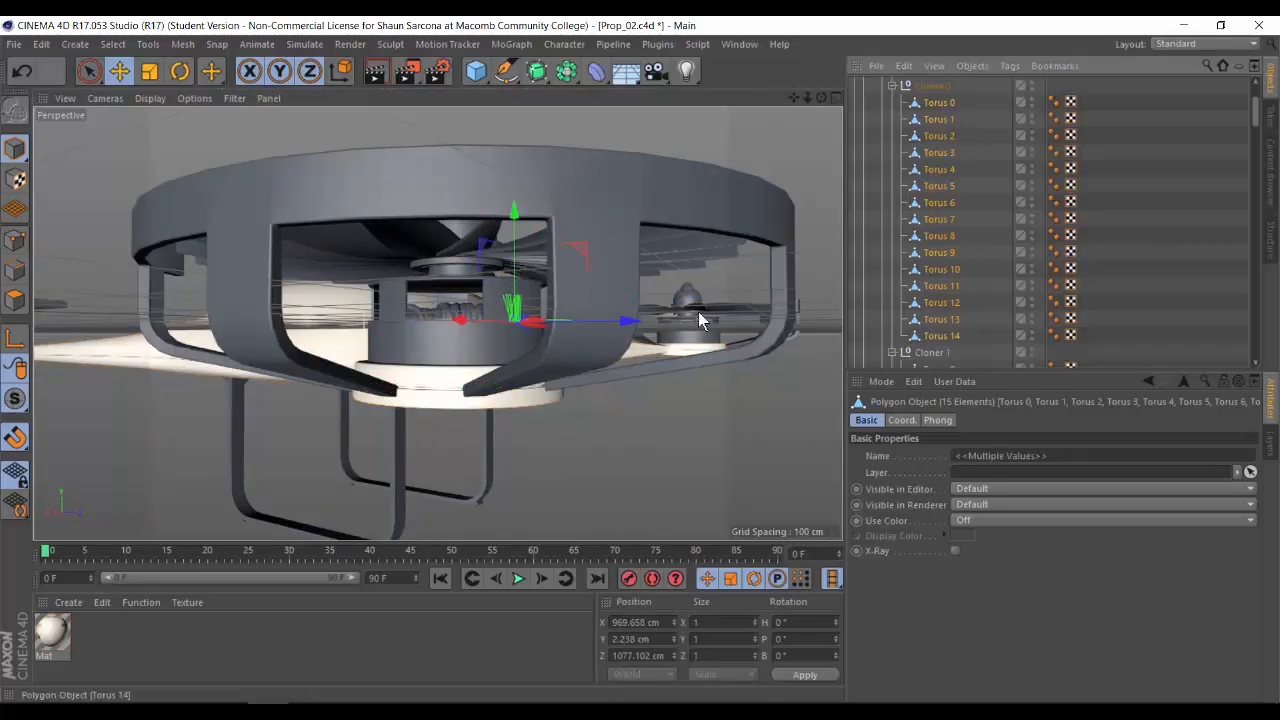
alt+drag(700, 320, 560, 342)
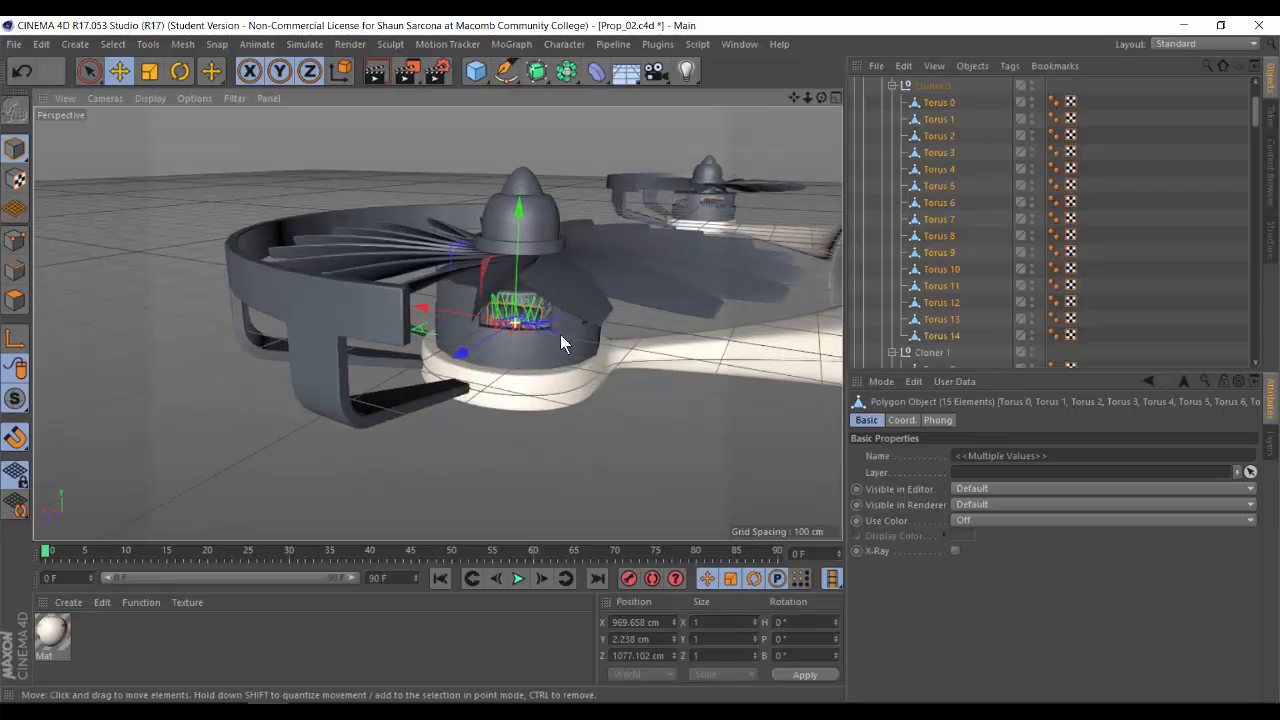
key(alt+g)
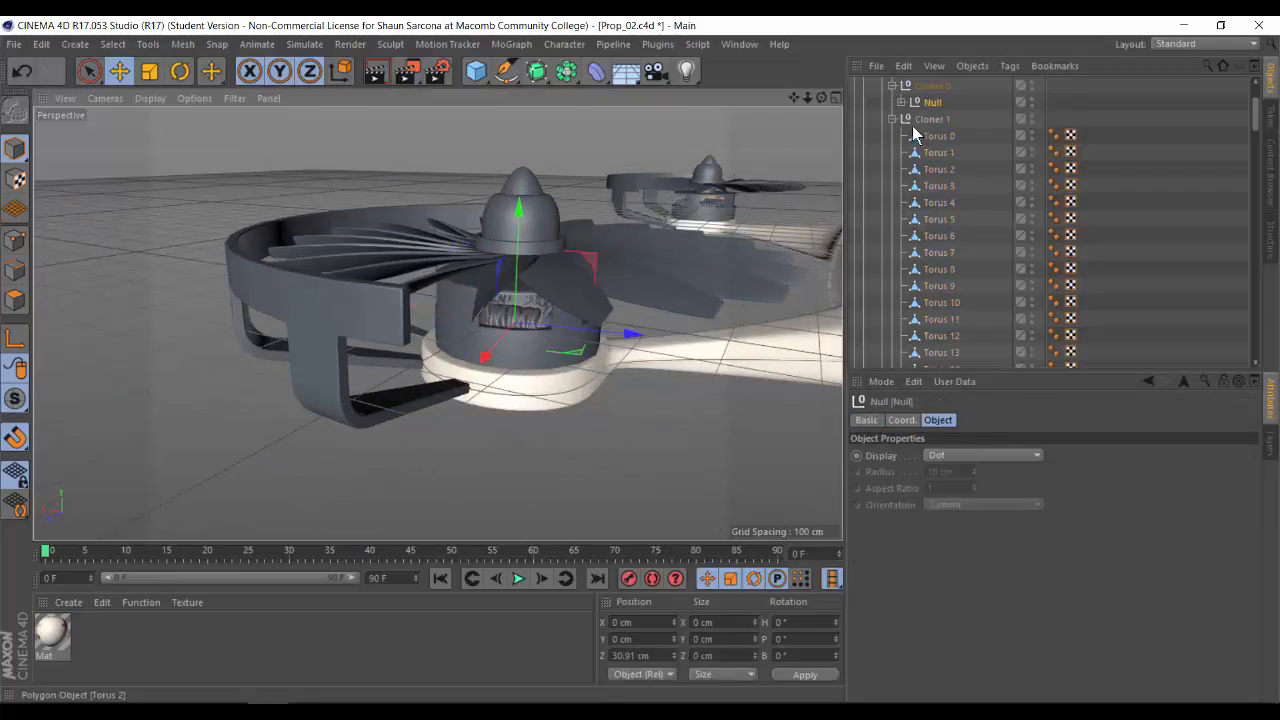
double_click(932, 102)
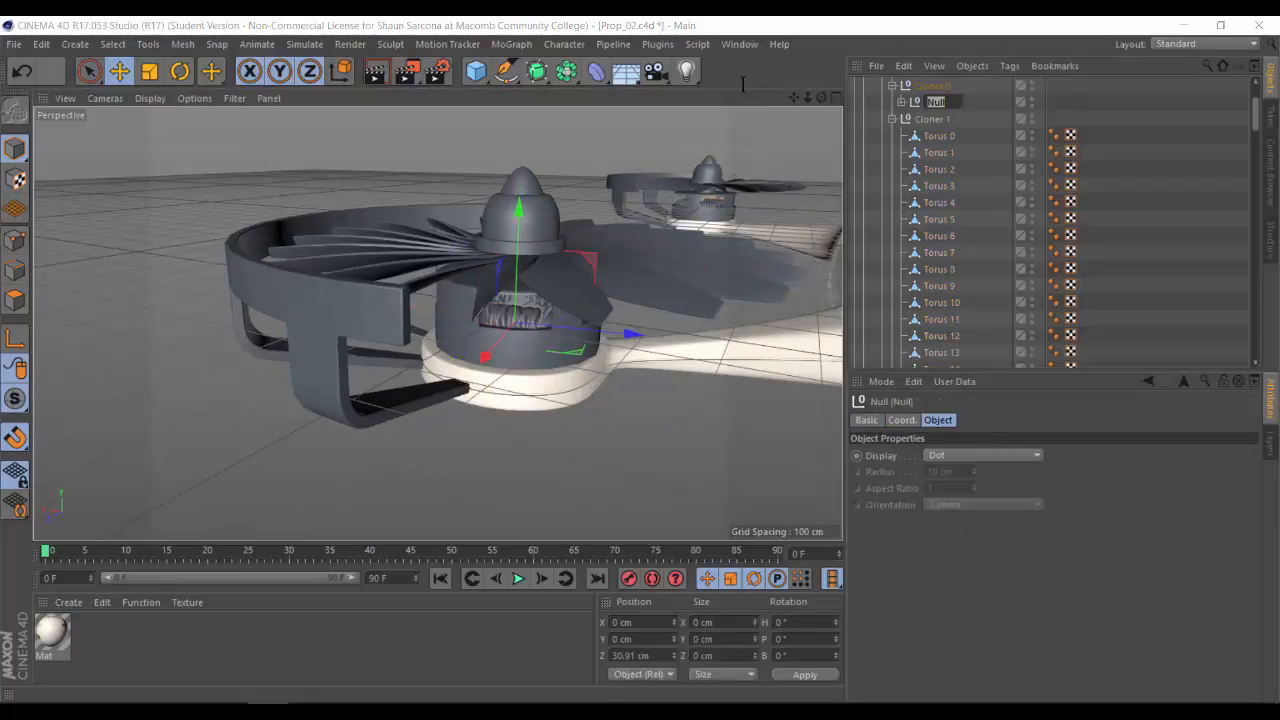
text(wiring)
key(Return)
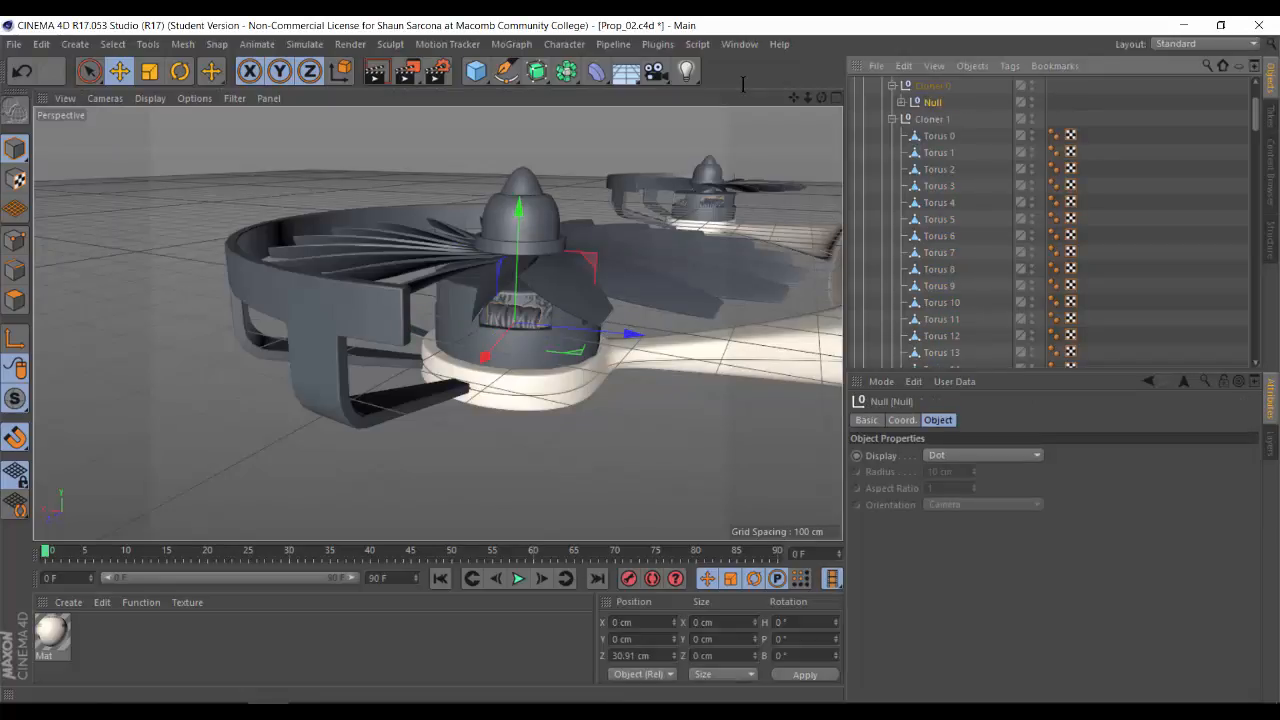
Step: Group Torus 0 through Torus 14 under Cloner 1 into a null and name it wiring
click(938, 136)
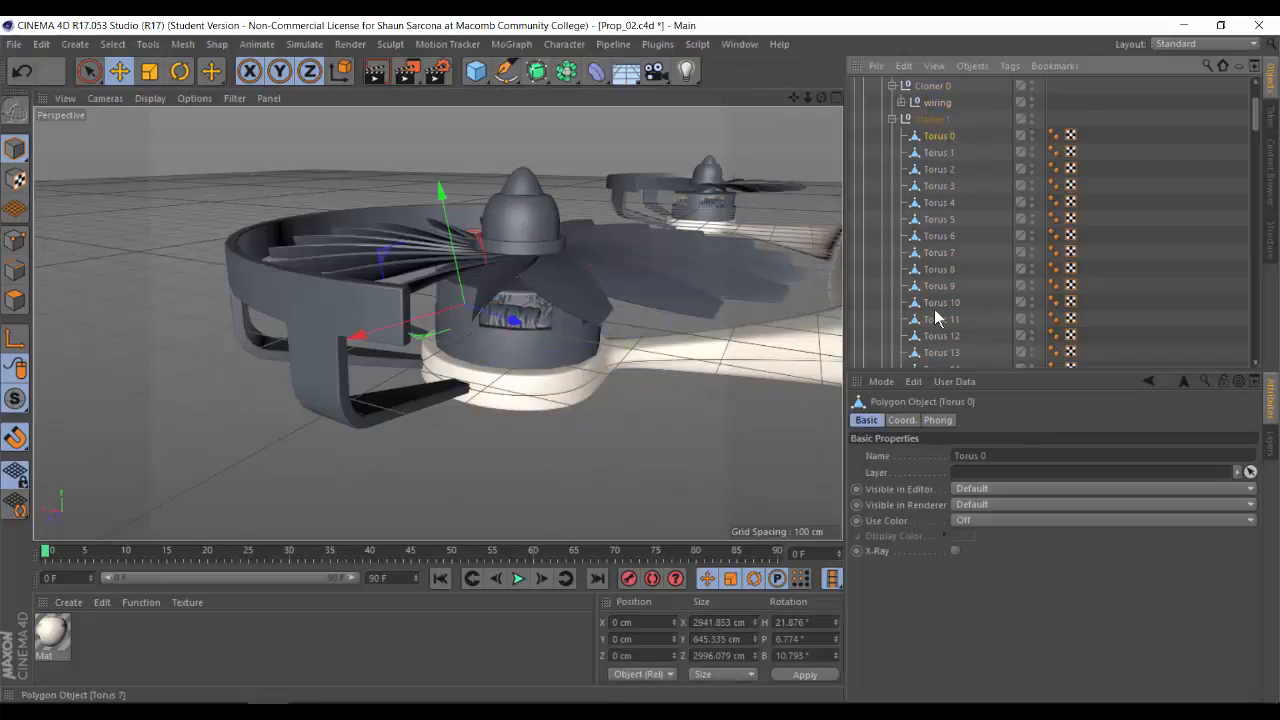
scroll(935, 250, down, 3)
shift+click(938, 269)
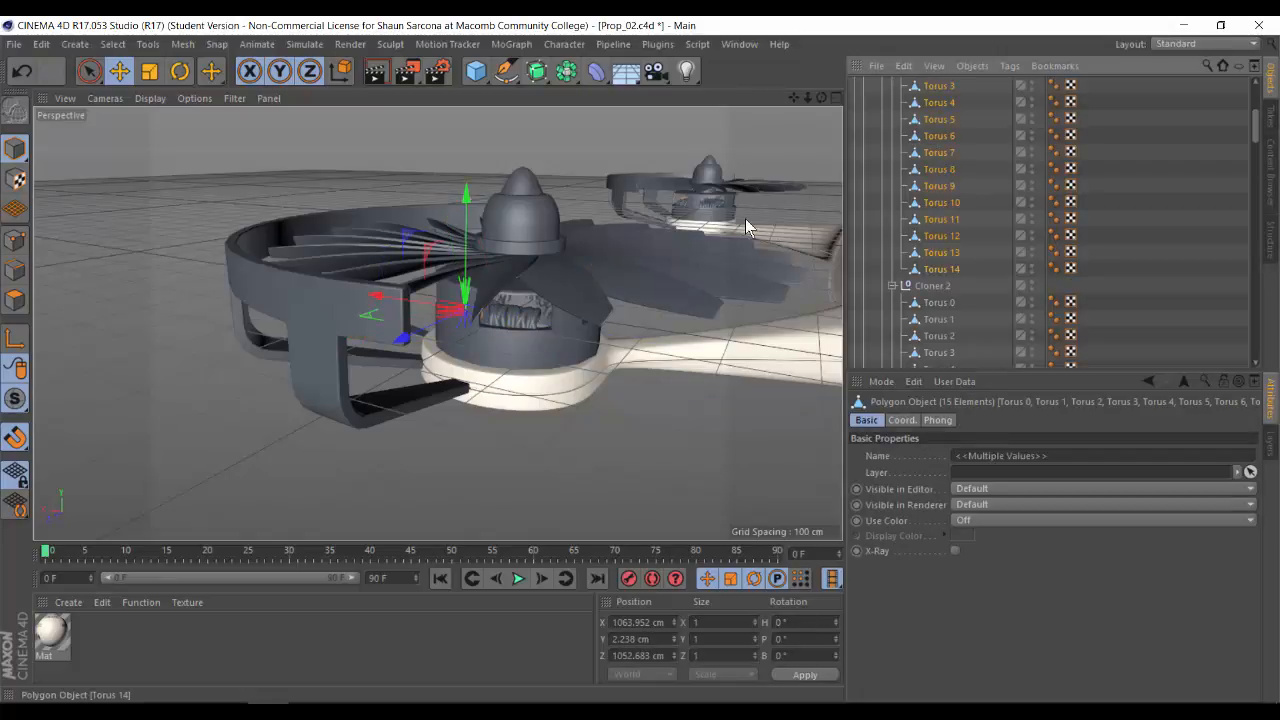
key(alt+g)
double_click(933, 236)
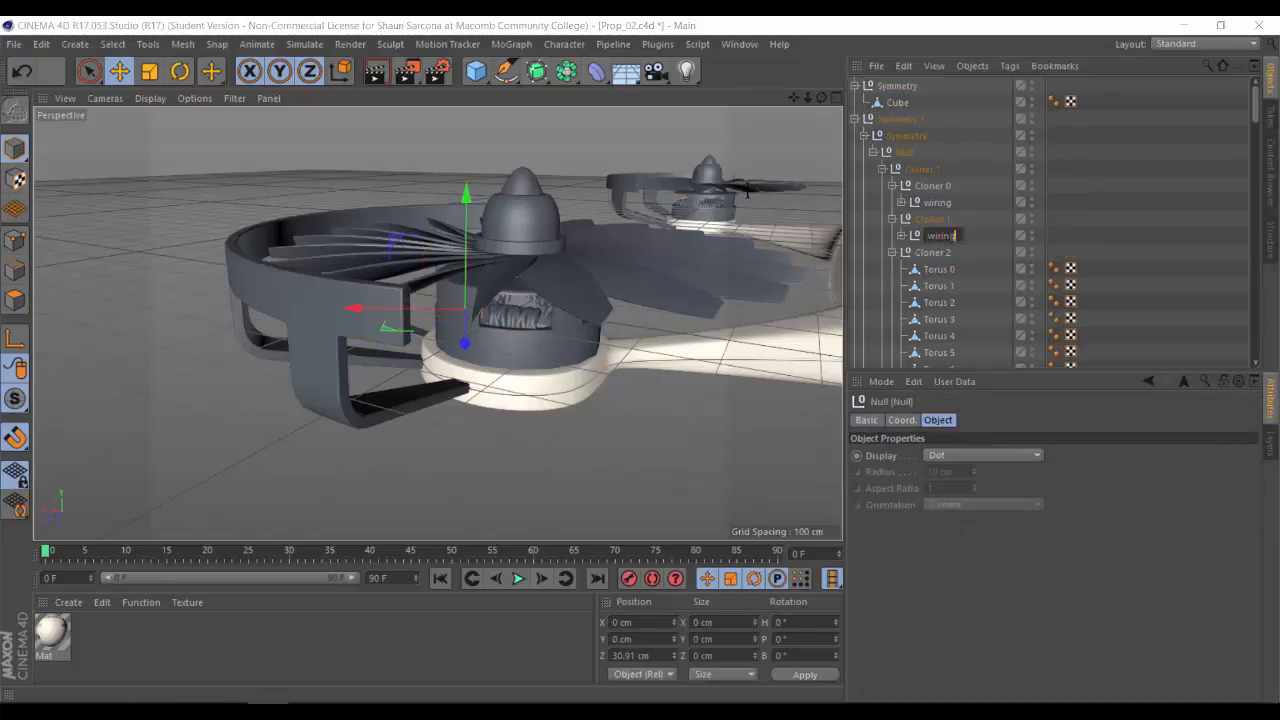
key(Return)
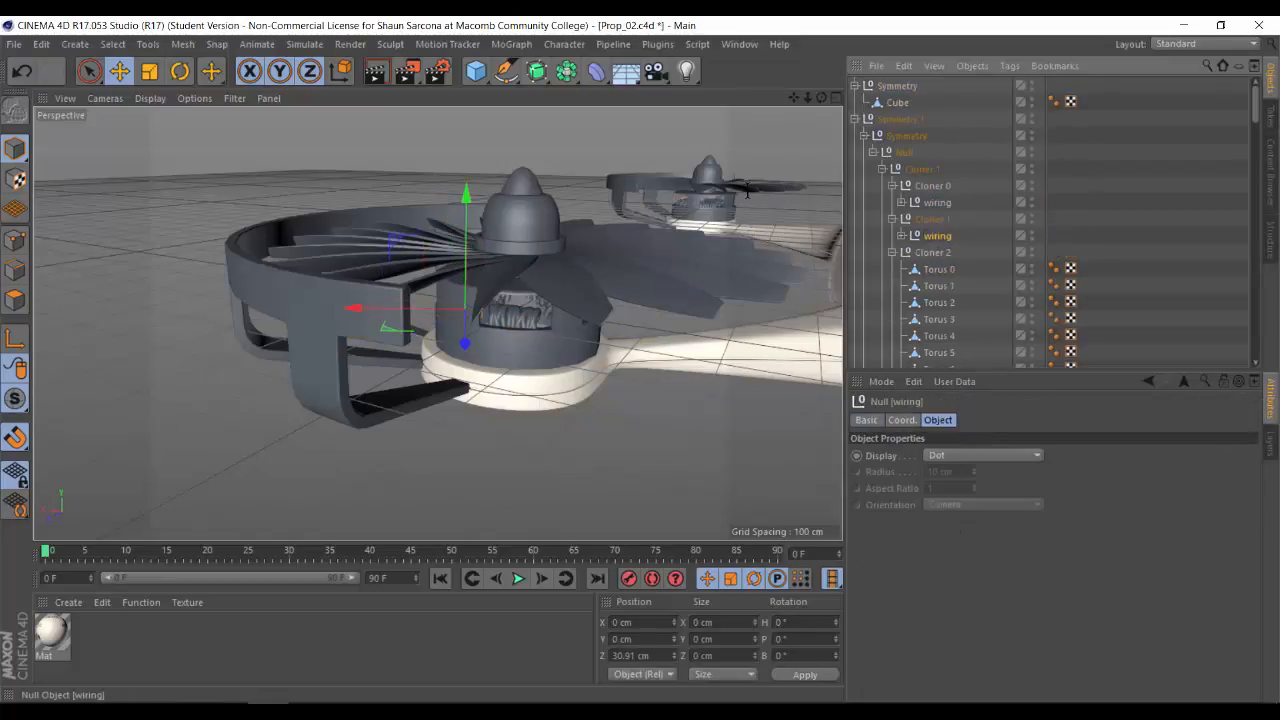
Step: Move the wiring group from Cloner 1 into Cloner 0 and delete the empty Cloner 1 null
drag(940, 188, 942, 189)
click(935, 238)
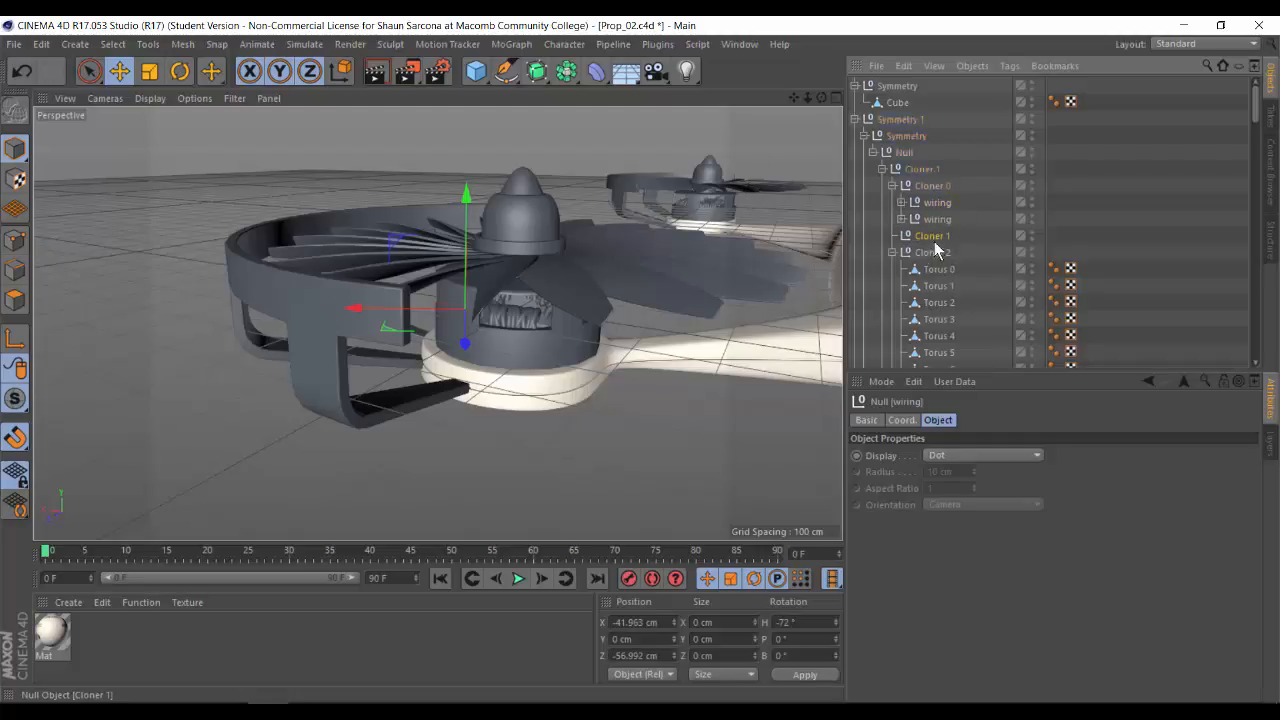
key(Delete)
Step: Group Torus 0 through Torus 14 under Cloner 2 into a null
click(931, 251)
scroll(939, 302, down, 2)
scroll(940, 305, down, 2)
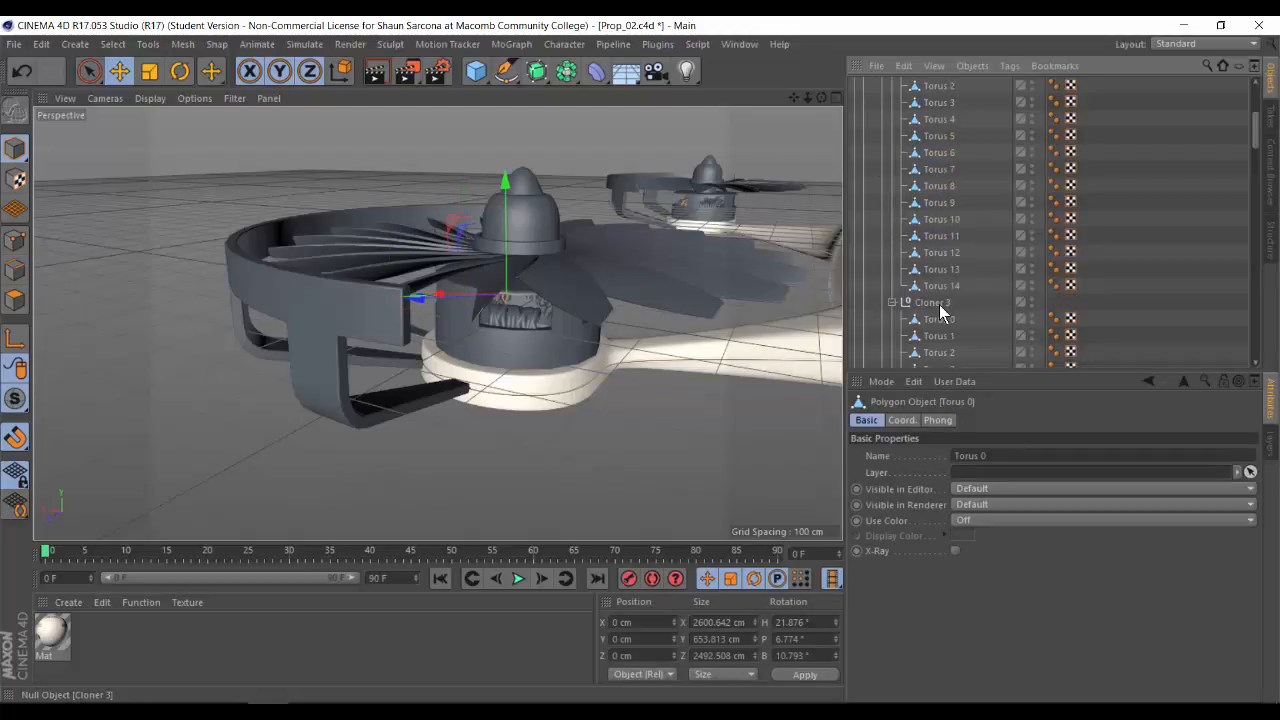
shift+click(938, 286)
key(alt+g)
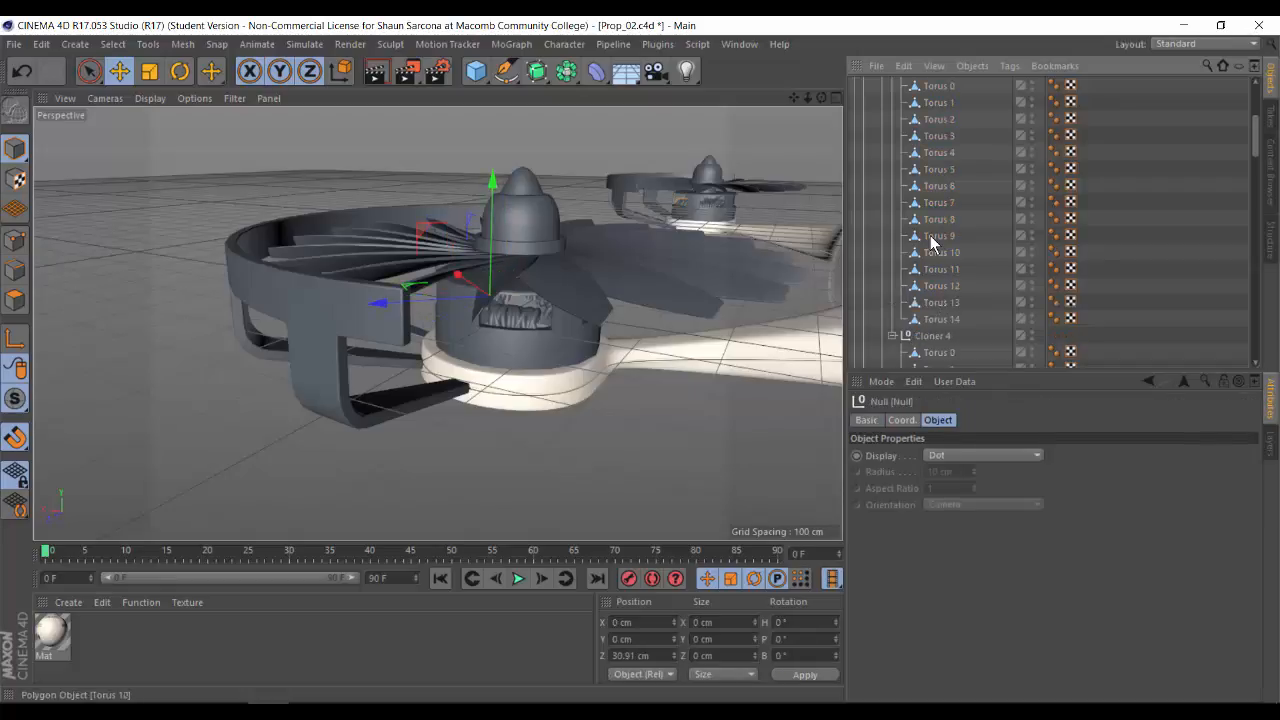
Step: Group Torus 0 through Torus 14 under Cloner 3 into a null
click(930, 318)
scroll(930, 305, up, 4)
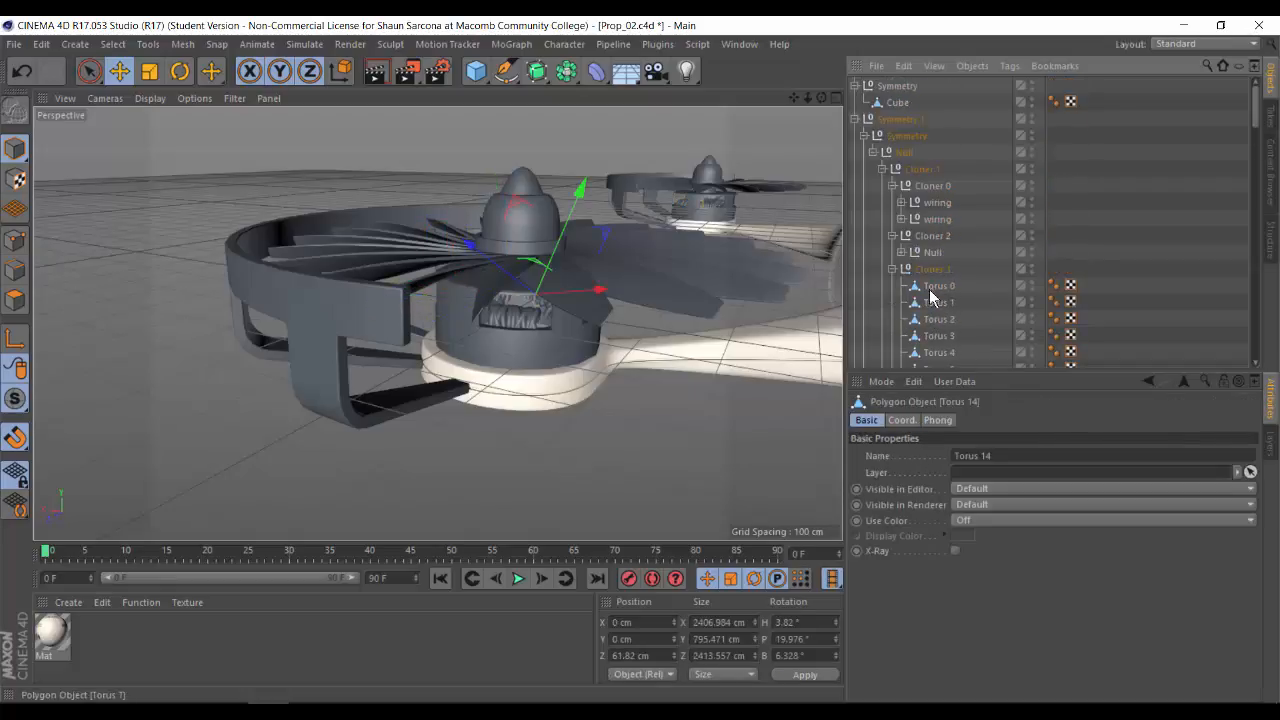
shift+click(932, 287)
key(alt+g)
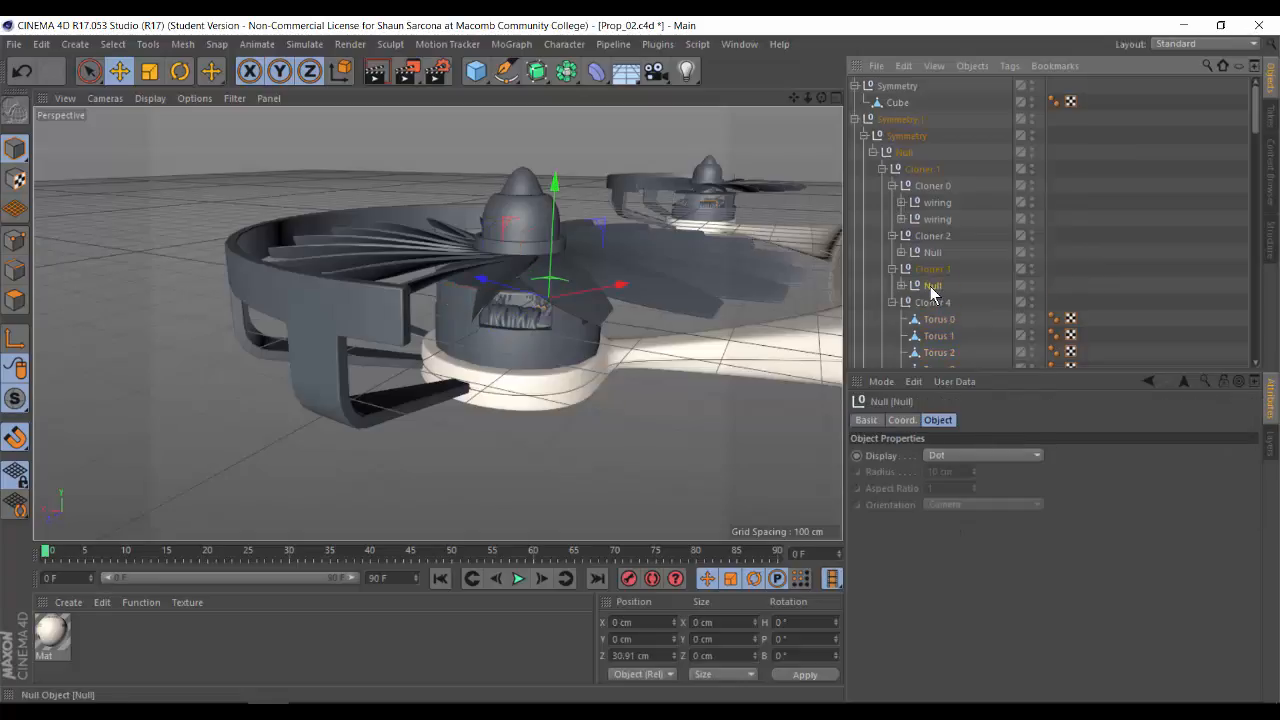
Step: Name the nulls under Cloner 2 and Cloner 3 wiring and move both into Cloner 0
key(Return)
text(wirin)
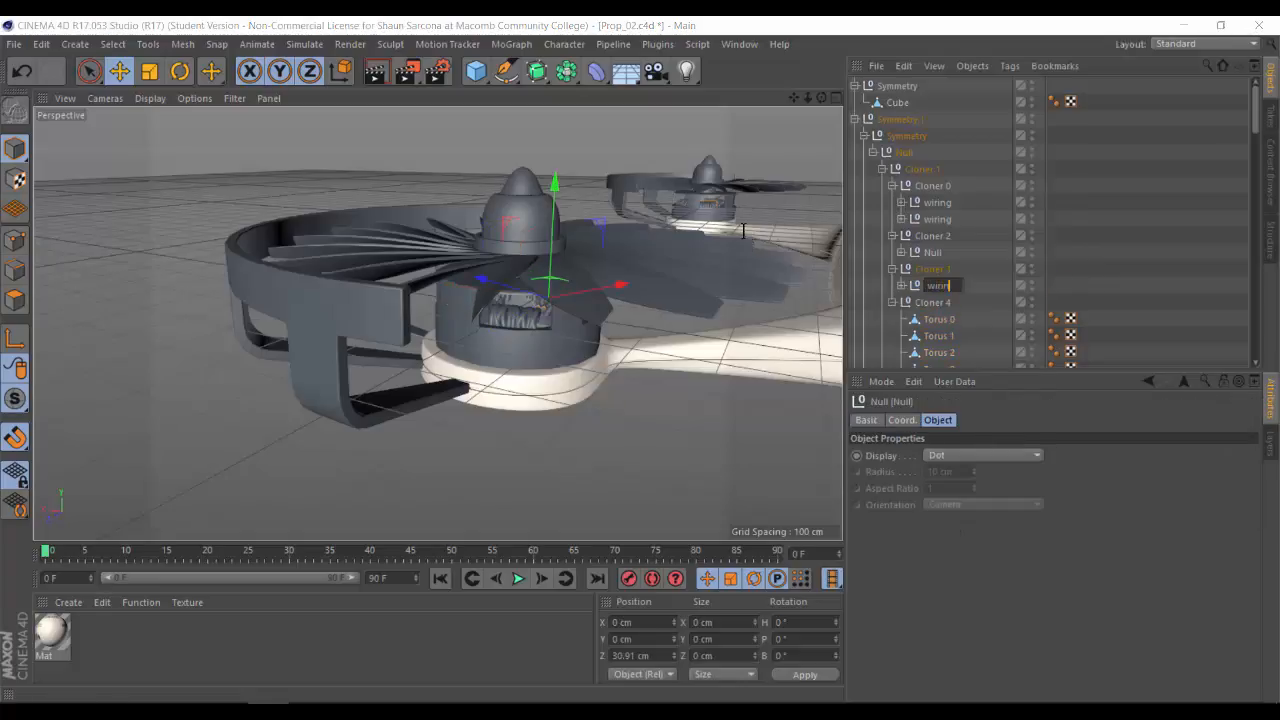
text(g)
key(Return)
click(932, 253)
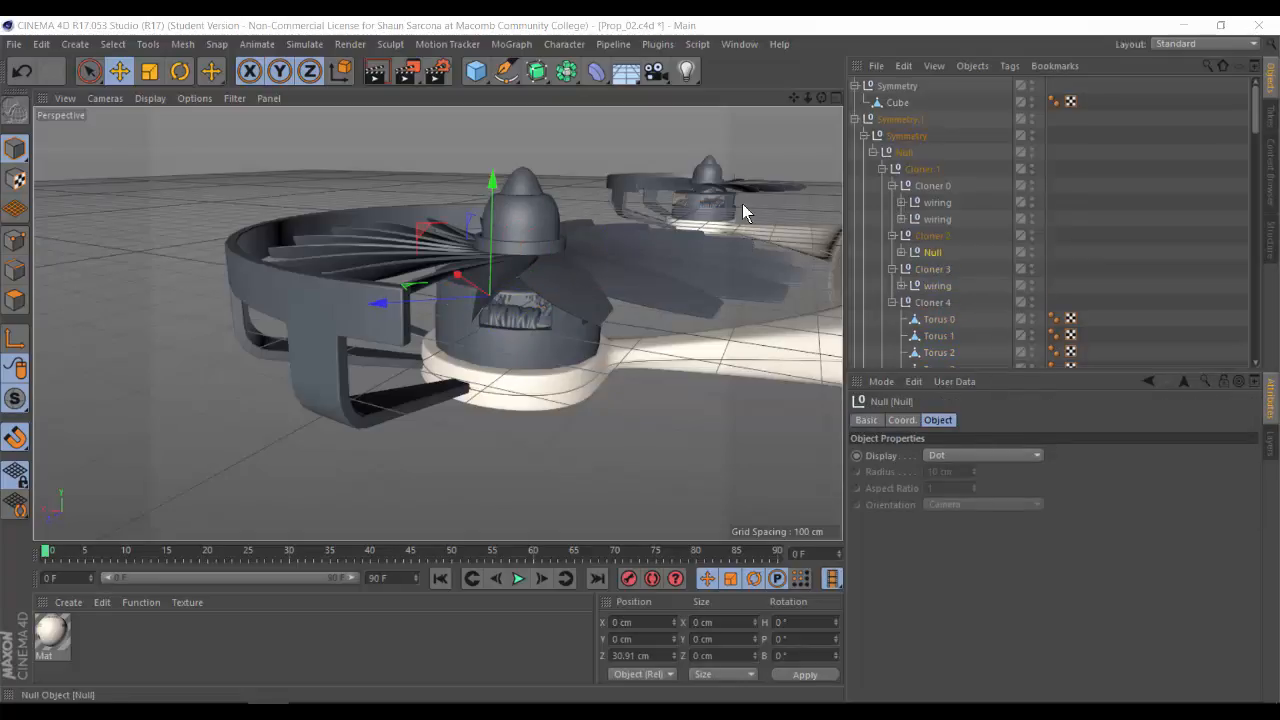
key(Return)
text(wiring)
key(Return)
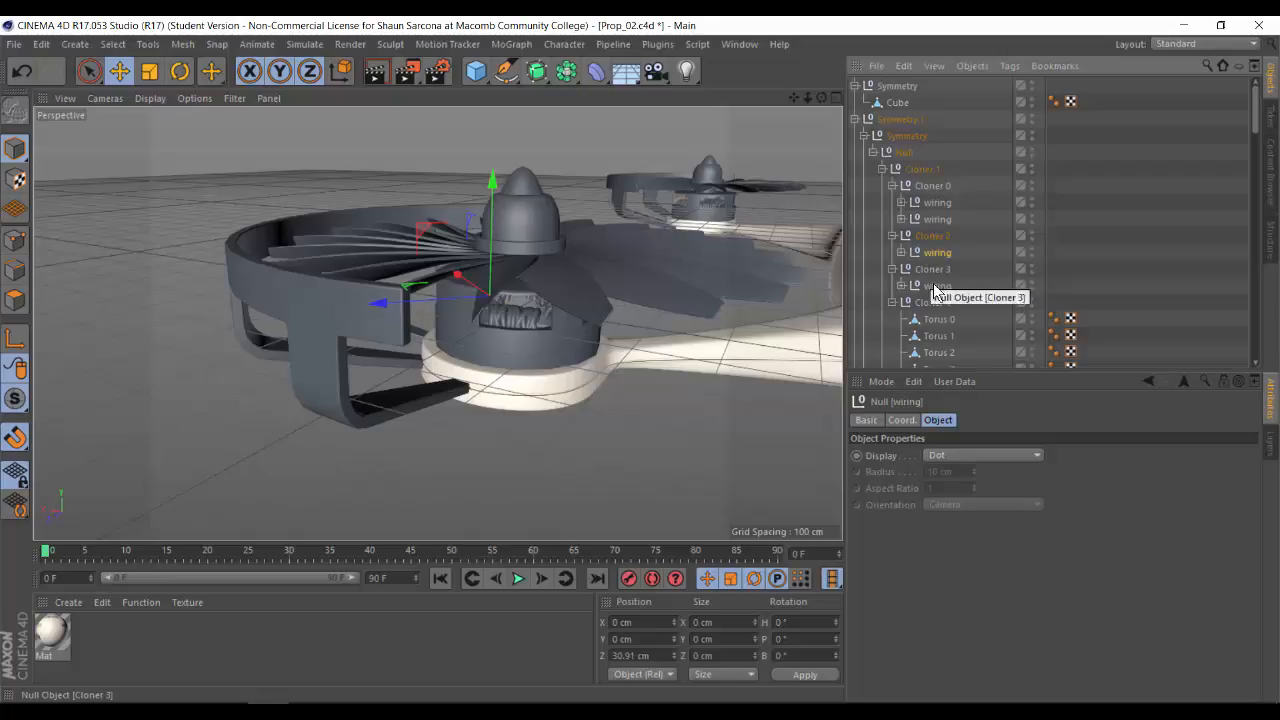
drag(934, 186, 934, 187)
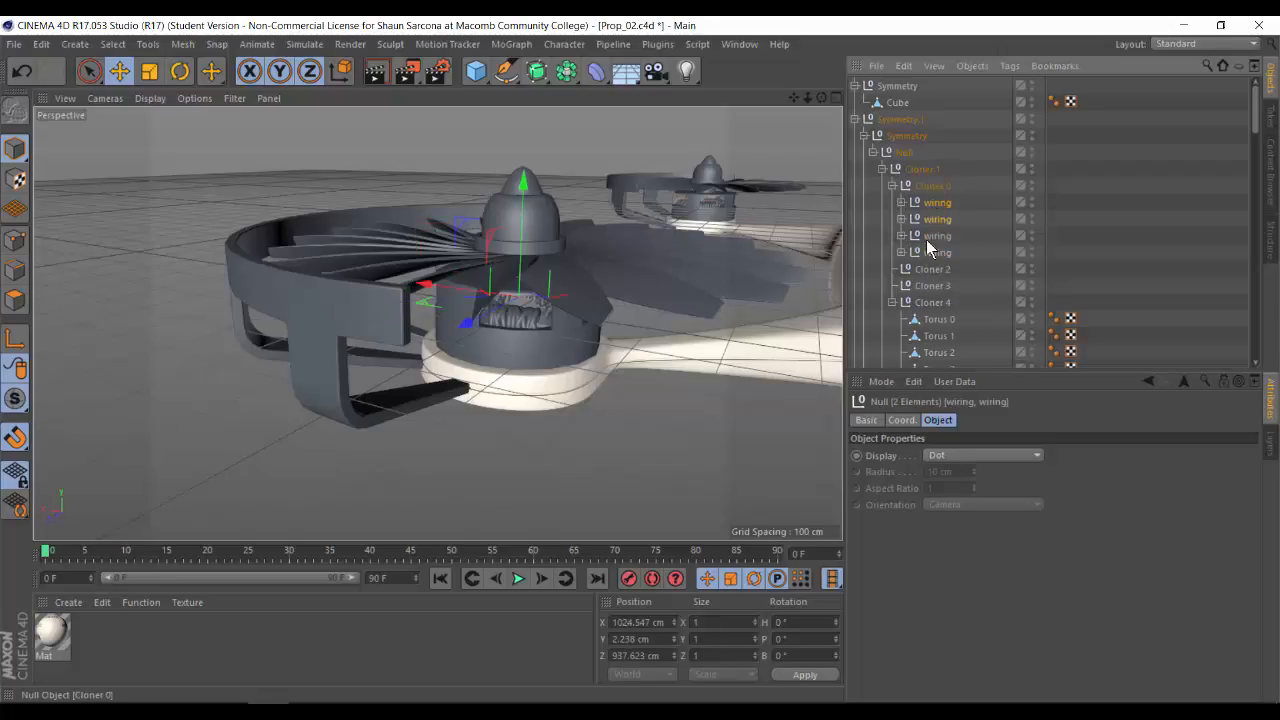
Step: Rename the Subdivision Surface mesh of the rotors' domed caps as prop01
click(540, 222)
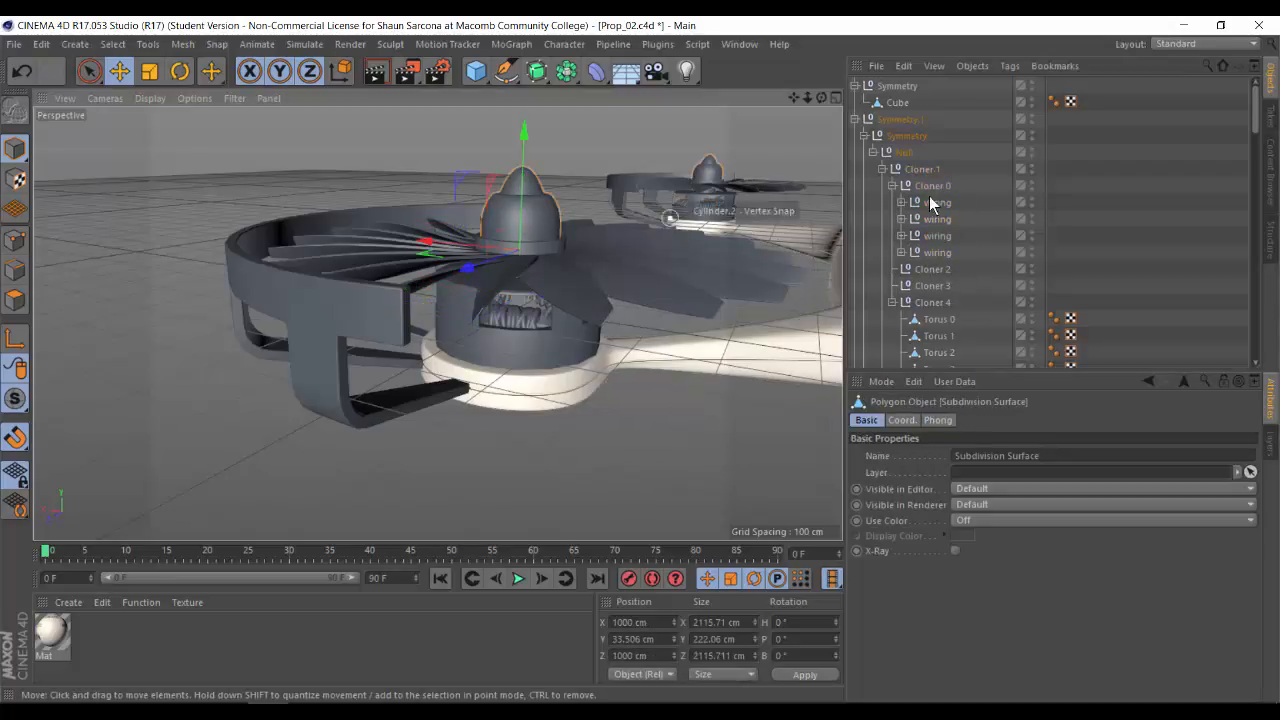
scroll(926, 192, down, 6)
scroll(924, 189, down, 5)
scroll(930, 195, up, 3)
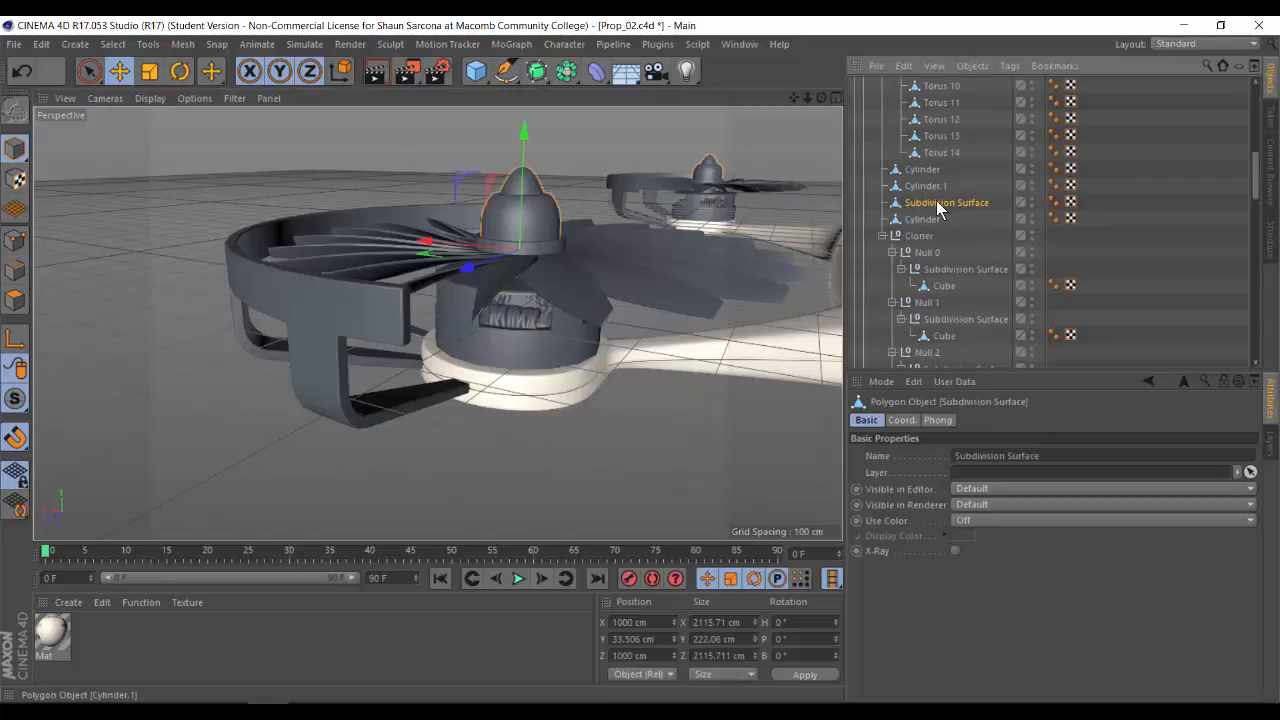
double_click(937, 203)
text(prop)
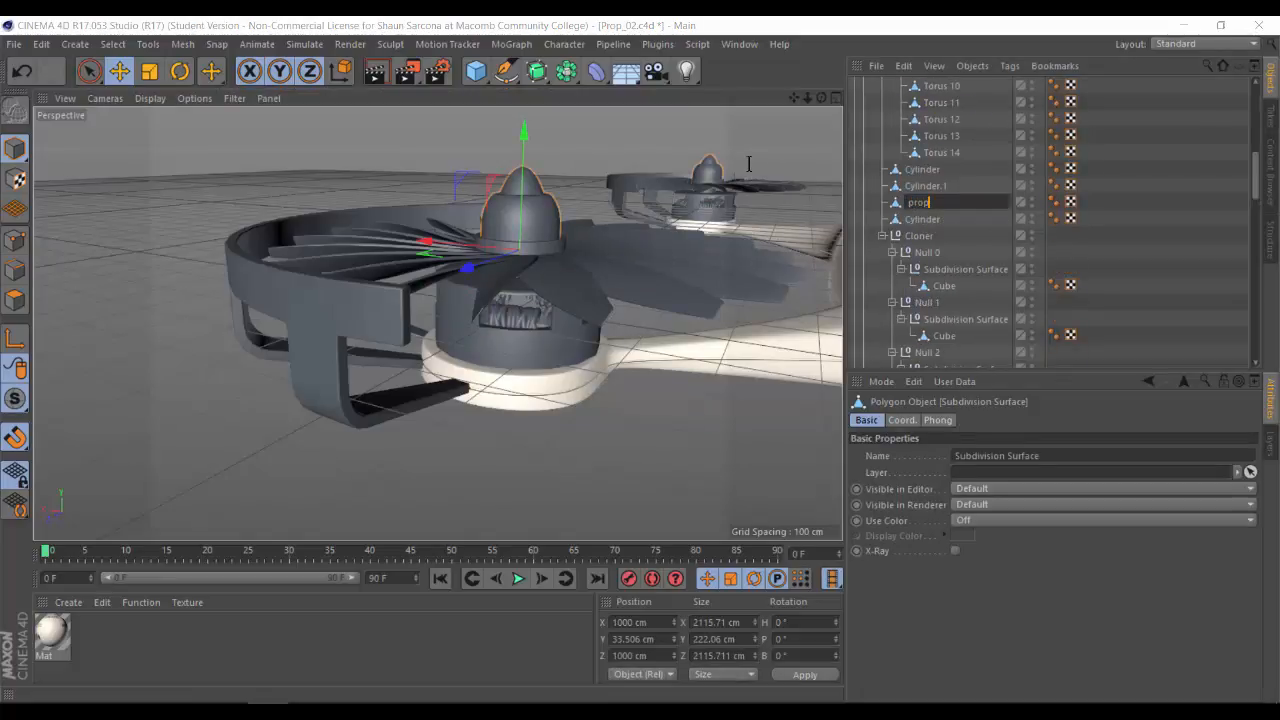
text(01)
key(Return)
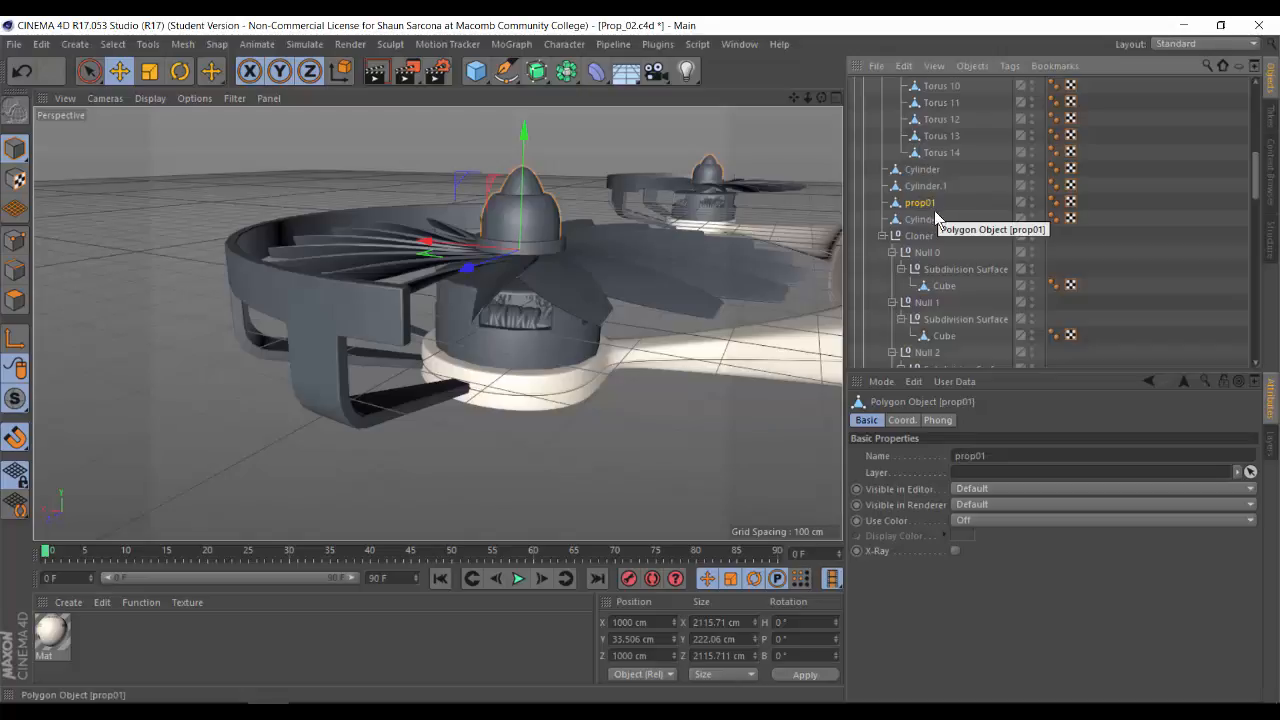
Step: Rename the Cylinder.1 mesh around the rotors as propGuard
click(925, 186)
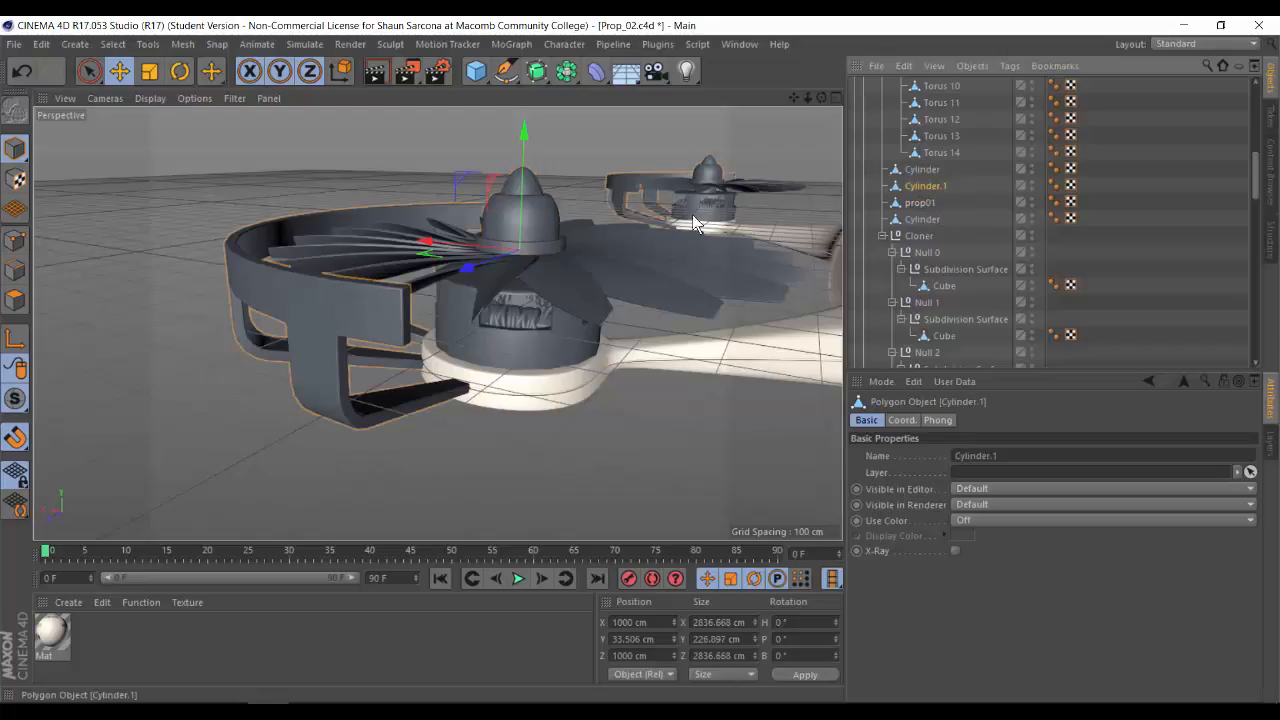
double_click(916, 186)
text(pr)
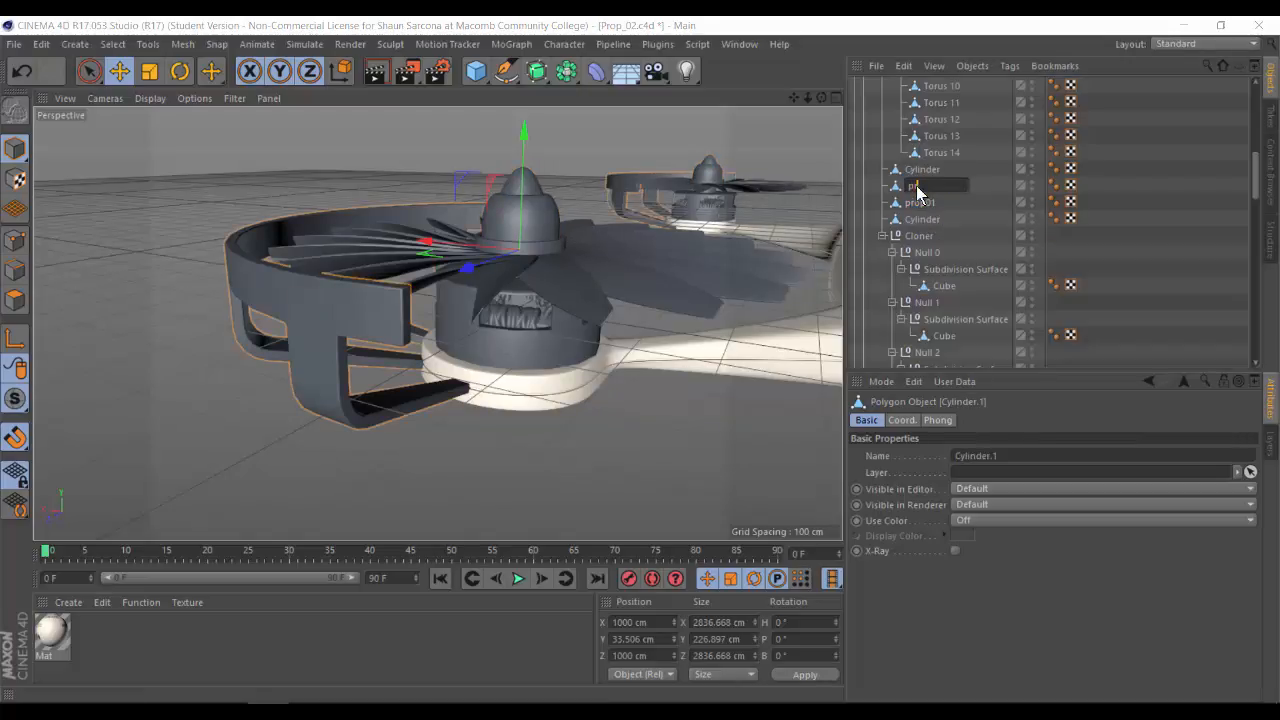
text(opGuard)
key(Return)
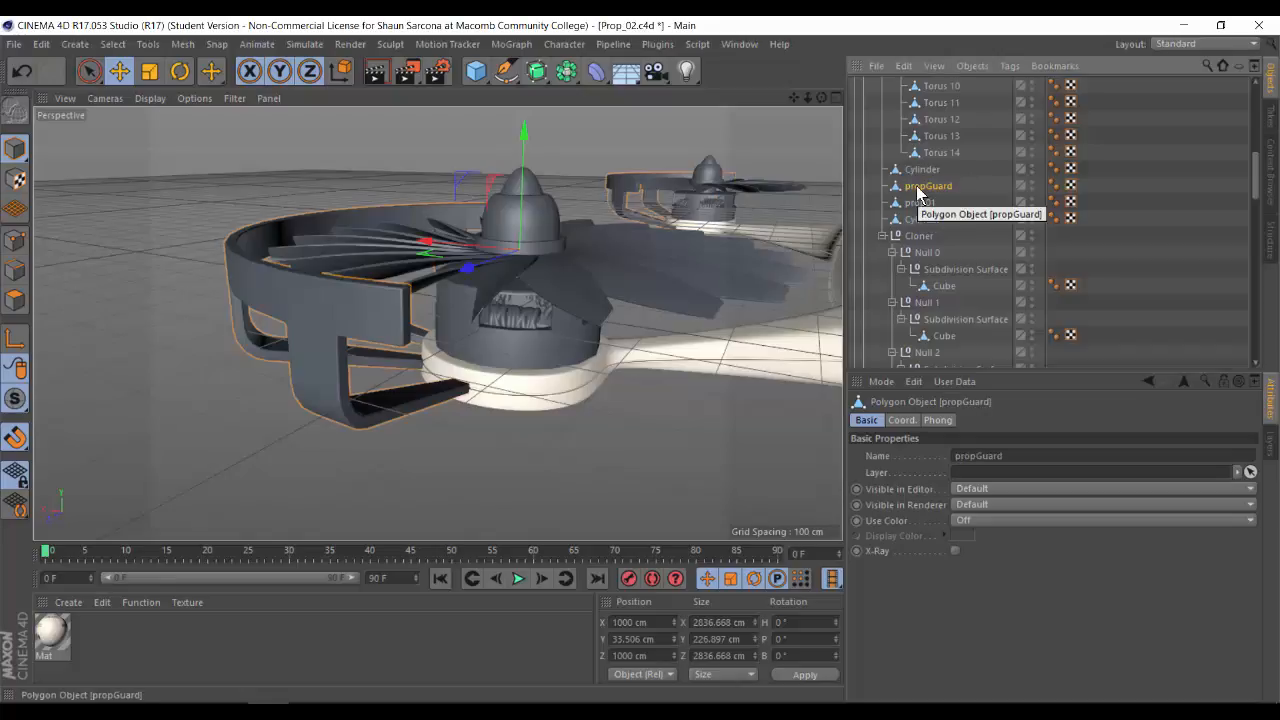
Step: Rename the prop01 mesh as propTop
click(914, 203)
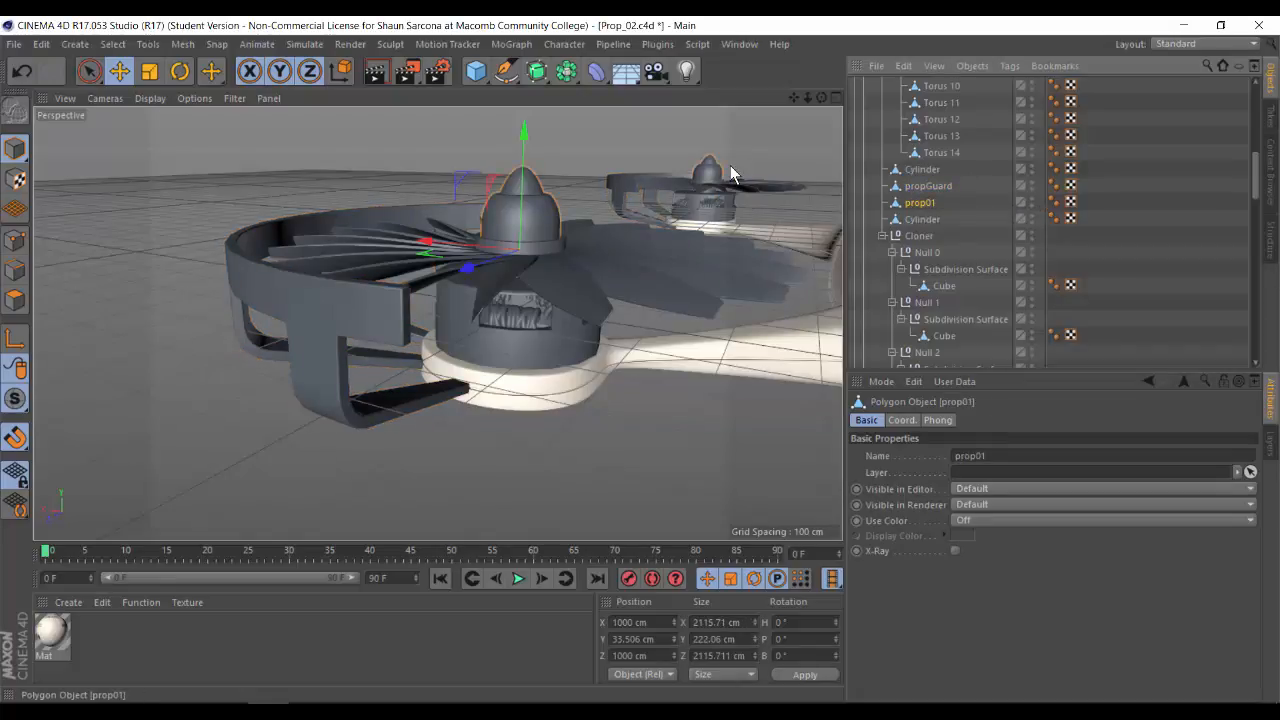
double_click(914, 203)
text(propG)
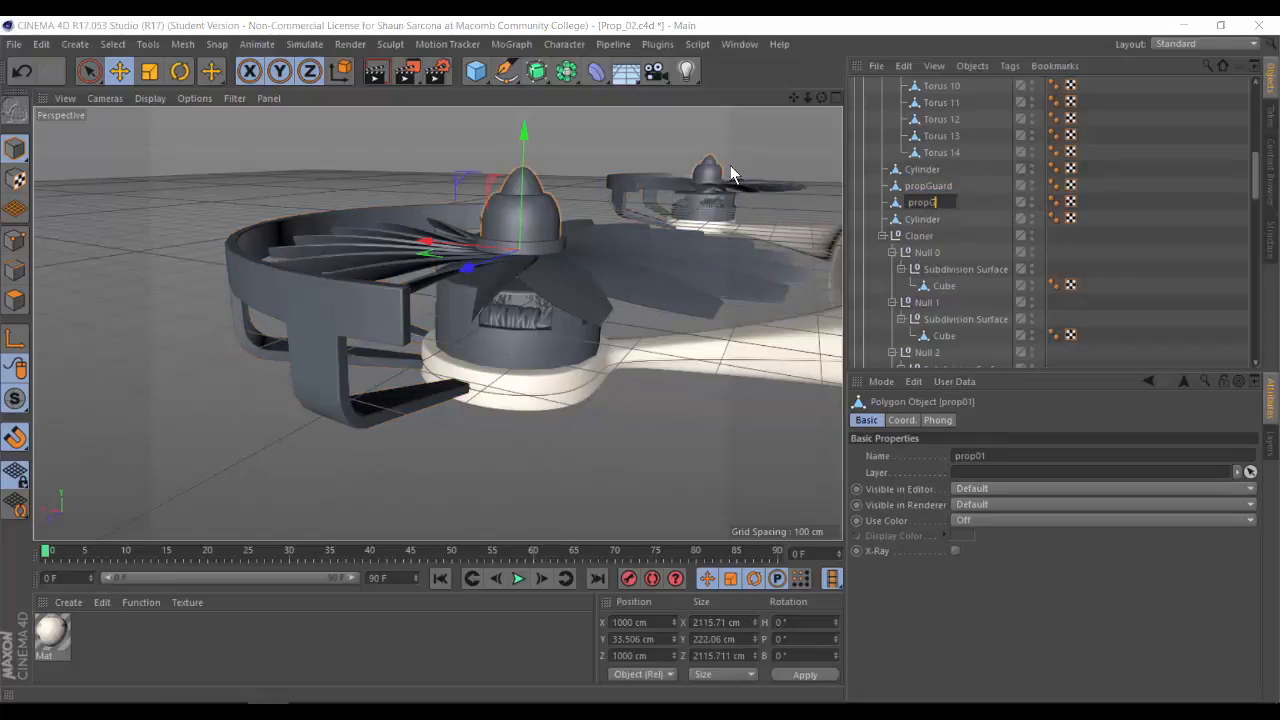
text(op)
key(Return)
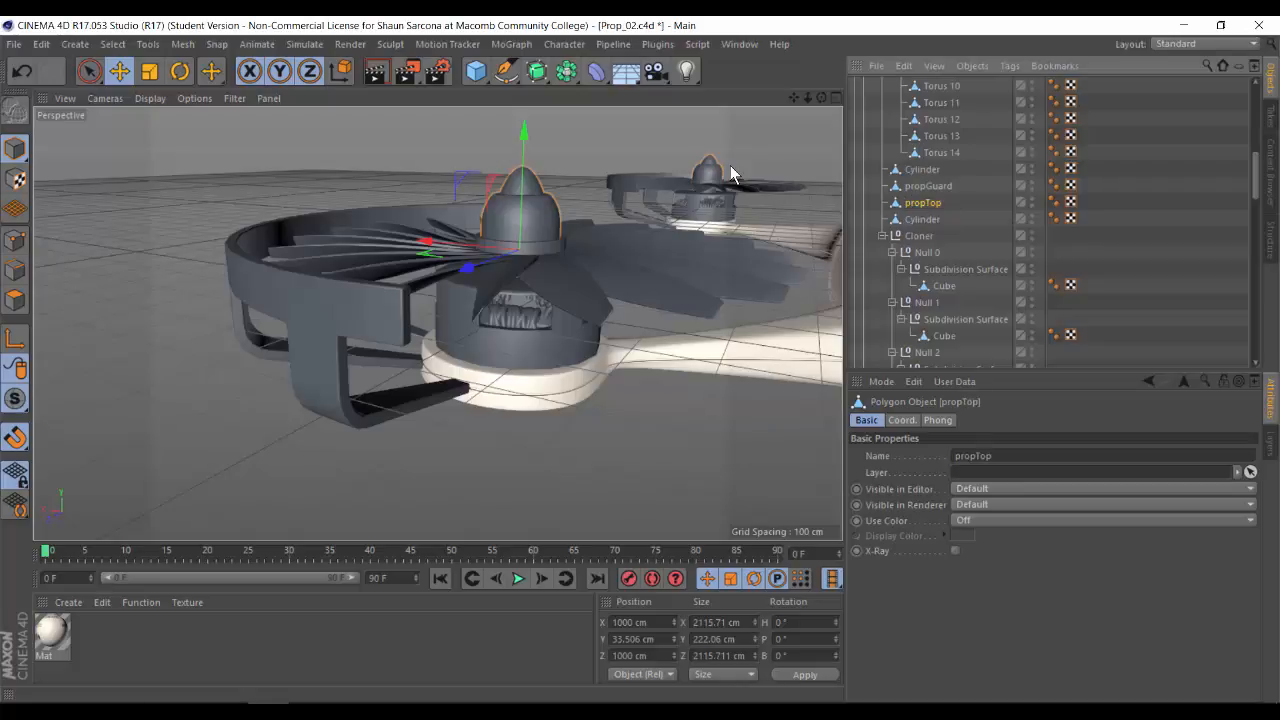
Step: Rename the Cylinder mesh housing the rotor engines as engineGuard
click(920, 169)
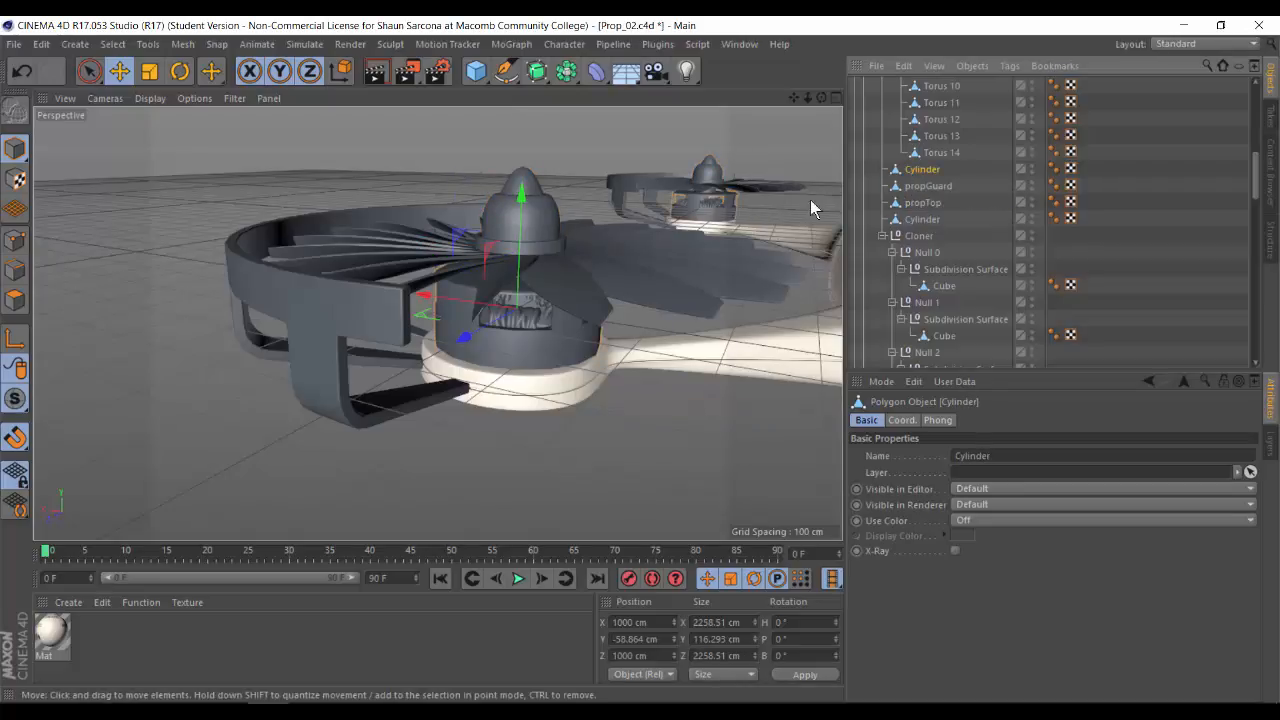
double_click(913, 172)
text(wire)
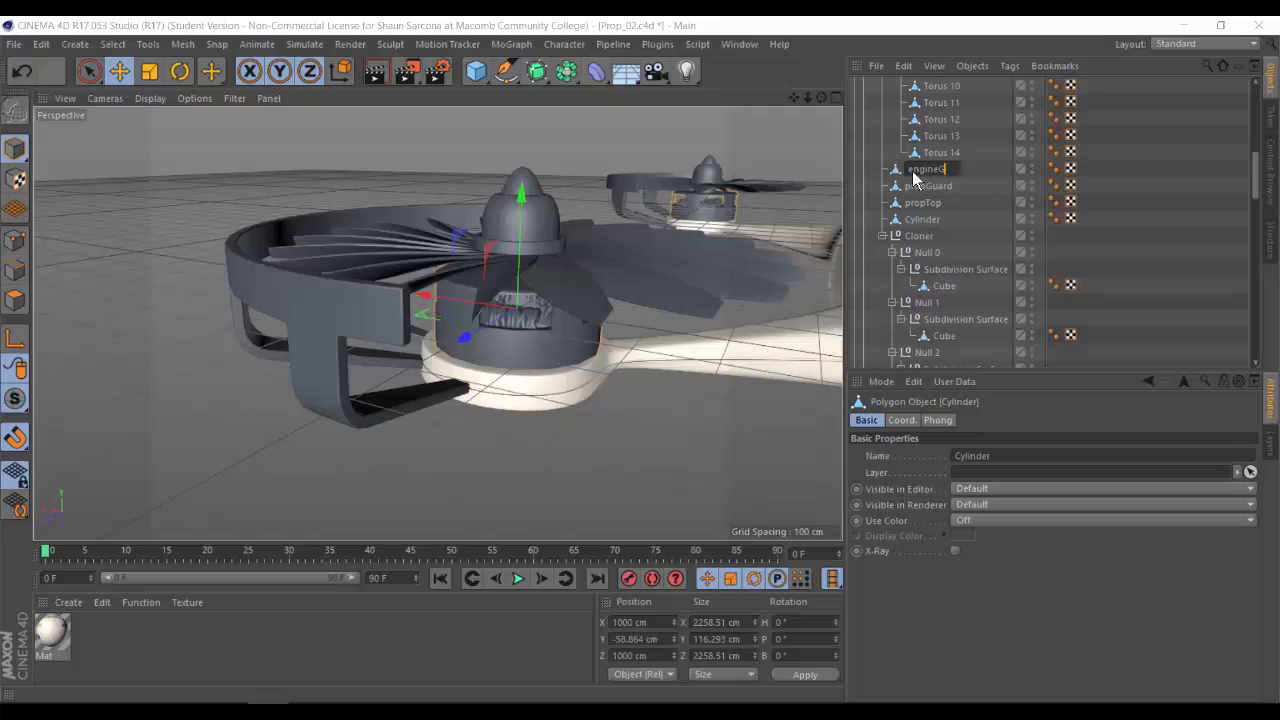
text(ard)
key(Return)
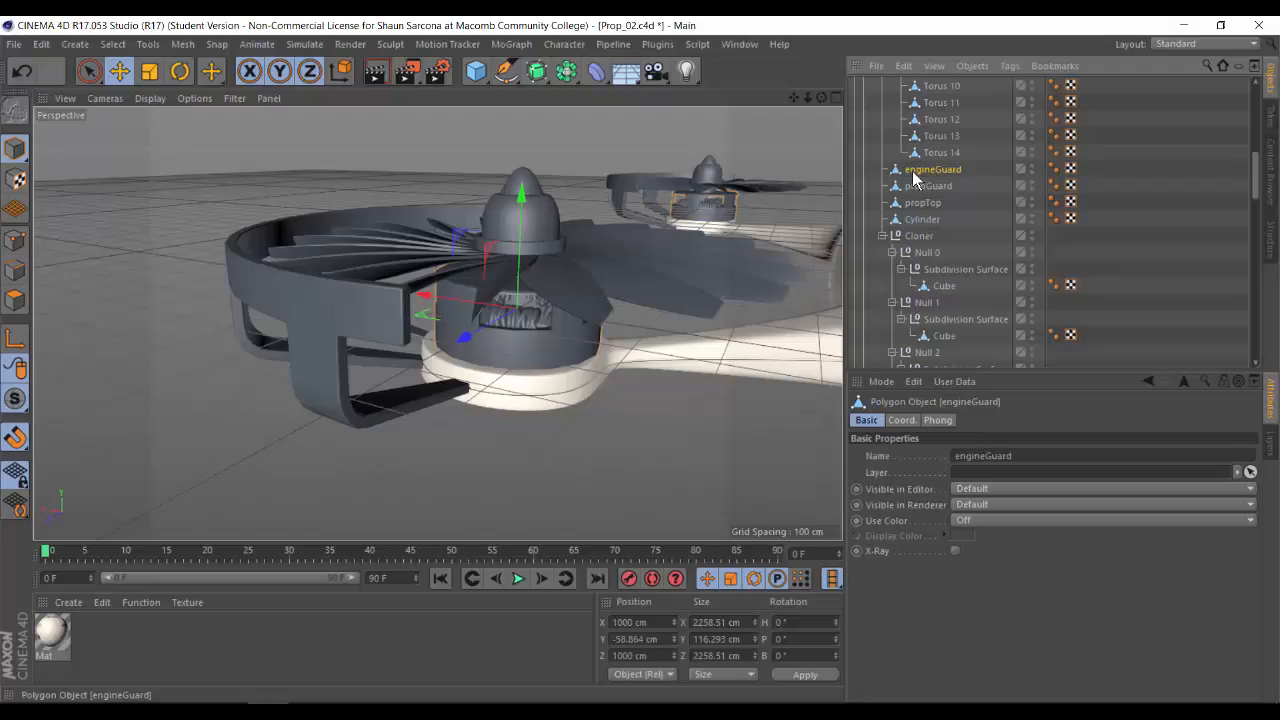
Step: Try raising the Cylinder ring at the base of the rotor caps and undo the move
click(742, 174)
alt+middle_drag(742, 263, 660, 318)
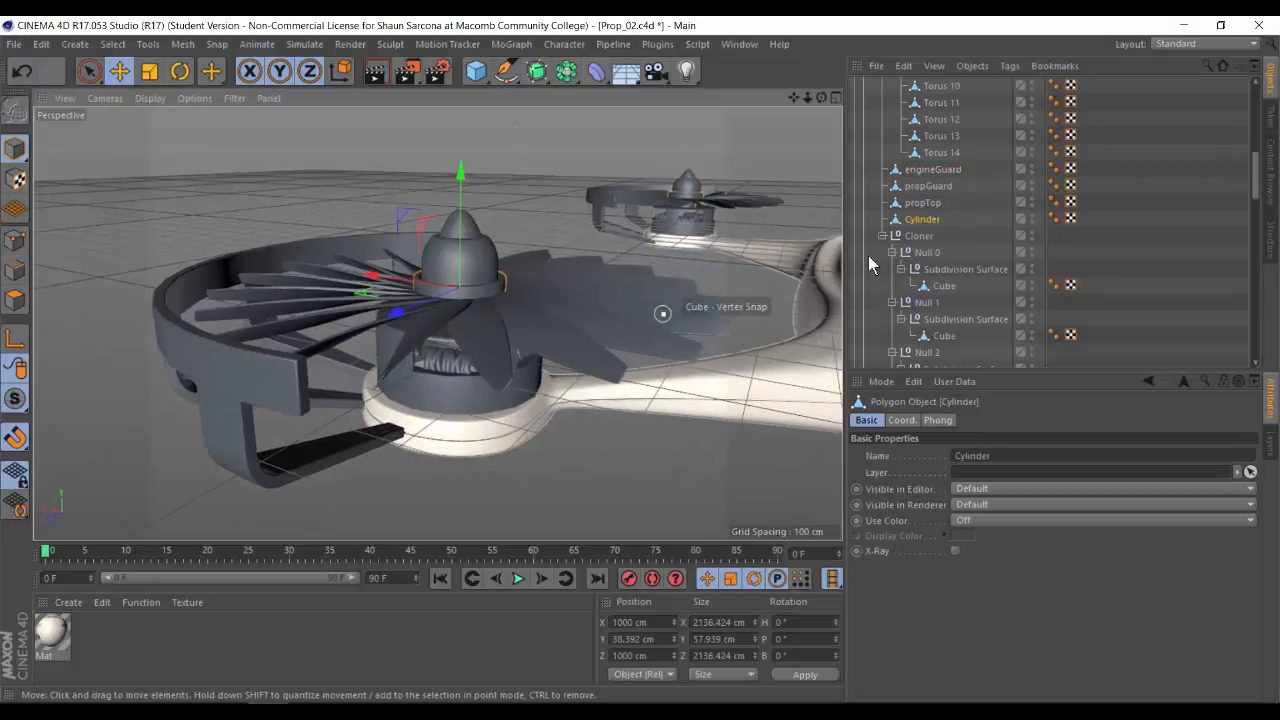
click(554, 222)
click(500, 283)
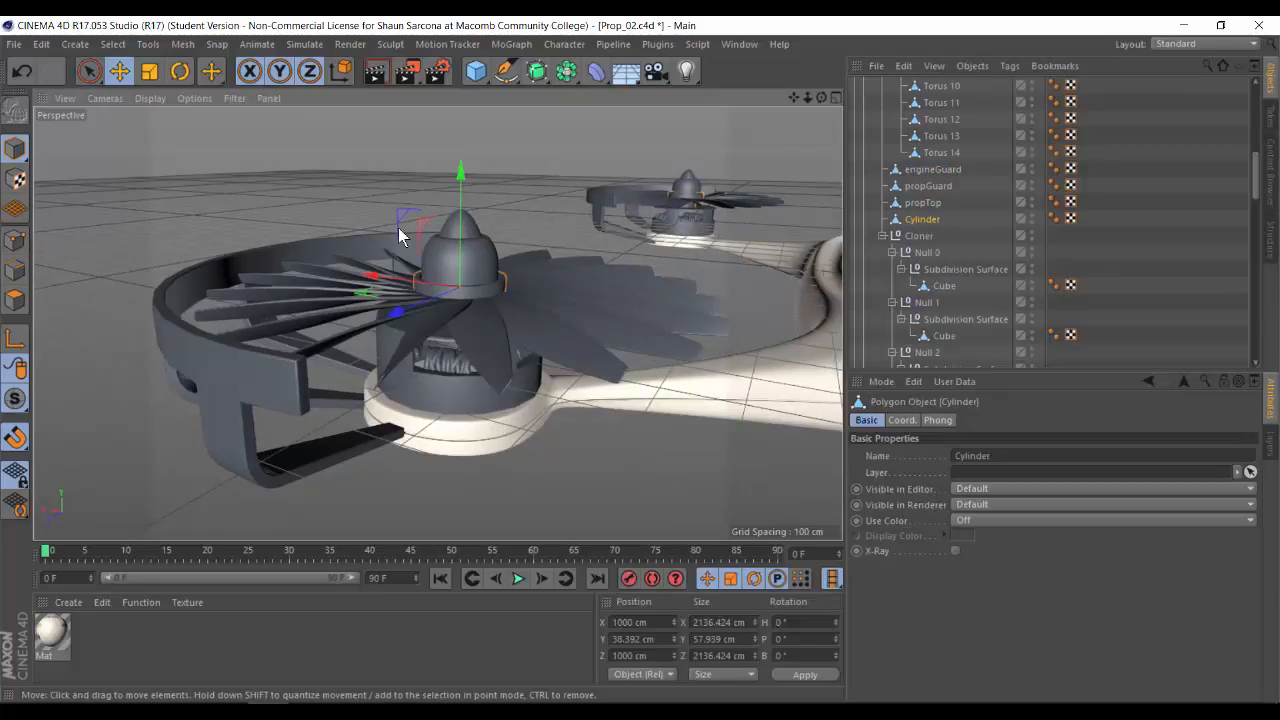
scroll(631, 251, up, 3)
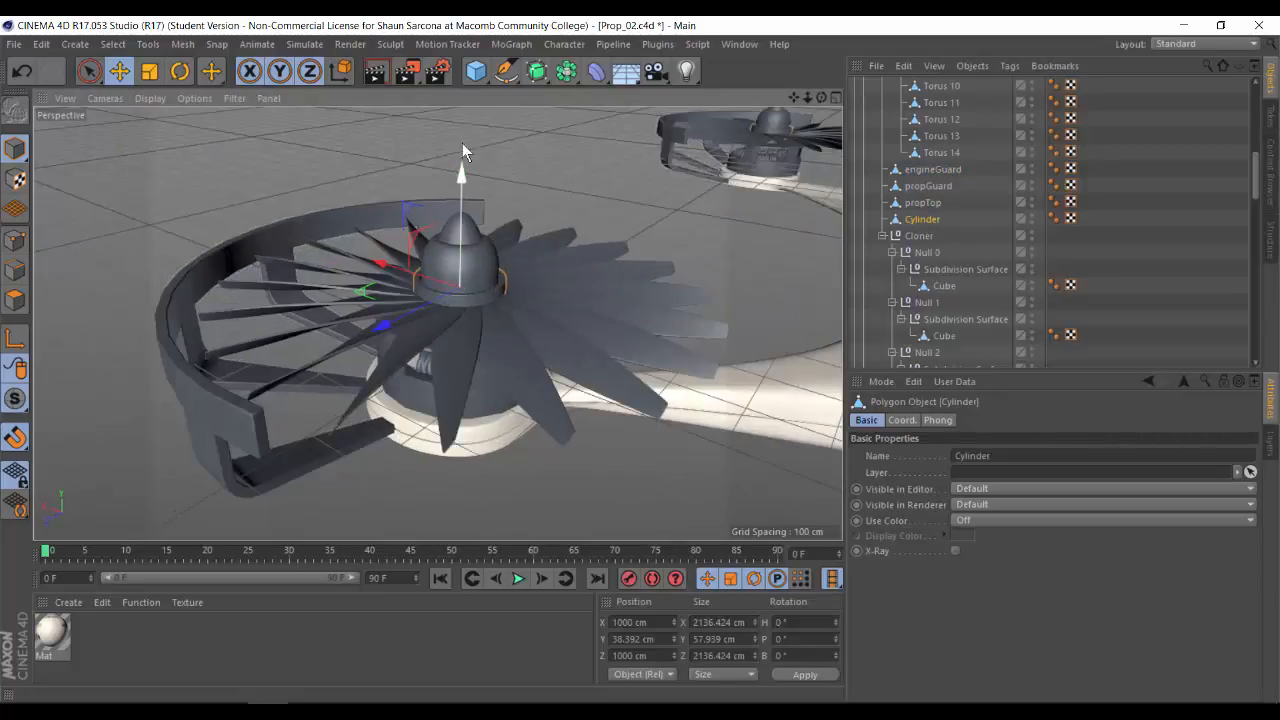
drag(462, 143, 463, 40)
key(ctrl+z)
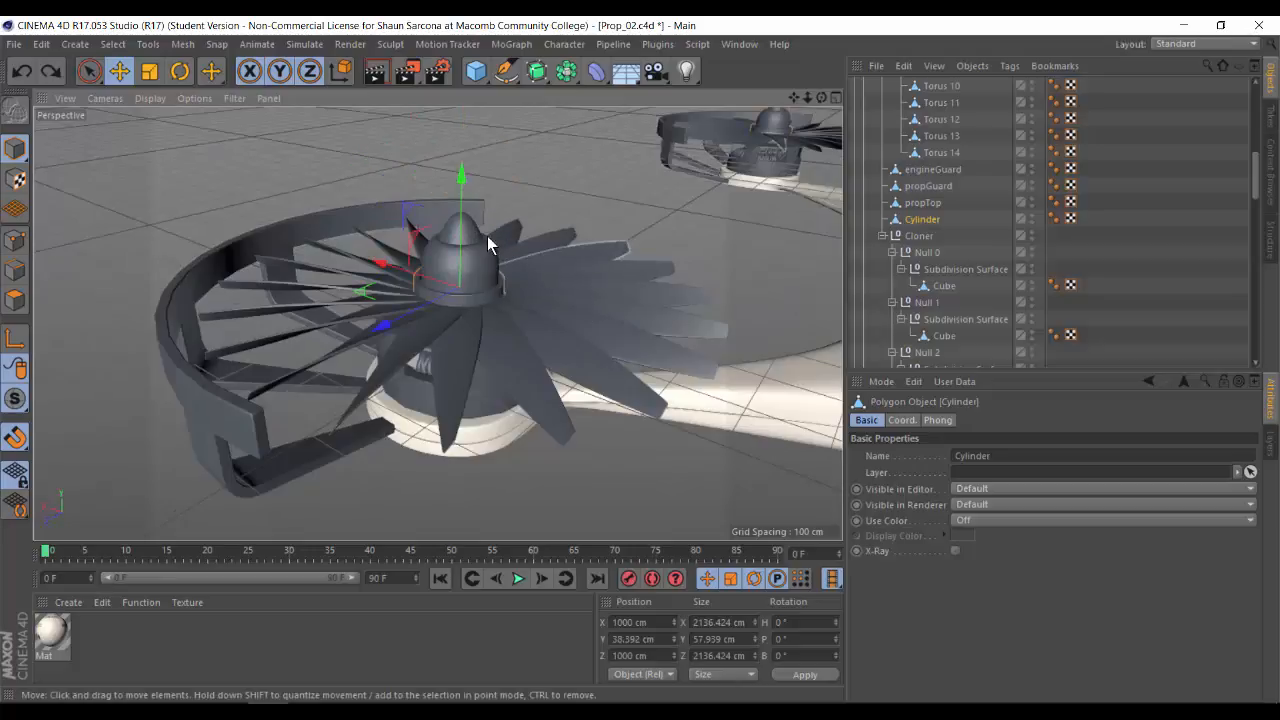
Step: Split the near-left rotor's guard polygons from the propGuard mesh into a separate object
click(479, 238)
alt+drag(542, 220, 434, 177)
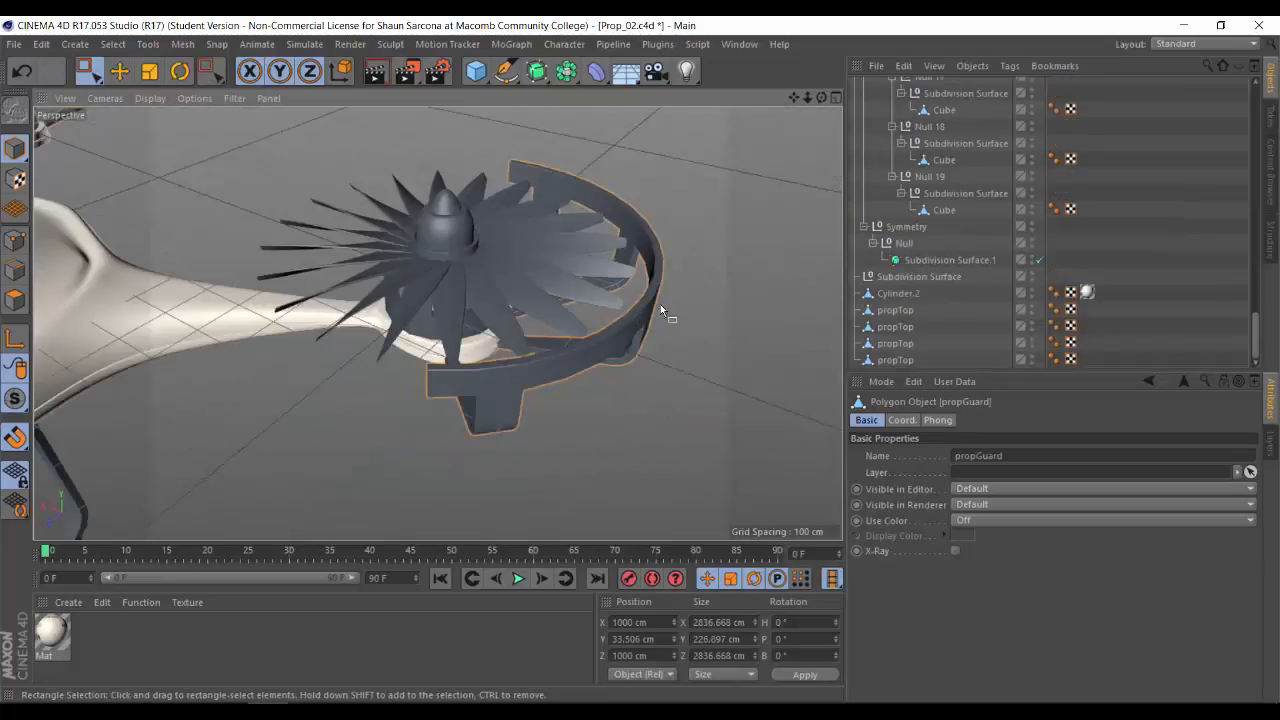
scroll(660, 304, down, 8)
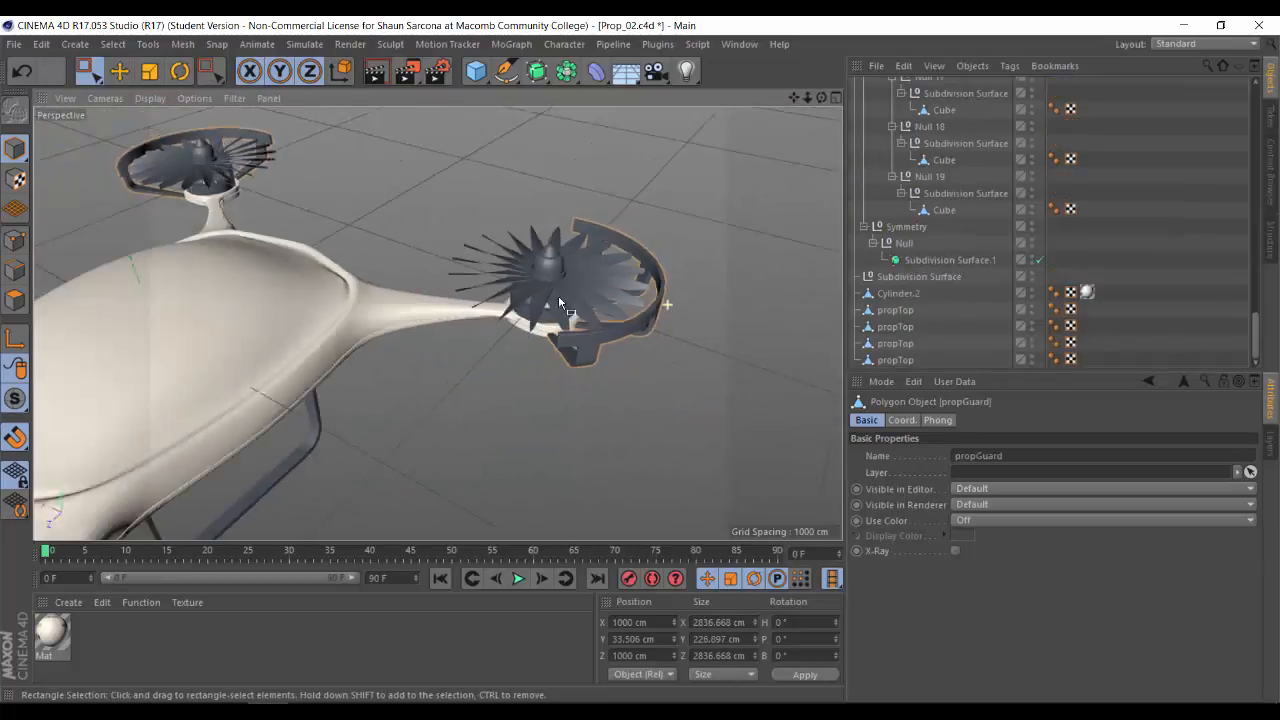
alt+drag(574, 210, 640, 258)
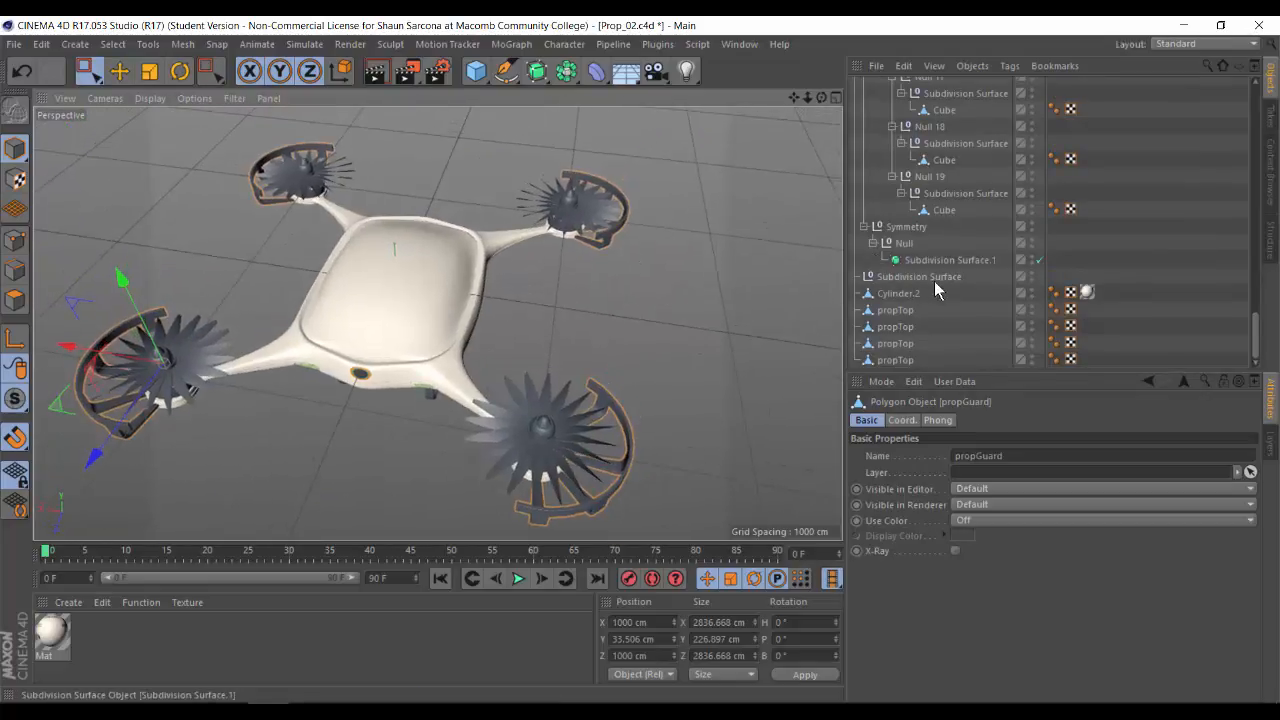
scroll(937, 190, up, 20)
scroll(937, 181, down, 15)
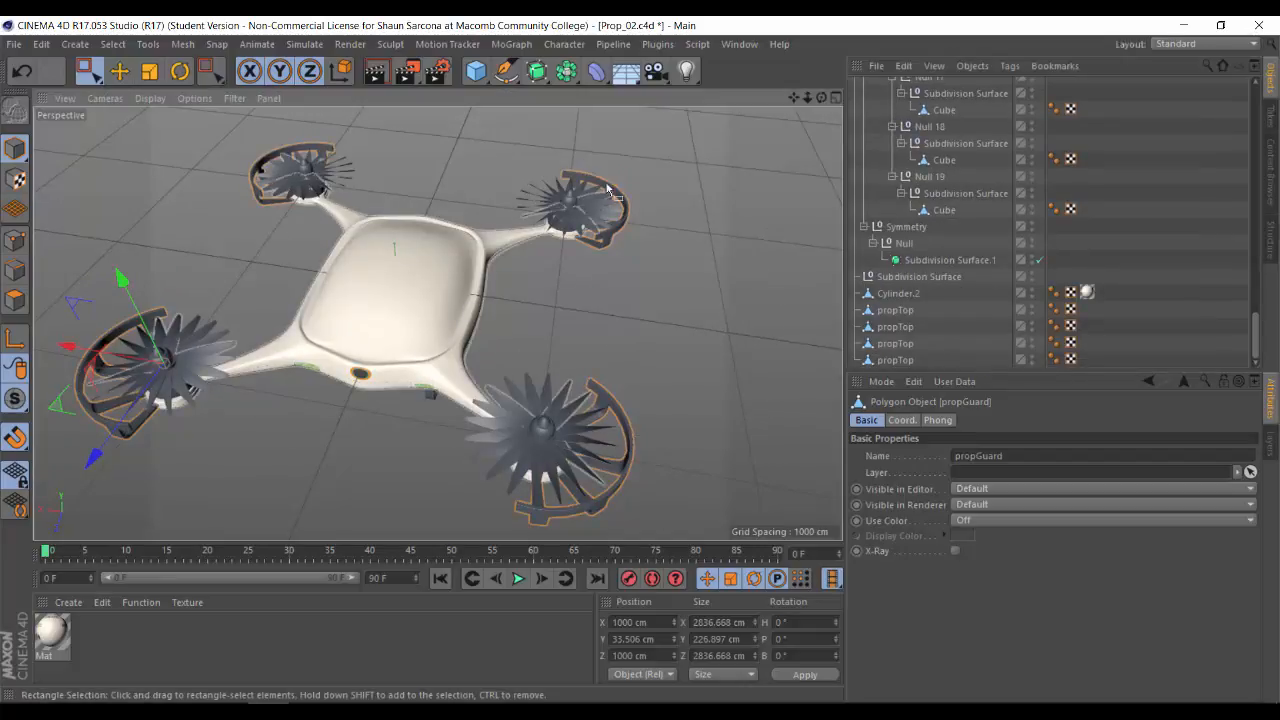
alt+drag(360, 281, 323, 373)
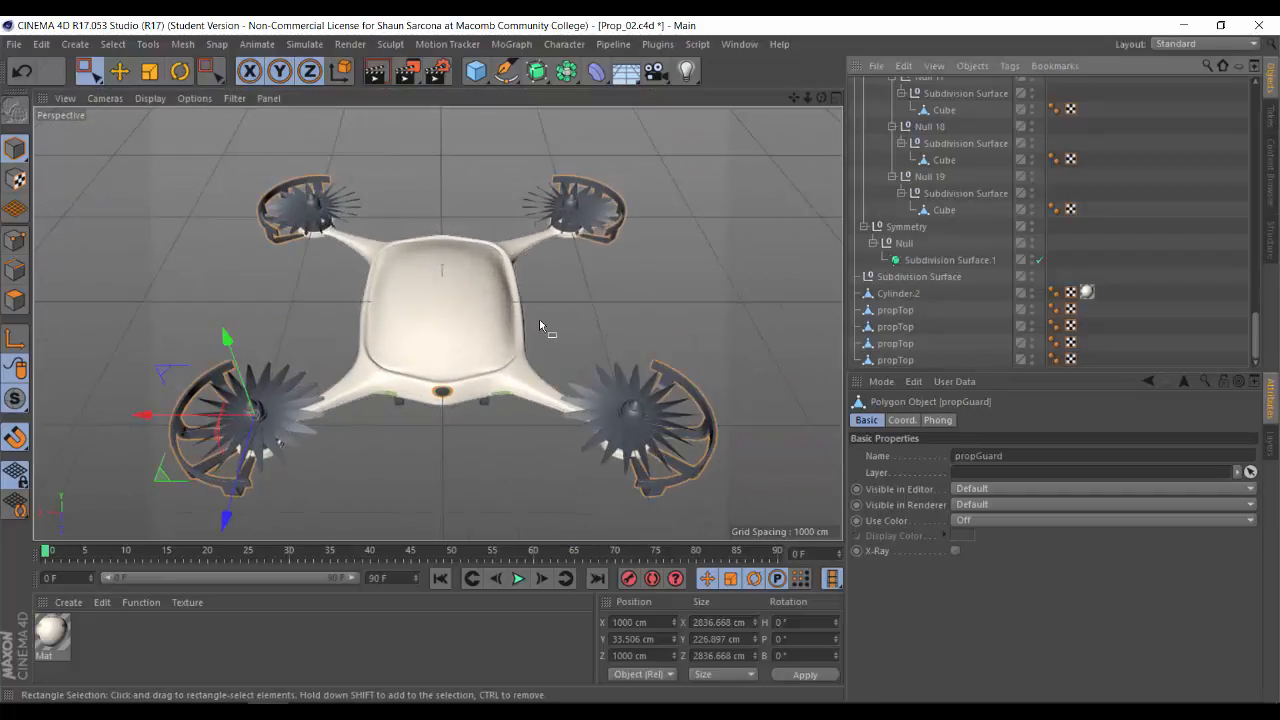
click(16, 301)
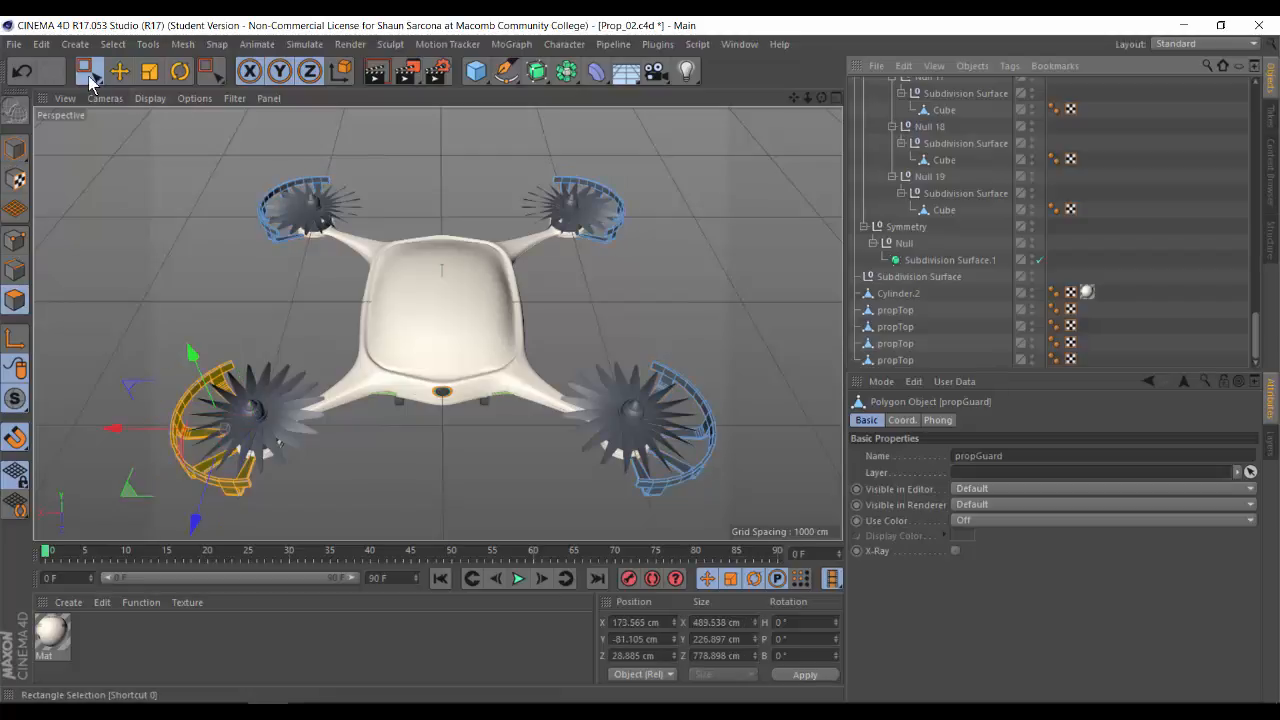
click(90, 72)
drag(106, 330, 354, 542)
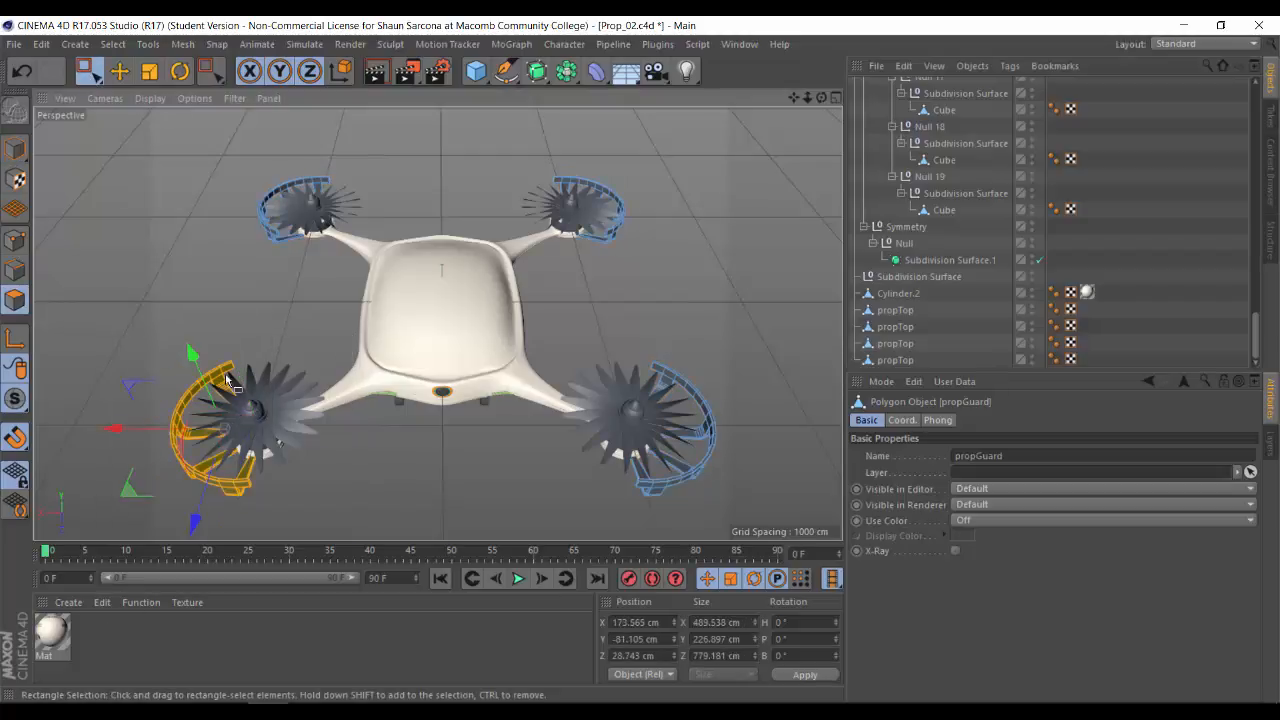
right_click(255, 292)
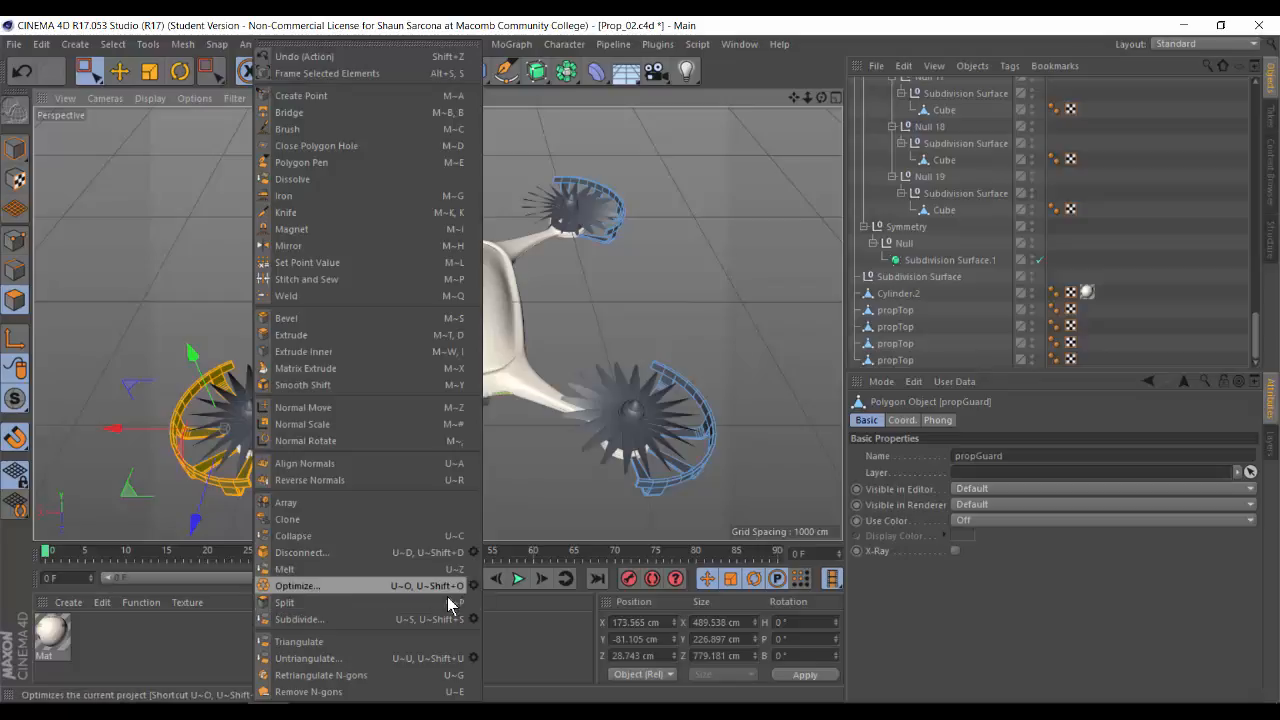
click(345, 603)
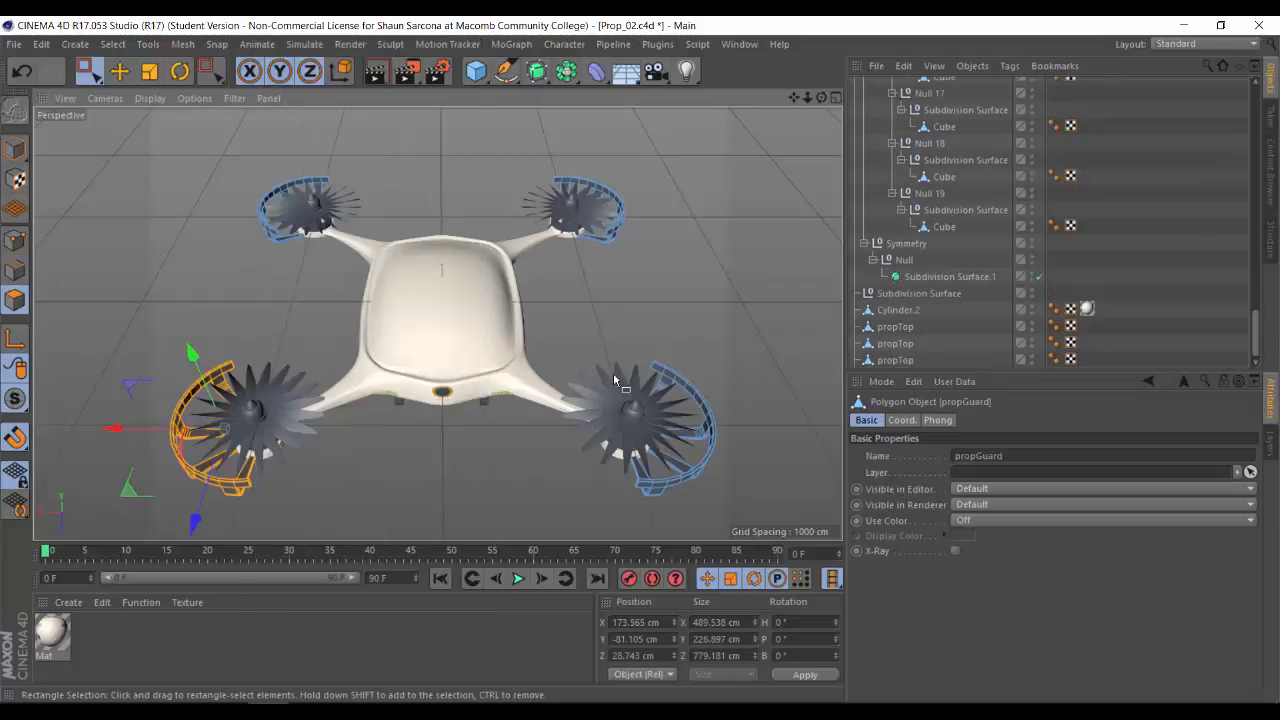
Step: Split the propGuard polygons of the remaining three rotors into separate objects, one per rotor guard
drag(565, 333, 808, 540)
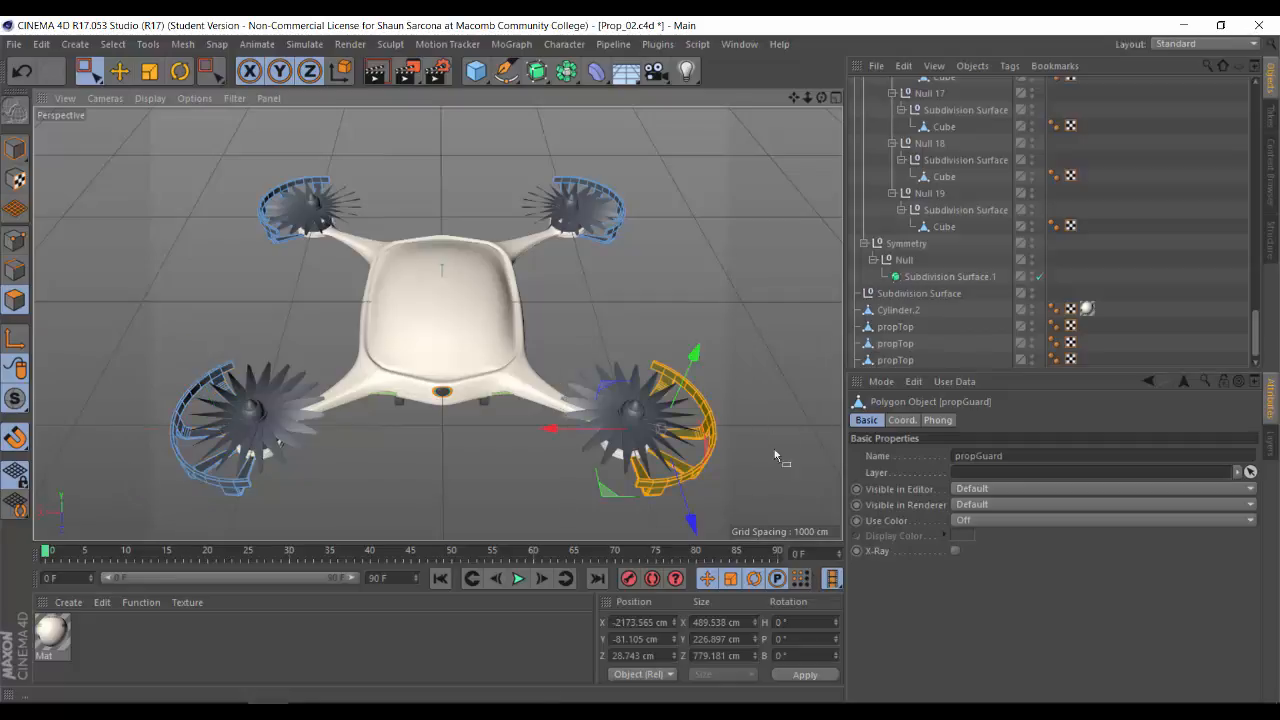
key(u)
key(p)
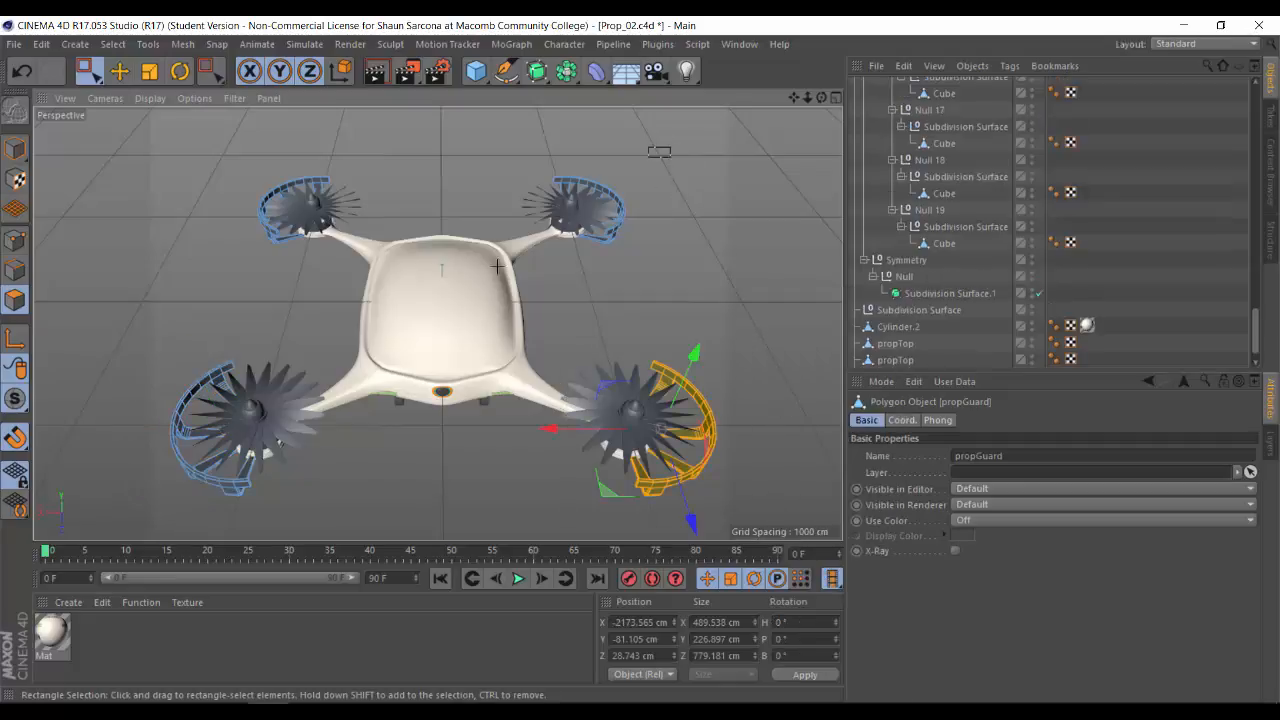
drag(497, 266, 463, 300)
key(u)
key(p)
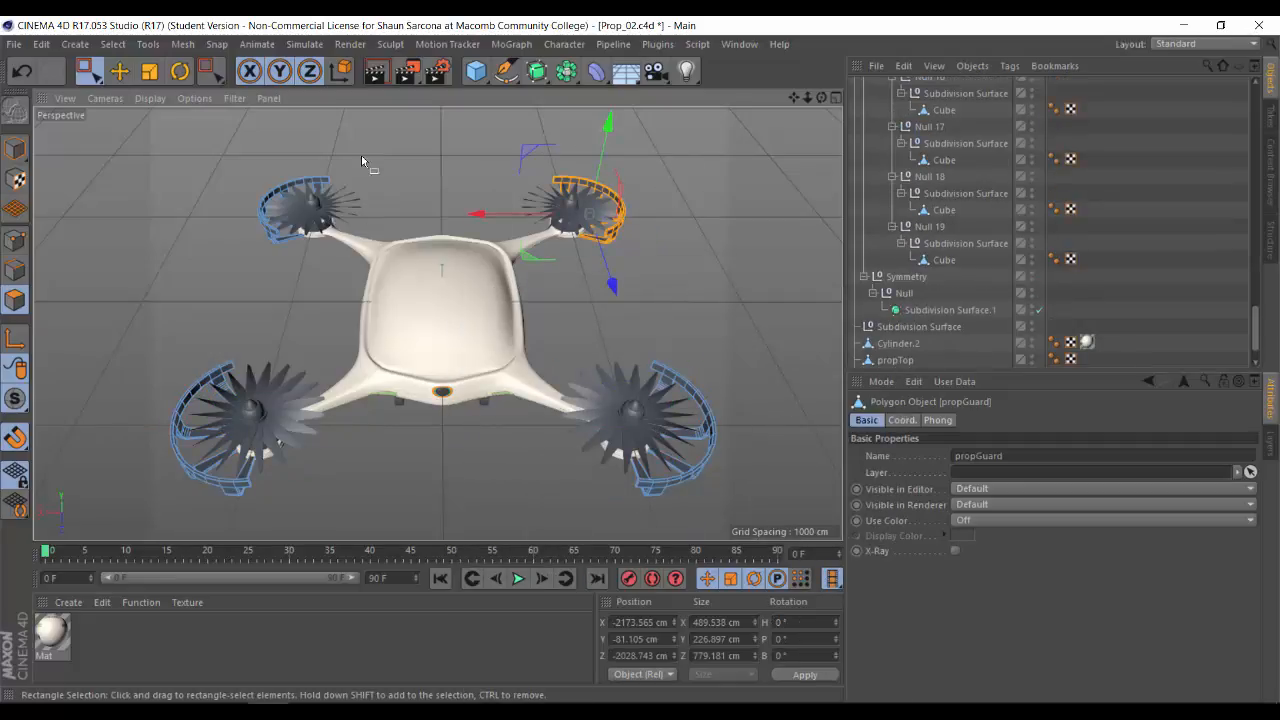
drag(360, 160, 176, 294)
key(u)
key(p)
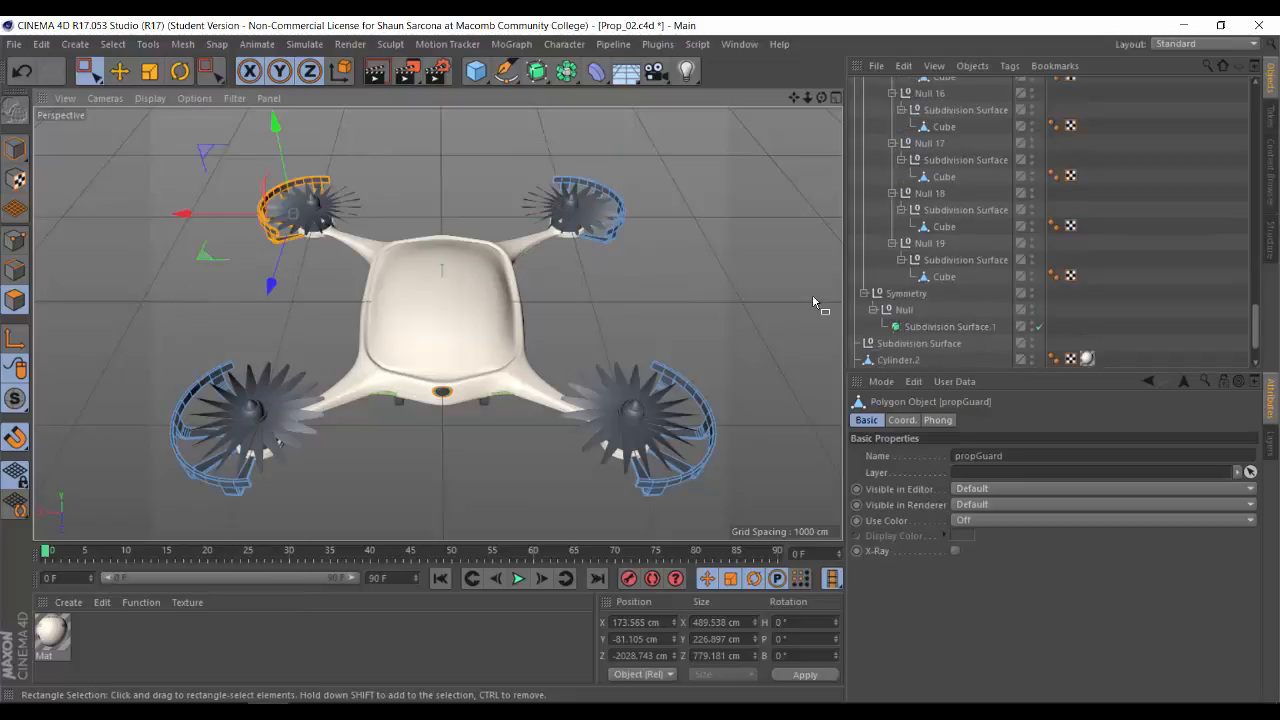
scroll(962, 285, up, 10)
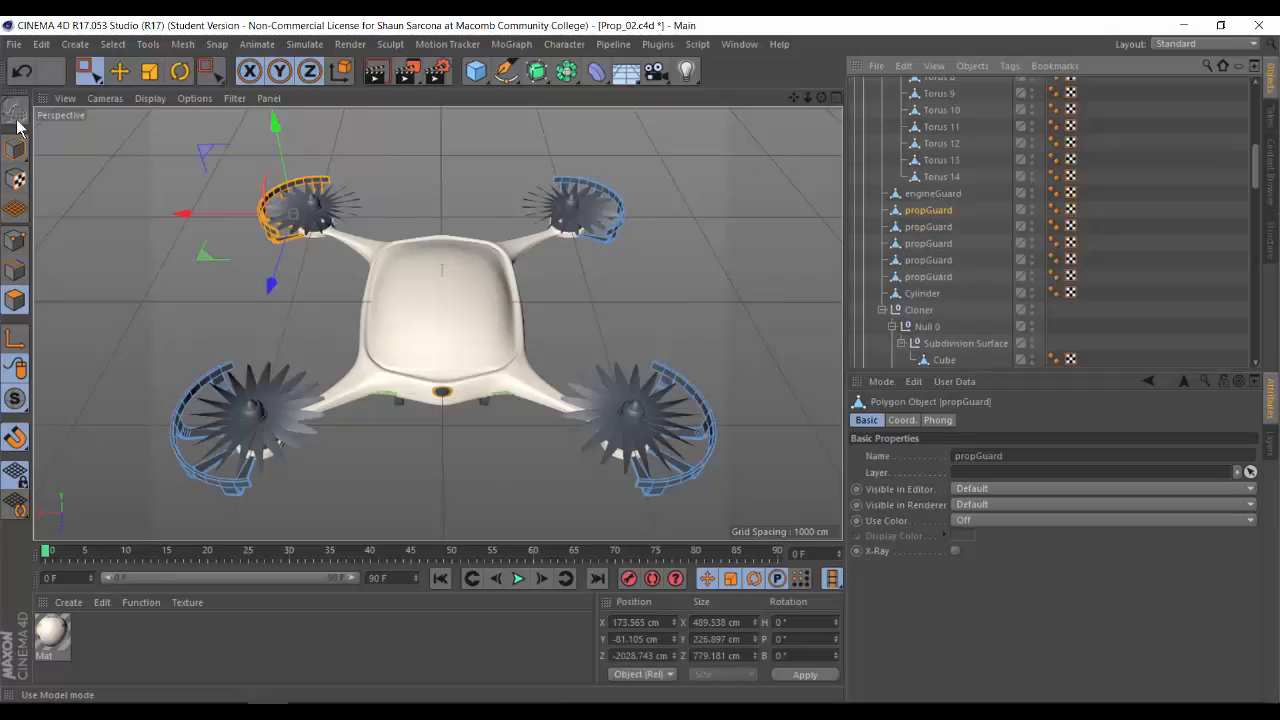
Step: Delete the original propGuard mesh that spans all four rotors and check the separate guard objects one by one
key(Delete)
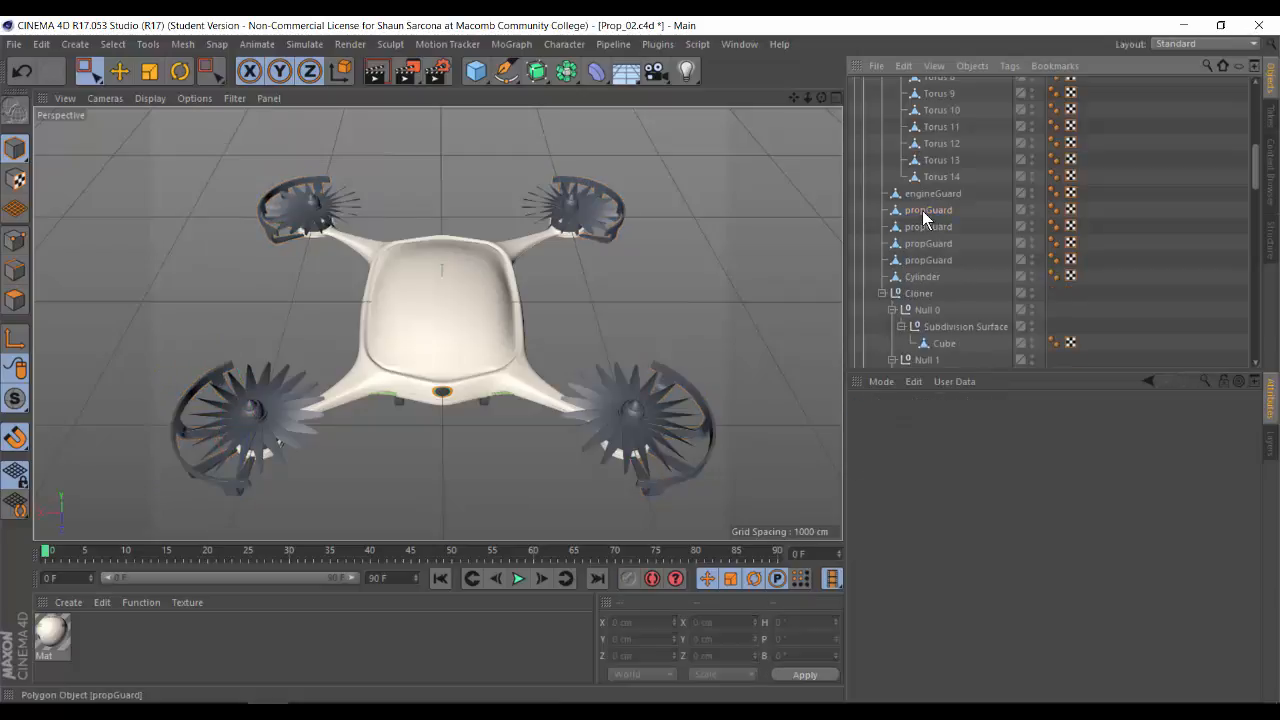
click(922, 210)
ctrl+click(925, 243)
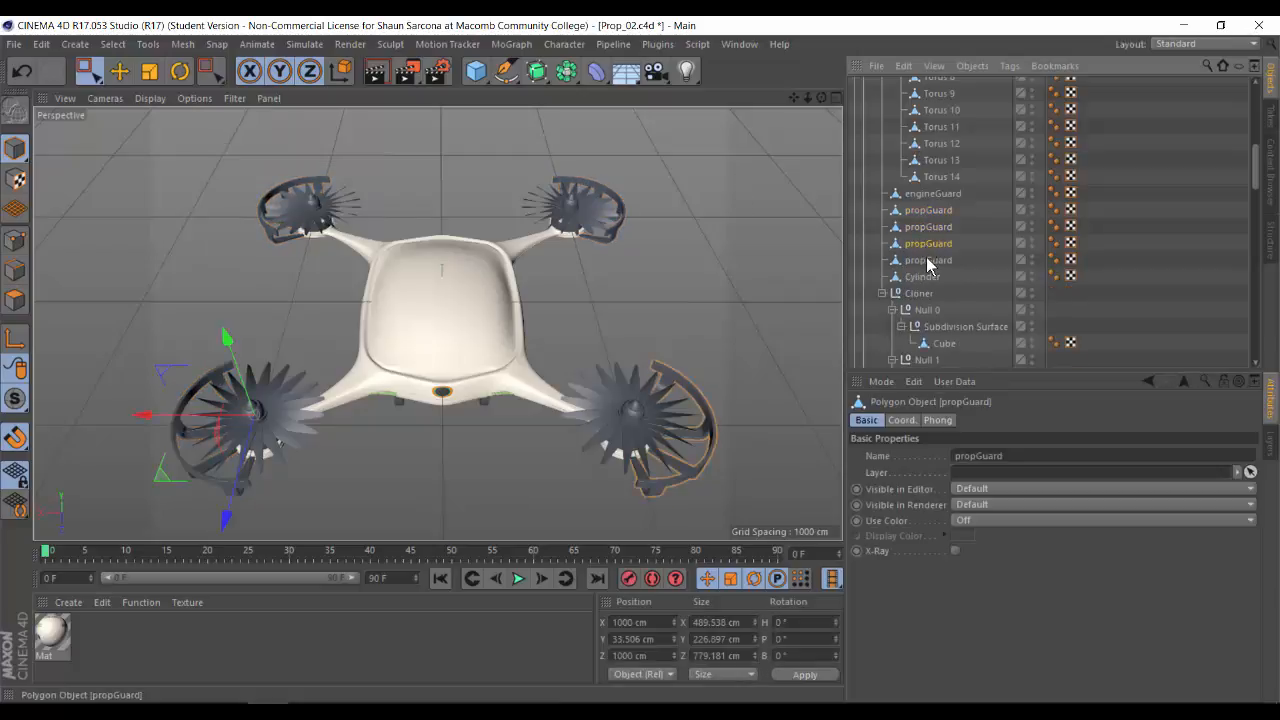
click(927, 261)
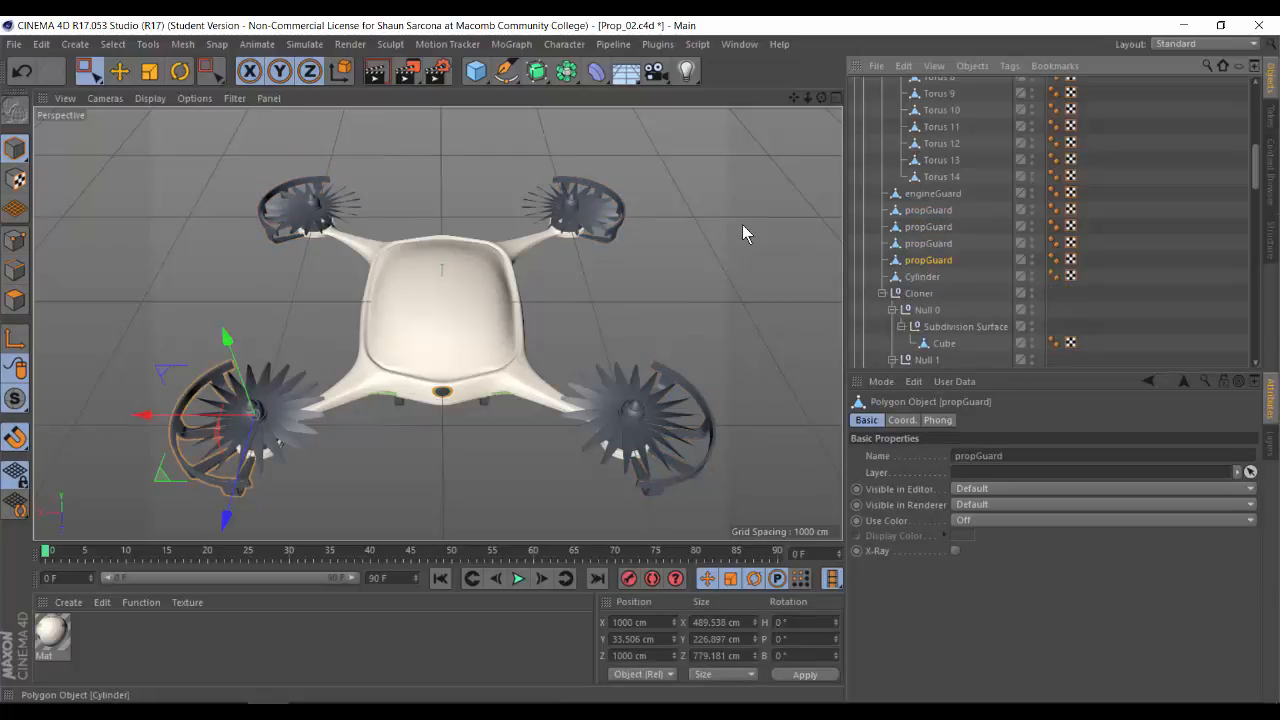
Step: Select the Cylinder mesh at the base of the rotor caps and look through the whole object hierarchy
click(717, 396)
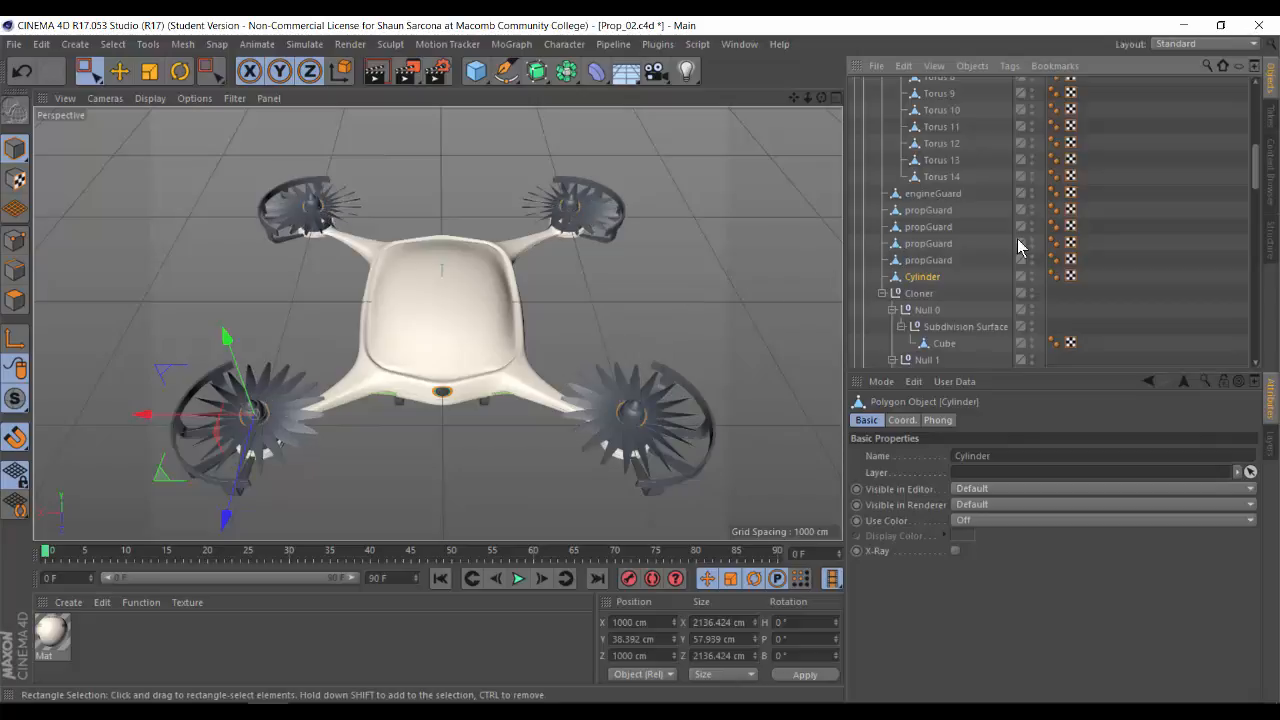
scroll(962, 263, down, 15)
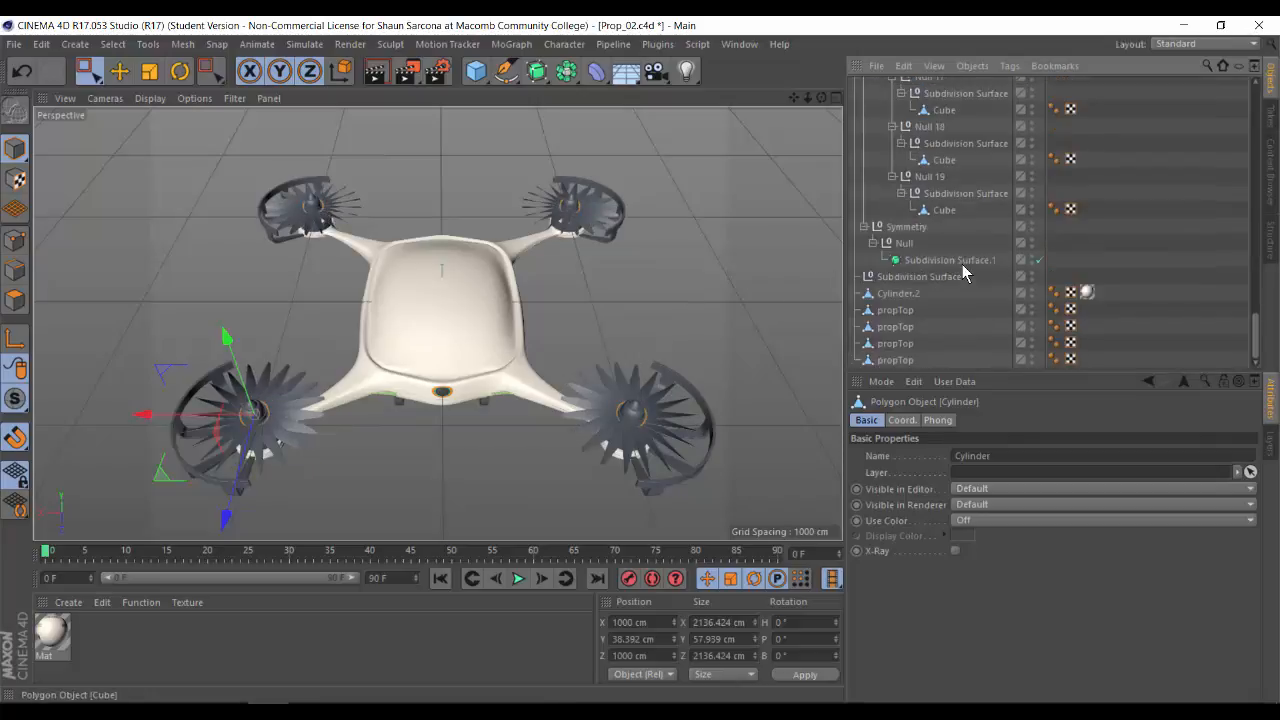
scroll(963, 272, up, 3)
scroll(962, 264, up, 10)
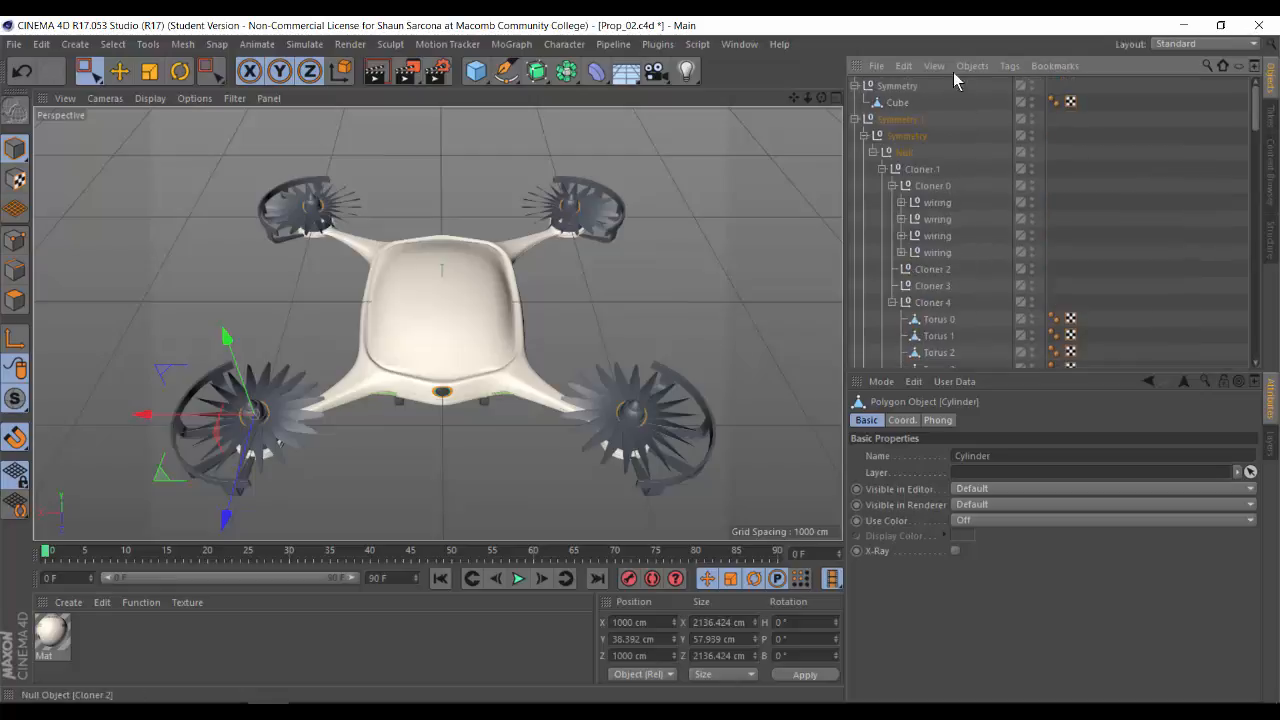